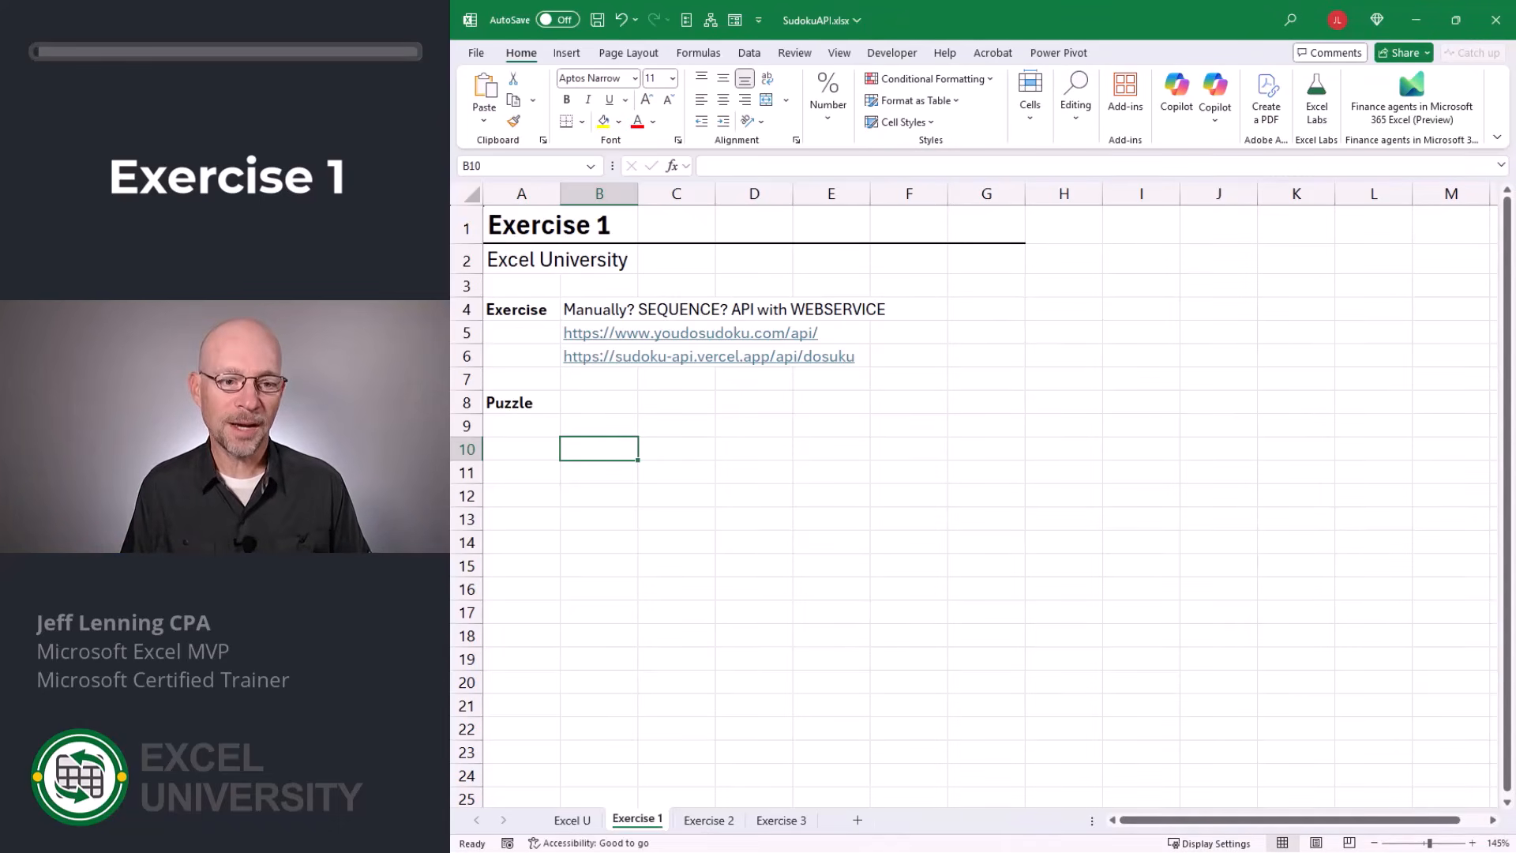
# Enter puzzle numbers manually: 1 in B10, 2 in B11 and 3 in C10.
pyautogui.write('1')
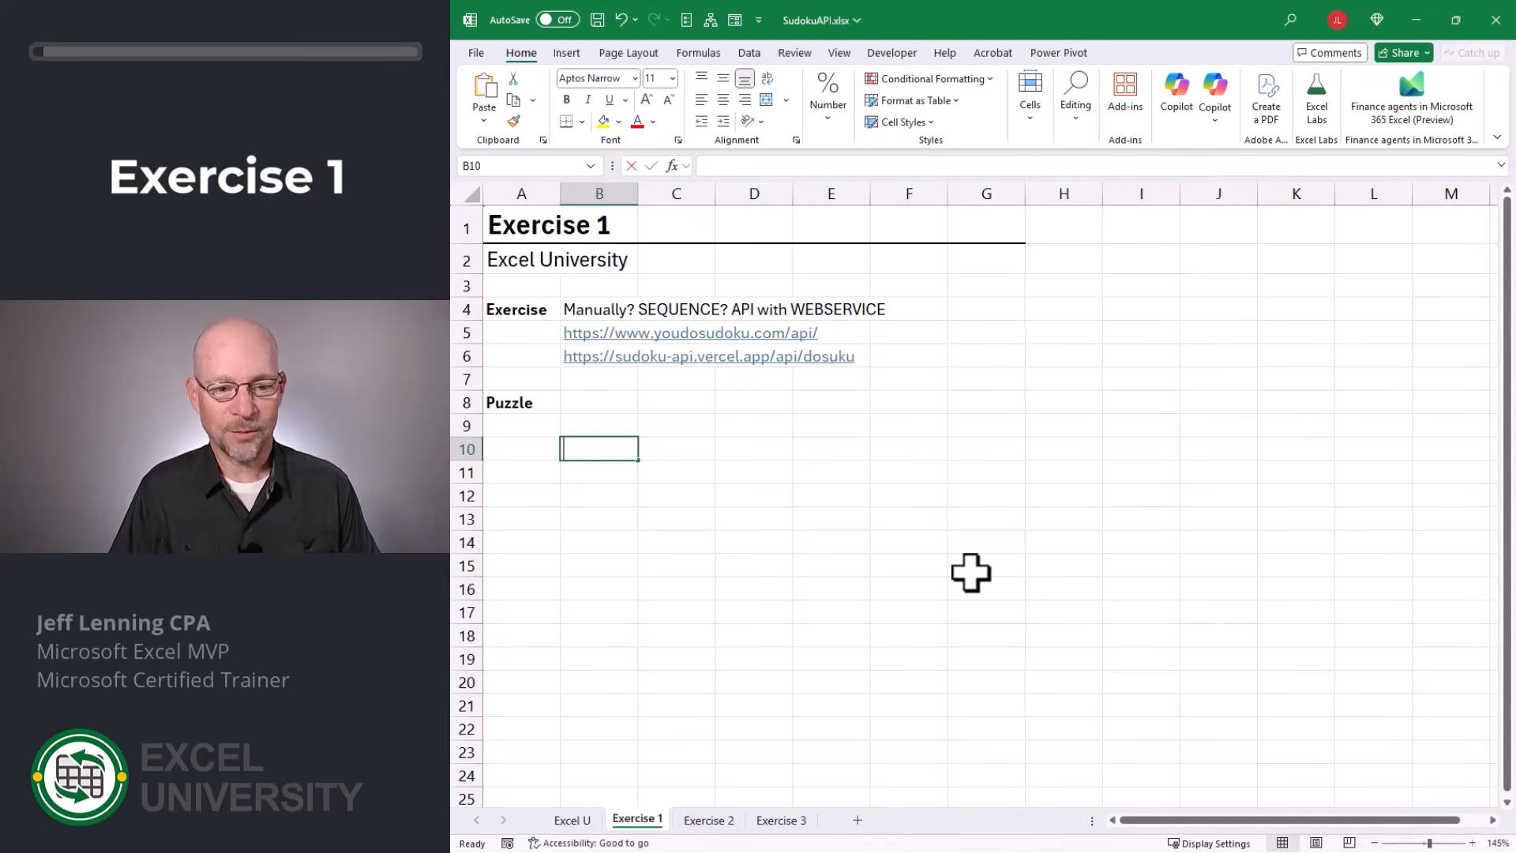
pyautogui.press('Return')
pyautogui.write('2')
pyautogui.press('Return')
pyautogui.press('Up')
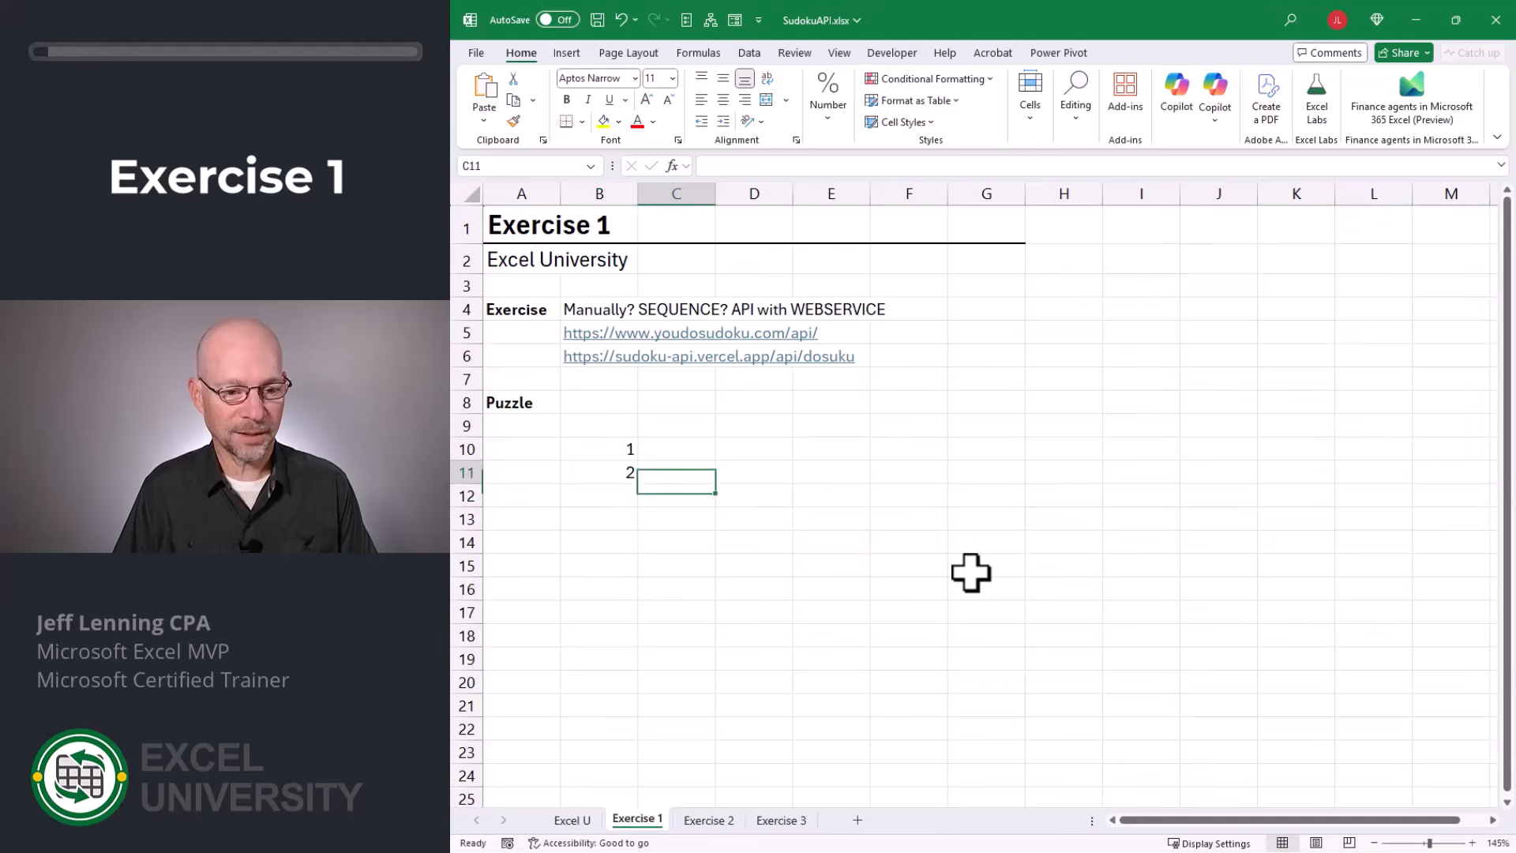
pyautogui.press('Up')
pyautogui.write('3')
pyautogui.press('Return')
pyautogui.press('Down')
pyautogui.press('Right')
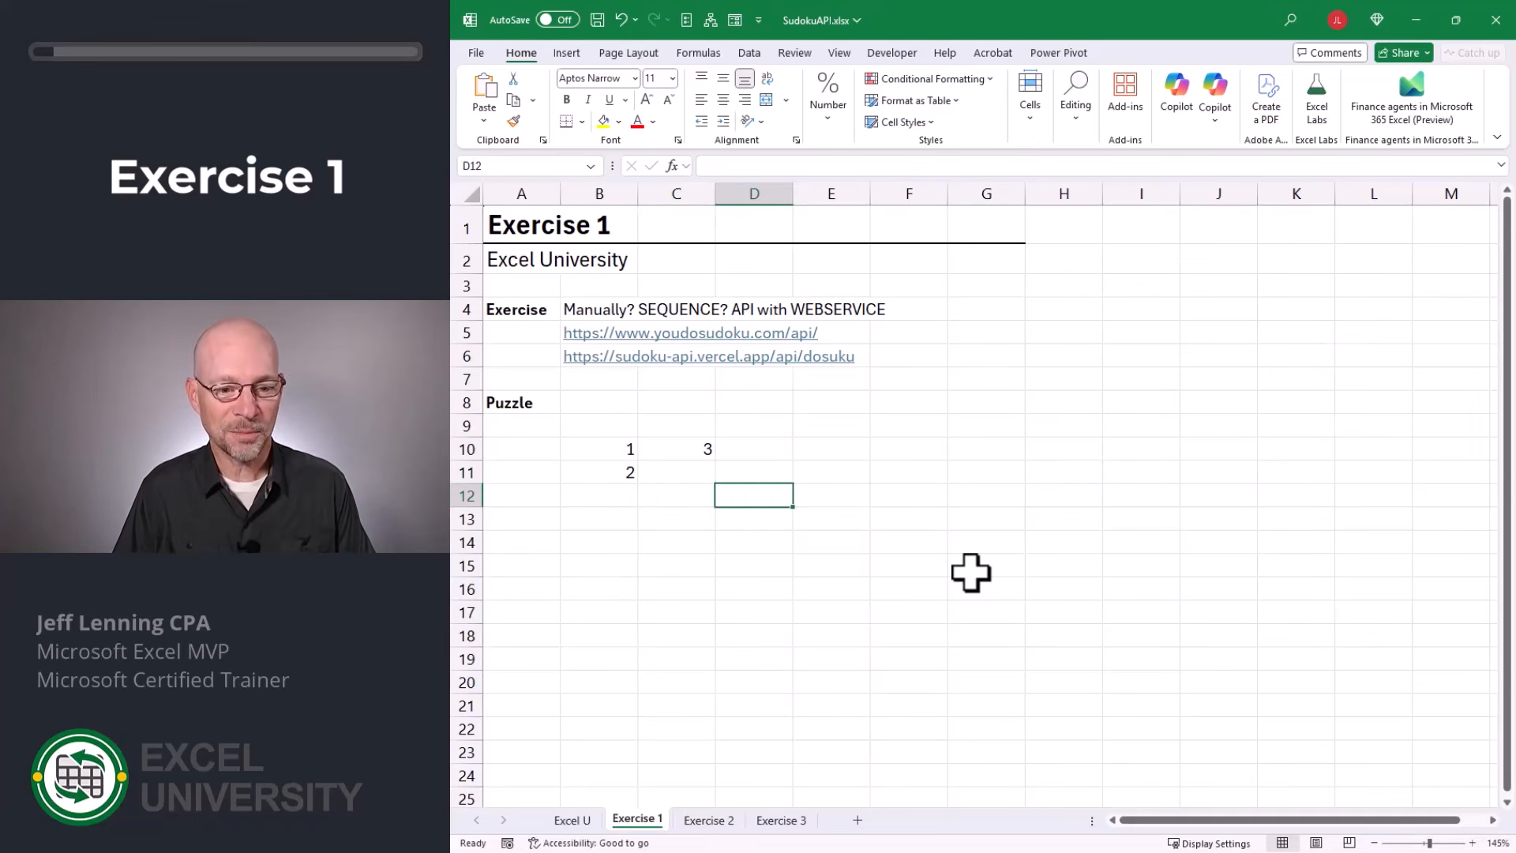
pyautogui.press('Left')
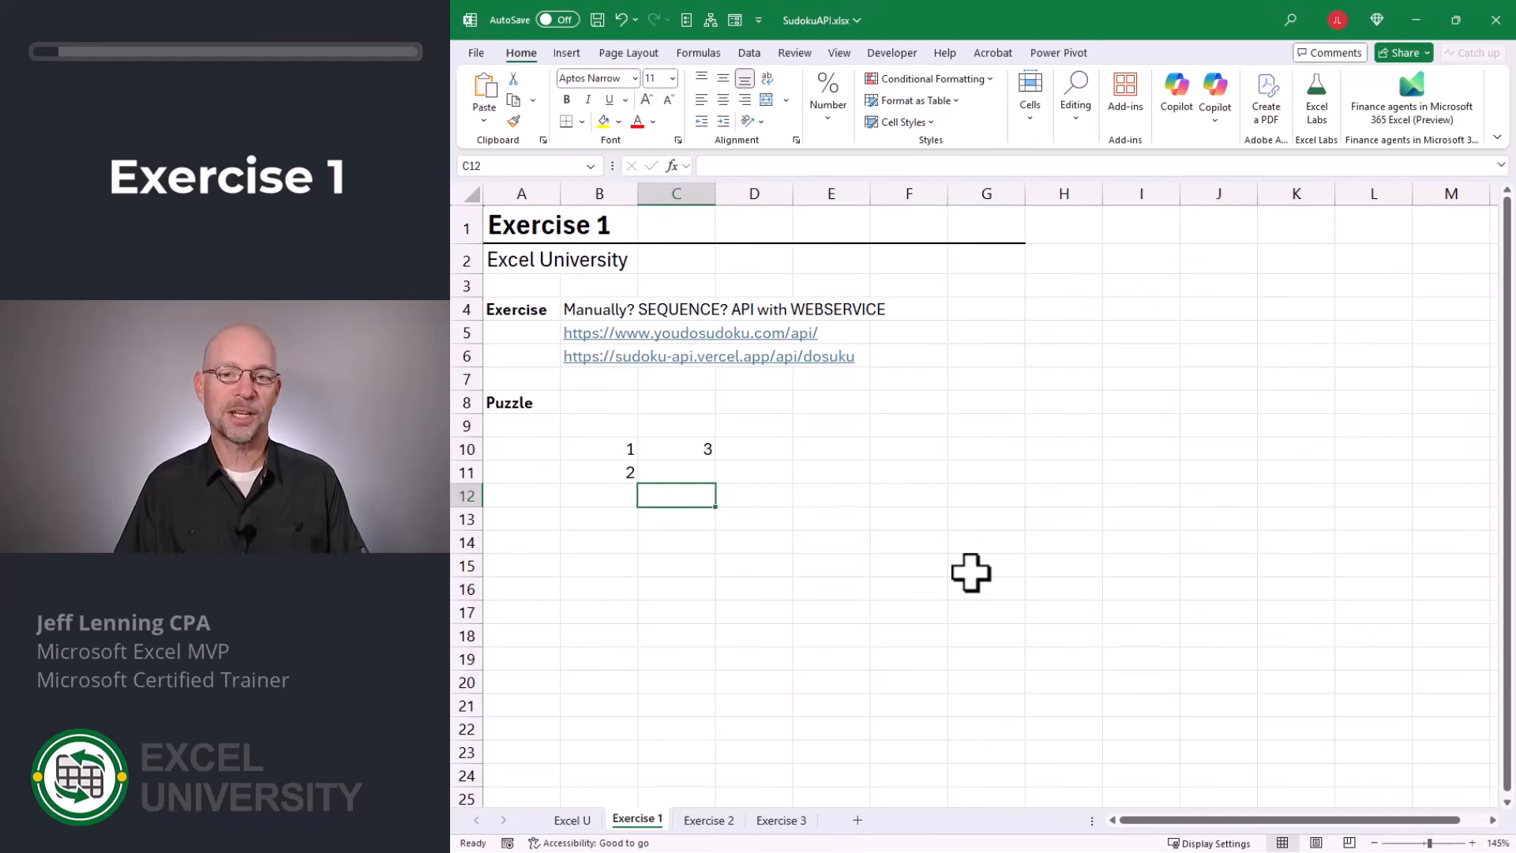
# Undo the three manual number entries in the puzzle area.
pyautogui.hotkey('ctrl', 'z')
pyautogui.hotkey('ctrl', 'z')
pyautogui.hotkey('ctrl', 'z')
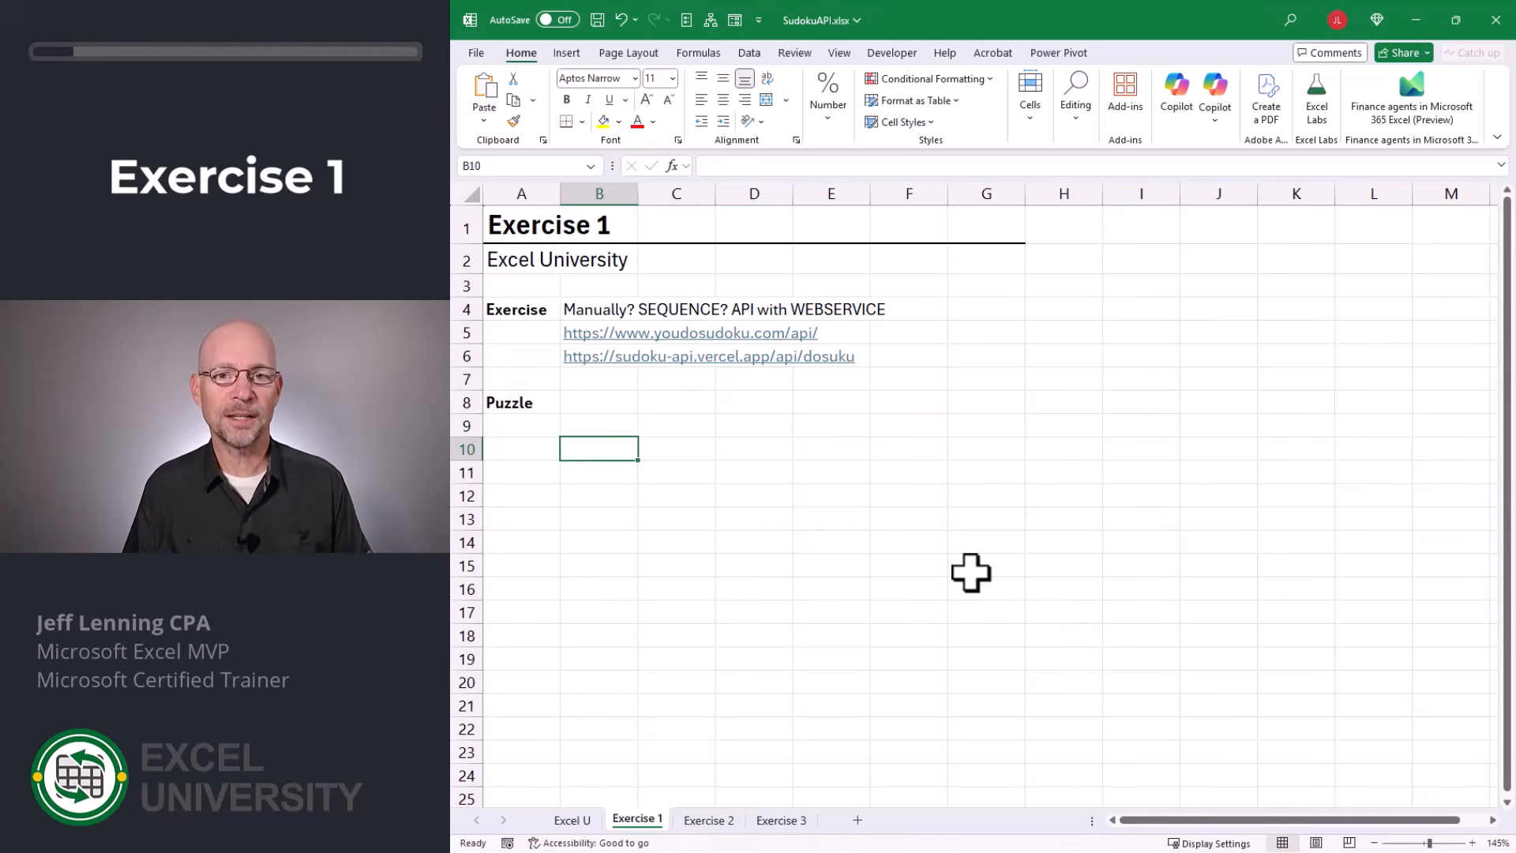
# Try filling a 9-by-9 grid from B10 with =SEQUENCE(9,9), and undo it.
pyautogui.write('=seq')
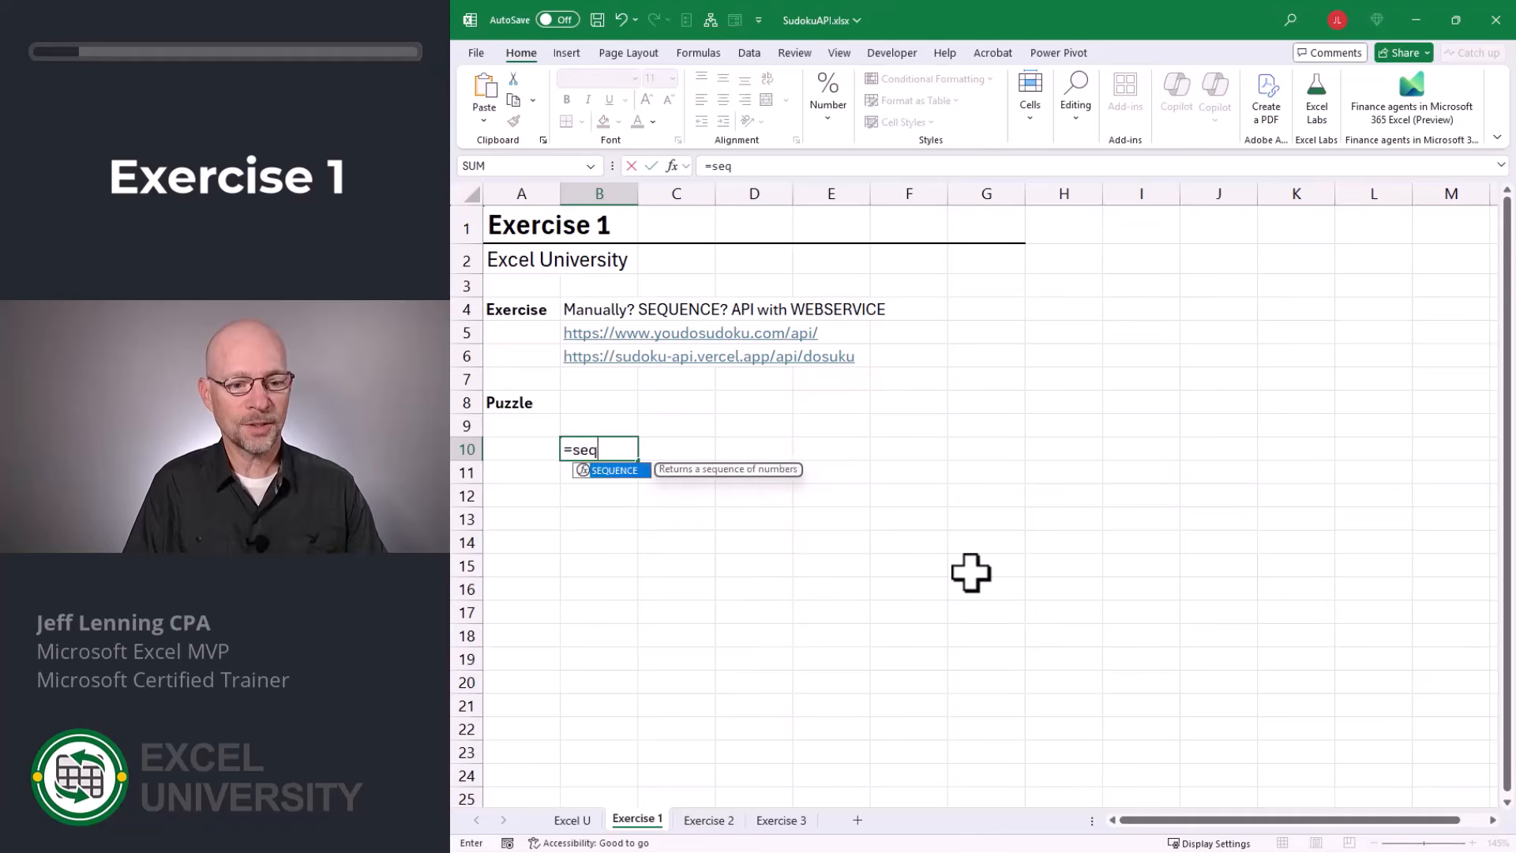
pyautogui.press('Tab')
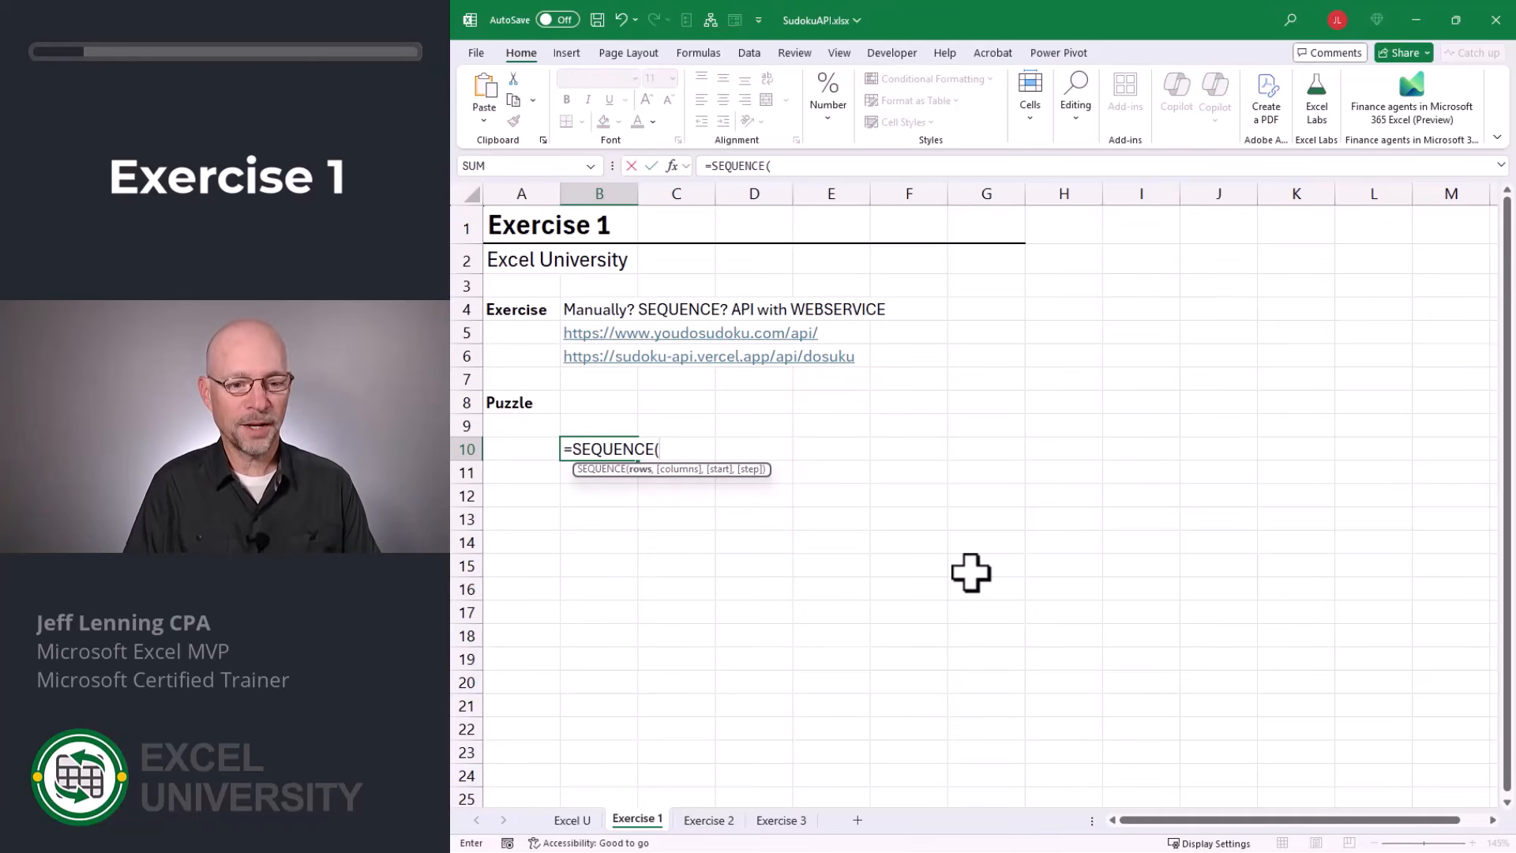
pyautogui.write('9,9')
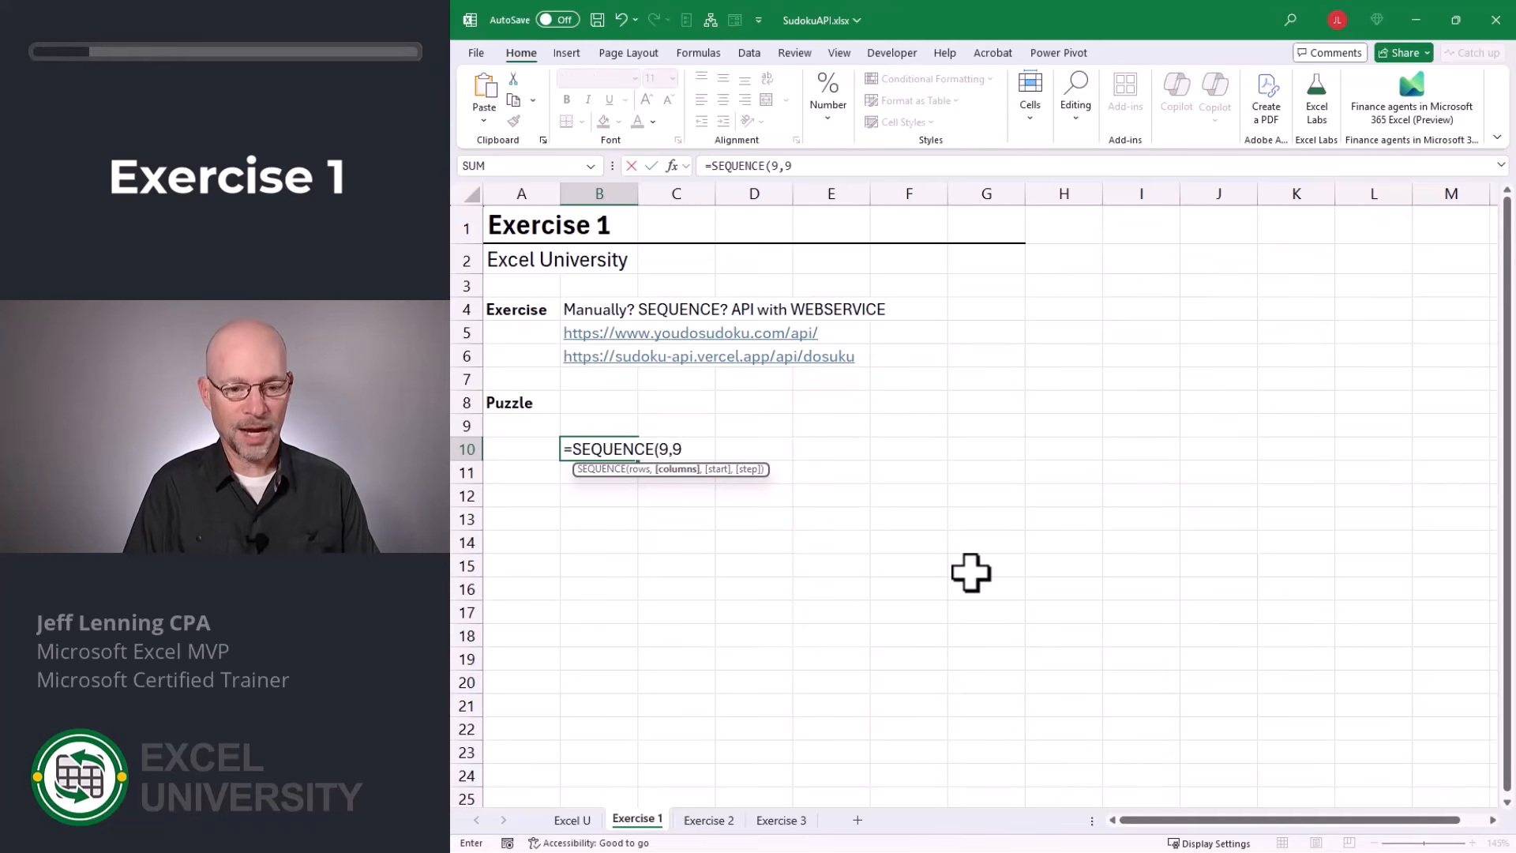
pyautogui.write(')')
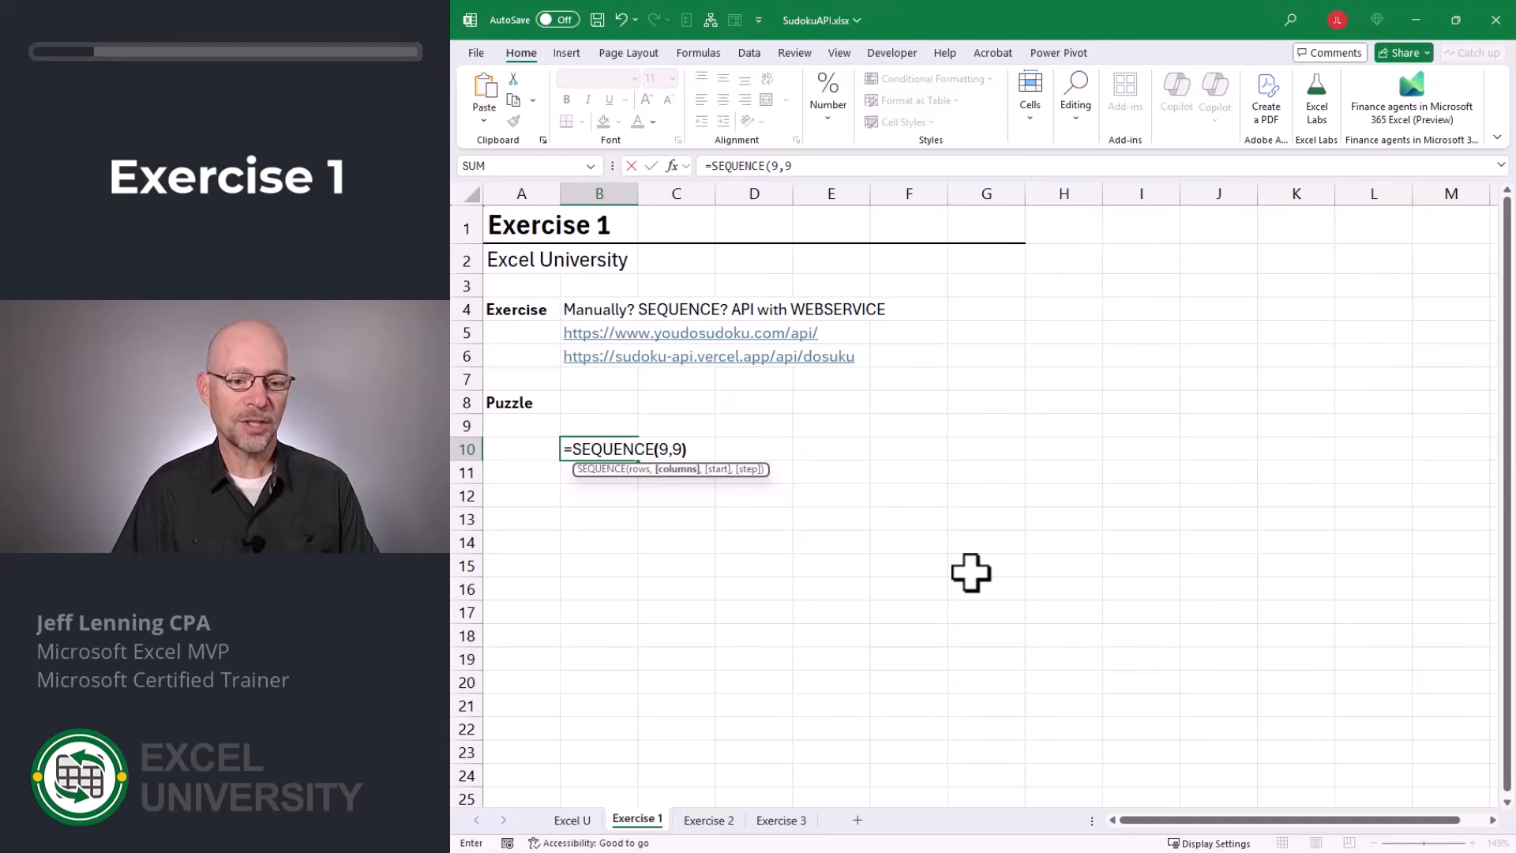
pyautogui.press('Return')
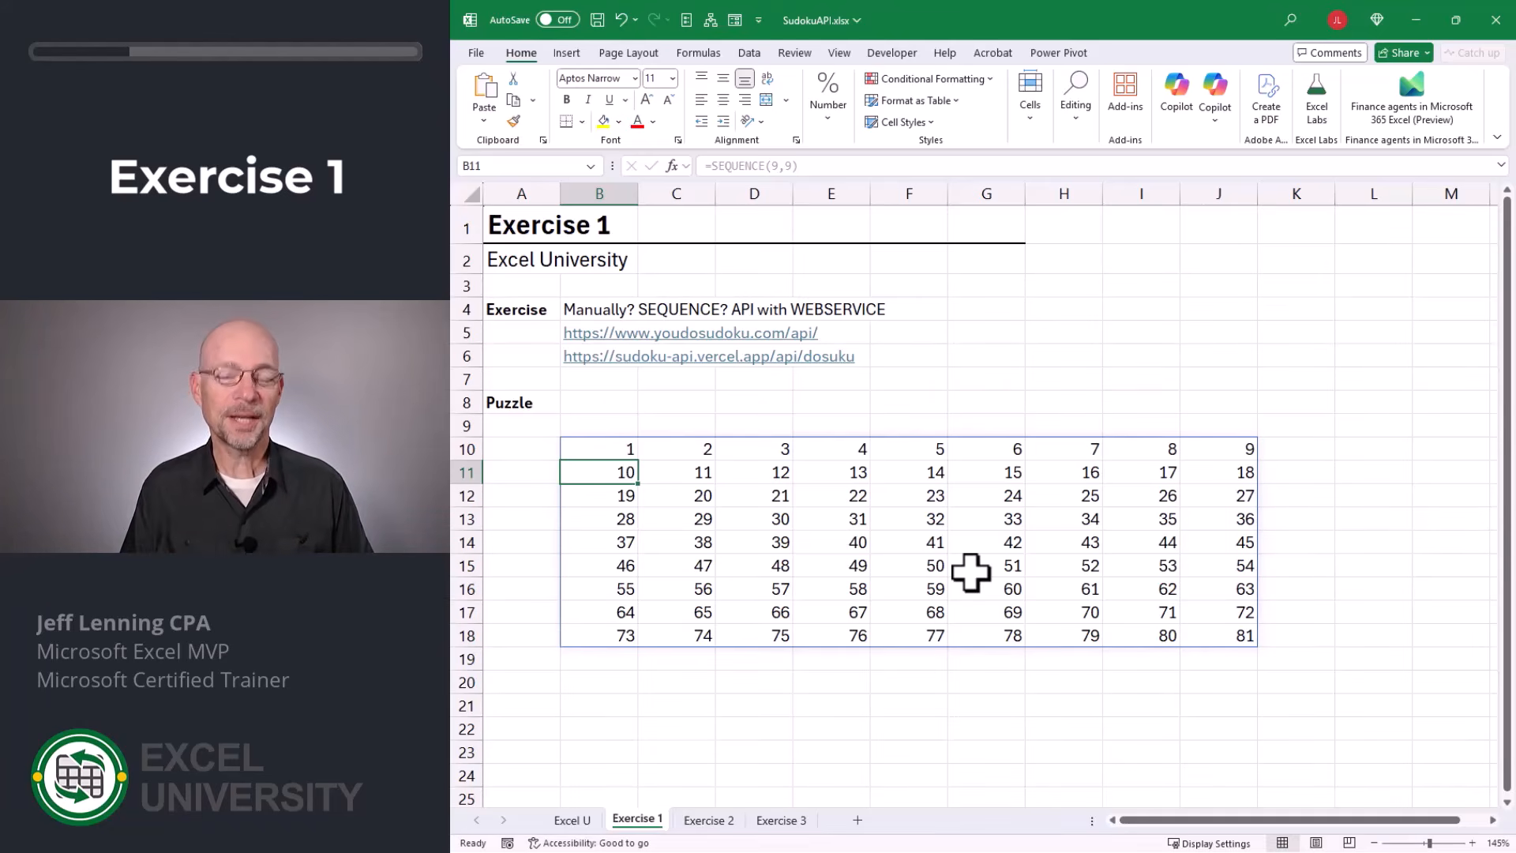
pyautogui.hotkey('ctrl', 'z')
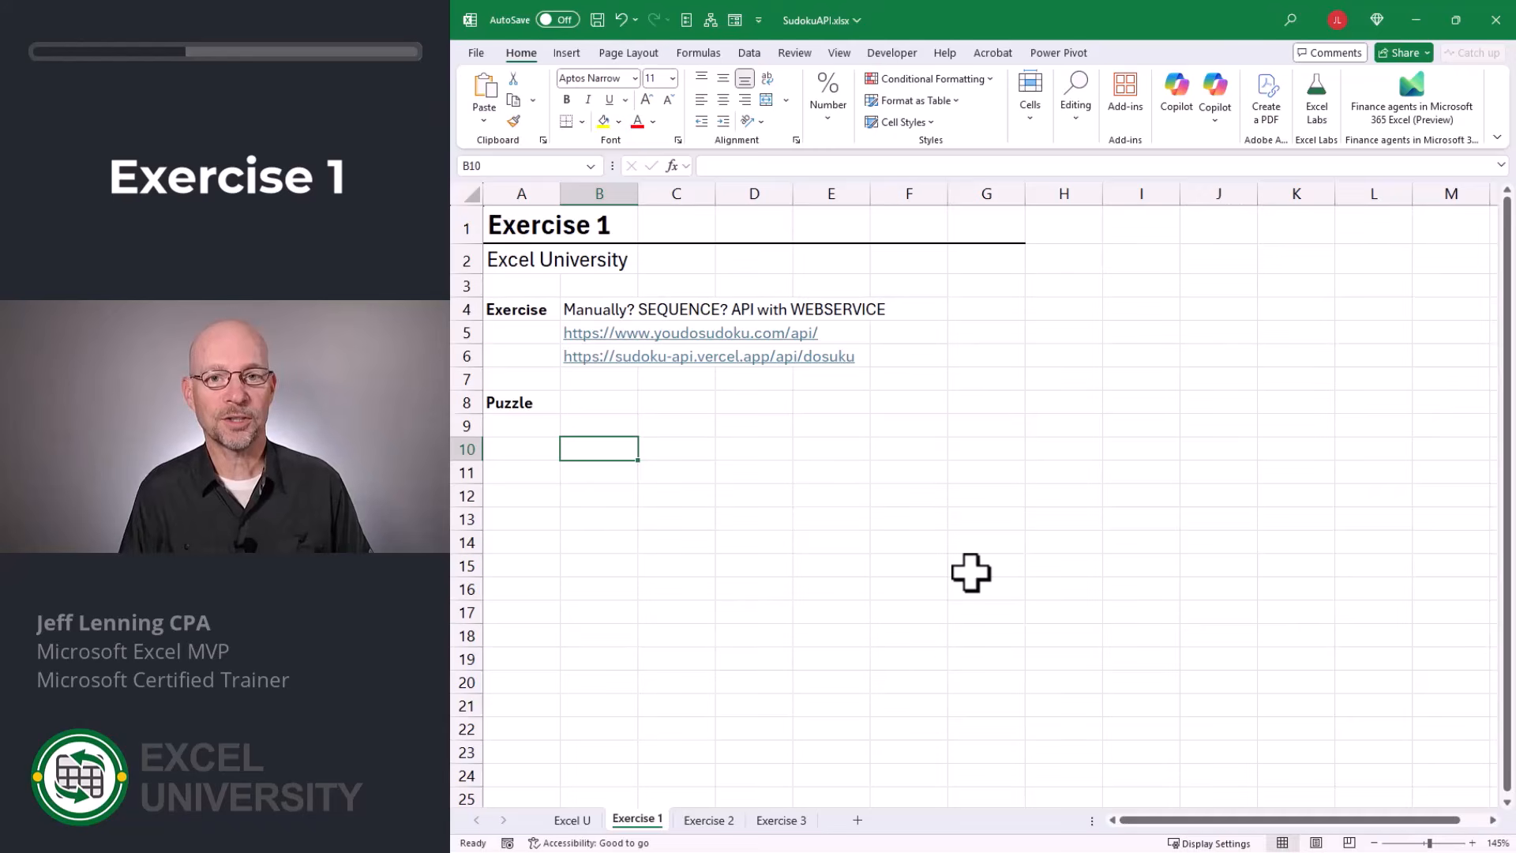
pyautogui.write('=web')
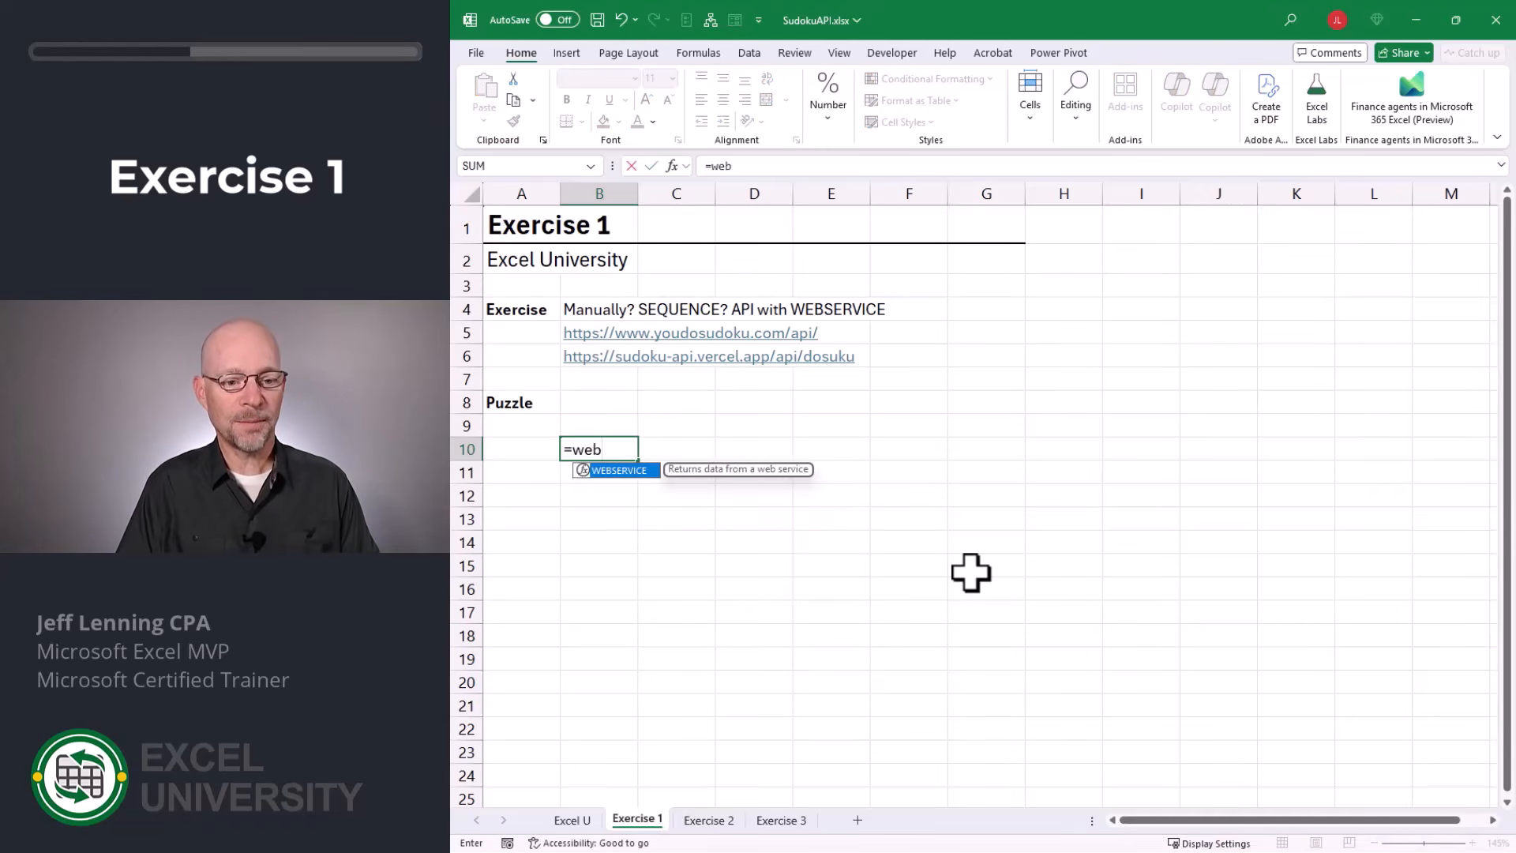
pyautogui.press('Tab')
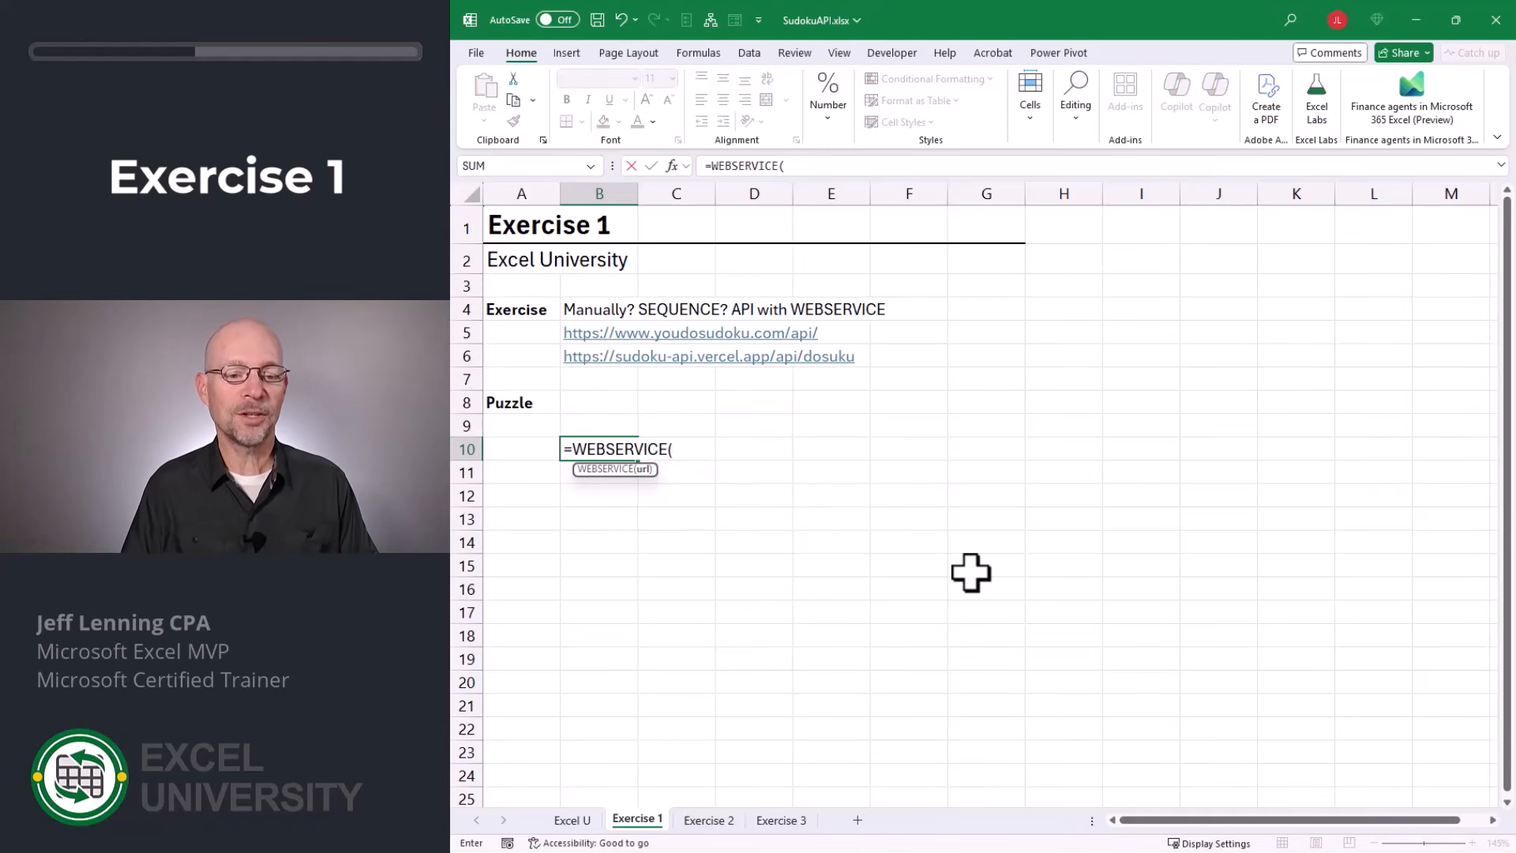
pyautogui.press('Escape')
# Copy the youdosudoku.com API address text from cell B5.
pyautogui.press('Up')
pyautogui.press('Up')
pyautogui.press('Up')
pyautogui.press('Up')
pyautogui.press('Up')
pyautogui.press('F2')
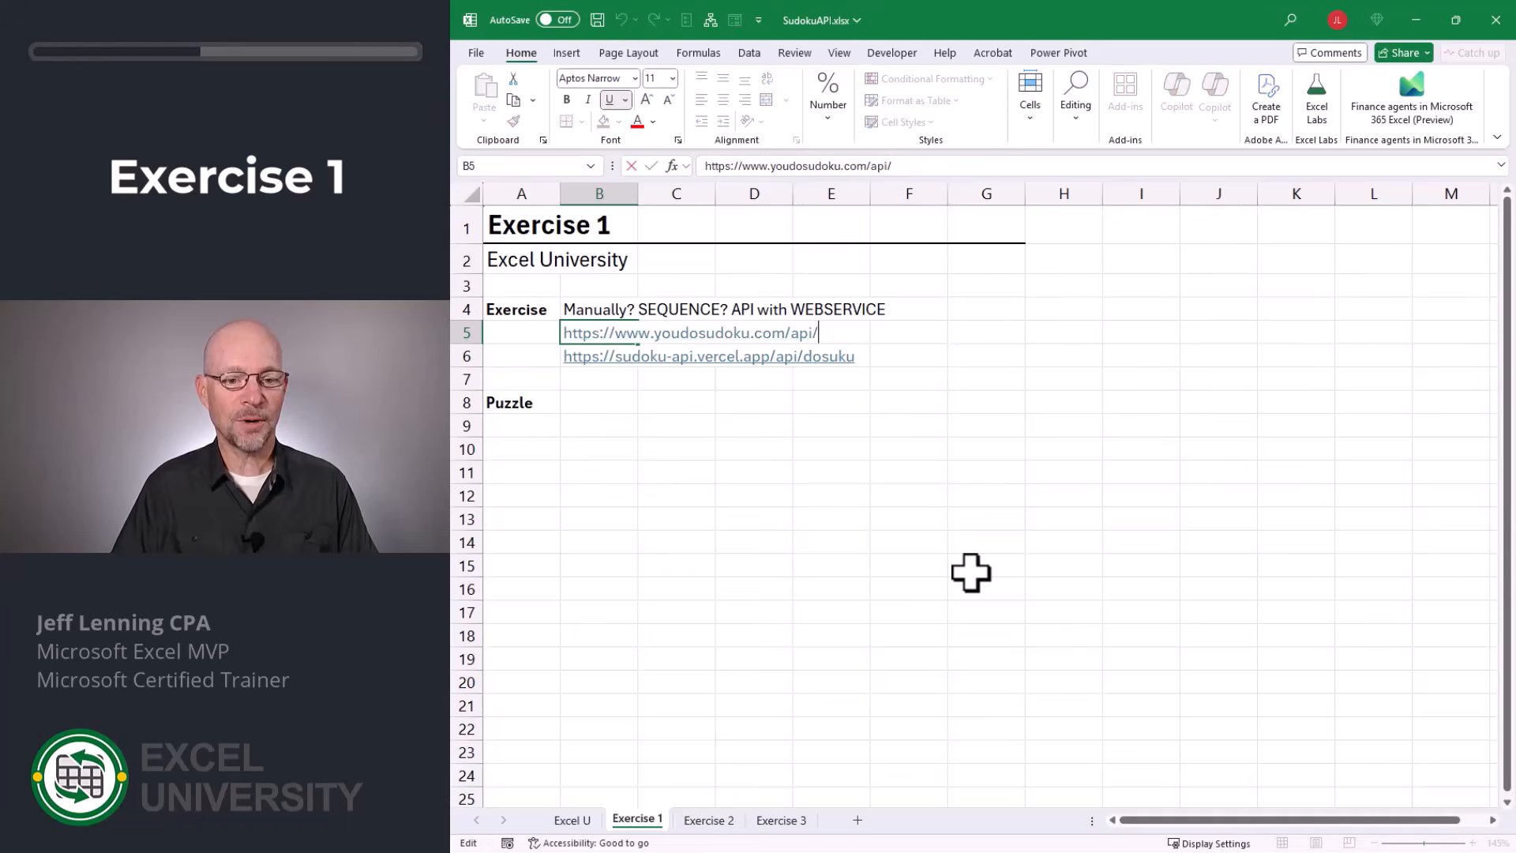
pyautogui.hotkey('shift', 'Home')
pyautogui.hotkey('ctrl', 'c')
pyautogui.press('Escape')
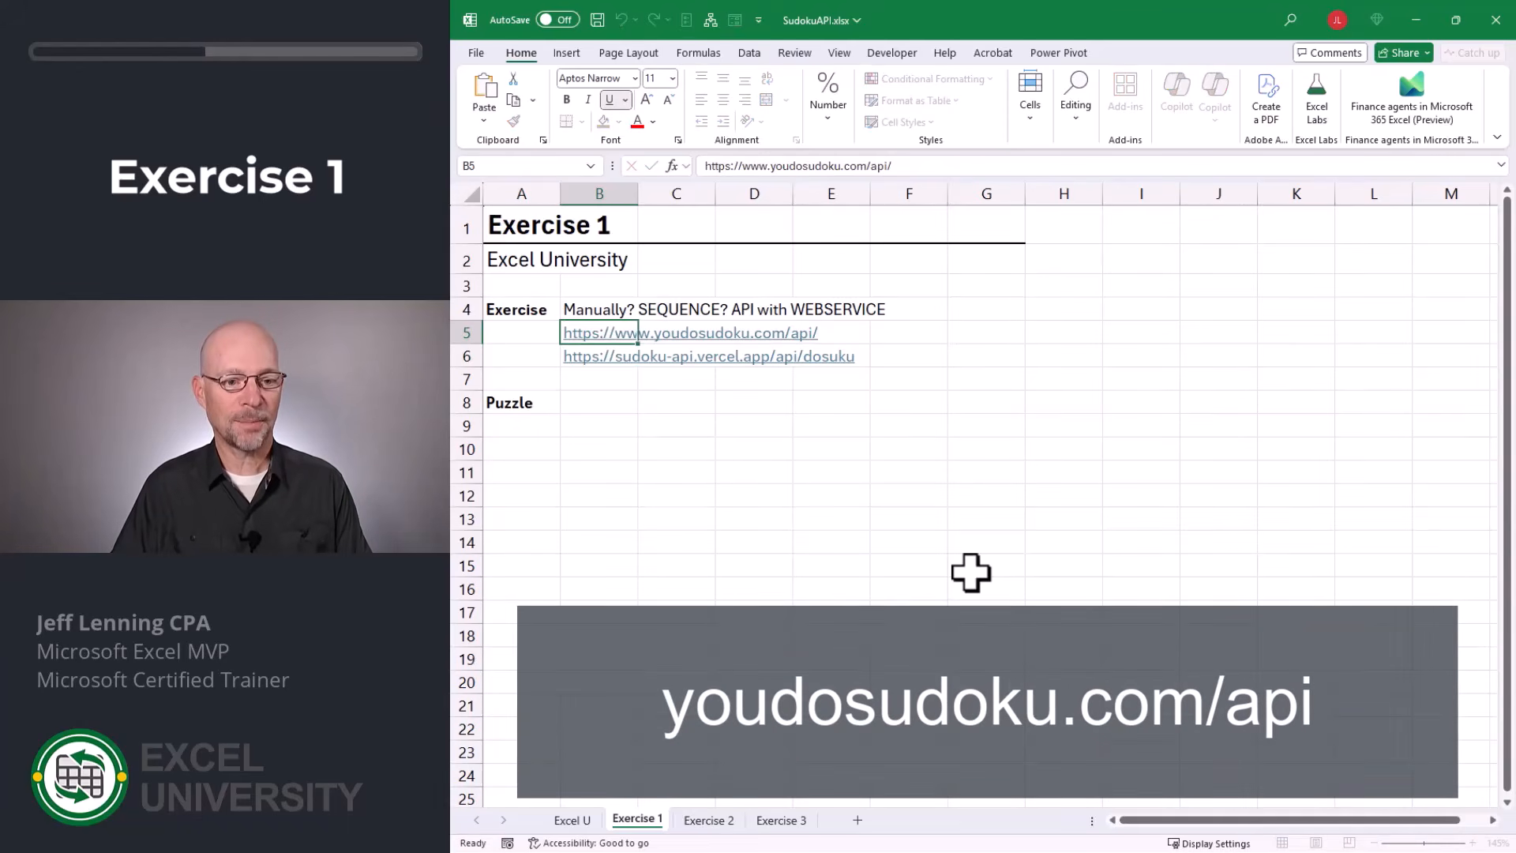
pyautogui.press('Down')
pyautogui.press('Down')
pyautogui.press('Down')
pyautogui.press('Down')
pyautogui.press('Down')
pyautogui.write('=we')
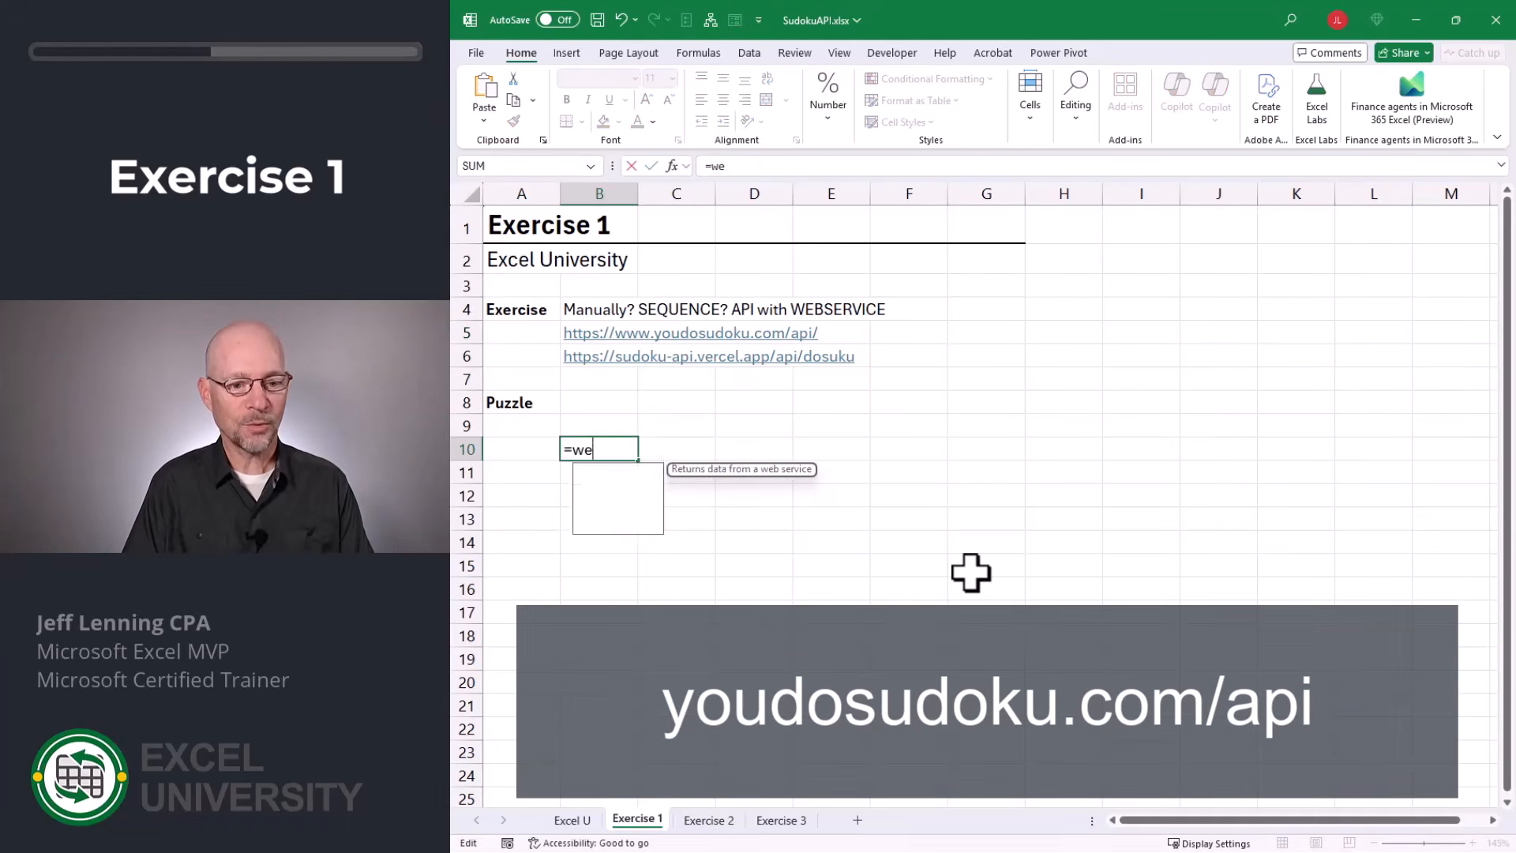
pyautogui.press('Tab')
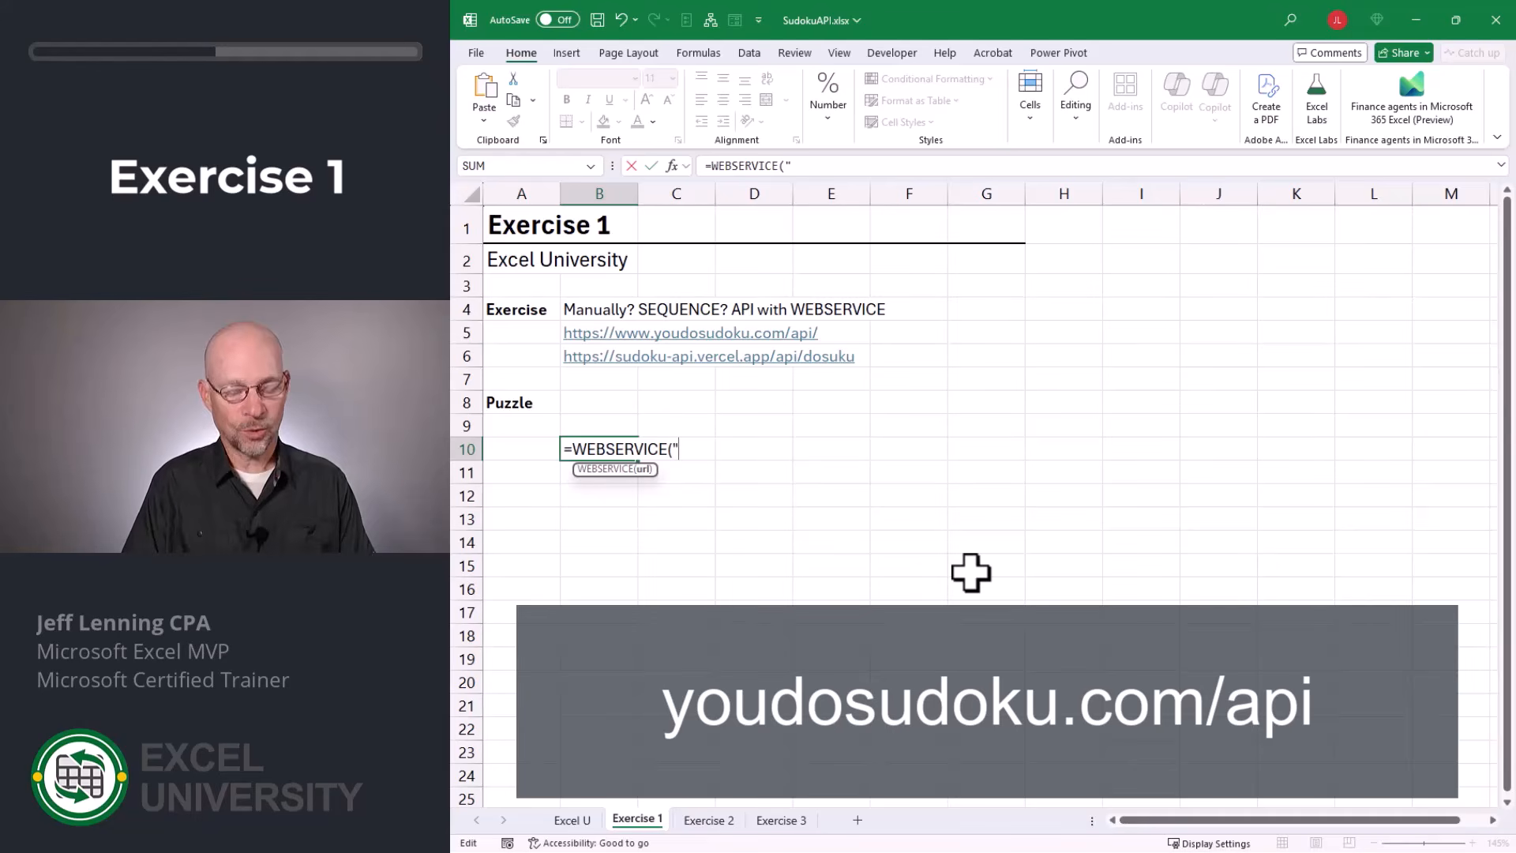
pyautogui.write('"')
pyautogui.hotkey('ctrl', 'v')
pyautogui.press('Return')
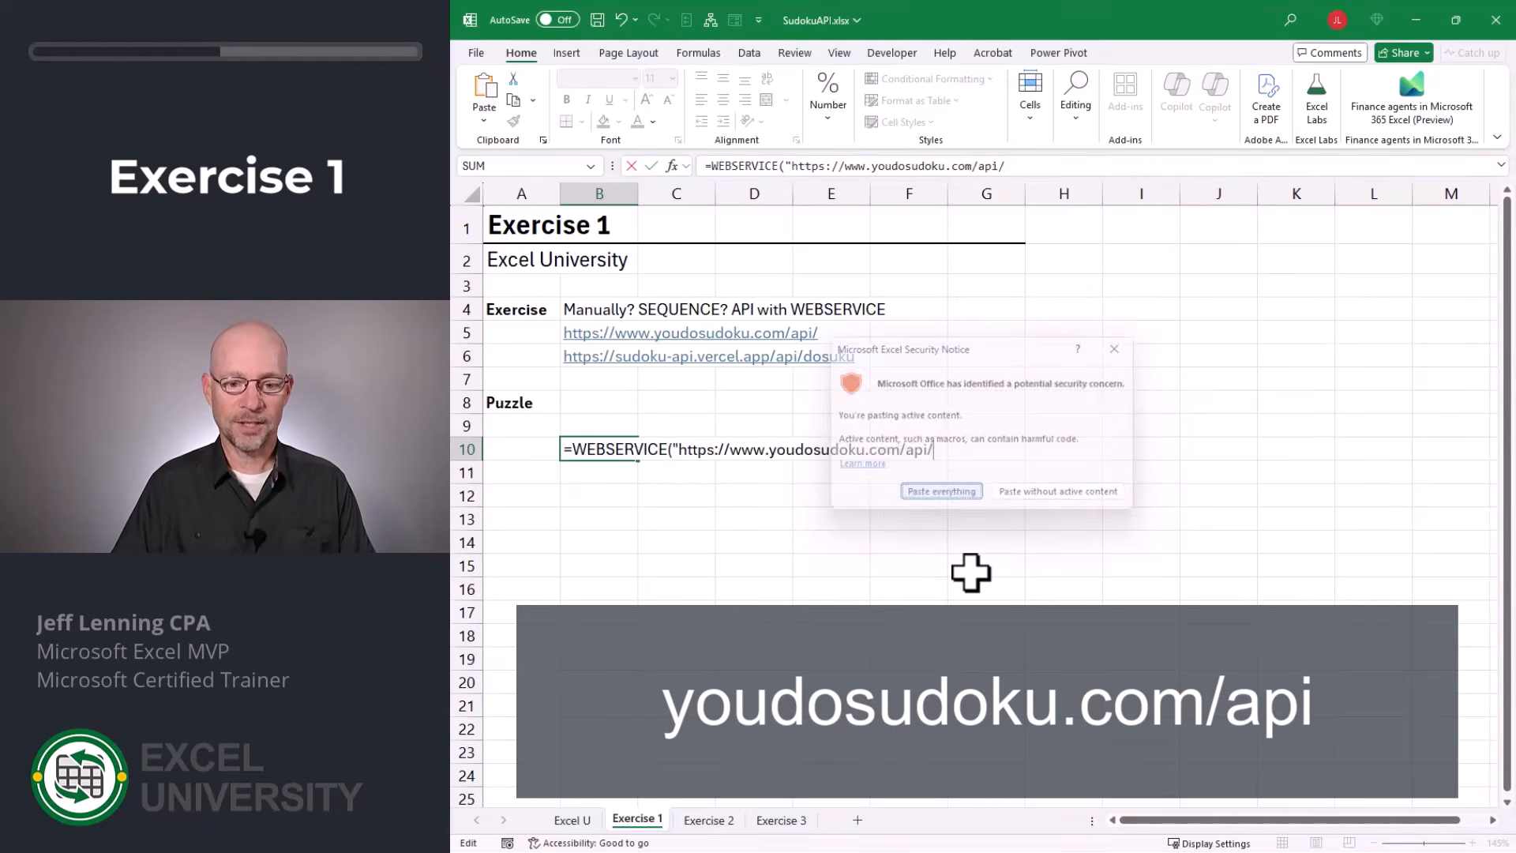
pyautogui.write('"')
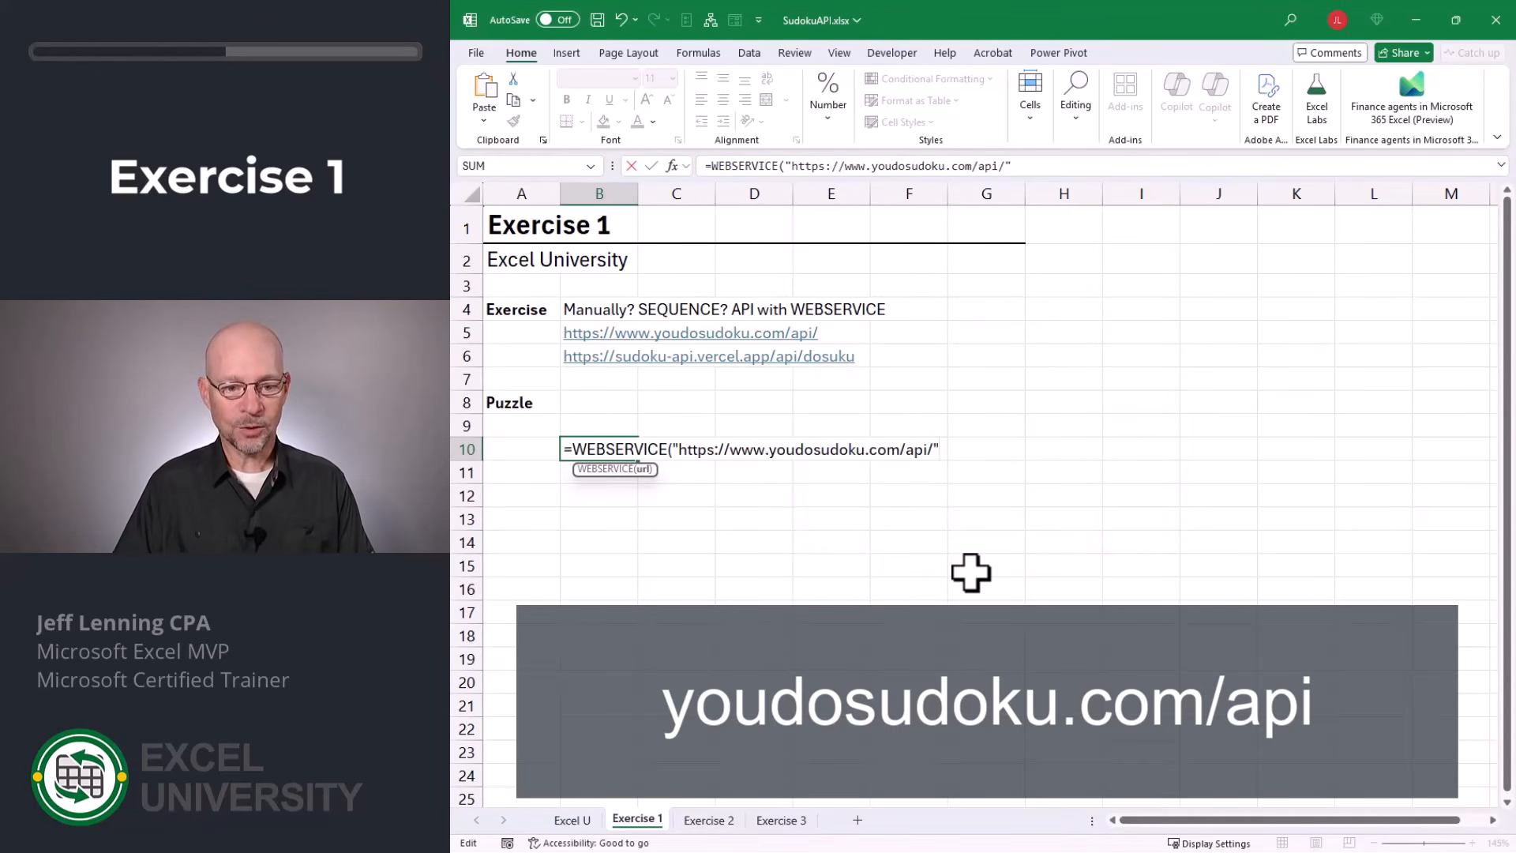
pyautogui.write(')')
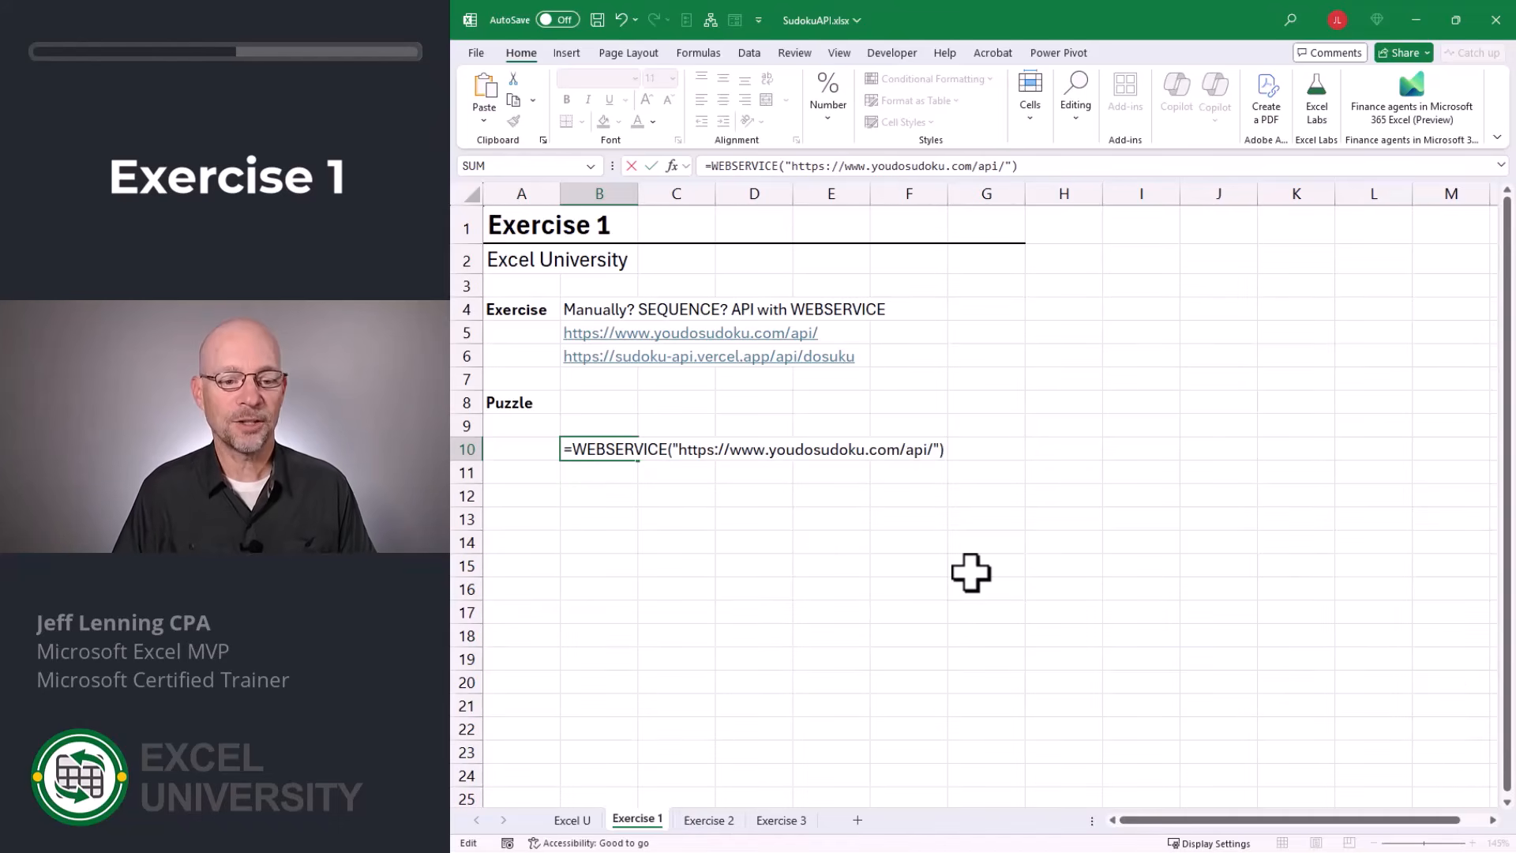
pyautogui.press('Return')
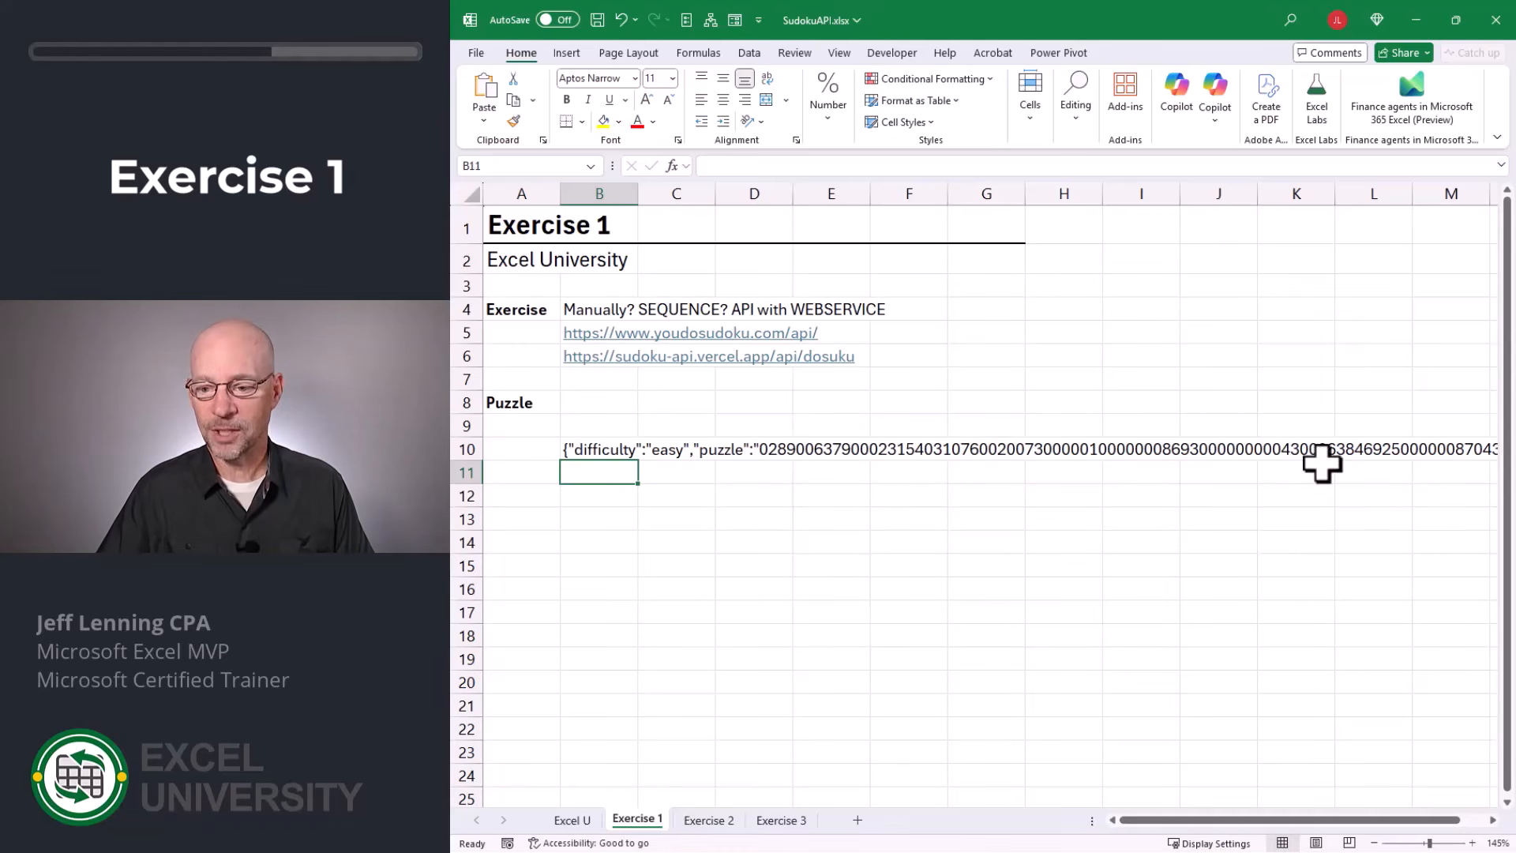
# Copy the sudoku-api.vercel.app address text from cell B6.
pyautogui.doubleClick(1492, 819)
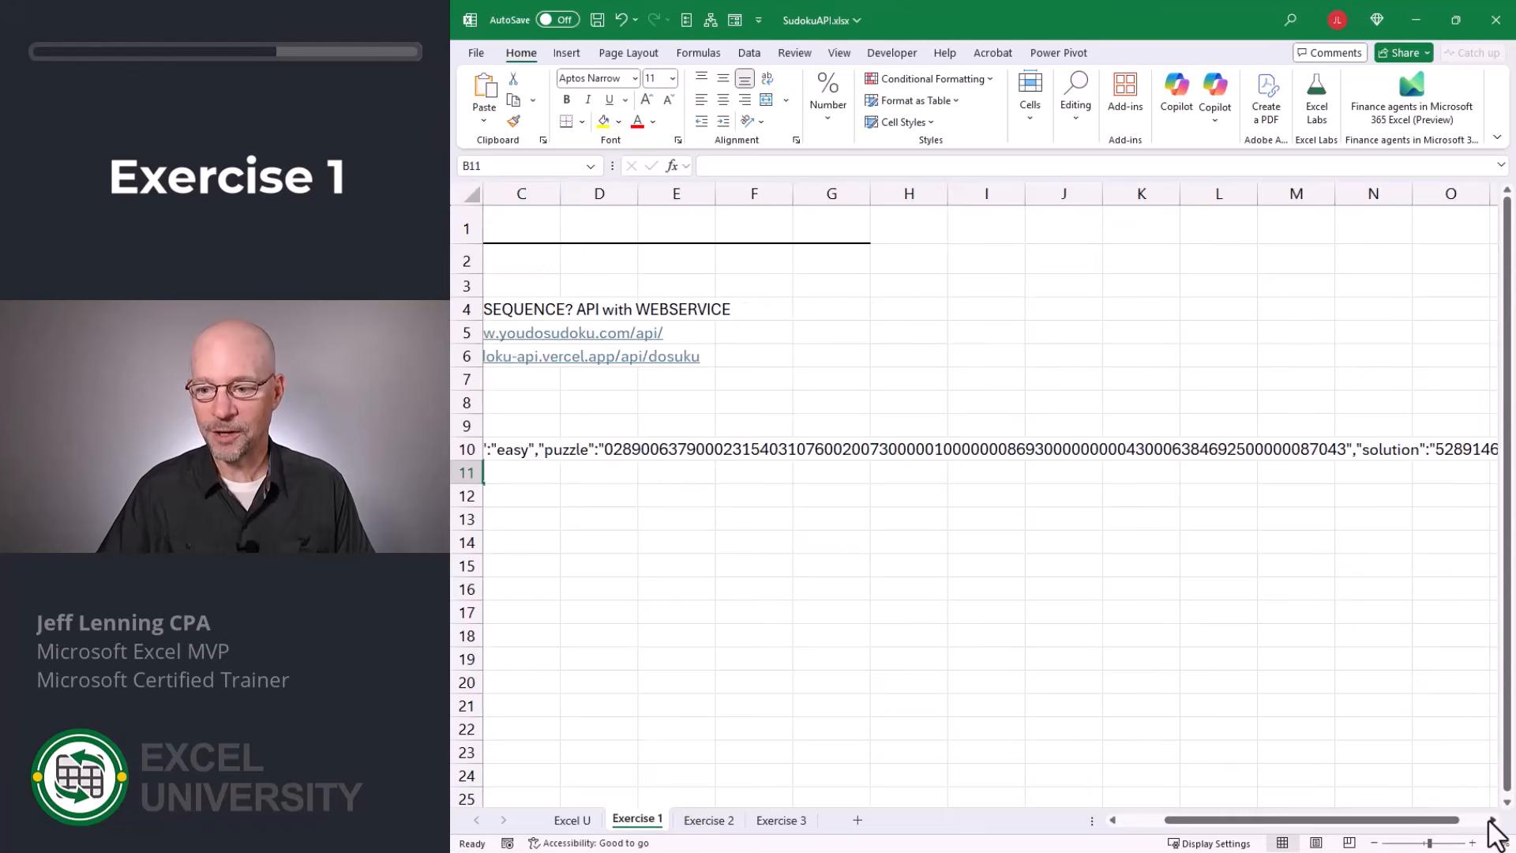
pyautogui.hscroll(8, 1492, 819)
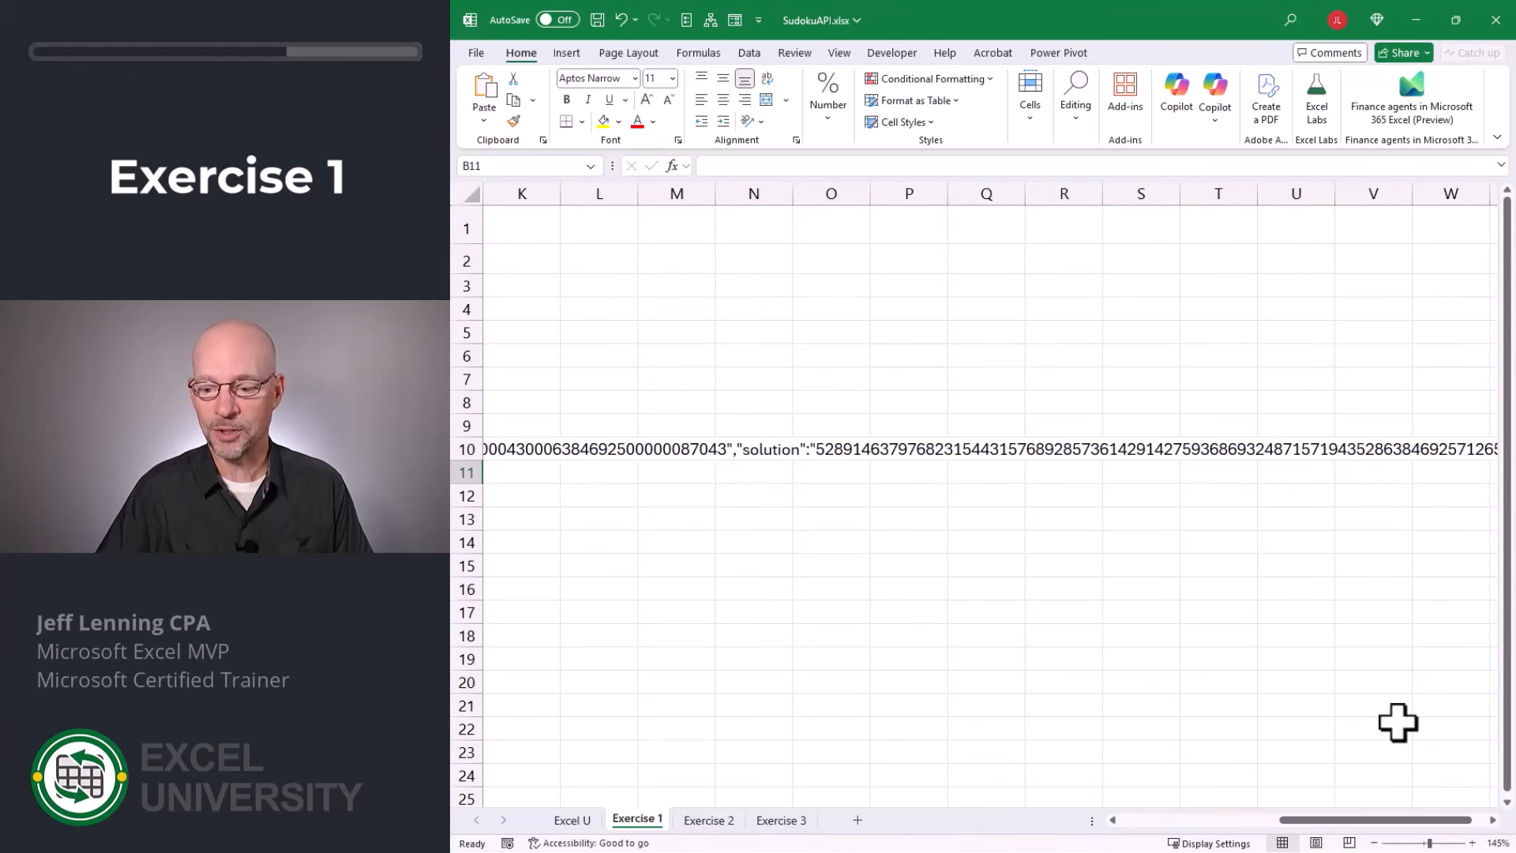
pyautogui.moveTo(1396, 821); pyautogui.dragTo(1055, 677)
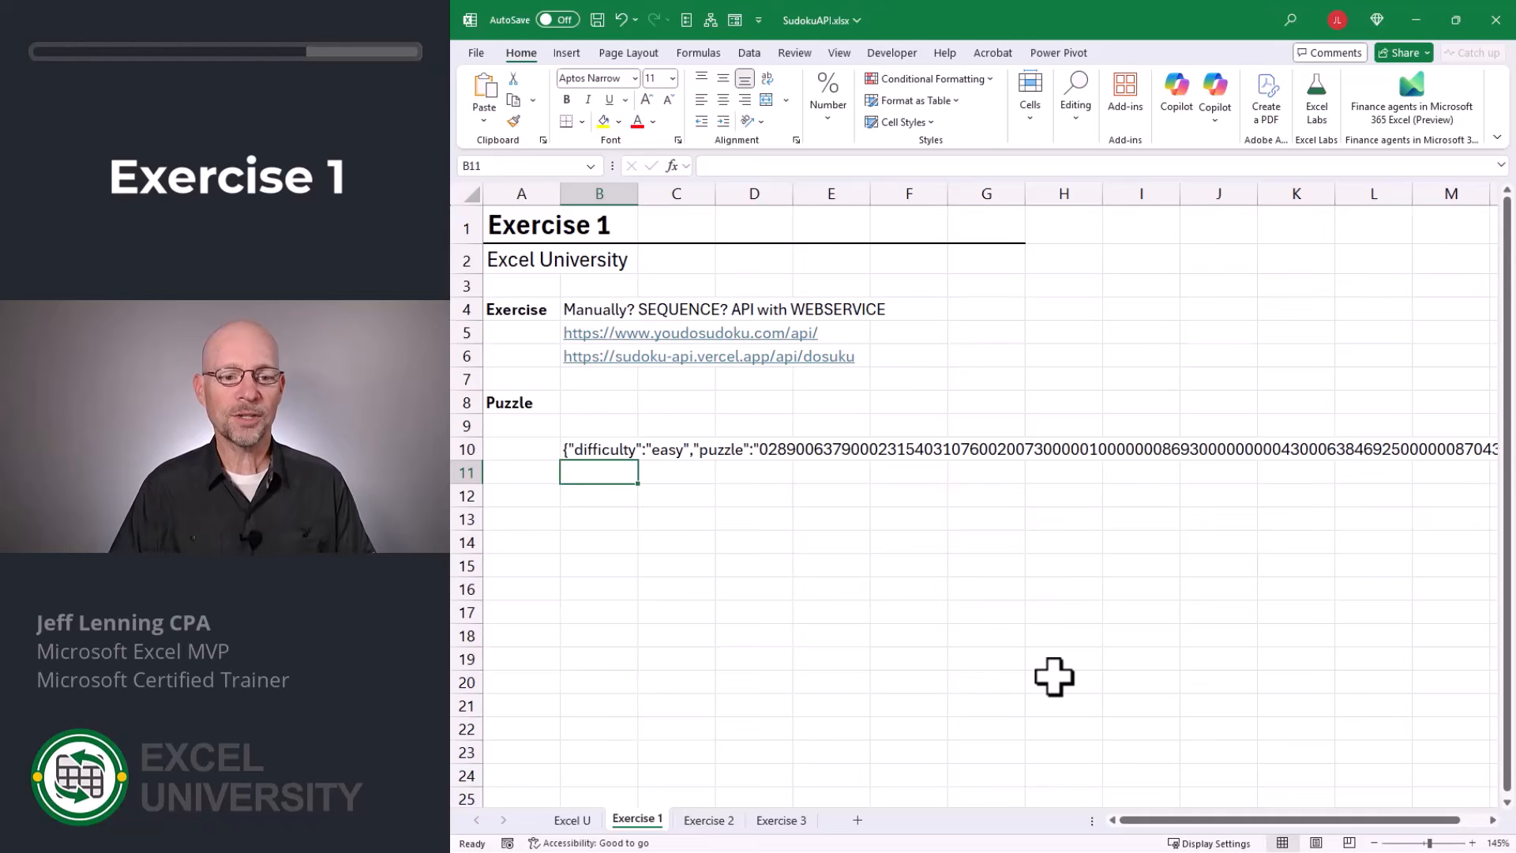
pyautogui.press('Up')
pyautogui.press('Up')
pyautogui.press('Up')
pyautogui.press('Up')
pyautogui.press('Up')
pyautogui.press('F2')
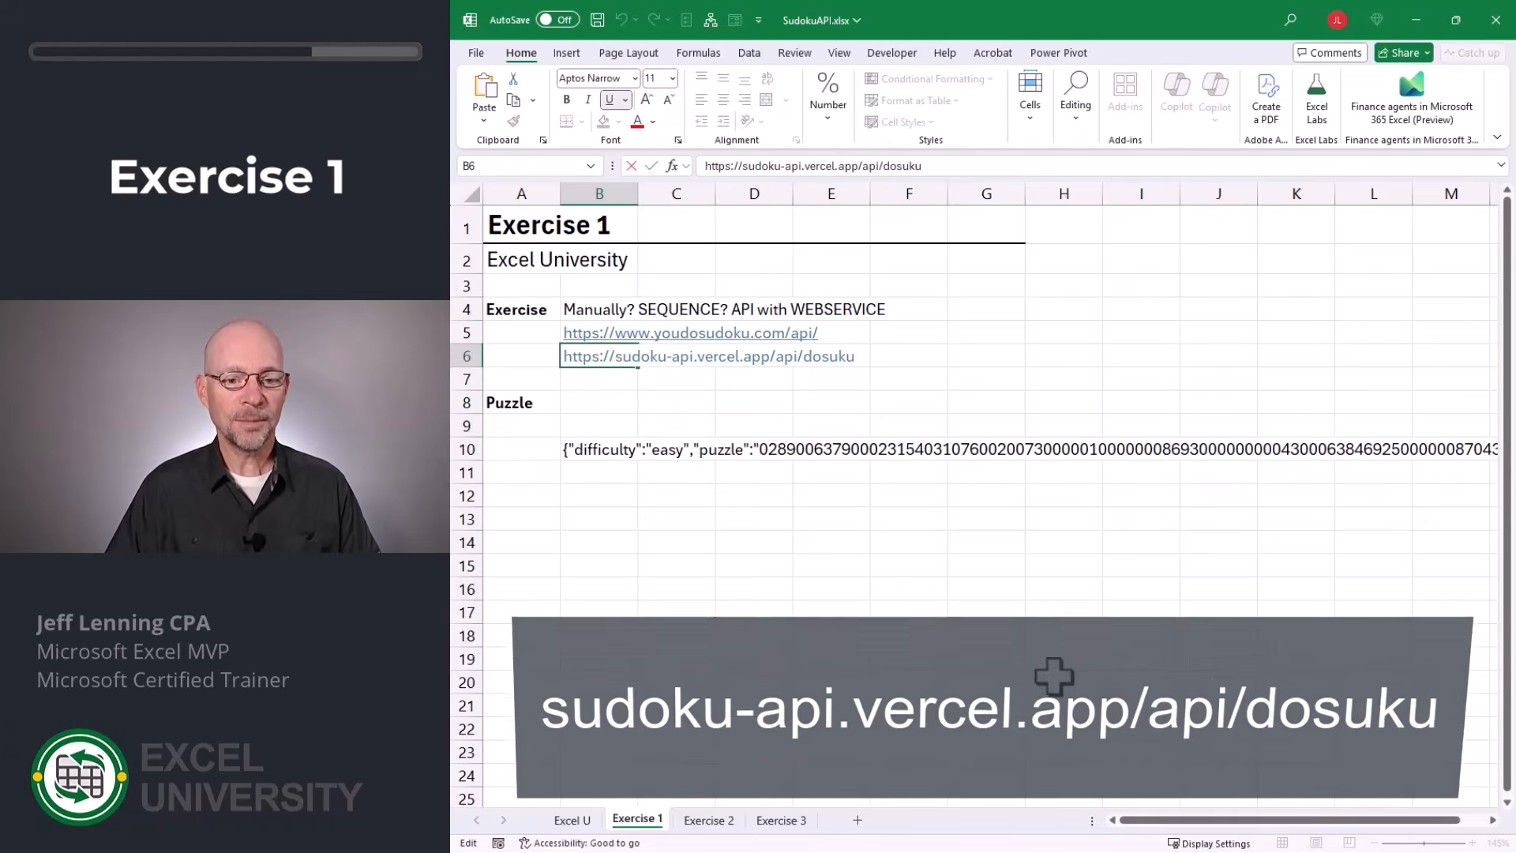
pyautogui.press('Return')
pyautogui.press('Down')
pyautogui.press('Down')
pyautogui.press('Down')
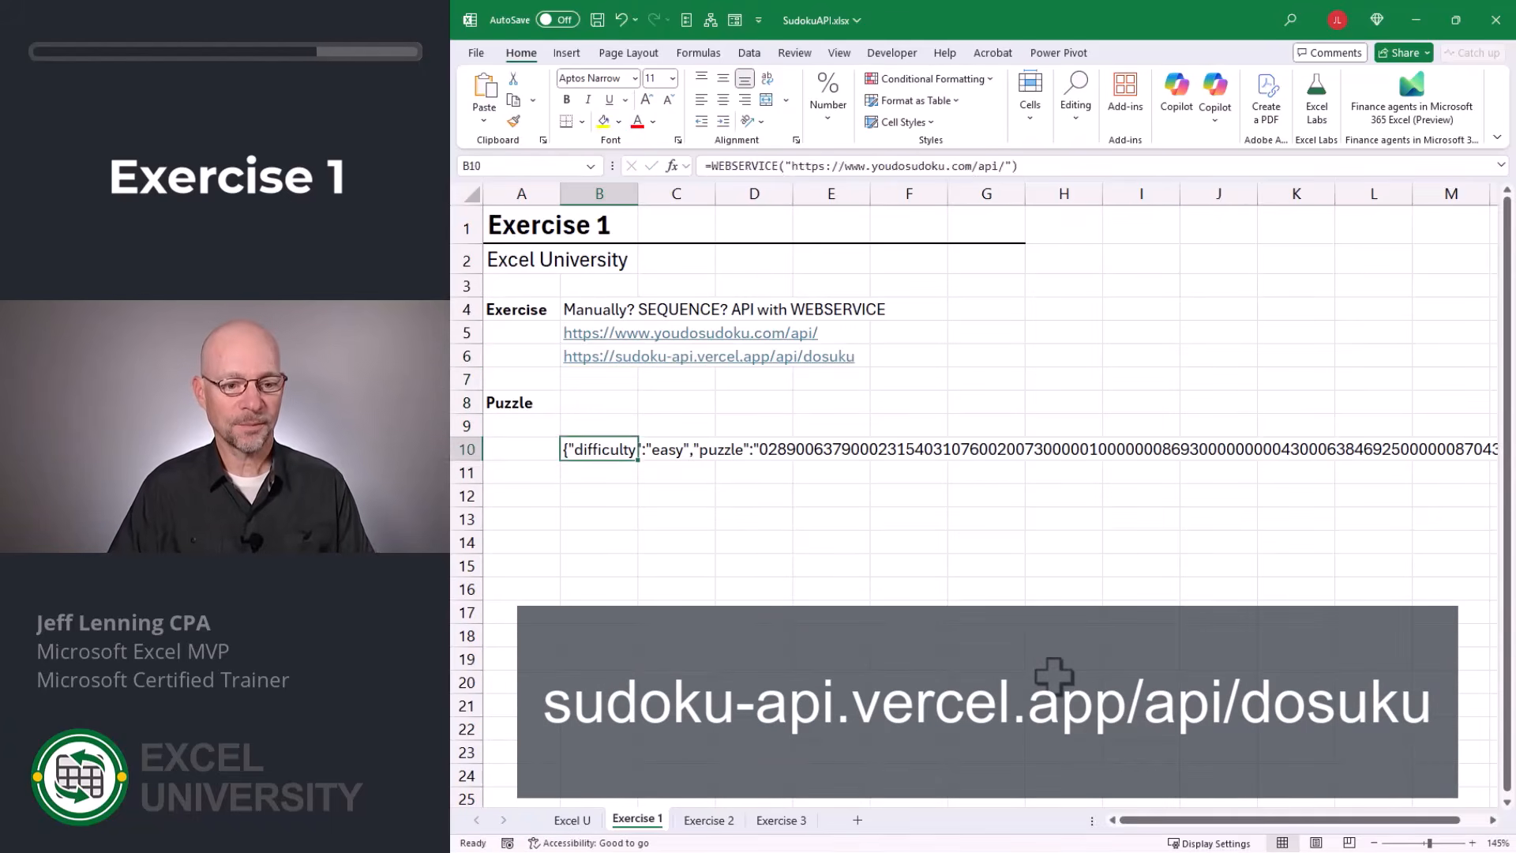
pyautogui.press('Down')
pyautogui.press('Down')
pyautogui.press('Down')
pyautogui.write('=webs')
pyautogui.press('Tab')
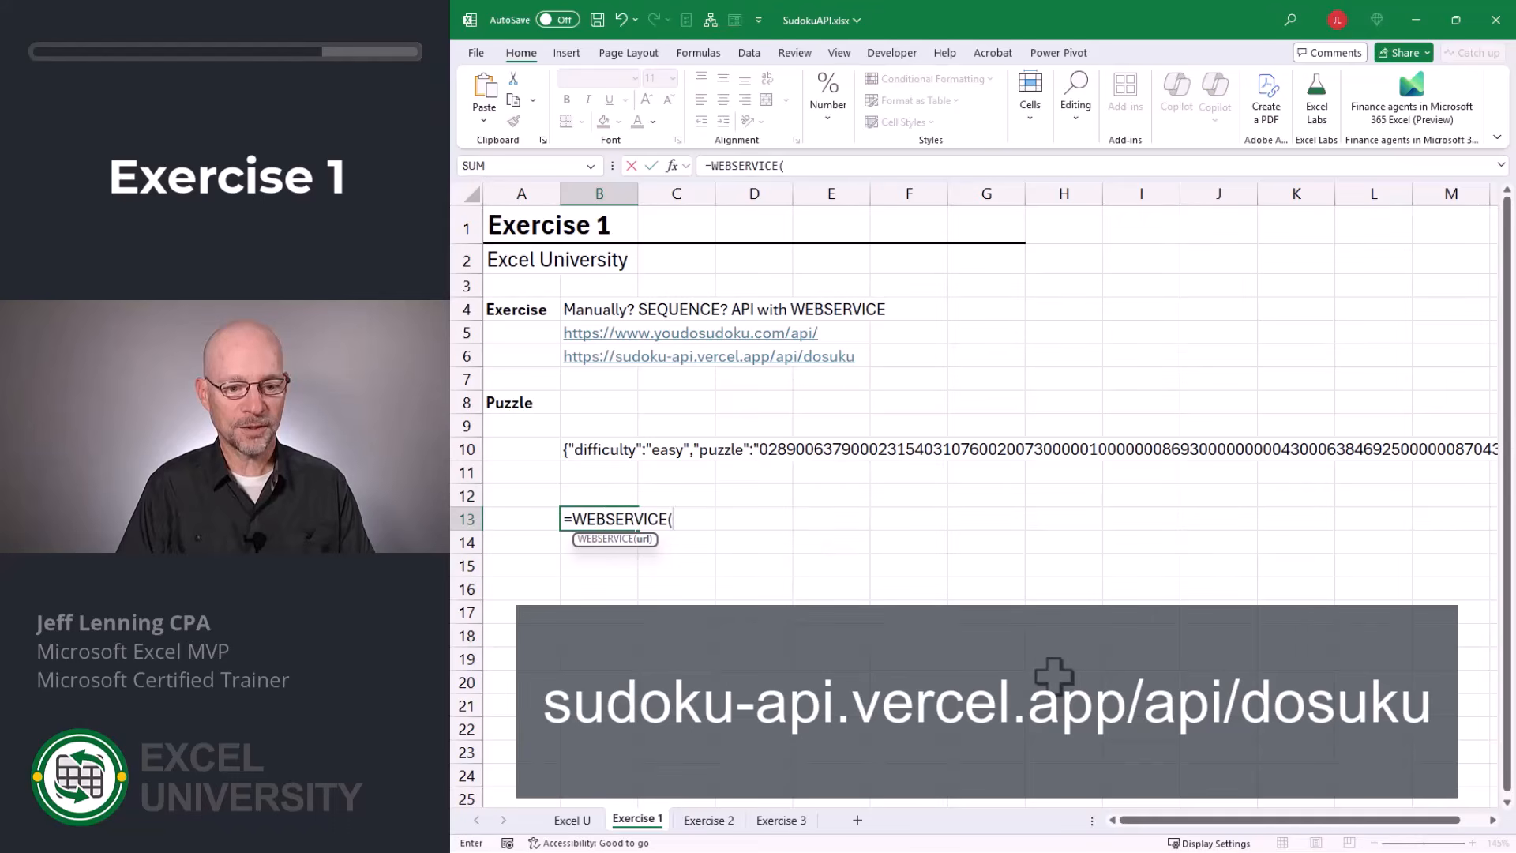
pyautogui.write('"')
pyautogui.write('https://sudoku-api.vercel.app/api/dosuku')
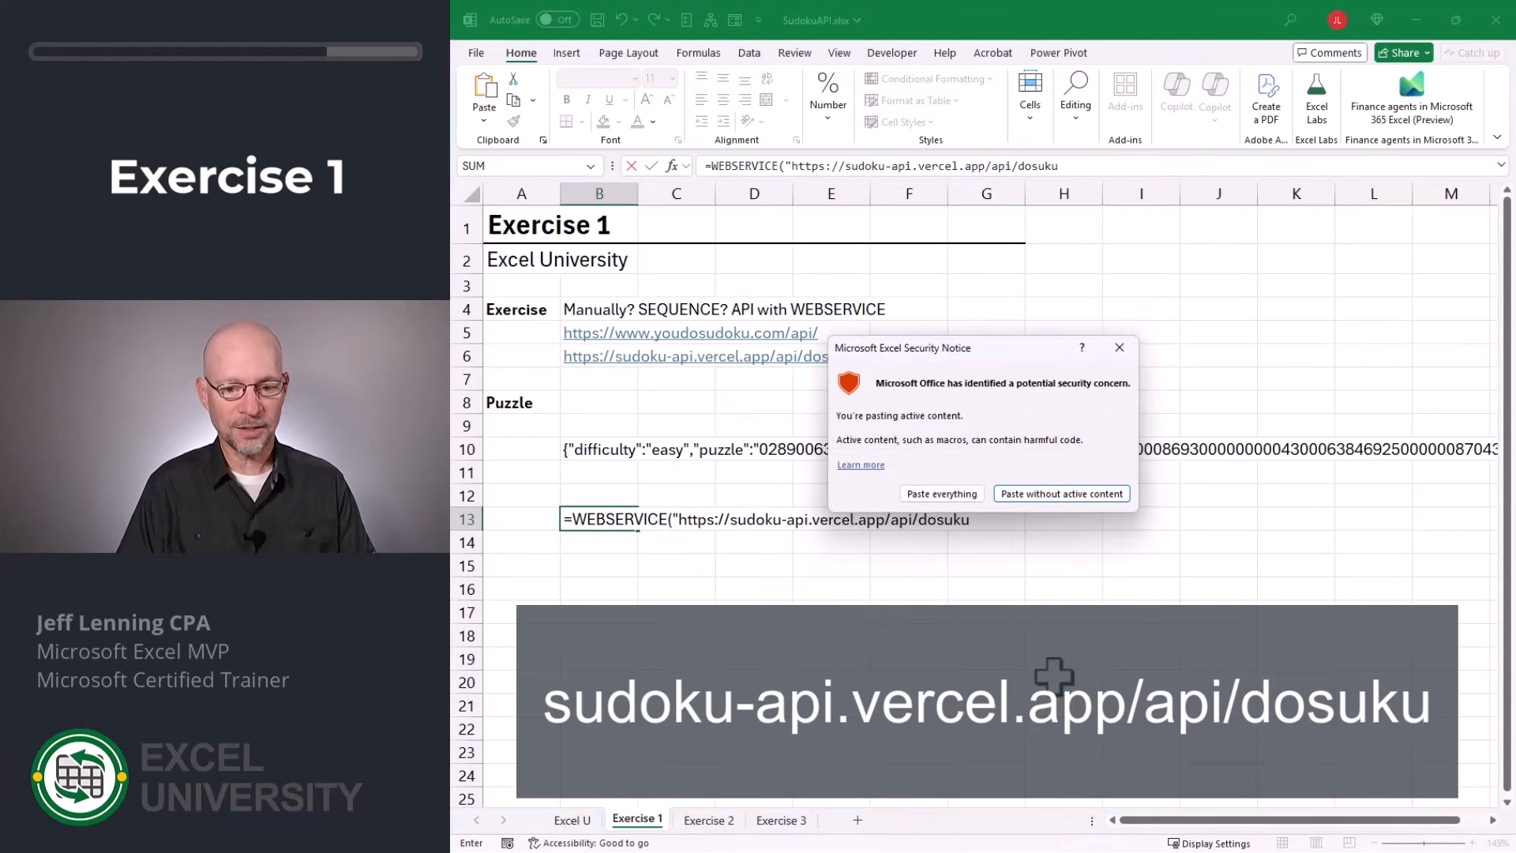
pyautogui.press('Return')
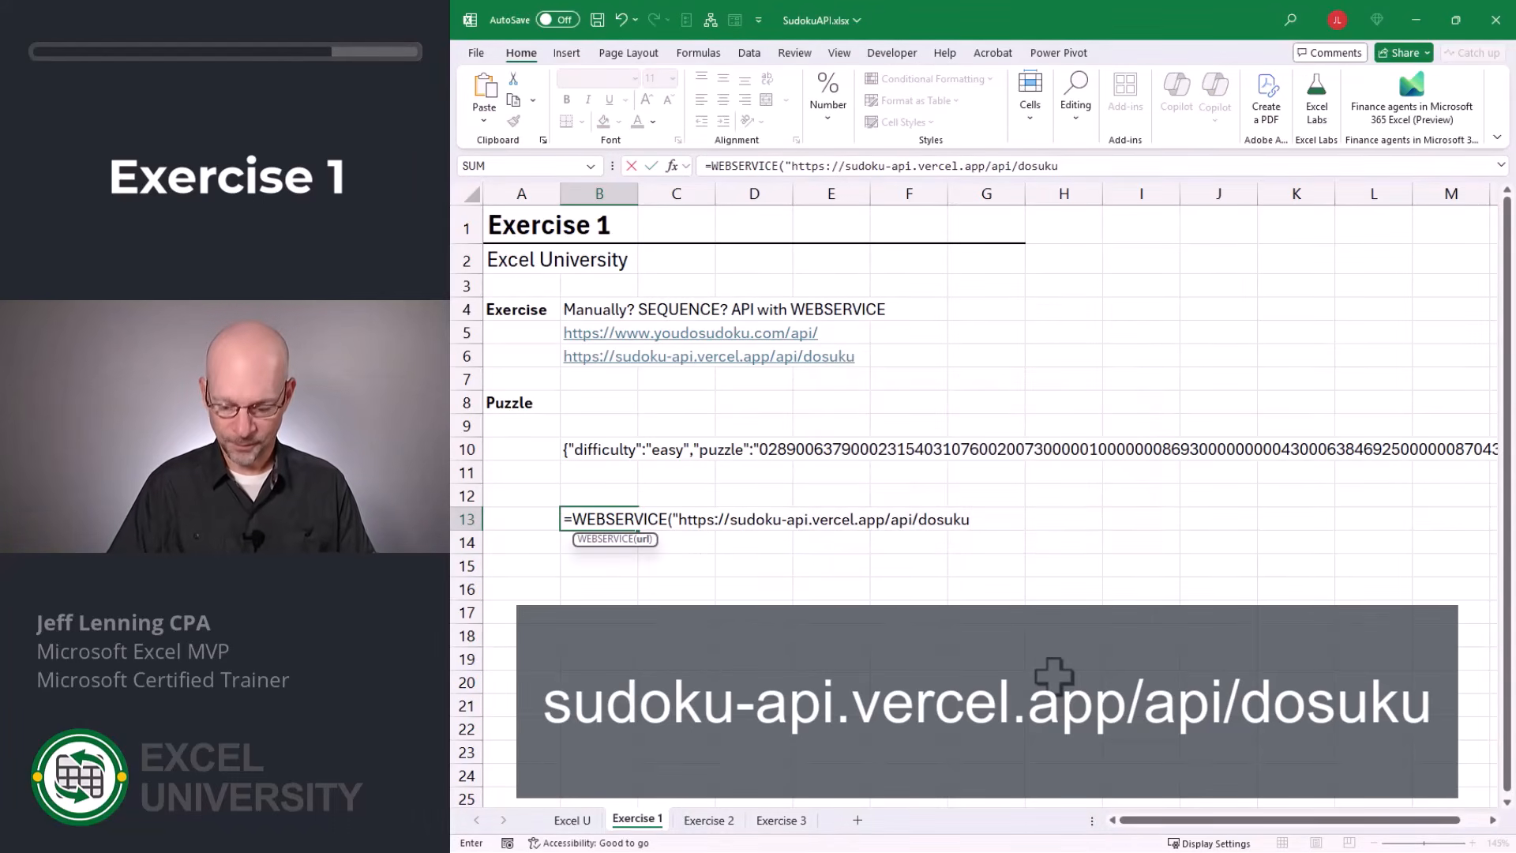
pyautogui.write('")')
pyautogui.hotkey('ctrl', 'Return')
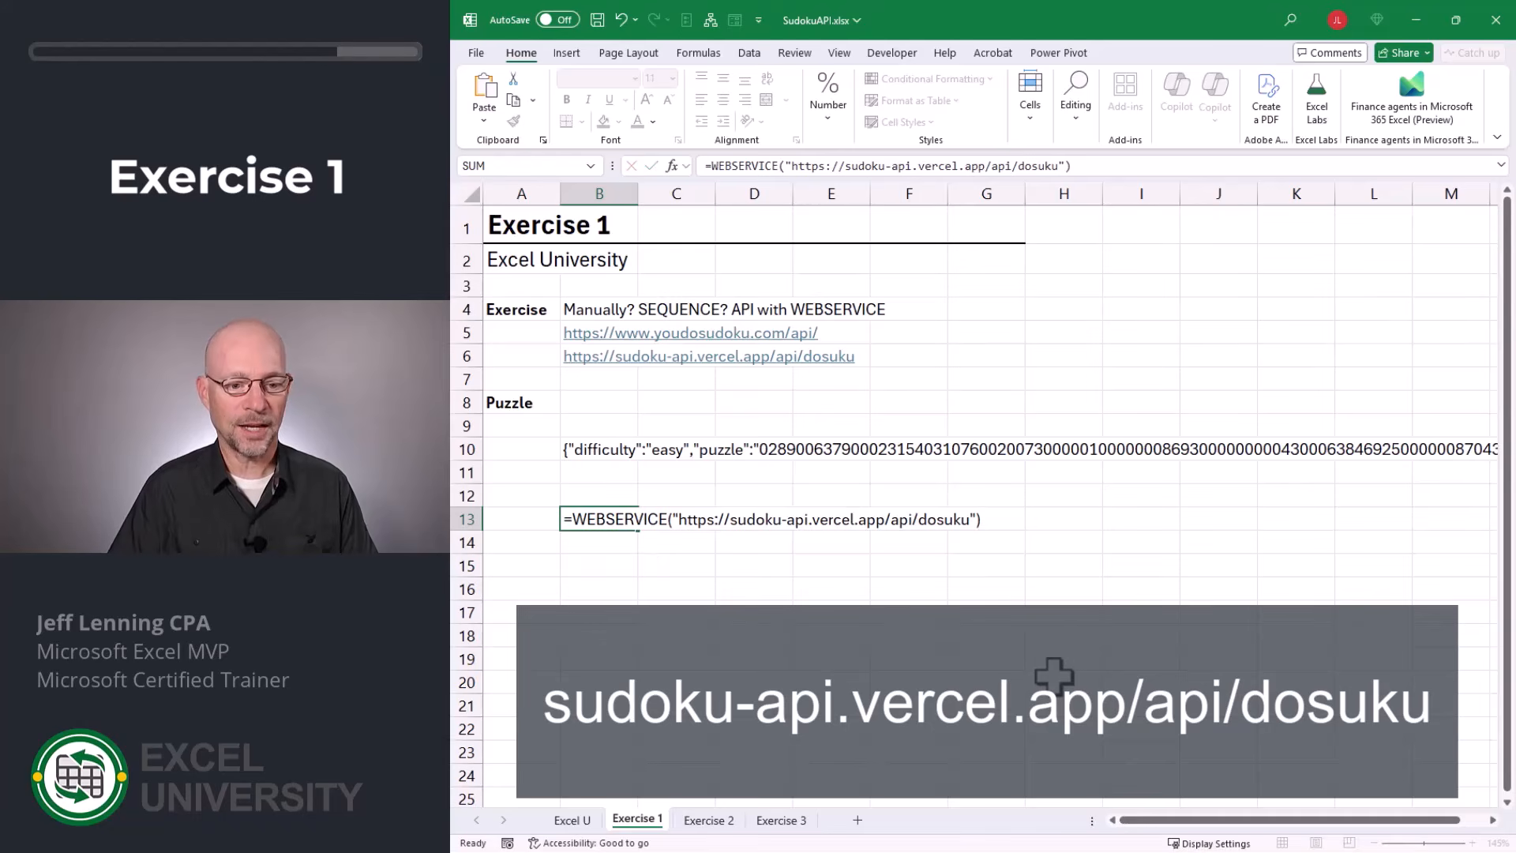
pyautogui.press('Return')
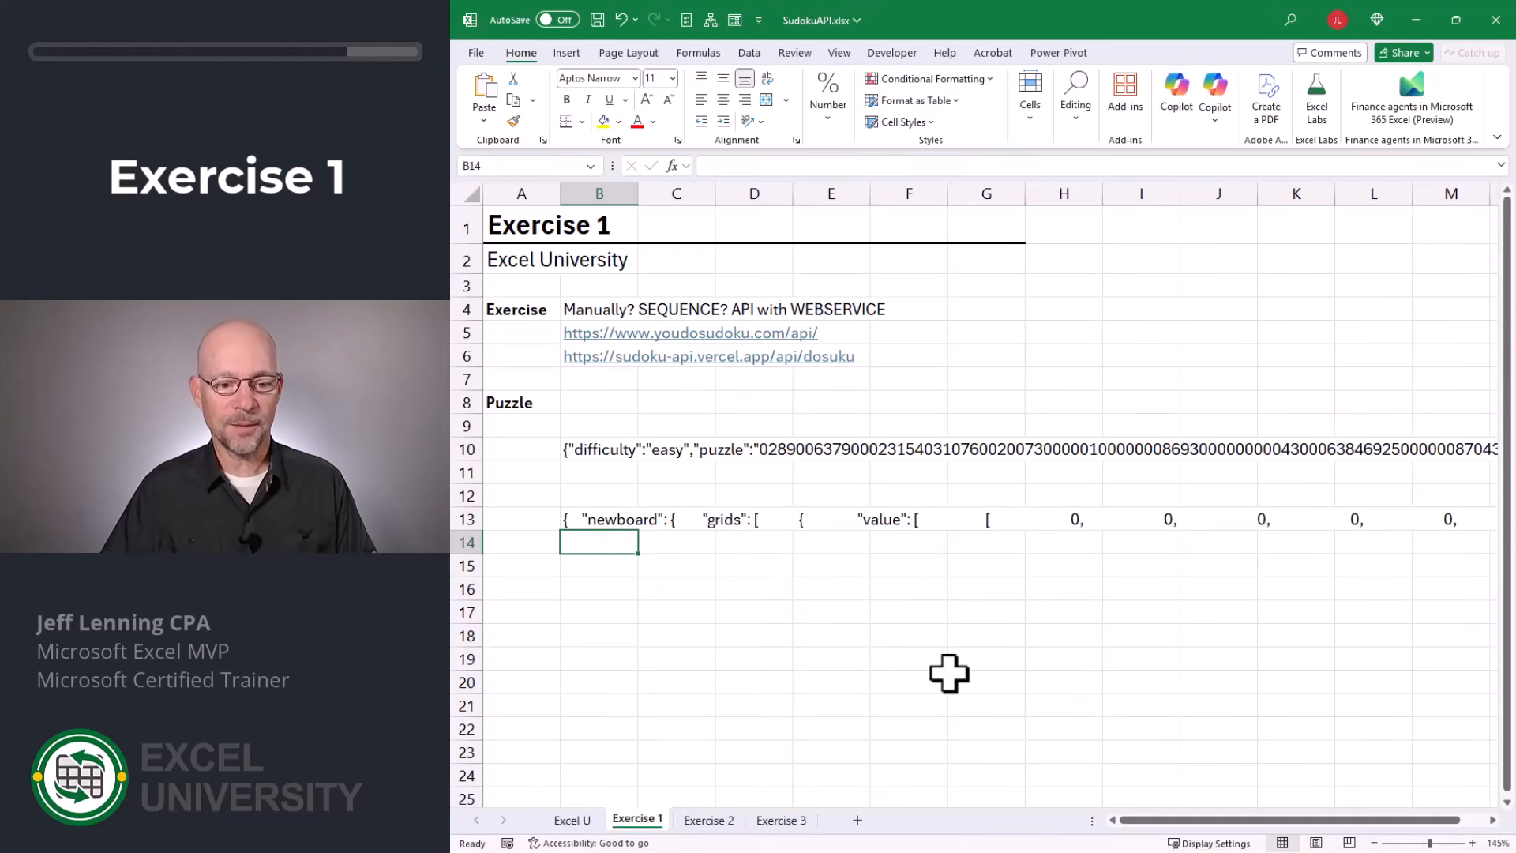
# Examine the second API's response across row 13 and compare its structure with the first response in row 10.
pyautogui.click(1492, 819)
pyautogui.click(1492, 819)
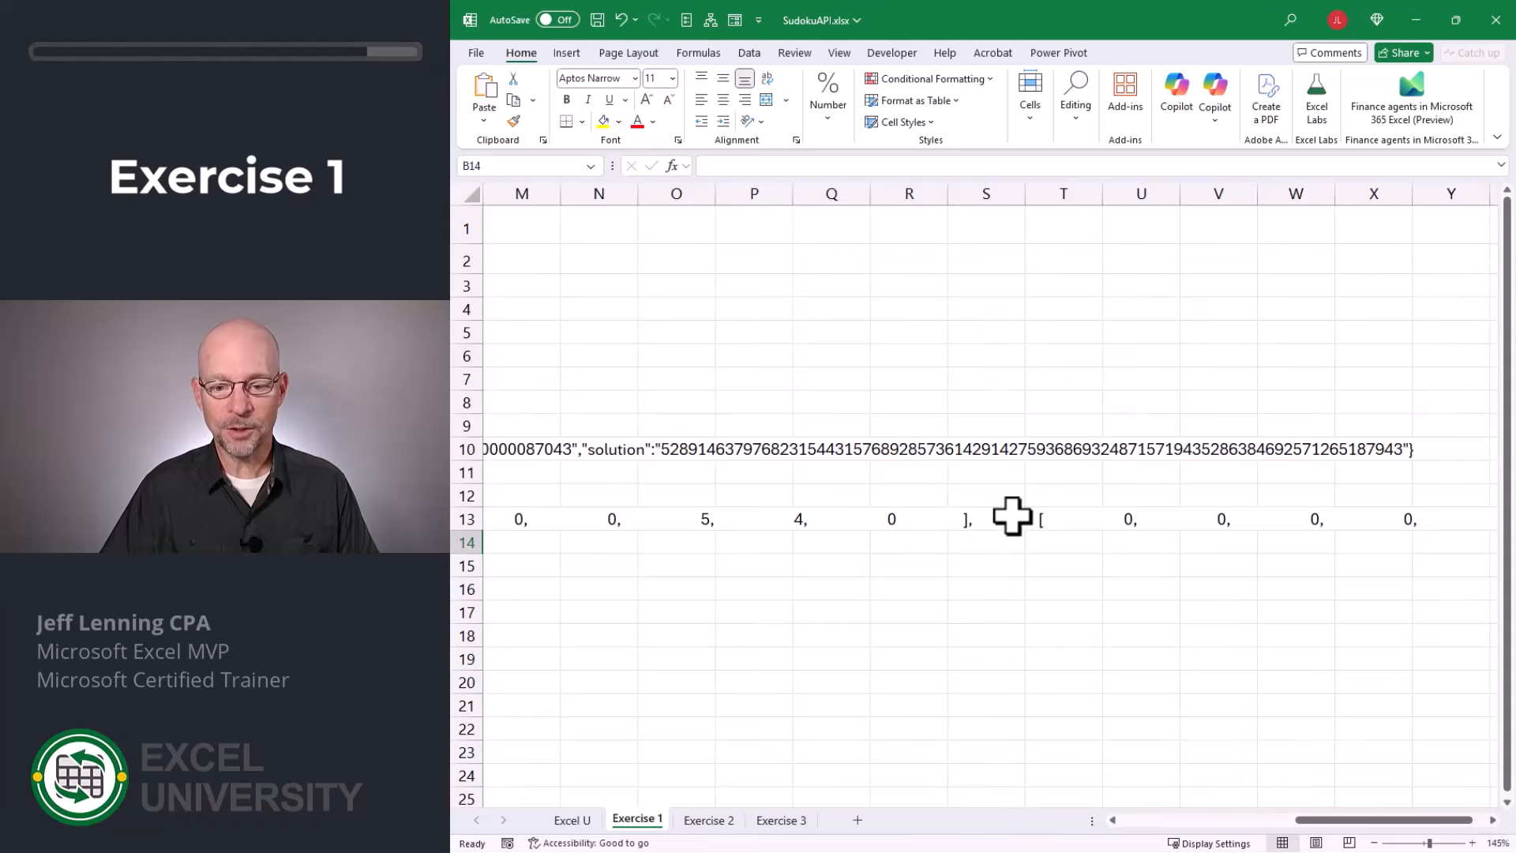
pyautogui.press('Down')
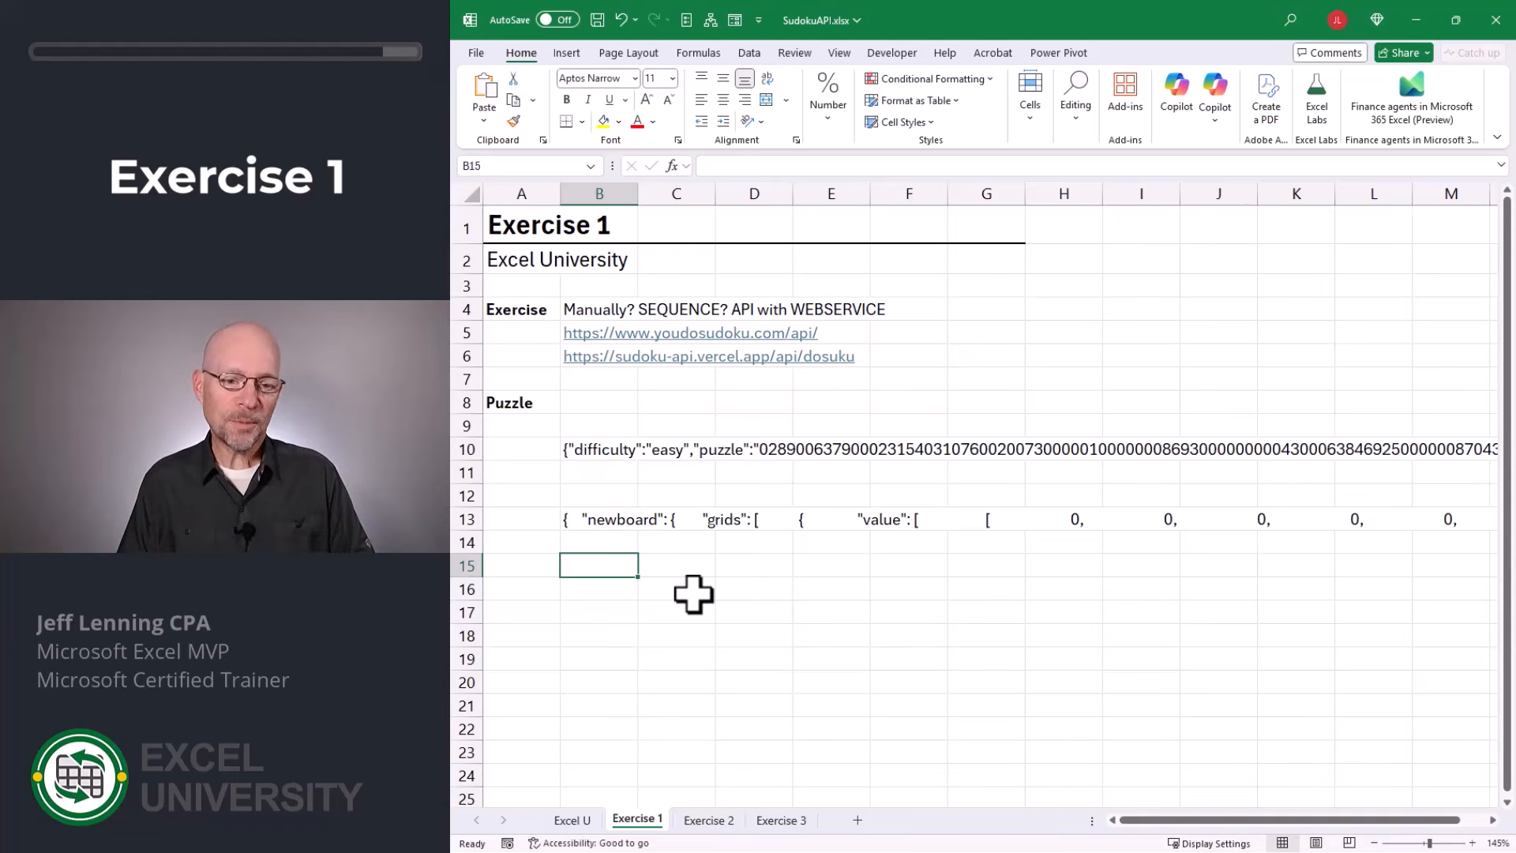
pyautogui.press('Up')
pyautogui.press('Up')
pyautogui.press('Up')
pyautogui.press('Up')
pyautogui.press('Up')
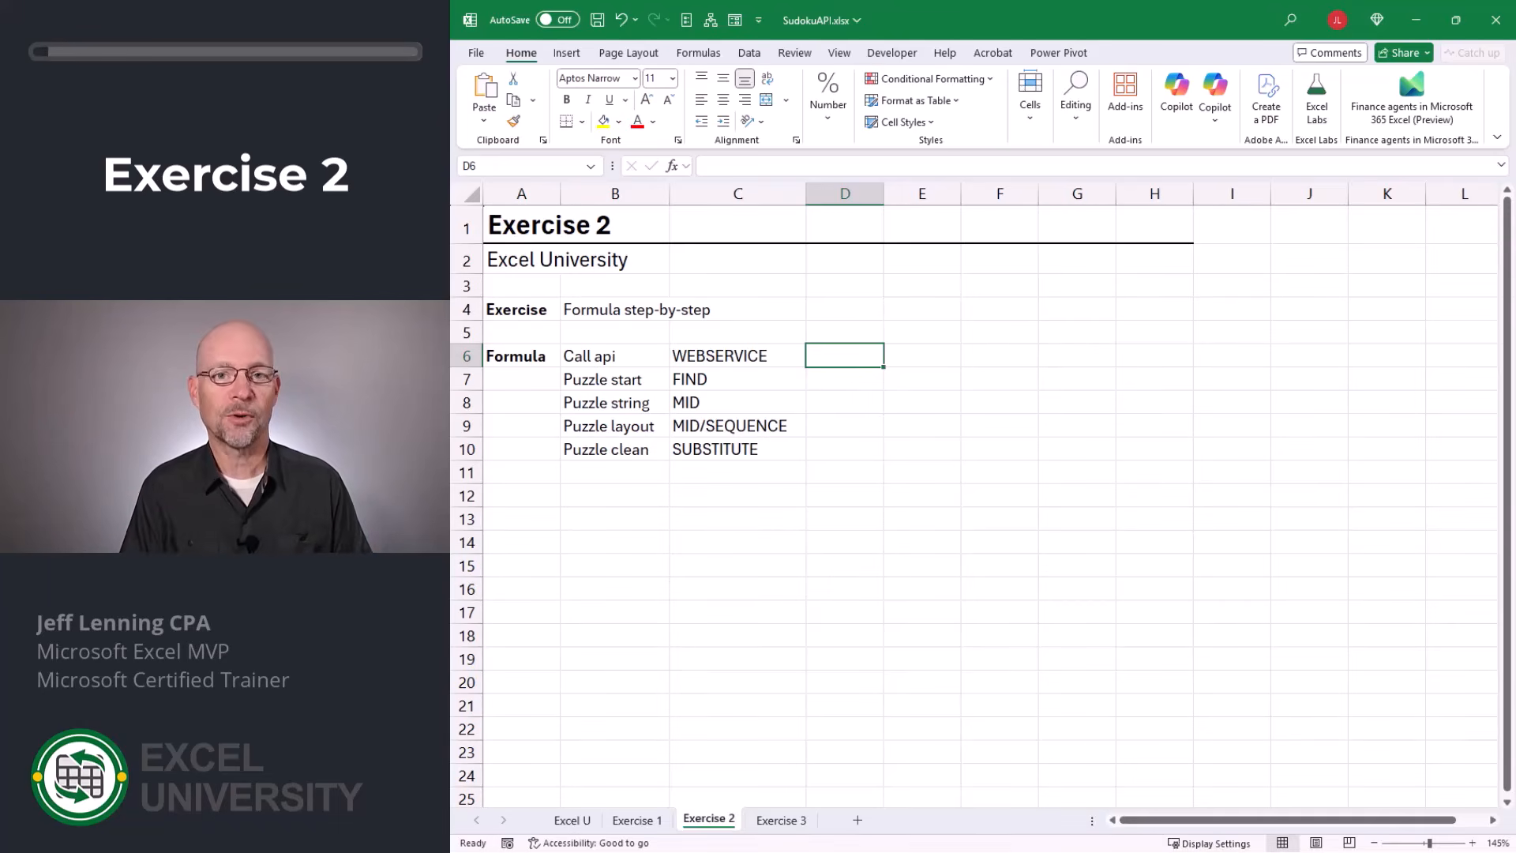
pyautogui.write('=')
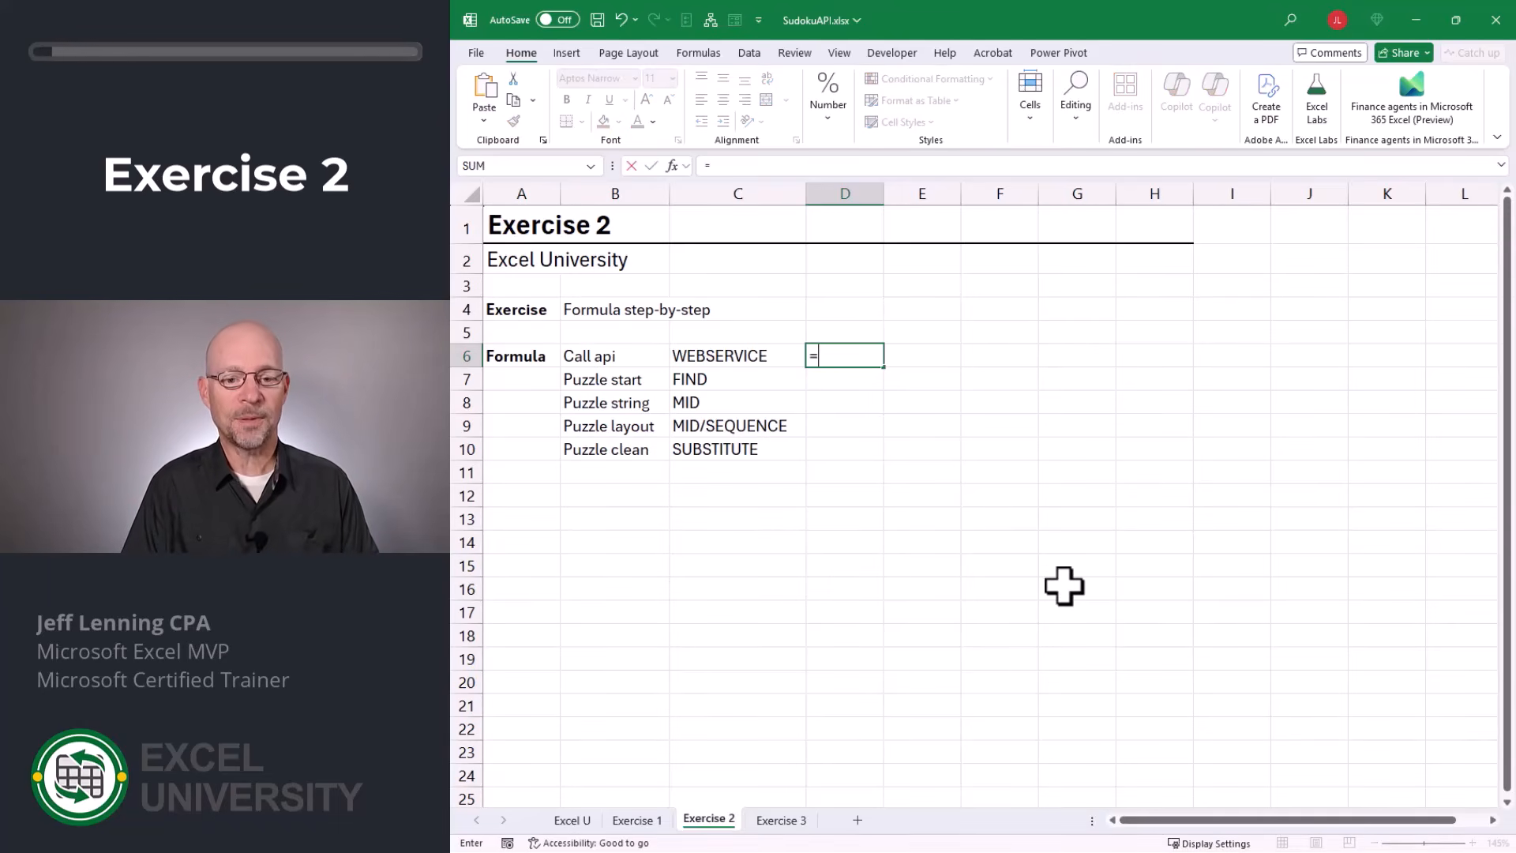
pyautogui.write('web')
pyautogui.press('Tab')
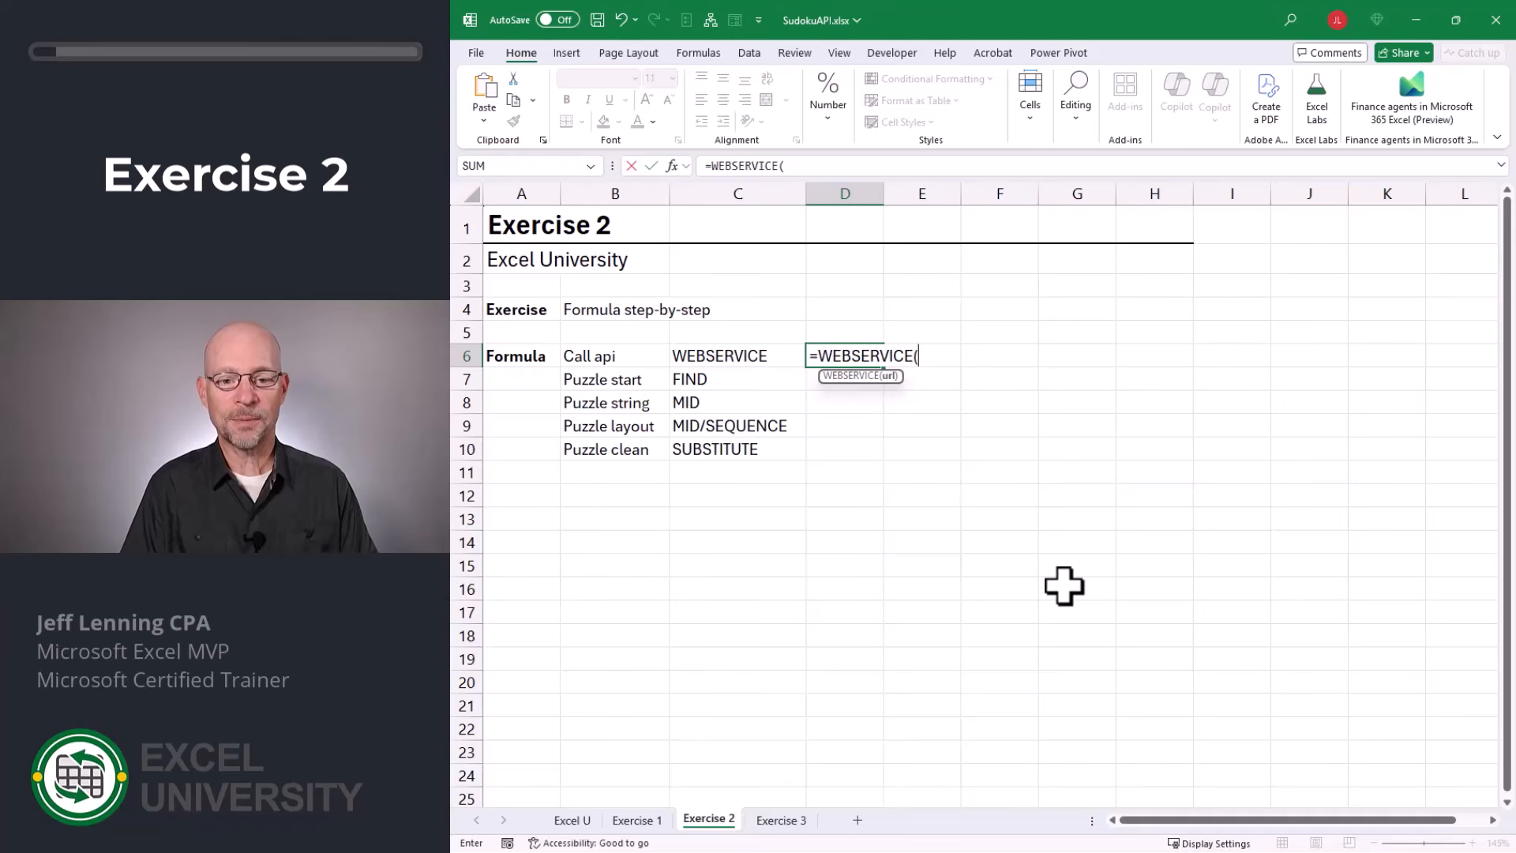
pyautogui.write('"')
pyautogui.write('https://www.youdosudoku.com/api/')
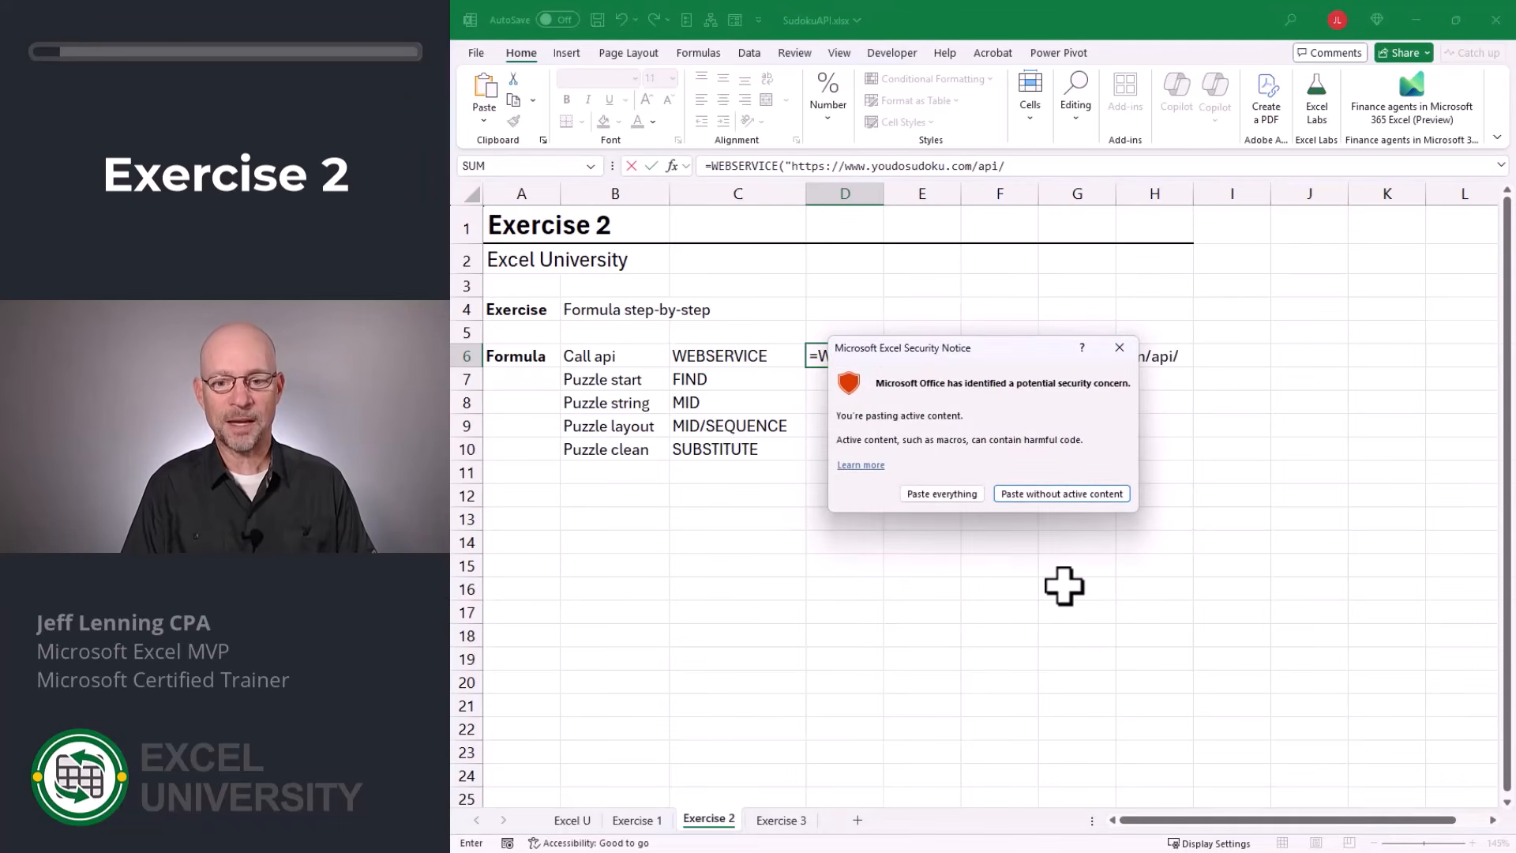
pyautogui.press('Left')
pyautogui.press('Return')
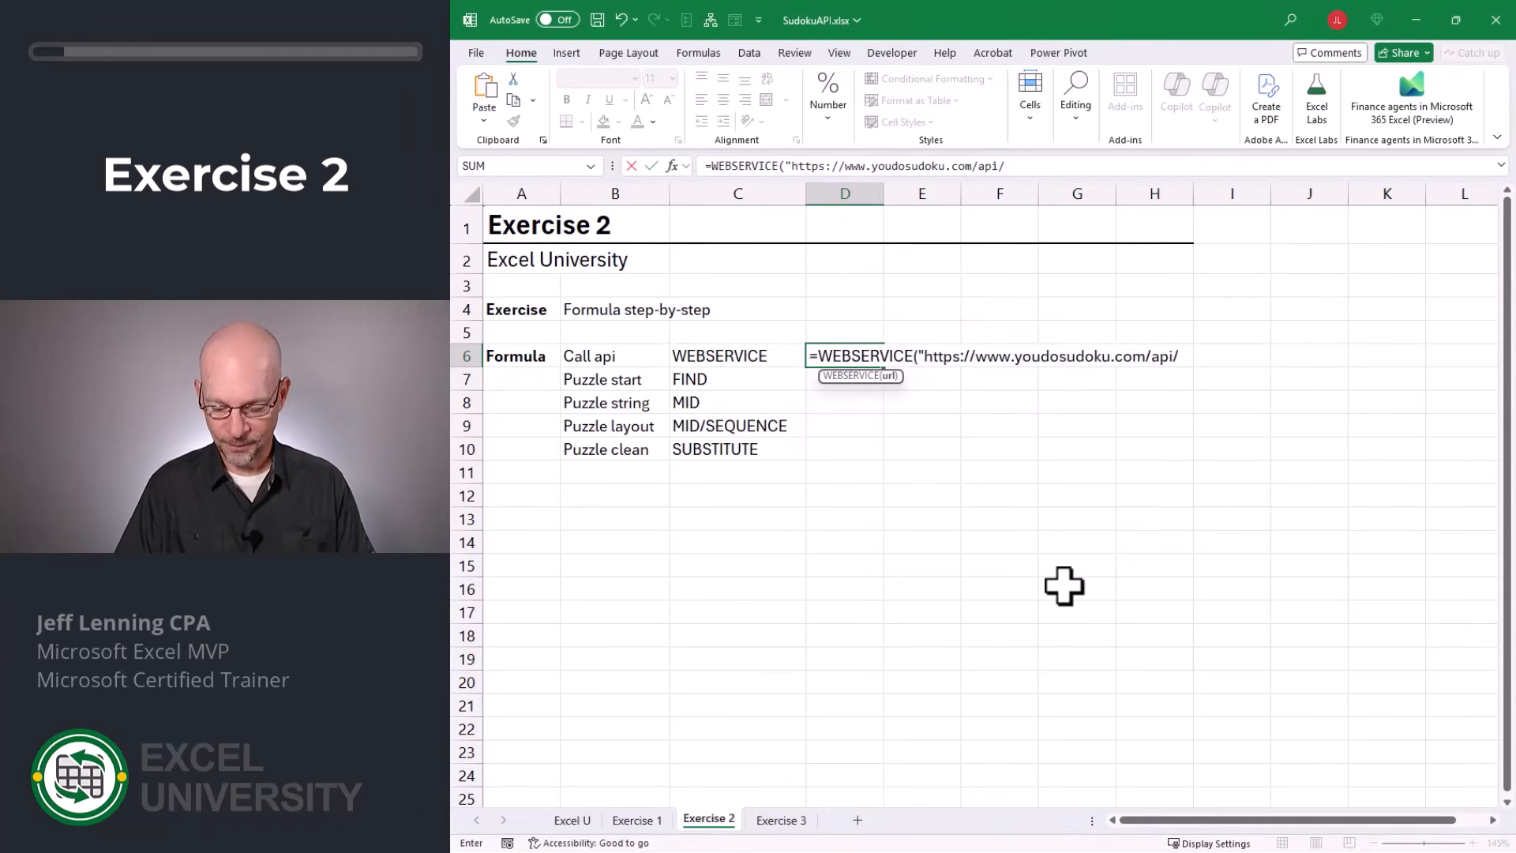
pyautogui.write('")')
pyautogui.press('Return')
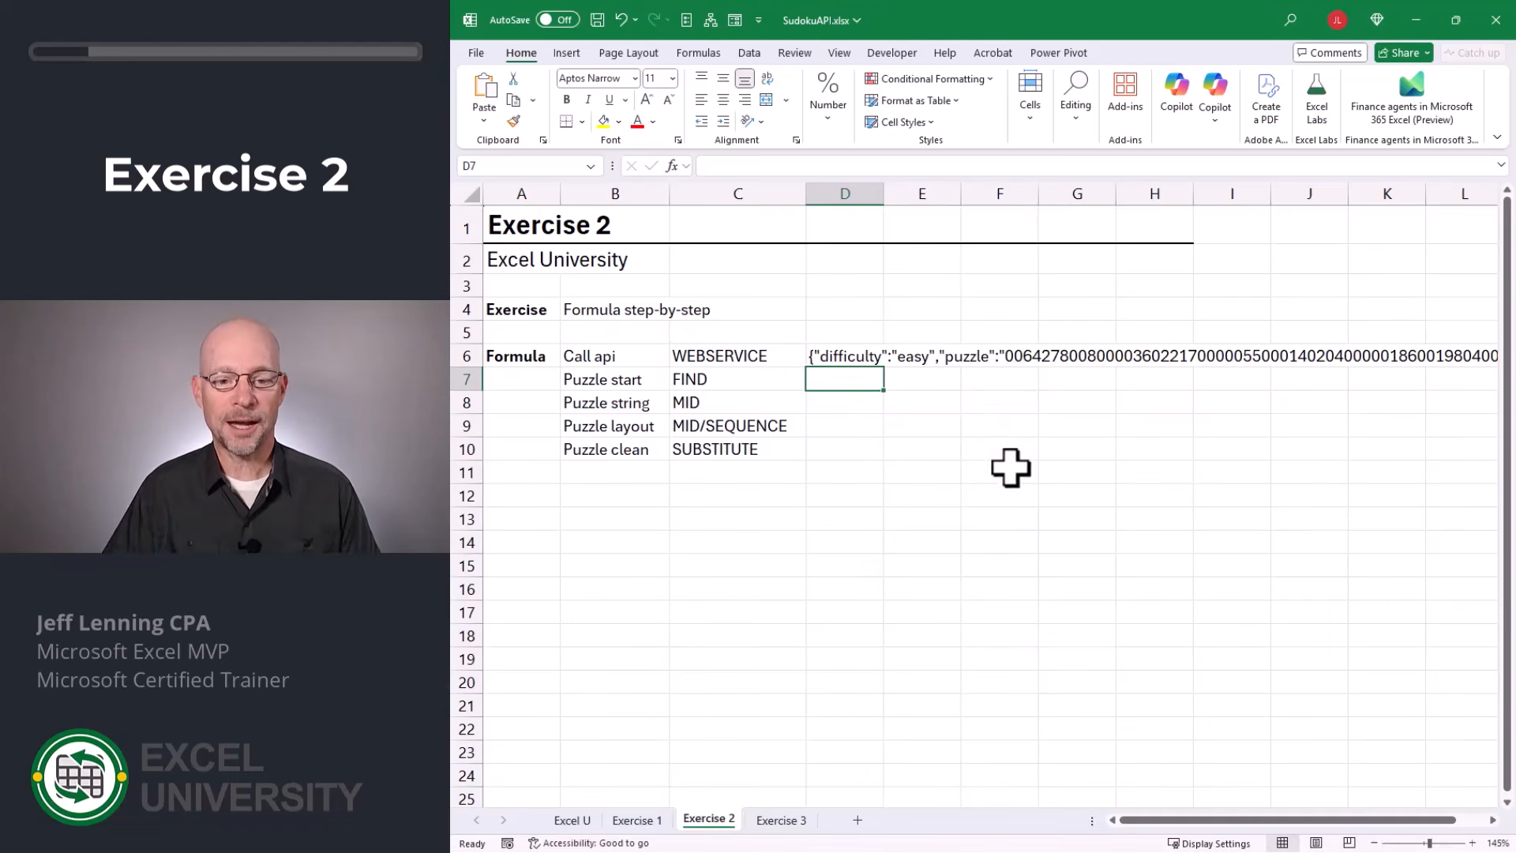
# Locate the start of the puzzle text in D7 with =FIND("puzzle",D6,1).
pyautogui.write('=fin')
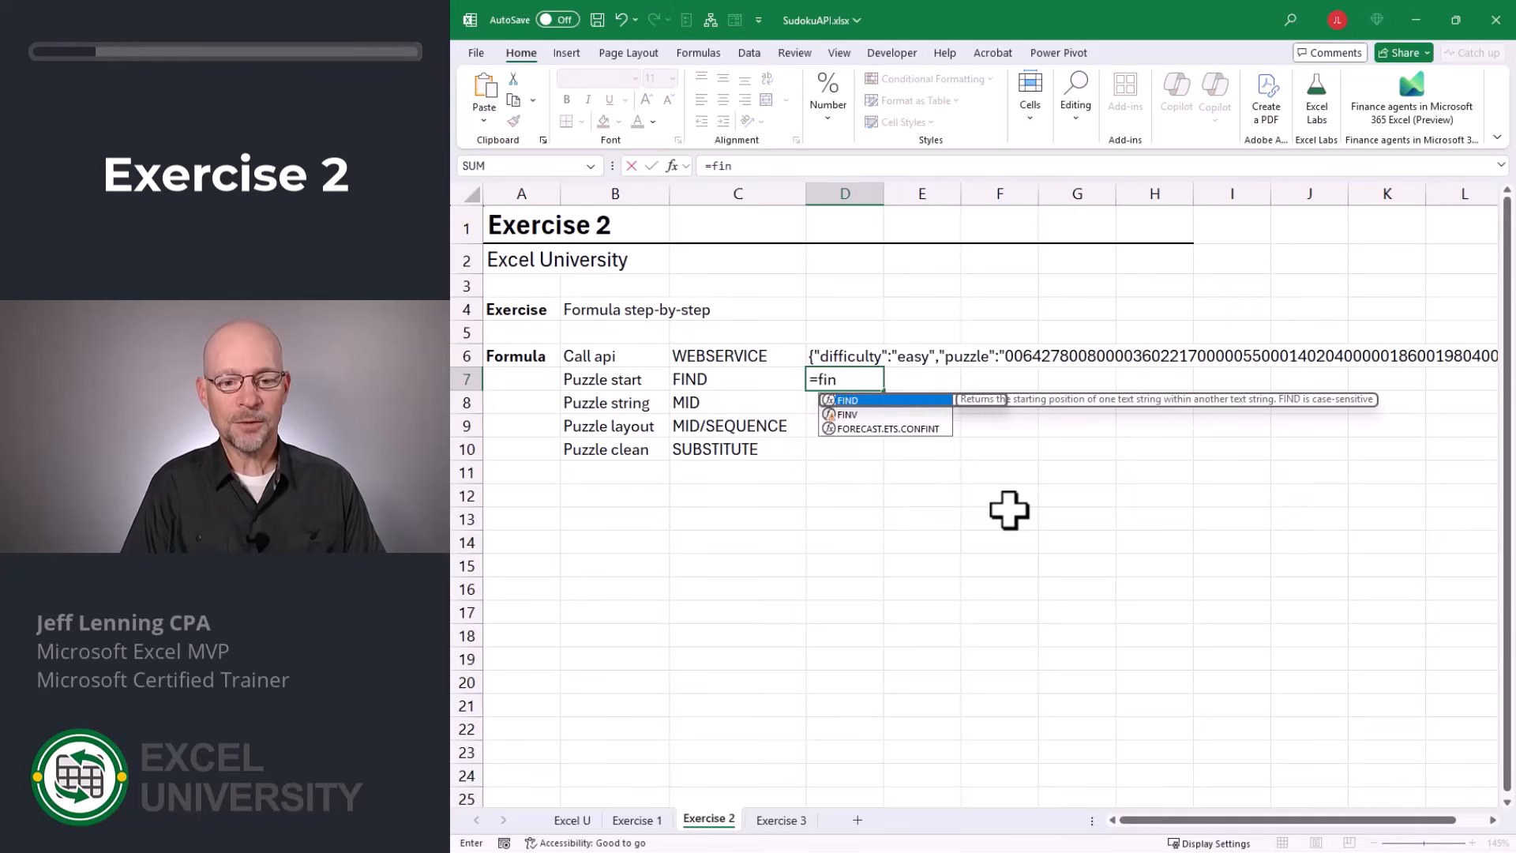
pyautogui.press('Tab')
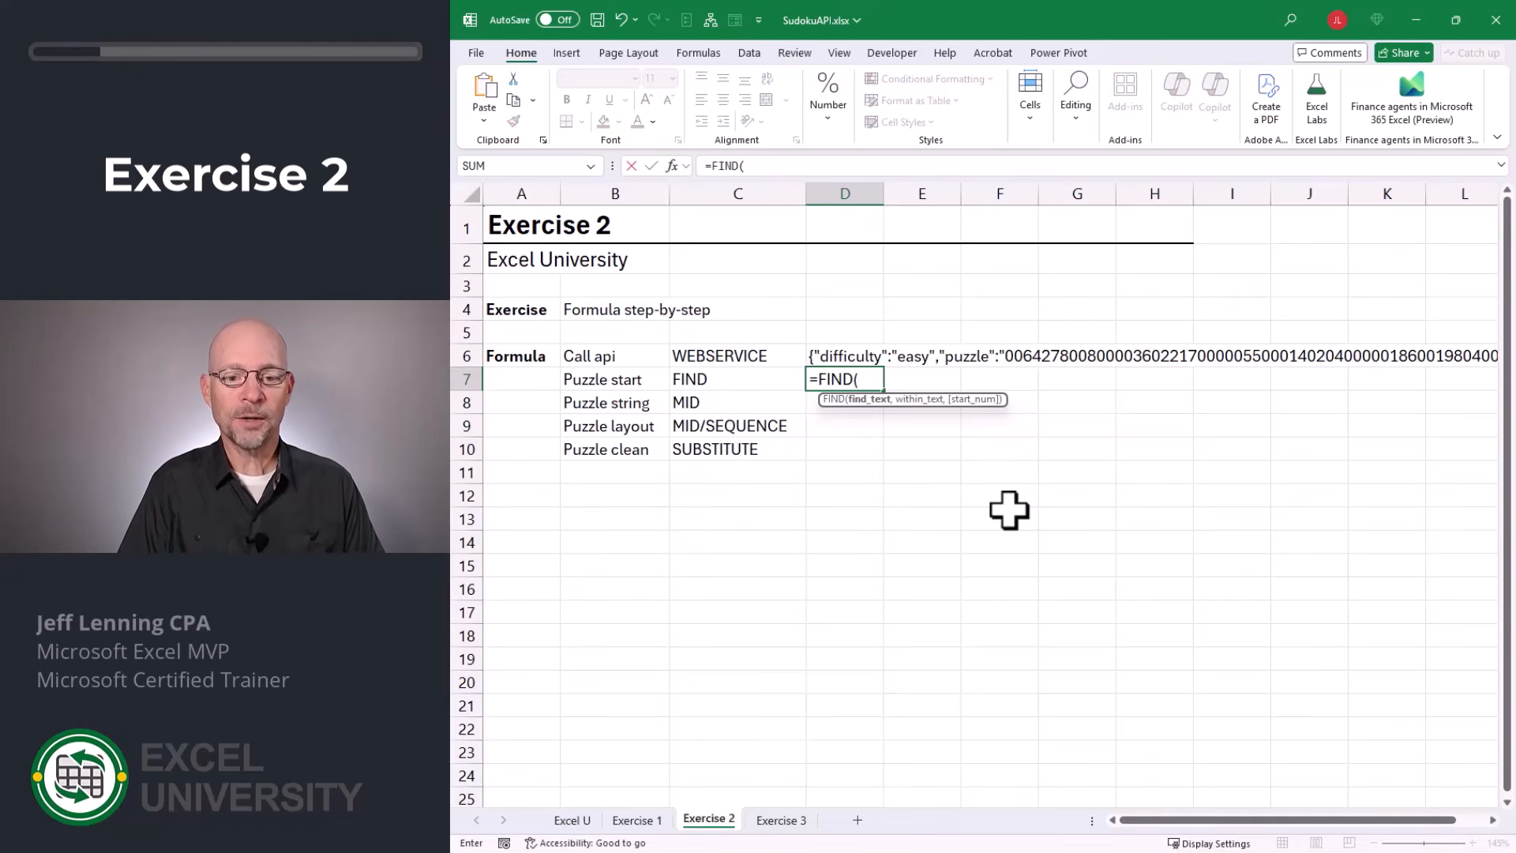
pyautogui.write('"')
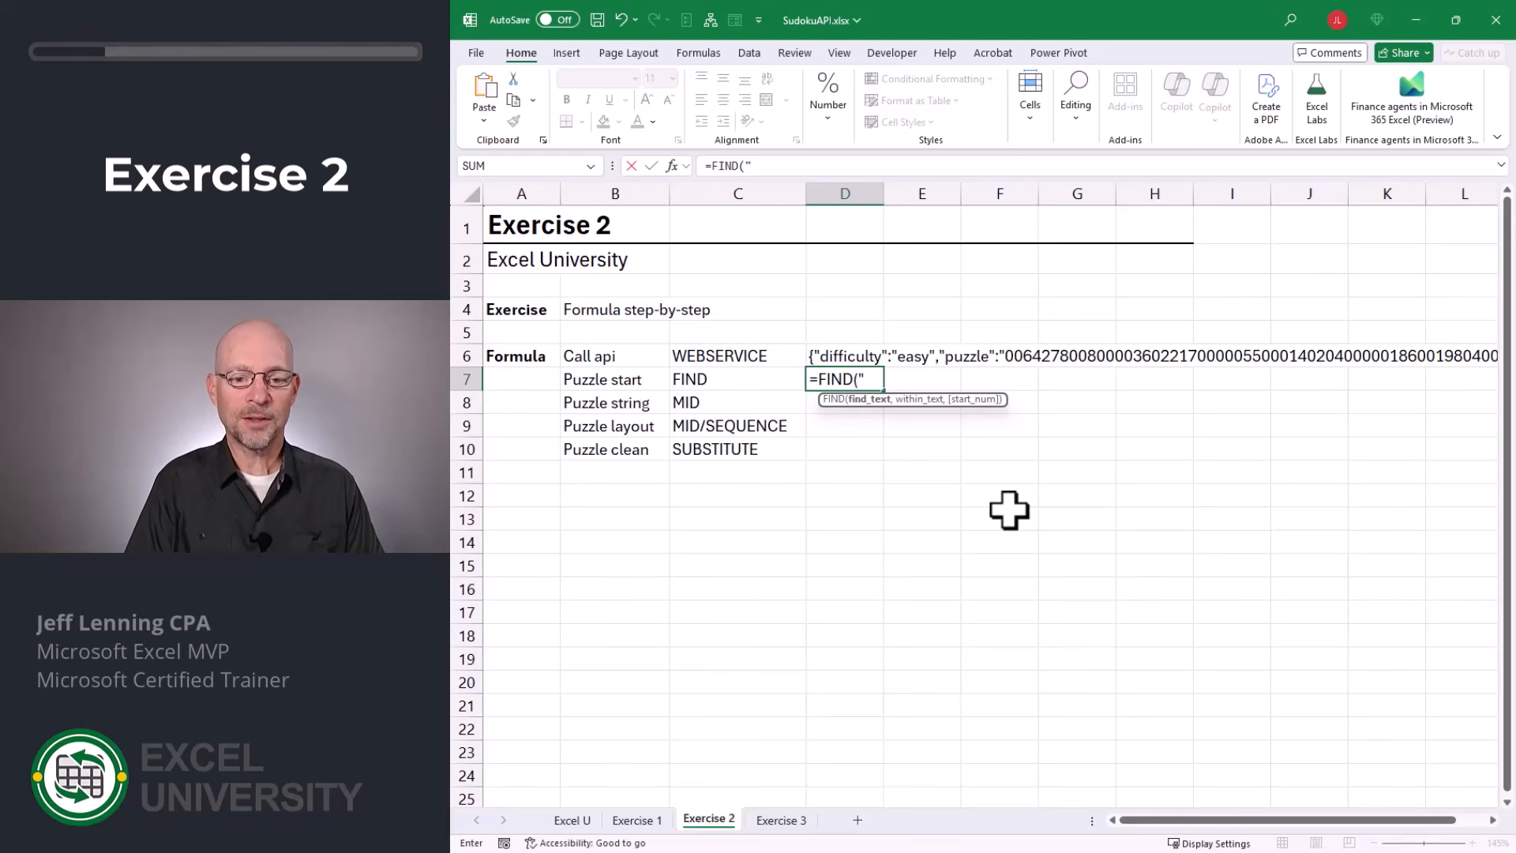
pyautogui.write('puzzle",')
pyautogui.press('Up')
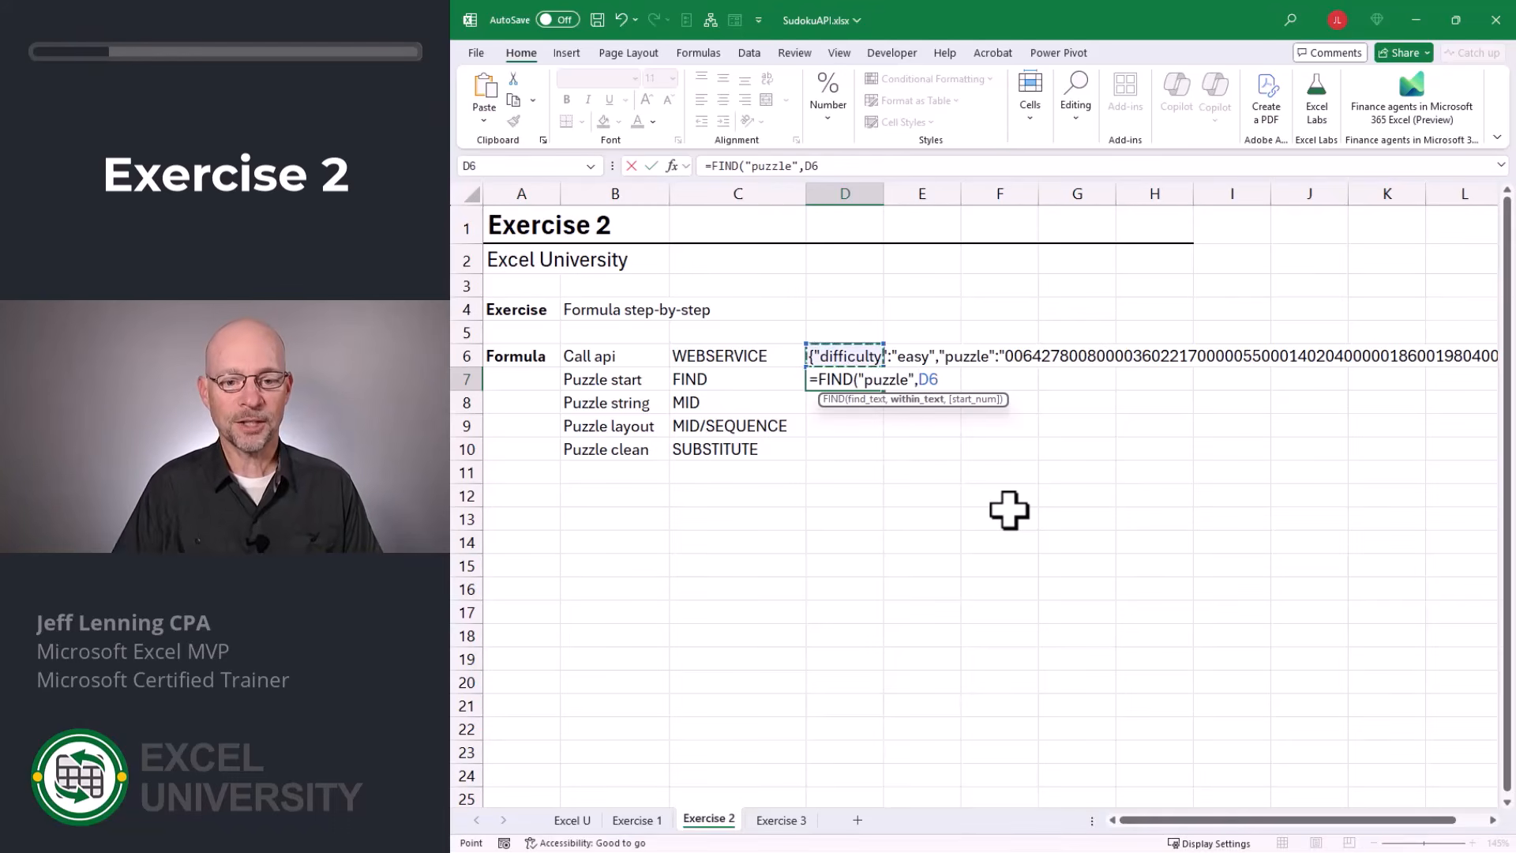
pyautogui.write(',1')
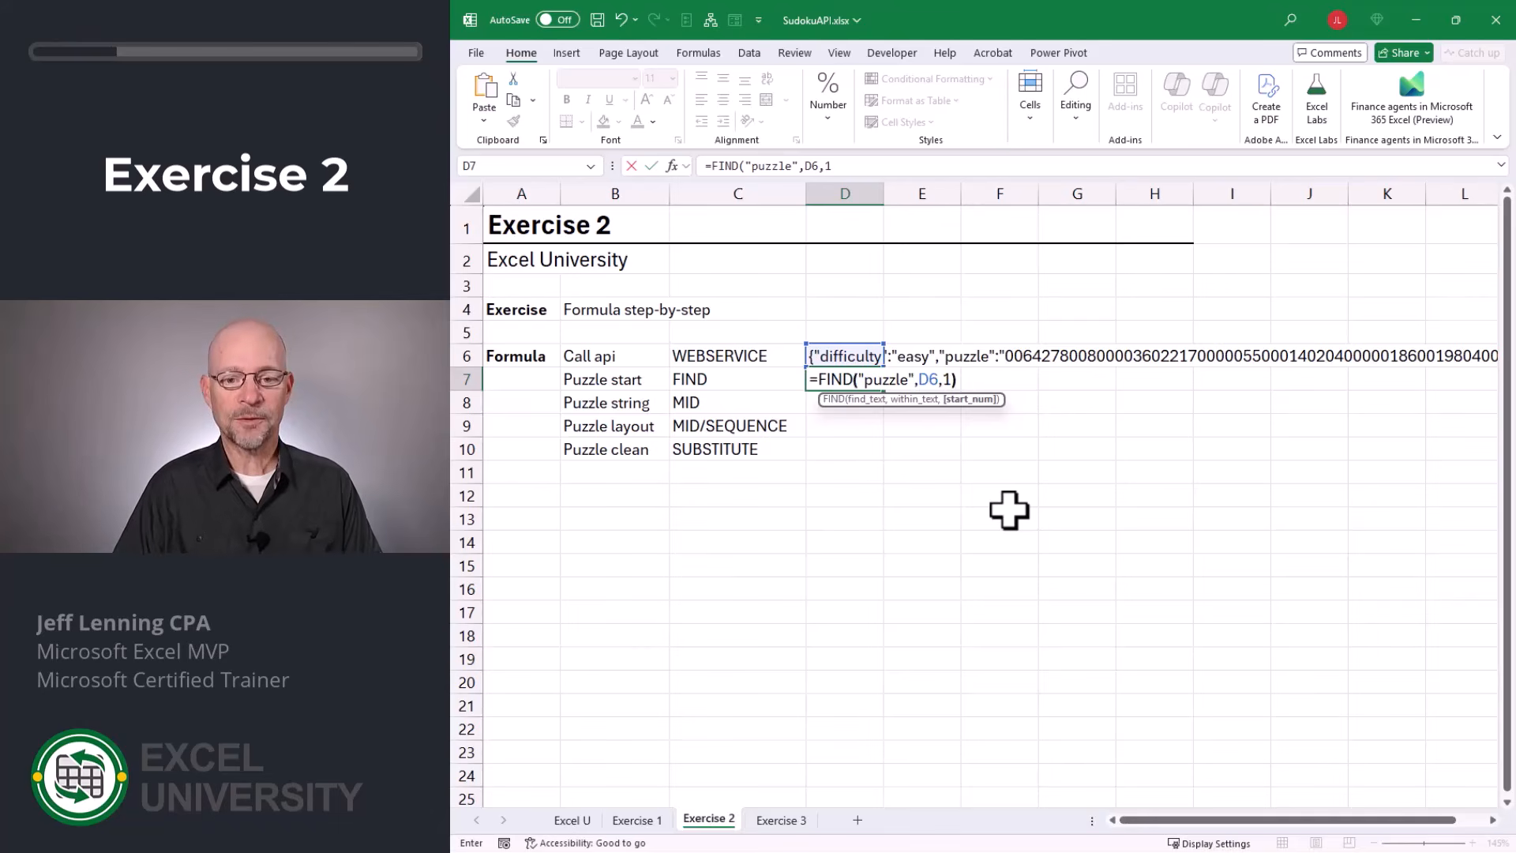
pyautogui.write(')')
pyautogui.press('Return')
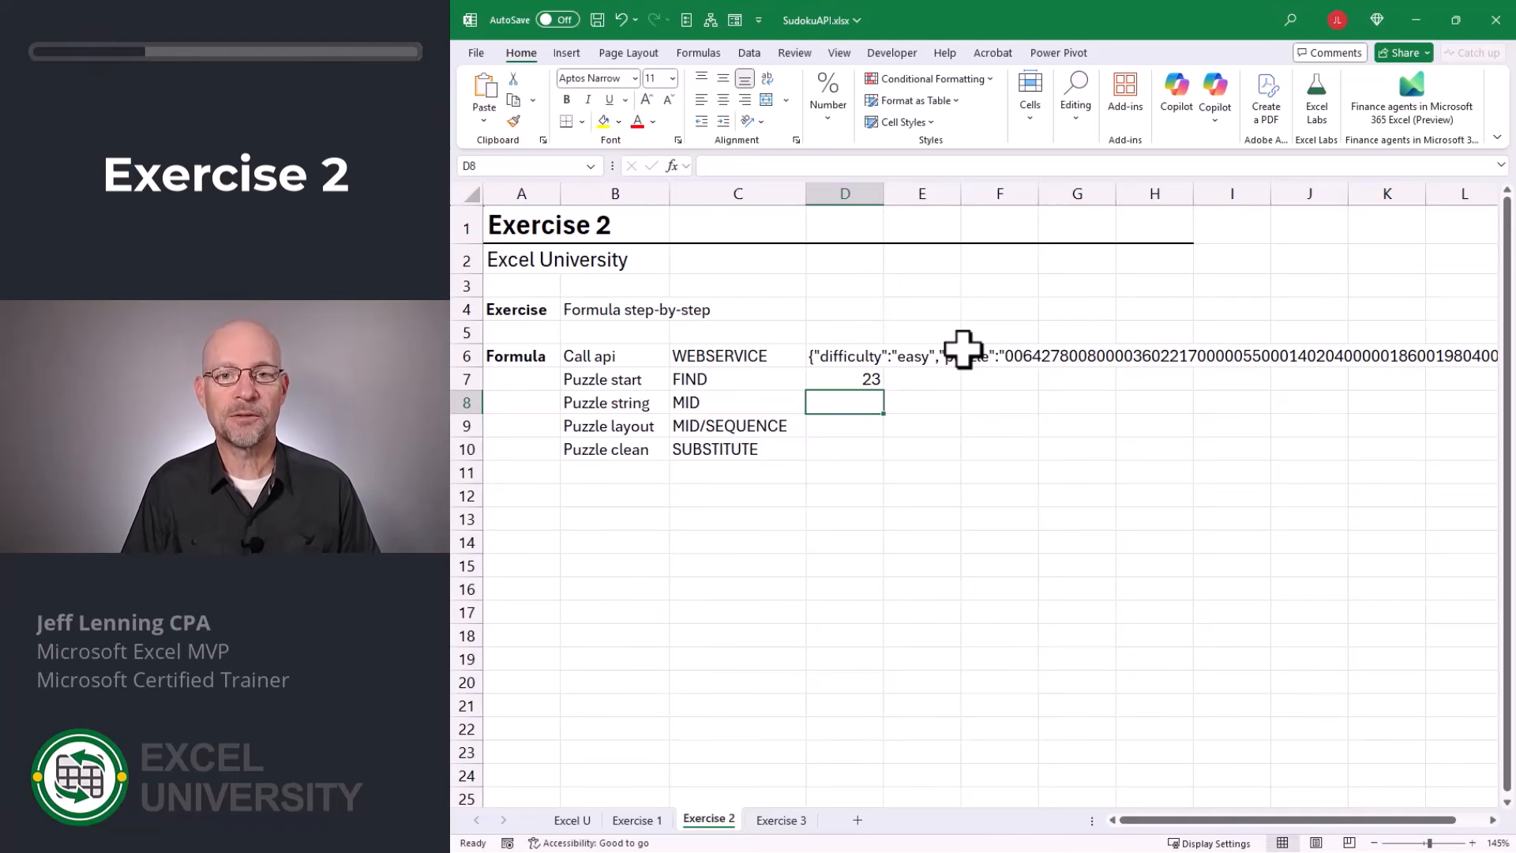
# Extract the 81-character puzzle string in D8 with =MID(D6,D7,81).
pyautogui.write('=mid')
pyautogui.press('Tab')
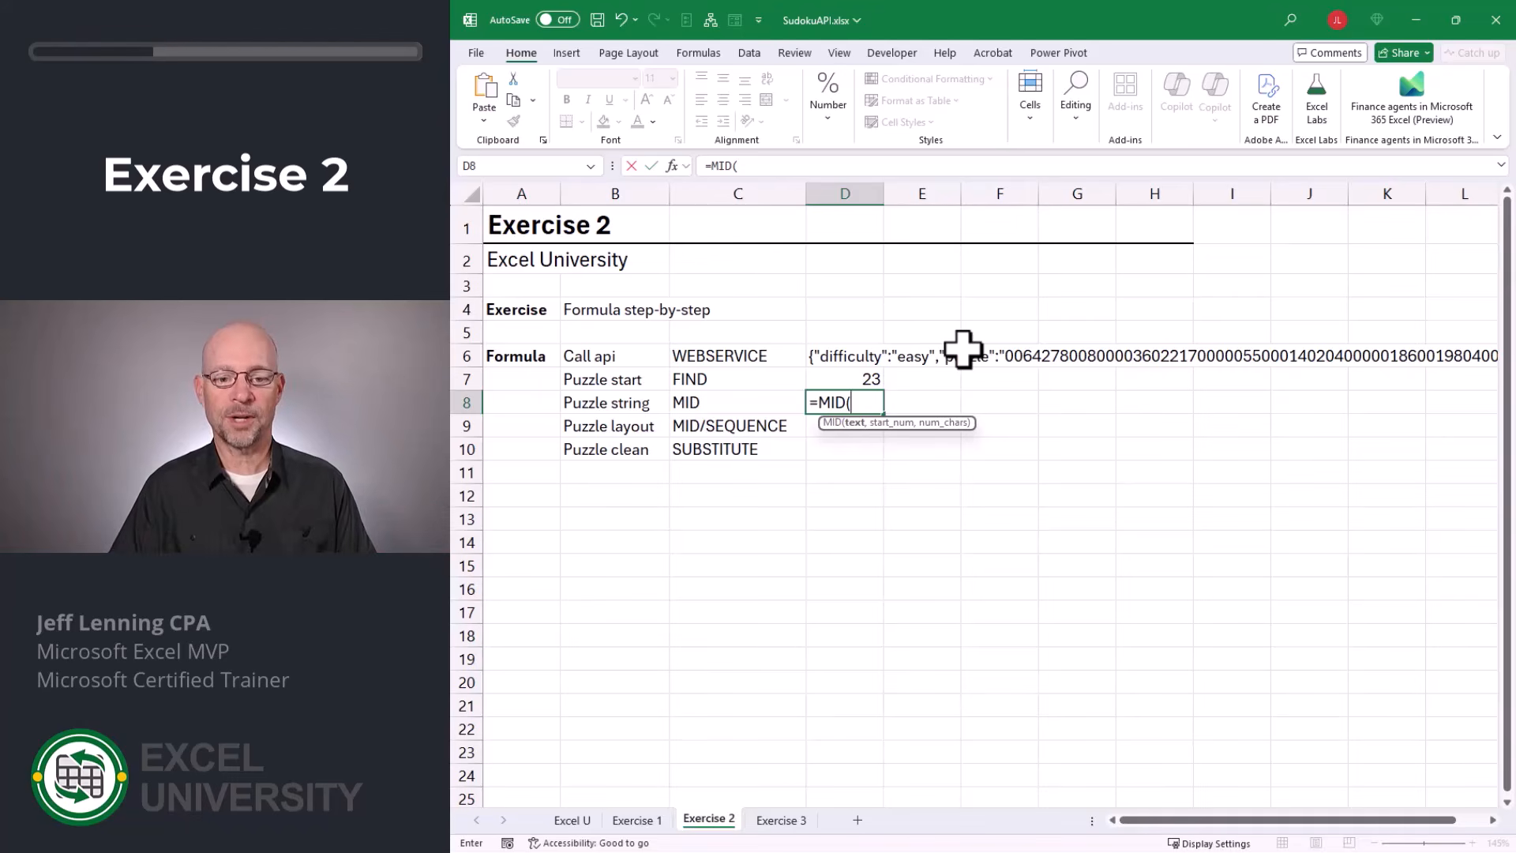
pyautogui.press('Up')
pyautogui.press('Up')
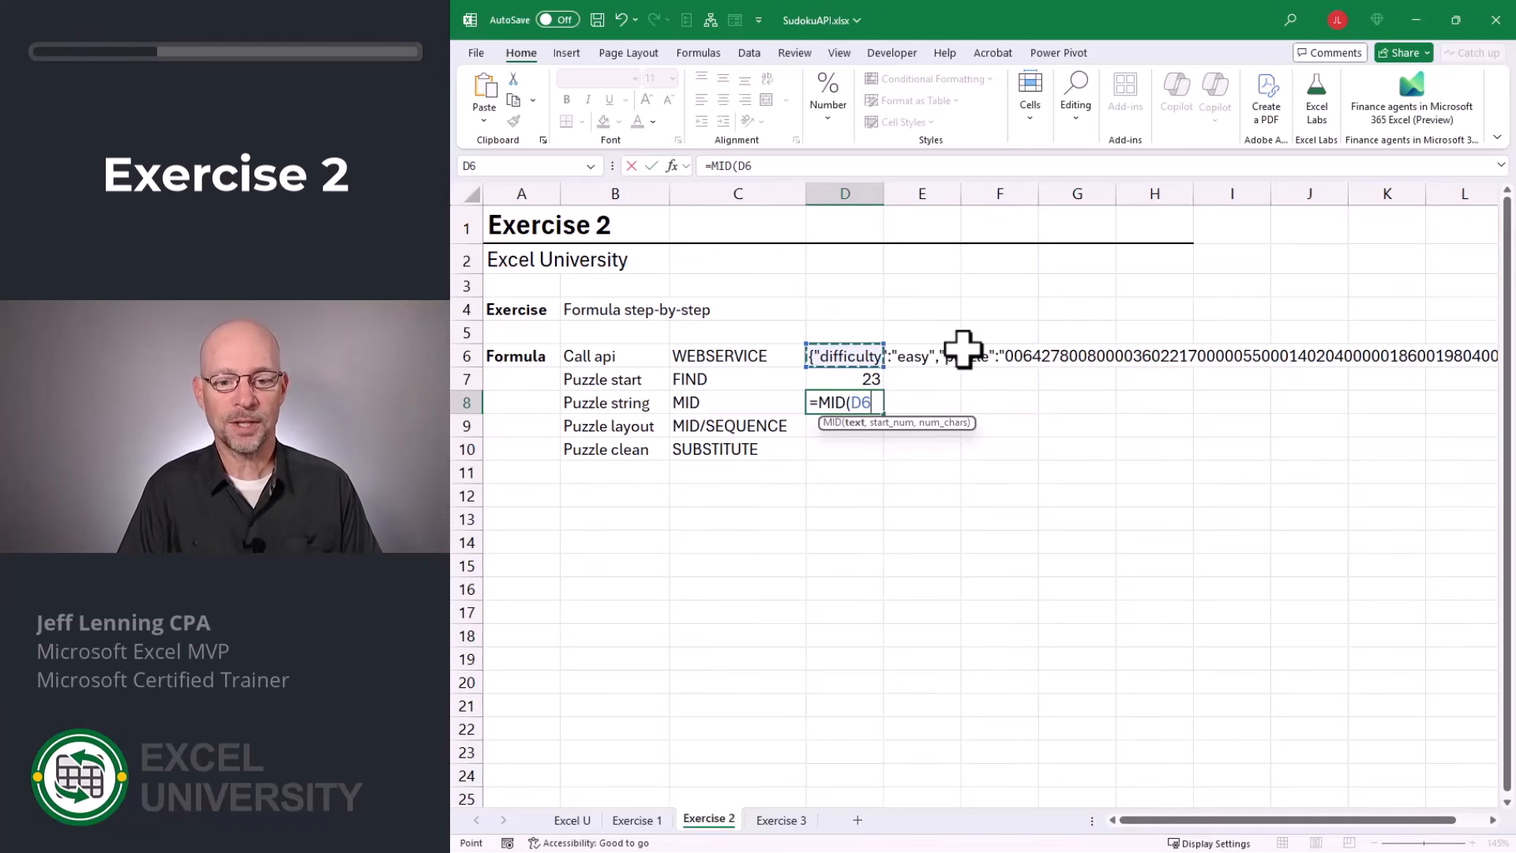
pyautogui.write(',')
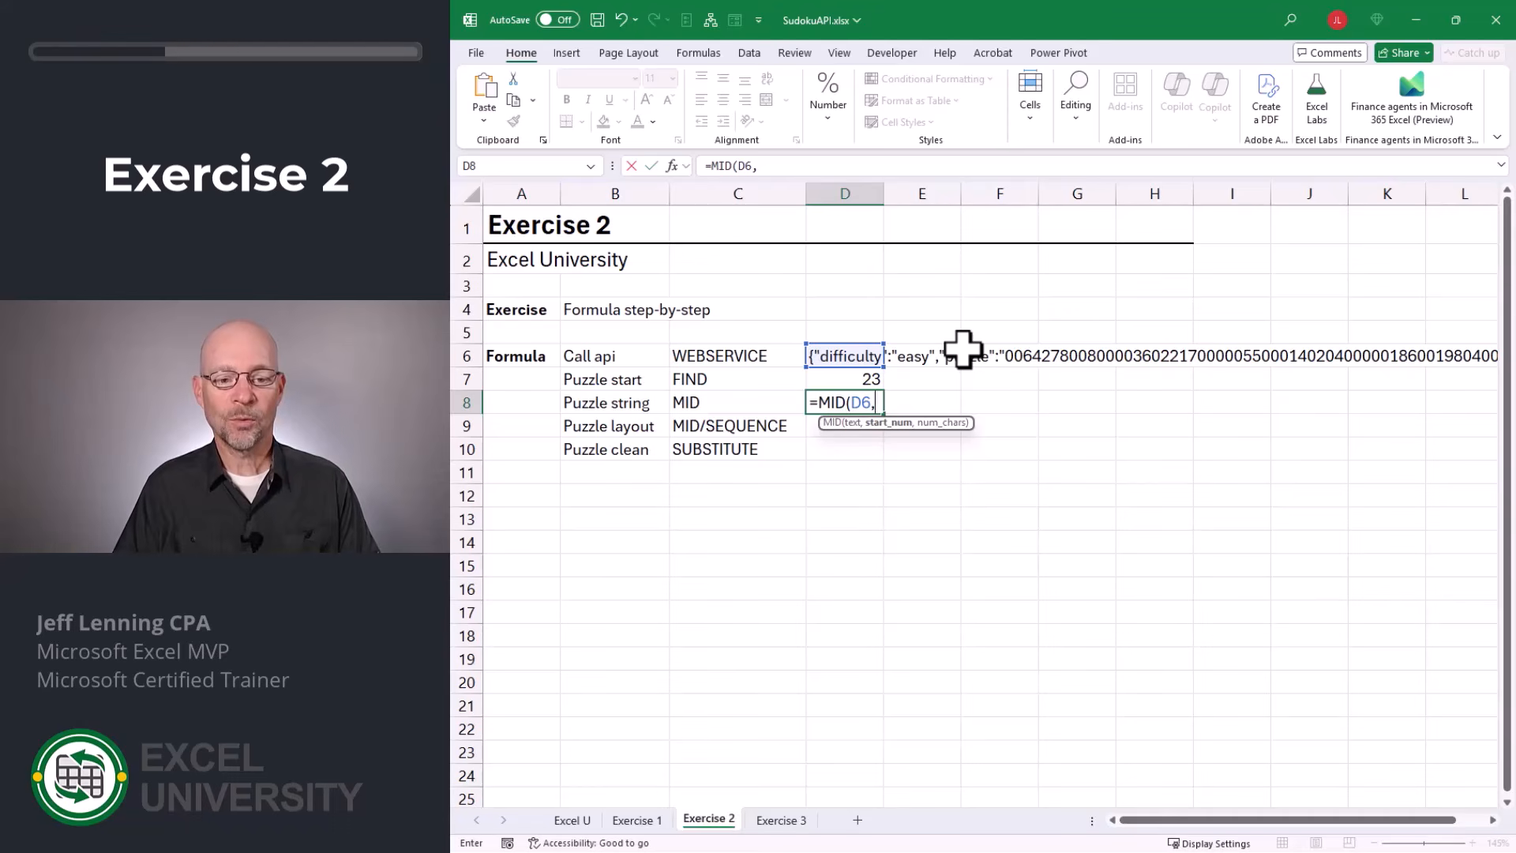
pyautogui.press('Up')
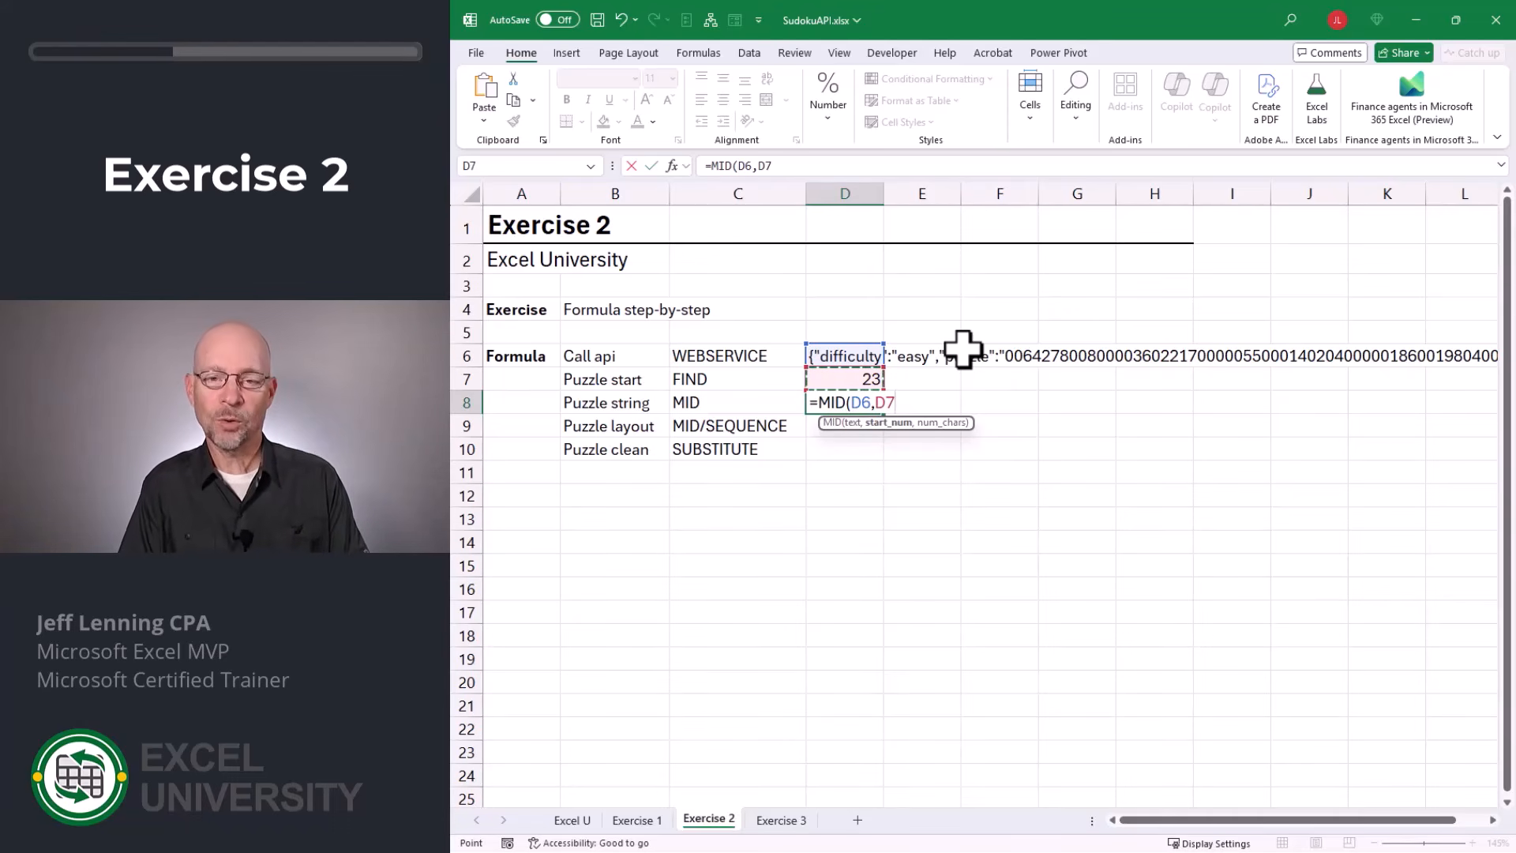
pyautogui.write(',')
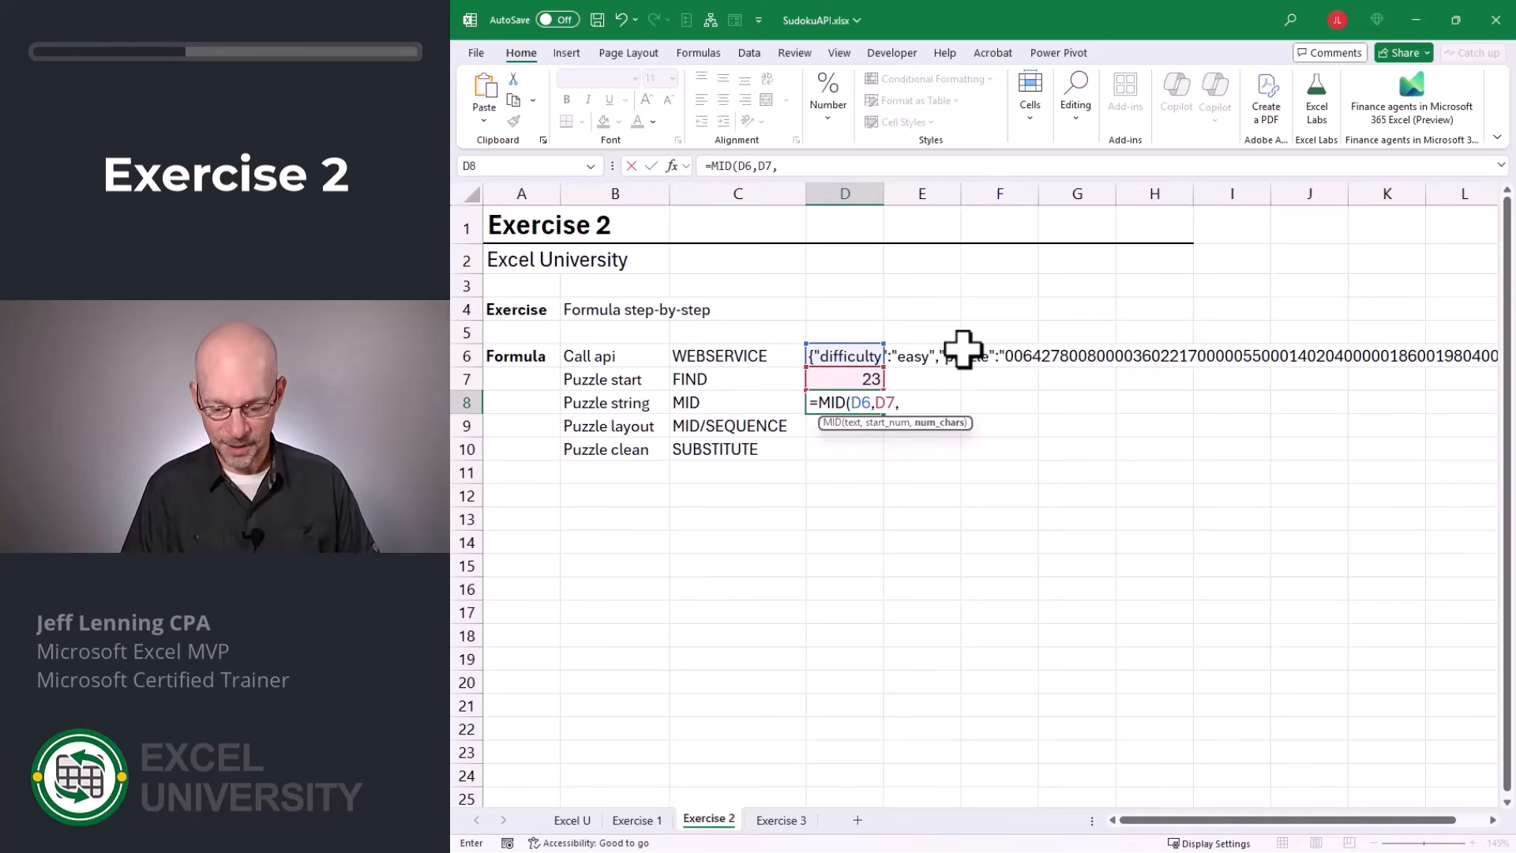
pyautogui.write('81')
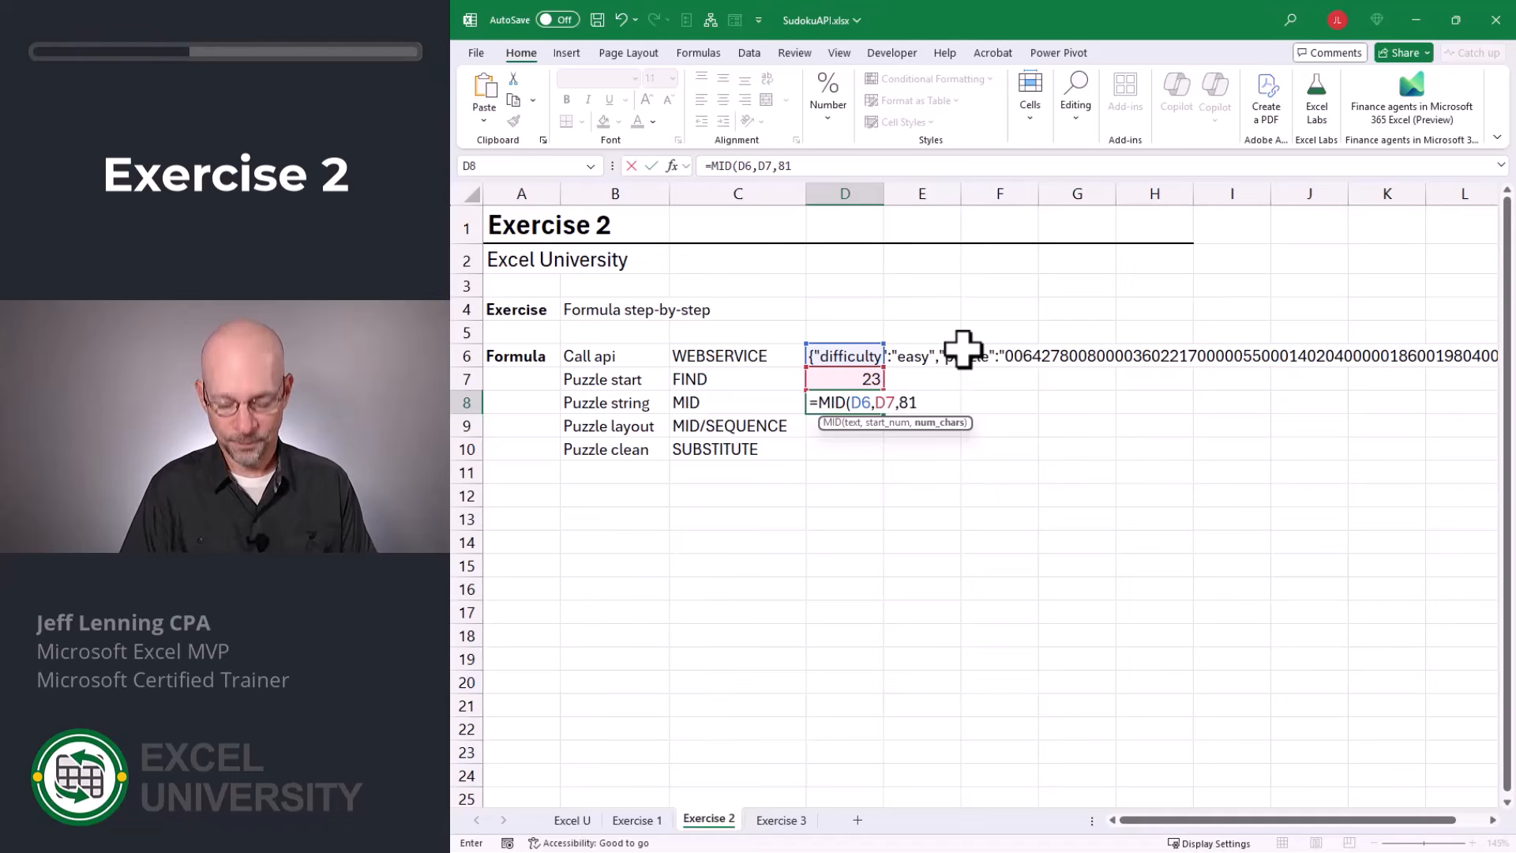
pyautogui.write(')')
pyautogui.press('Return')
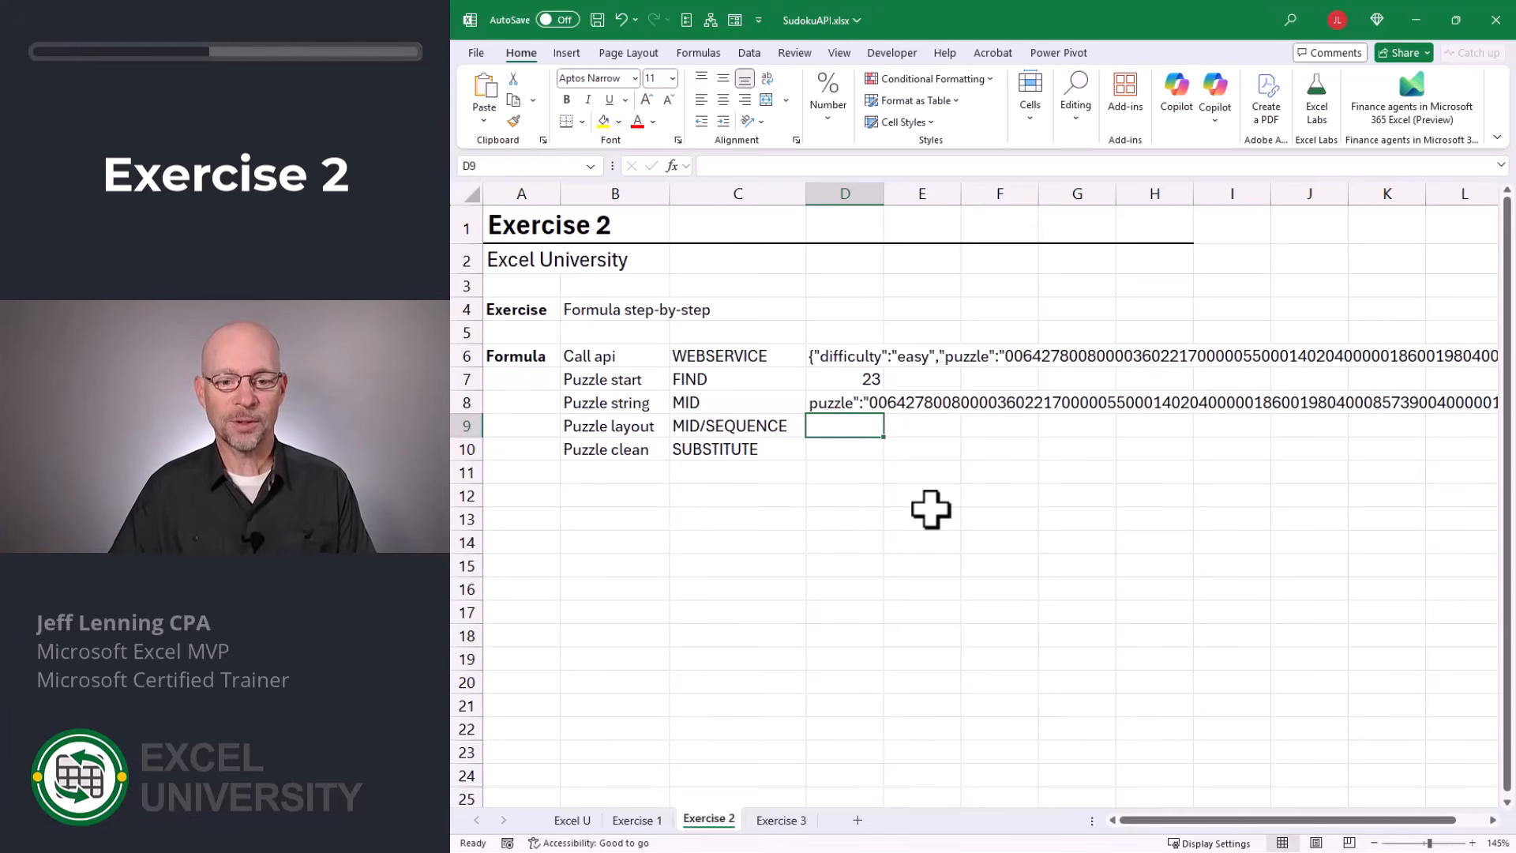
# Offset the start position in D8's formula by 9 characters, making it =MID(D6,D7+9,81).
pyautogui.press('Up')
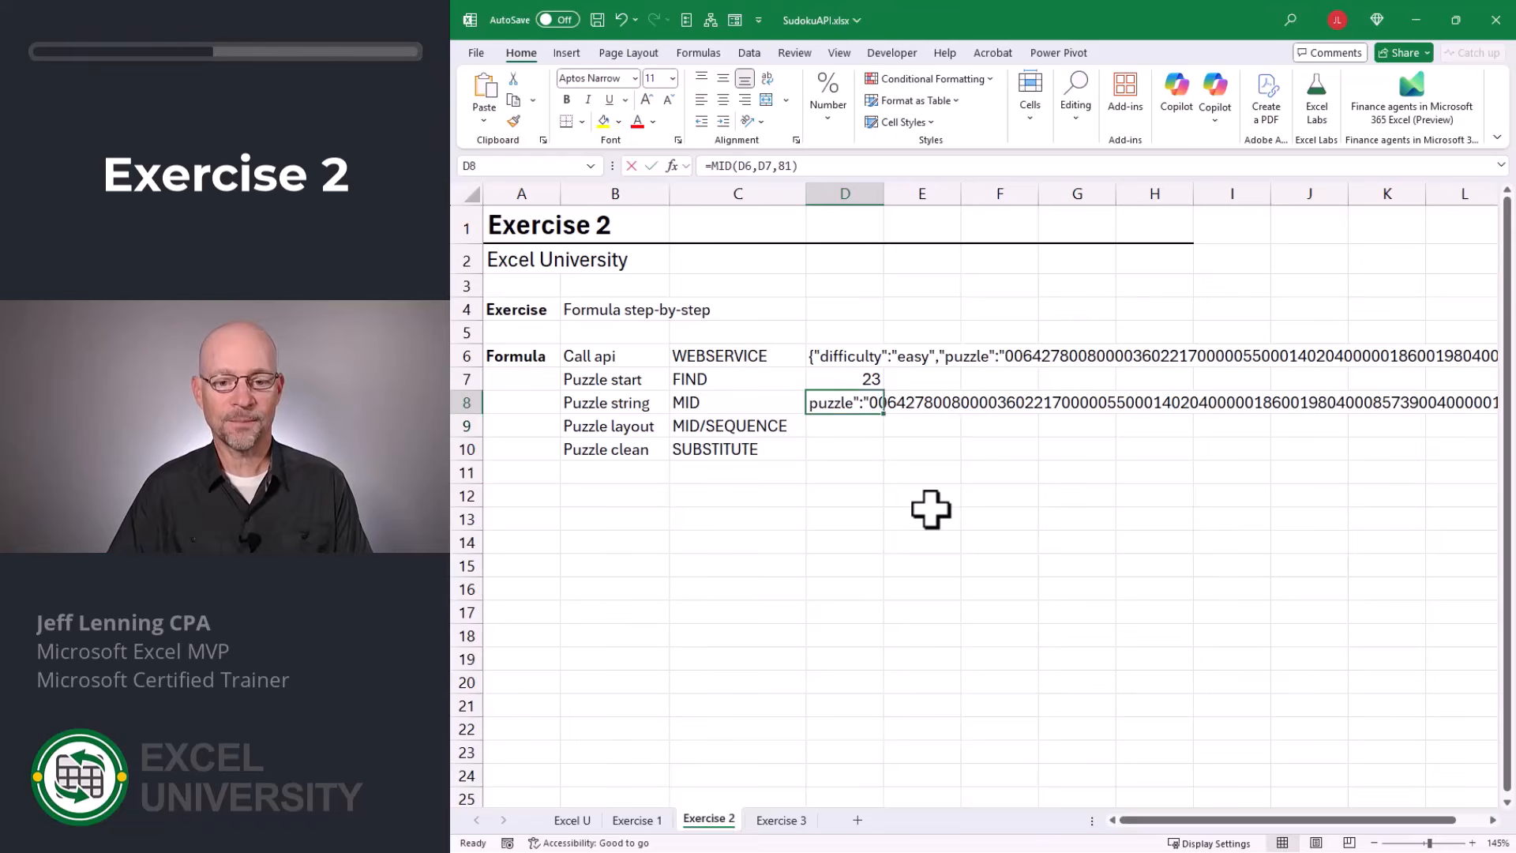
pyautogui.press('F2')
pyautogui.press('Left')
pyautogui.press('Left')
pyautogui.press('Left')
pyautogui.press('Left')
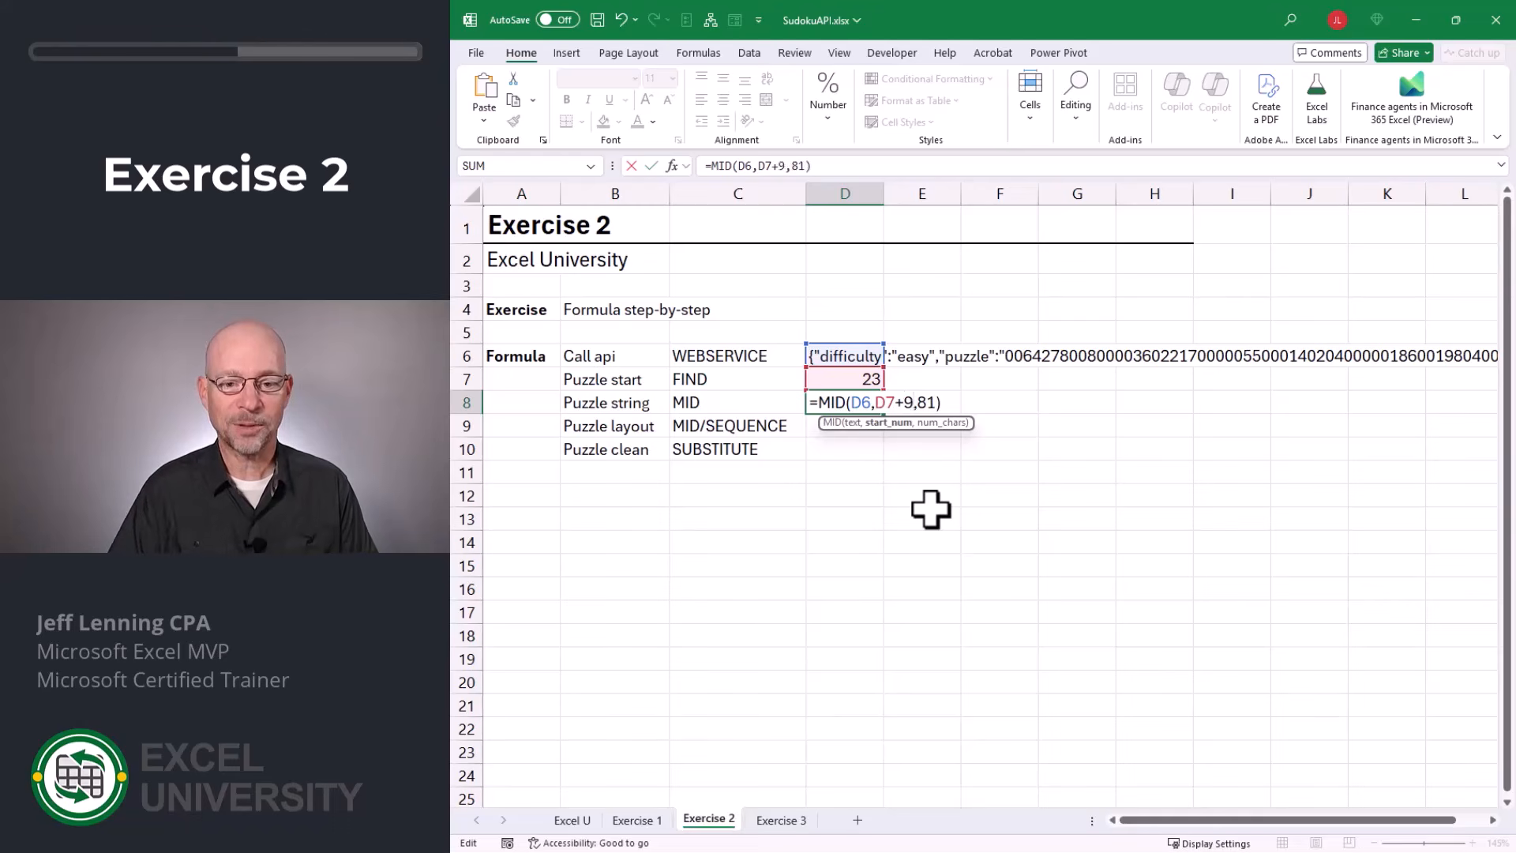
pyautogui.press('Return')
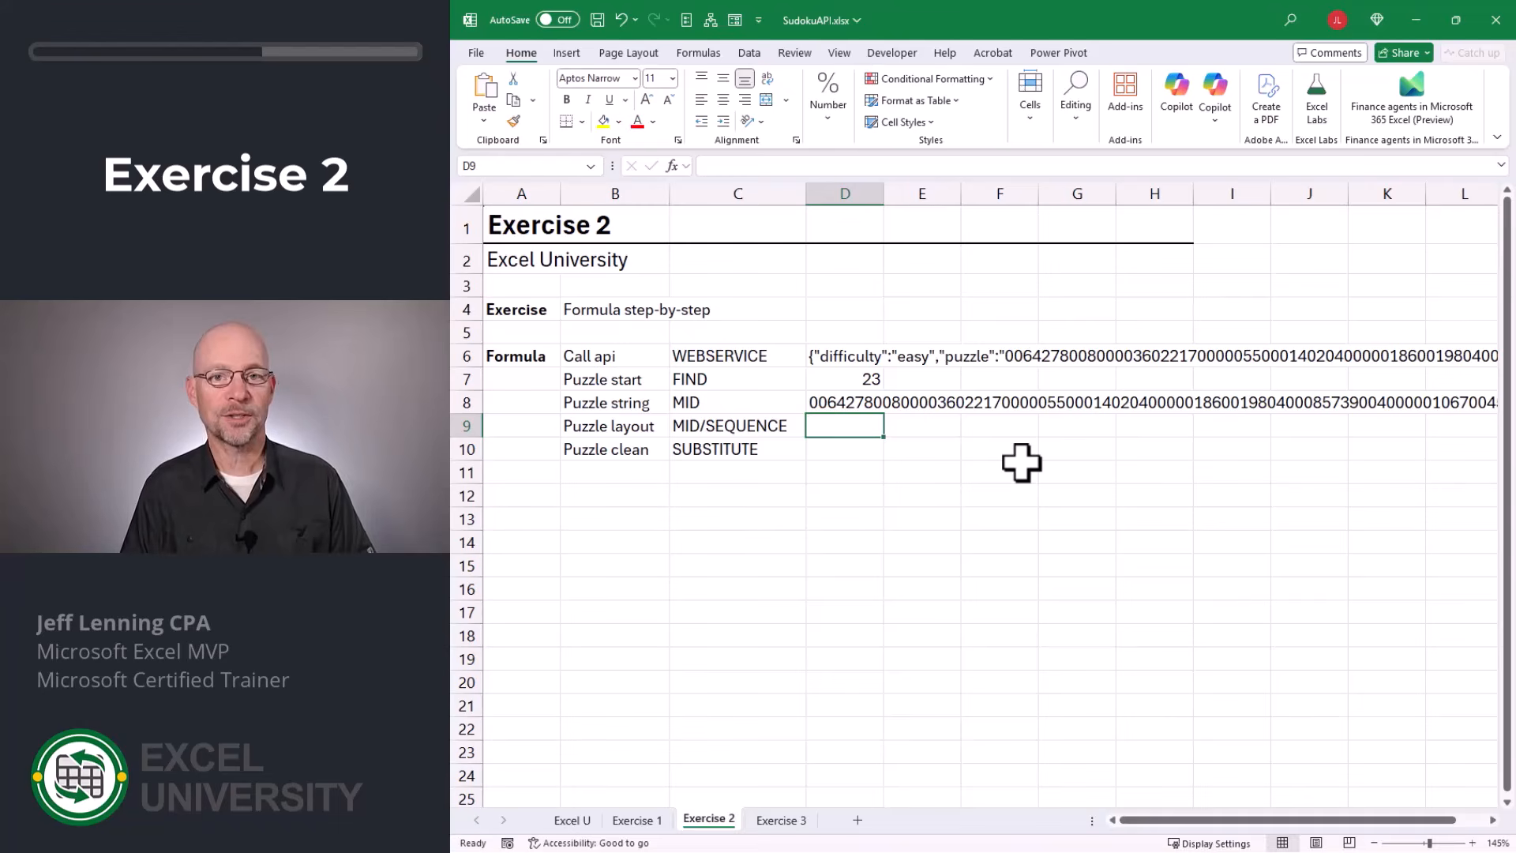
# Generate a 9-by-9 grid of sequential numbers in D9 with =SEQUENCE(9,9).
pyautogui.write('=seq')
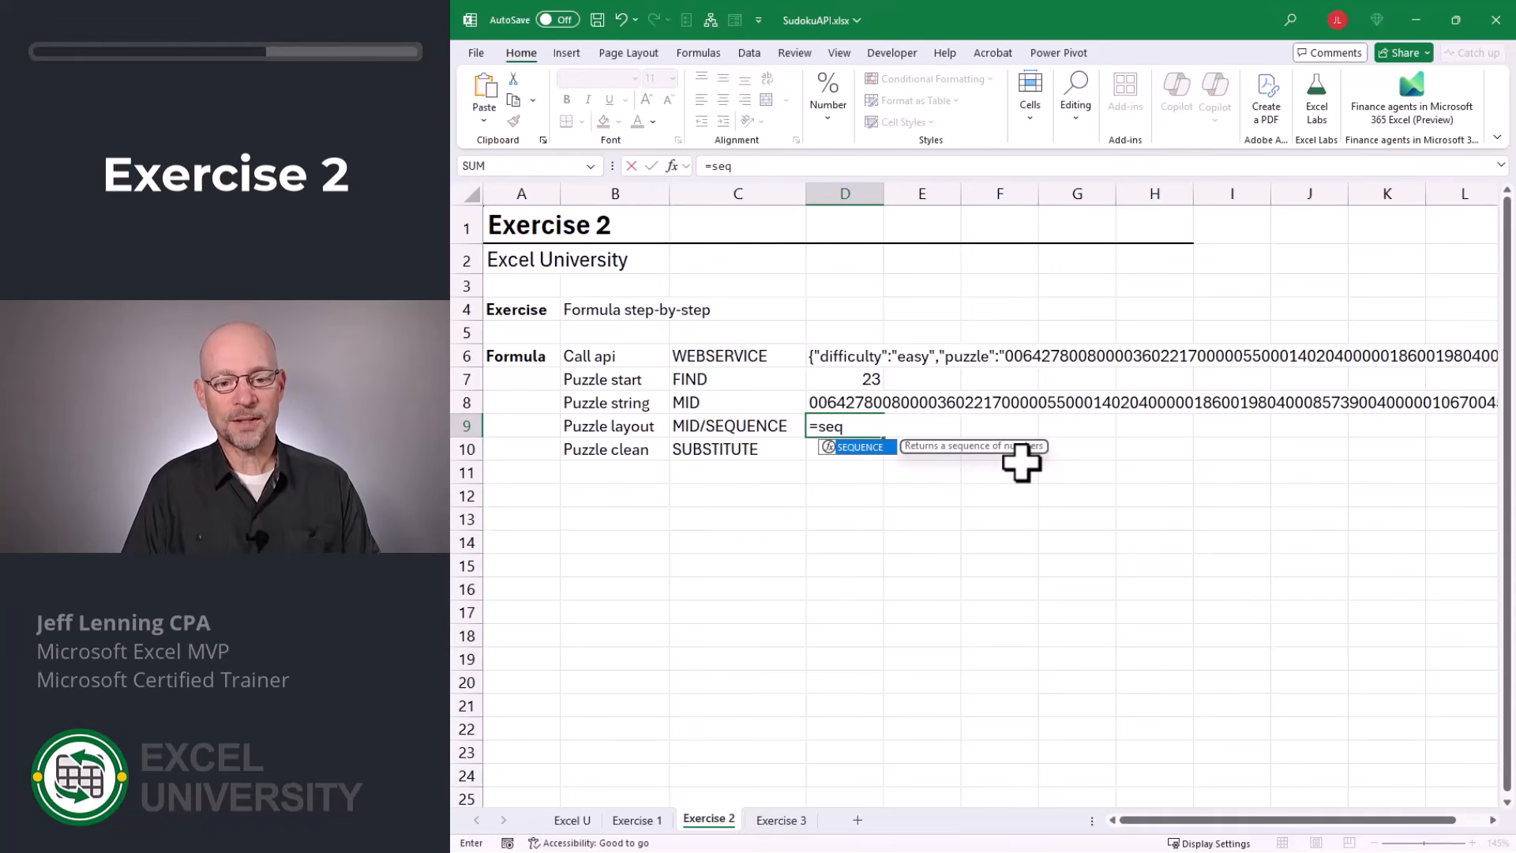
pyautogui.press('Tab')
pyautogui.write('9,')
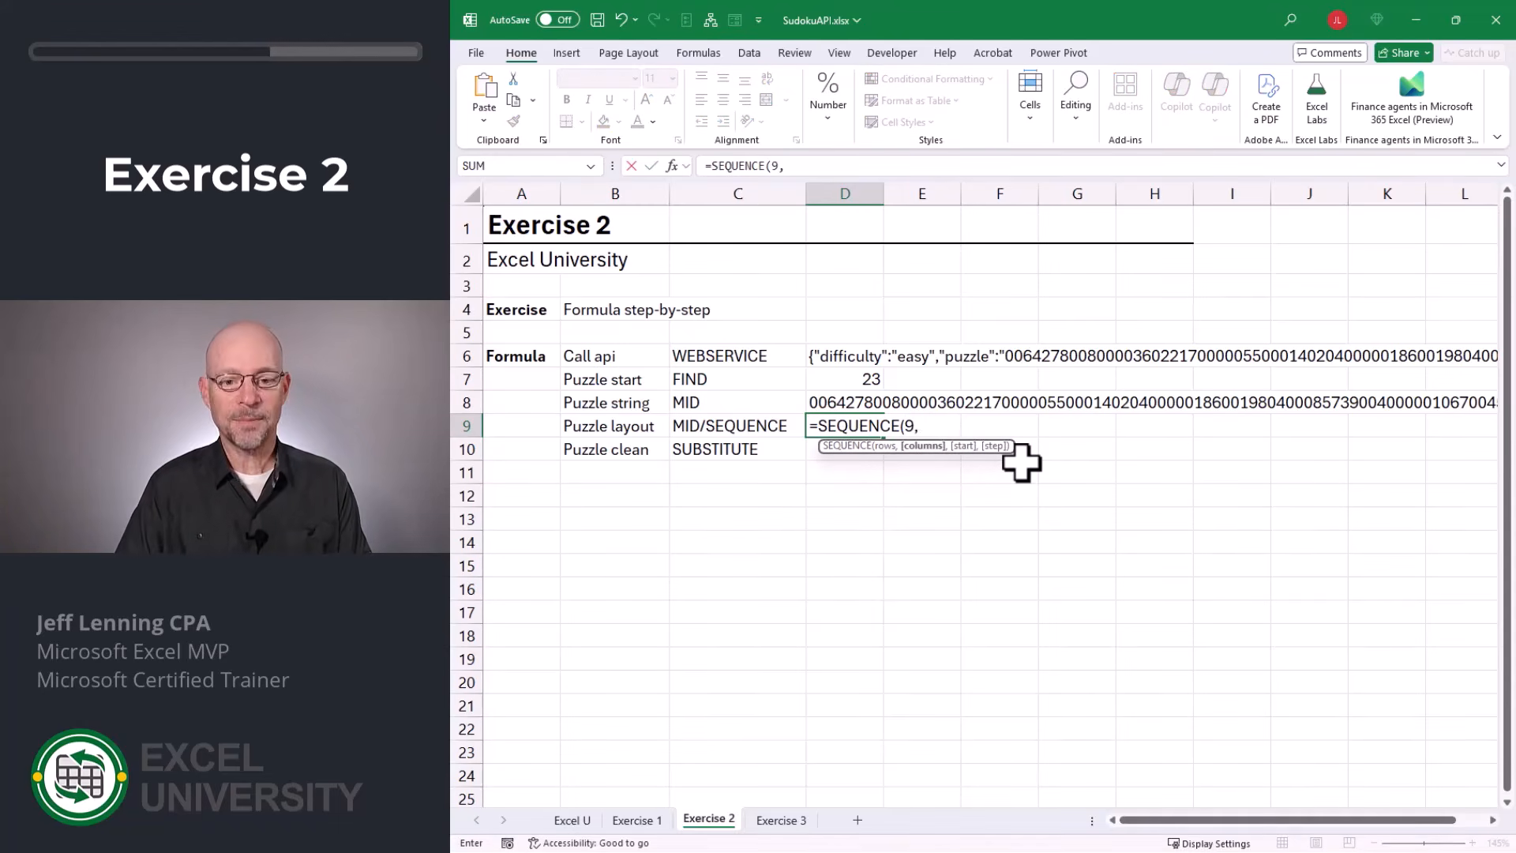
pyautogui.write('9)')
pyautogui.press('Return')
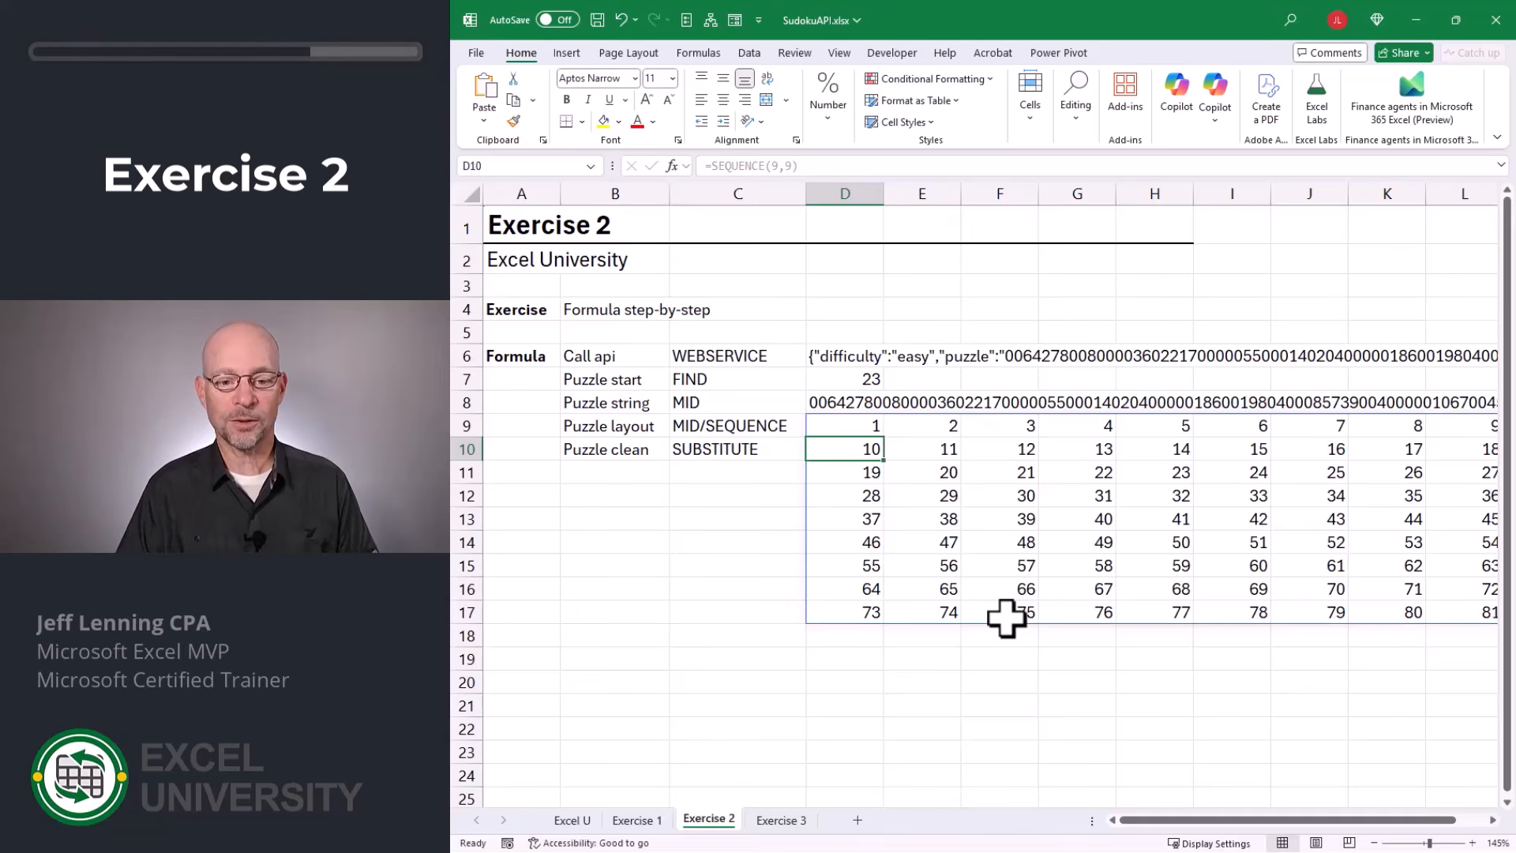
# Wrap D9's SEQUENCE in MID to split the D8 string into single characters: =MID(D8,SEQUENCE(9,9),1).
pyautogui.press('Up')
pyautogui.press('F2')
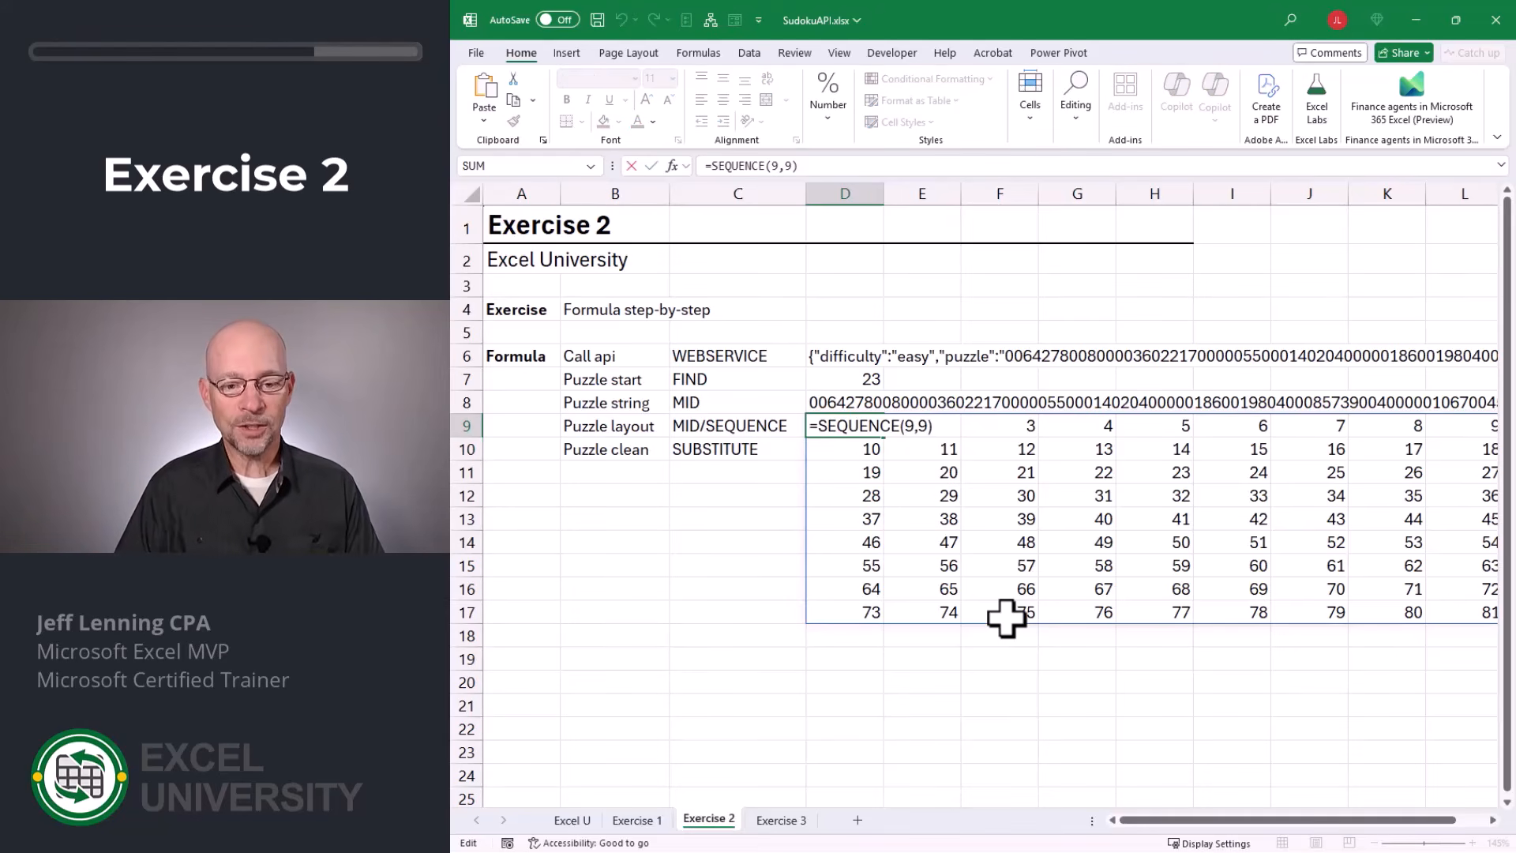
pyautogui.write('MID(')
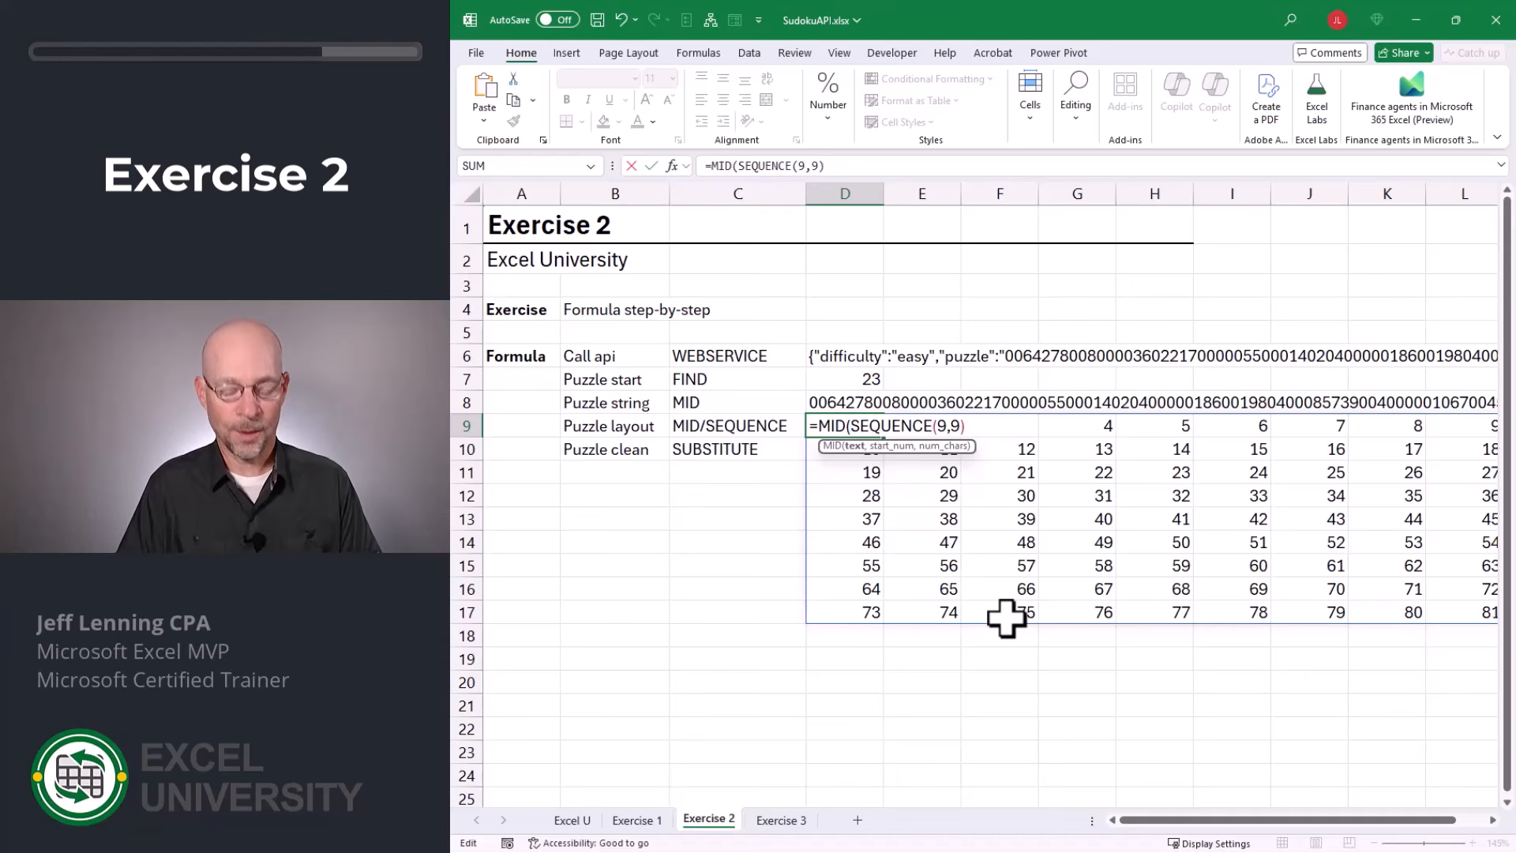
pyautogui.press('F2')
pyautogui.press('Up')
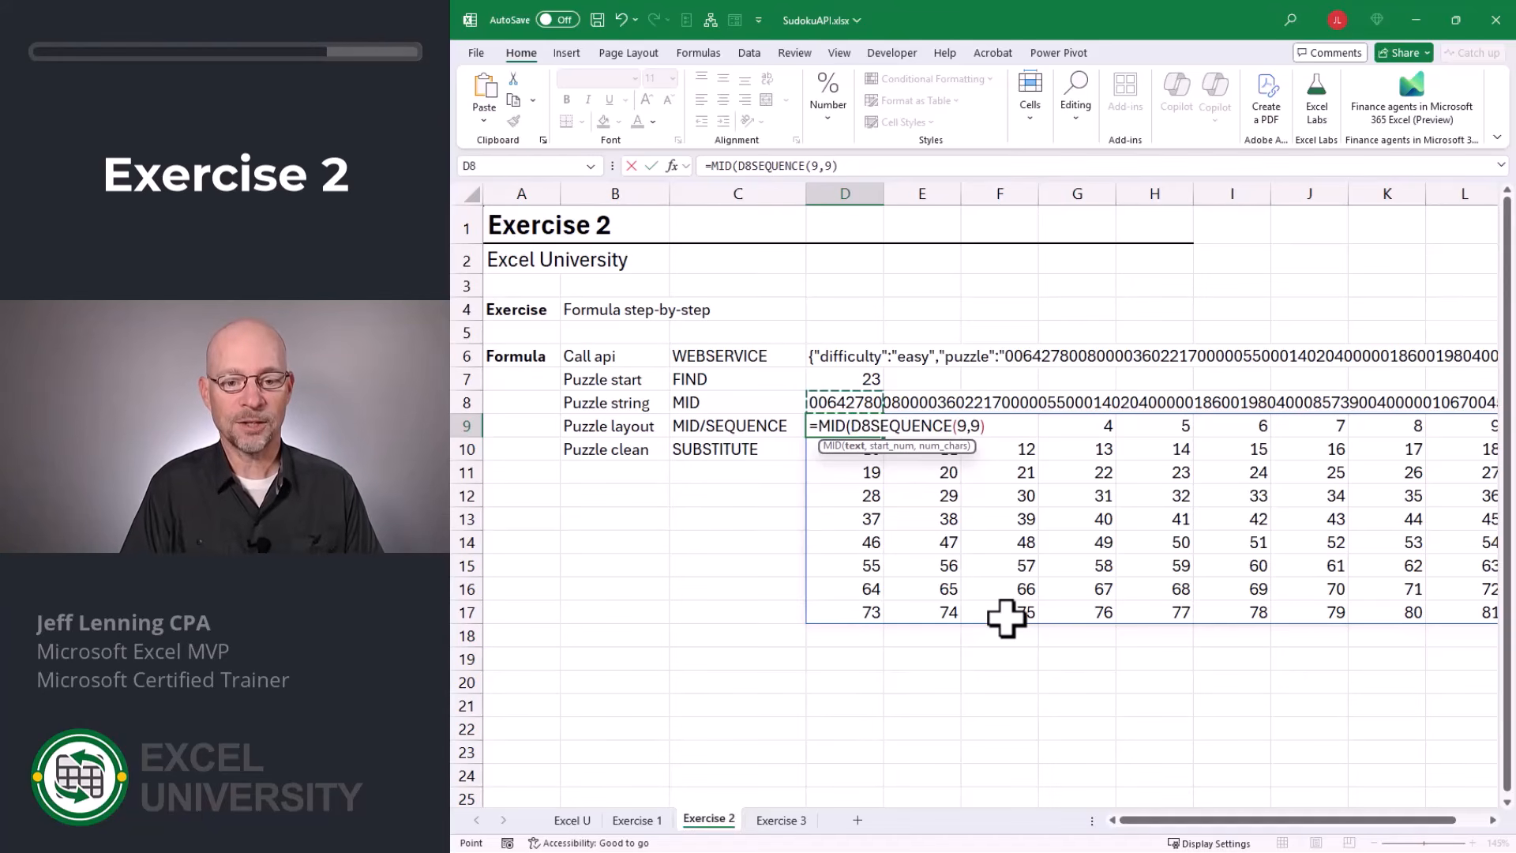
pyautogui.write(',')
pyautogui.press('End')
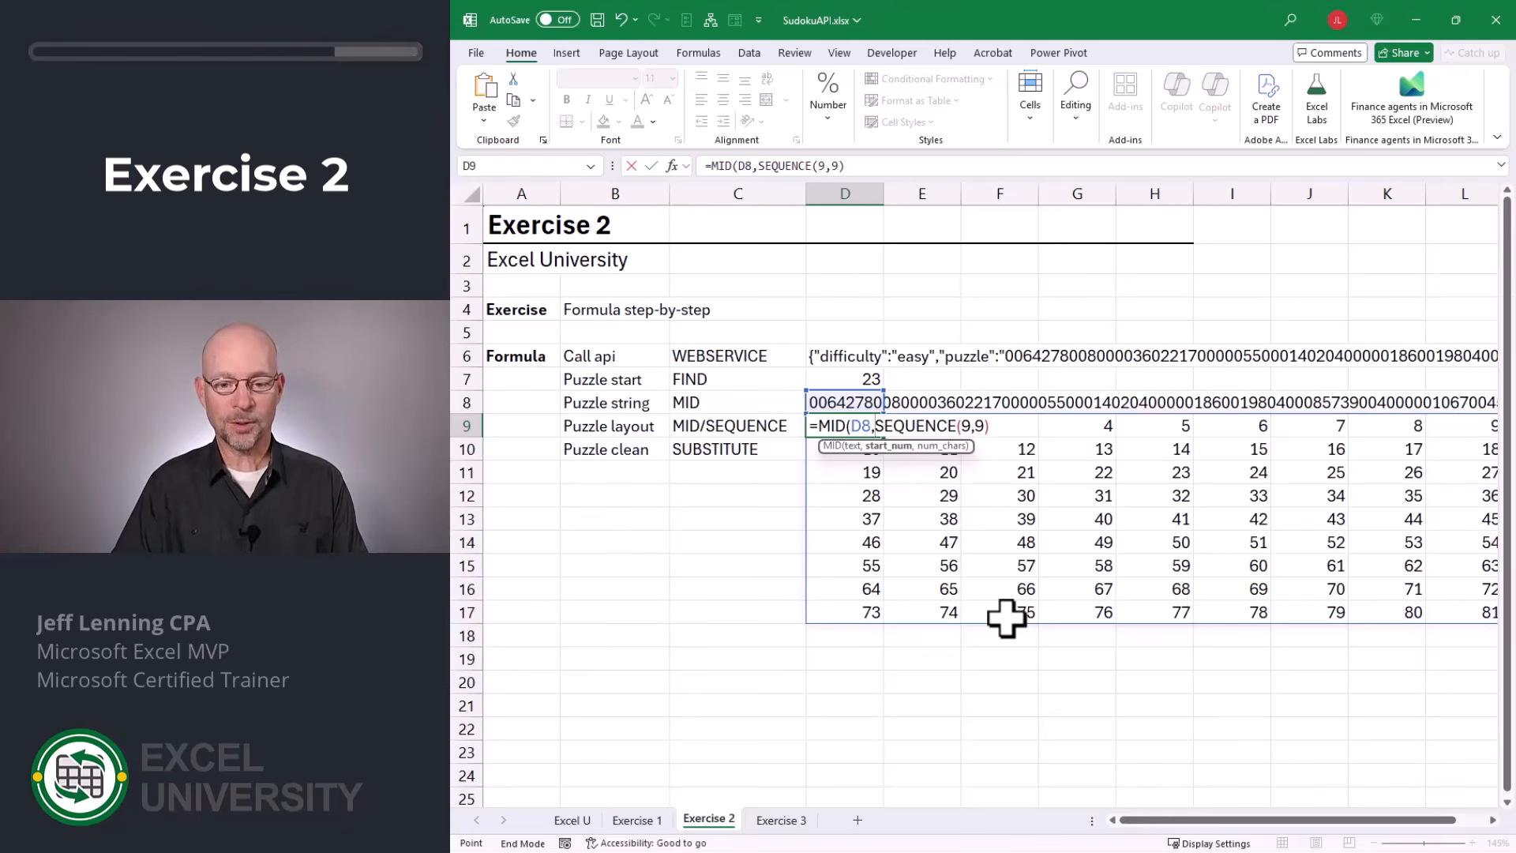
pyautogui.press('F2')
pyautogui.write(',')
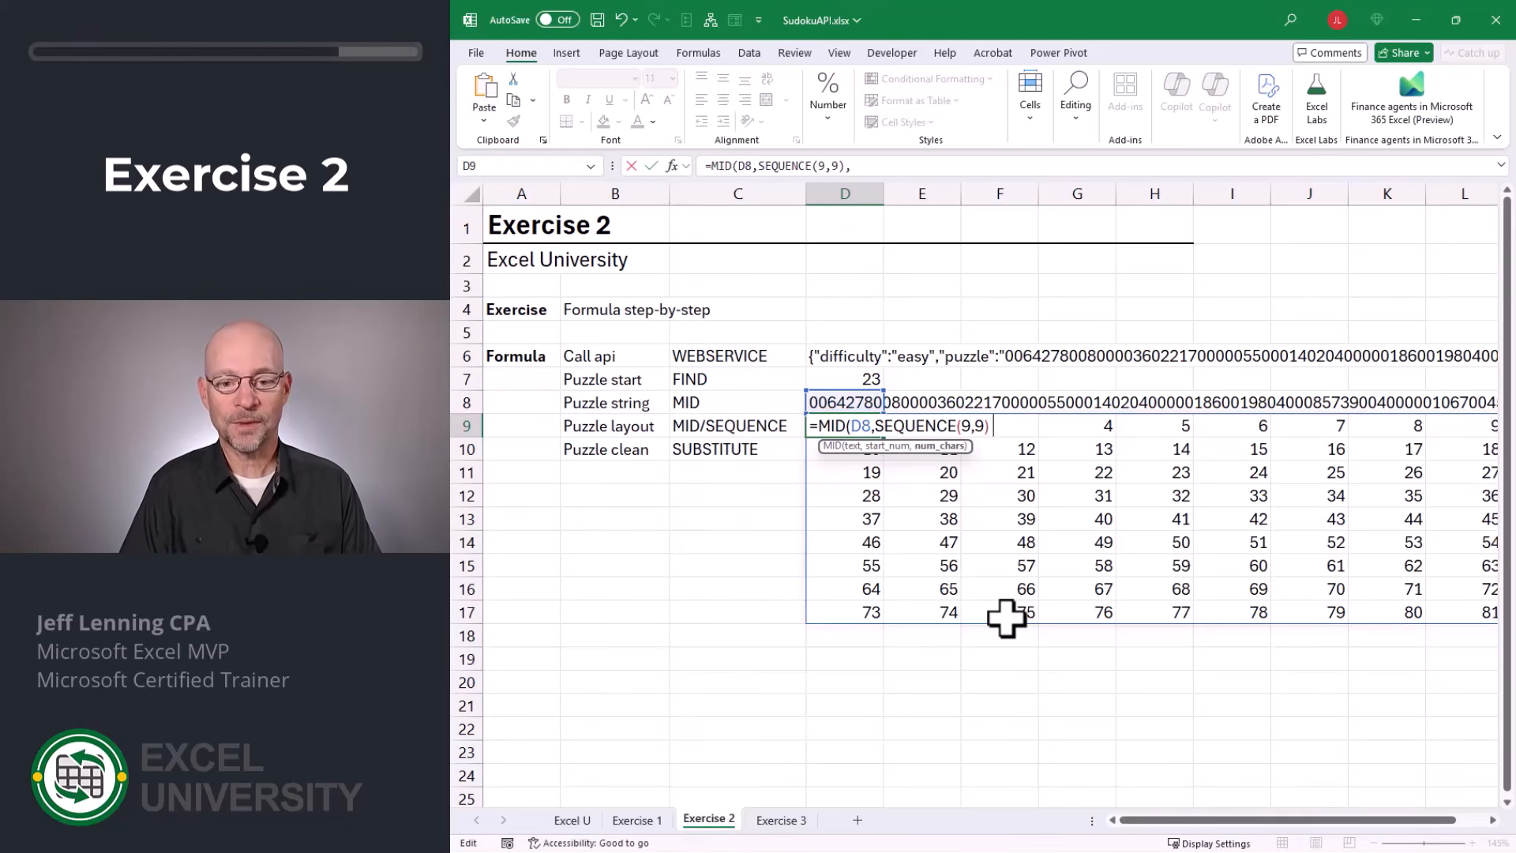
pyautogui.write('1')
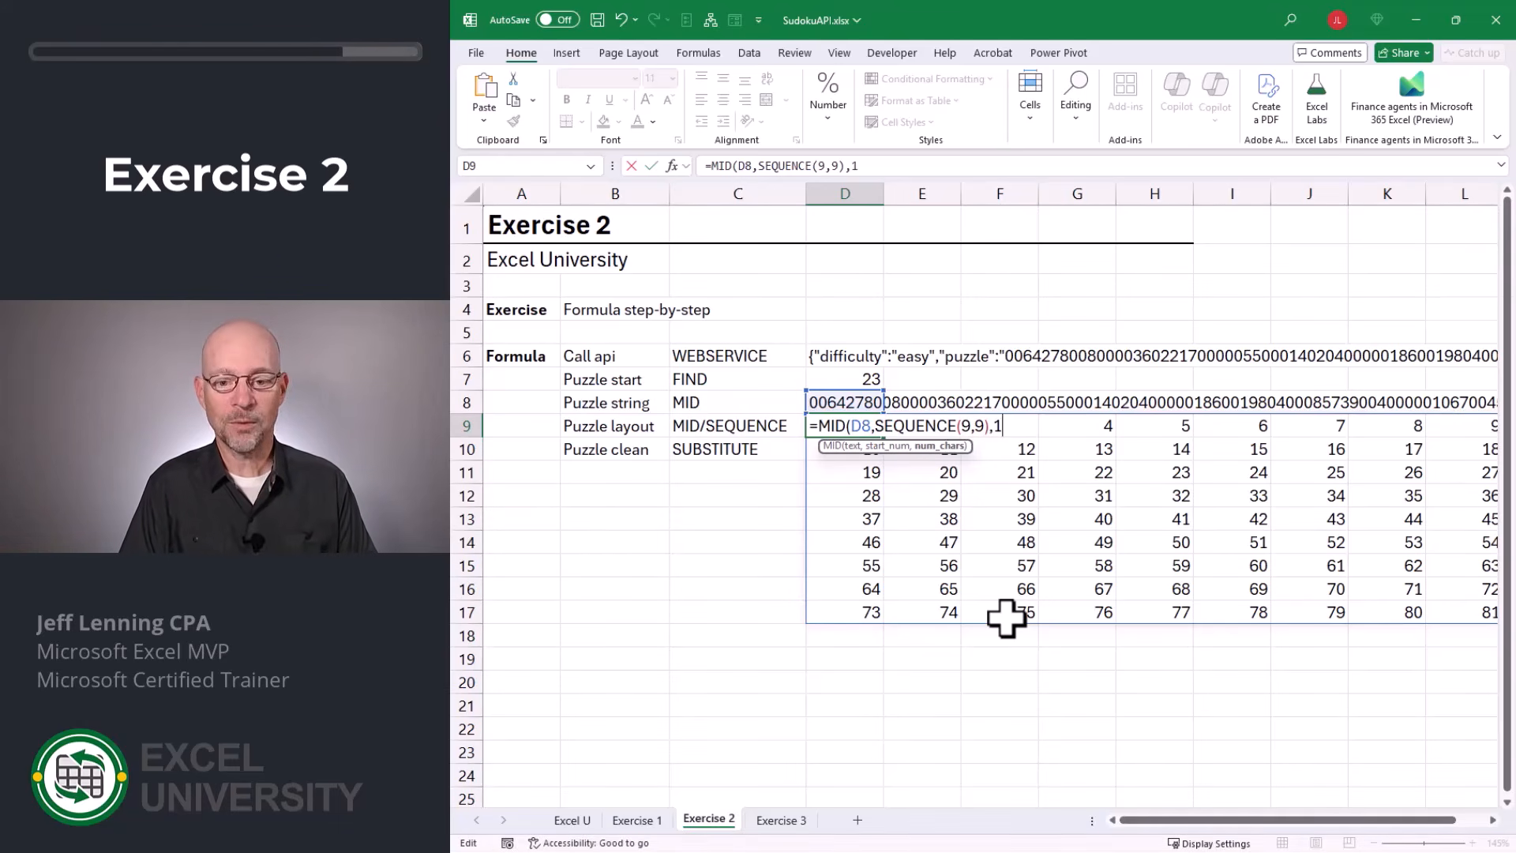
pyautogui.write(')')
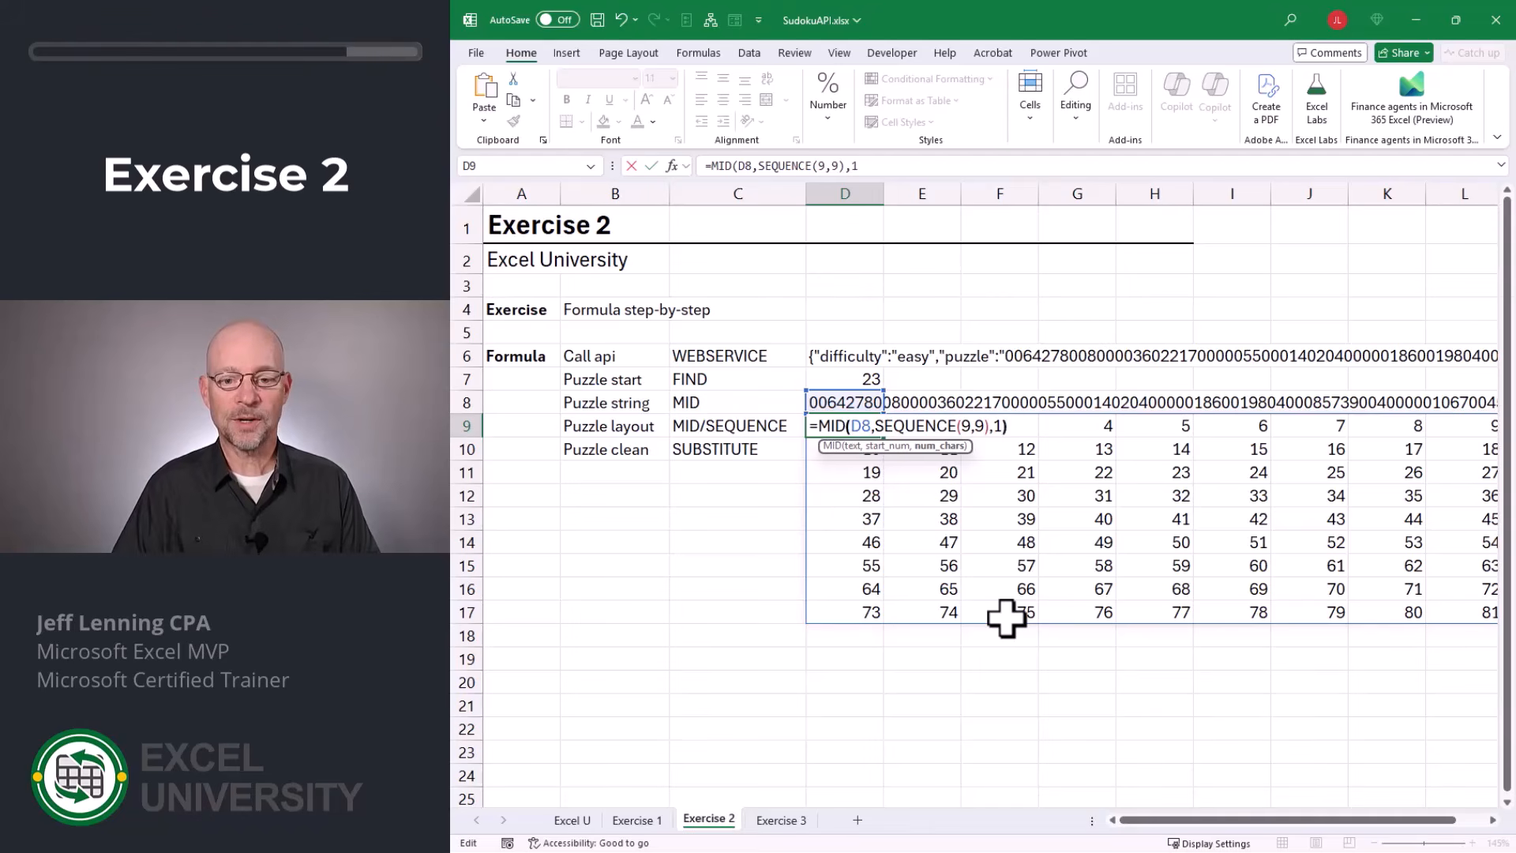
pyautogui.press('Return')
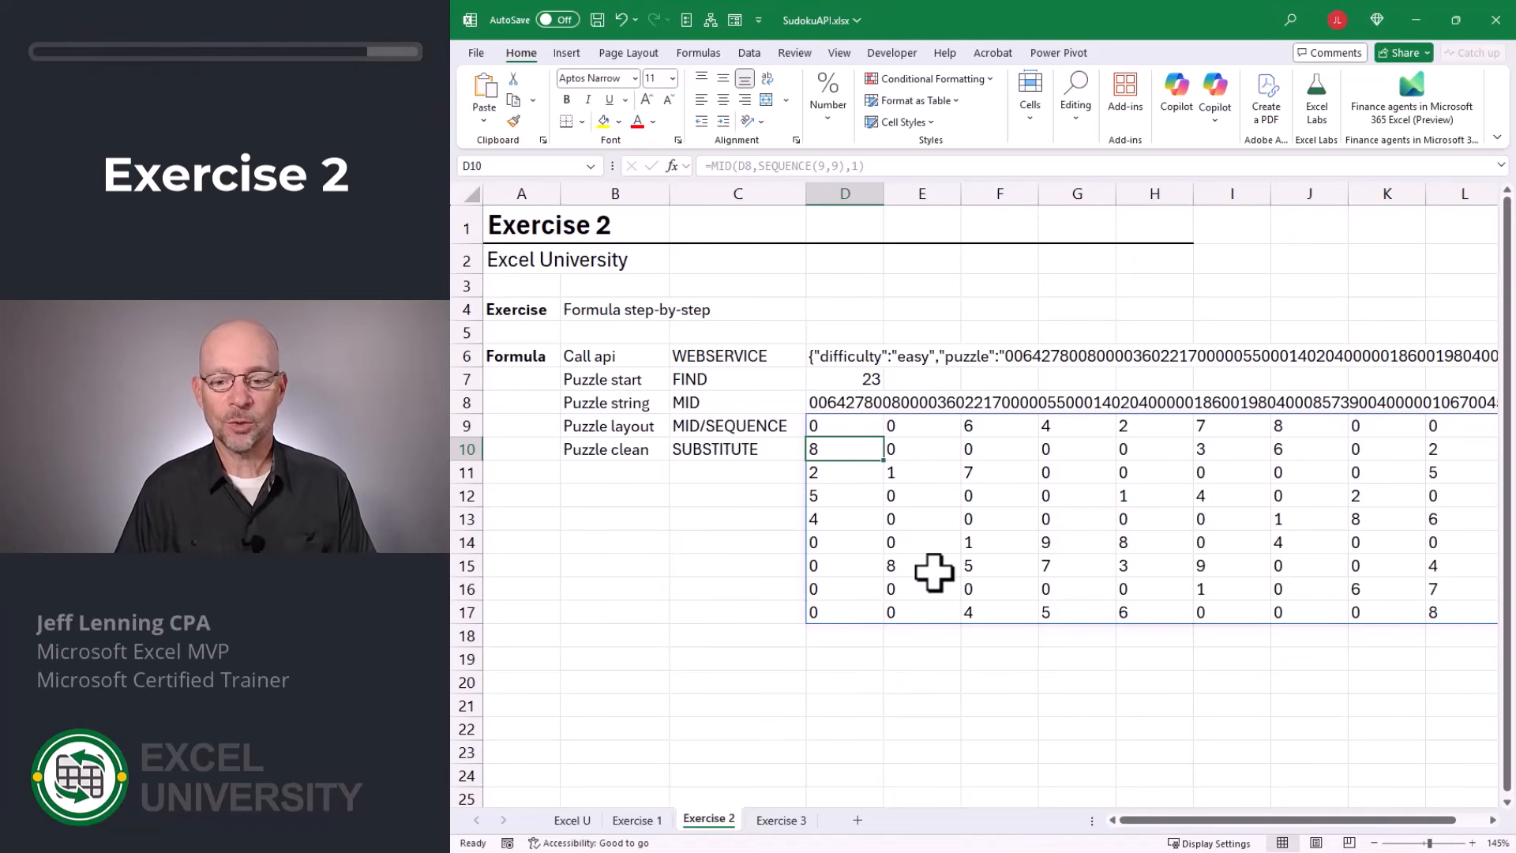
# Wrap D9's formula in SUBSTITUTE to blank out the zeros: =SUBSTITUTE(MID(D8,SEQUENCE(9,9),1),0,"").
pyautogui.press('Up')
pyautogui.press('F2')
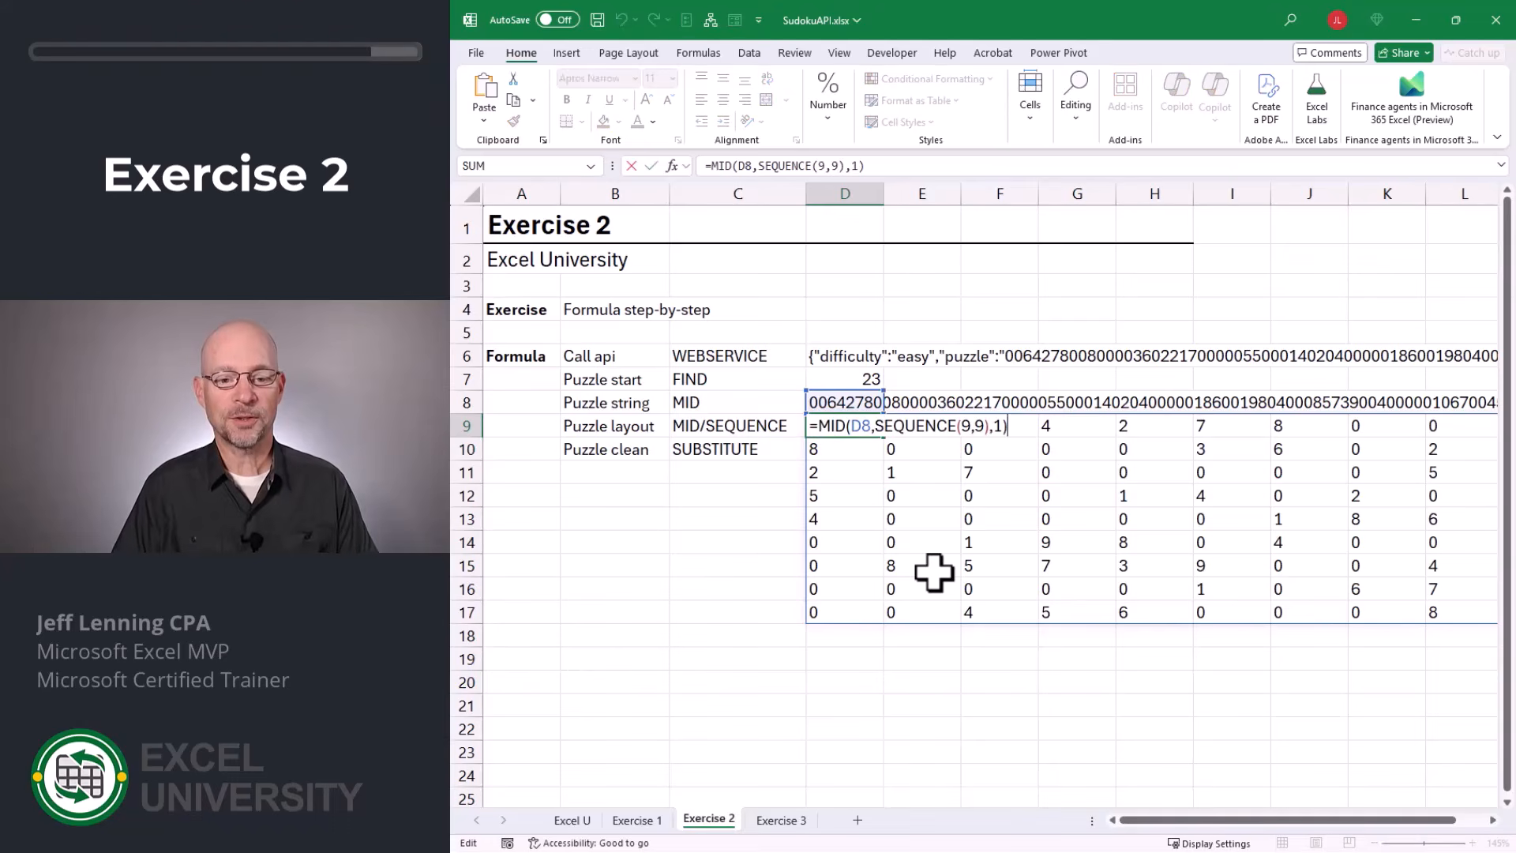
pyautogui.write('sub')
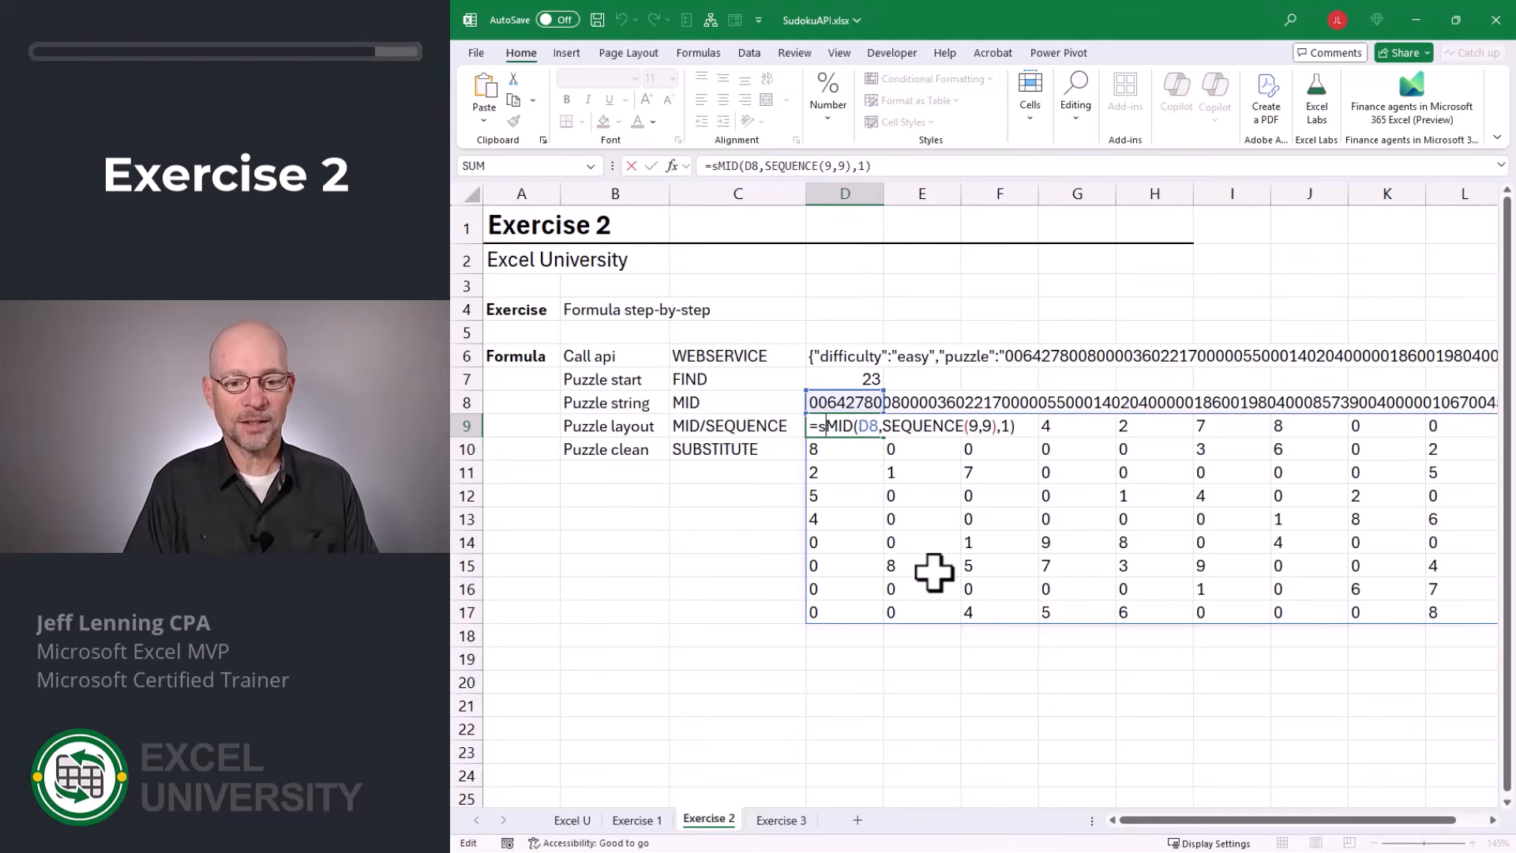
pyautogui.press('Tab')
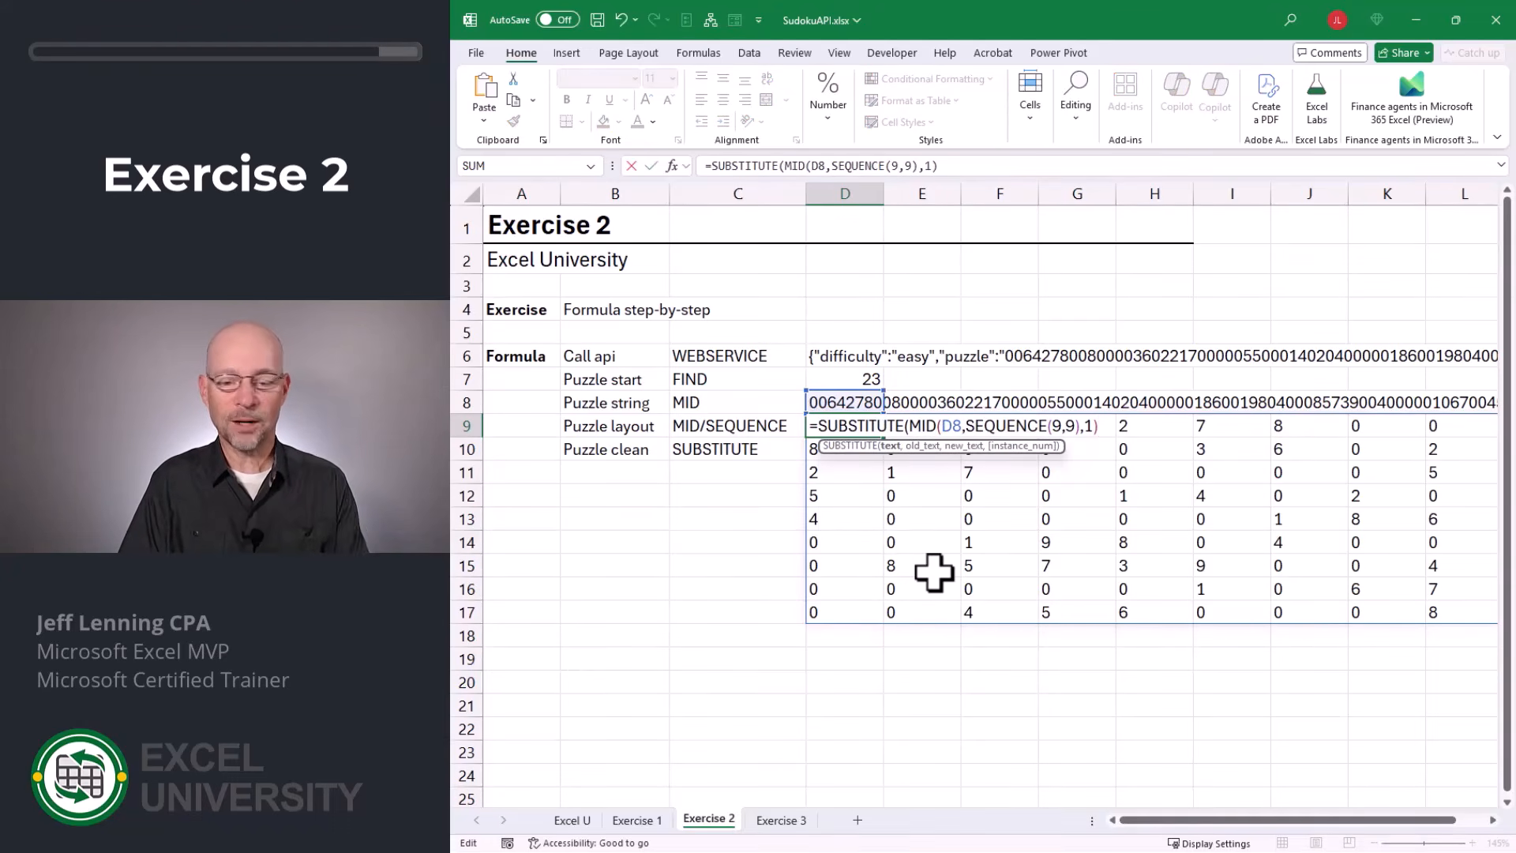
pyautogui.write(',')
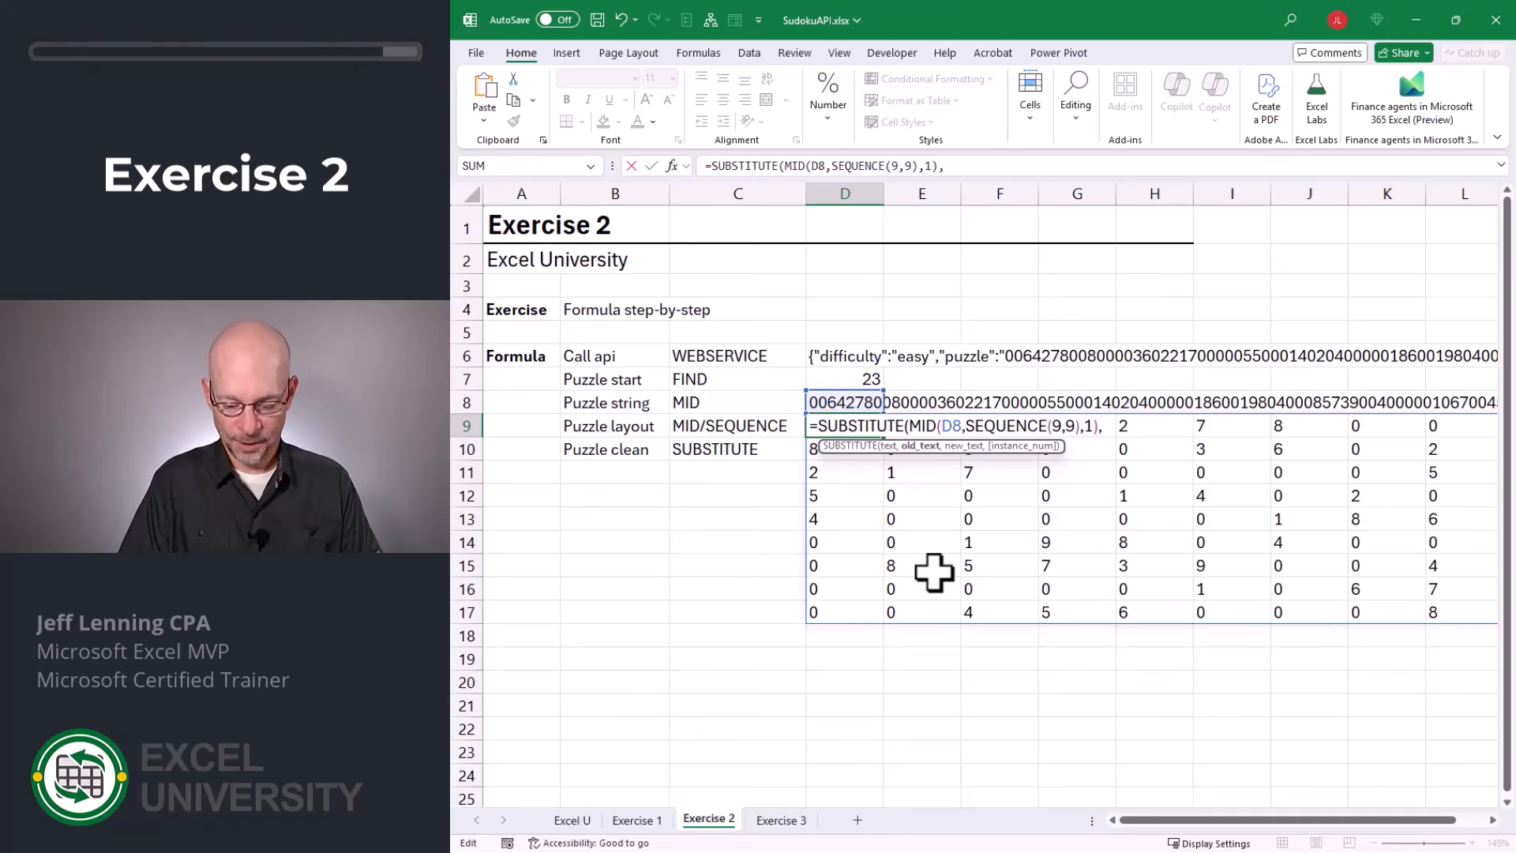
pyautogui.write('0,""')
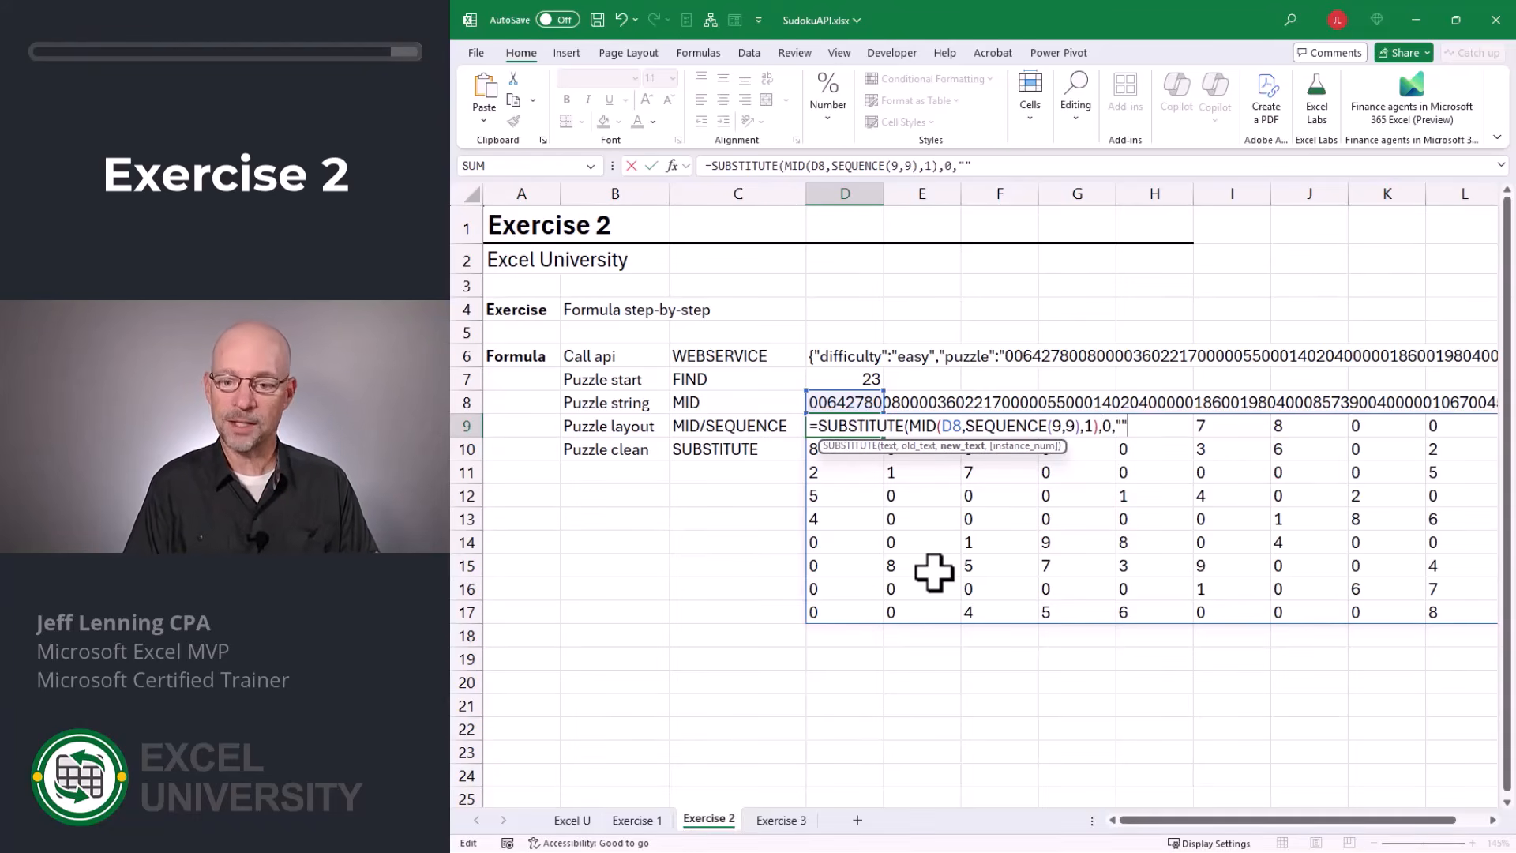
pyautogui.write(')')
pyautogui.press('Return')
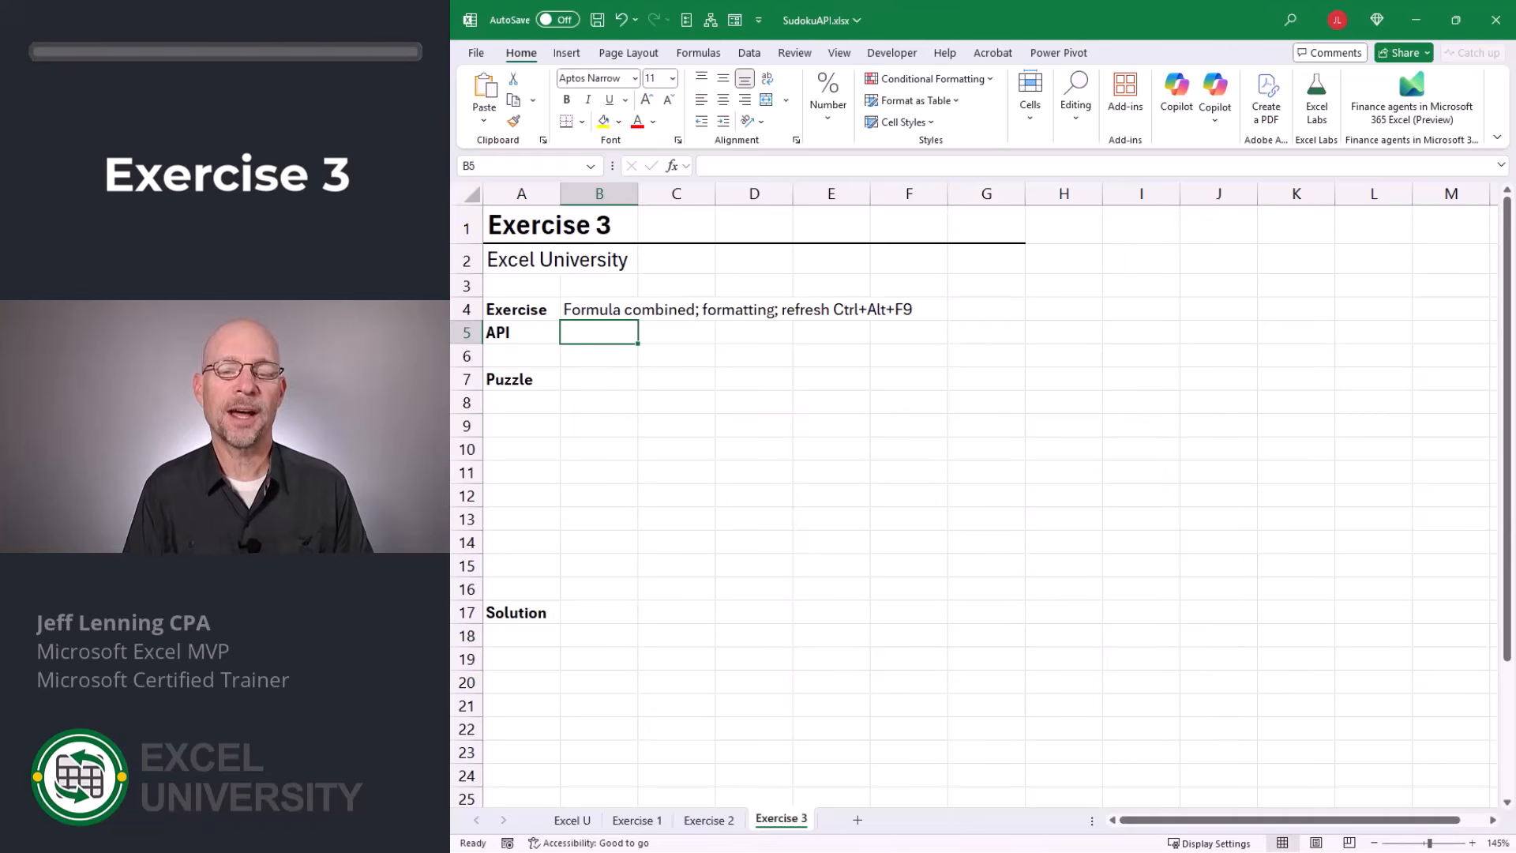
pyautogui.write('=')
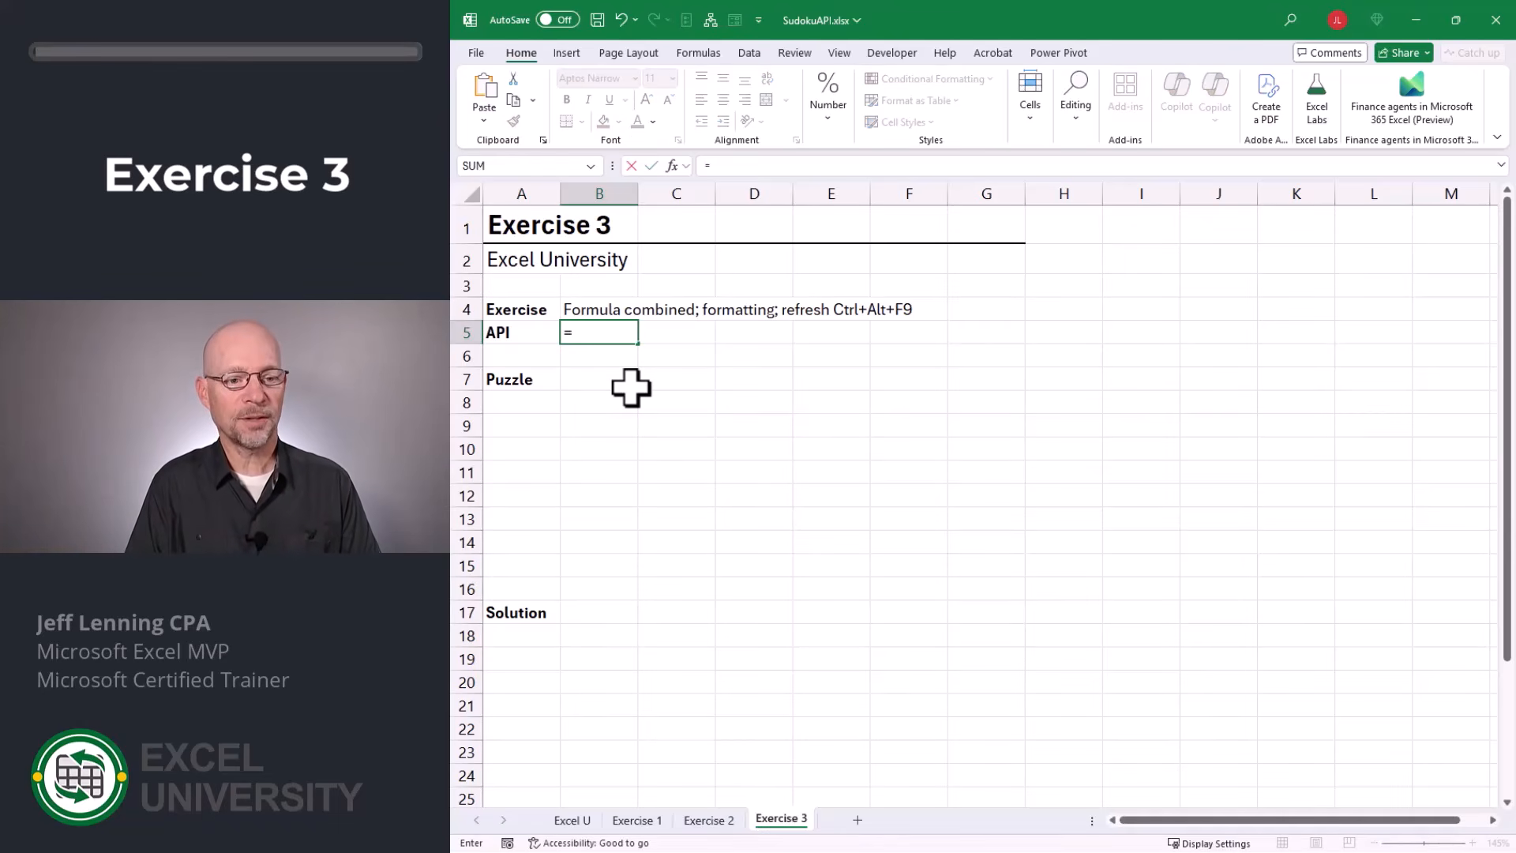
pyautogui.write('webs')
pyautogui.press('Tab')
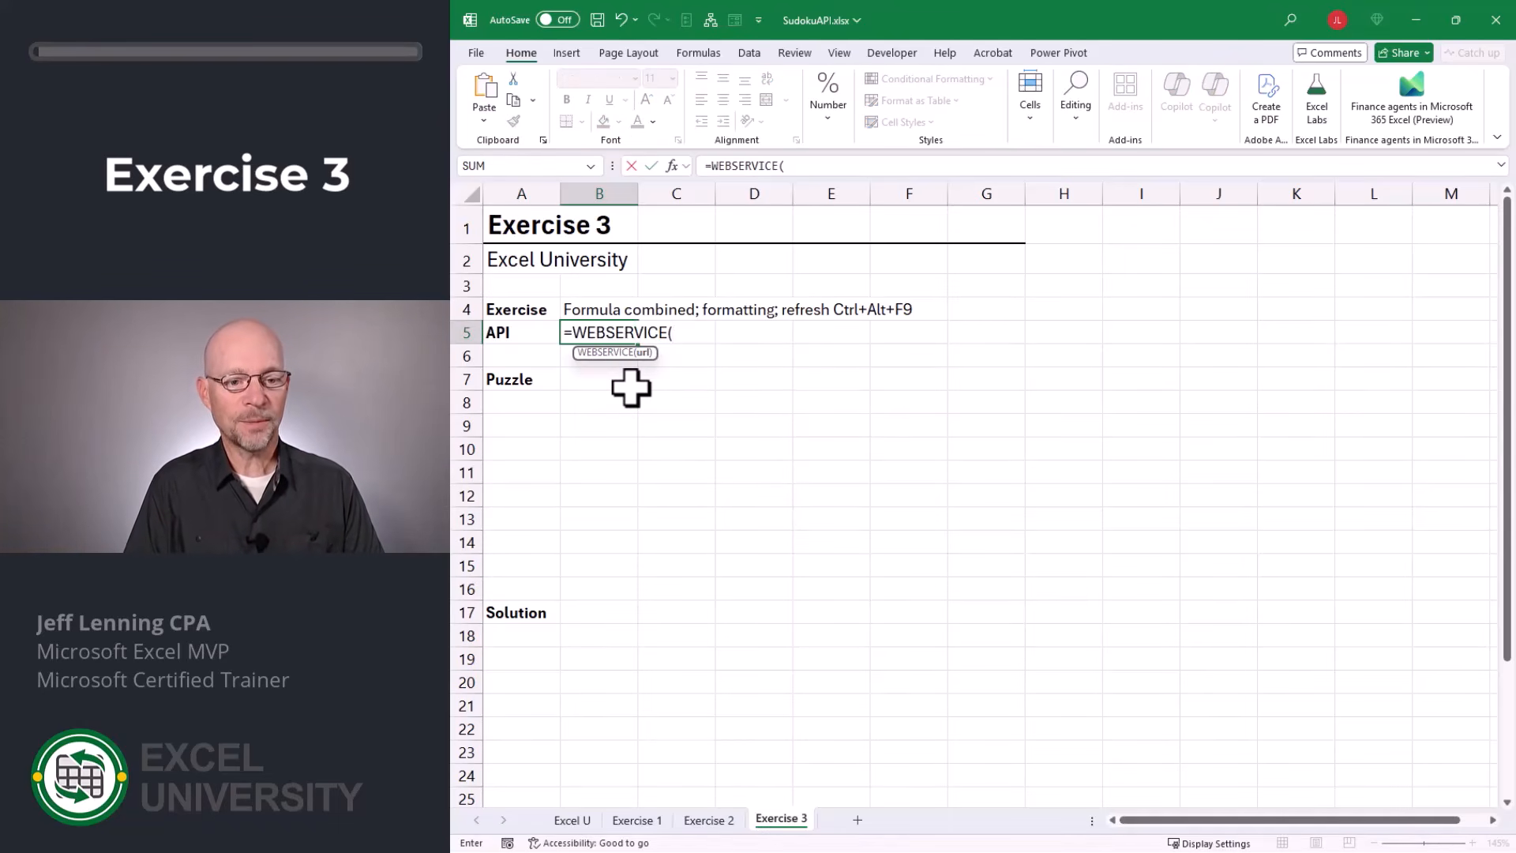
pyautogui.write('"')
pyautogui.write('https://www.youdosudoku.com/api/')
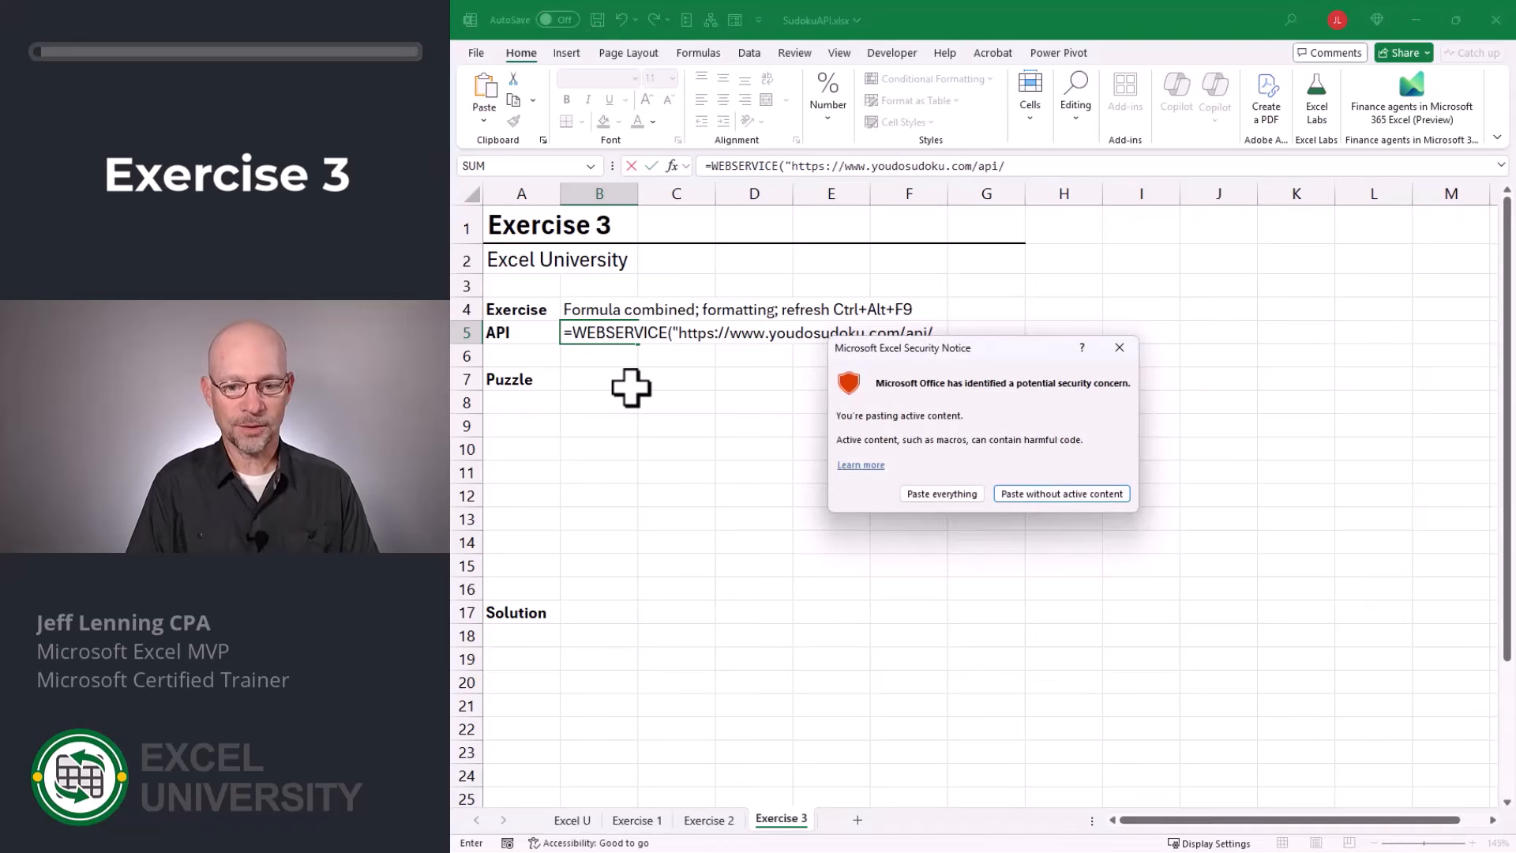
pyautogui.press('Tab')
pyautogui.press('Return')
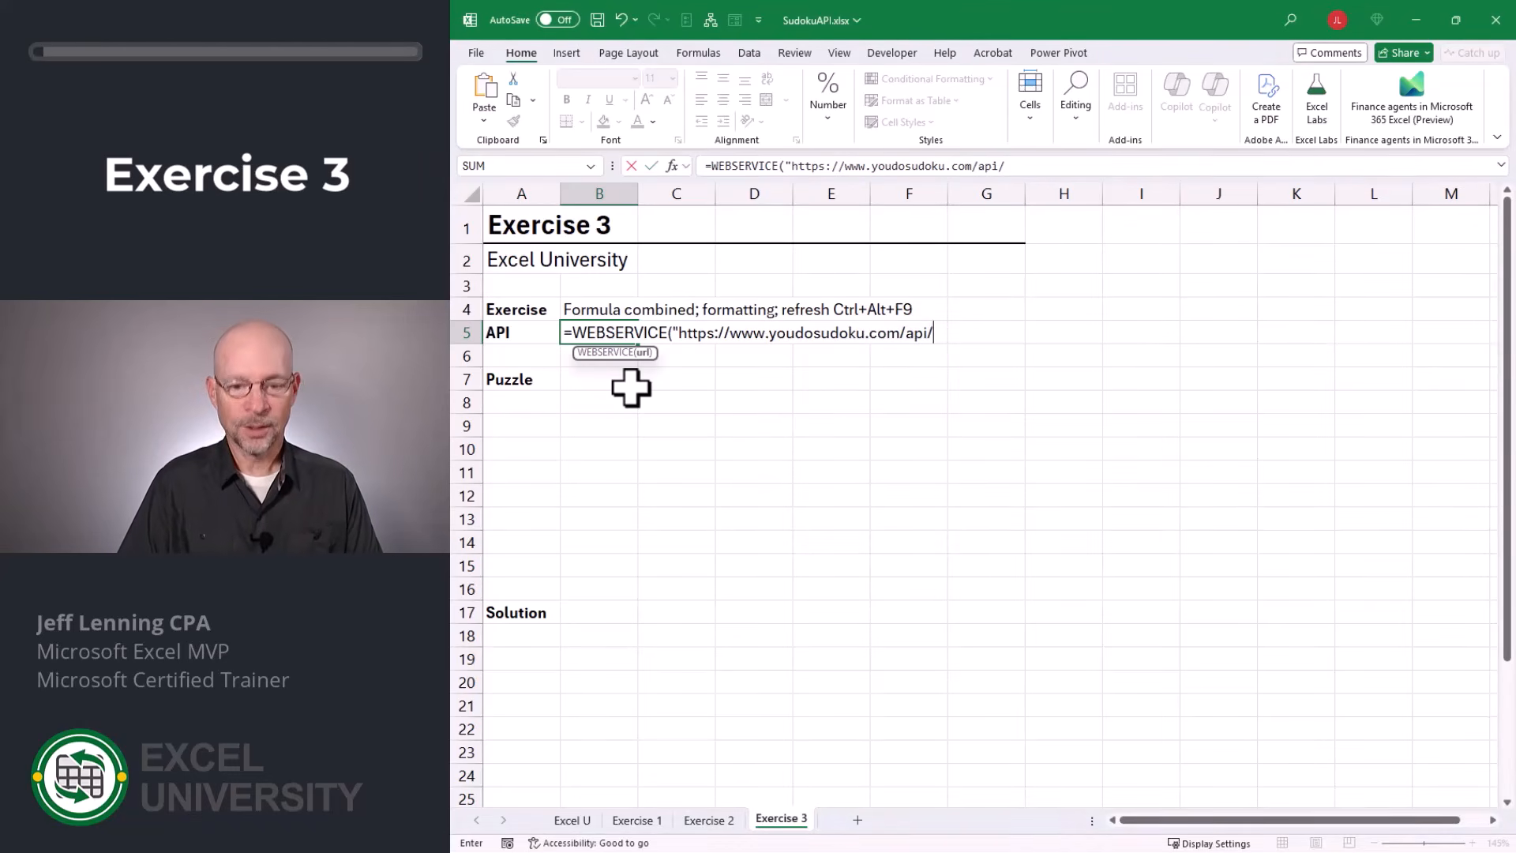
pyautogui.write('"')
pyautogui.click(630, 386)
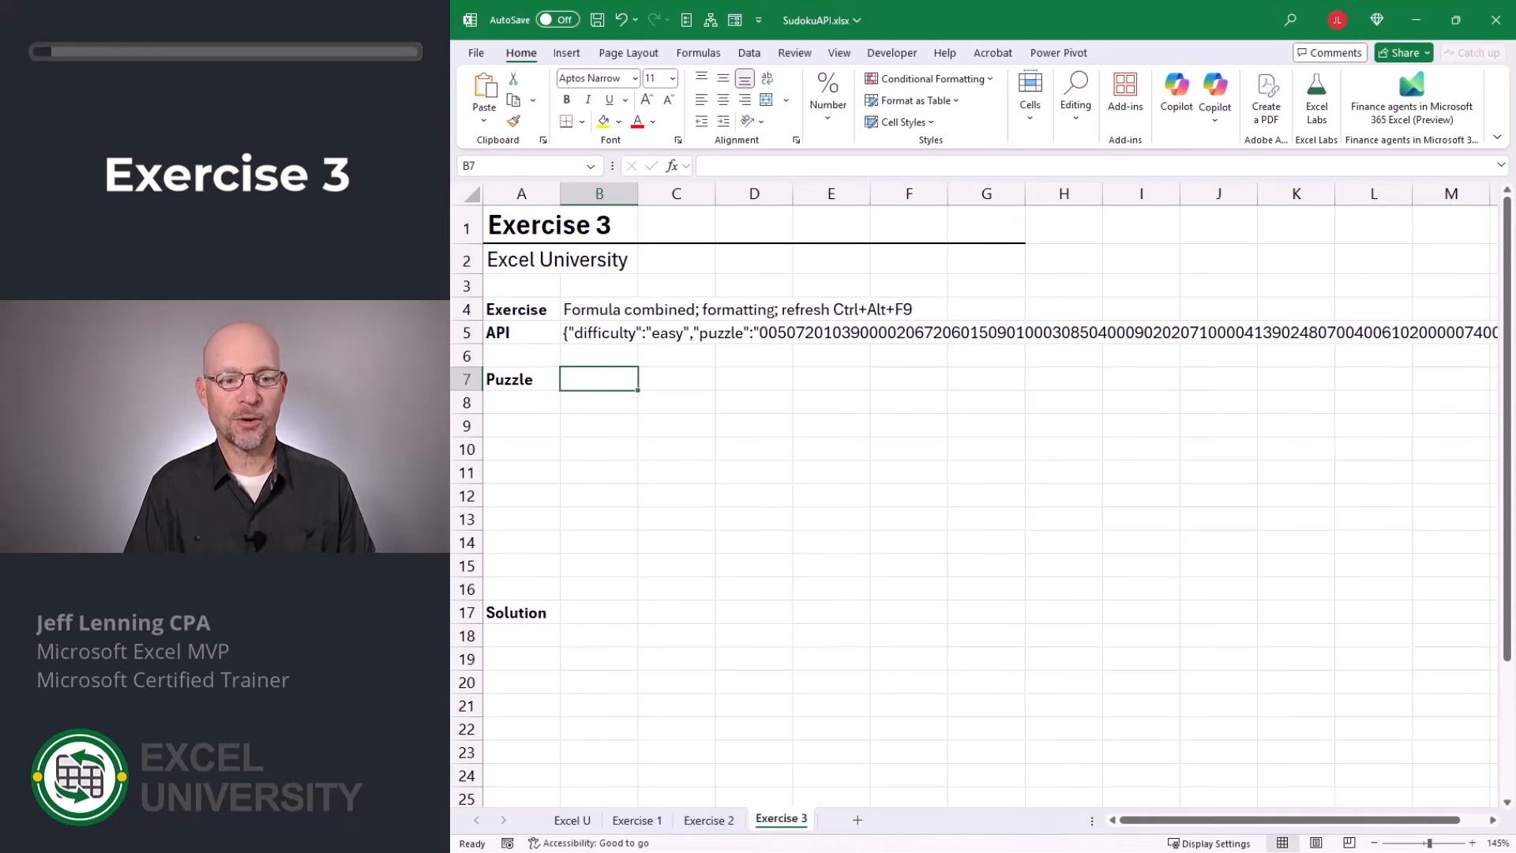
pyautogui.write('=')
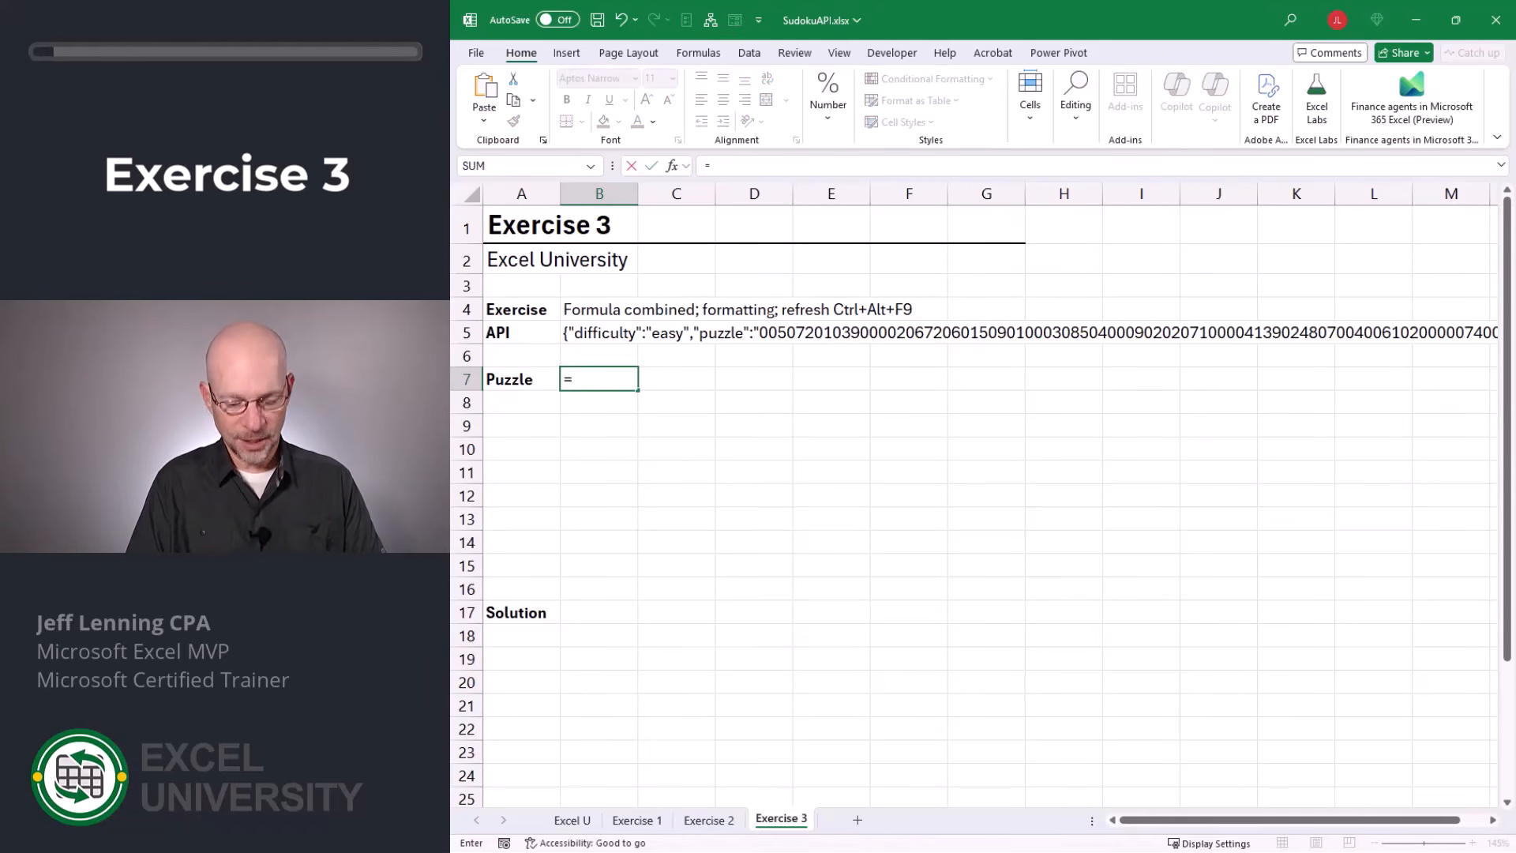
pyautogui.write('SUB')
pyautogui.press('Tab')
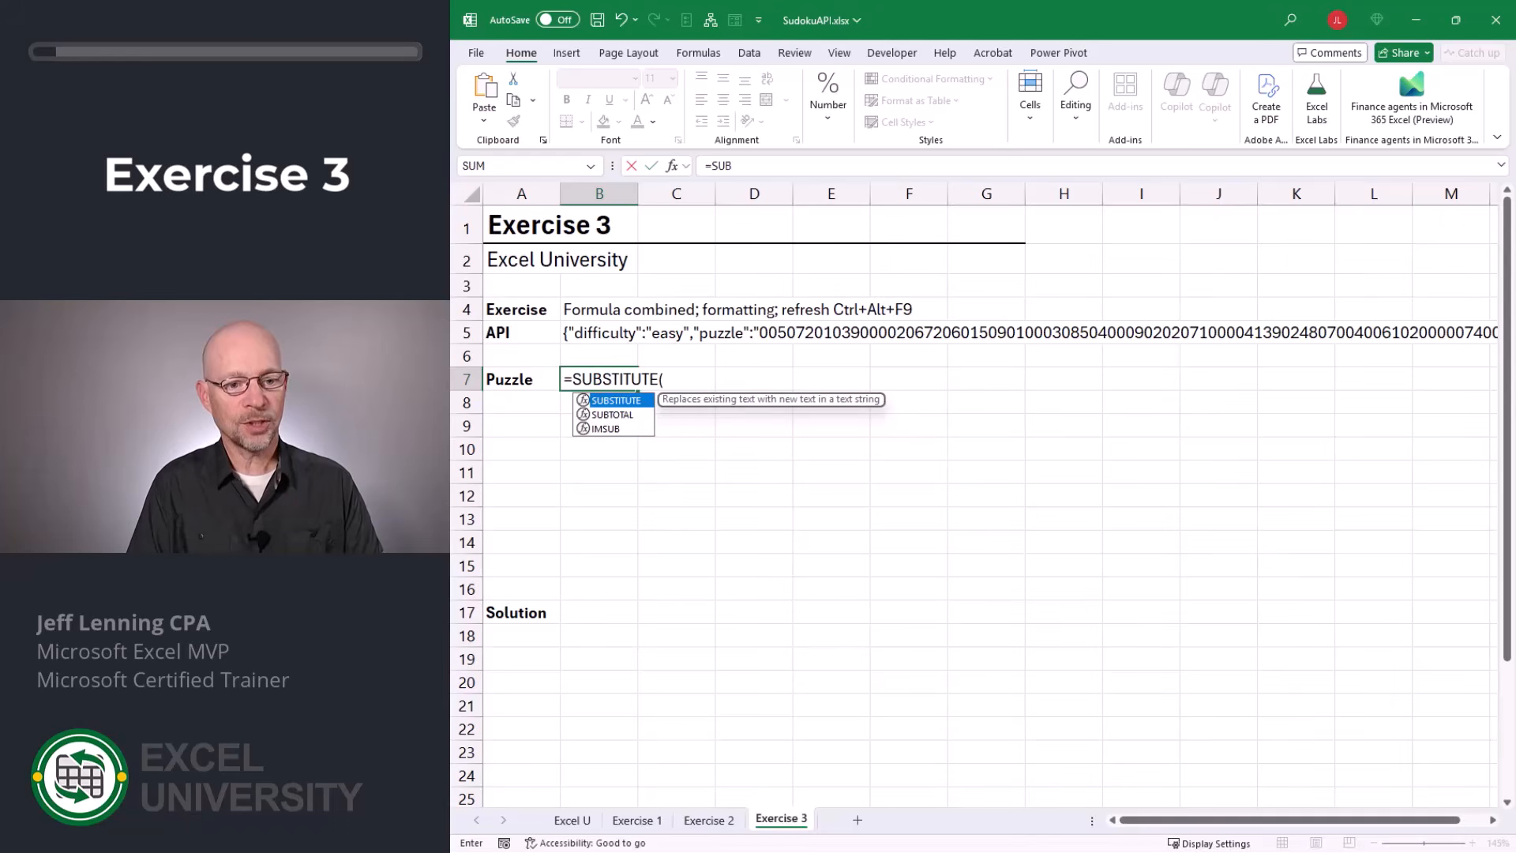
pyautogui.write('MID')
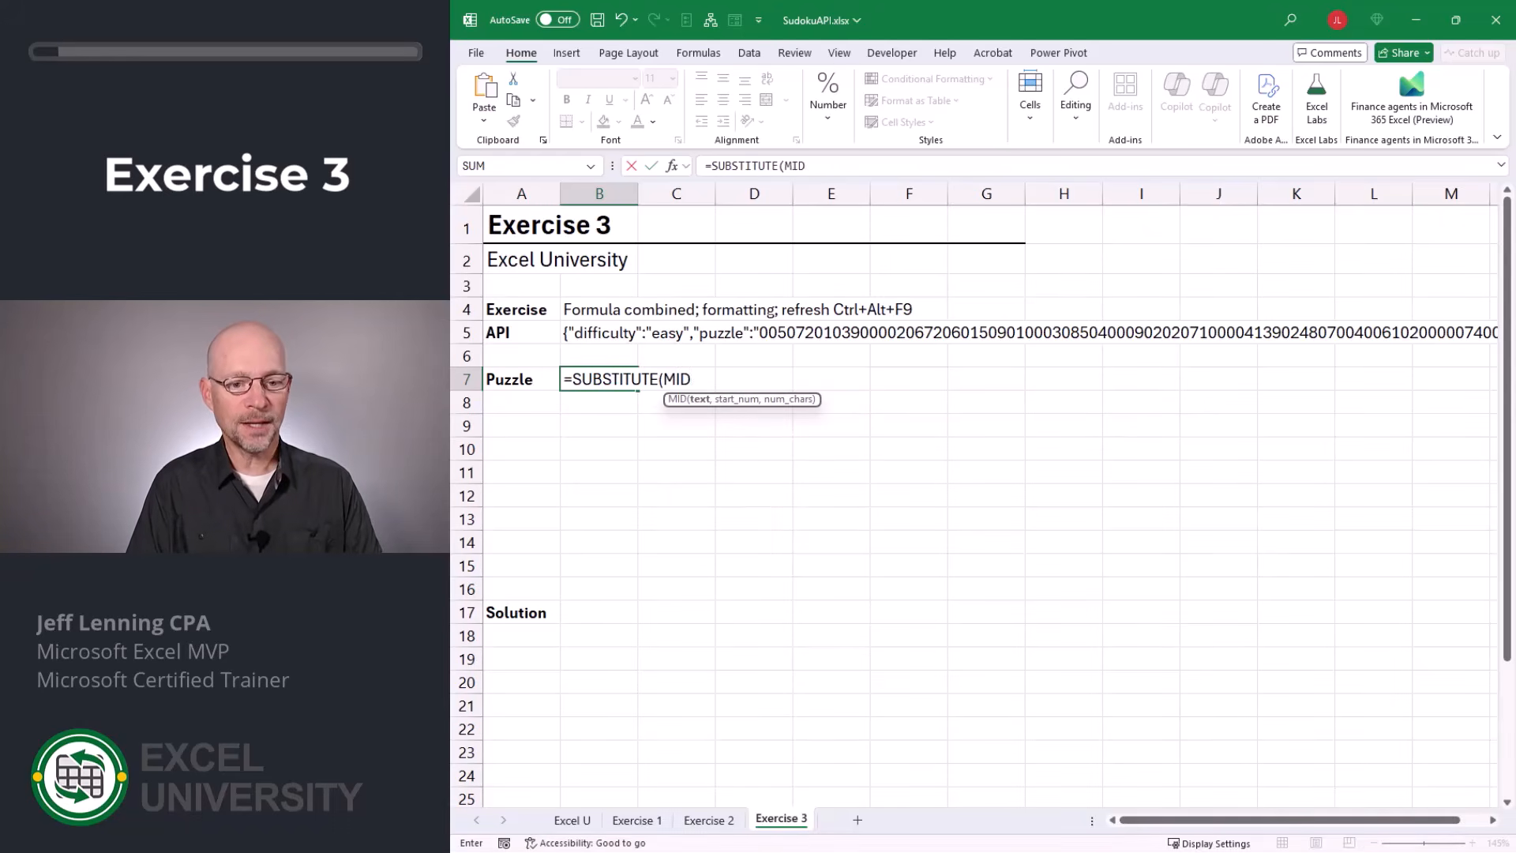
pyautogui.write('(SEQ')
pyautogui.press('Tab')
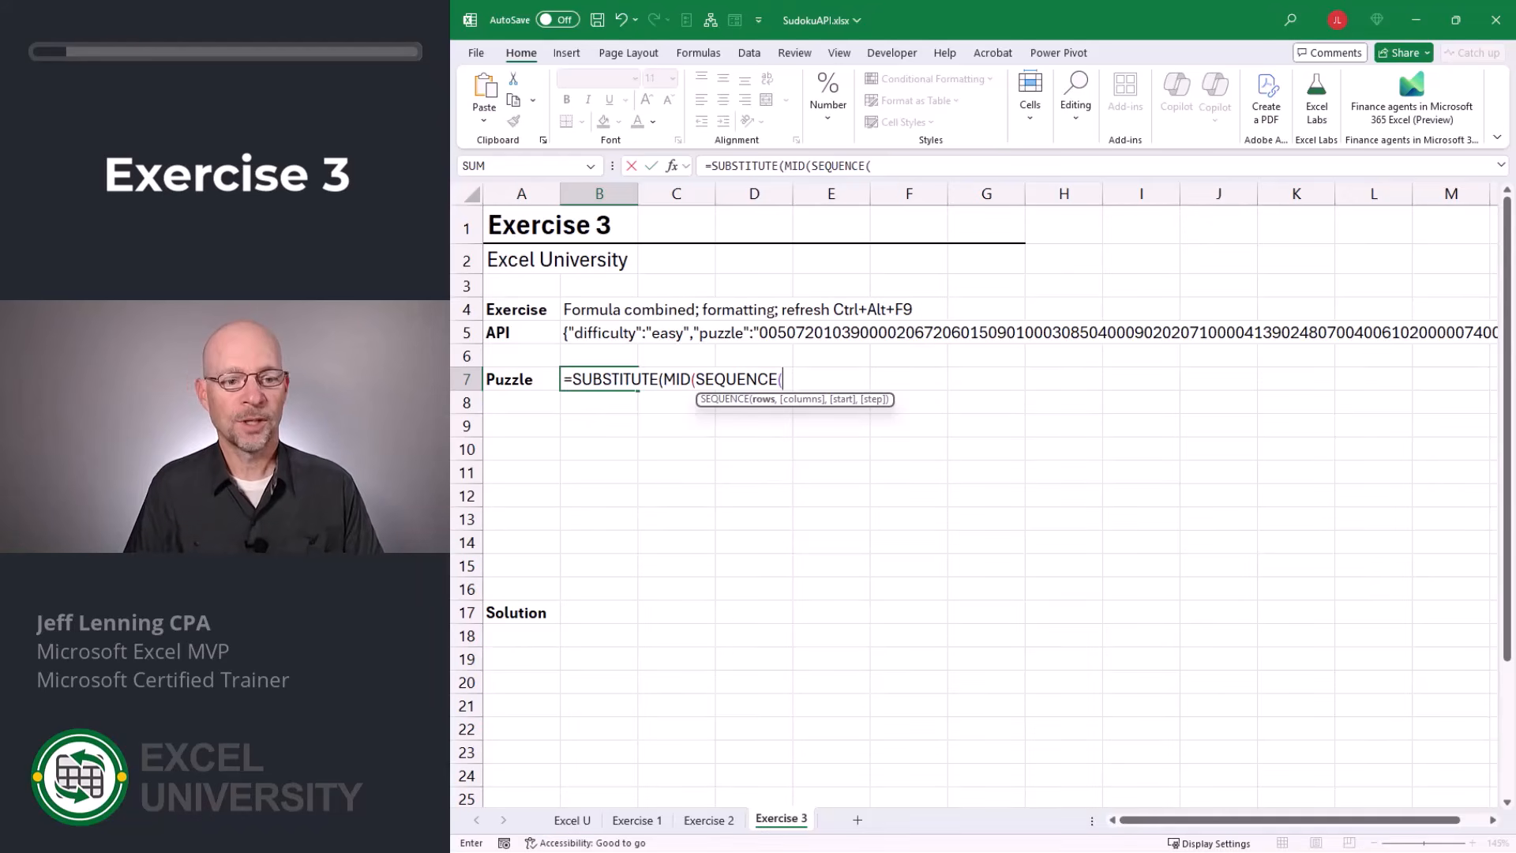
pyautogui.press('Escape')
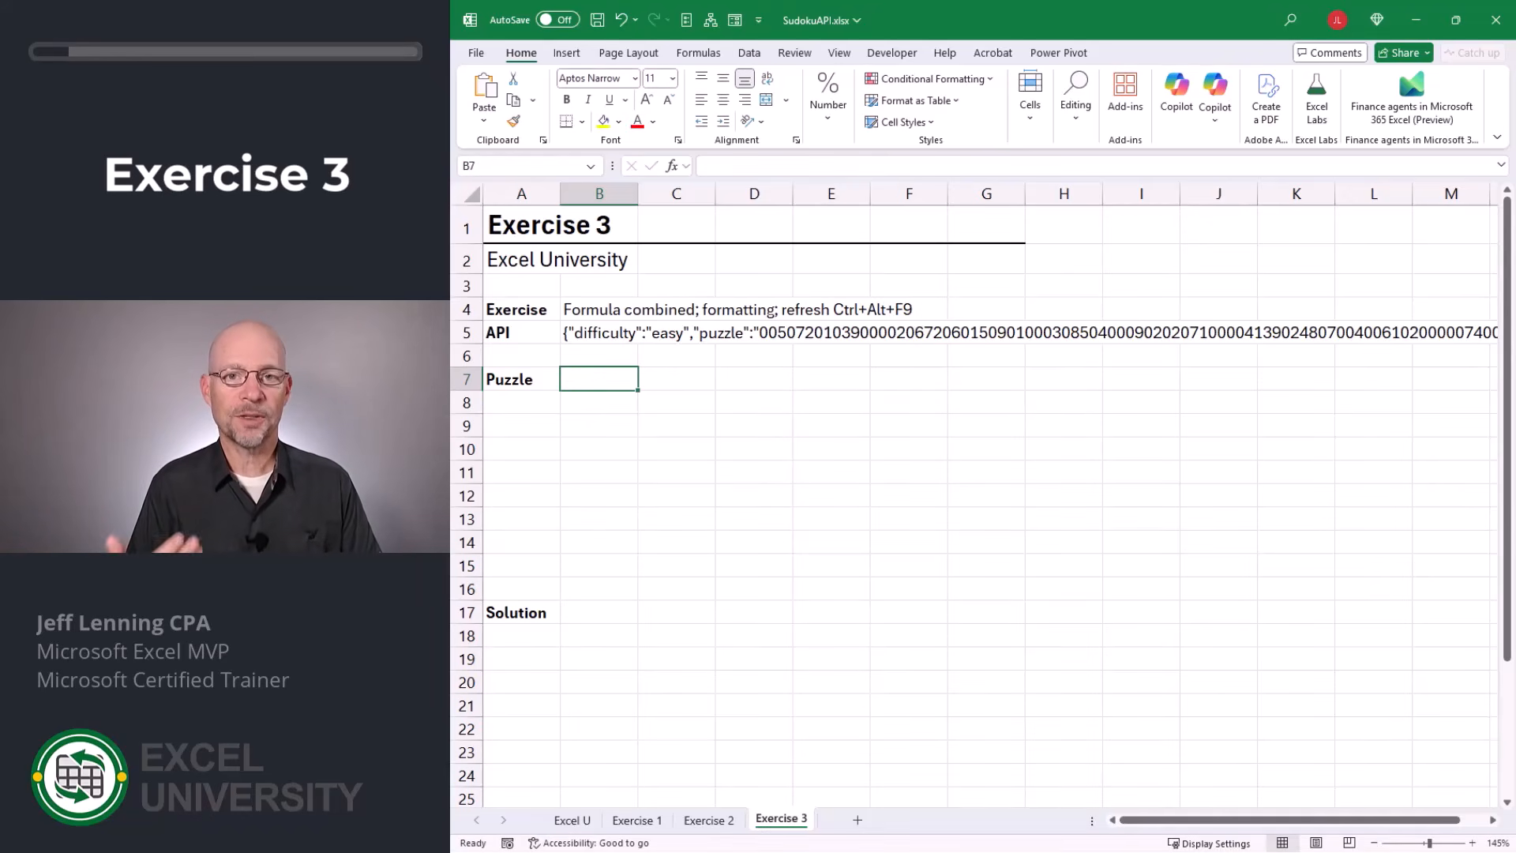
# Enter =LET(api,B5,api) in B7 to name the API response and return it.
pyautogui.write('=LET(')
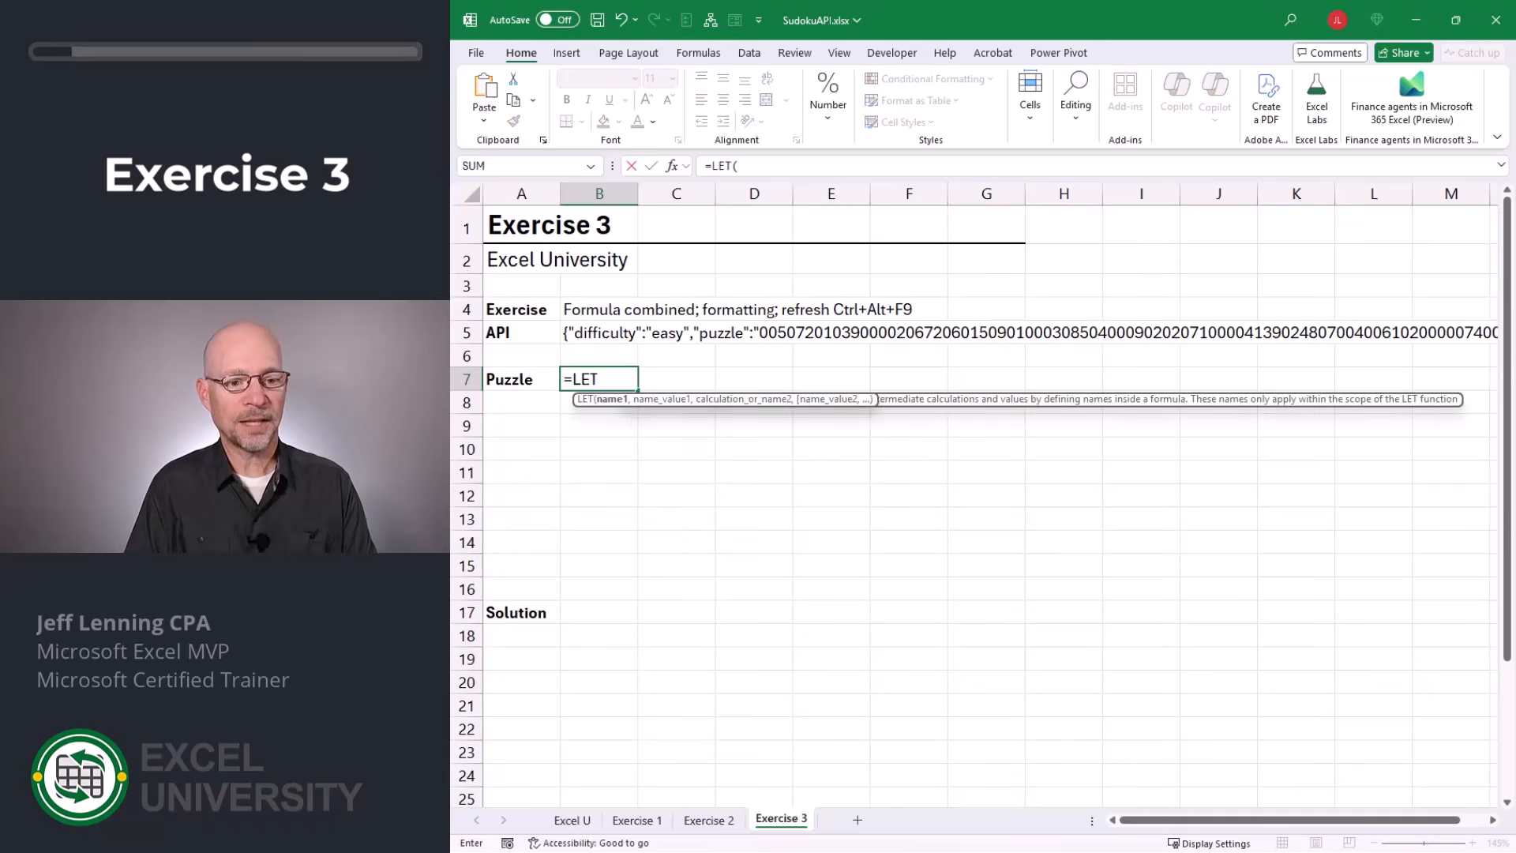
pyautogui.press('Tab')
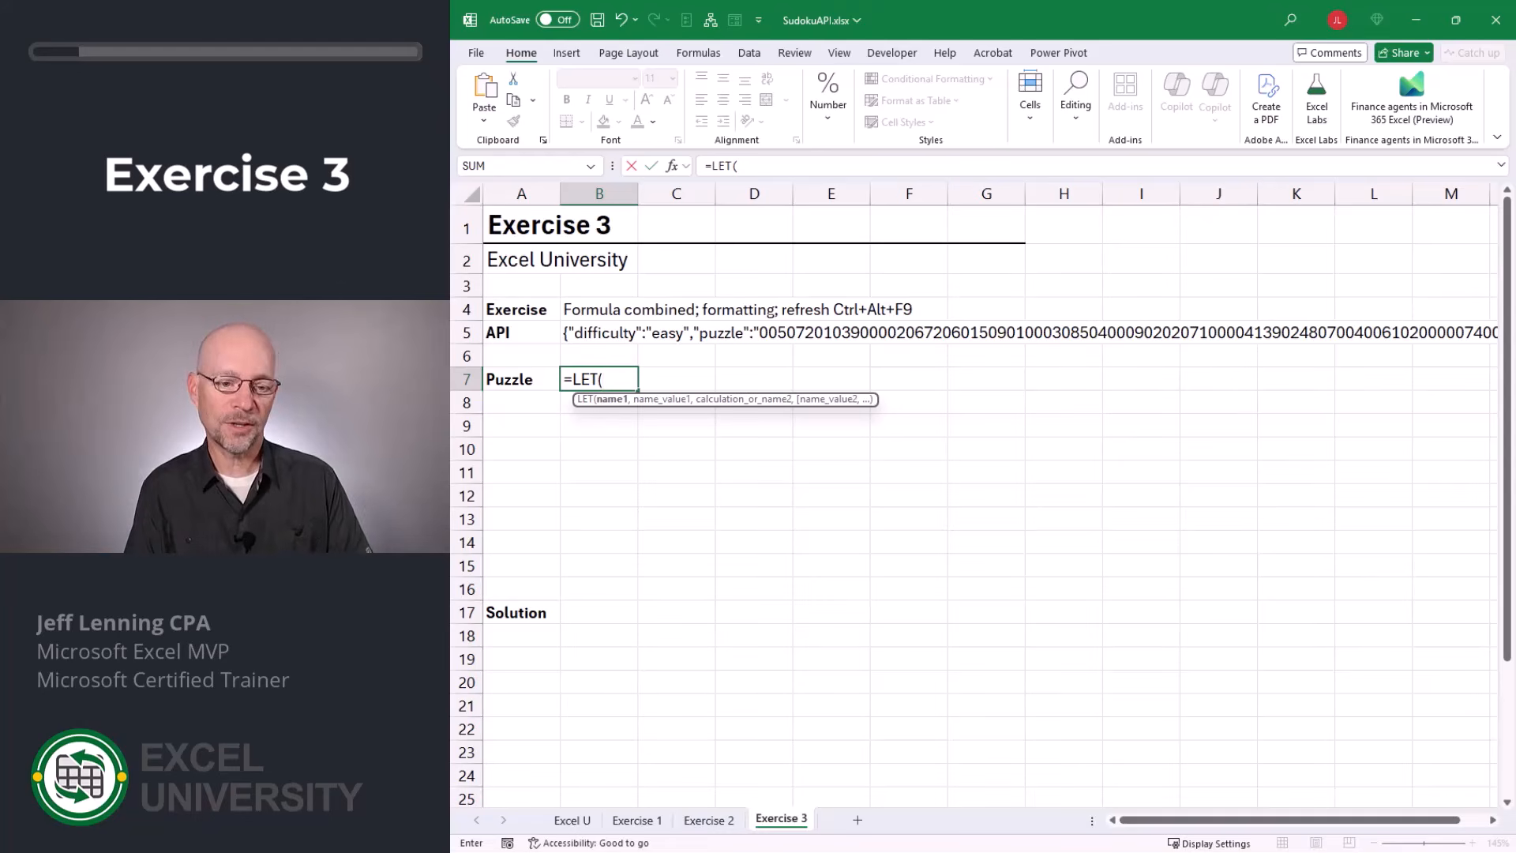
pyautogui.write('api,')
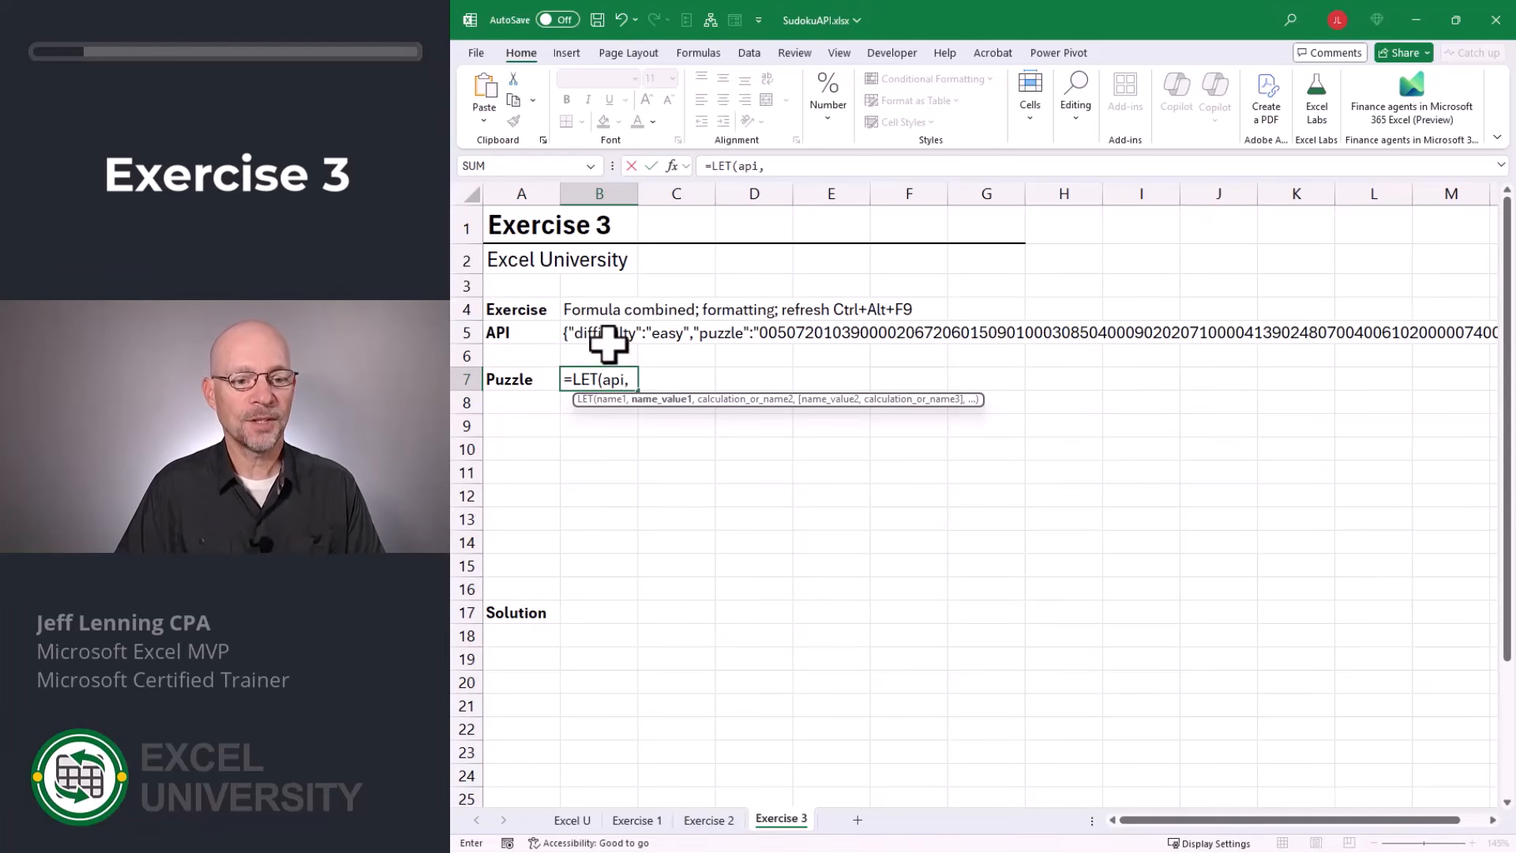
pyautogui.click(601, 332)
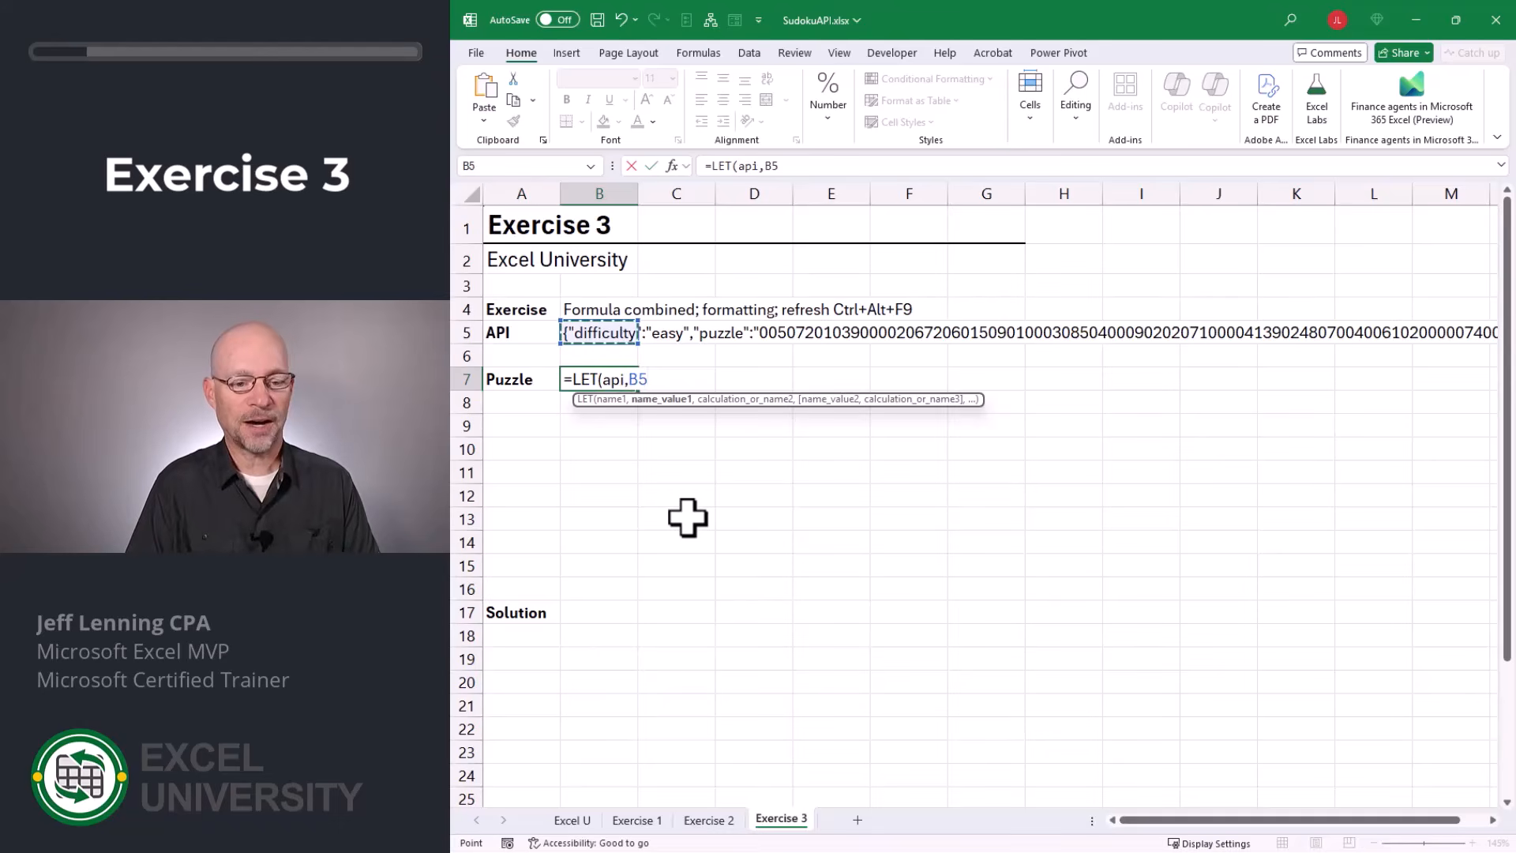
pyautogui.write(',')
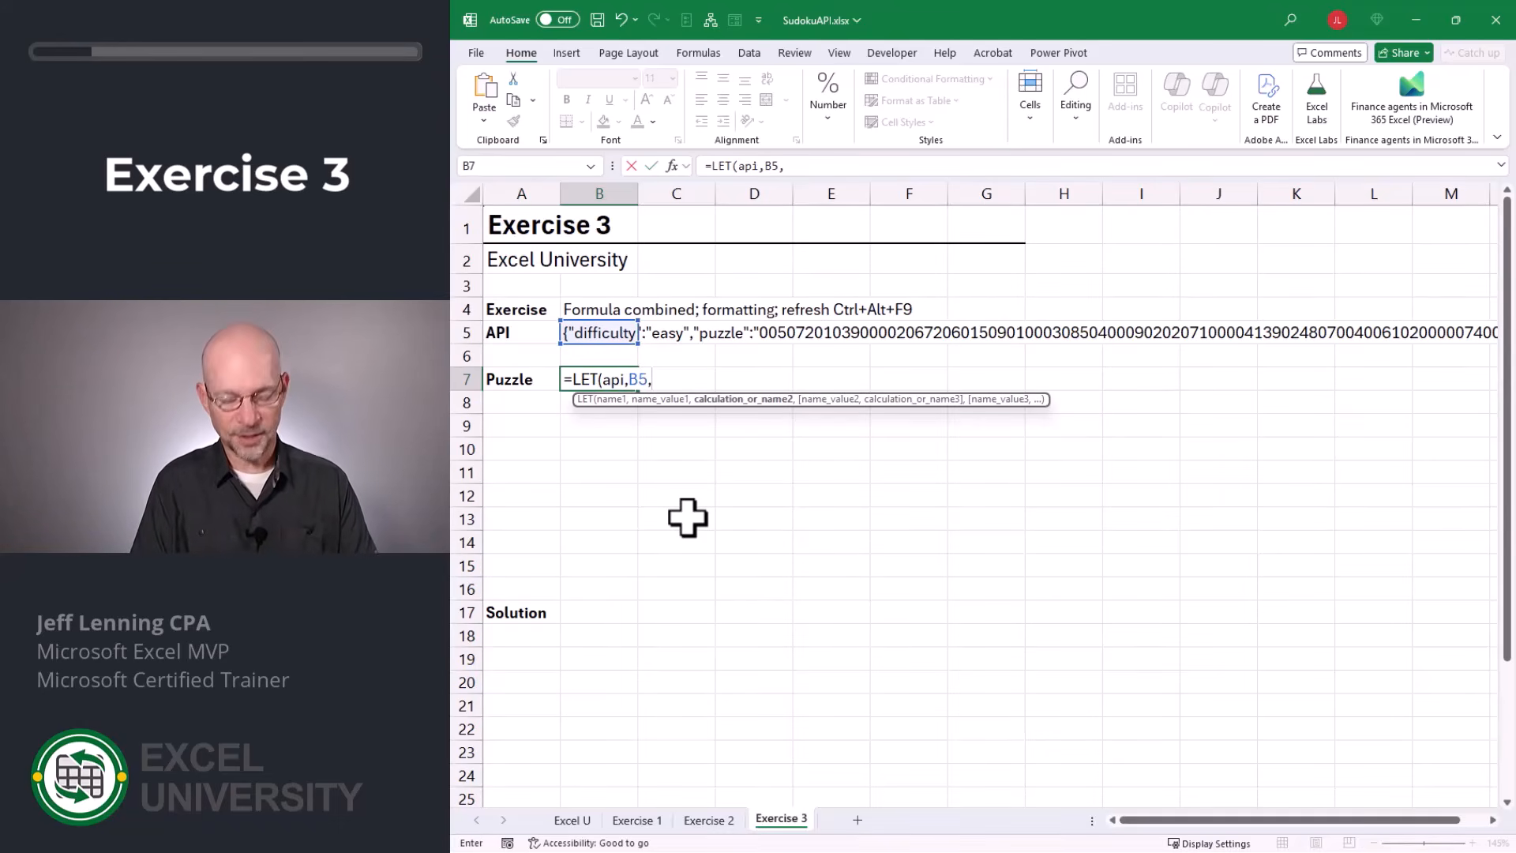
pyautogui.write('api')
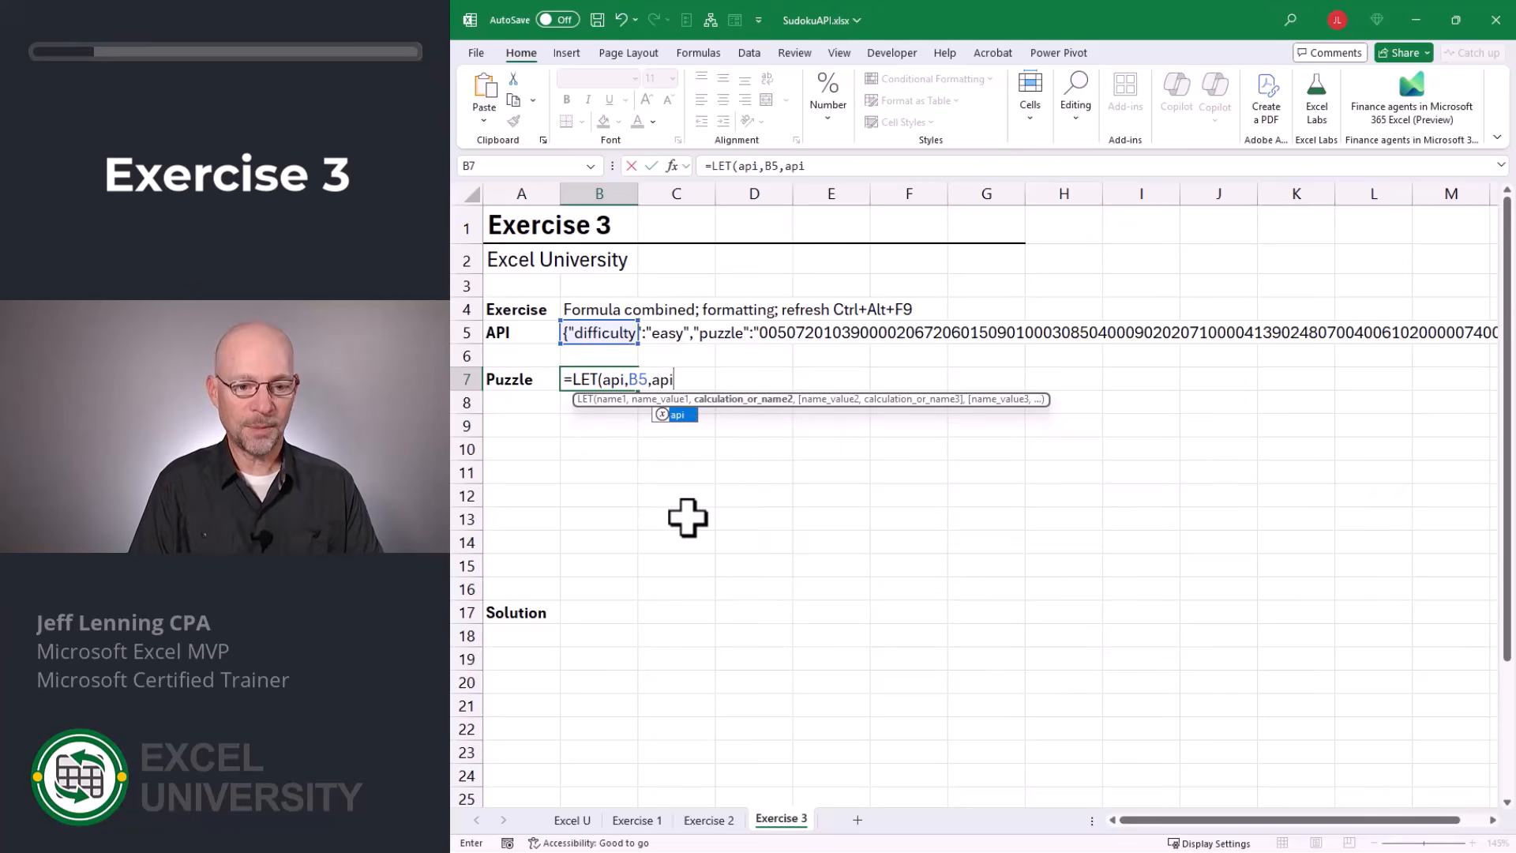
pyautogui.write(')')
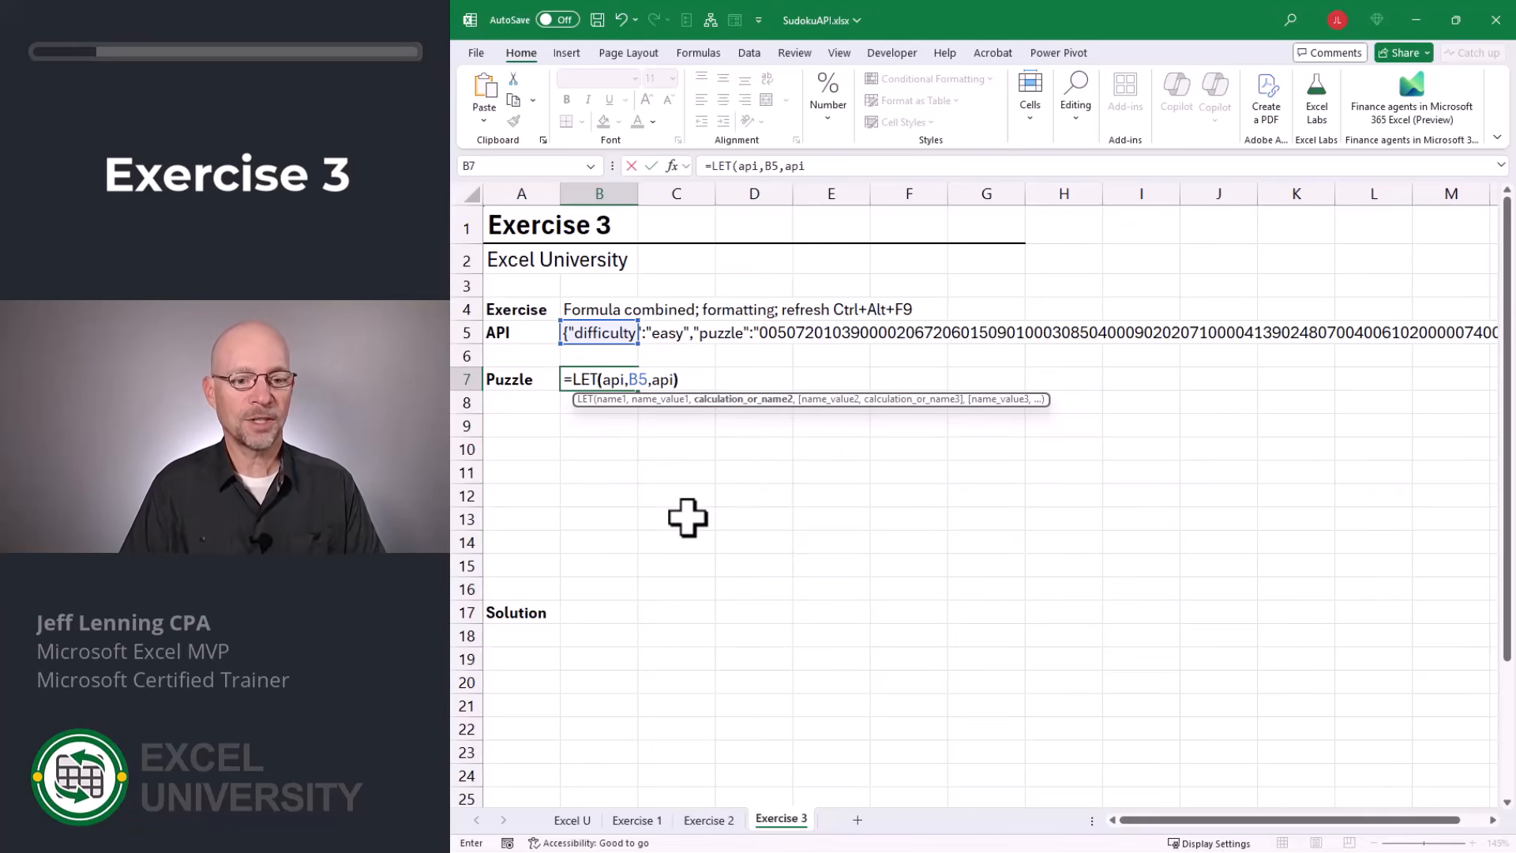
pyautogui.press('Return')
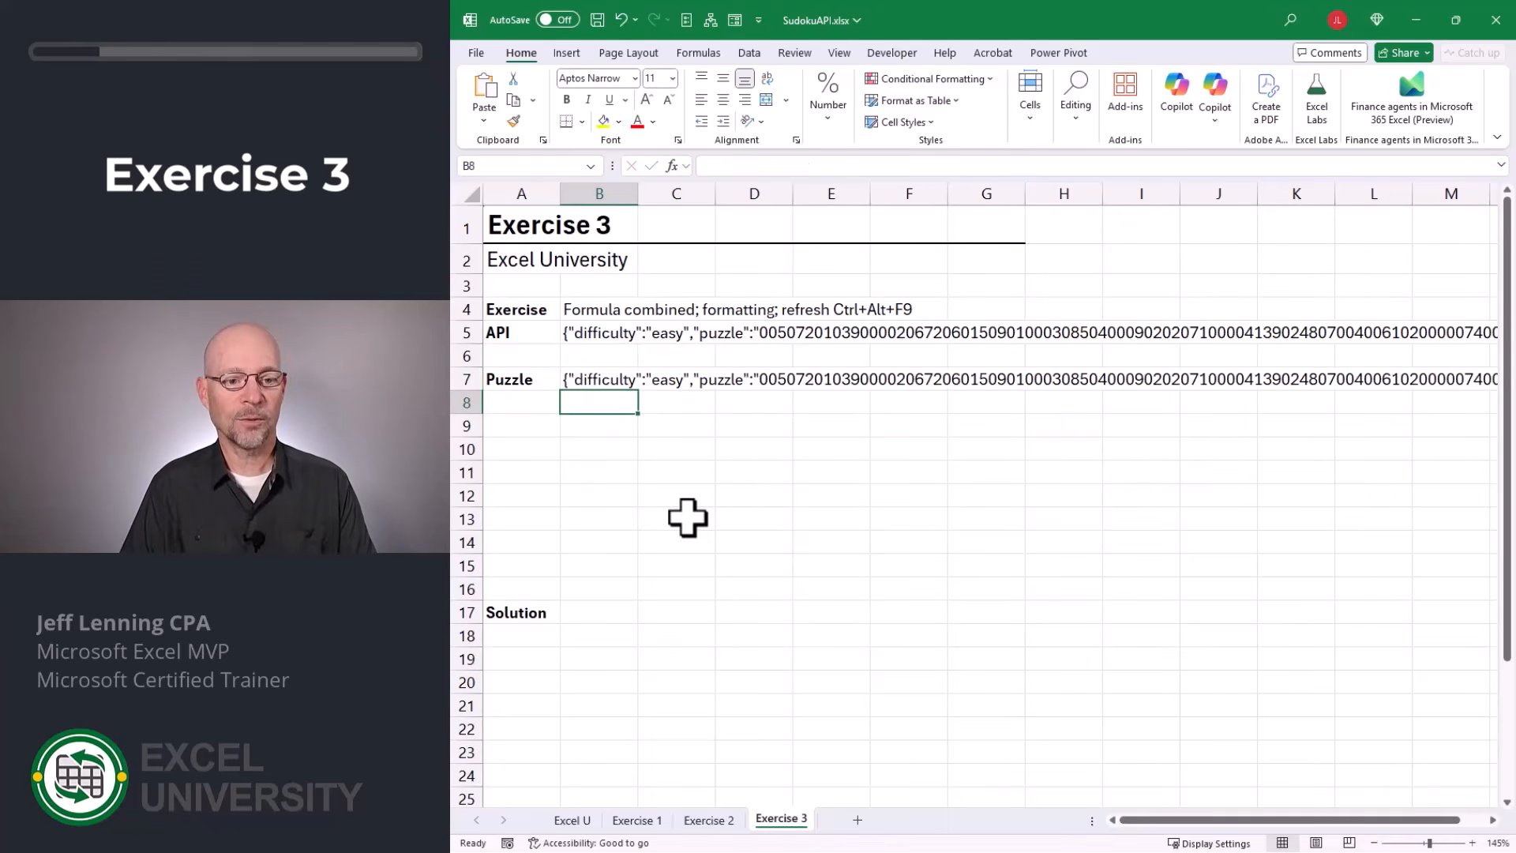
# Remove the final api argument and closing parenthesis from B7's LET formula and begin a new formula line.
pyautogui.press('Up')
pyautogui.press('F2')
pyautogui.press('BackSpace')
pyautogui.press('BackSpace')
pyautogui.press('BackSpace')
pyautogui.press('BackSpace')
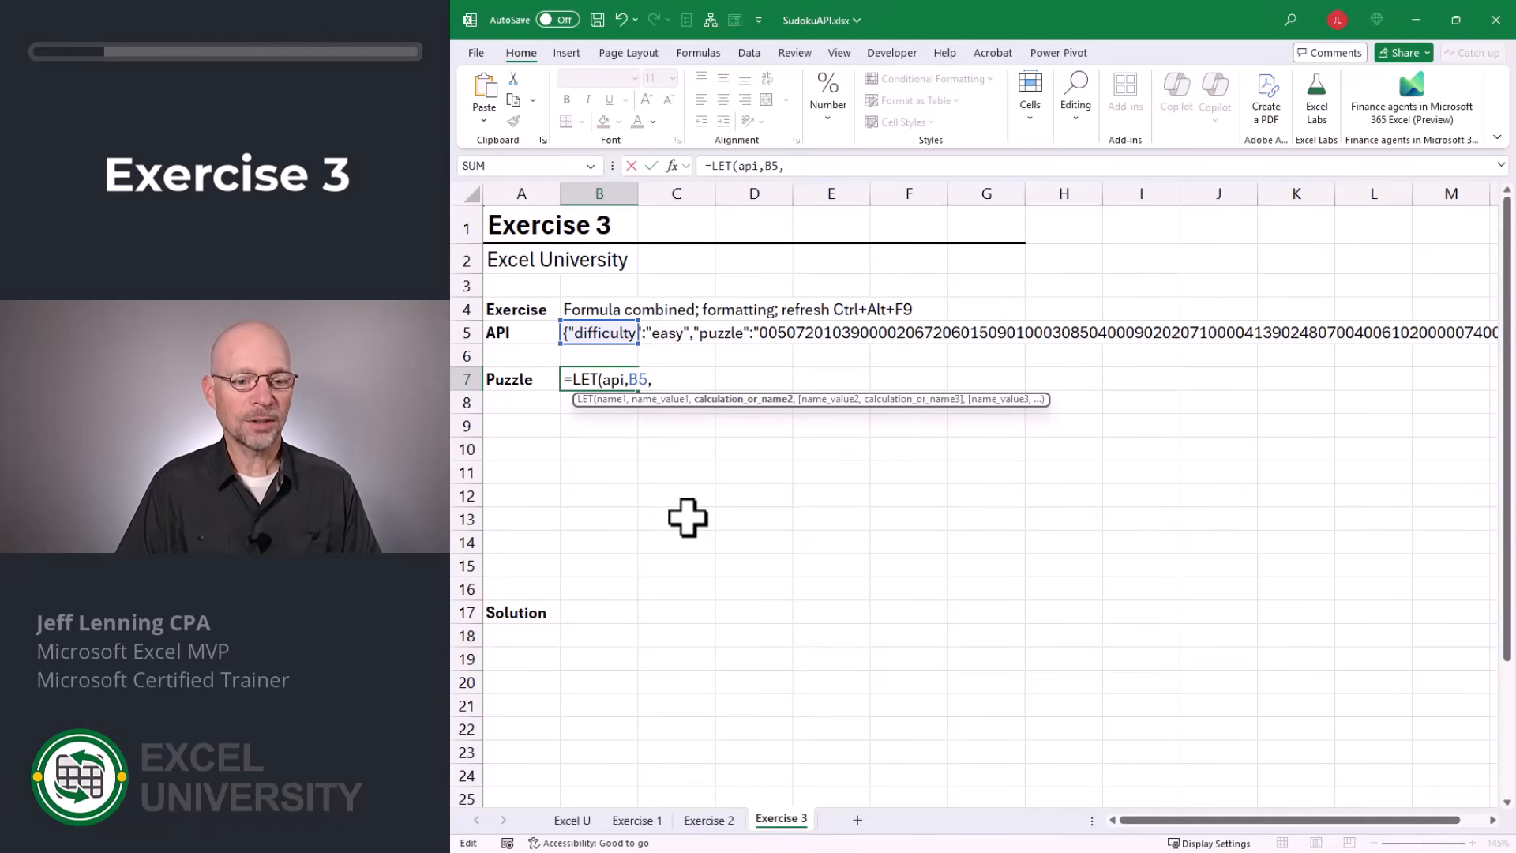
pyautogui.hotkey('alt', 'Return')
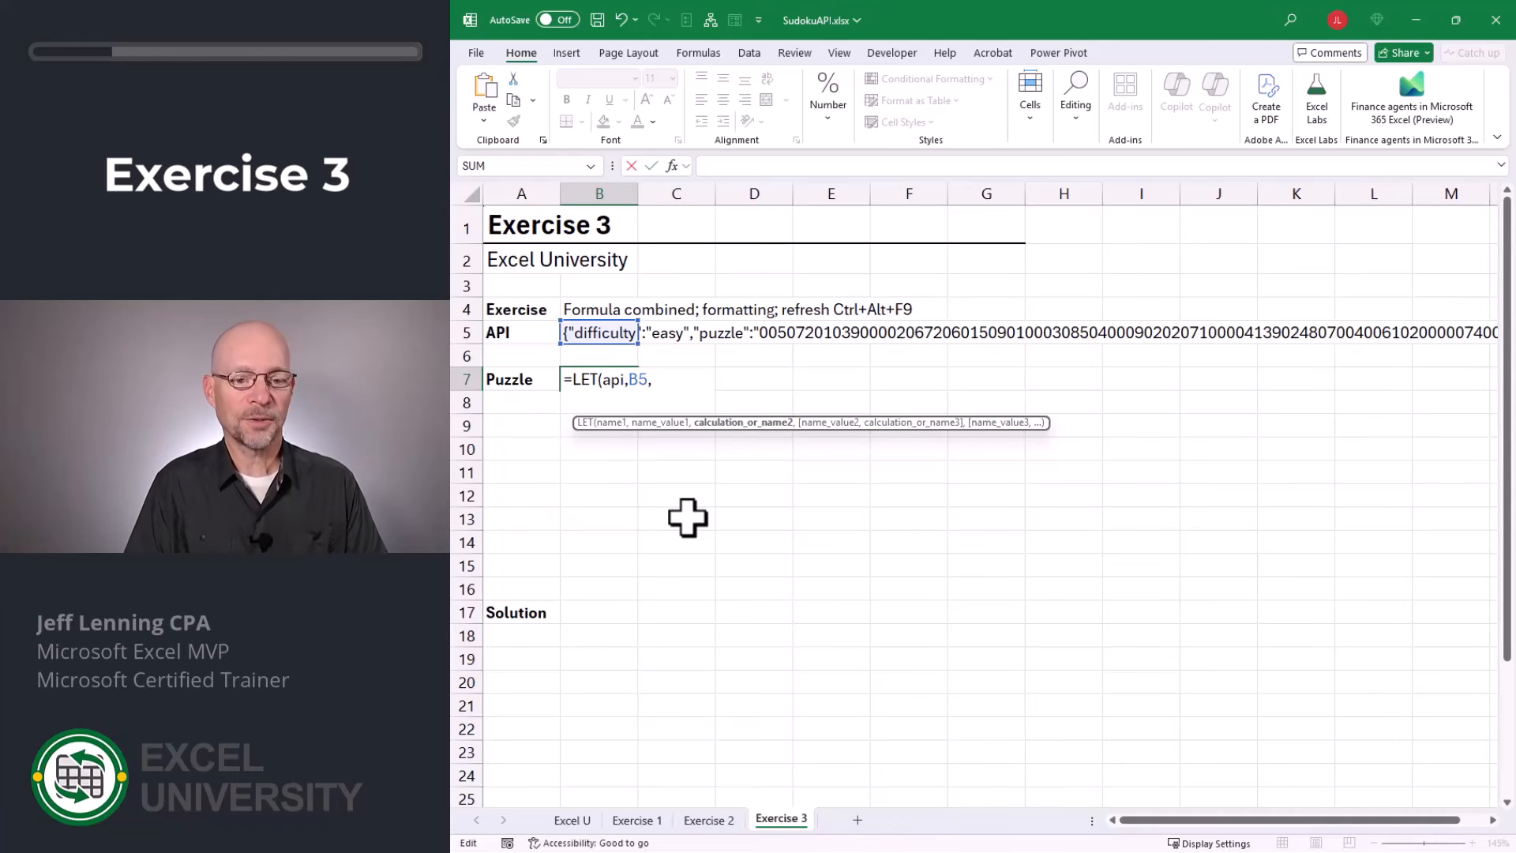
# Define a start variable on the second line of B7's LET formula as FIND("puzzle",api,1)+9, ending with a comma.
pyautogui.write('start,')
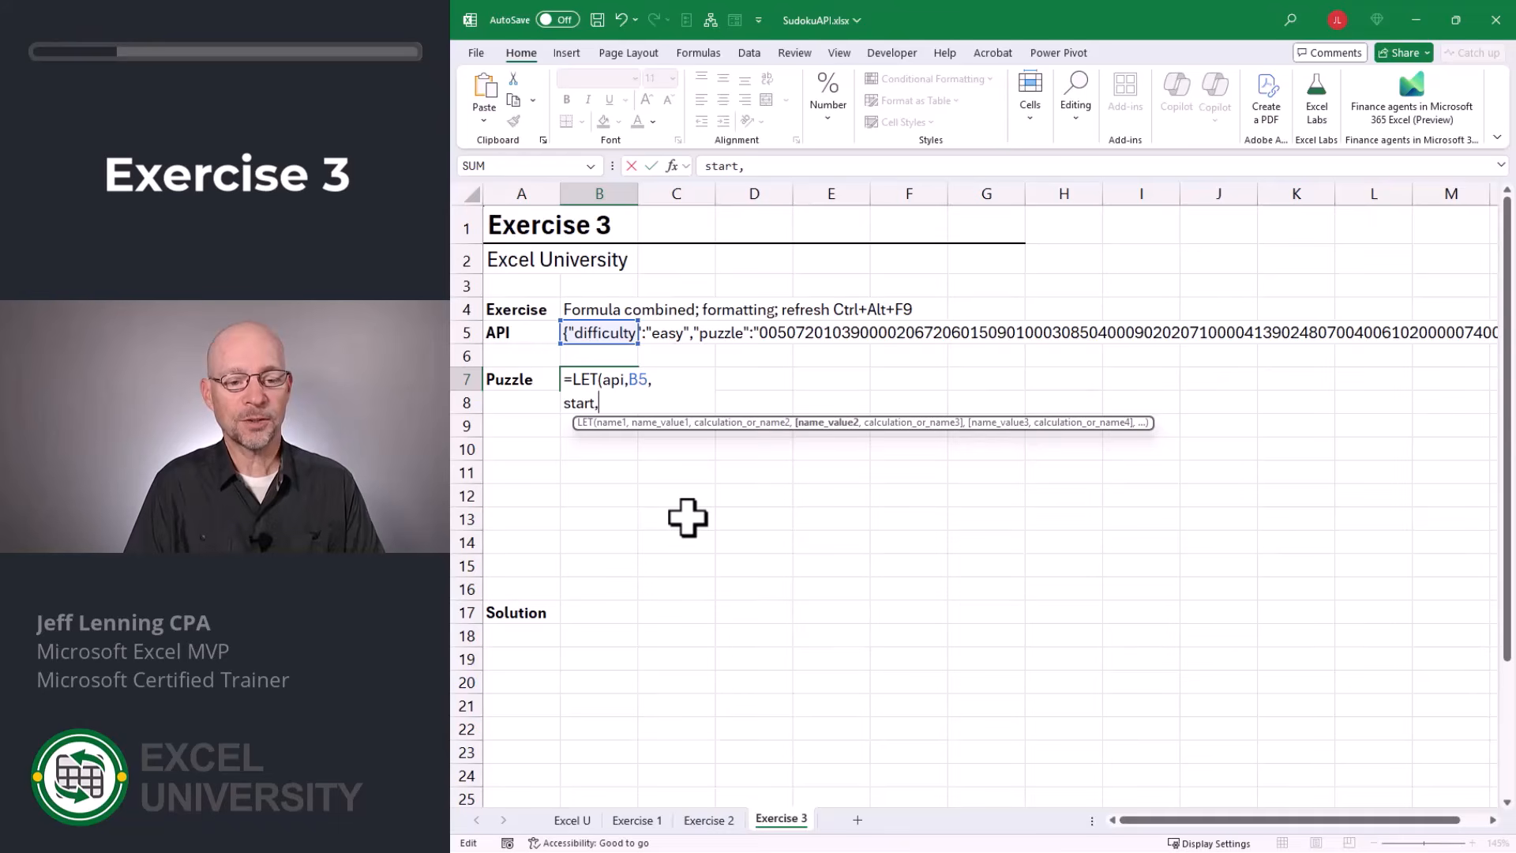
pyautogui.write('fin')
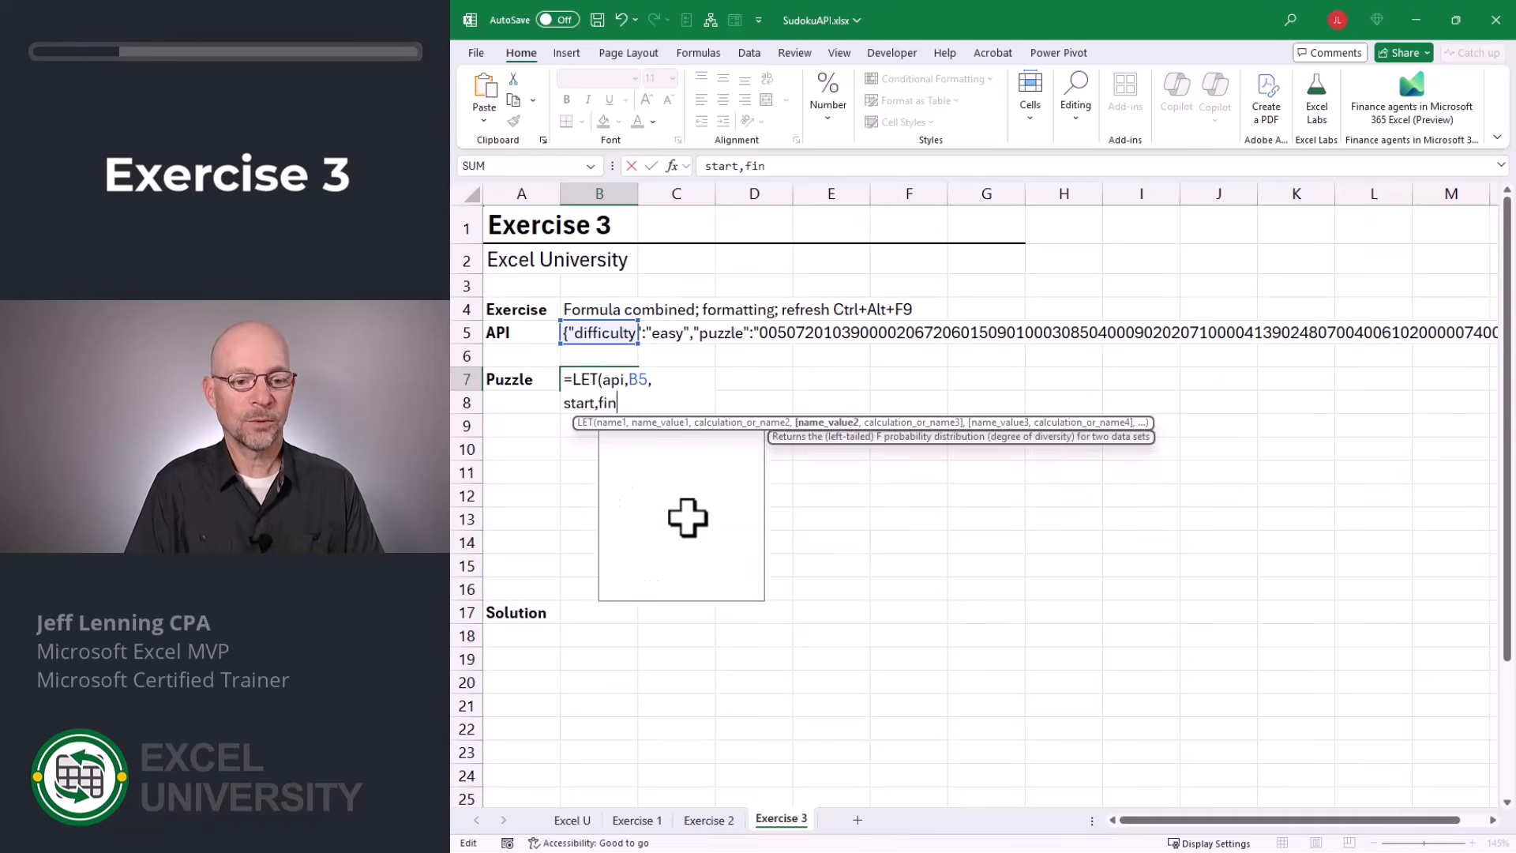
pyautogui.press('Tab')
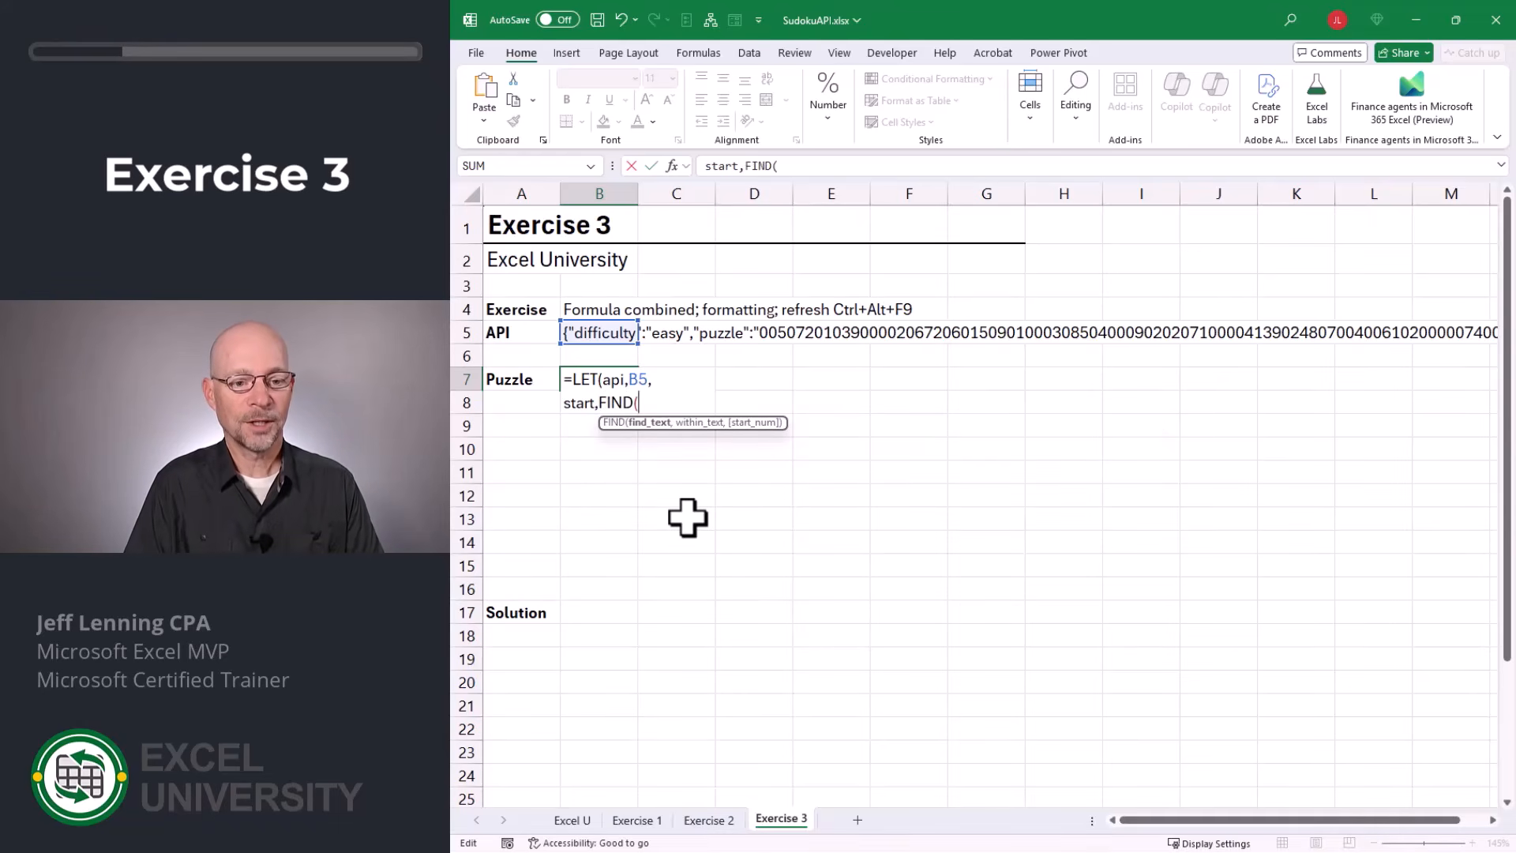
pyautogui.write('"puzzle",')
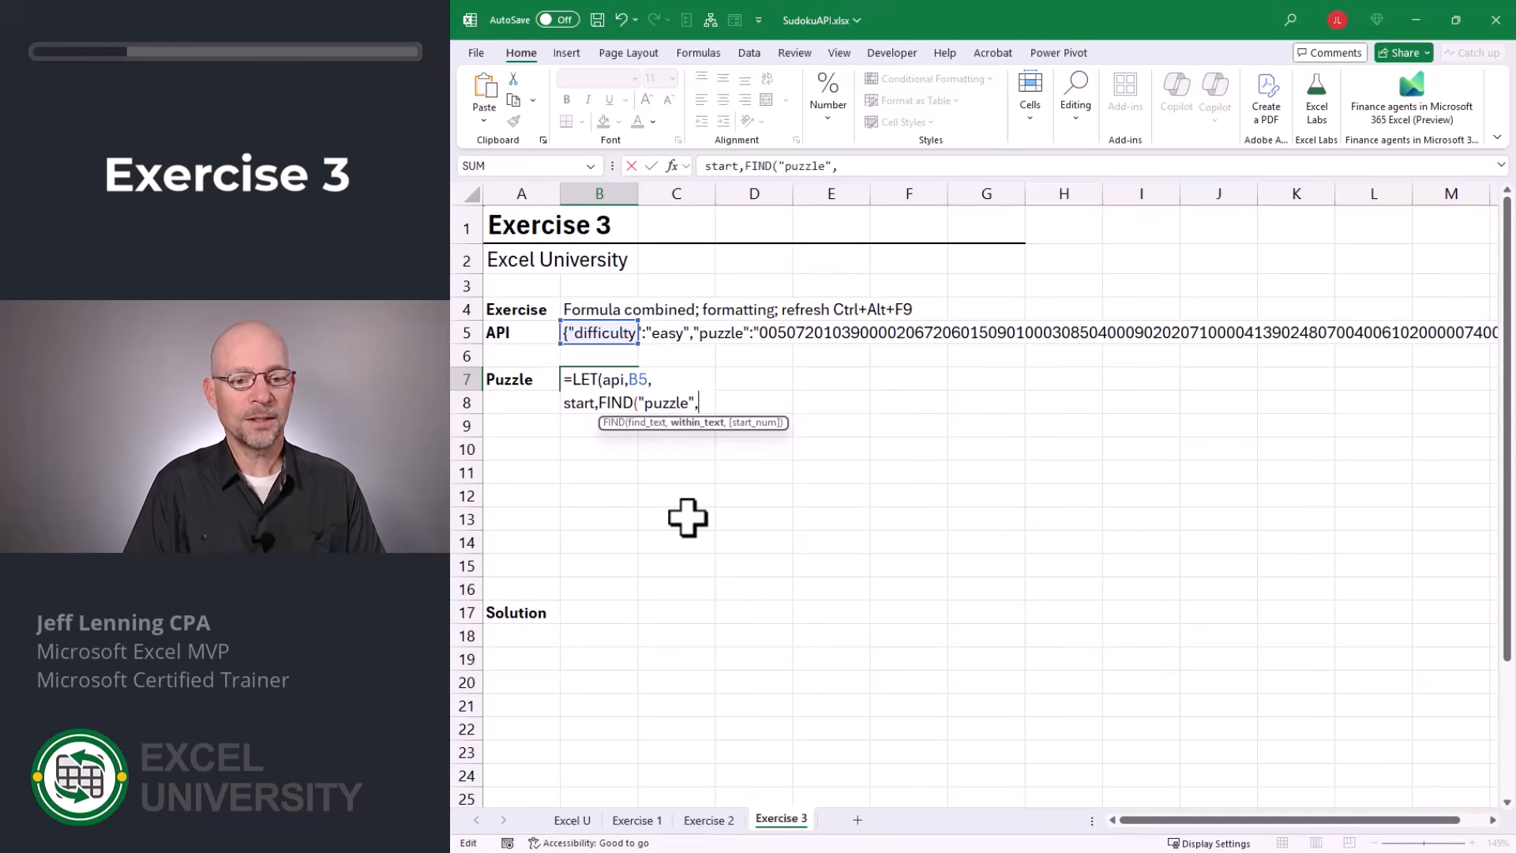
pyautogui.write('api,')
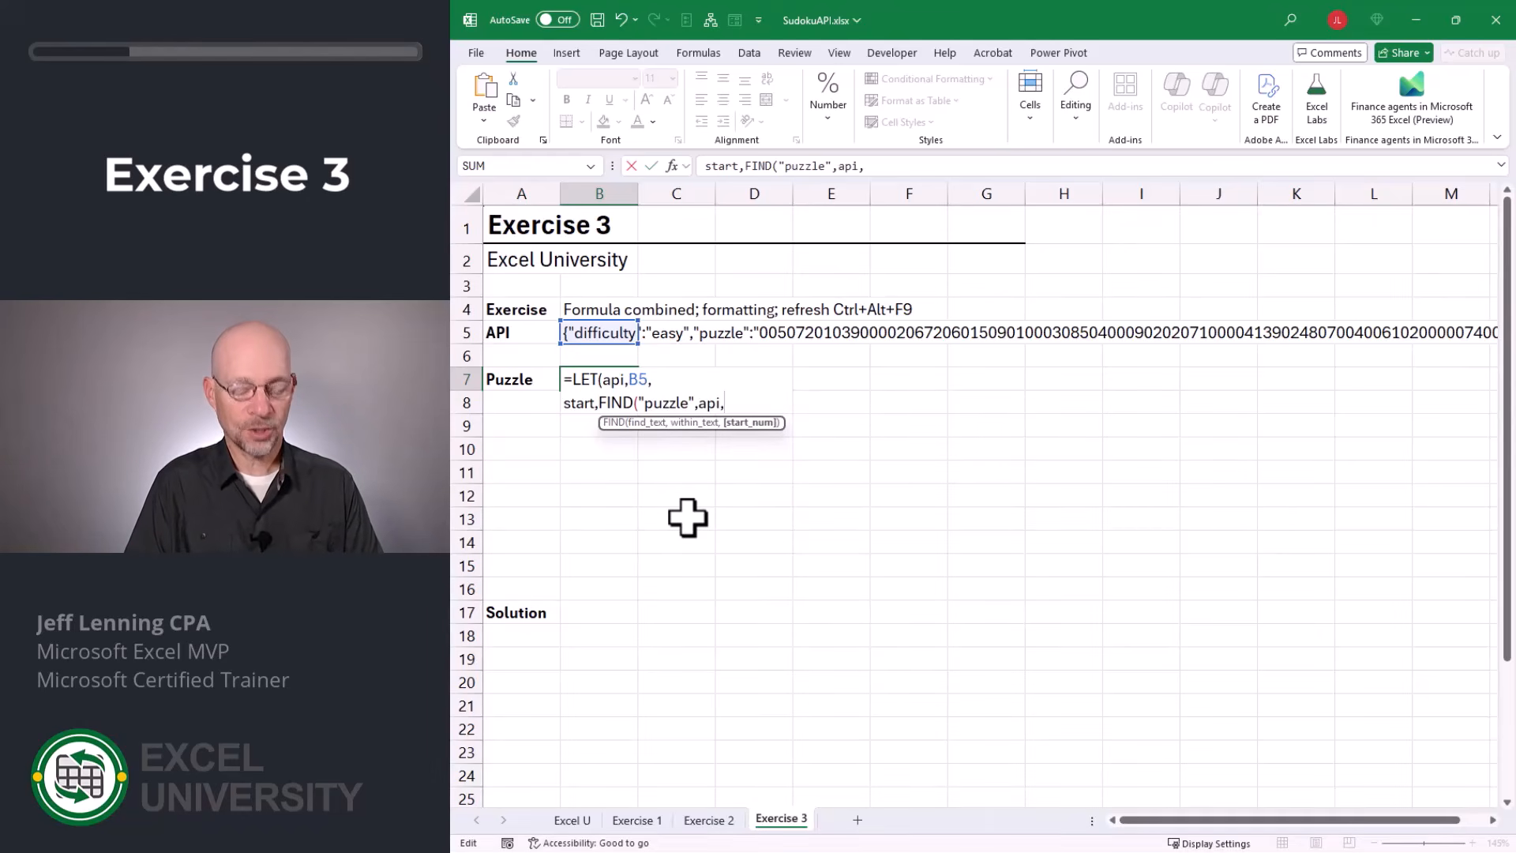
pyautogui.write('1')
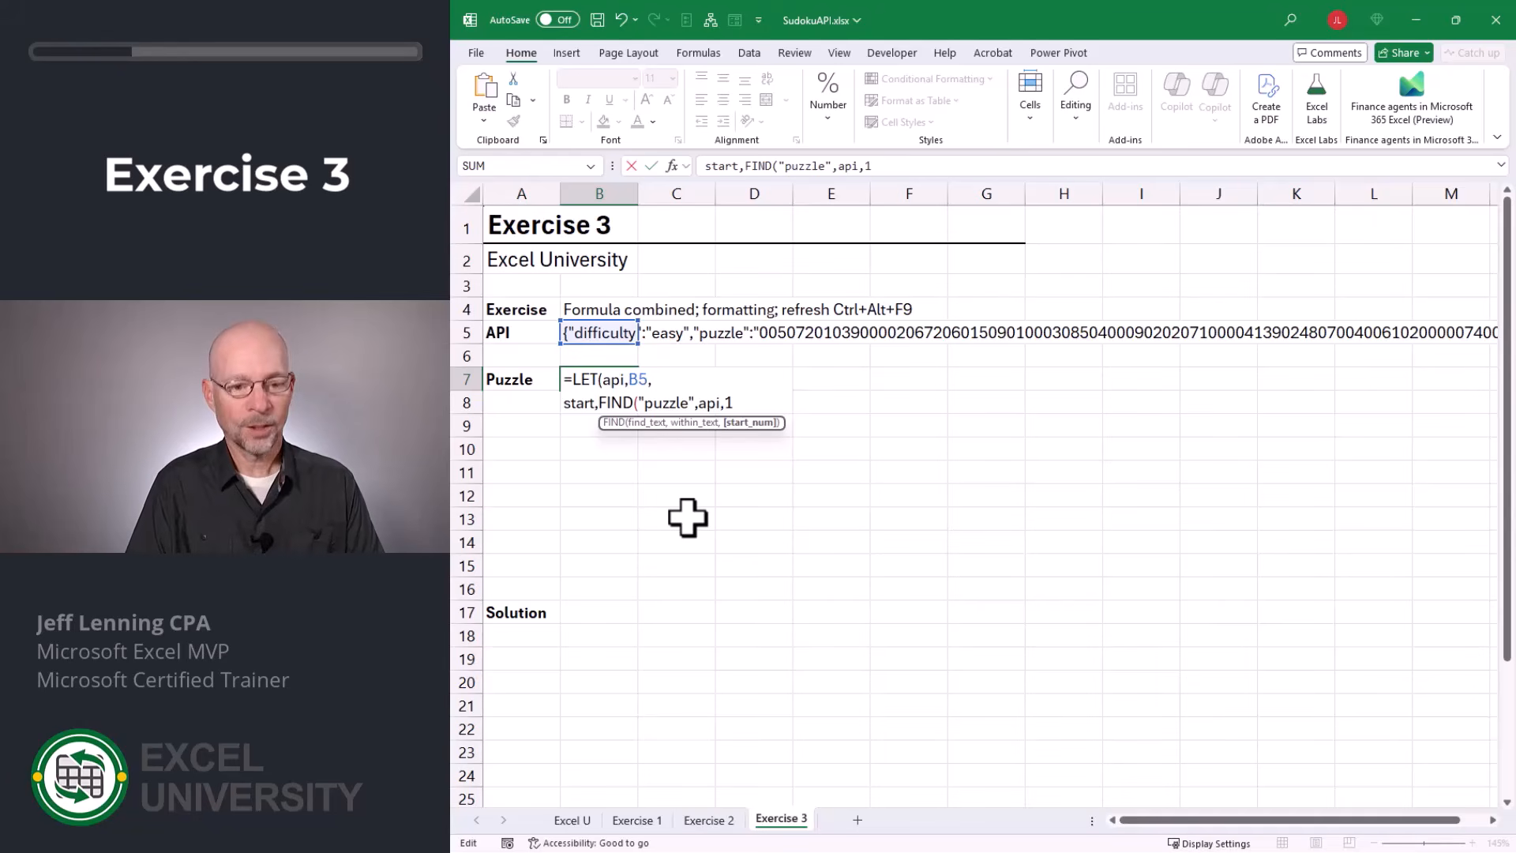
pyautogui.write(')')
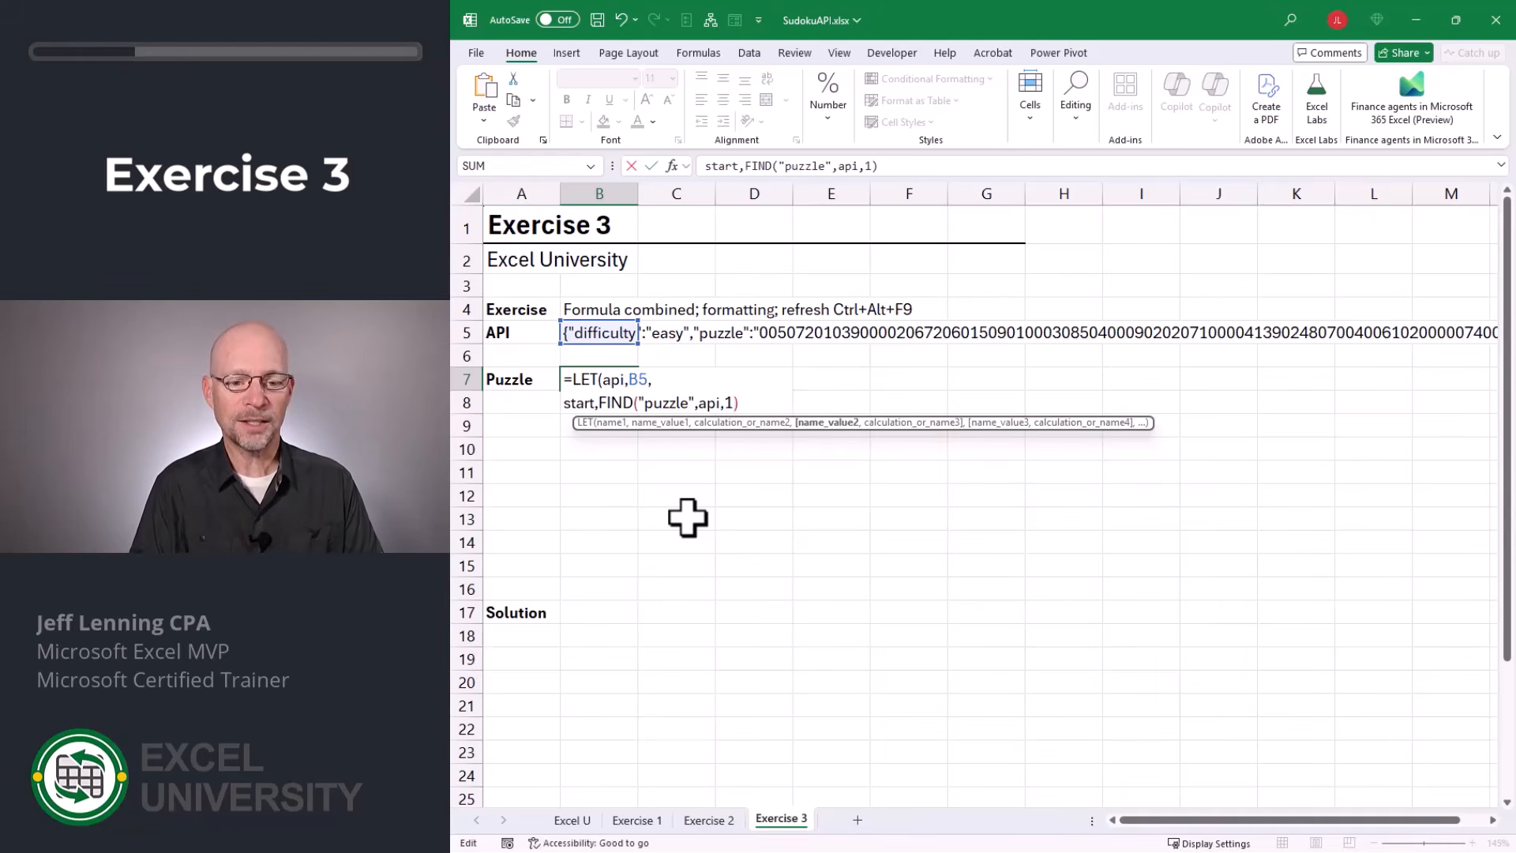
pyautogui.write('+9')
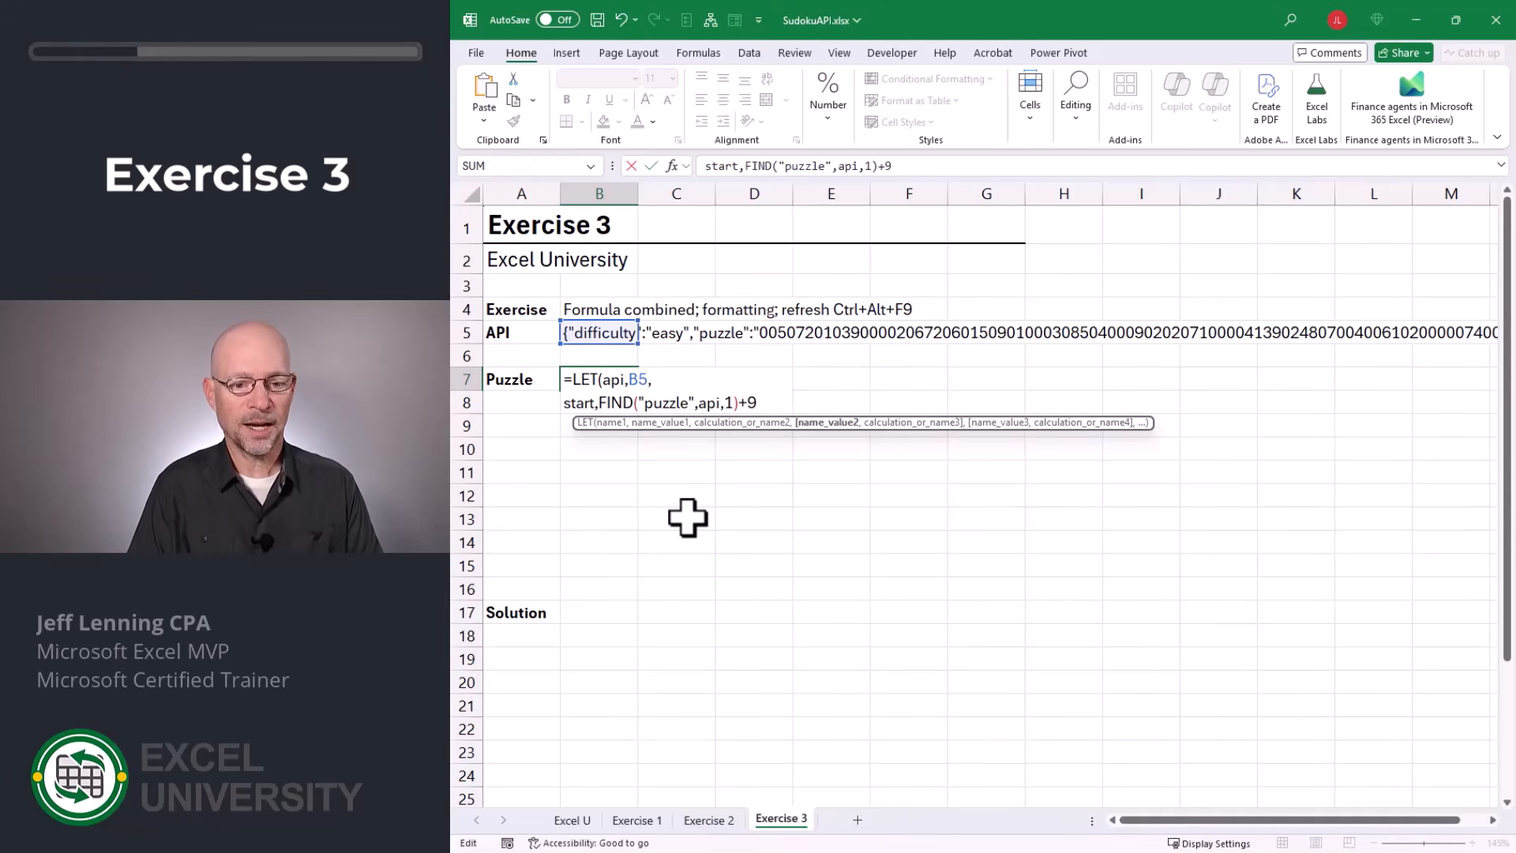
pyautogui.write(',')
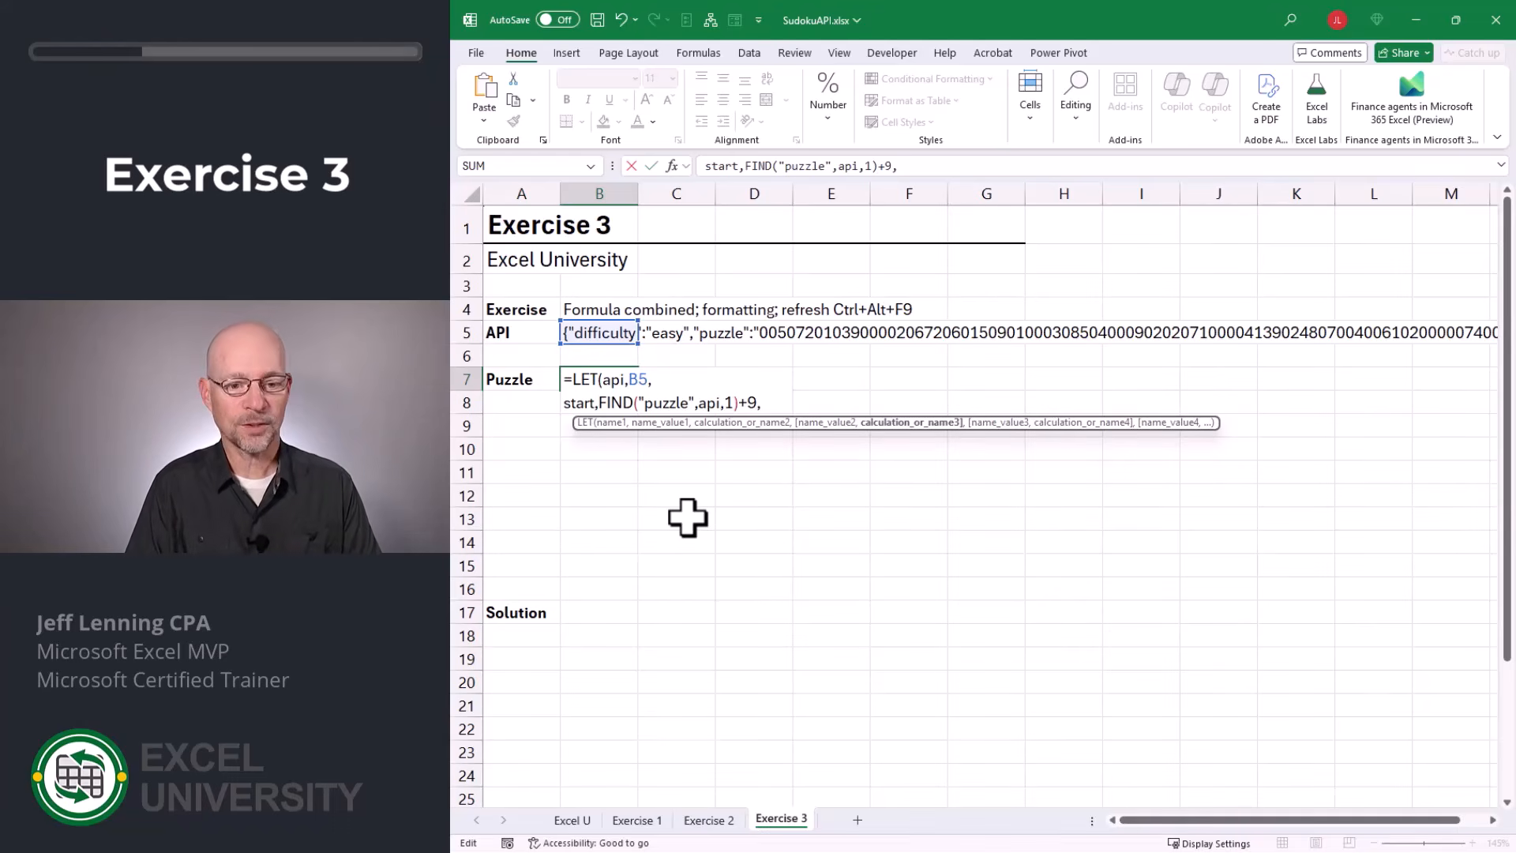
pyautogui.write('start')
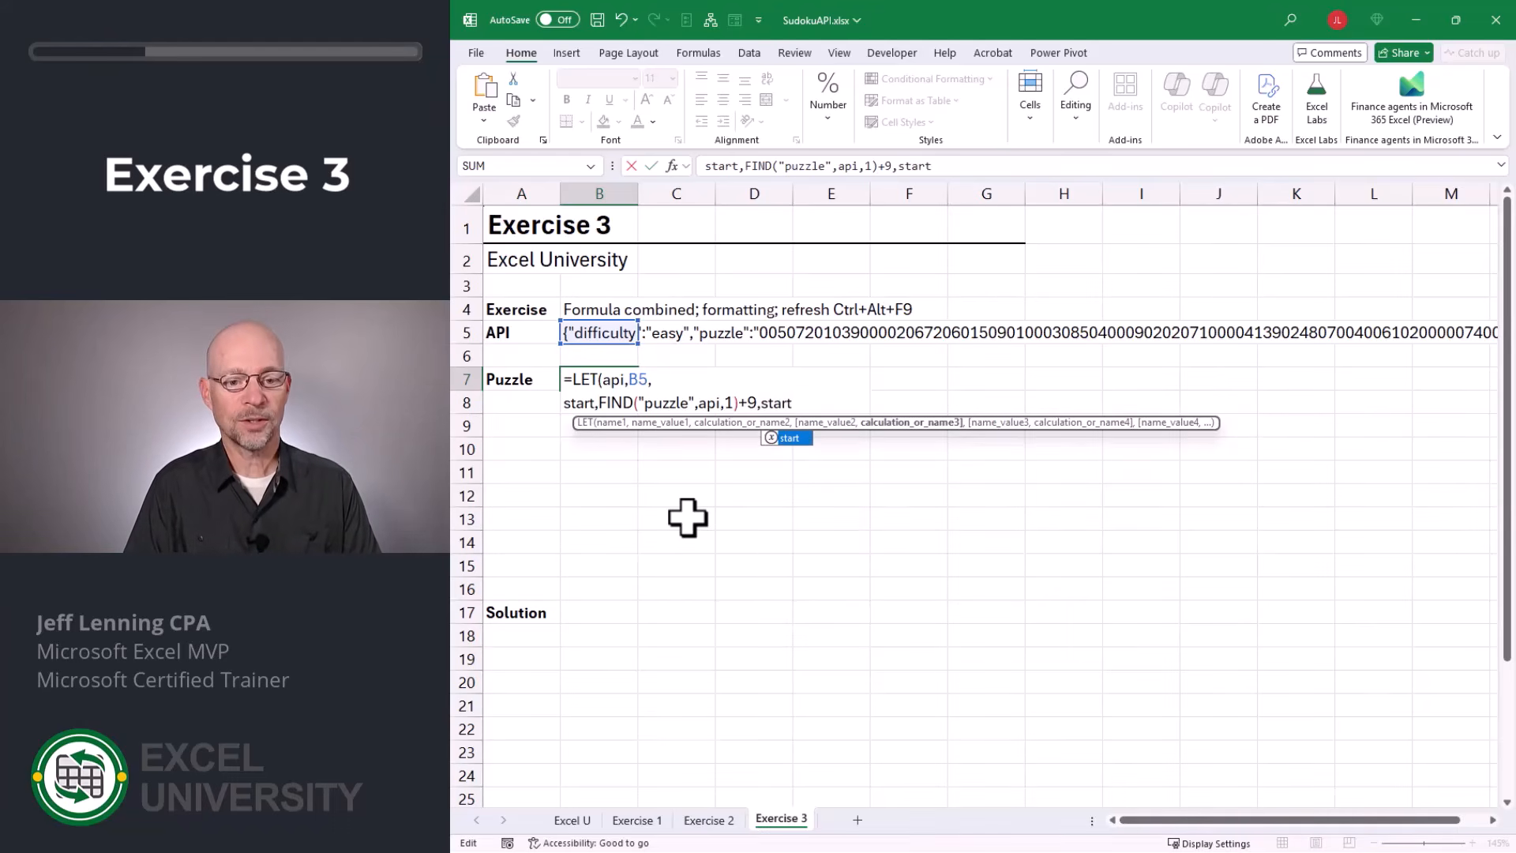
# Return start as the final result of B7's LET formula, close the parenthesis and enter the formula.
pyautogui.press('Tab')
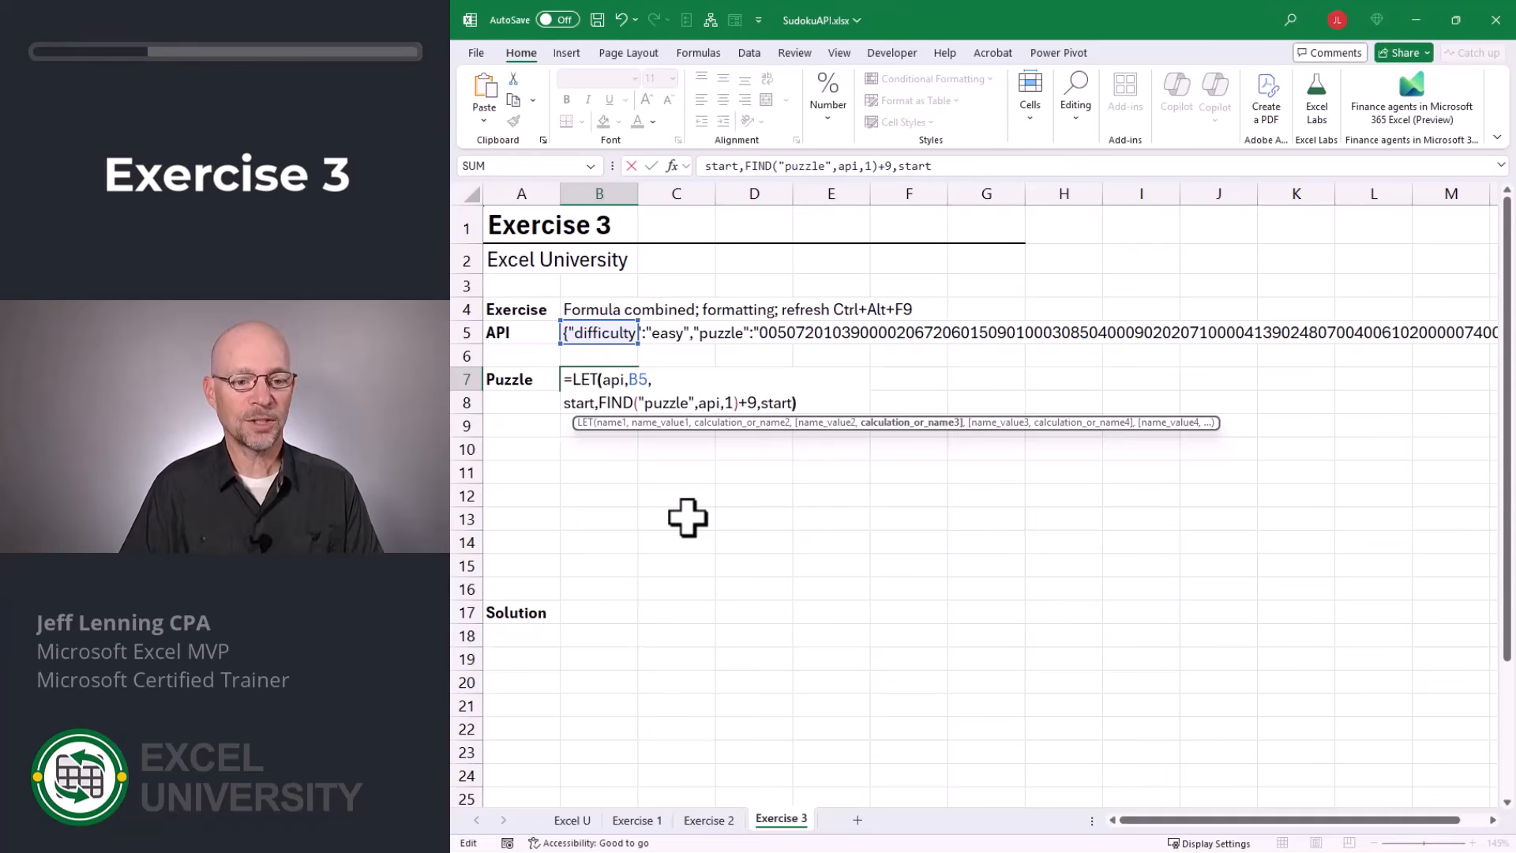
pyautogui.press('Return')
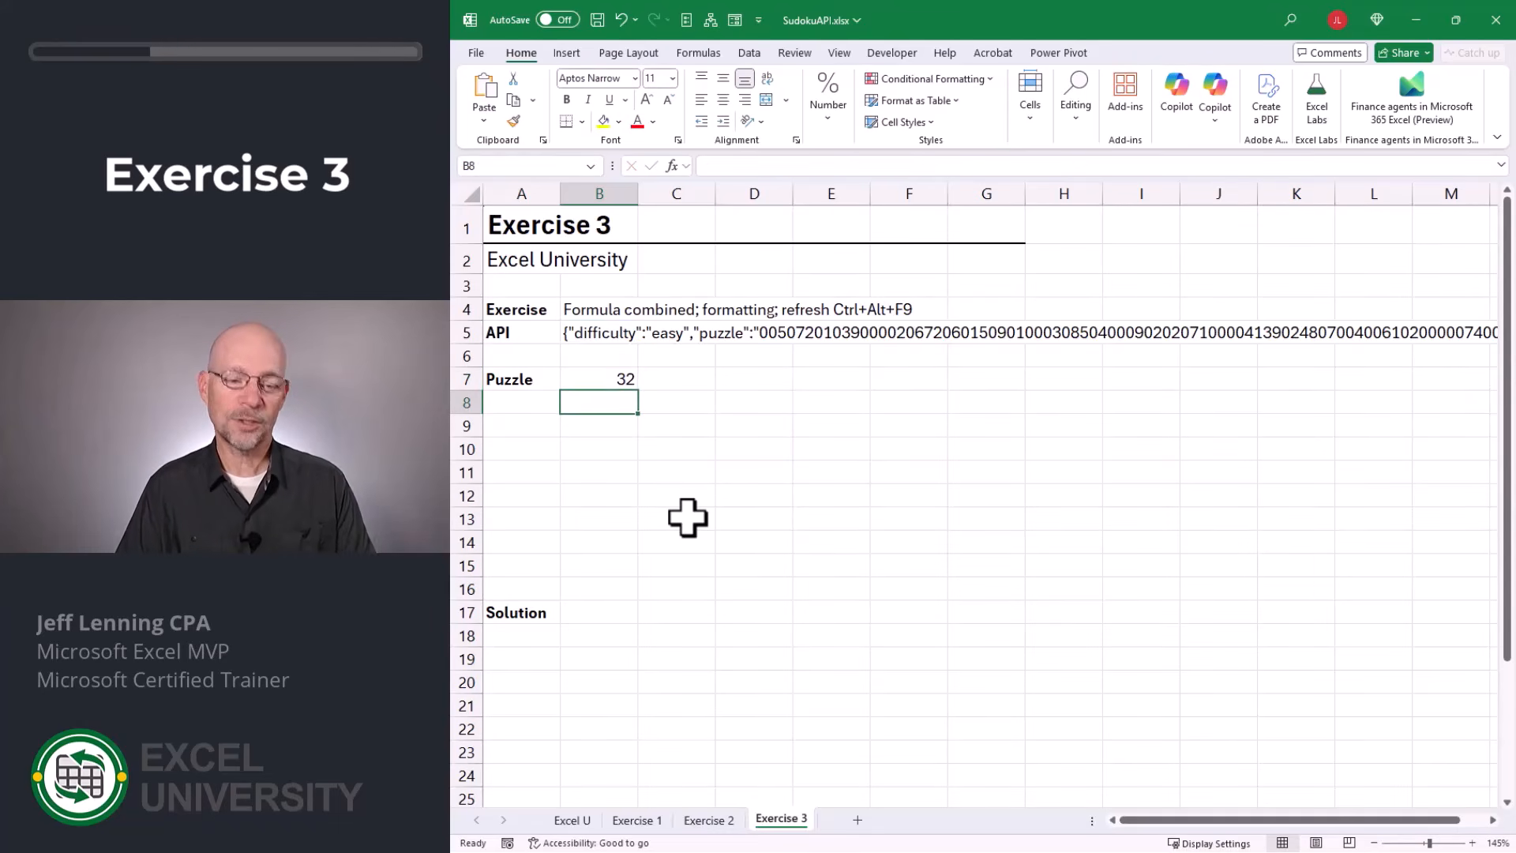
# Remove the final start argument and closing parenthesis from B7's LET formula and begin a third formula line.
pyautogui.press('Up')
pyautogui.press('F2')
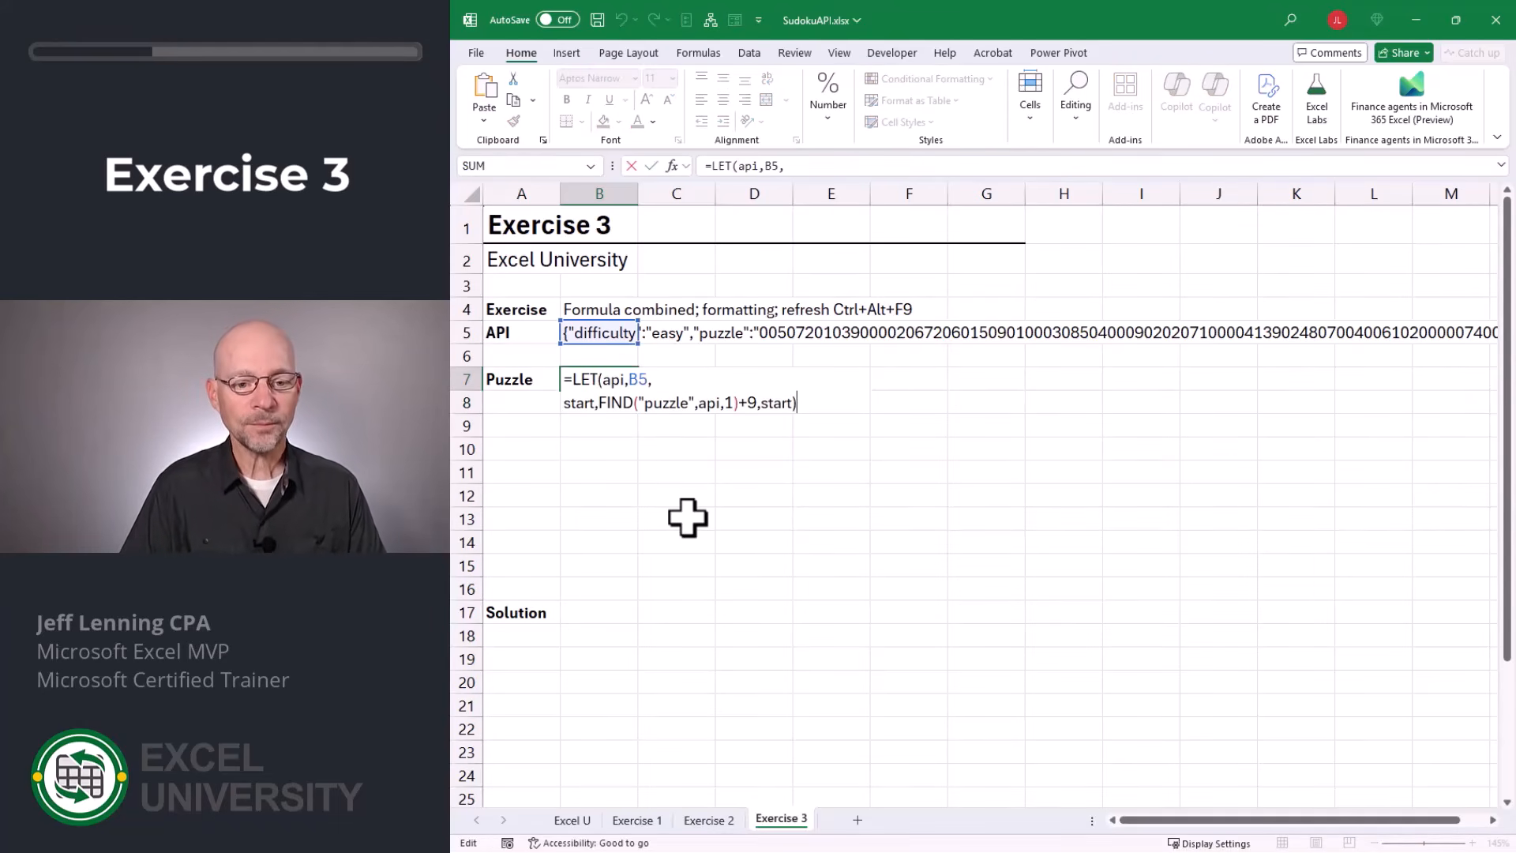
pyautogui.press('BackSpace')
pyautogui.press('BackSpace')
pyautogui.press('BackSpace')
pyautogui.press('BackSpace')
pyautogui.press('BackSpace')
pyautogui.press('BackSpace')
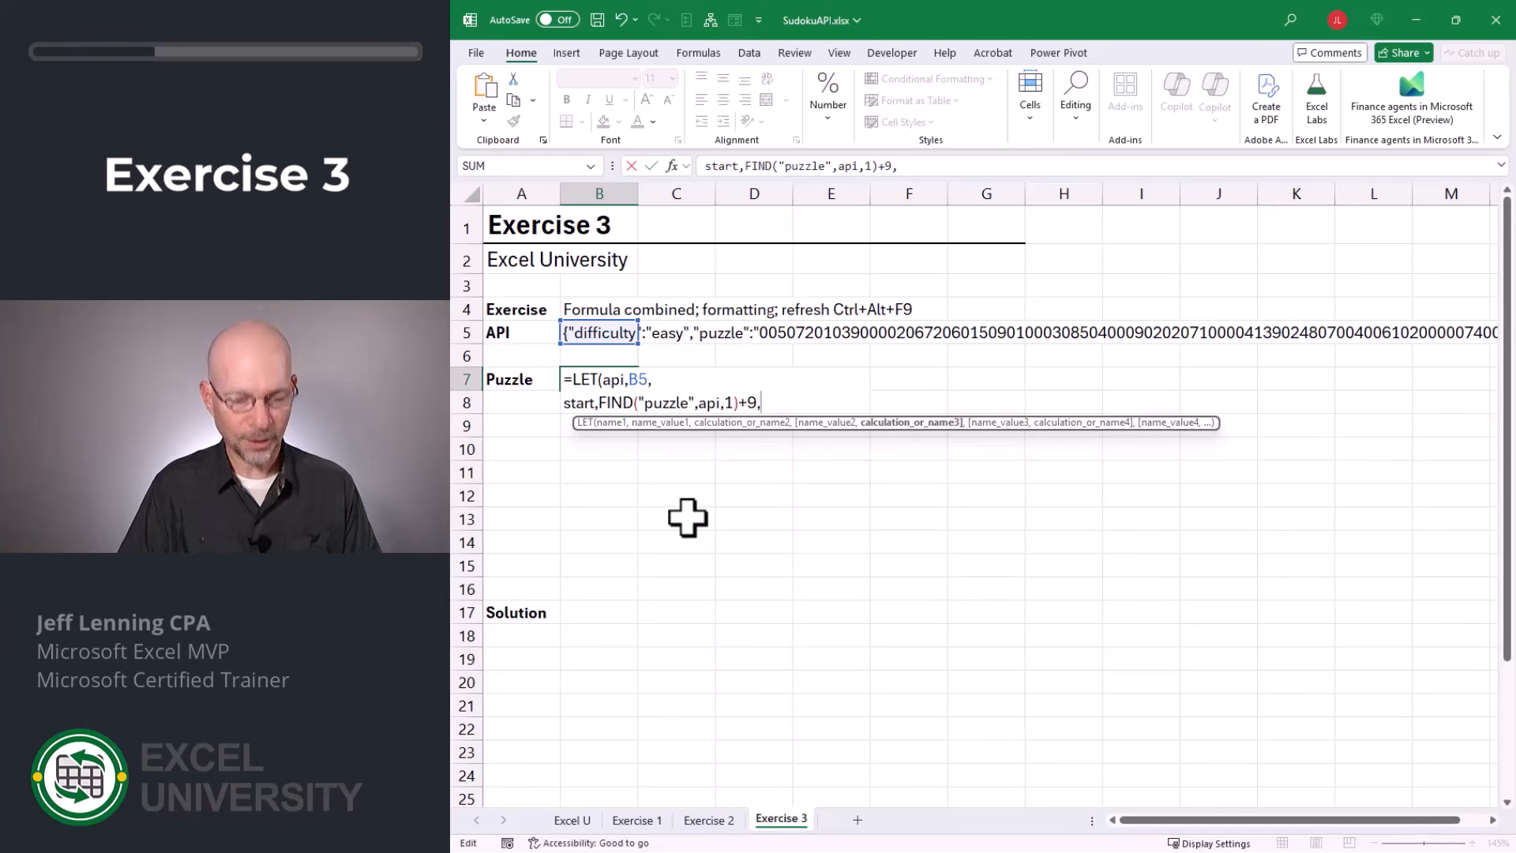
pyautogui.hotkey('alt', 'Return')
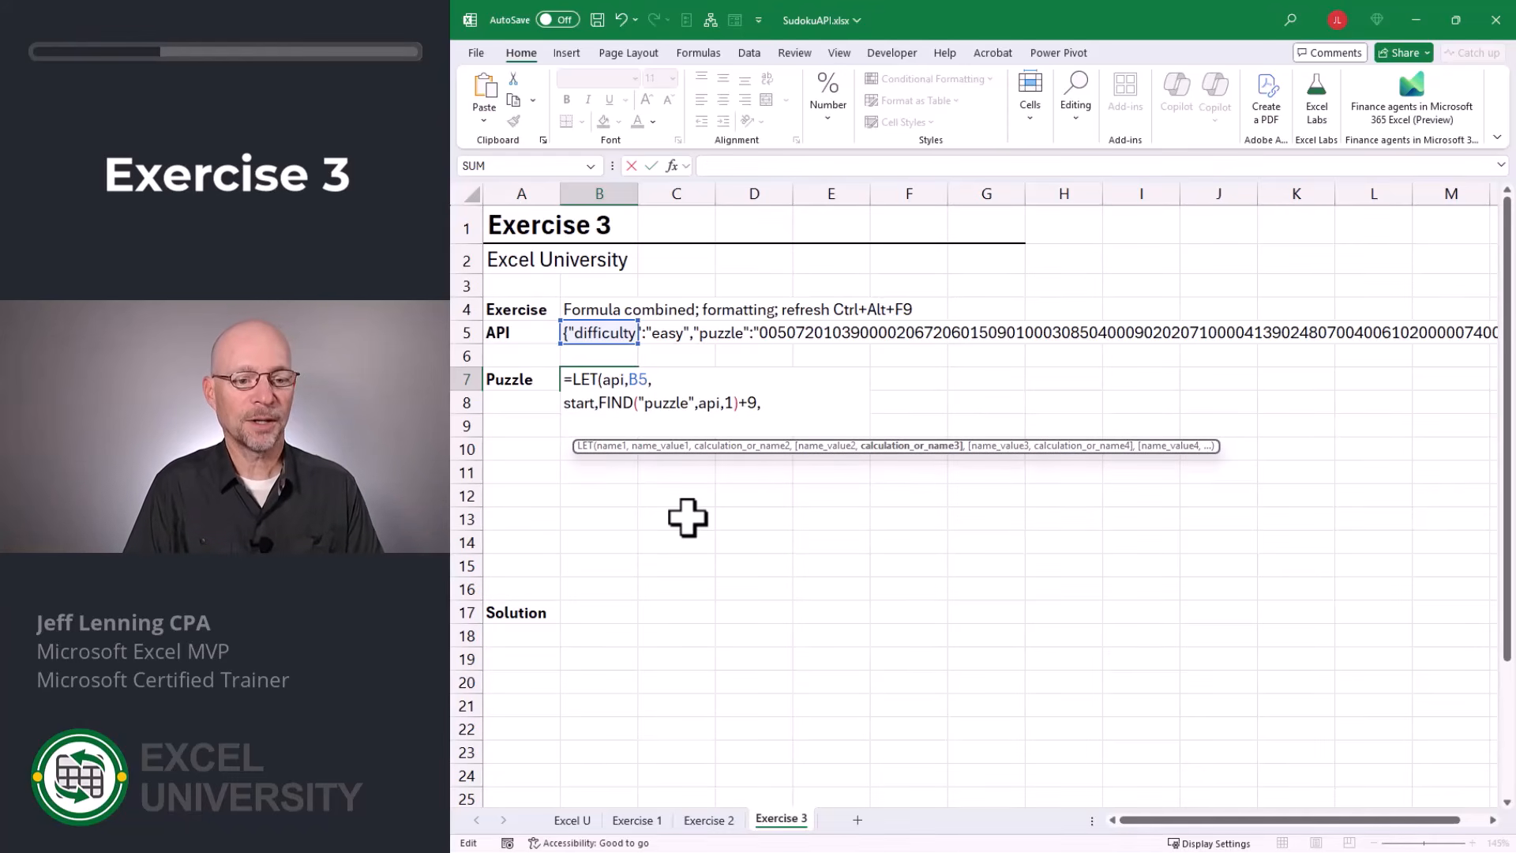
# Define a string variable as MID(api,start,81) on the third line of B7's LET formula and return string as its result.
pyautogui.write('string,')
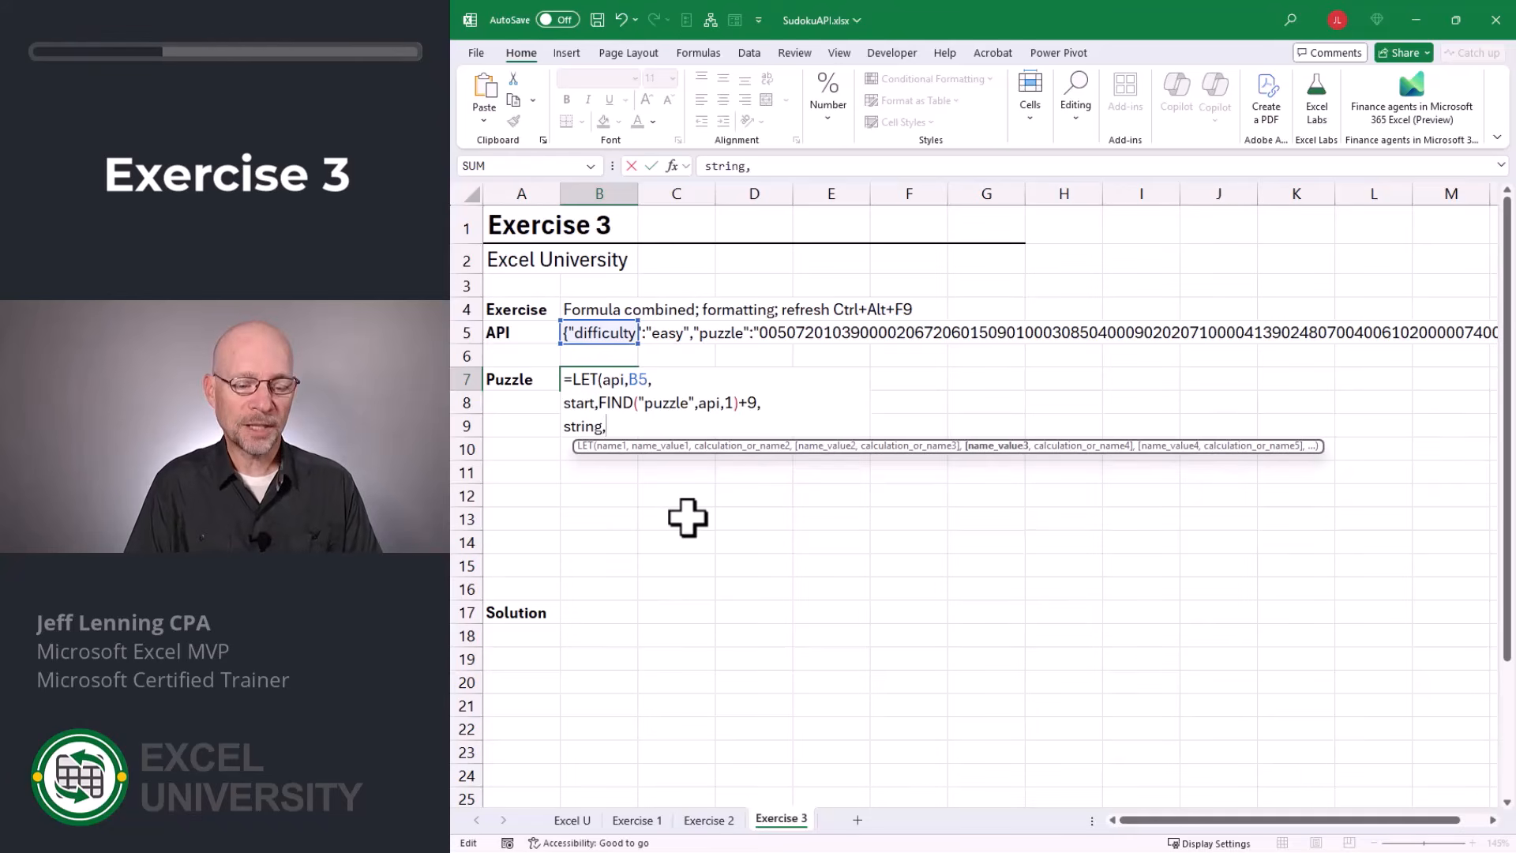
pyautogui.write('mid')
pyautogui.press('Tab')
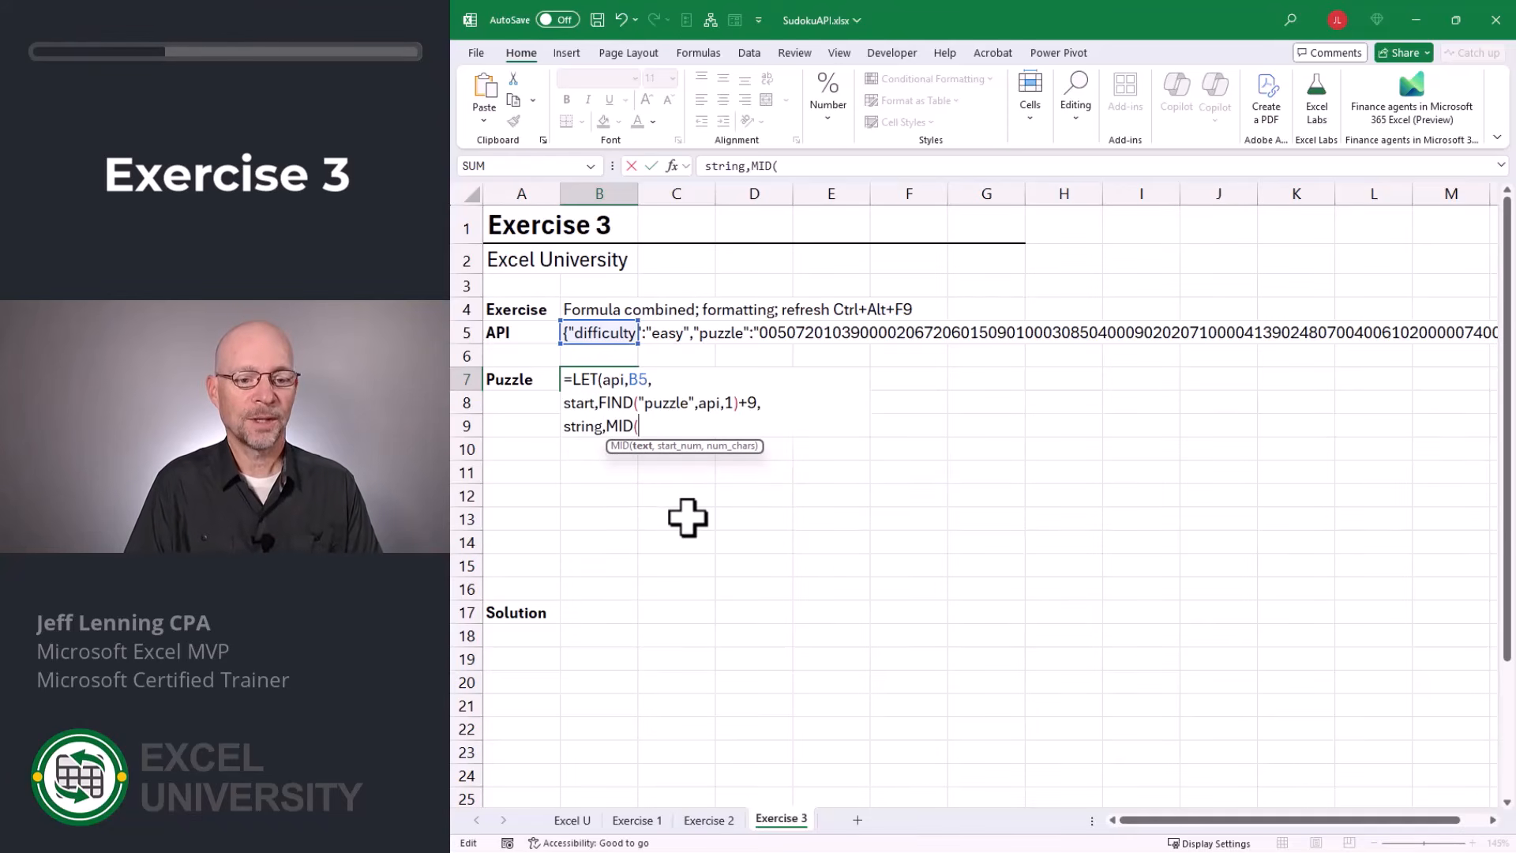
pyautogui.write('api')
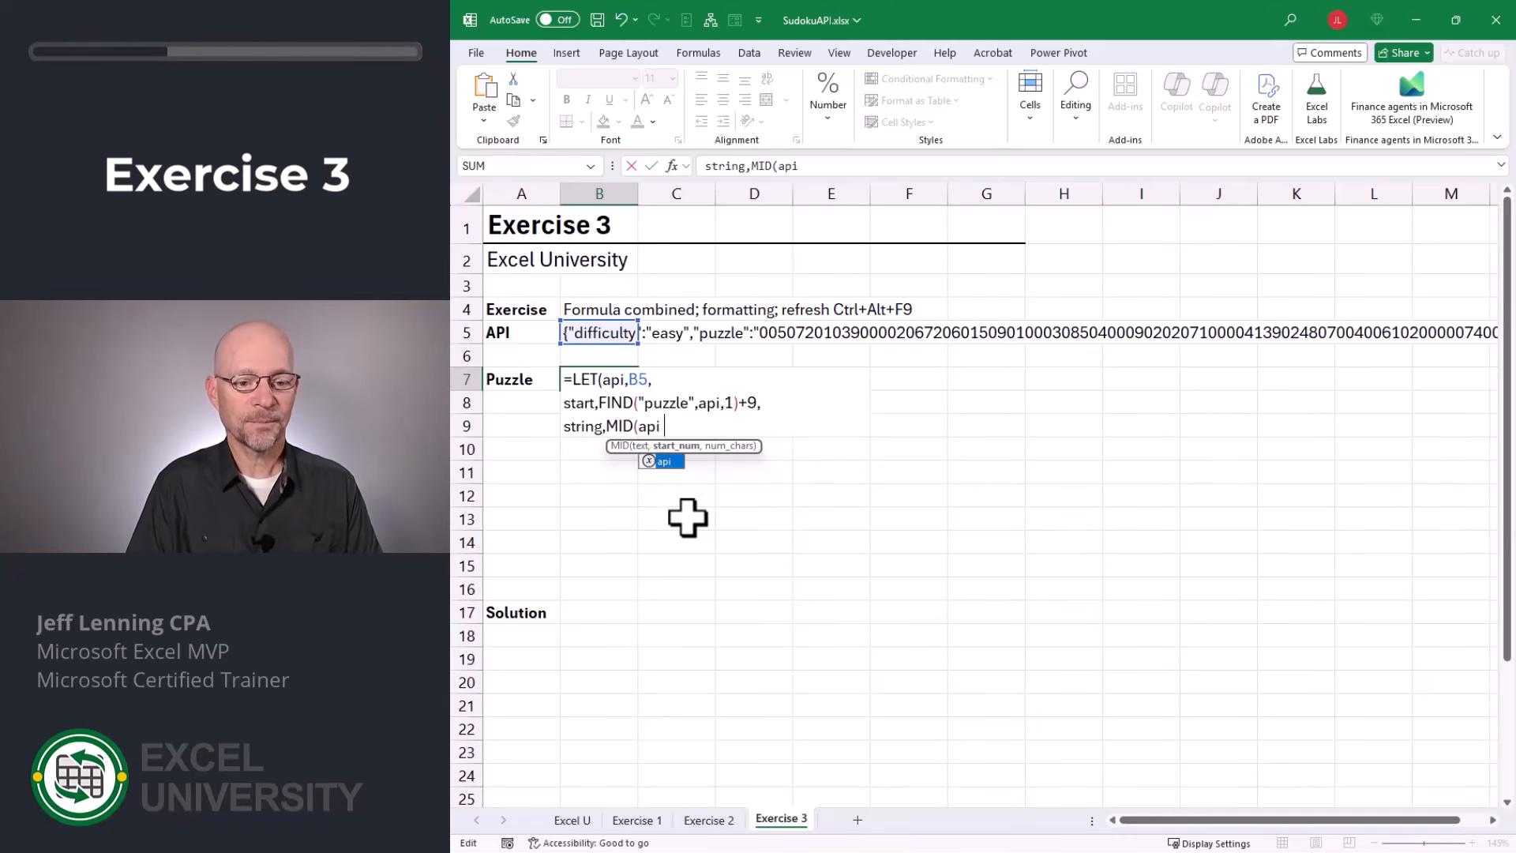
pyautogui.write(',st')
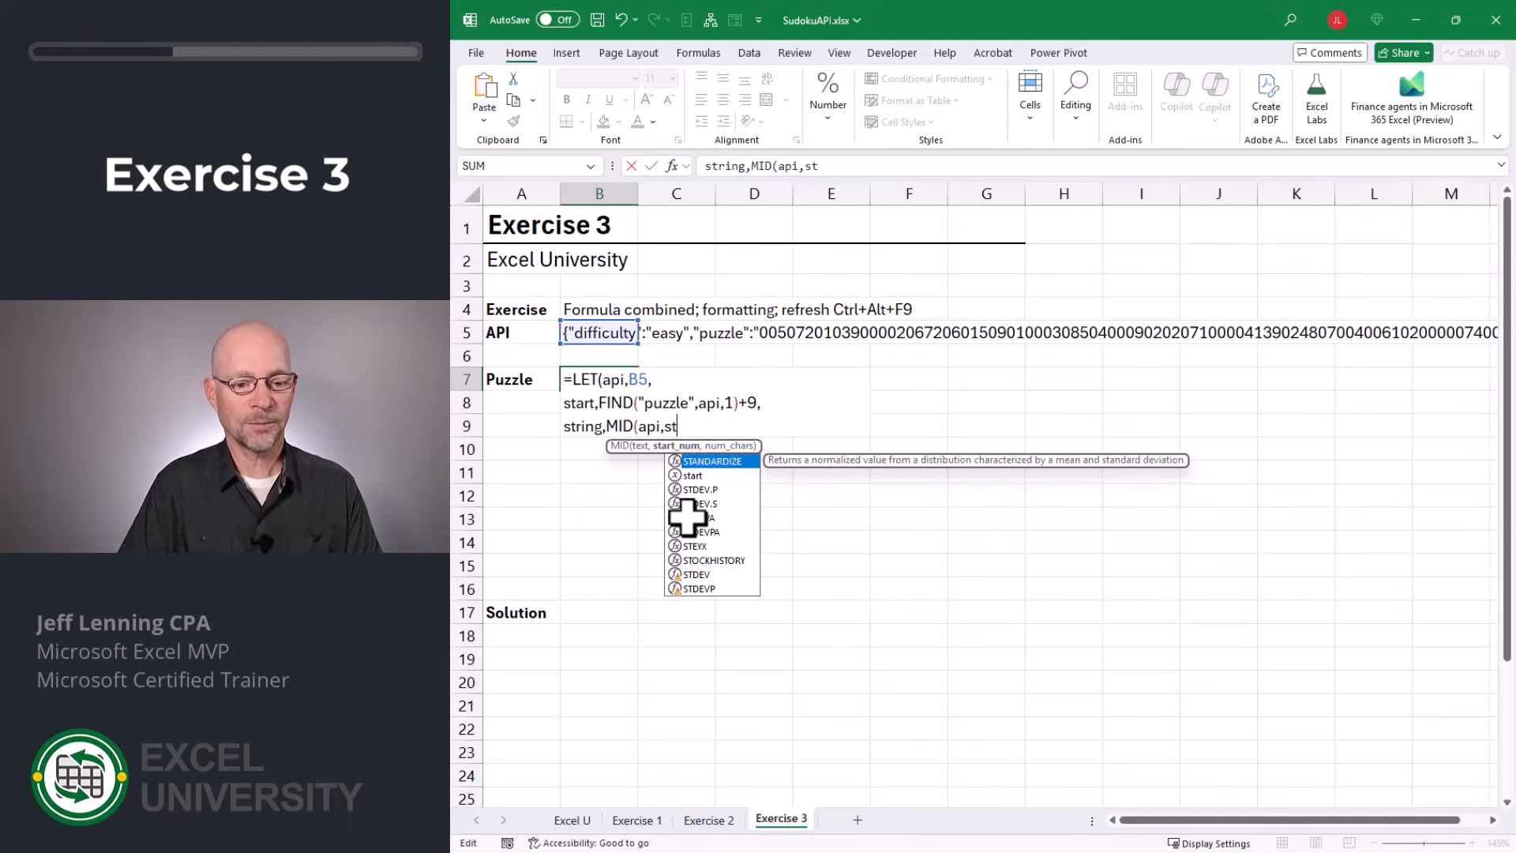
pyautogui.press('Down')
pyautogui.press('Tab')
pyautogui.write(',')
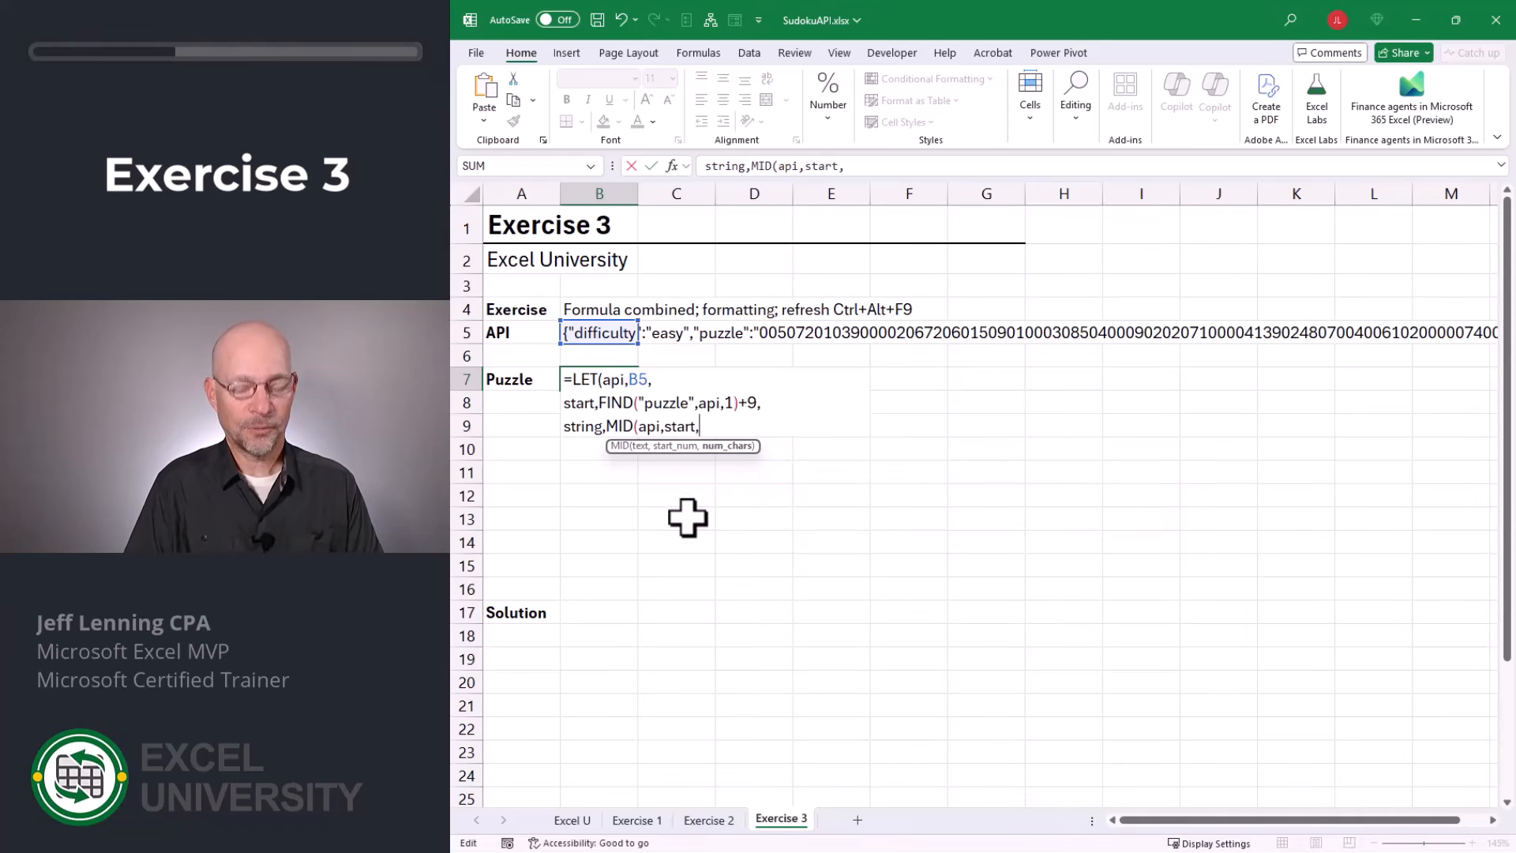
pyautogui.write('81')
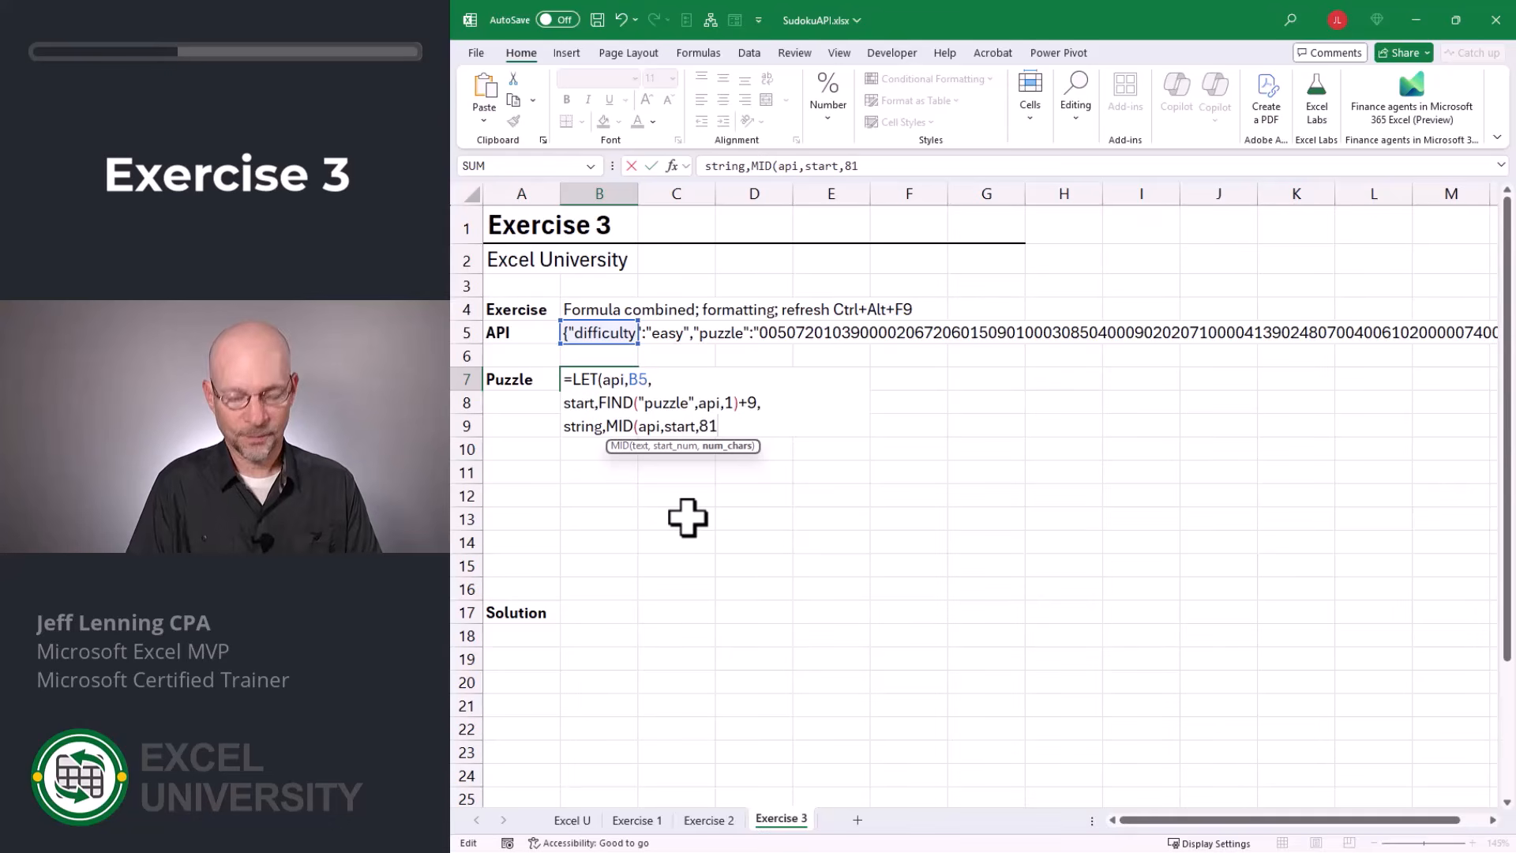
pyautogui.write('),')
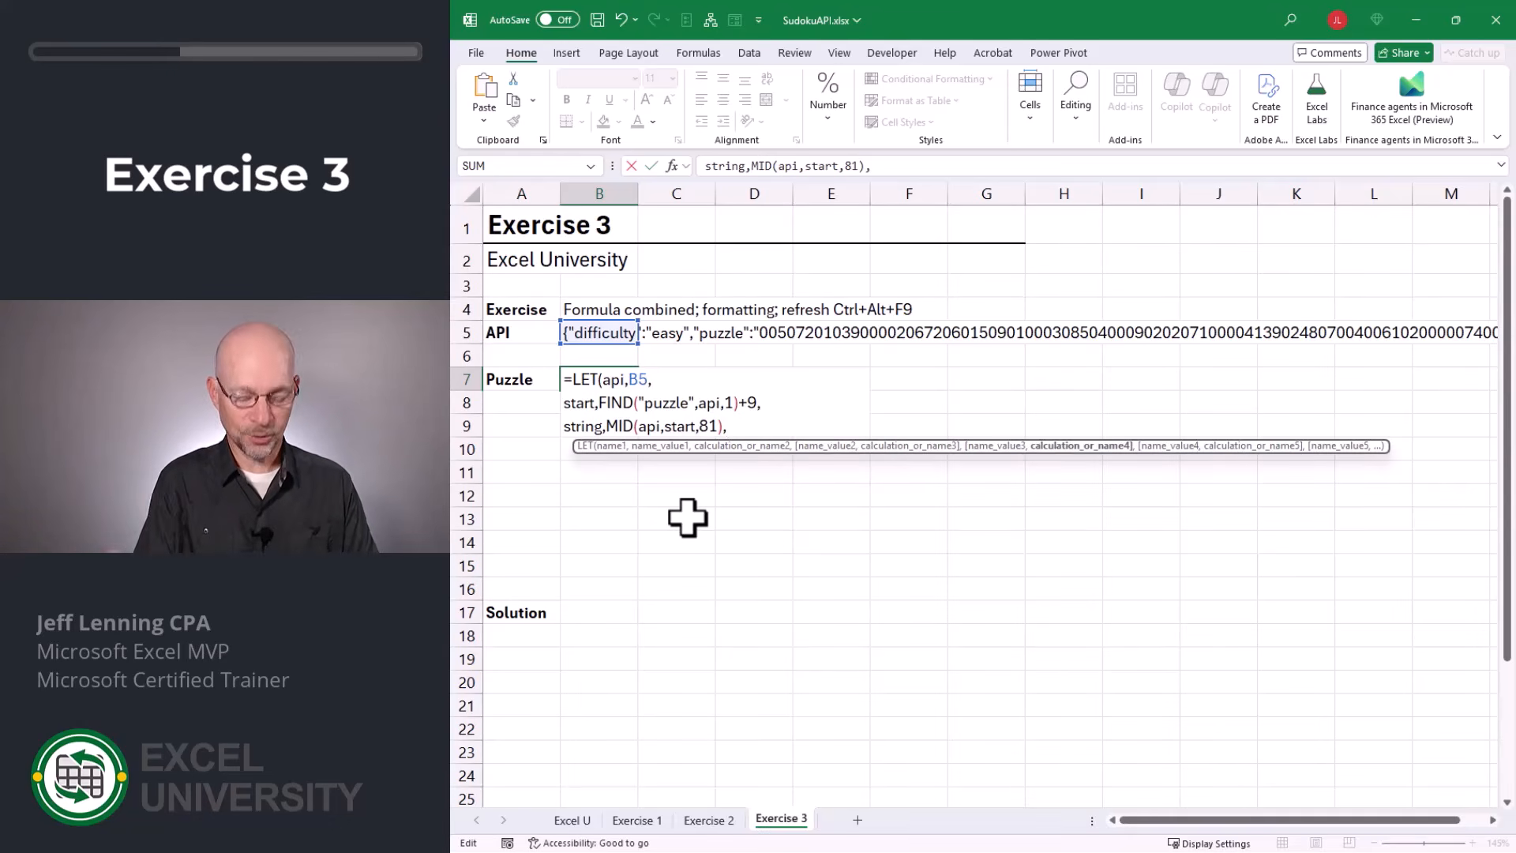
pyautogui.write('string)')
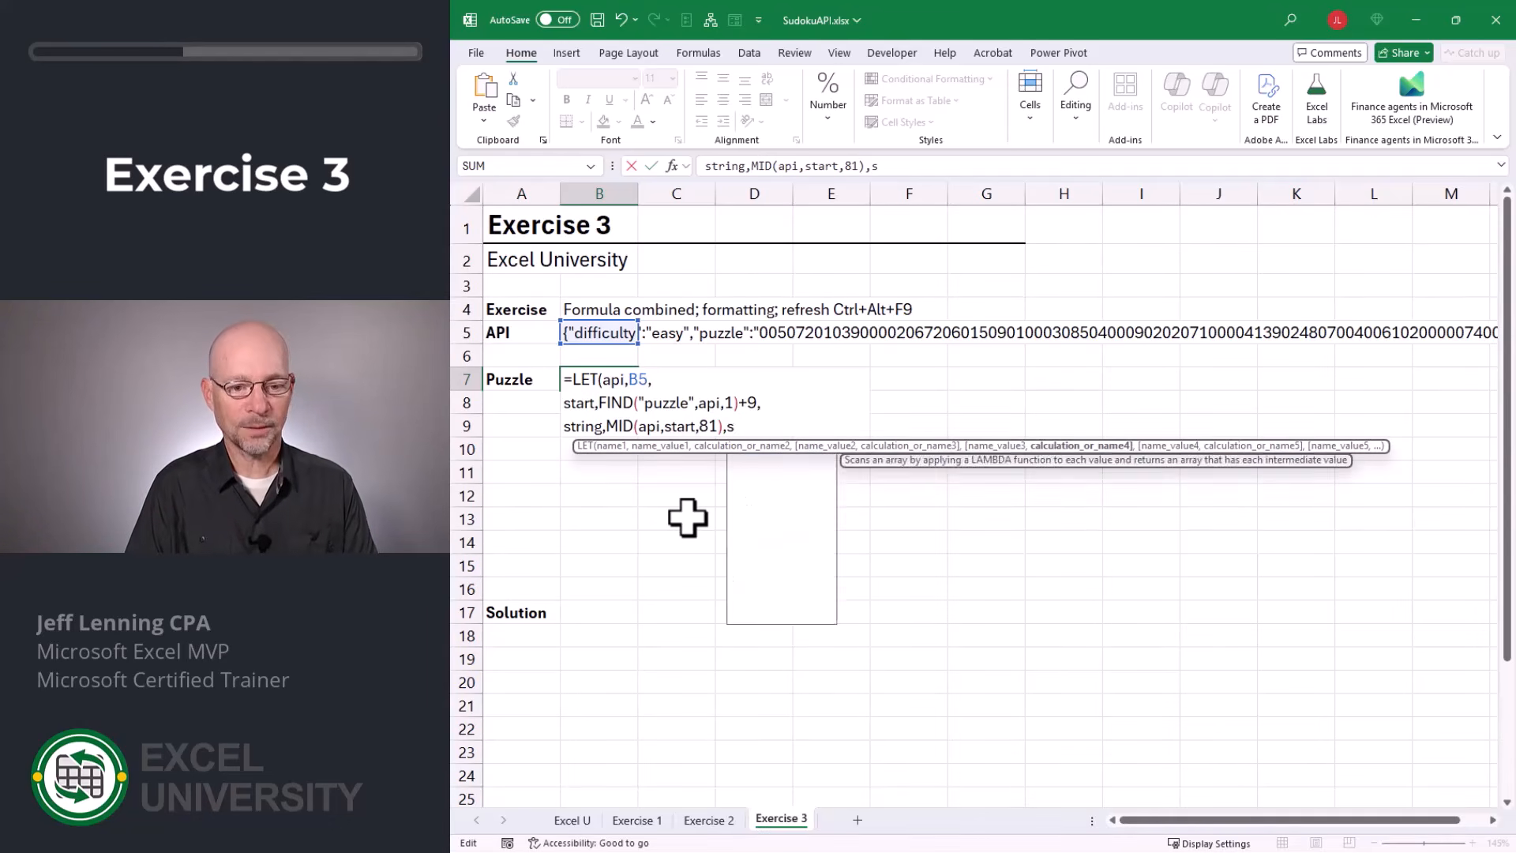
pyautogui.press('Return')
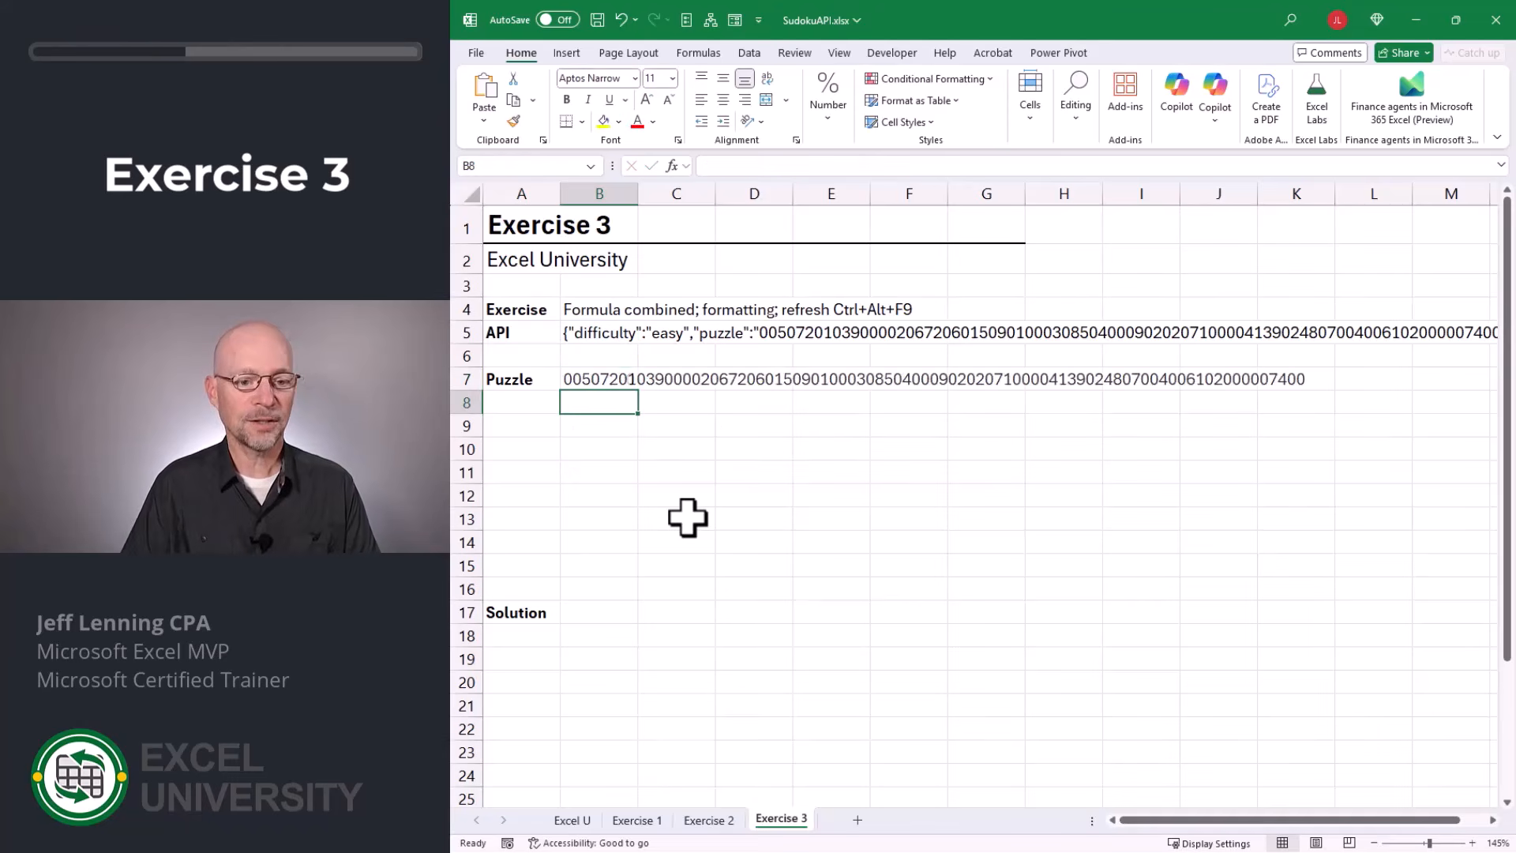
# Remove the final string argument and closing parenthesis from B7's LET formula and begin a fourth formula line.
pyautogui.press('Up')
pyautogui.press('F2')
pyautogui.press('BackSpace')
pyautogui.press('BackSpace')
pyautogui.press('BackSpace')
pyautogui.press('BackSpace')
pyautogui.press('BackSpace')
pyautogui.press('BackSpace')
pyautogui.press('BackSpace')
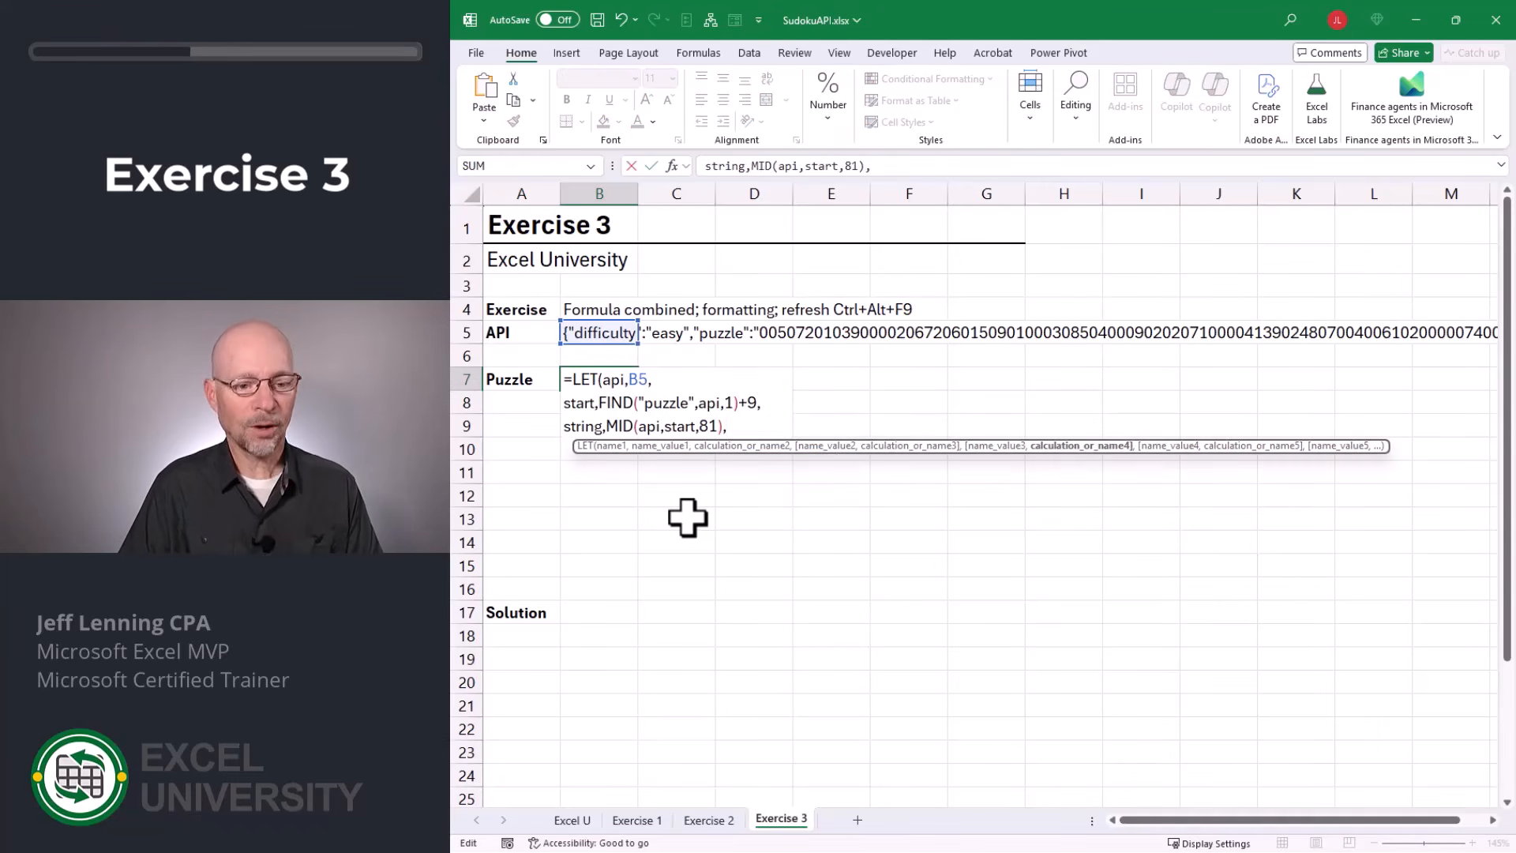
pyautogui.hotkey('alt', 'Return')
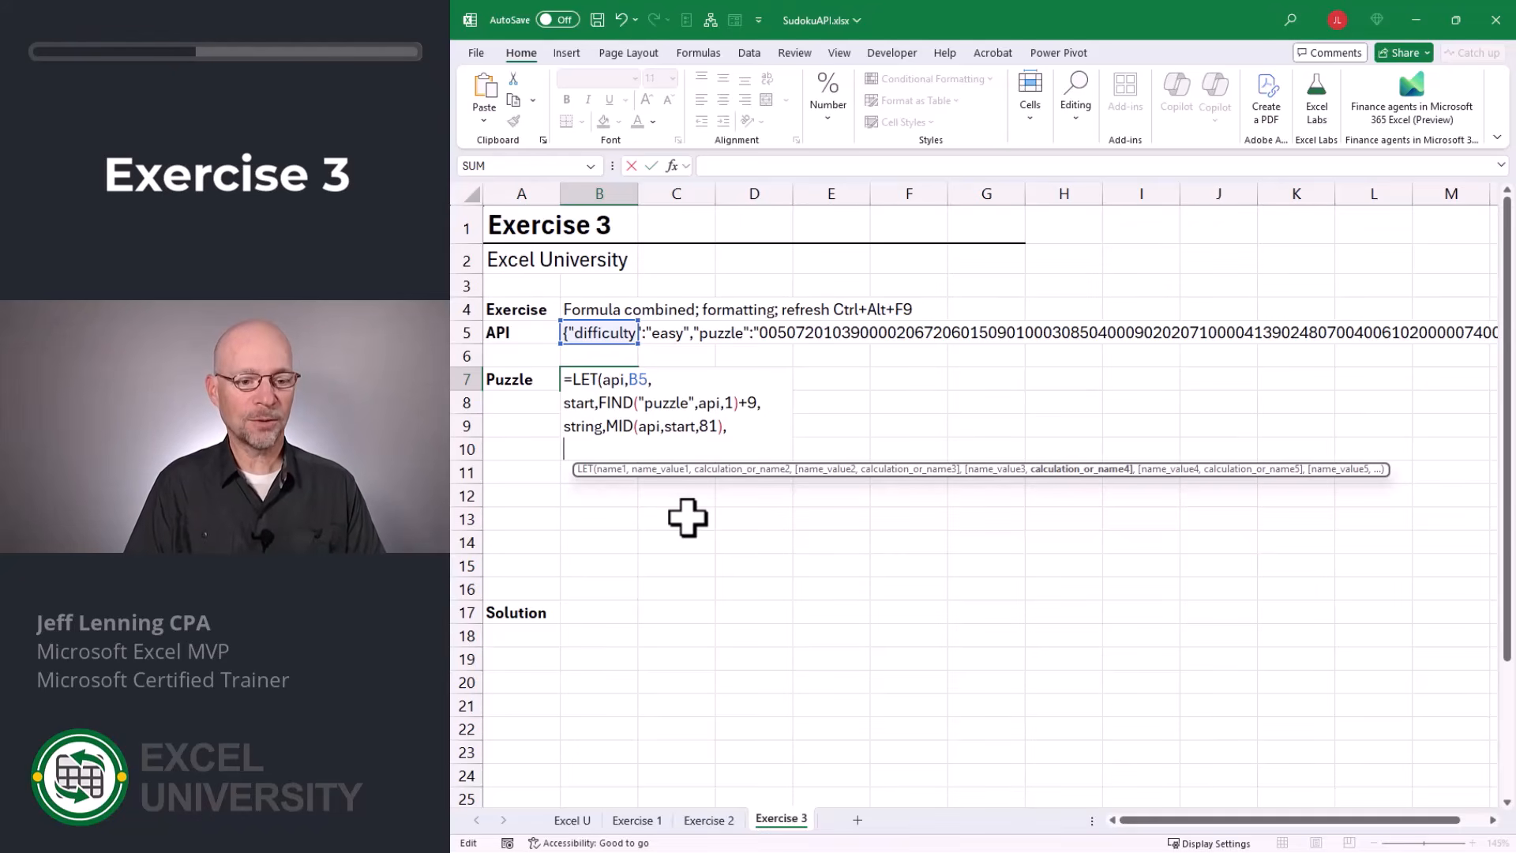
# Define a layout variable as MID(string,SEQUENCE(9,9),1) on the fourth line of B7's LET formula and return layout as its result.
pyautogui.write('layout,')
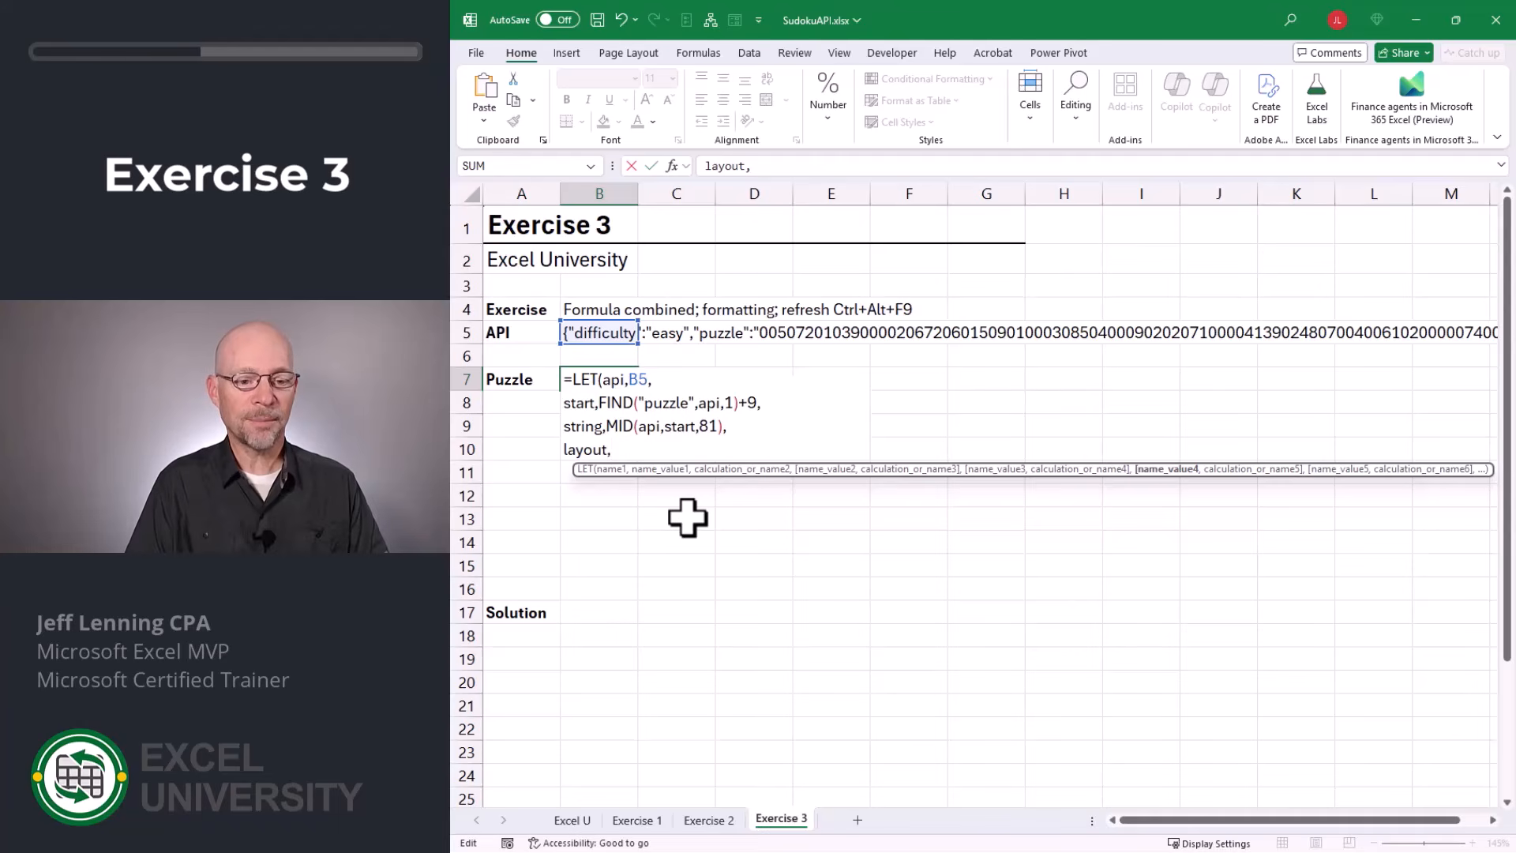
pyautogui.write('MID(')
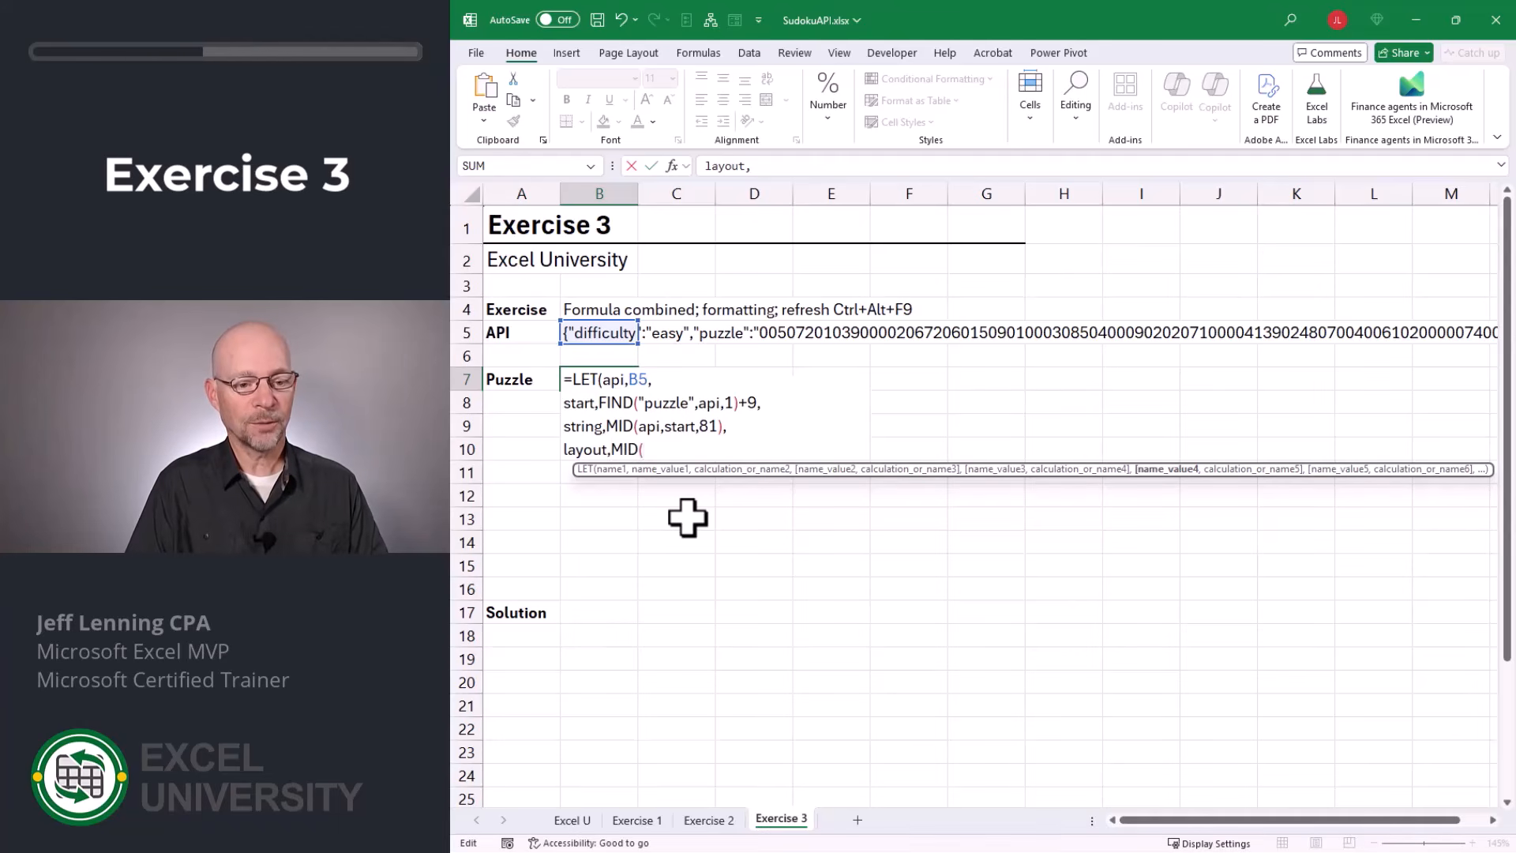
pyautogui.write('string')
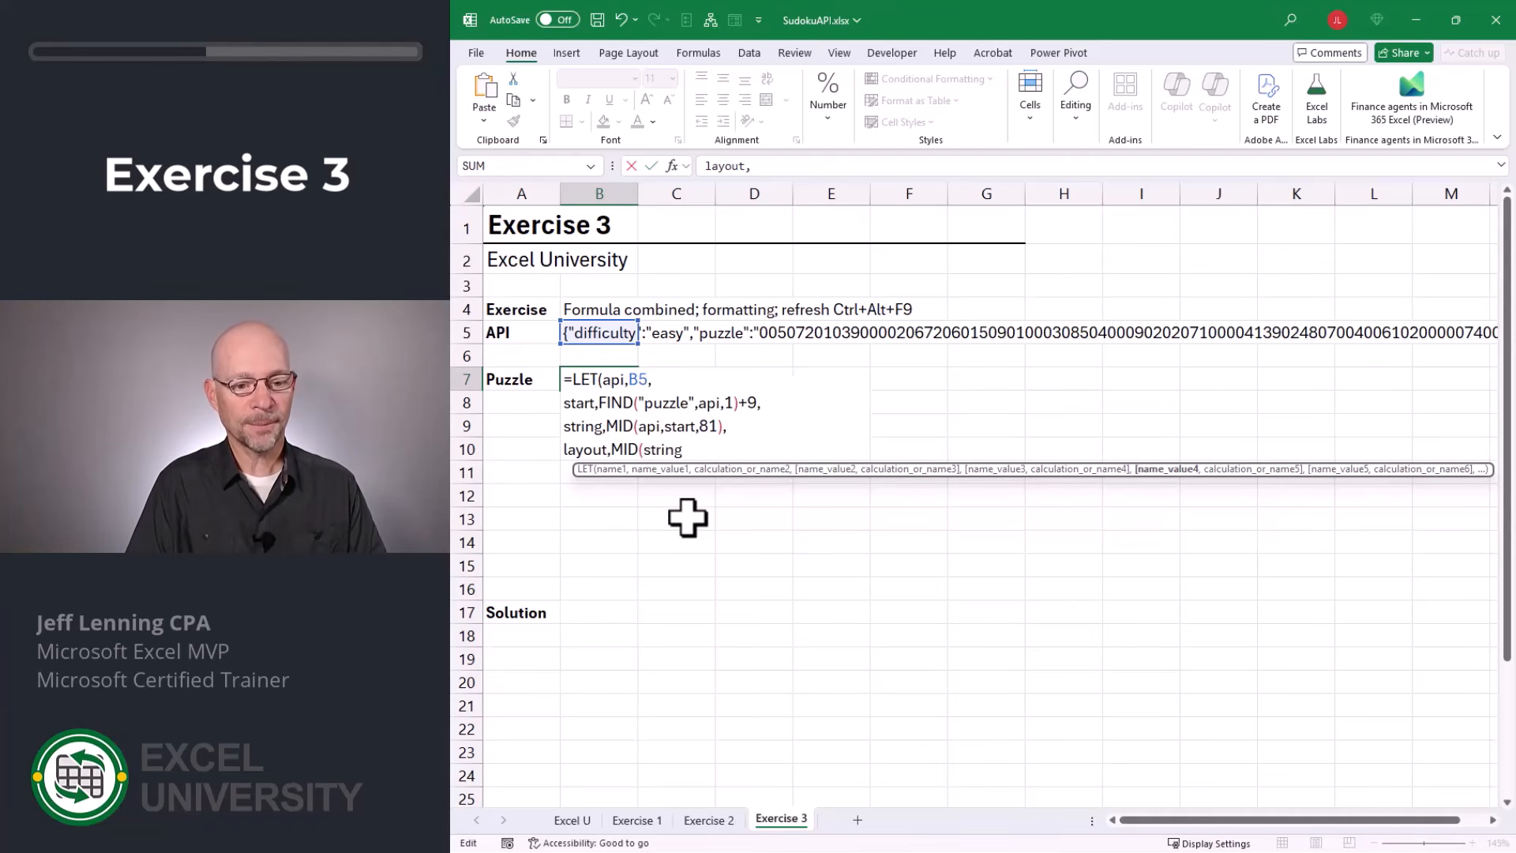
pyautogui.write(',SEQUENCE(')
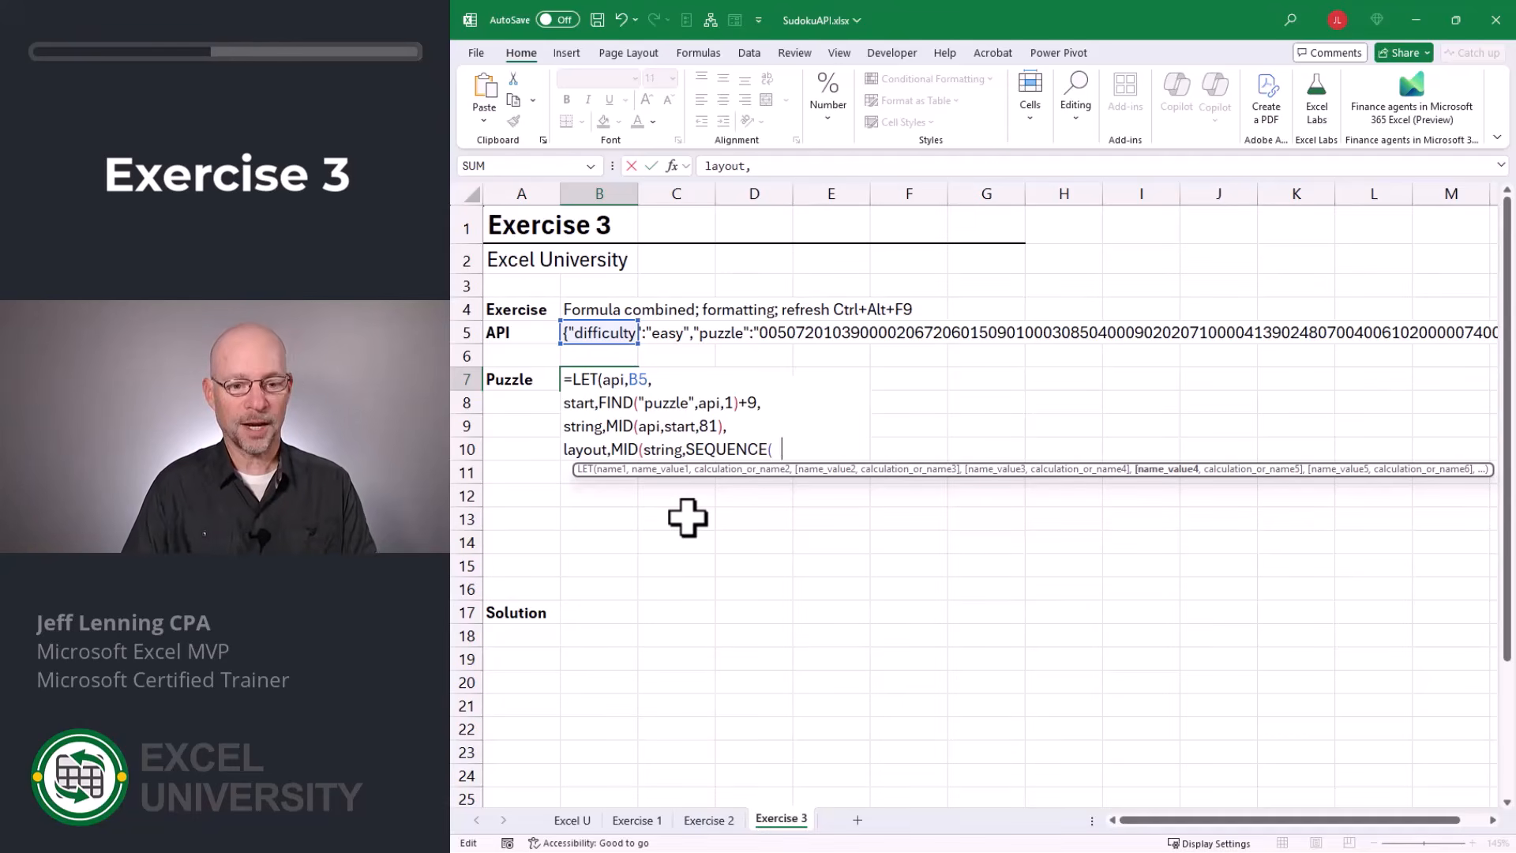
pyautogui.write('9,9)')
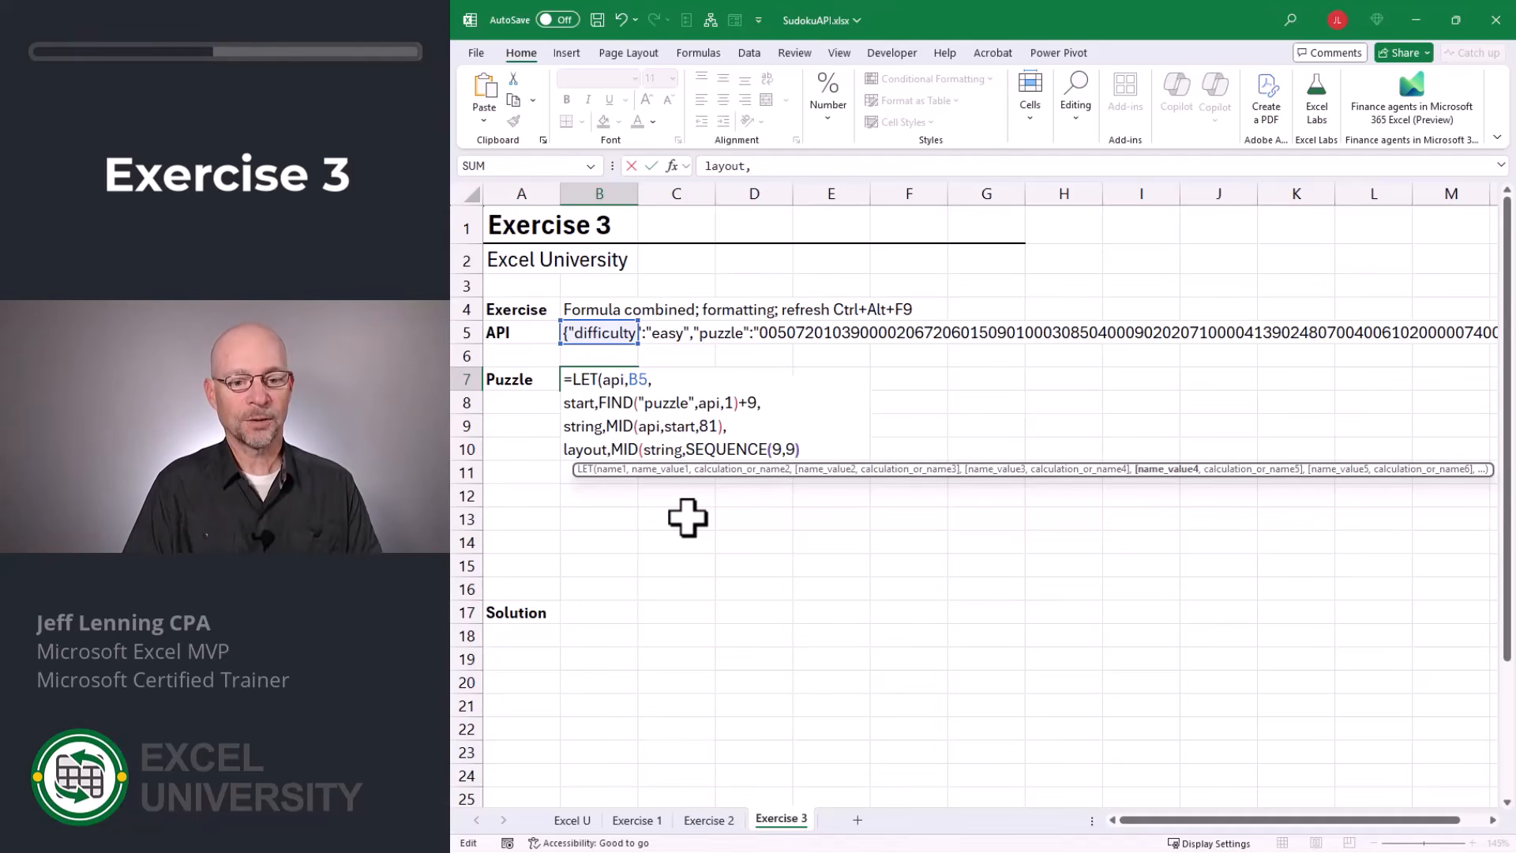
pyautogui.write(',')
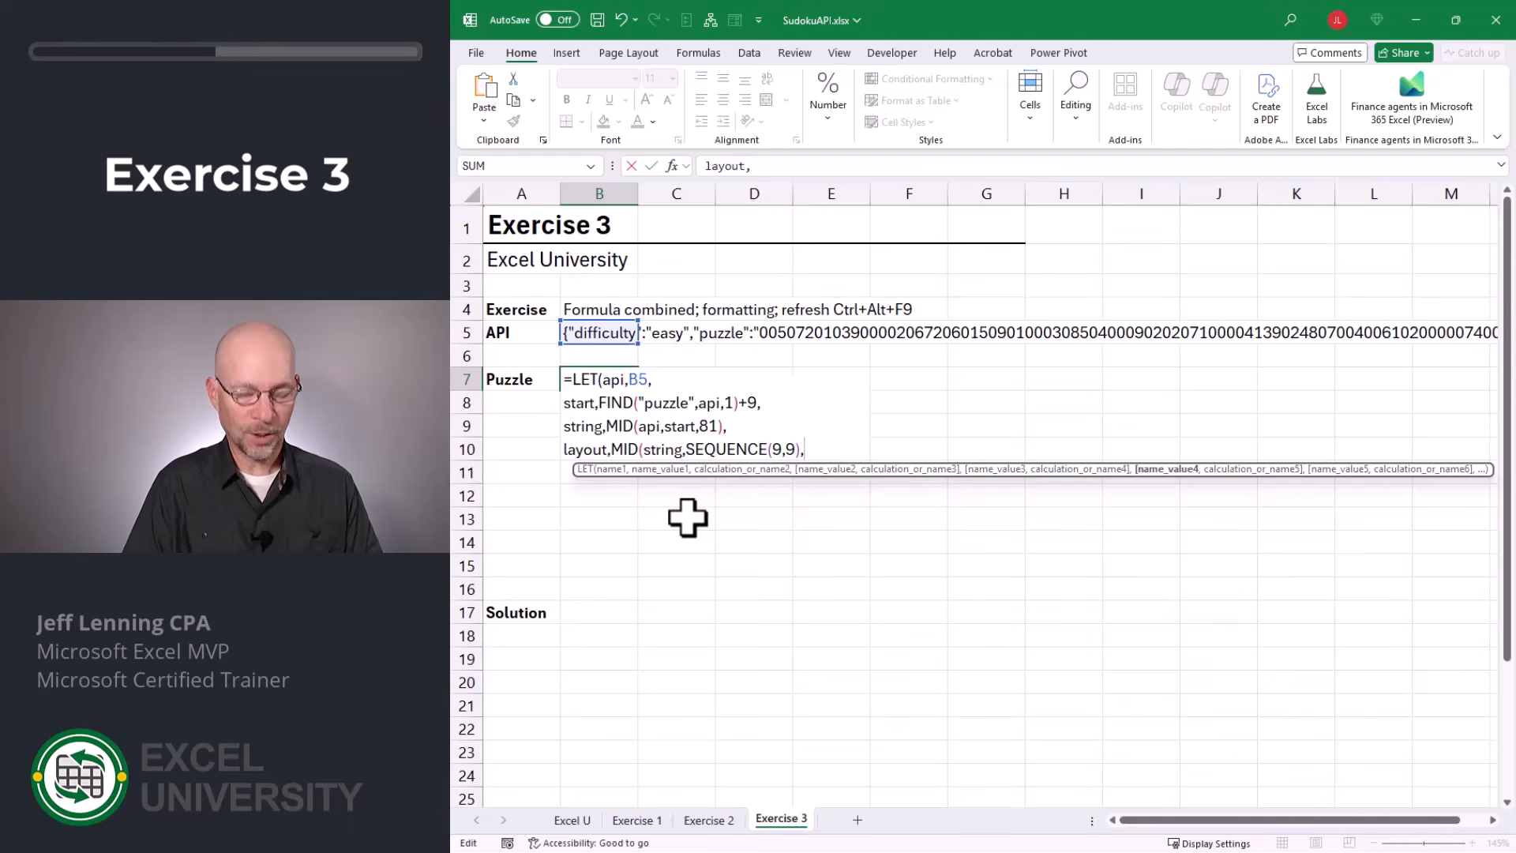
pyautogui.write('1')
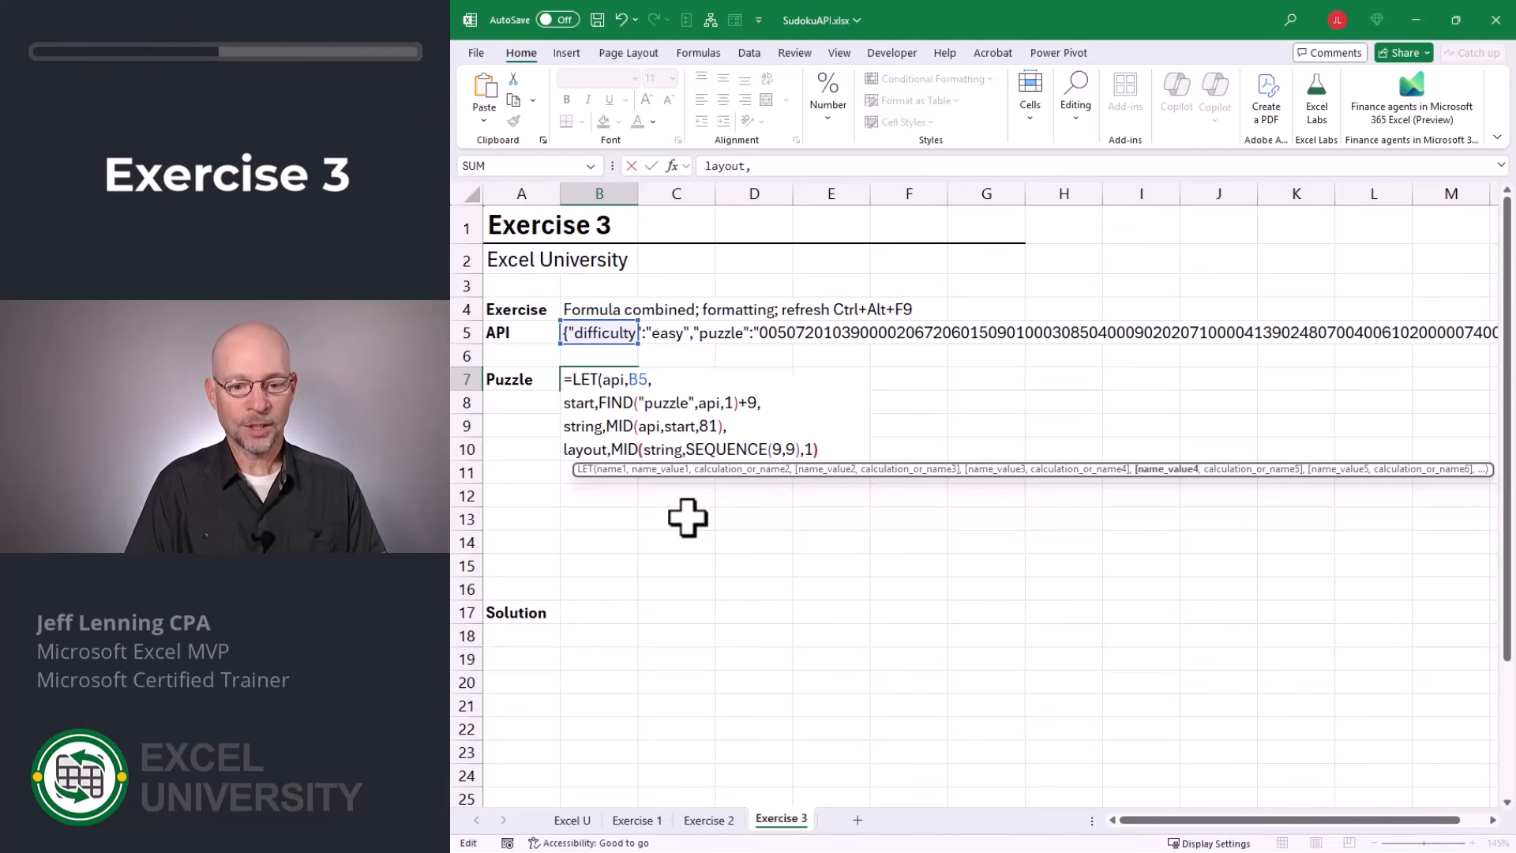
pyautogui.write('),l')
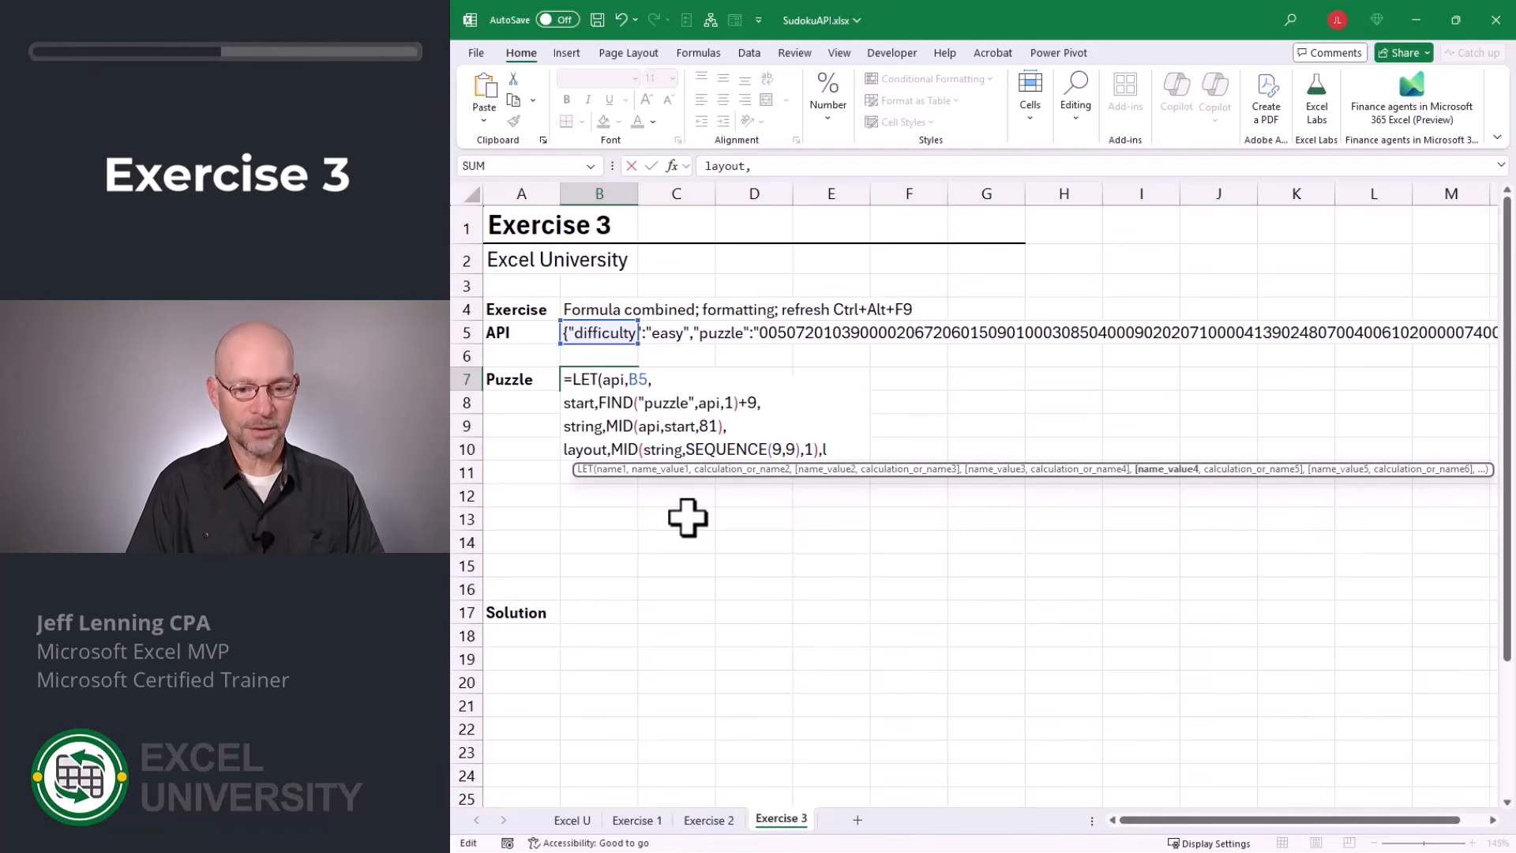
pyautogui.write('ayout')
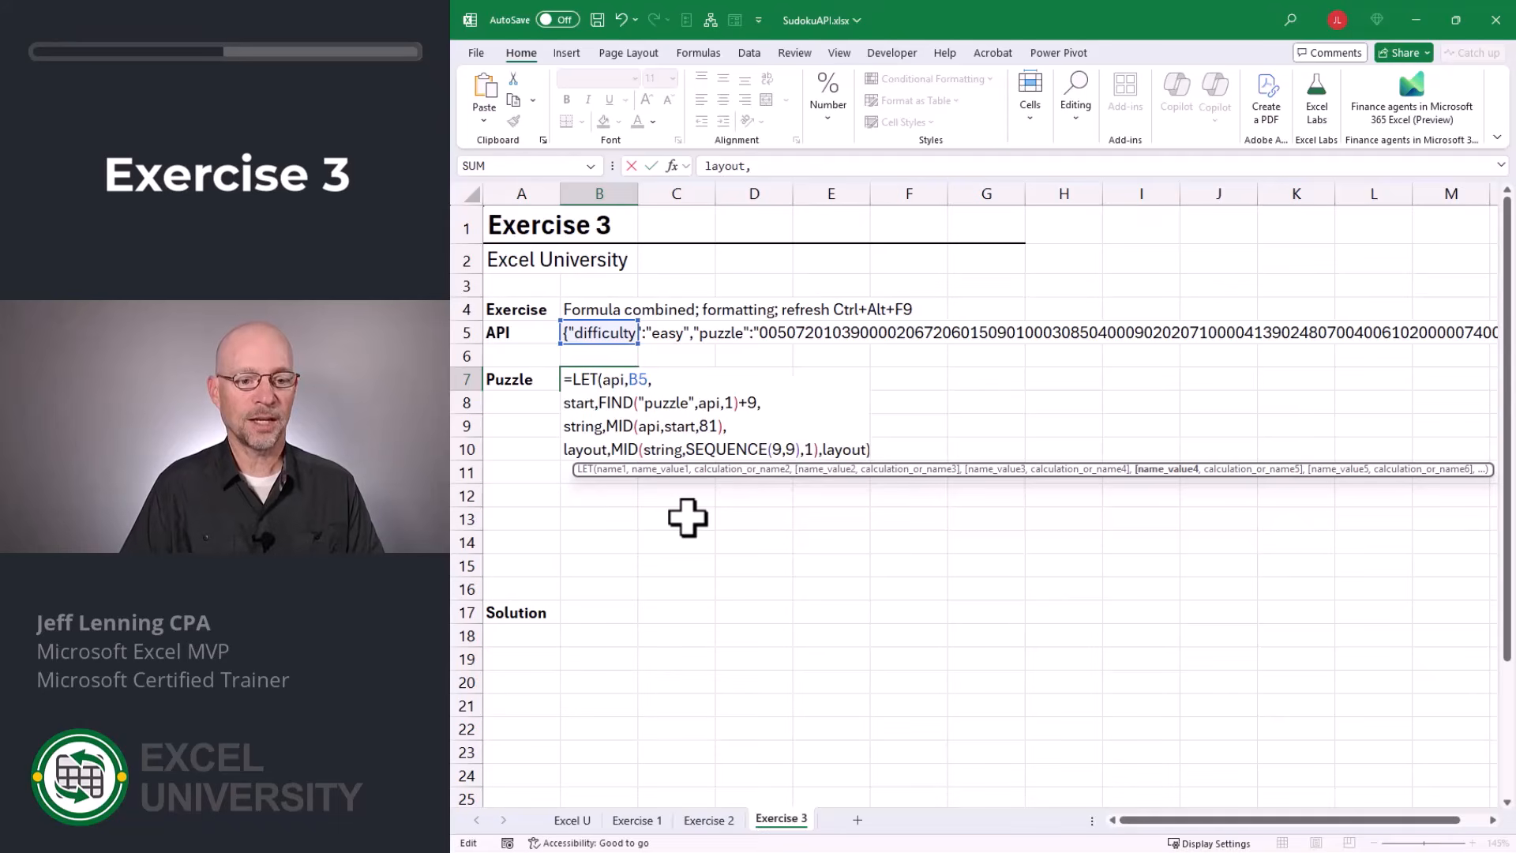
pyautogui.press('Return')
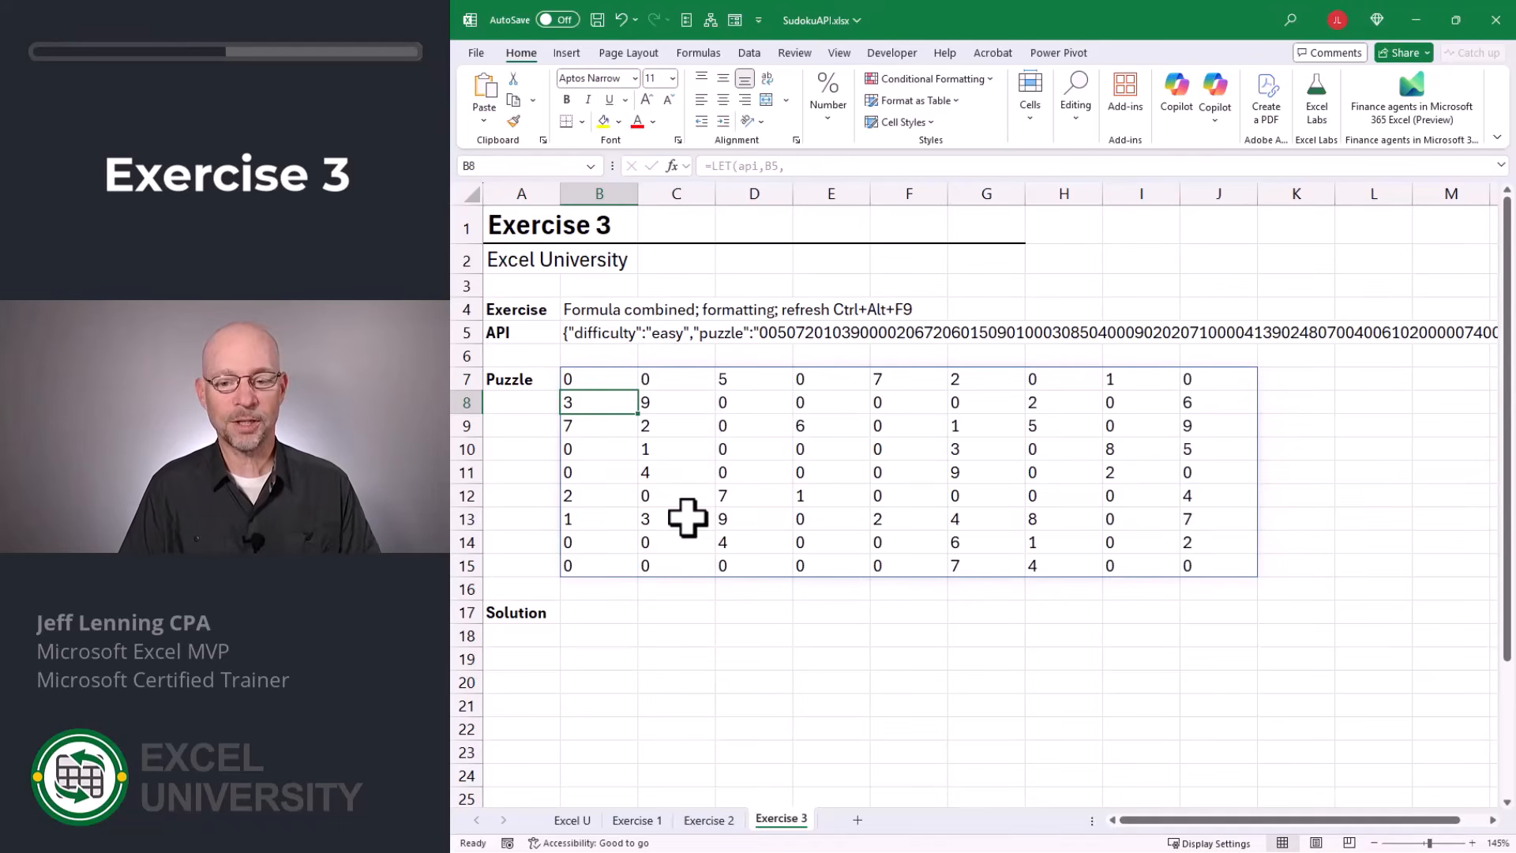
# Remove the final layout argument and closing parenthesis from B7's LET formula and begin a fifth formula line.
pyautogui.press('Up')
pyautogui.press('F2')
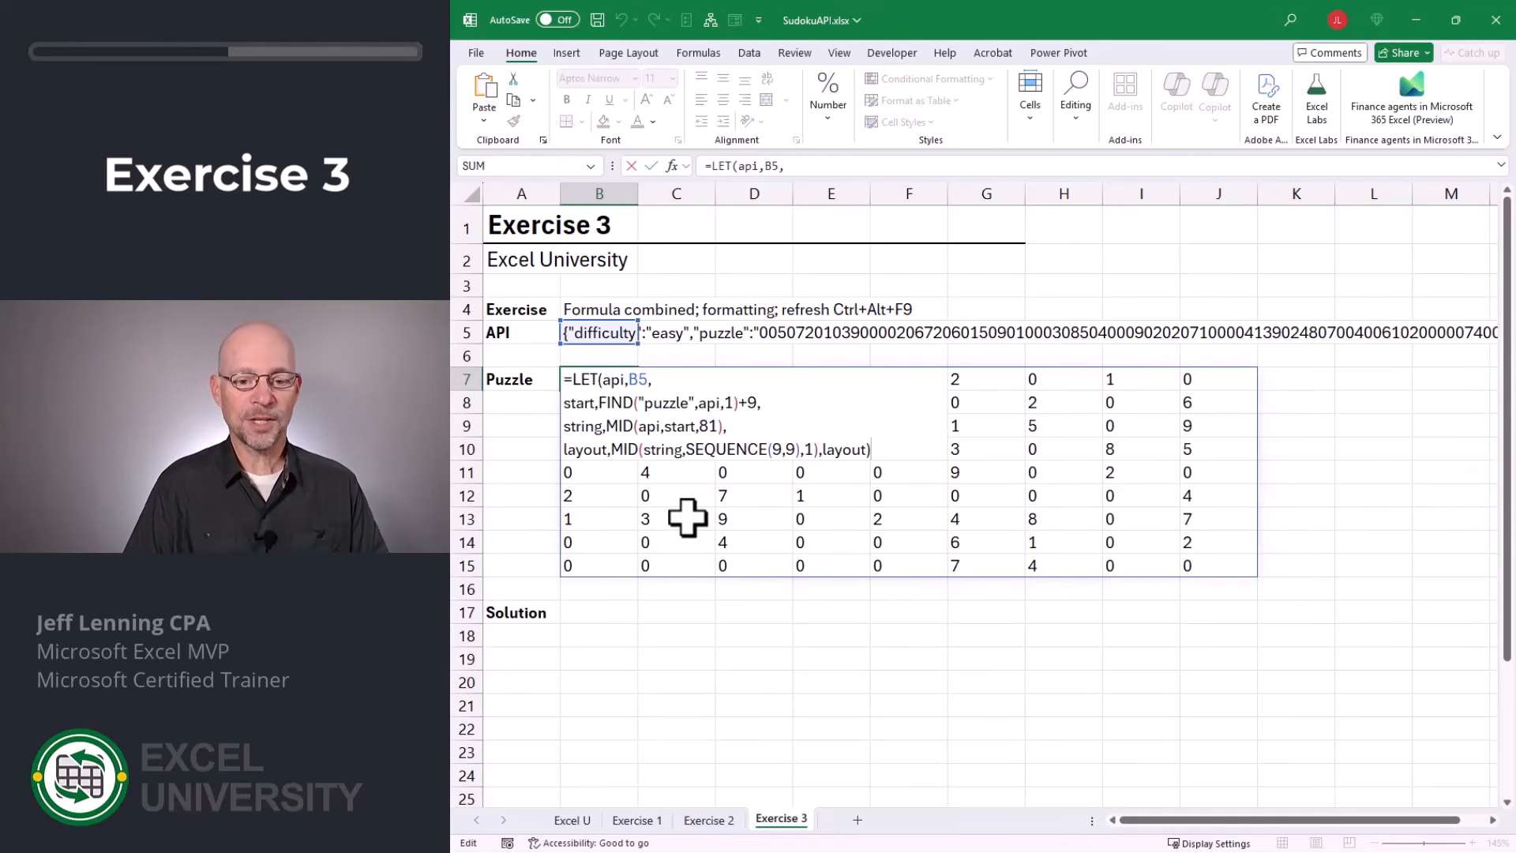
pyautogui.press('BackSpace')
pyautogui.press('BackSpace')
pyautogui.press('BackSpace')
pyautogui.press('BackSpace')
pyautogui.press('BackSpace')
pyautogui.press('BackSpace')
pyautogui.press('BackSpace')
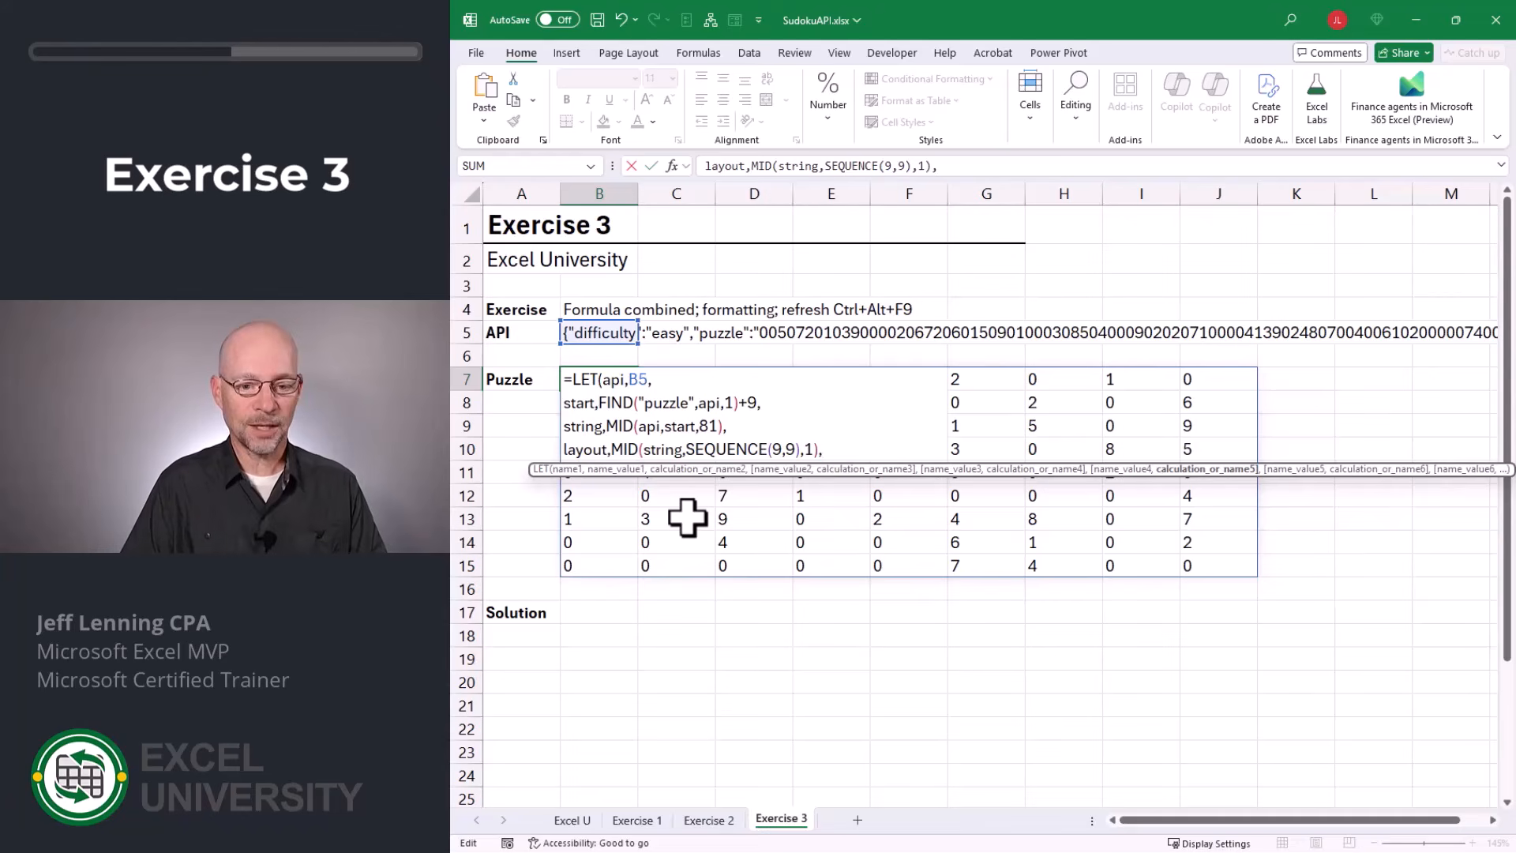
pyautogui.hotkey('alt', 'Return')
# Define a clean variable as SUBSTITUTE(layout,0,"") on the fifth line of B7's LET formula and return clean as its result.
pyautogui.write('c')
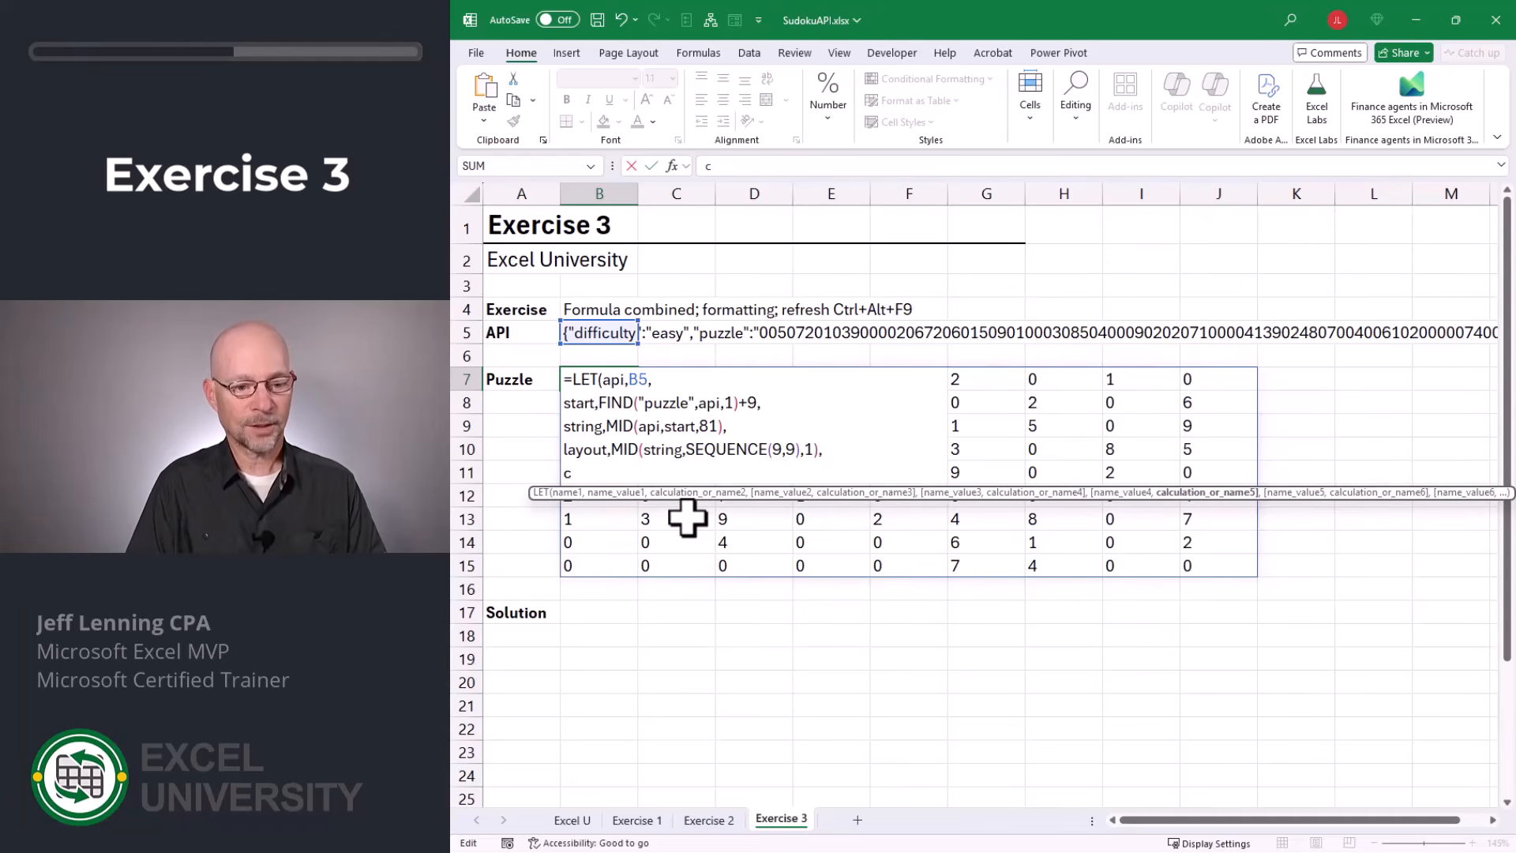
pyautogui.write('lean,sub')
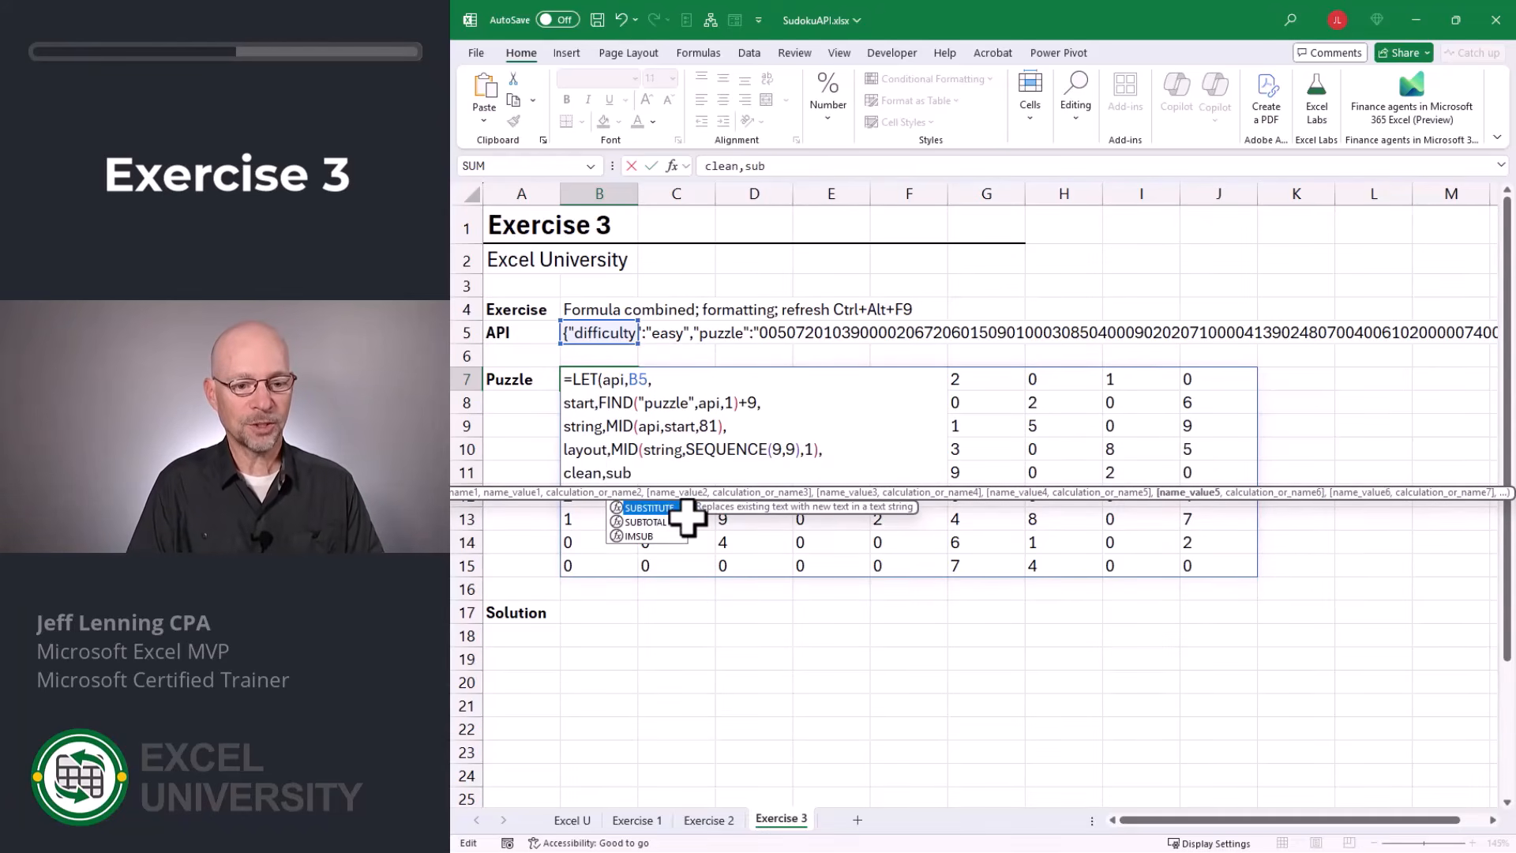
pyautogui.press('Tab')
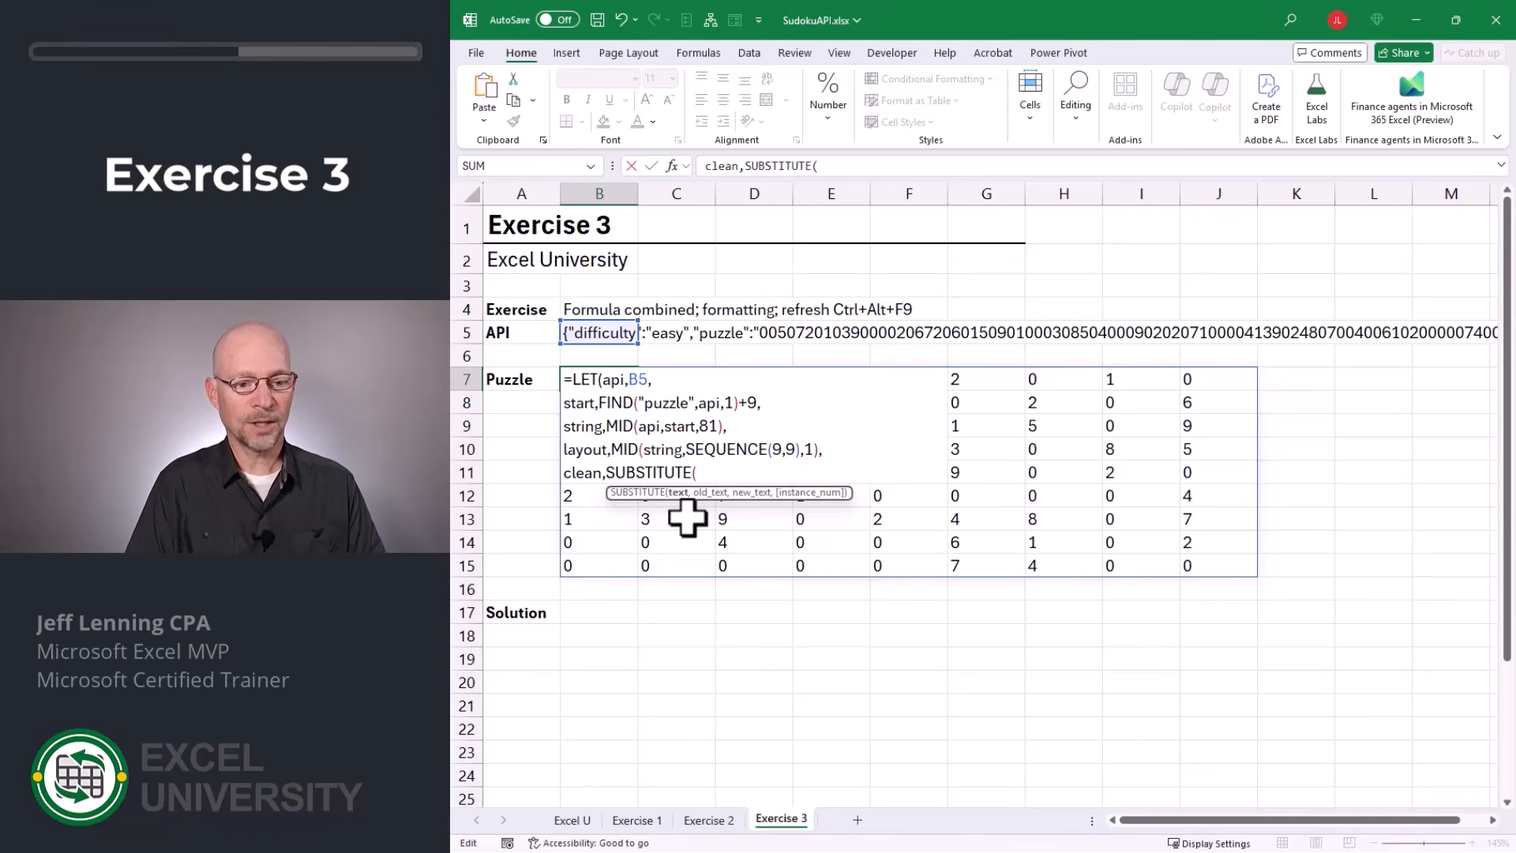
pyautogui.write('layout,')
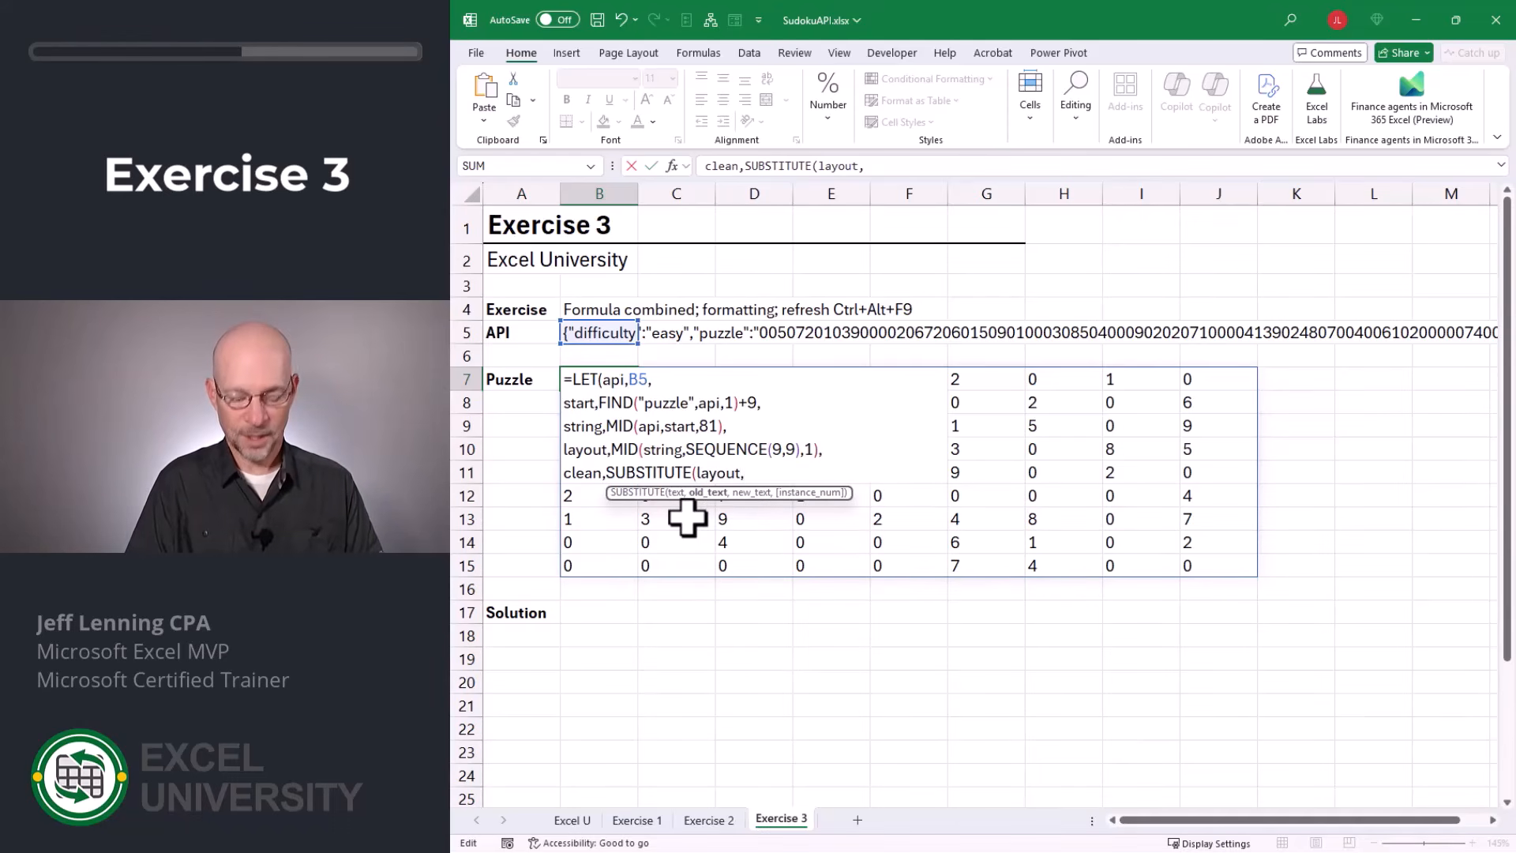
pyautogui.write('0,""')
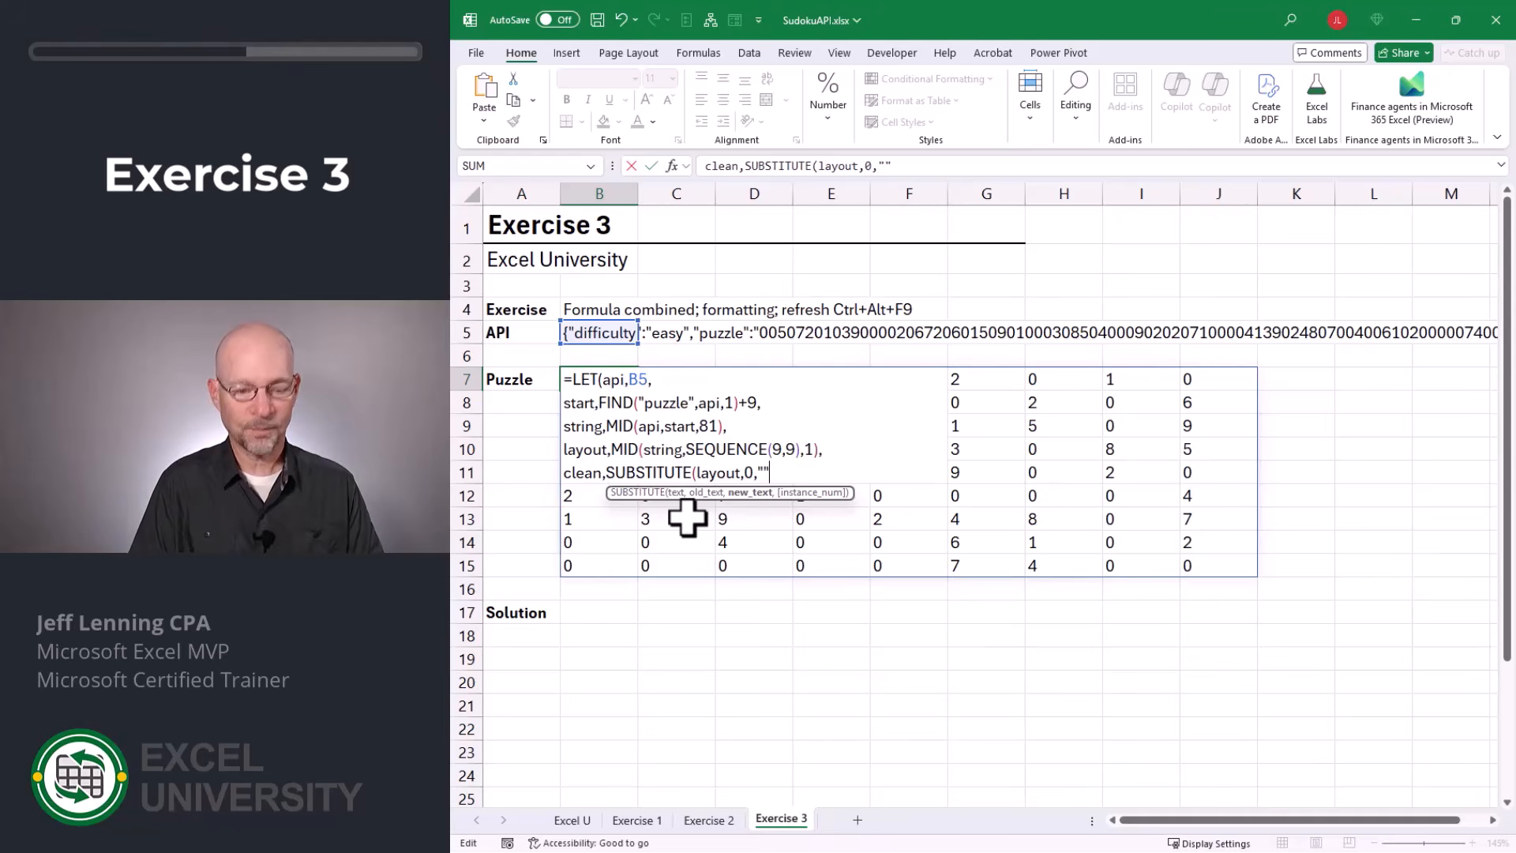
pyautogui.write('),clea')
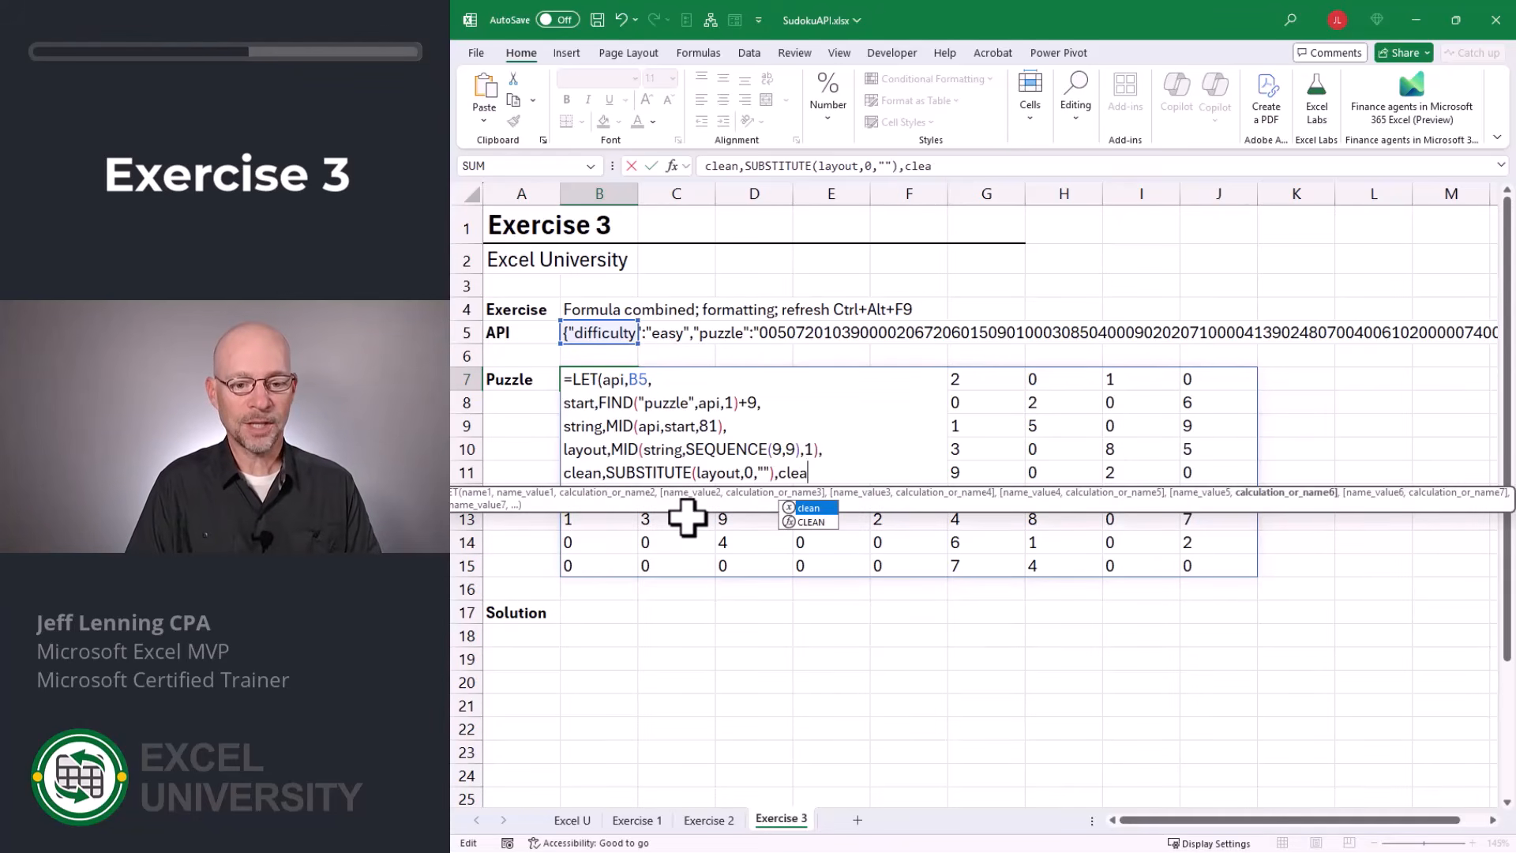
pyautogui.write('n)')
pyautogui.press('Return')
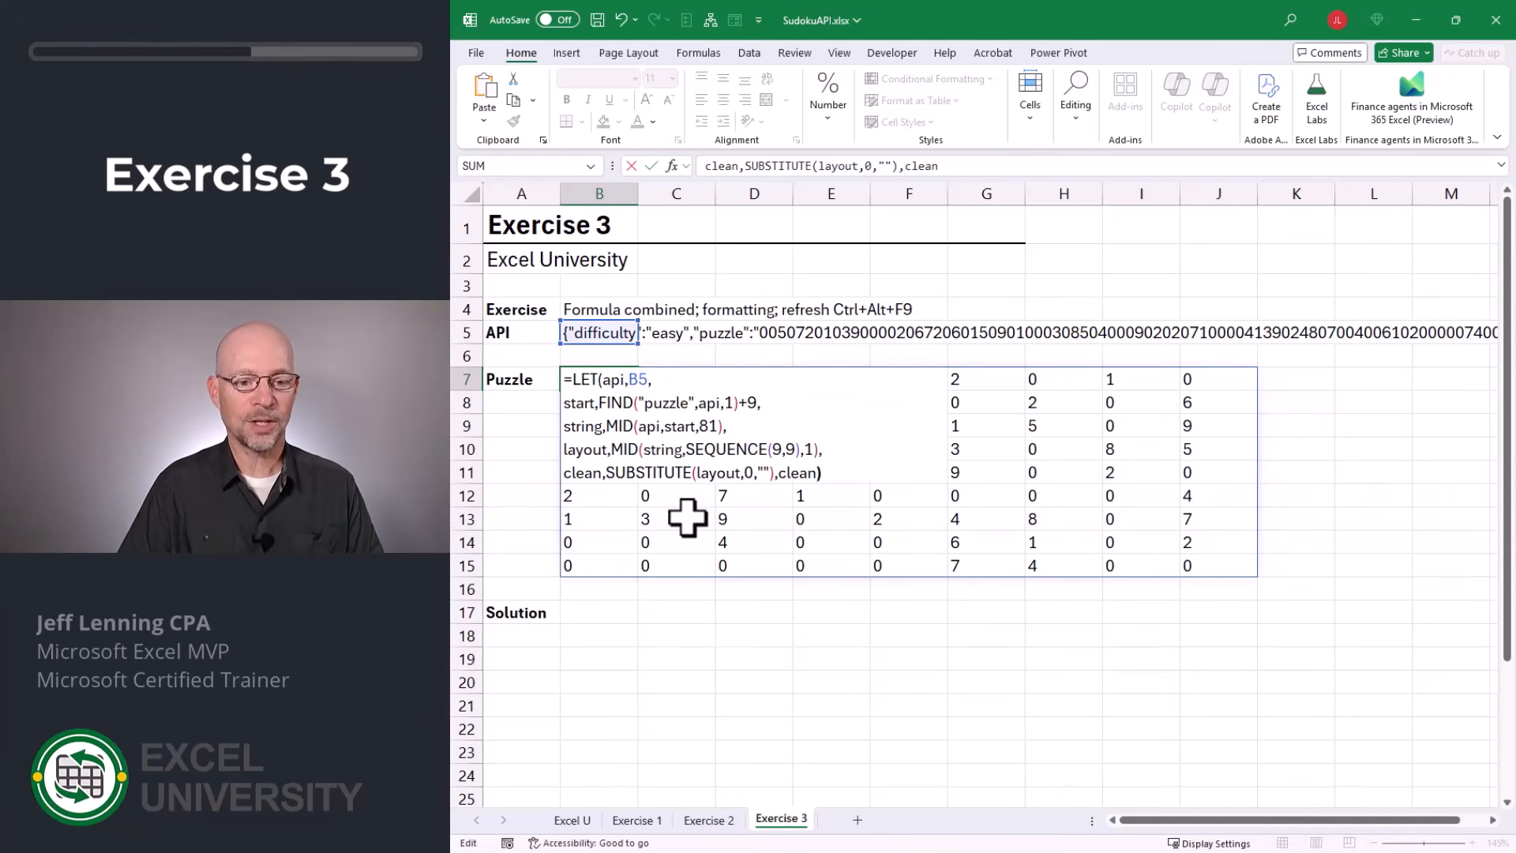
# Copy the complete LET formula text from B7 and enter it in B17 beside the Solution label.
pyautogui.press('Up')
pyautogui.press('F2')
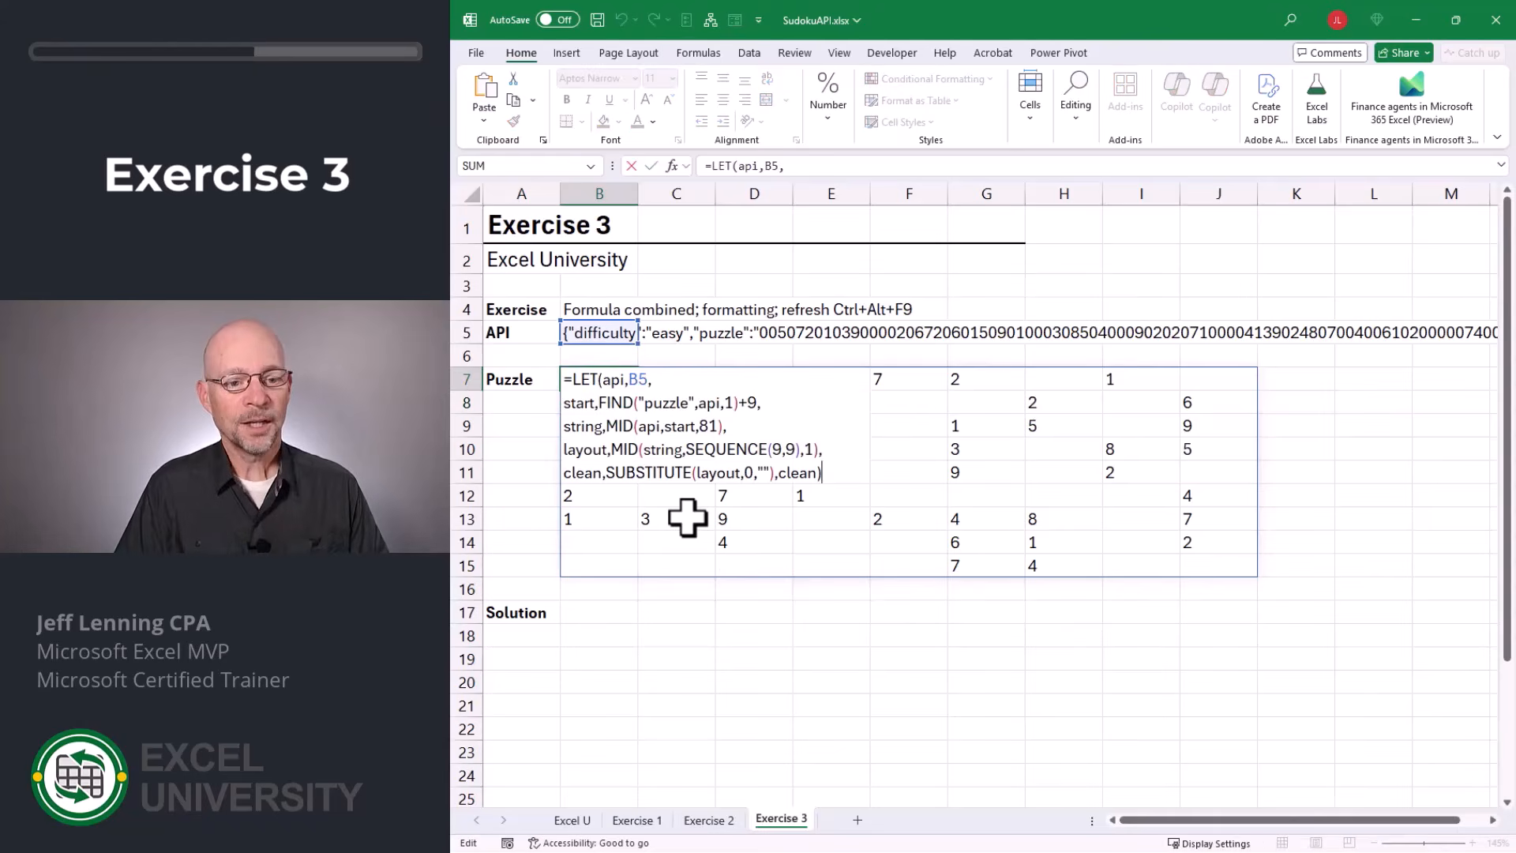
pyautogui.hotkey('shift', 'Up')
pyautogui.hotkey('shift', 'Up')
pyautogui.hotkey('shift', 'Up')
pyautogui.hotkey('shift', 'Up')
pyautogui.hotkey('shift', 'Up')
pyautogui.hotkey('ctrl', 'c')
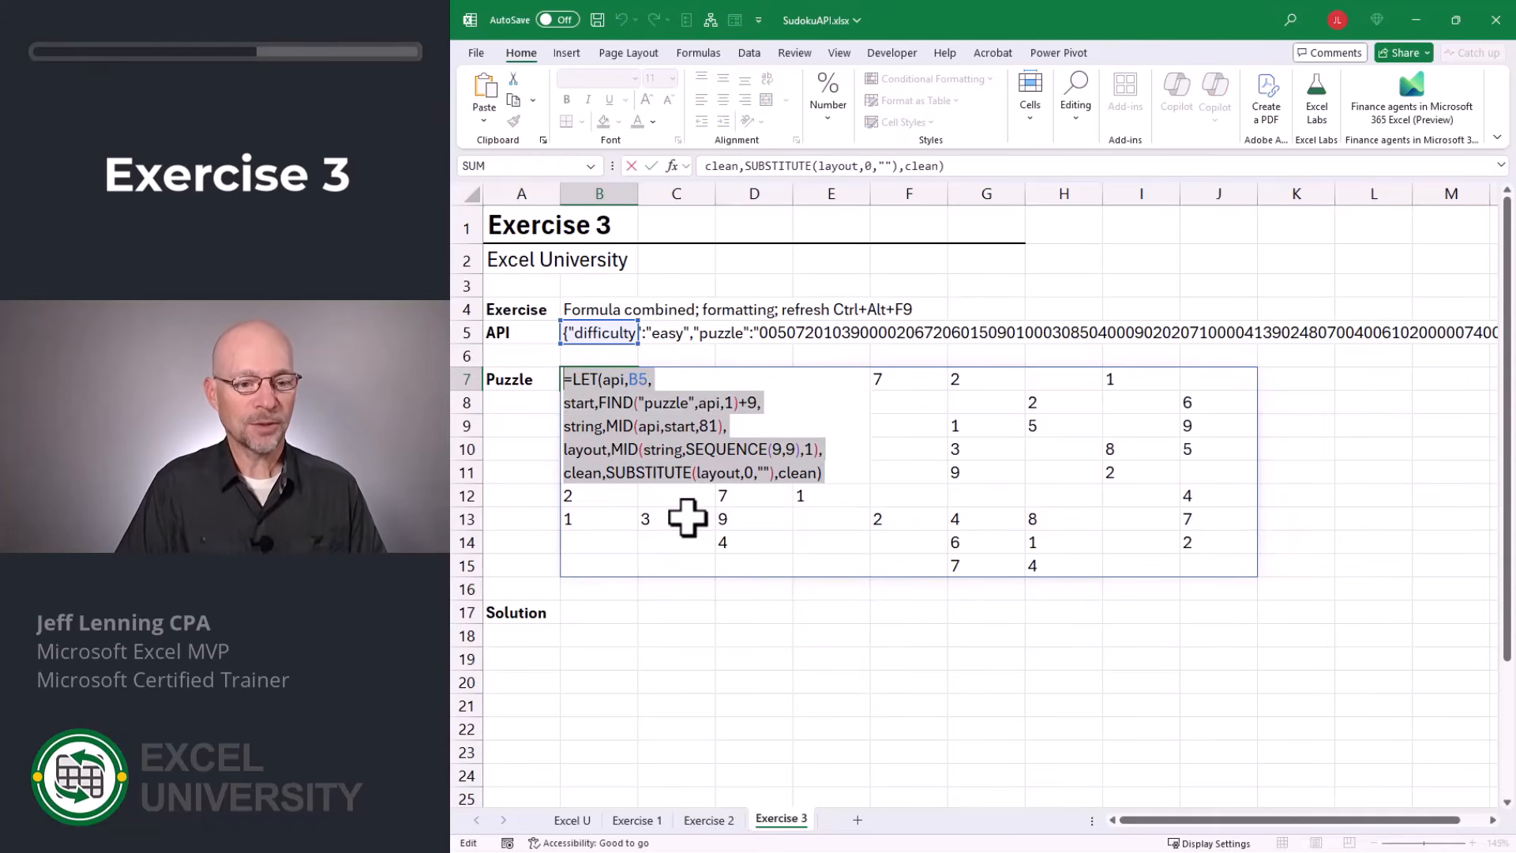
pyautogui.press('Return')
pyautogui.press('Down')
pyautogui.press('Down')
pyautogui.press('Down')
pyautogui.press('Down')
pyautogui.press('Down')
pyautogui.press('Down')
pyautogui.press('Down')
pyautogui.press('Down')
pyautogui.press('Down')
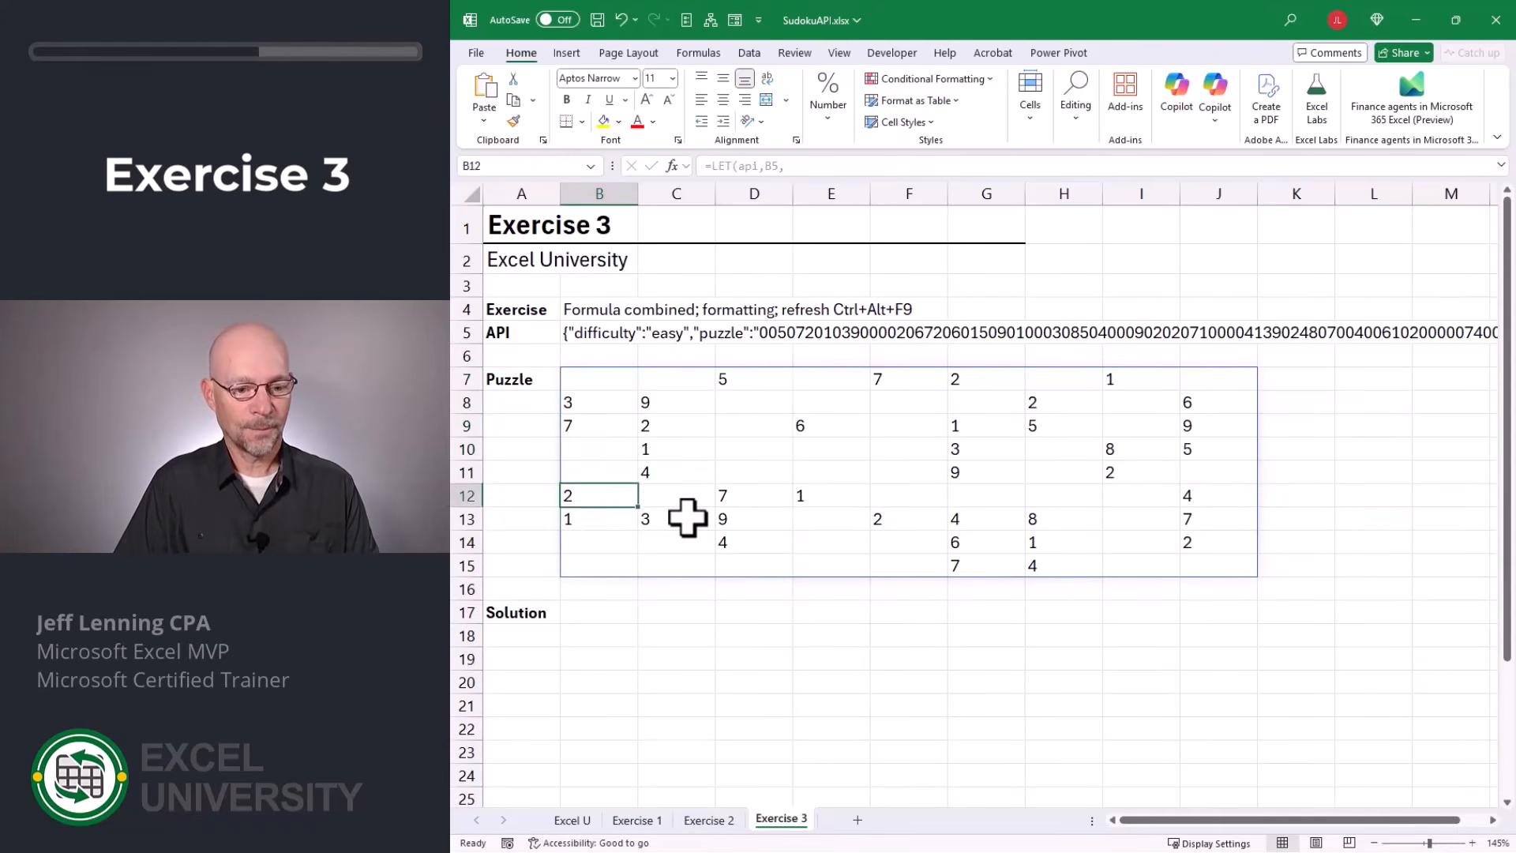
pyautogui.press('F2')
pyautogui.hotkey('ctrl', 'v')
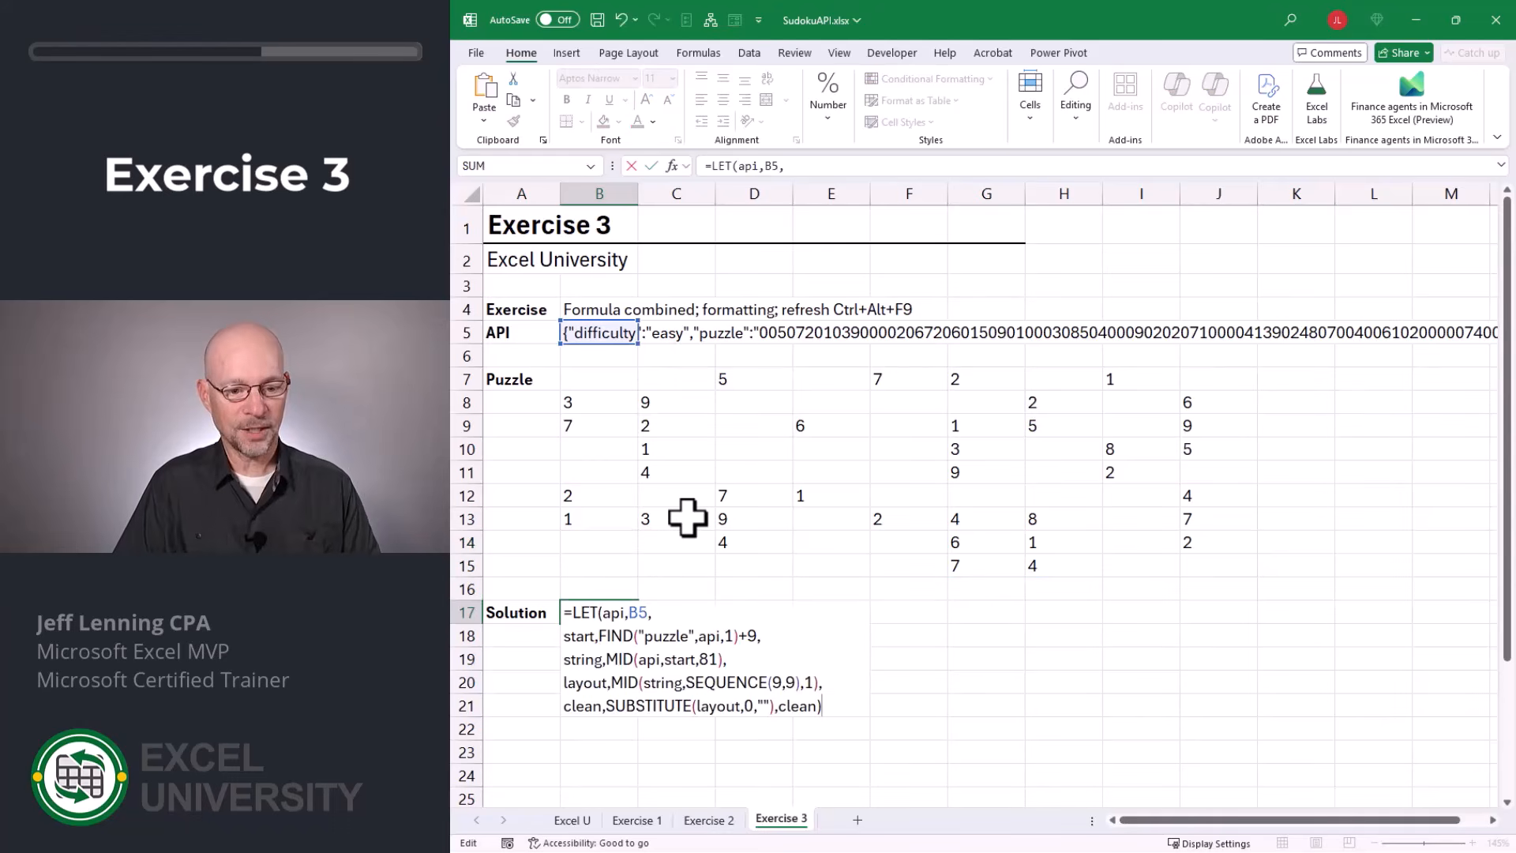
pyautogui.press('Return')
# Change the FIND search text in B17's LET formula to "solution".
pyautogui.press('Up')
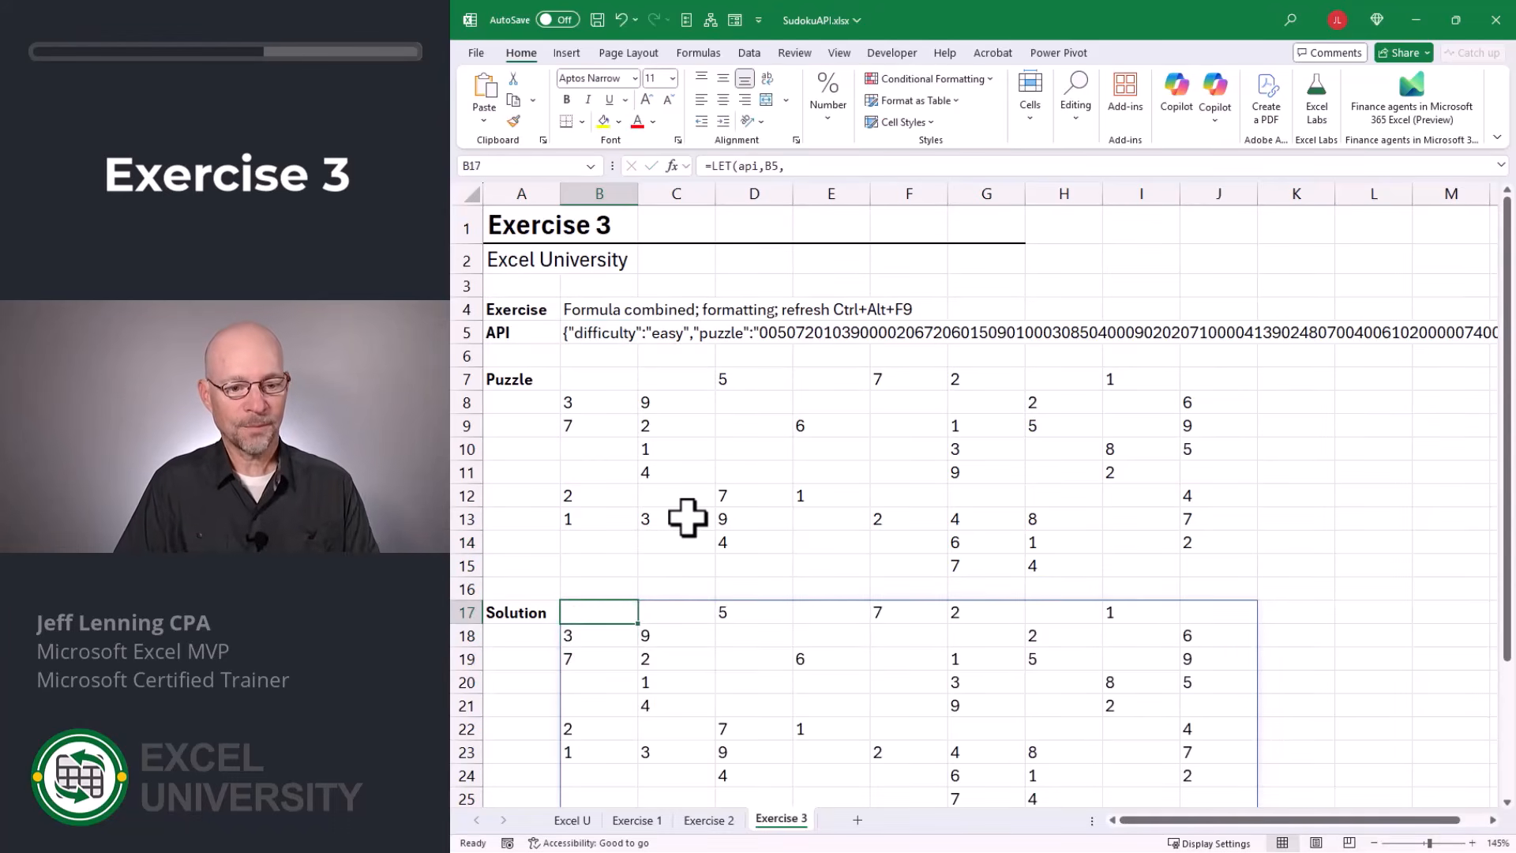
pyautogui.press('F2')
pyautogui.press('Down')
pyautogui.press('Up')
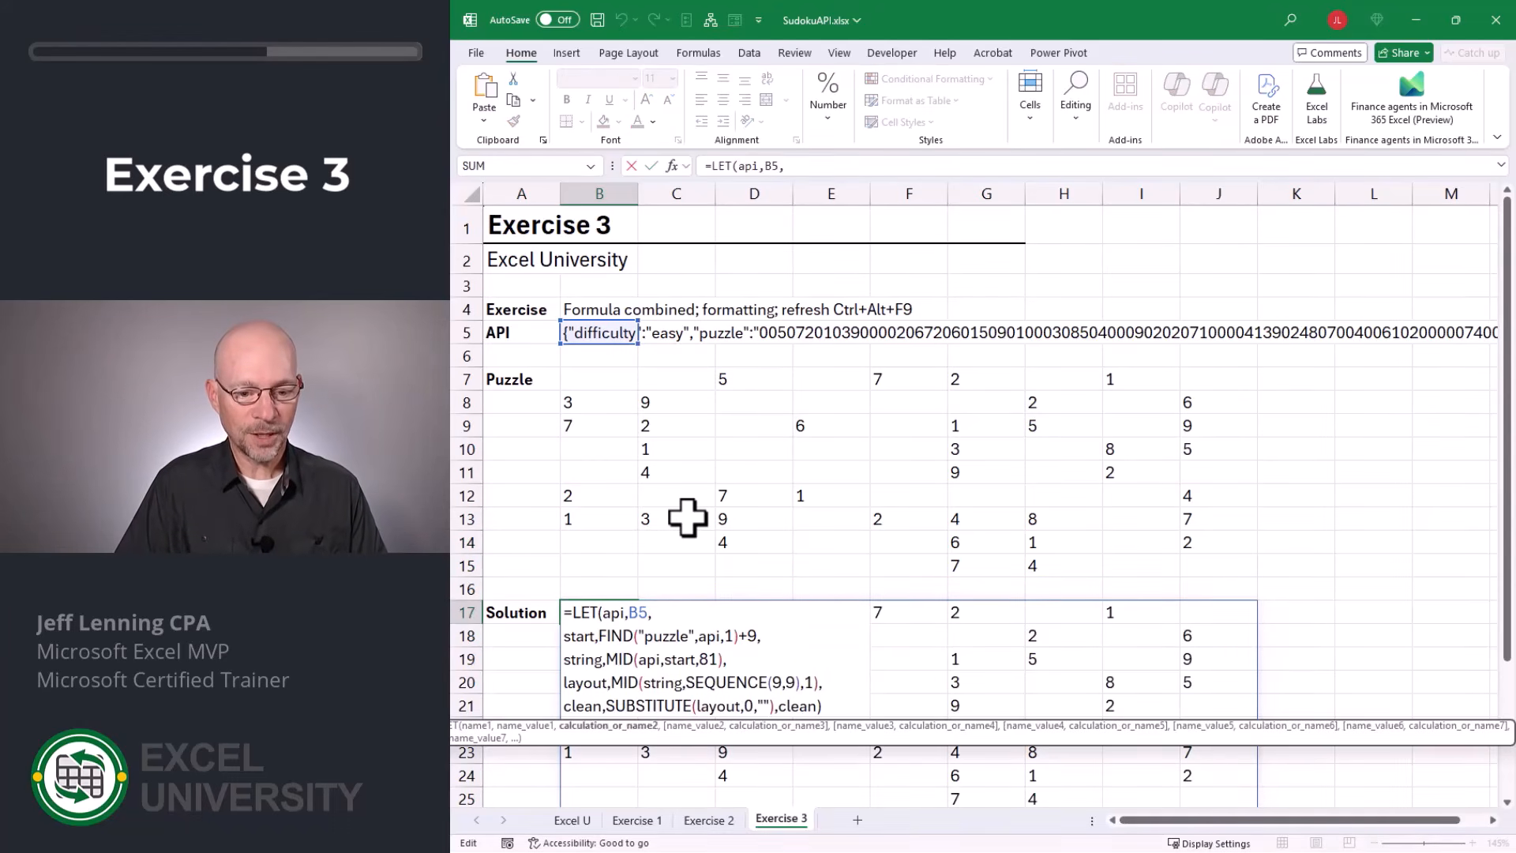
pyautogui.press('Down')
pyautogui.press('Left')
pyautogui.press('Left')
pyautogui.press('Left')
pyautogui.press('Left')
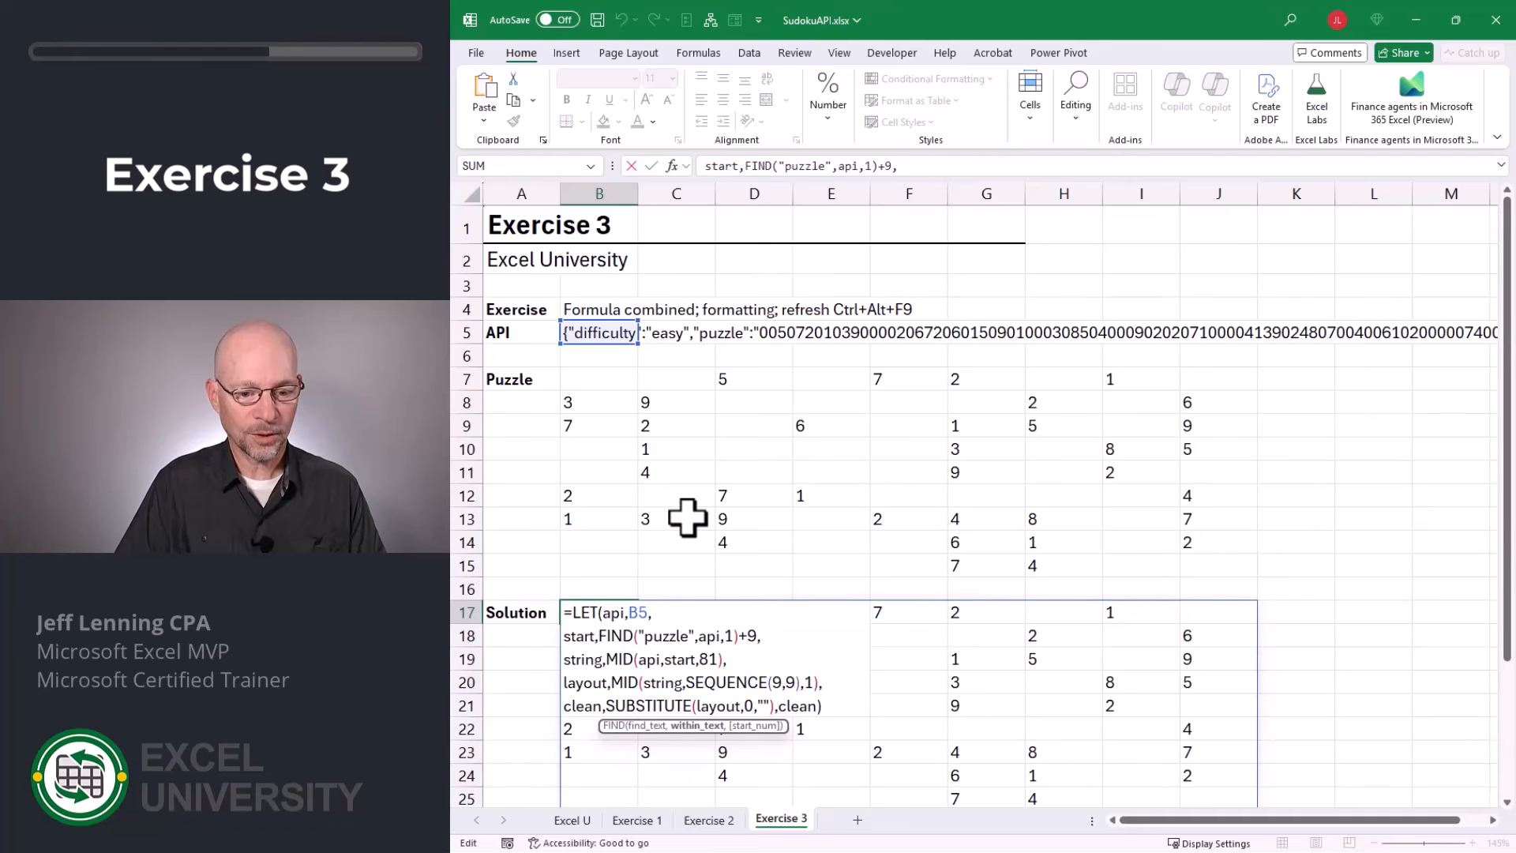
pyautogui.press('Left')
pyautogui.press('Left')
pyautogui.press('Left')
pyautogui.press('BackSpace')
pyautogui.press('BackSpace')
pyautogui.press('BackSpace')
pyautogui.press('BackSpace')
pyautogui.press('BackSpace')
pyautogui.press('BackSpace')
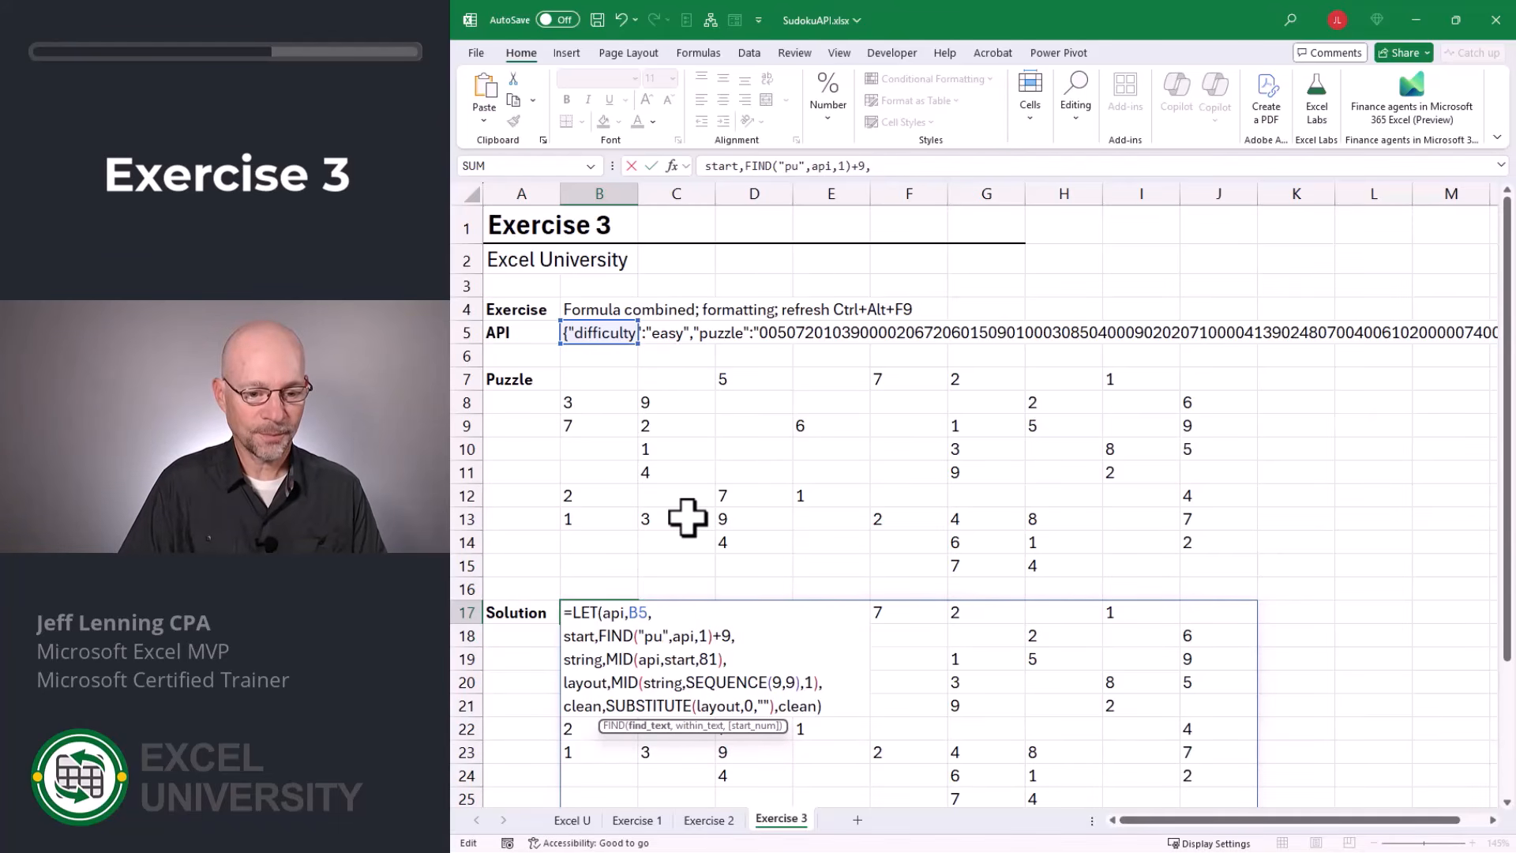
pyautogui.write('solution')
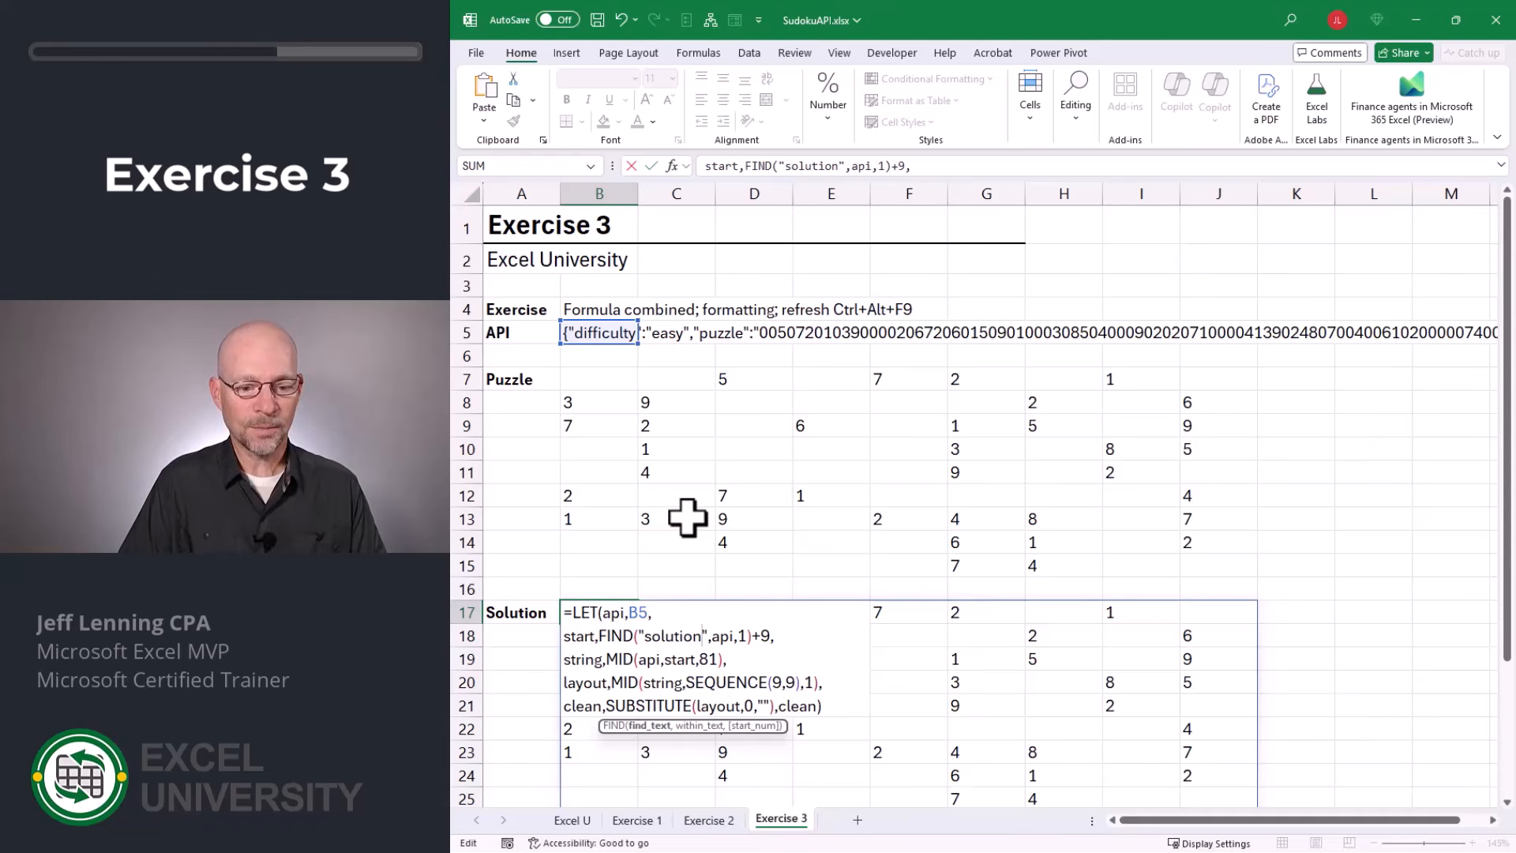
pyautogui.press('Right')
pyautogui.press('Right')
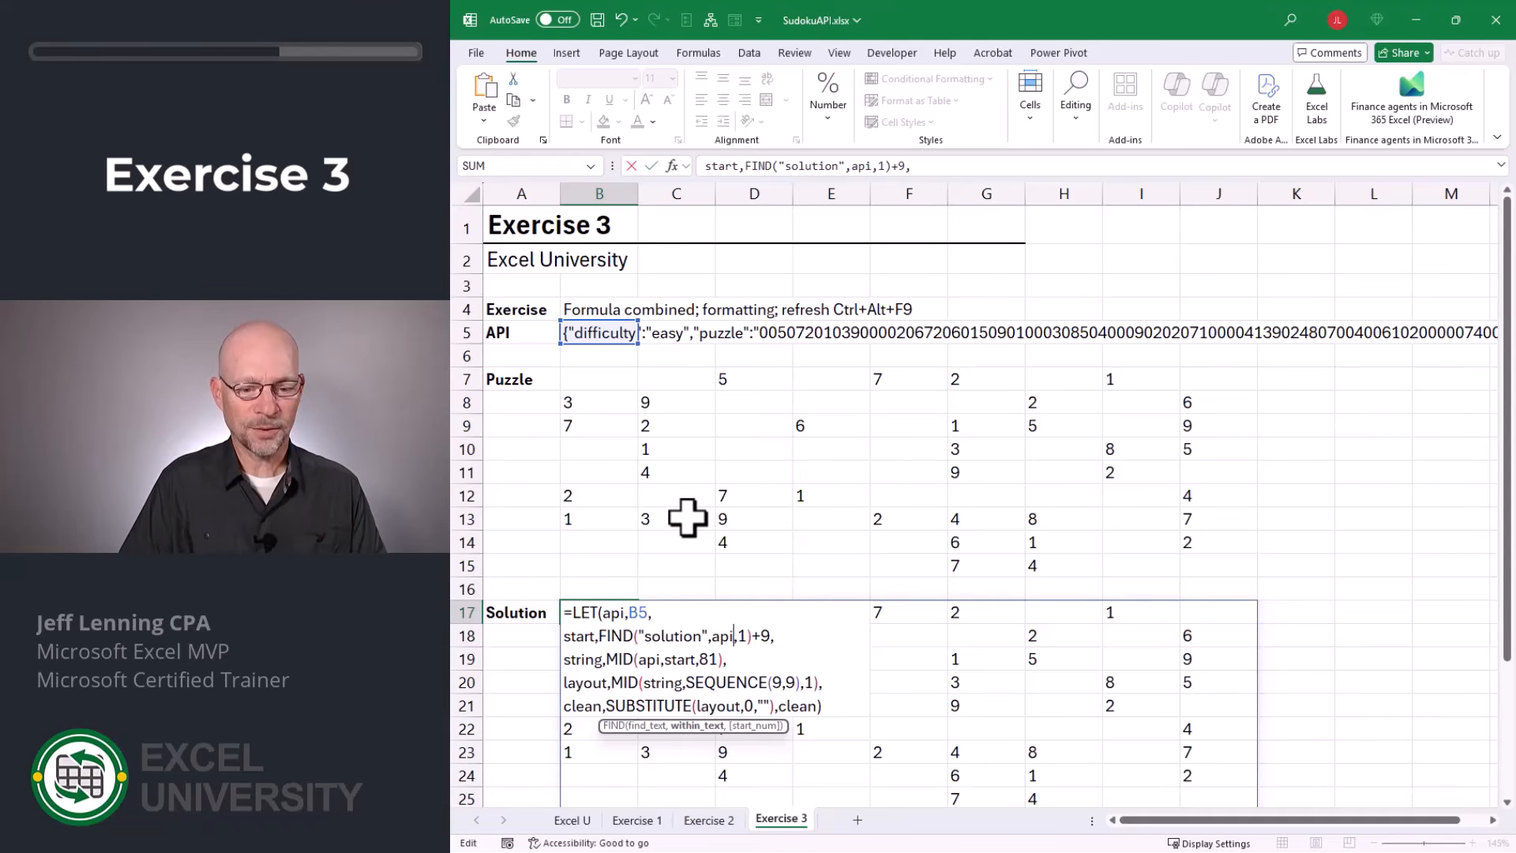
pyautogui.press('Right')
pyautogui.press('Right')
pyautogui.press('Right')
pyautogui.press('Right')
pyautogui.press('Right')
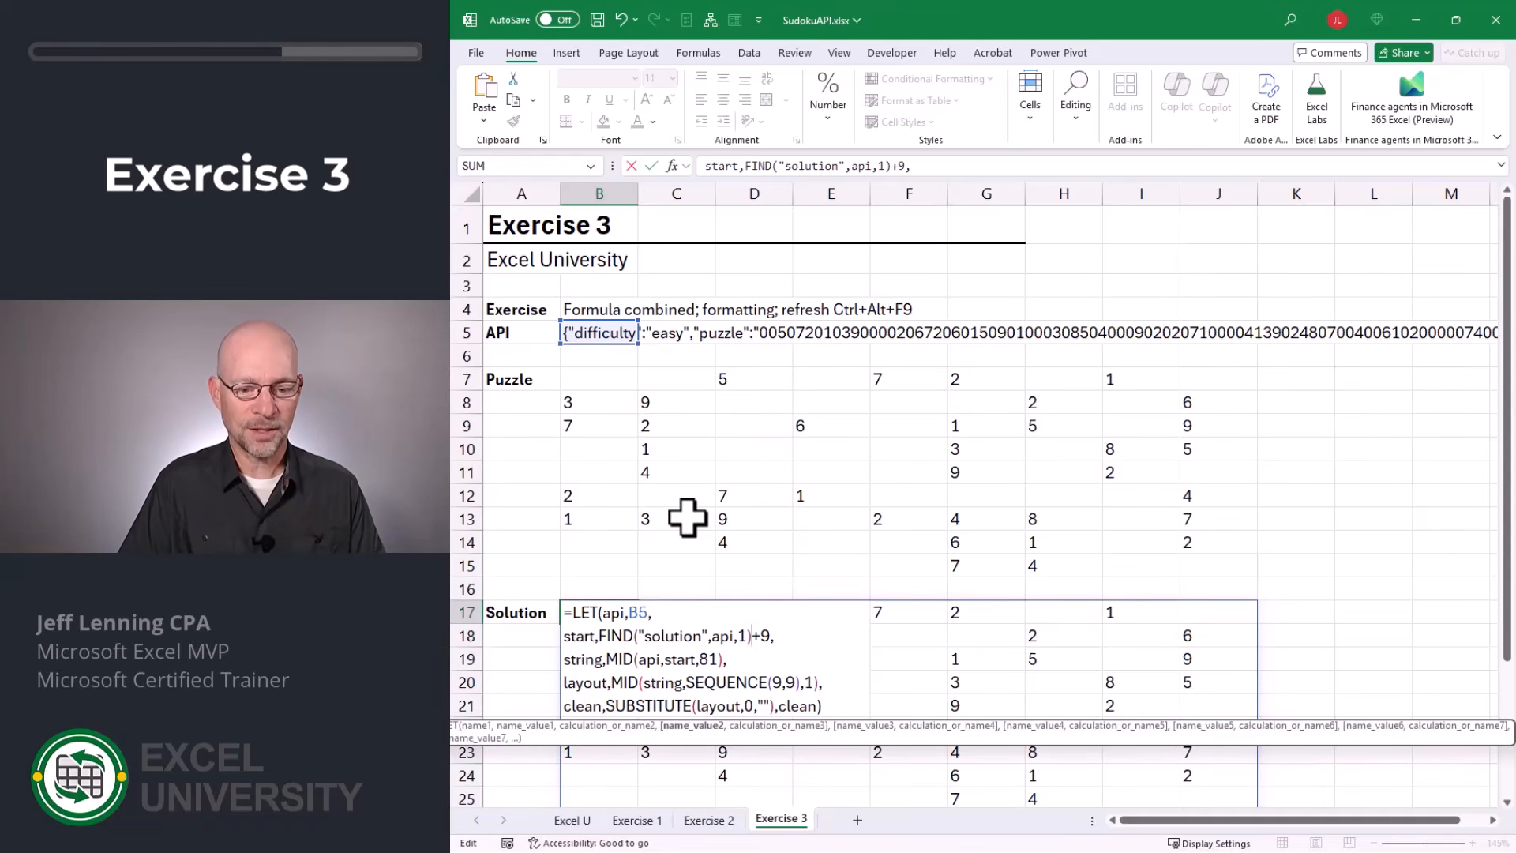
pyautogui.press('Return')
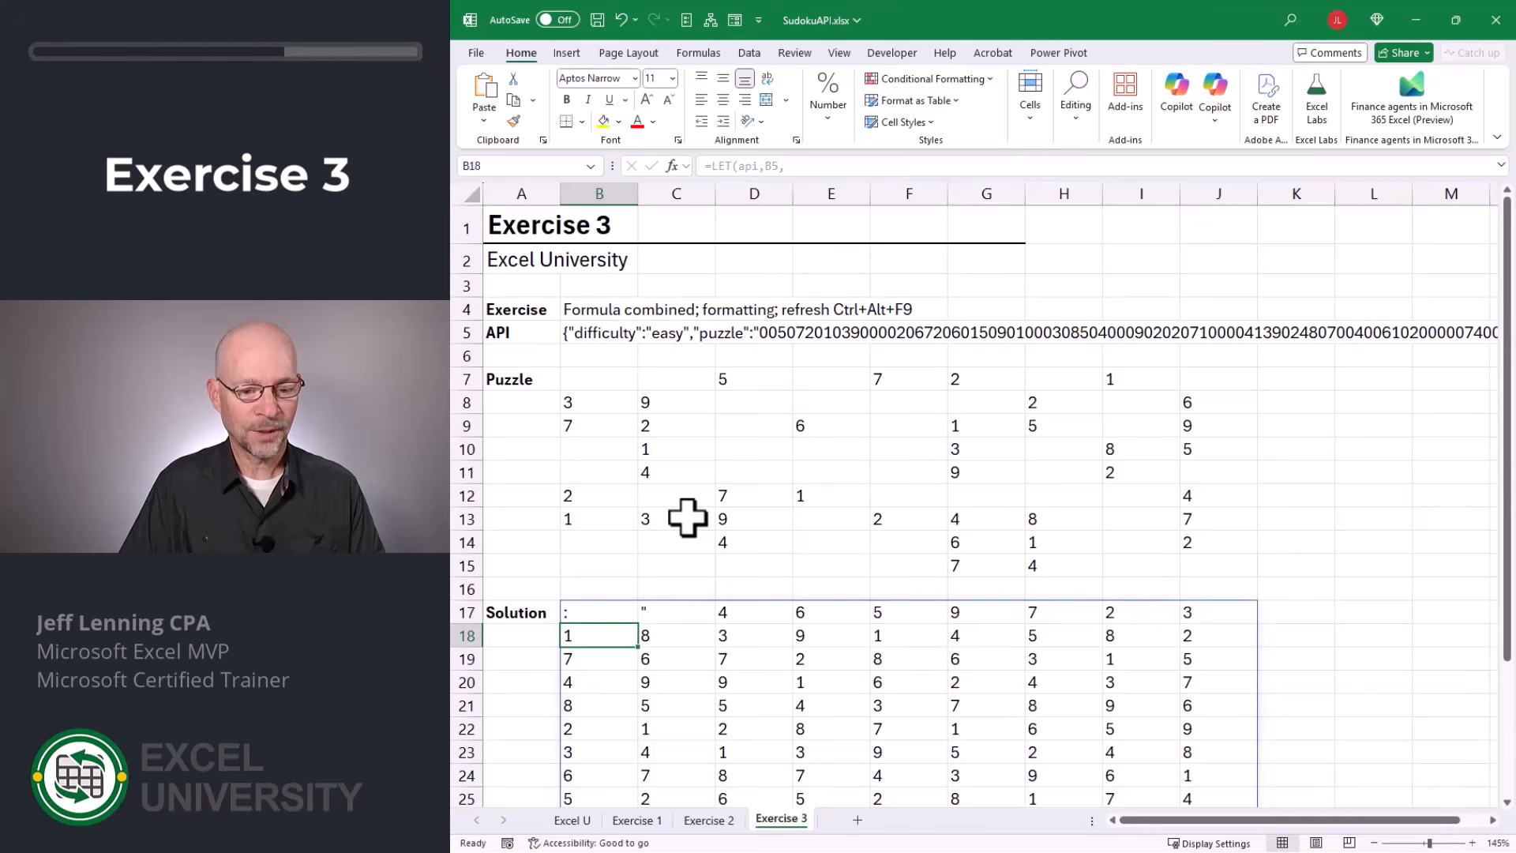
# Set the number added to the FIND result in B17's LET formula to 11.
pyautogui.press('Up')
pyautogui.press('Right')
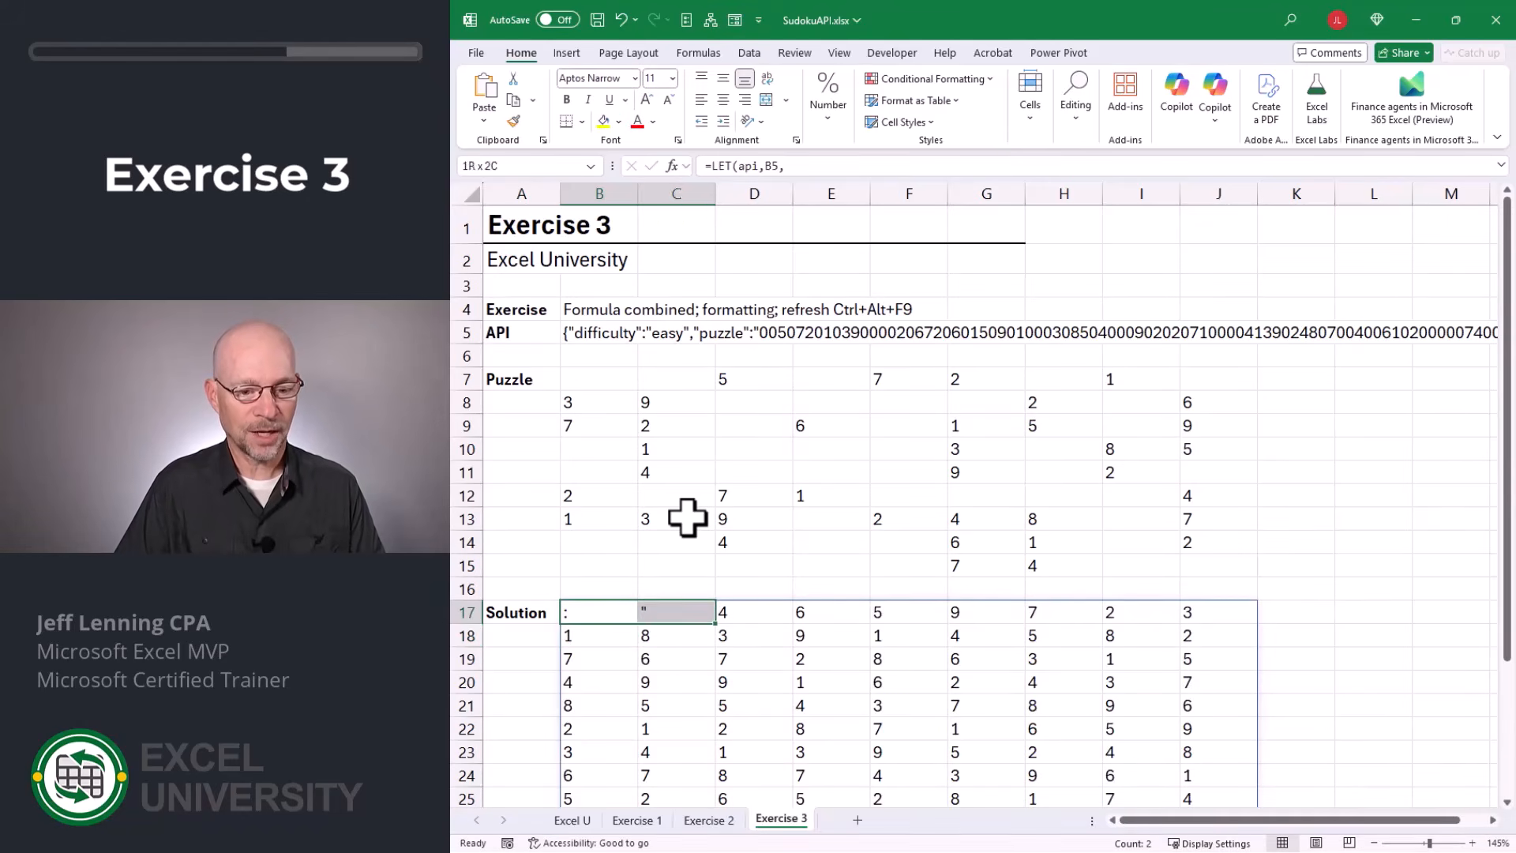
pyautogui.press('Left')
pyautogui.press('F2')
pyautogui.press('Up')
pyautogui.press('Up')
pyautogui.press('Up')
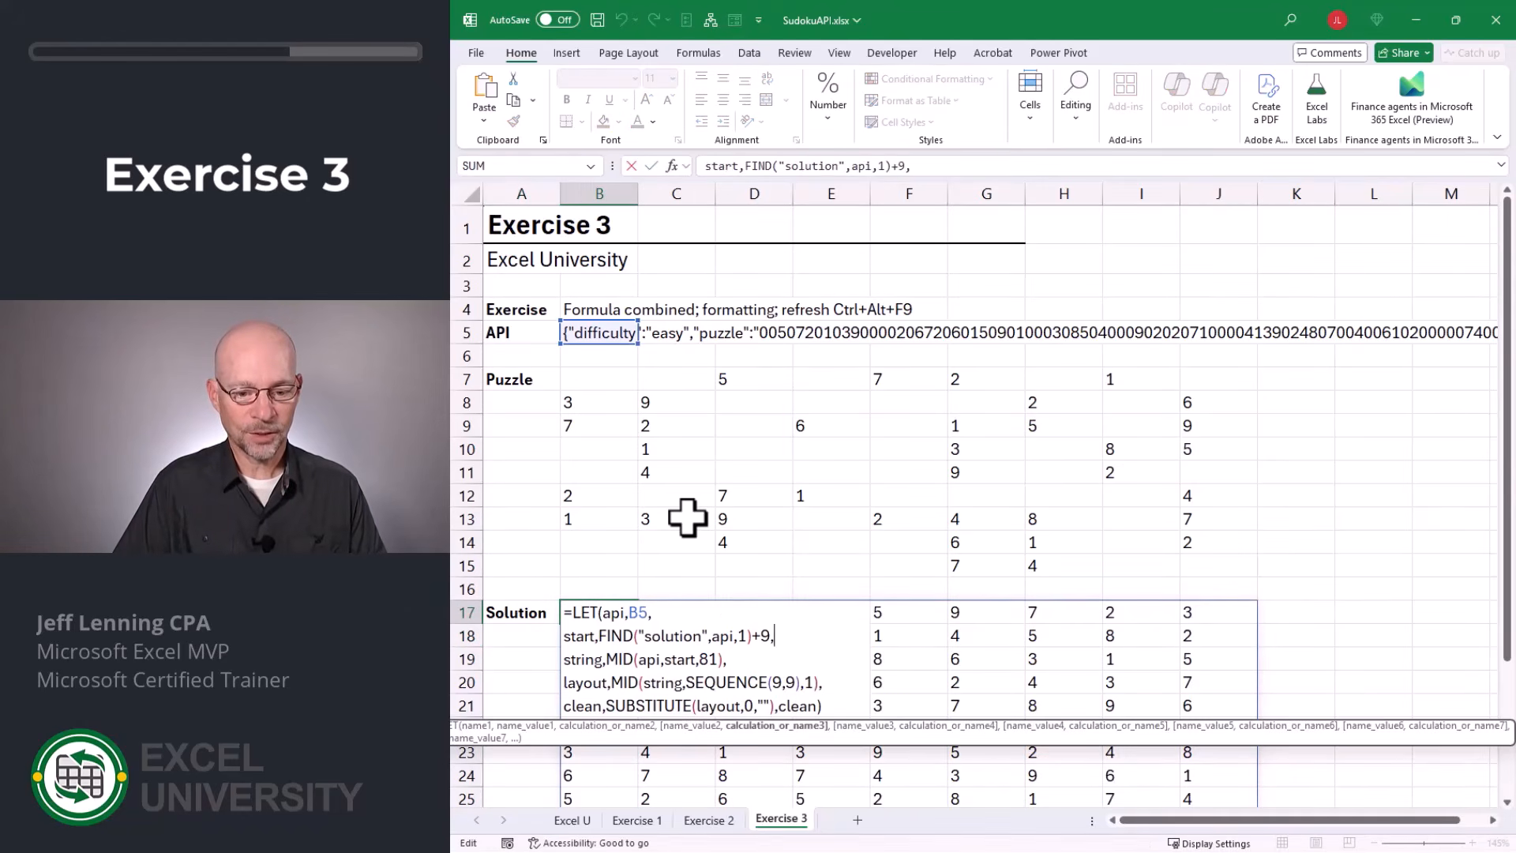
pyautogui.press('Delete')
pyautogui.write('11')
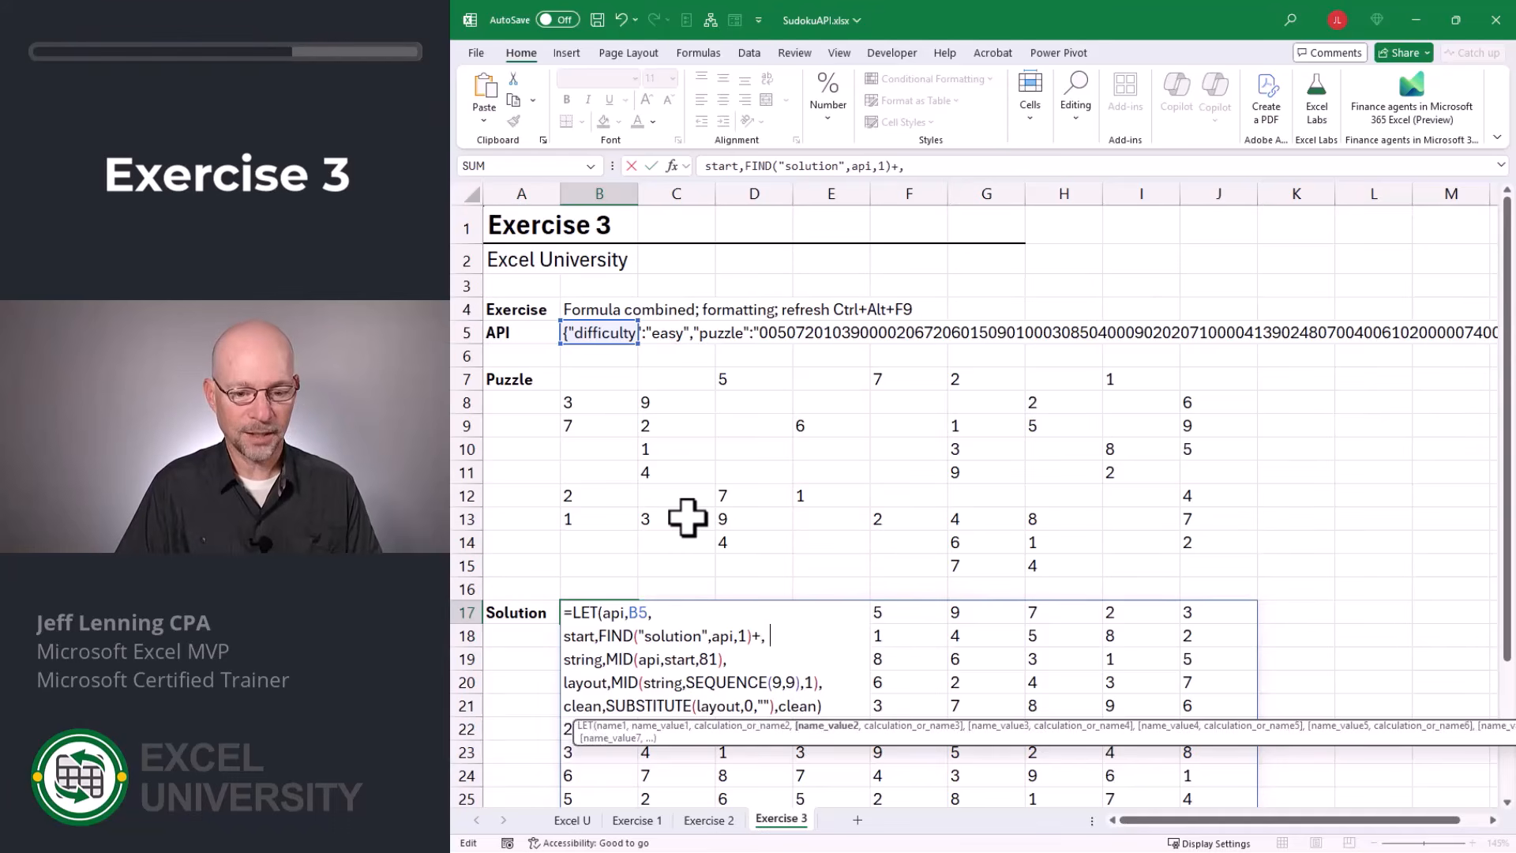
pyautogui.press('Return')
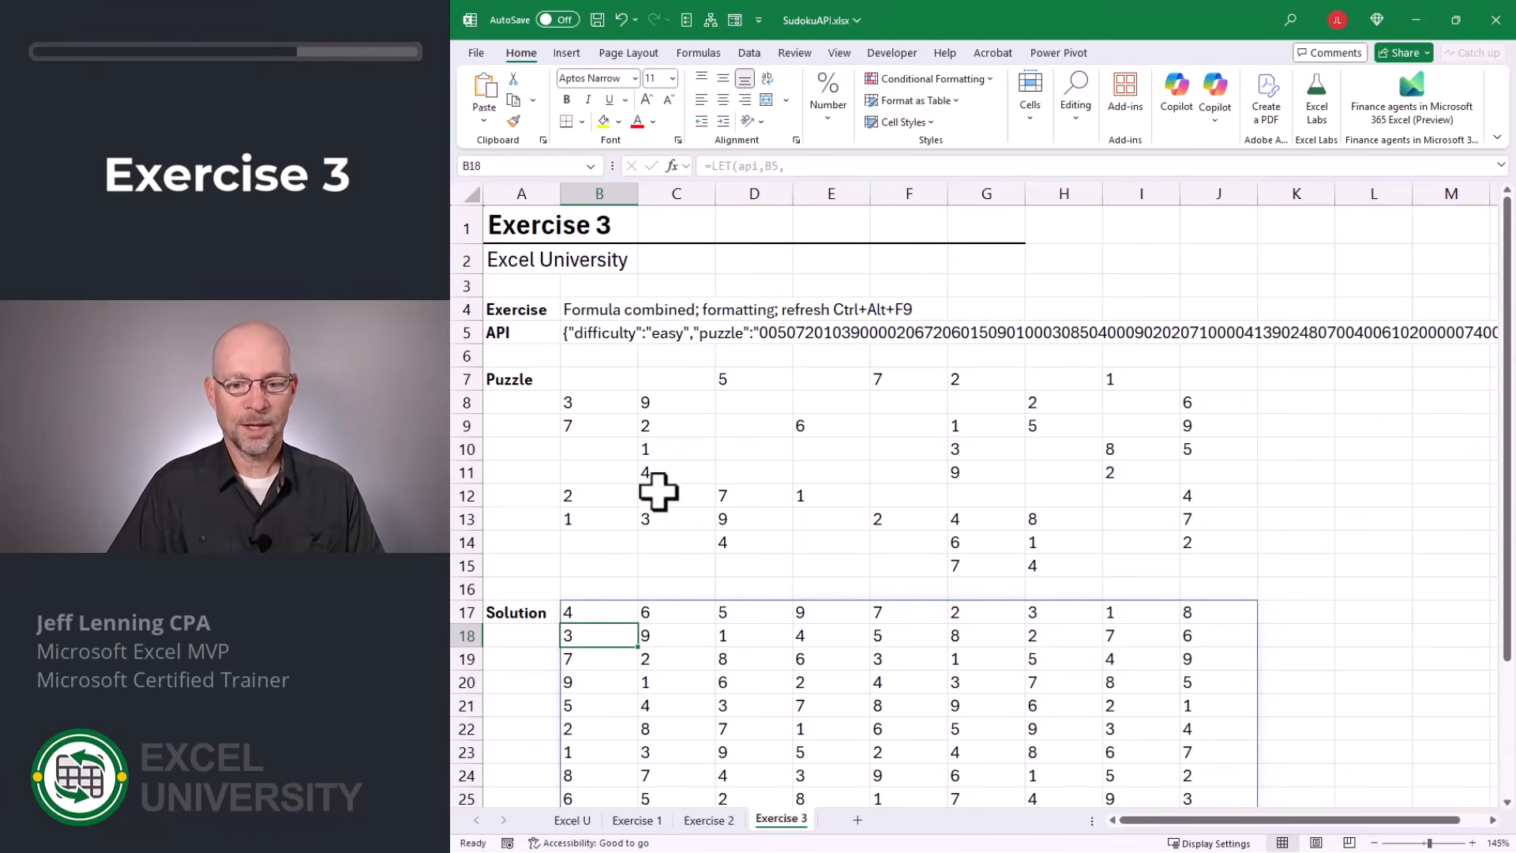
# Apply All Borders to both the puzzle grid B7:J15 and the solution grid B17:J25.
pyautogui.scroll(-1, 900, 684)
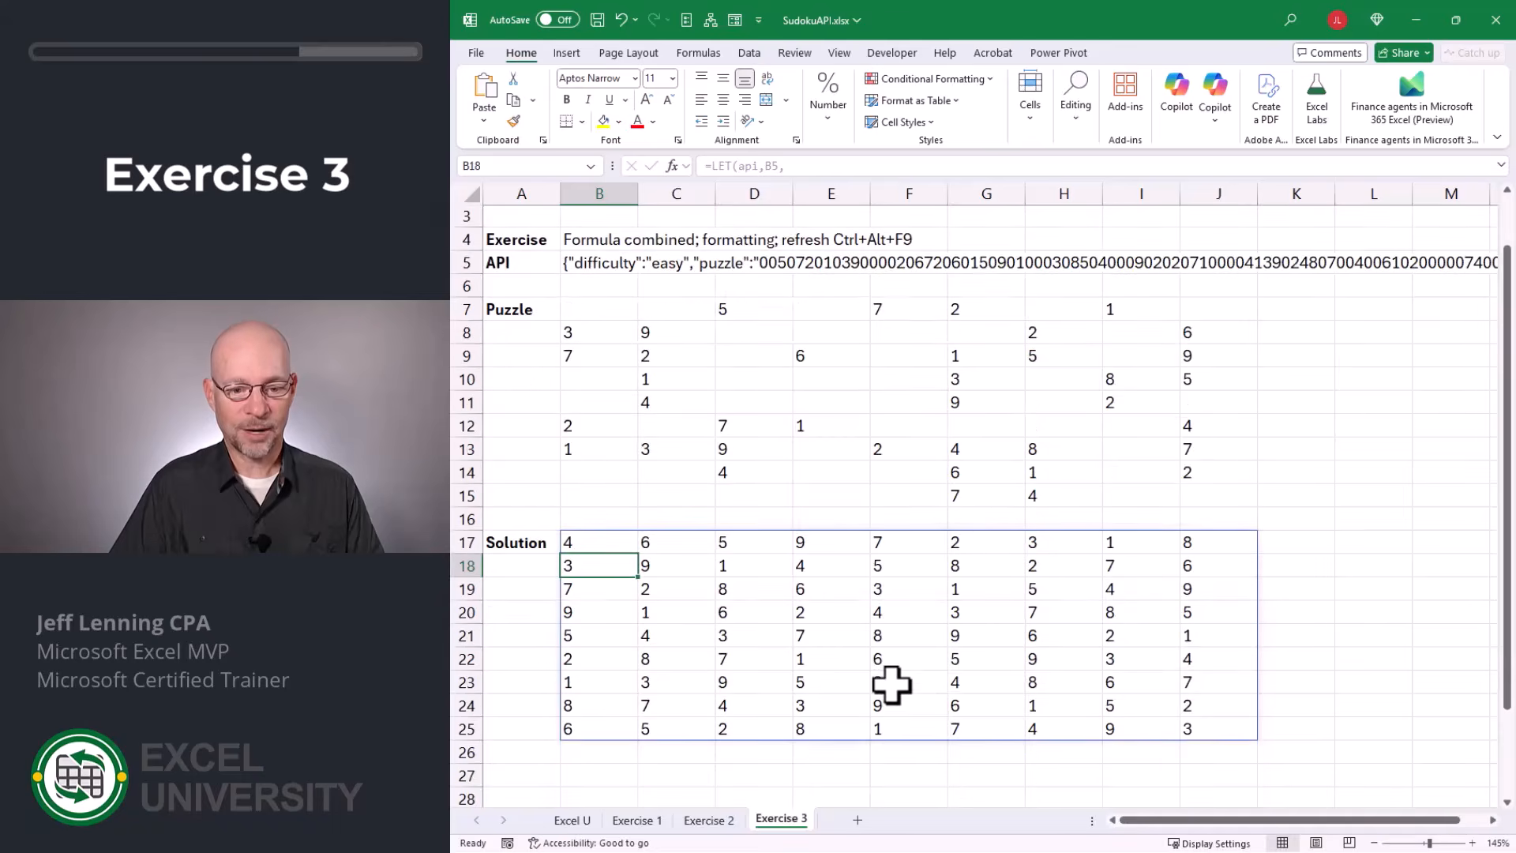
pyautogui.scroll(1, 891, 685)
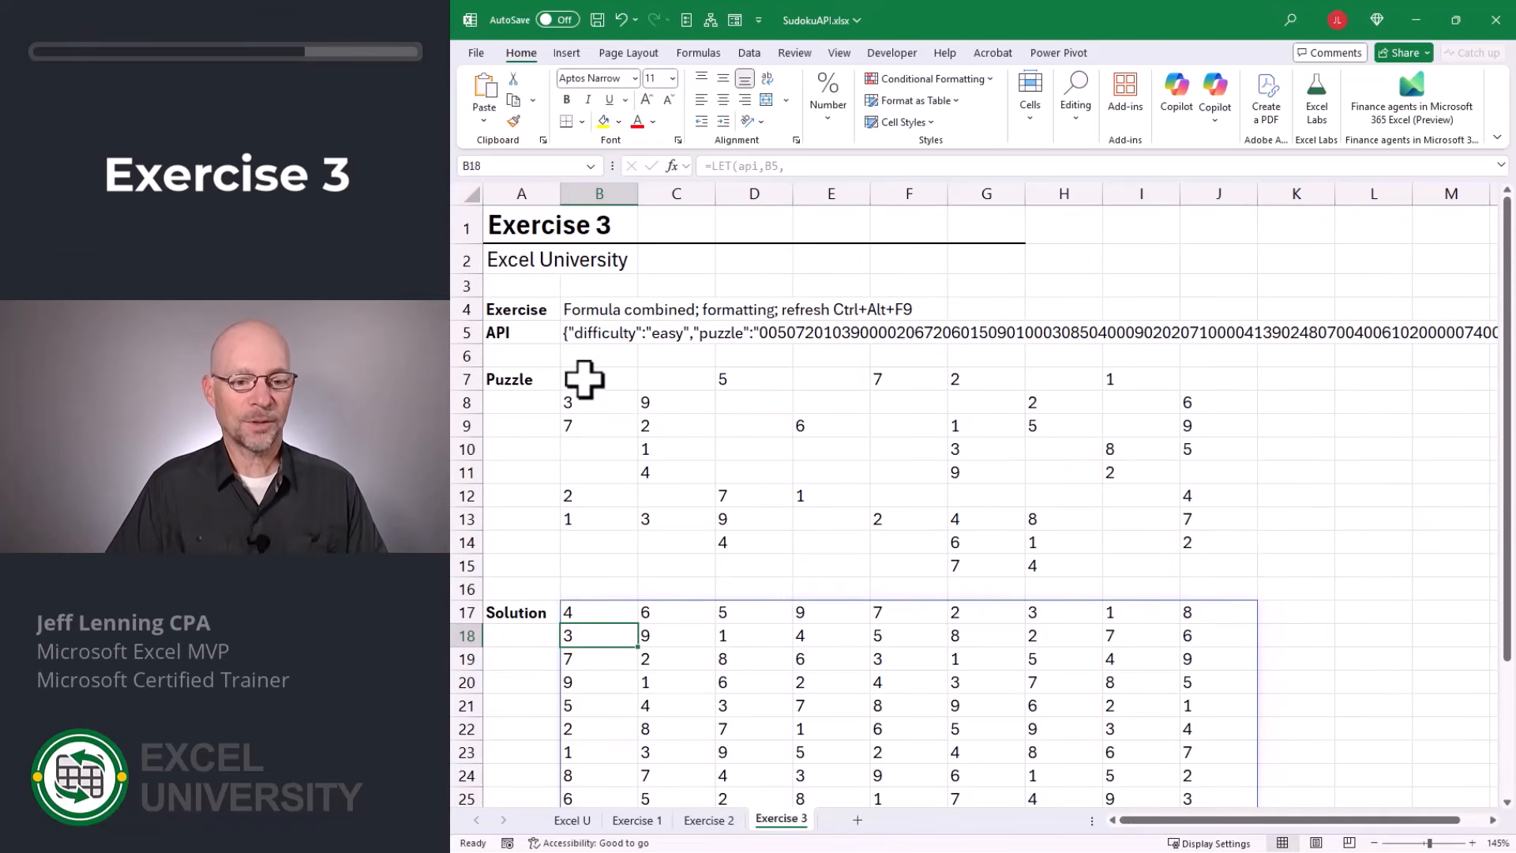
pyautogui.moveTo(582, 379); pyautogui.dragTo(1218, 565)
pyautogui.scroll(-1, 754, 588)
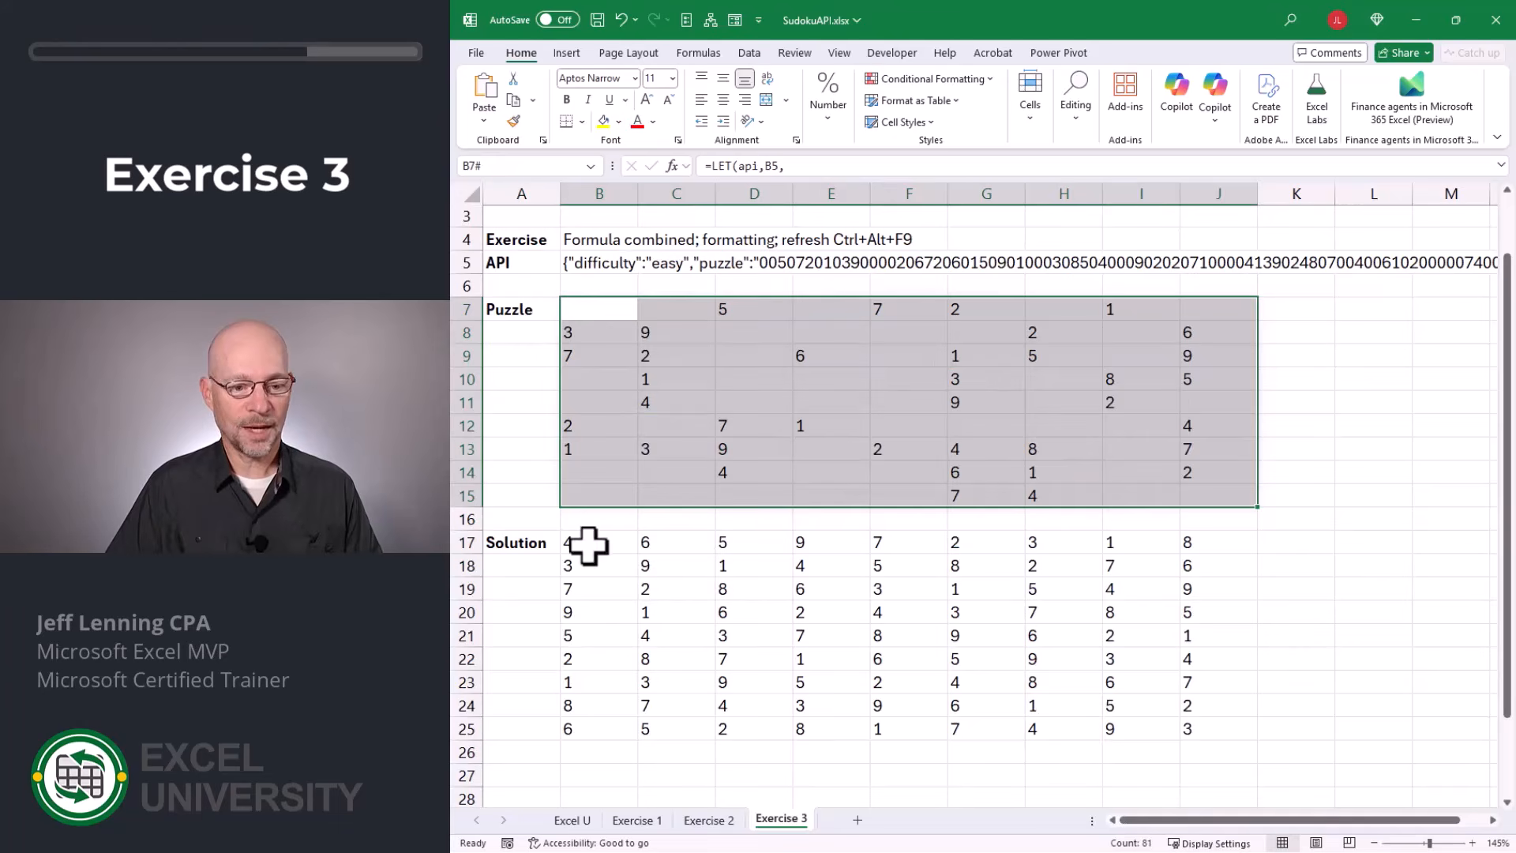
pyautogui.moveTo(585, 542); pyautogui.dragTo(1193, 723)
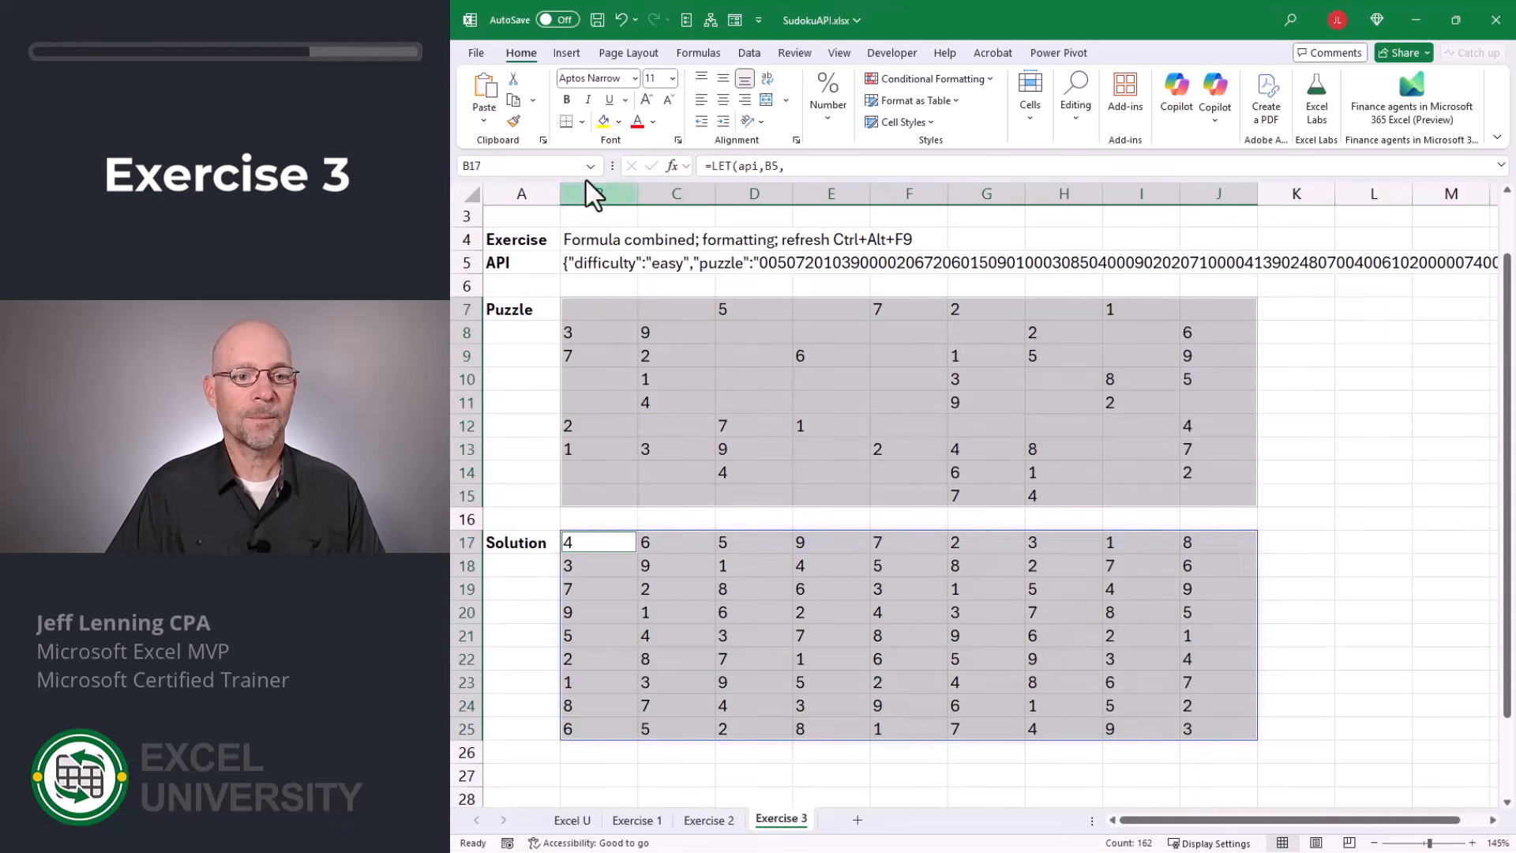
pyautogui.click(582, 121)
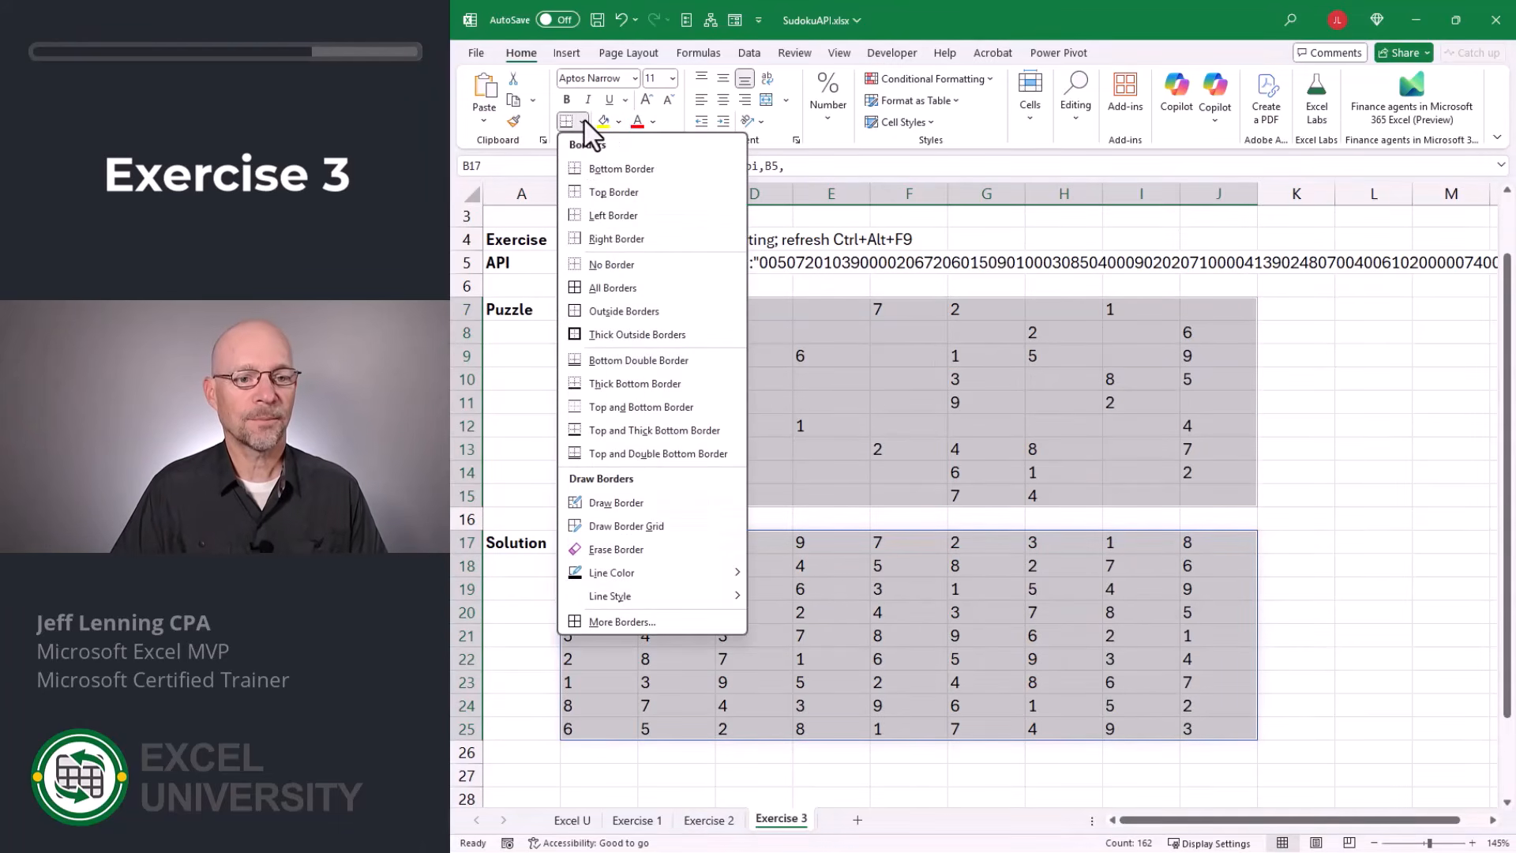
pyautogui.click(637, 289)
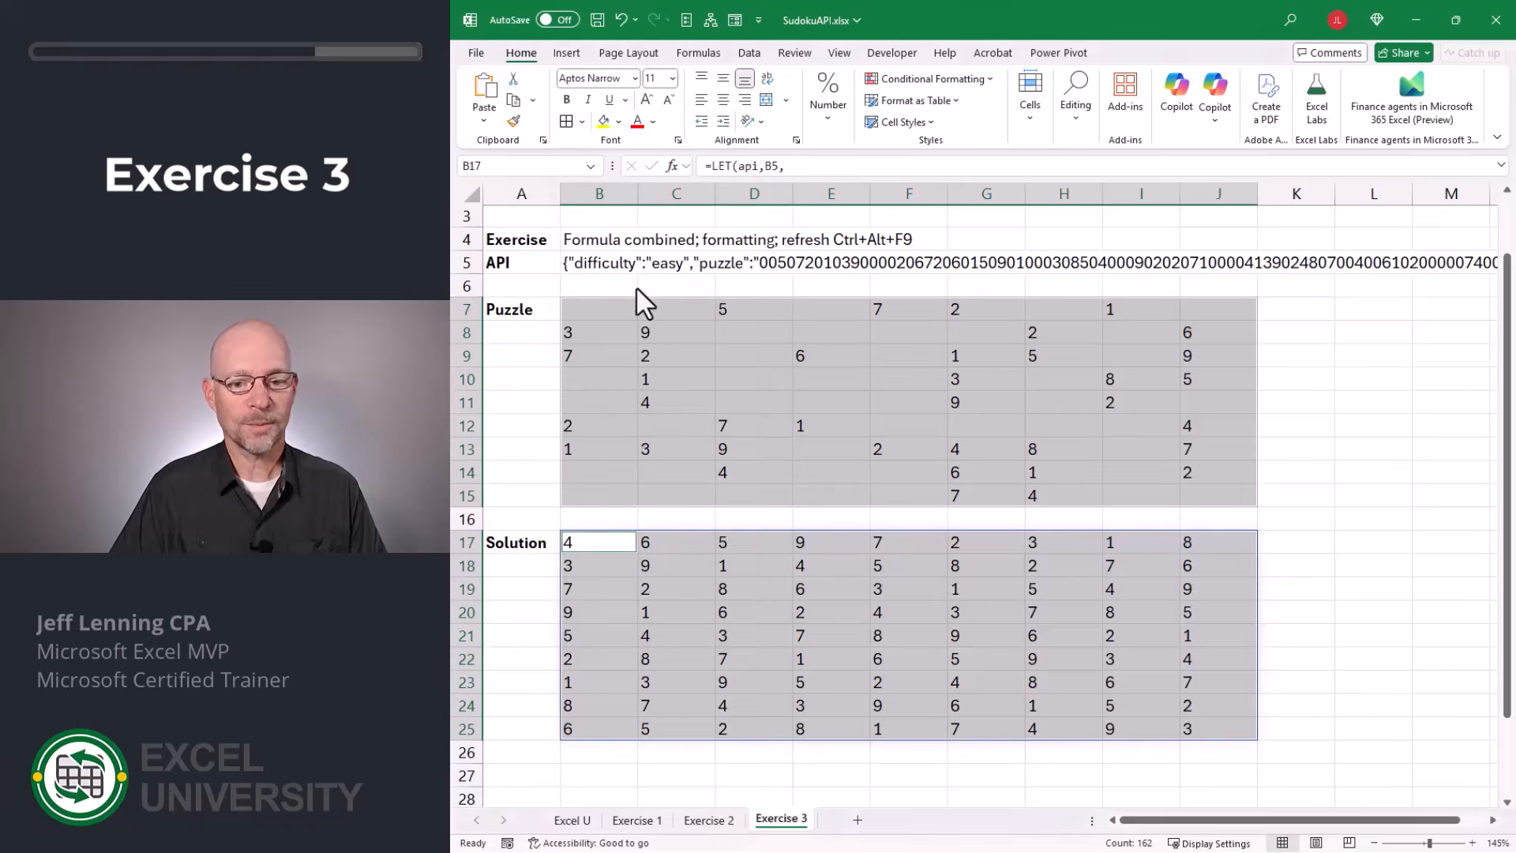
# Apply Thick Outside Borders to each of the nine 3-by-3 blocks in the puzzle grid B7:J15.
pyautogui.moveTo(599, 311); pyautogui.dragTo(724, 362)
pyautogui.click(582, 123)
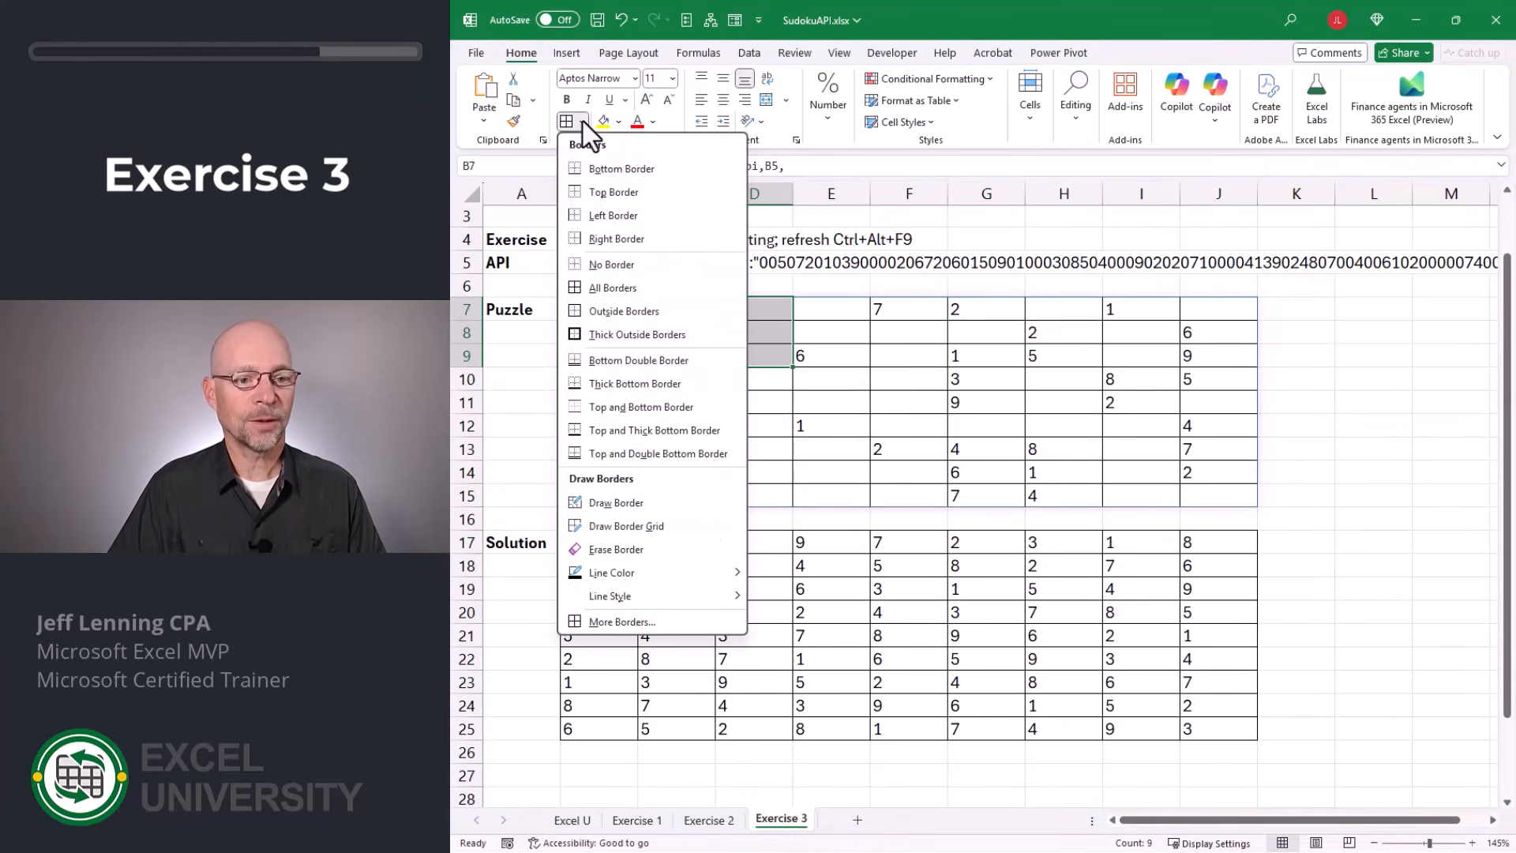
pyautogui.click(637, 334)
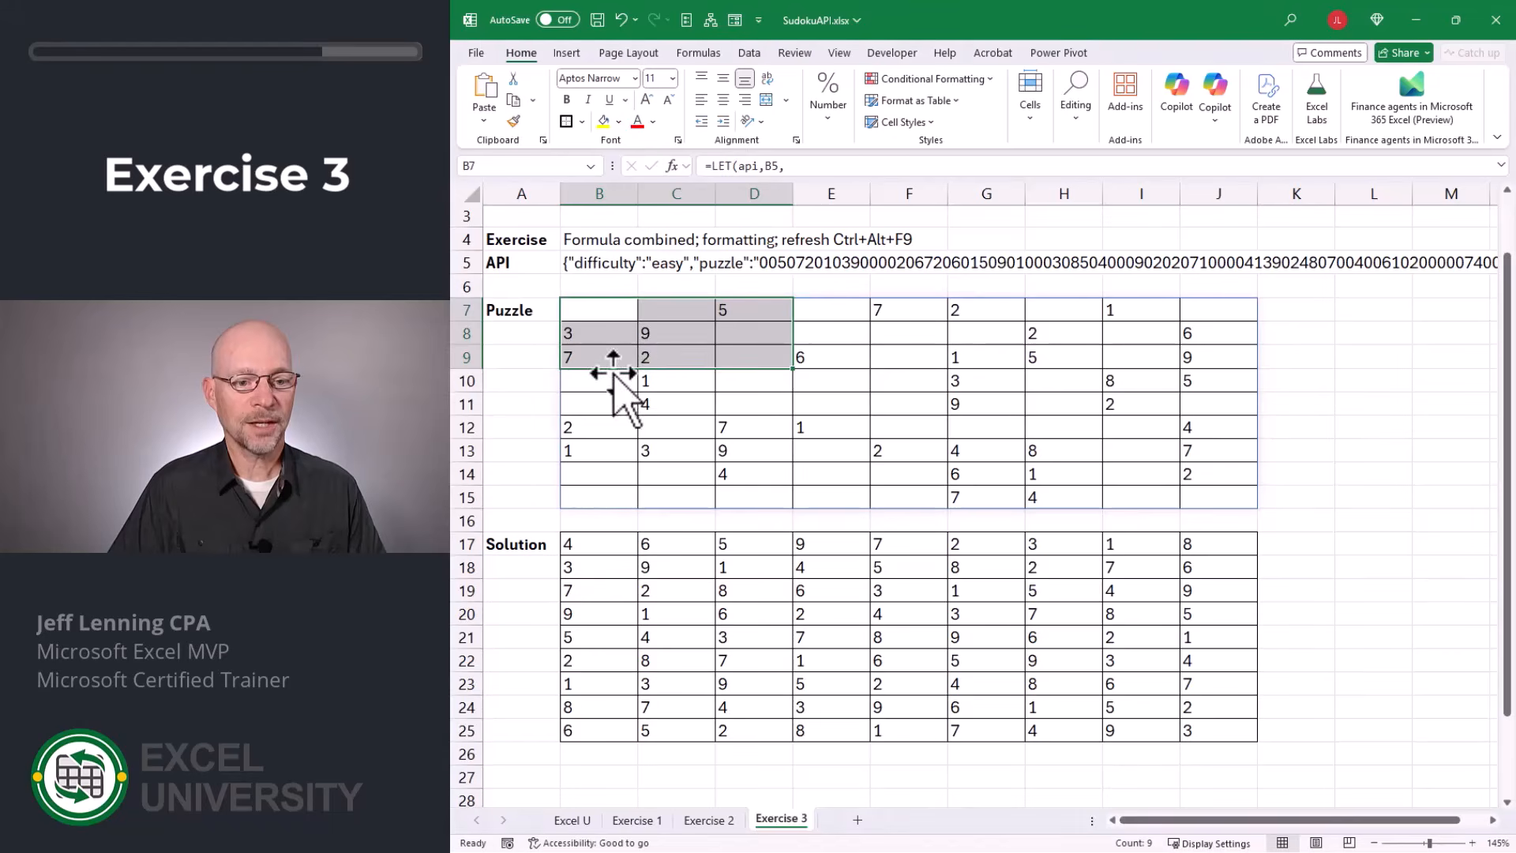
pyautogui.moveTo(609, 379); pyautogui.dragTo(747, 427)
pyautogui.press('F4')
pyautogui.moveTo(604, 451); pyautogui.dragTo(750, 497)
pyautogui.moveTo(831, 311); pyautogui.dragTo(971, 353)
pyautogui.moveTo(830, 380); pyautogui.dragTo(979, 428)
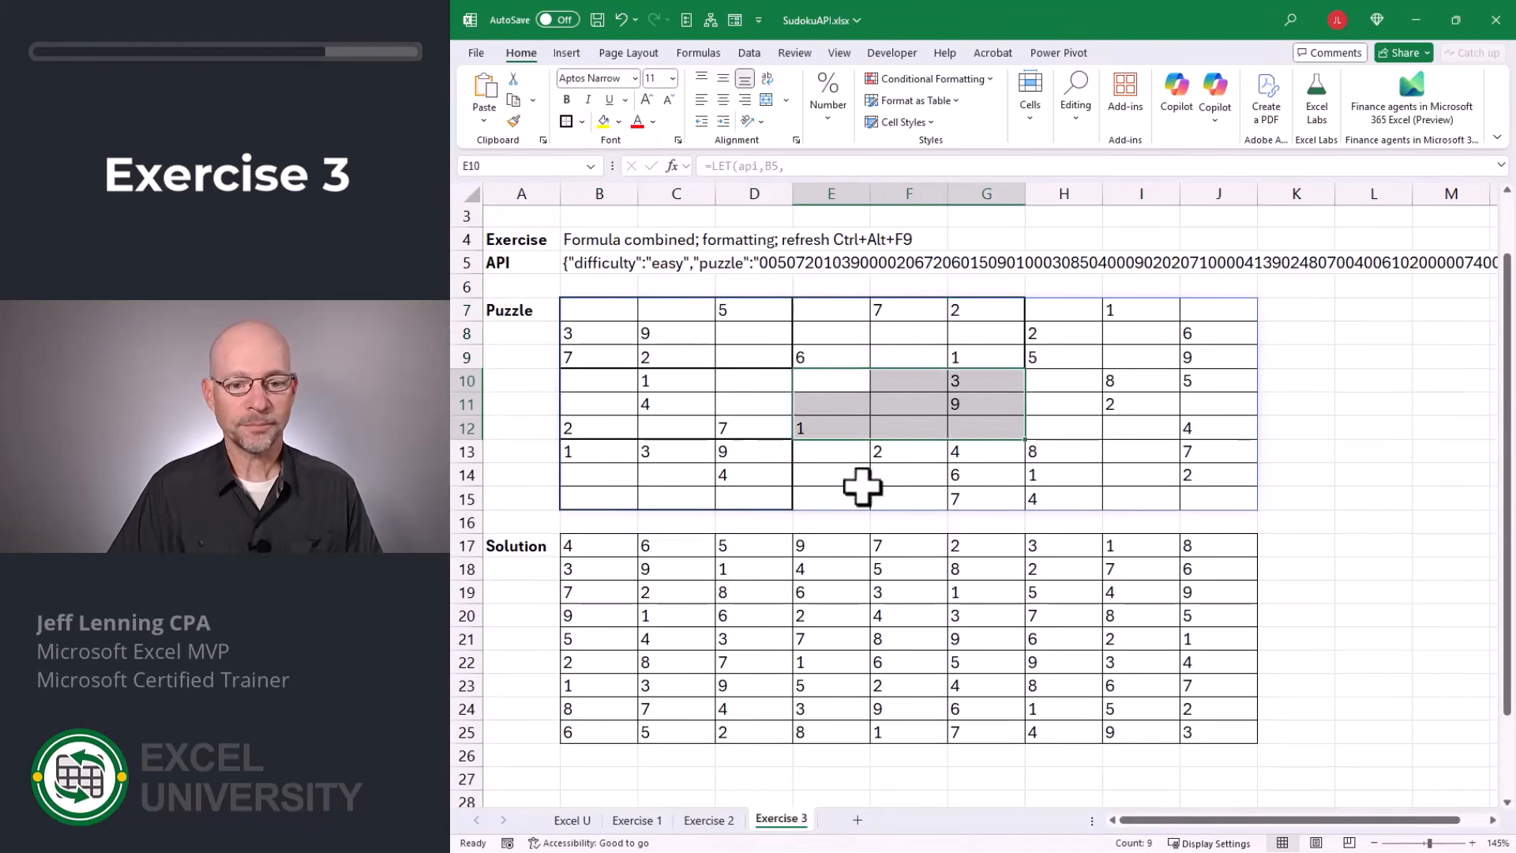
pyautogui.moveTo(834, 452); pyautogui.dragTo(979, 497)
pyautogui.moveTo(1063, 310); pyautogui.dragTo(1212, 355)
pyautogui.moveTo(1066, 381); pyautogui.dragTo(1214, 427)
pyautogui.moveTo(1064, 451); pyautogui.dragTo(1214, 497)
# Apply Thick Outside Borders to each of the nine 3-by-3 blocks in the solution grid B17:J25.
pyautogui.moveTo(599, 546); pyautogui.dragTo(750, 592)
pyautogui.click(566, 121)
pyautogui.moveTo(599, 616); pyautogui.dragTo(734, 657)
pyautogui.moveTo(599, 686); pyautogui.dragTo(750, 732)
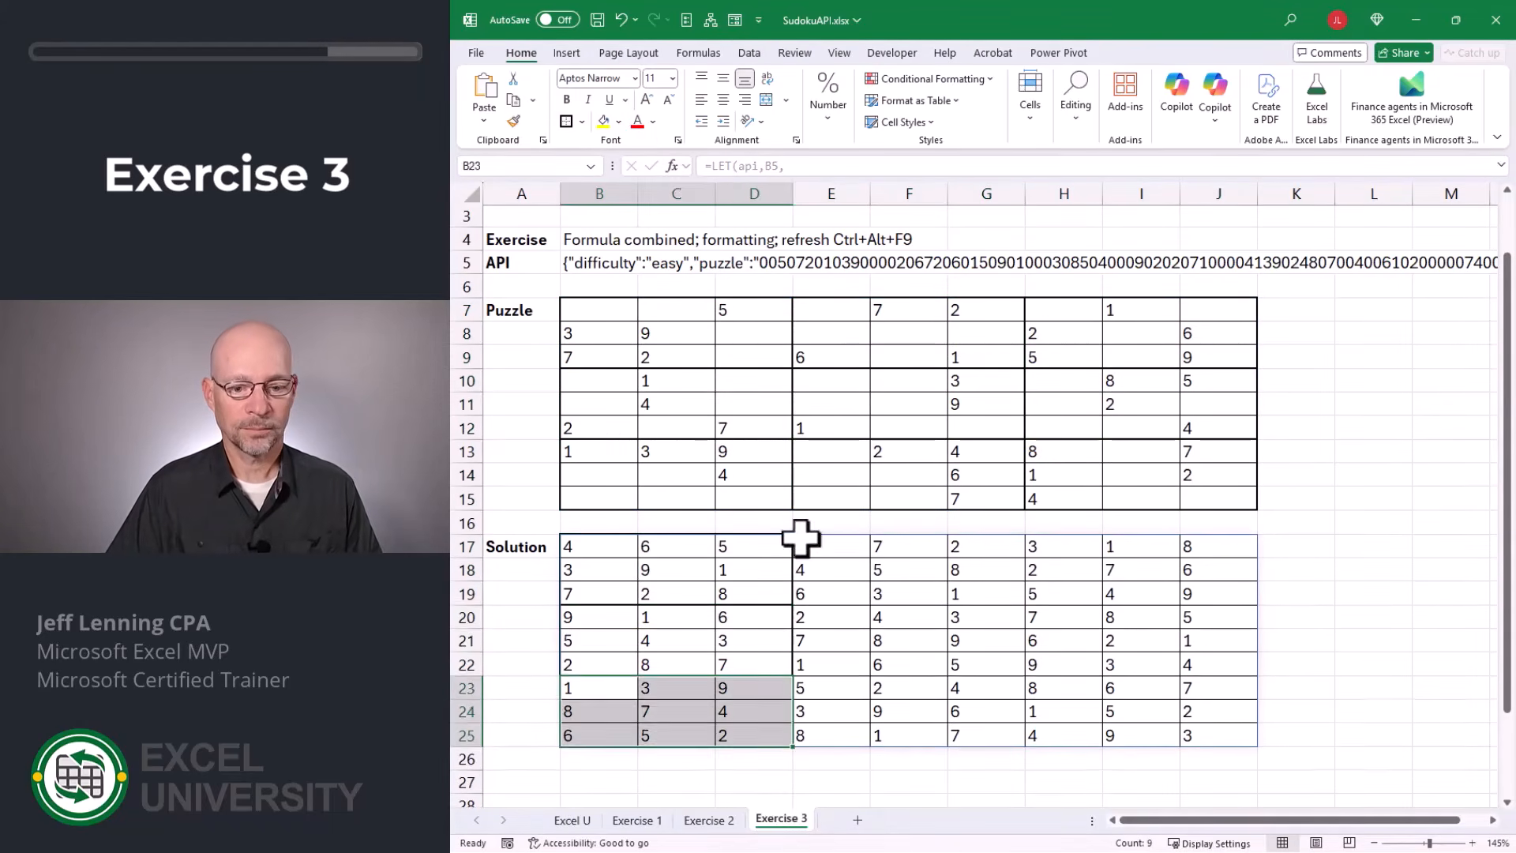
pyautogui.moveTo(826, 545); pyautogui.dragTo(975, 592)
pyautogui.moveTo(829, 615); pyautogui.dragTo(975, 663)
pyautogui.click(566, 121)
pyautogui.moveTo(829, 687); pyautogui.dragTo(962, 728)
pyautogui.moveTo(1066, 546); pyautogui.dragTo(1212, 592)
pyautogui.click(566, 122)
pyautogui.moveTo(1066, 616); pyautogui.dragTo(1212, 663)
pyautogui.click(566, 123)
pyautogui.moveTo(1066, 688); pyautogui.dragTo(1212, 734)
pyautogui.click(566, 122)
pyautogui.click(1323, 435)
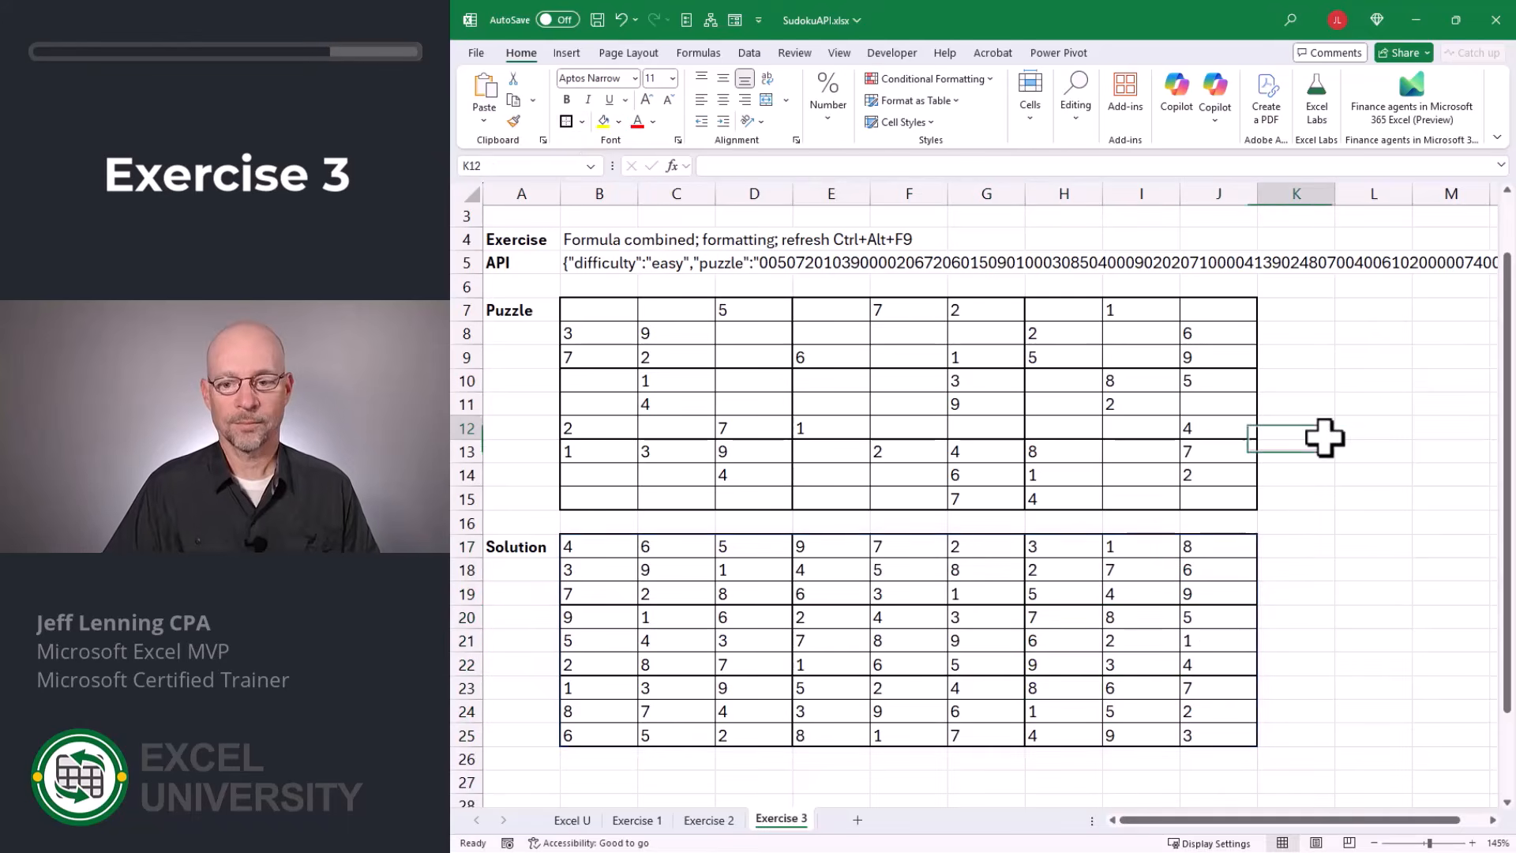
# Center the contents of B7:J25 horizontally and align them to the middle vertically.
pyautogui.moveTo(599, 310); pyautogui.dragTo(1231, 736)
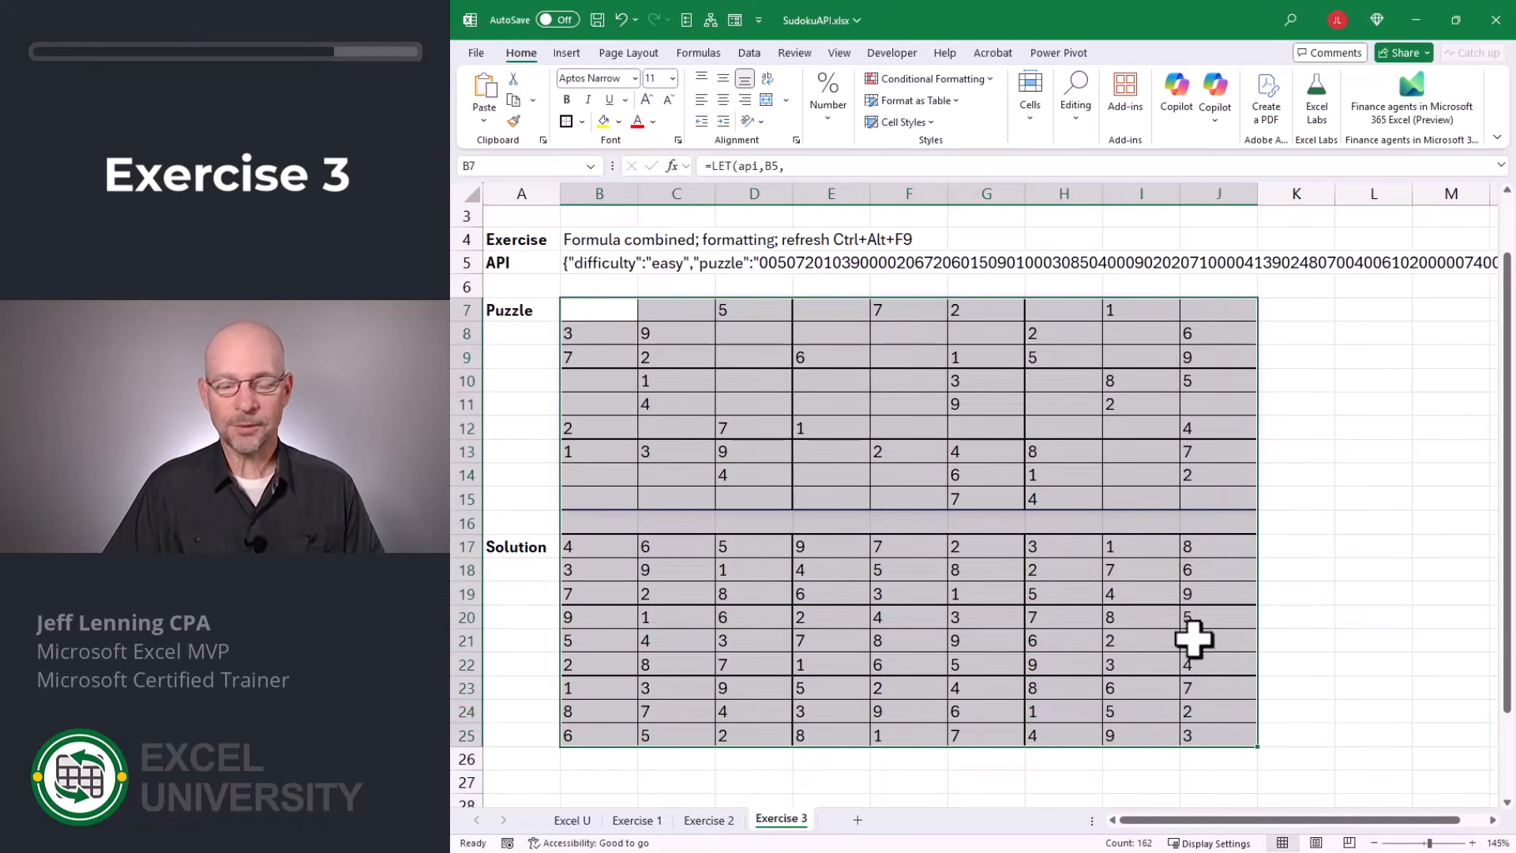
pyautogui.click(720, 98)
pyautogui.click(720, 78)
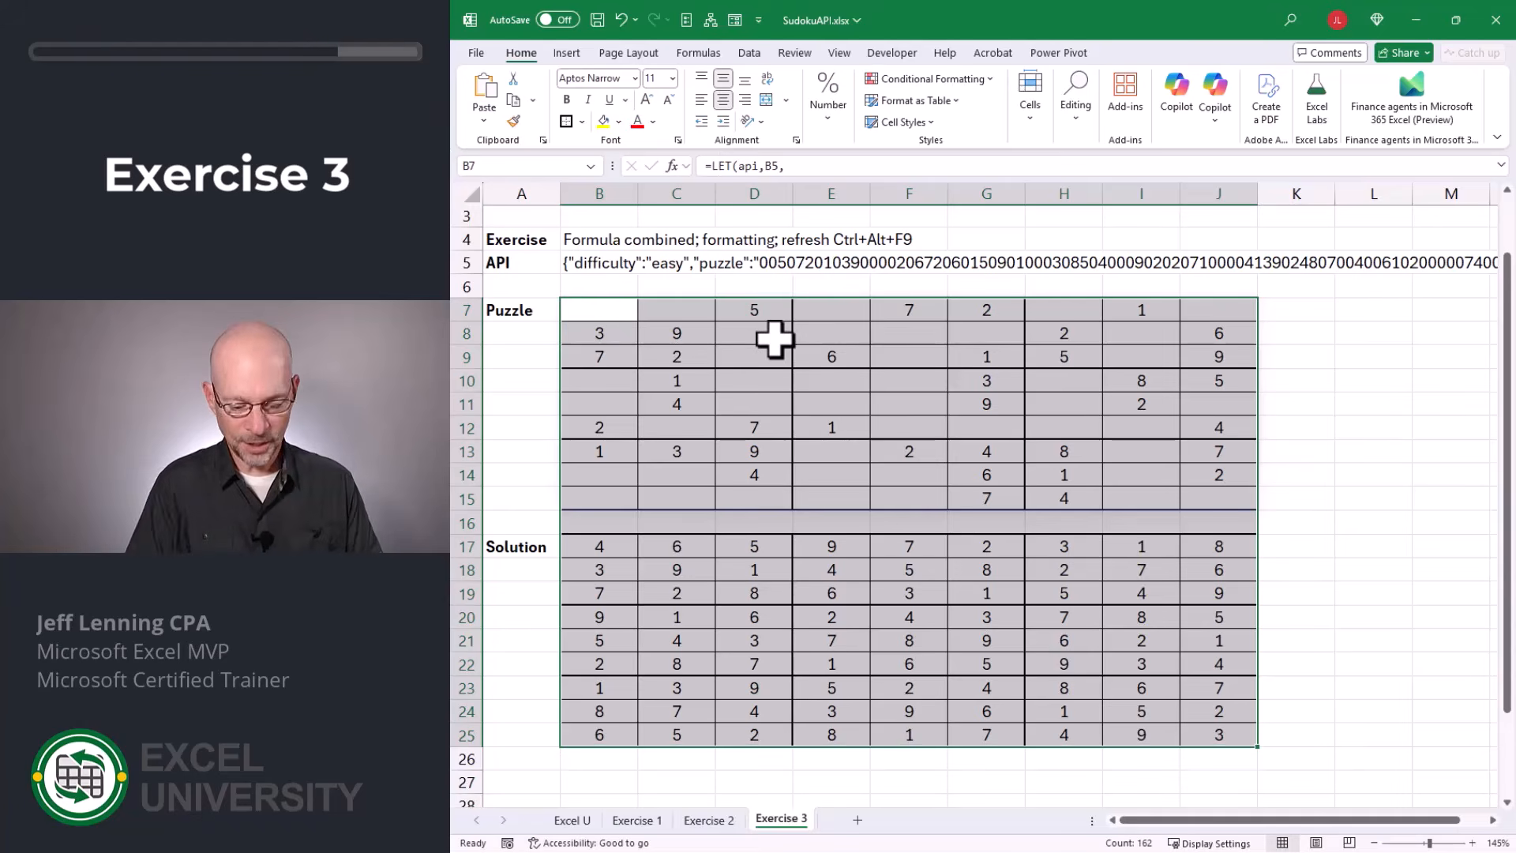
# Set the row height of rows 7 through 25 to 42.
pyautogui.moveTo(467, 309); pyautogui.dragTo(490, 734)
pyautogui.click(1034, 117)
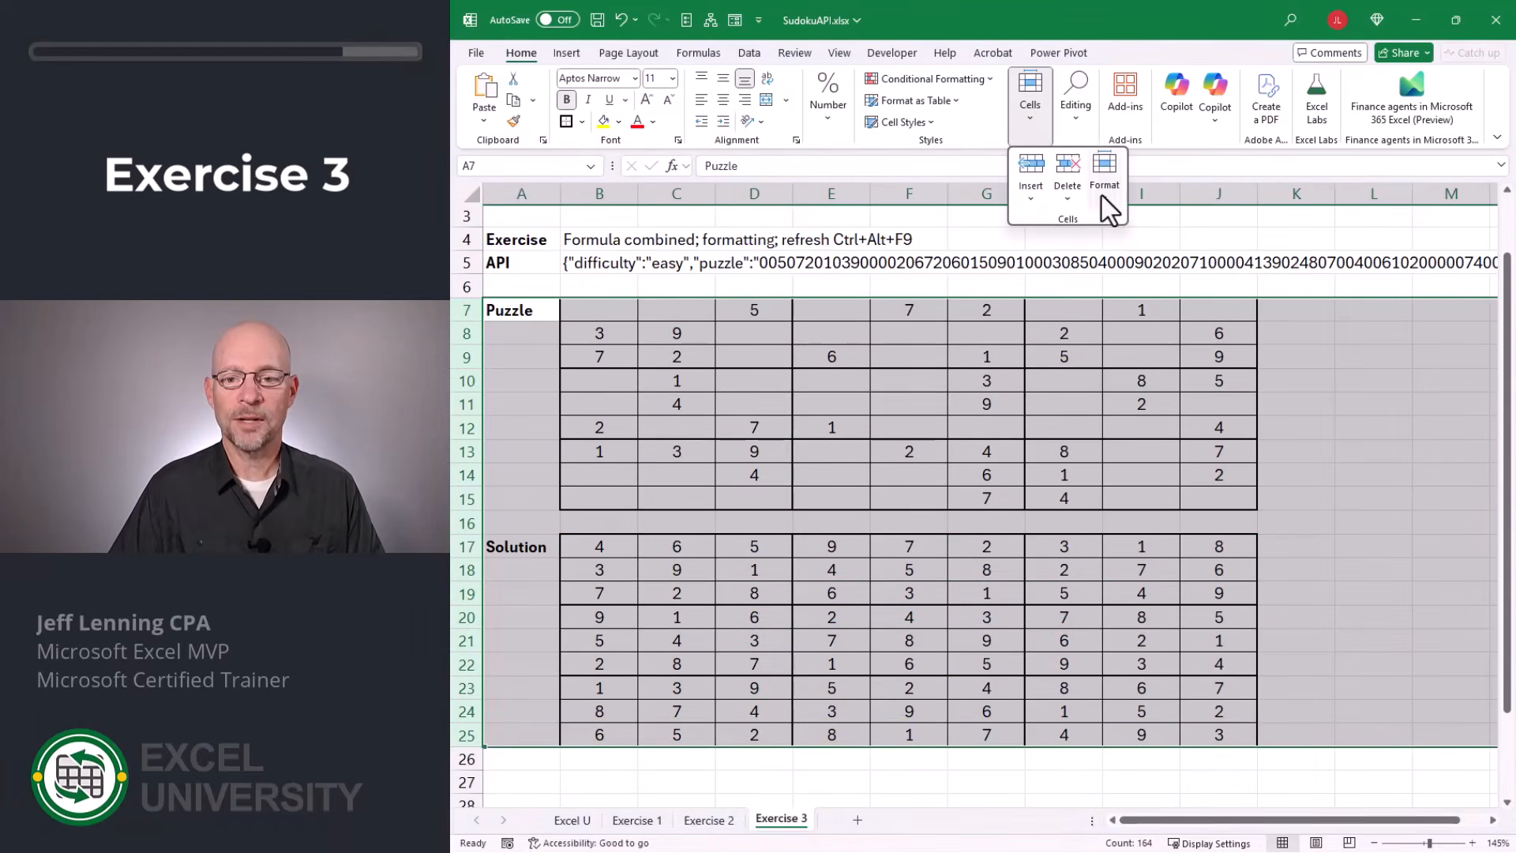
pyautogui.click(1105, 186)
pyautogui.click(1135, 247)
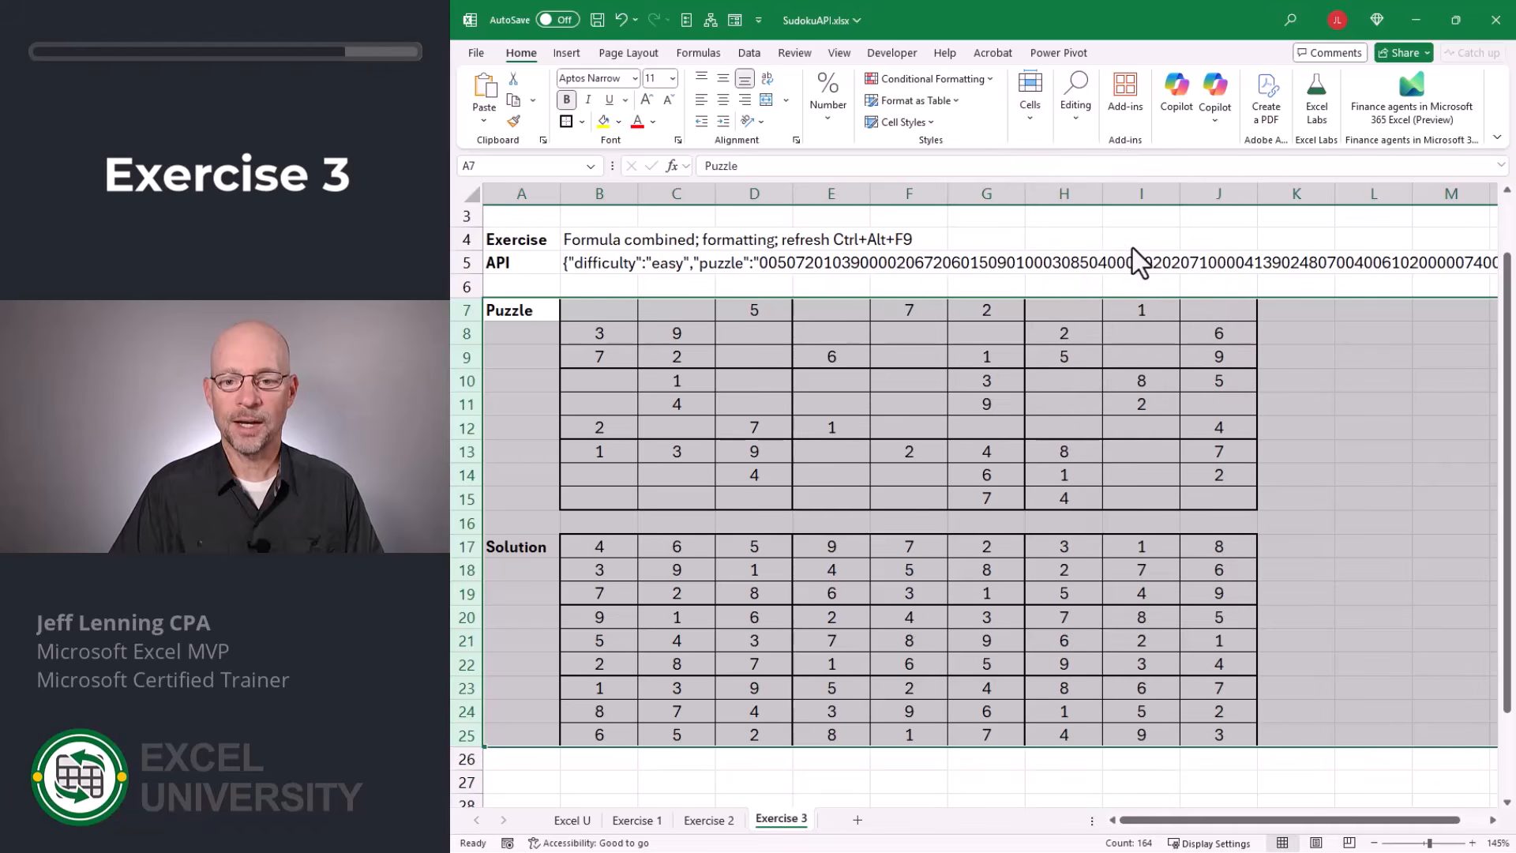
pyautogui.write('42')
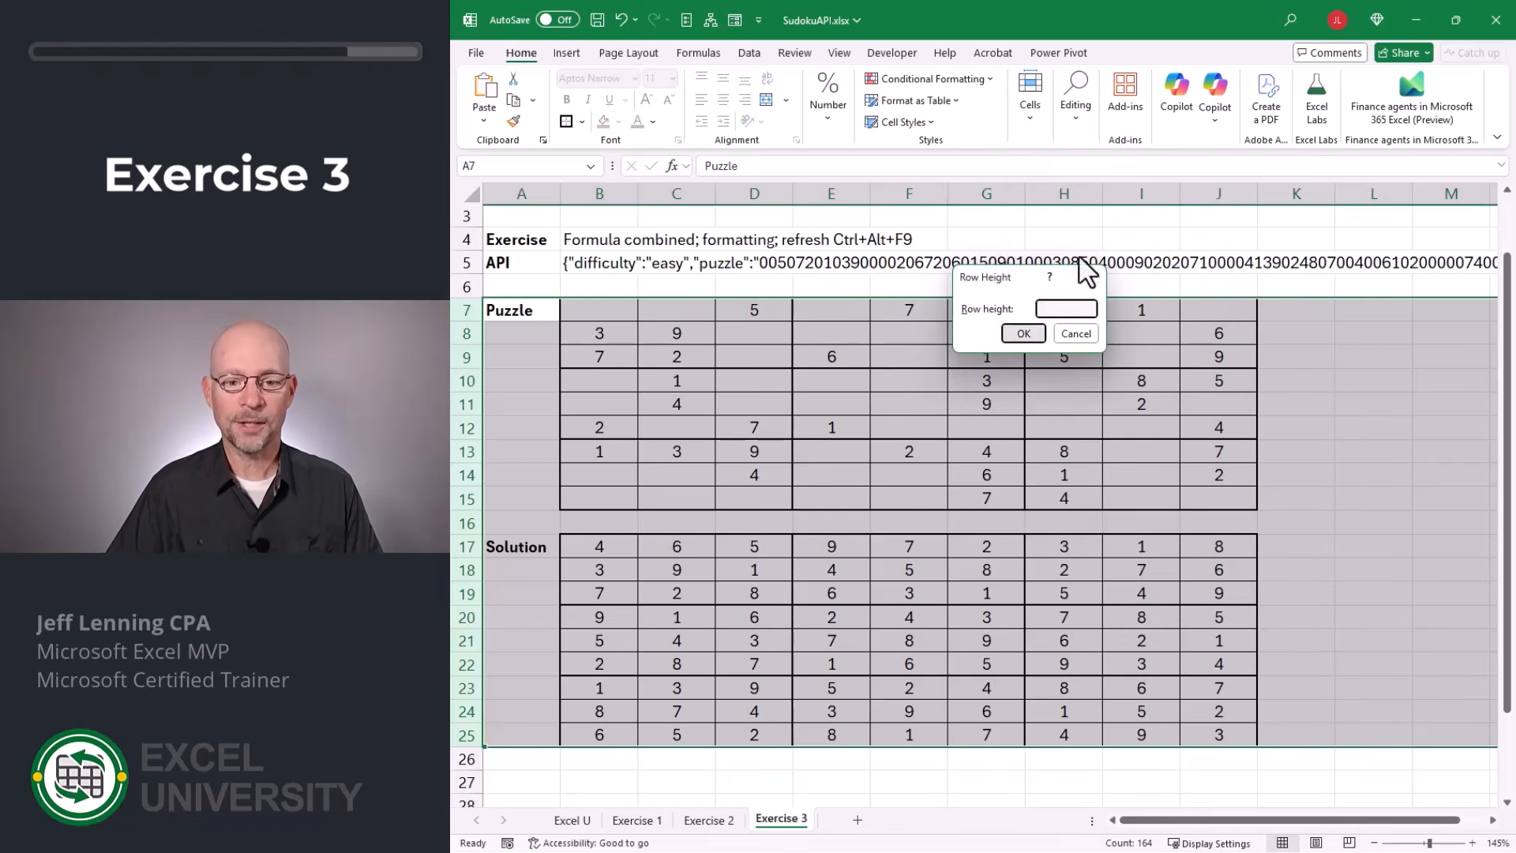
pyautogui.press('Return')
# Set the font size to 14 in the puzzle grid B7:J15 and the solution grid B17:J25.
pyautogui.moveTo(602, 329); pyautogui.dragTo(1167, 628)
pyautogui.scroll(-2, 1167, 628)
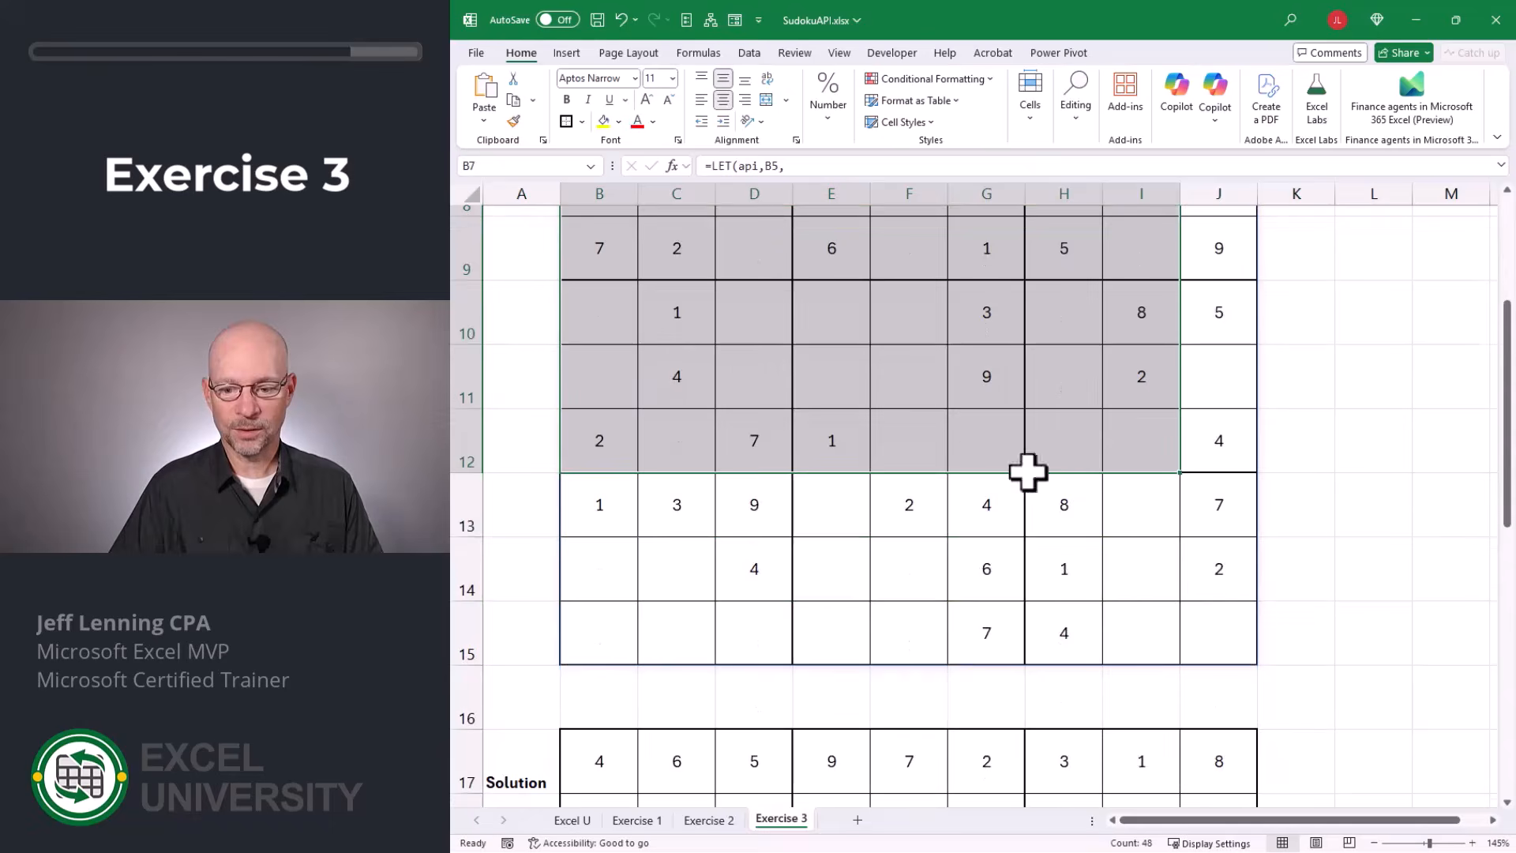
pyautogui.hotkey('ctrl', 'a')
pyautogui.scroll(-2, 727, 392)
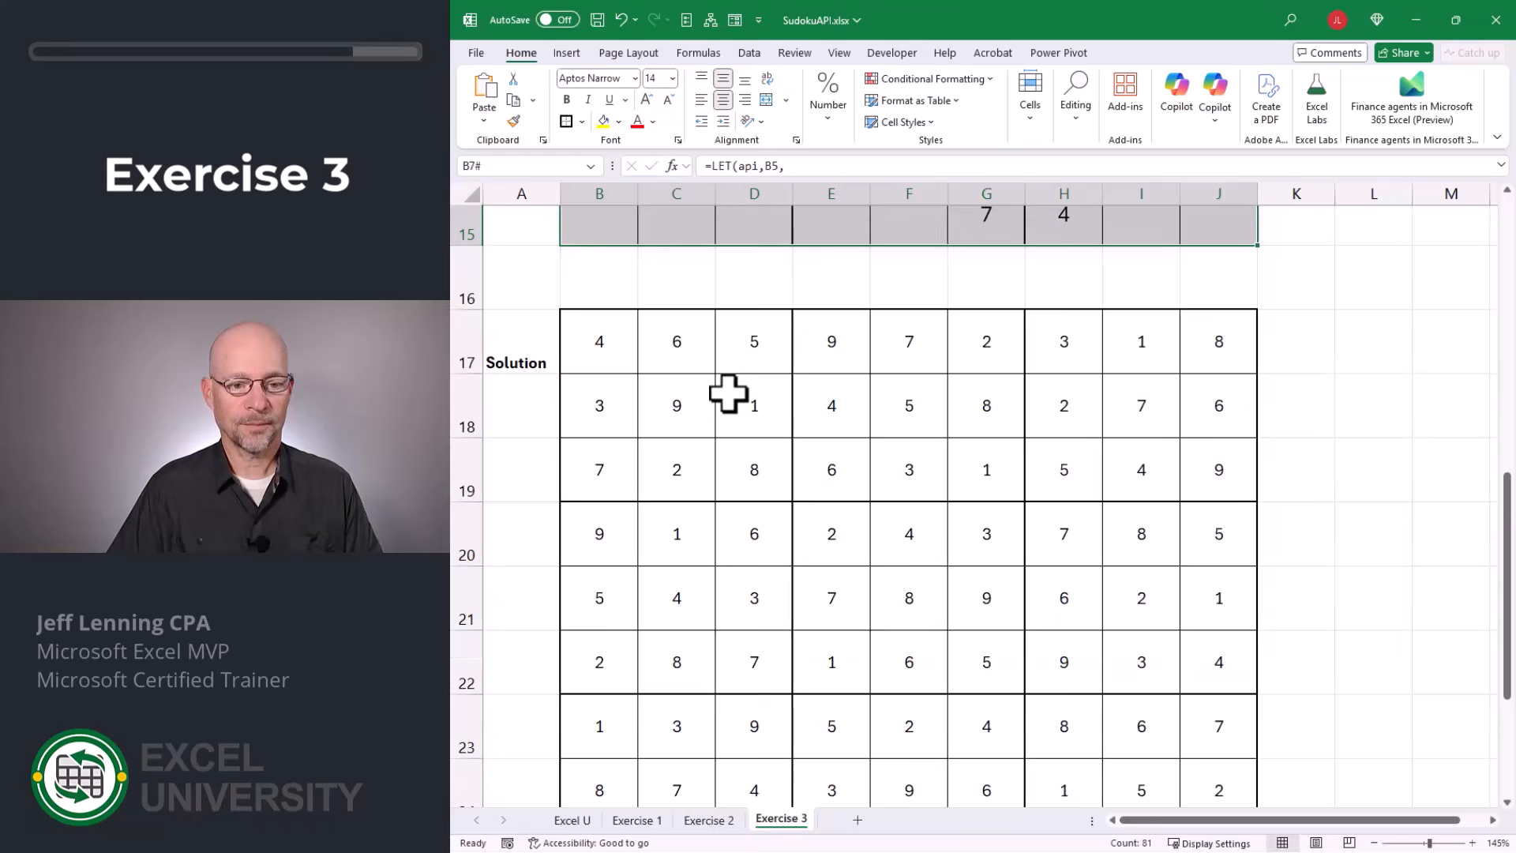
pyautogui.moveTo(609, 338); pyautogui.dragTo(1217, 743)
pyautogui.scroll(-1, 1219, 758)
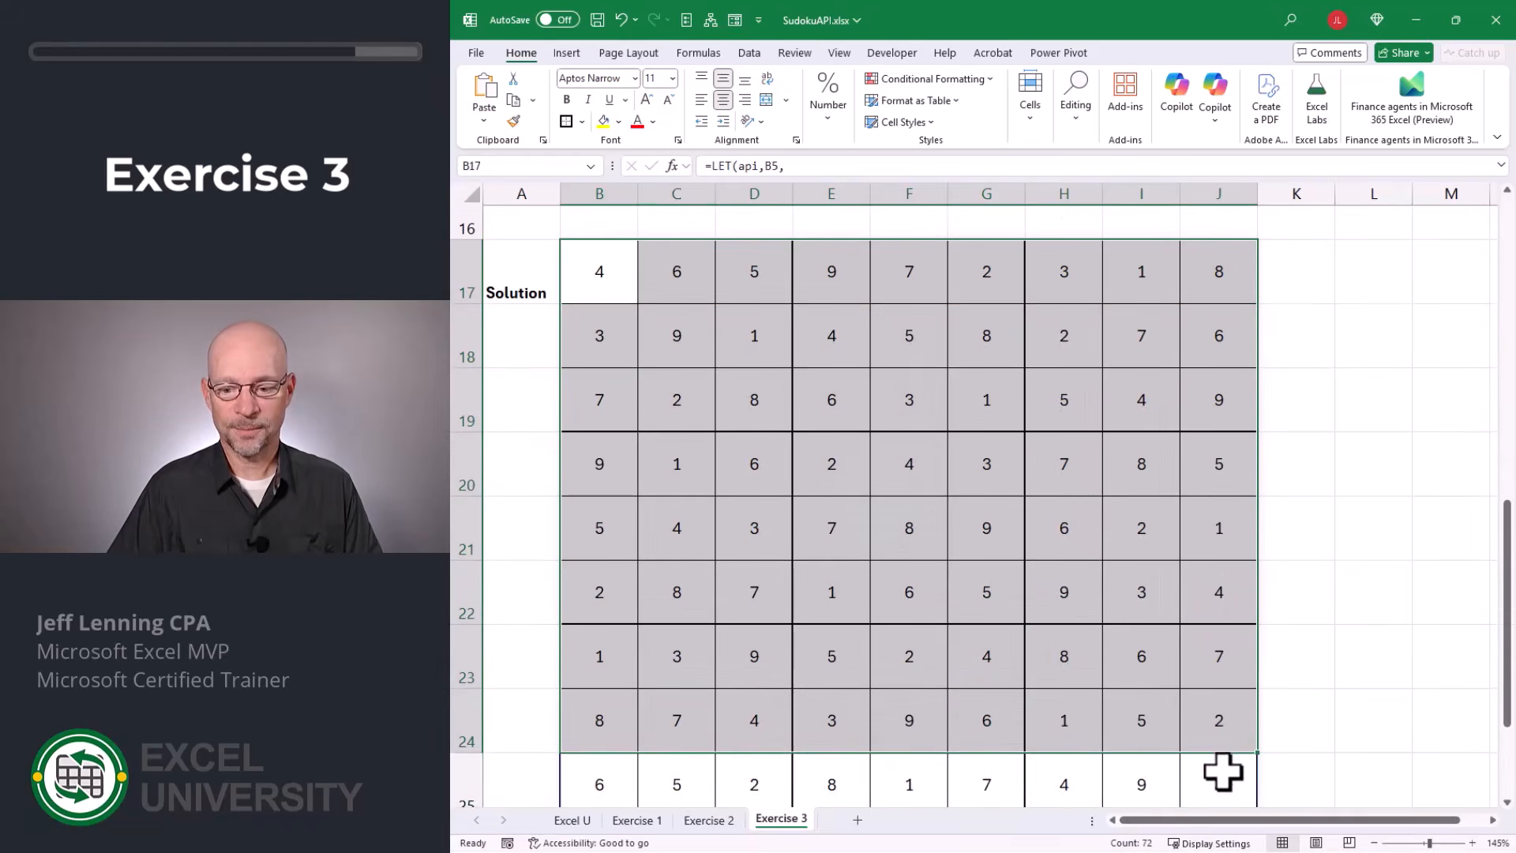
pyautogui.hotkey('ctrl', 'a')
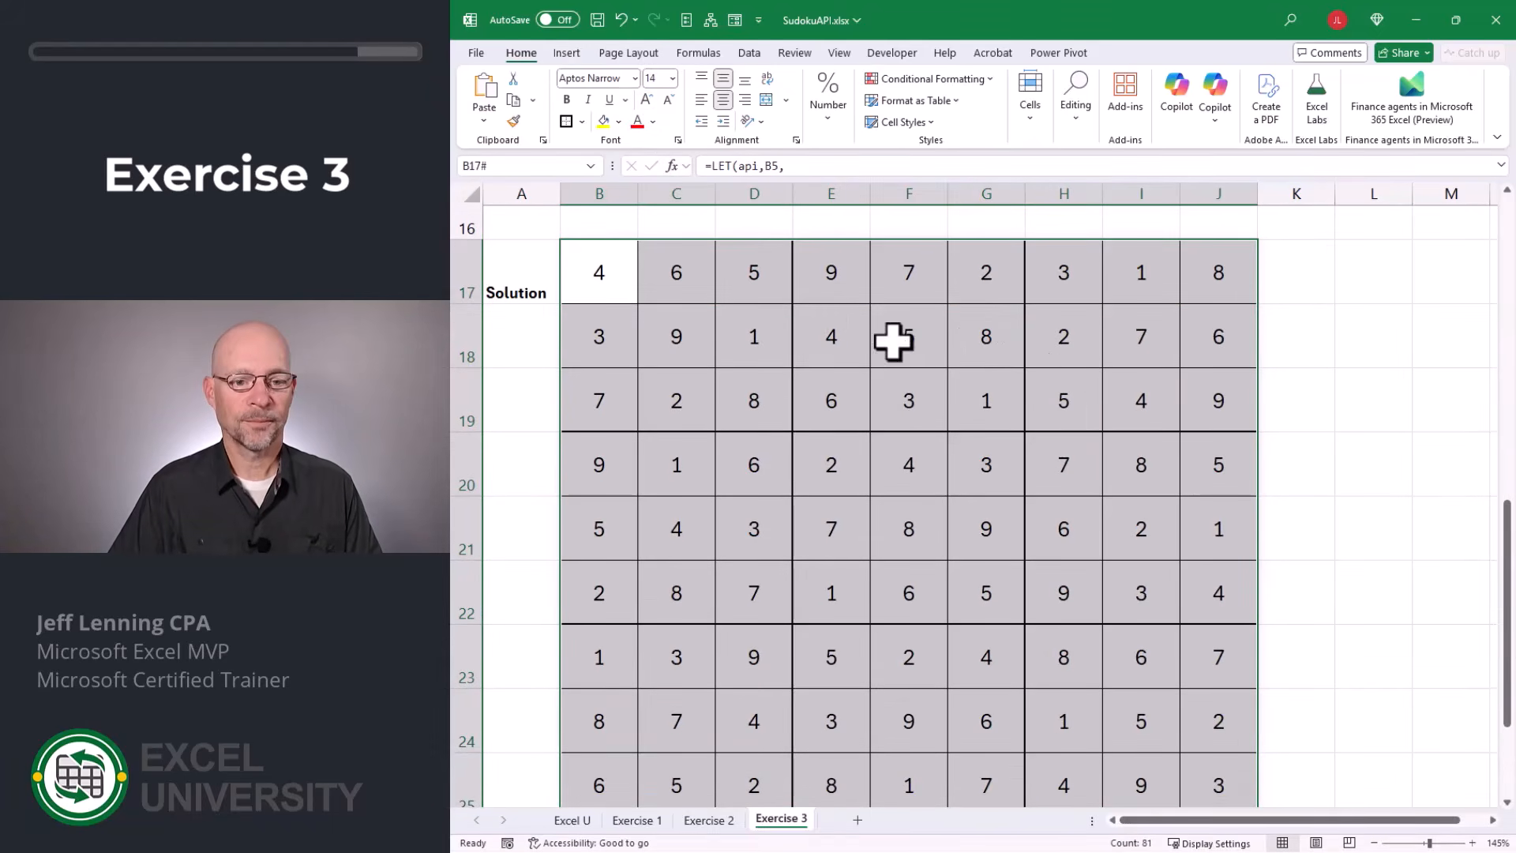
pyautogui.click(1310, 387)
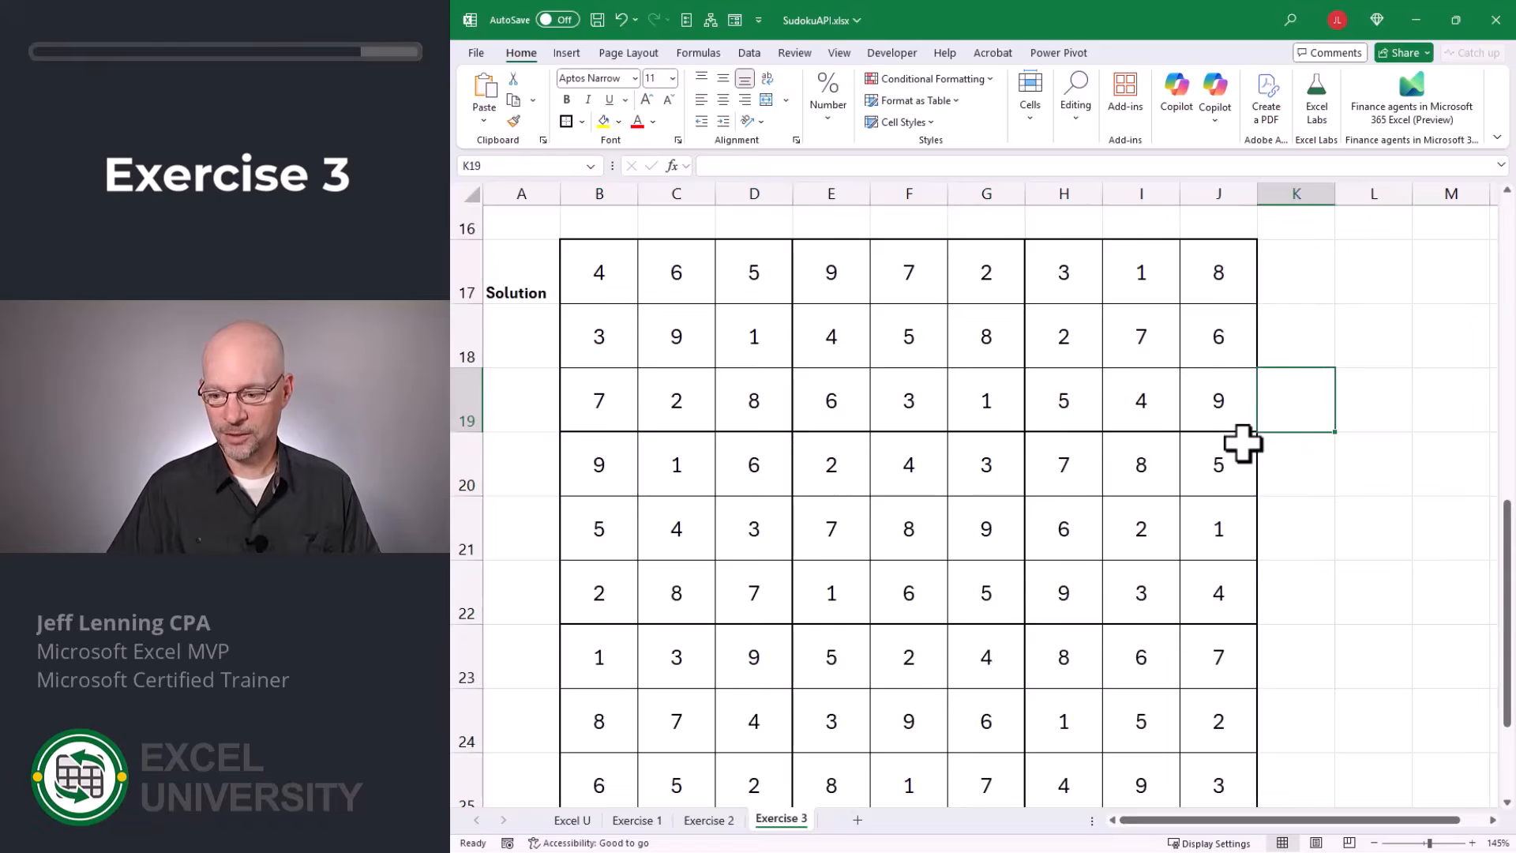
# Force full workbook recalculations to pull new puzzles from the API, and check the refreshed puzzle and solution grids.
pyautogui.keyDown('ctrl'); pyautogui.scroll(-2, 1244, 440); pyautogui.keyUp('ctrl')
pyautogui.scroll(4, 1243, 439)
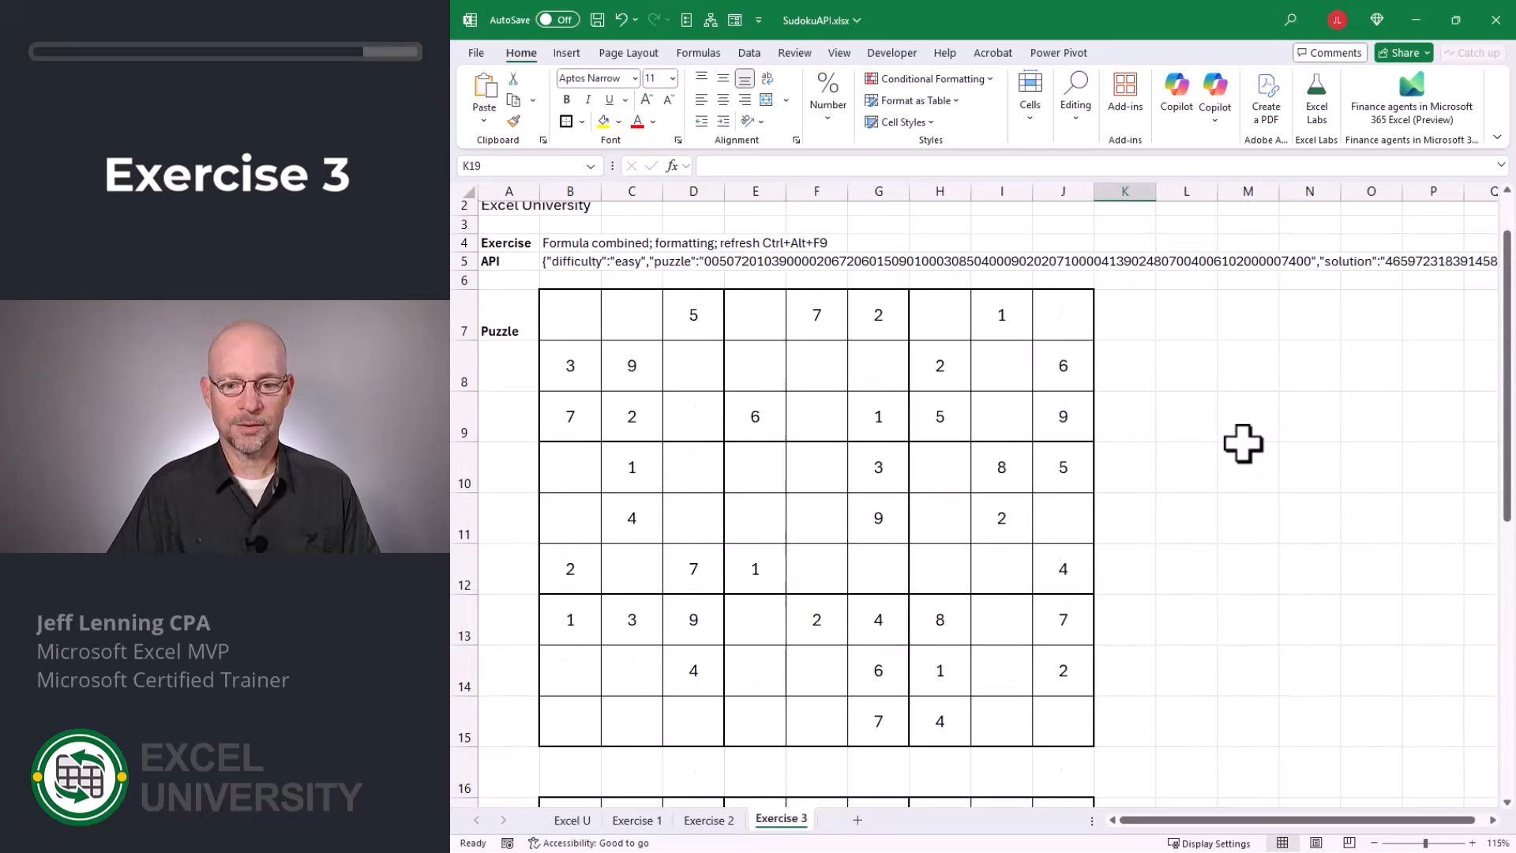
pyautogui.click(1129, 420)
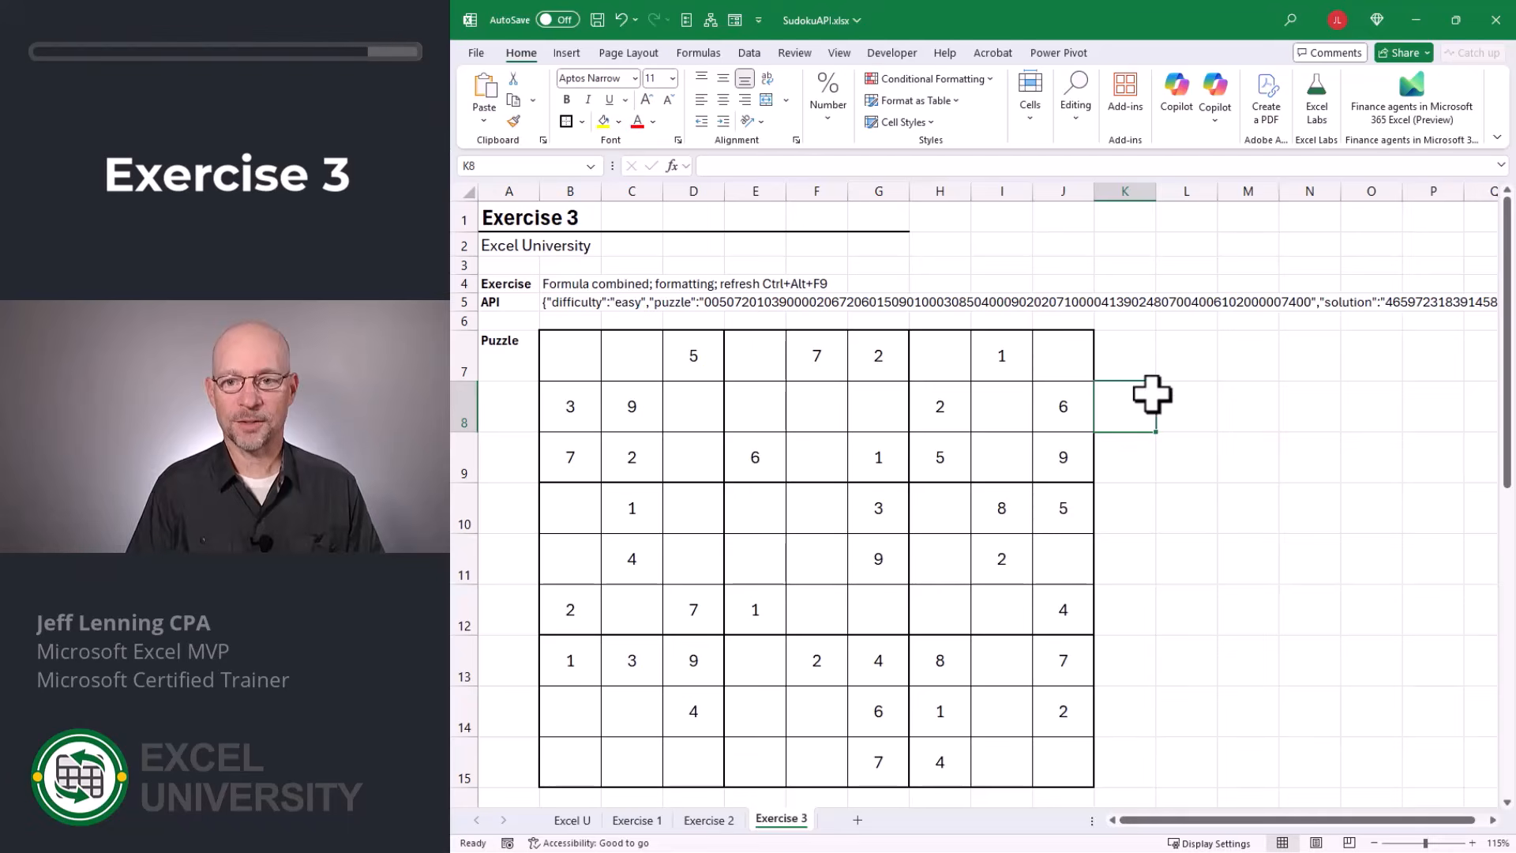
pyautogui.click(699, 53)
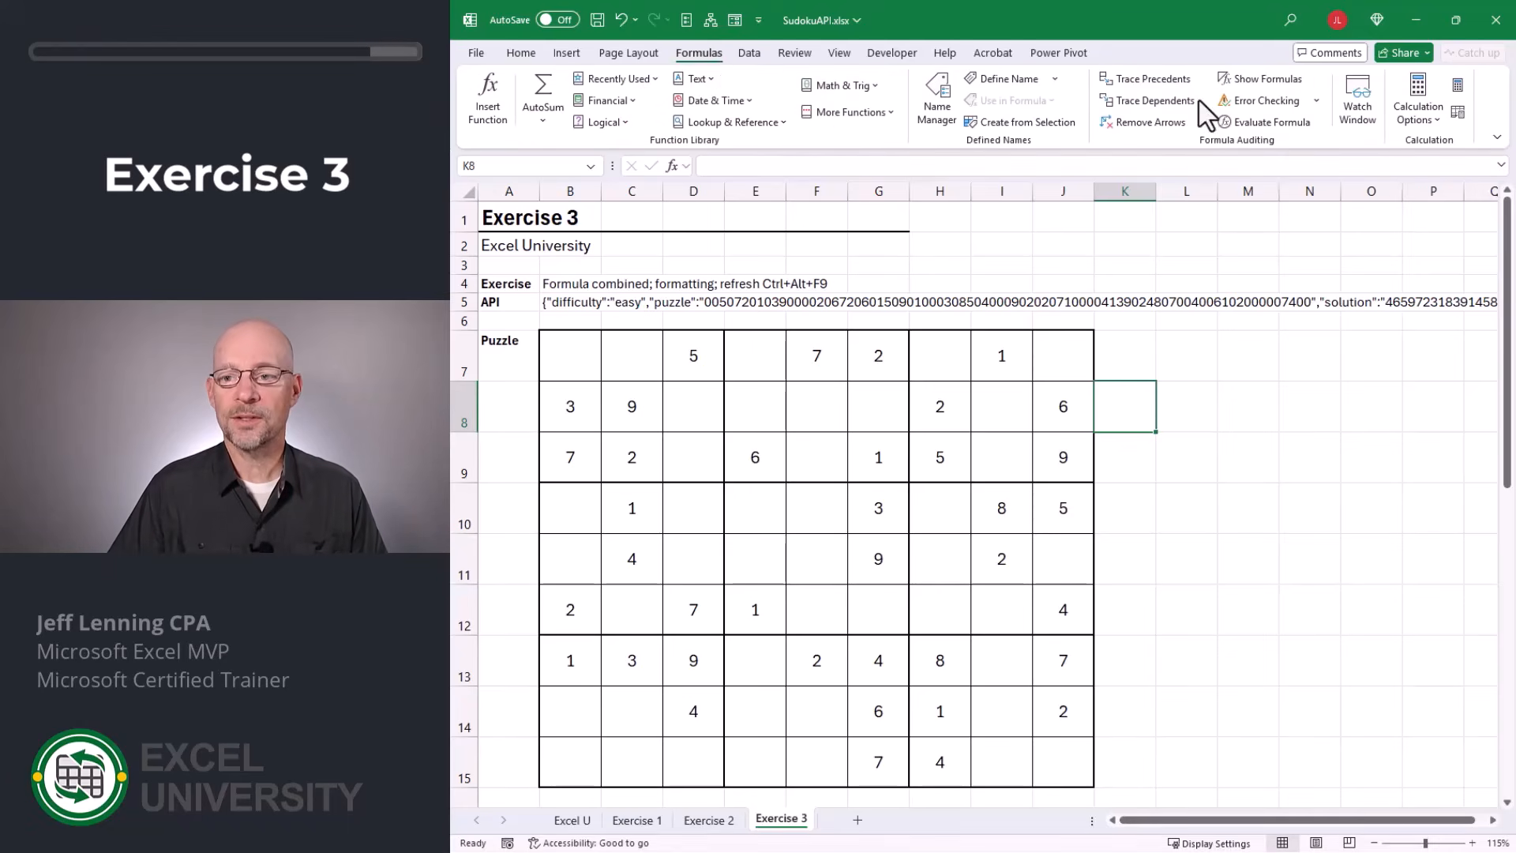
pyautogui.click(1457, 85)
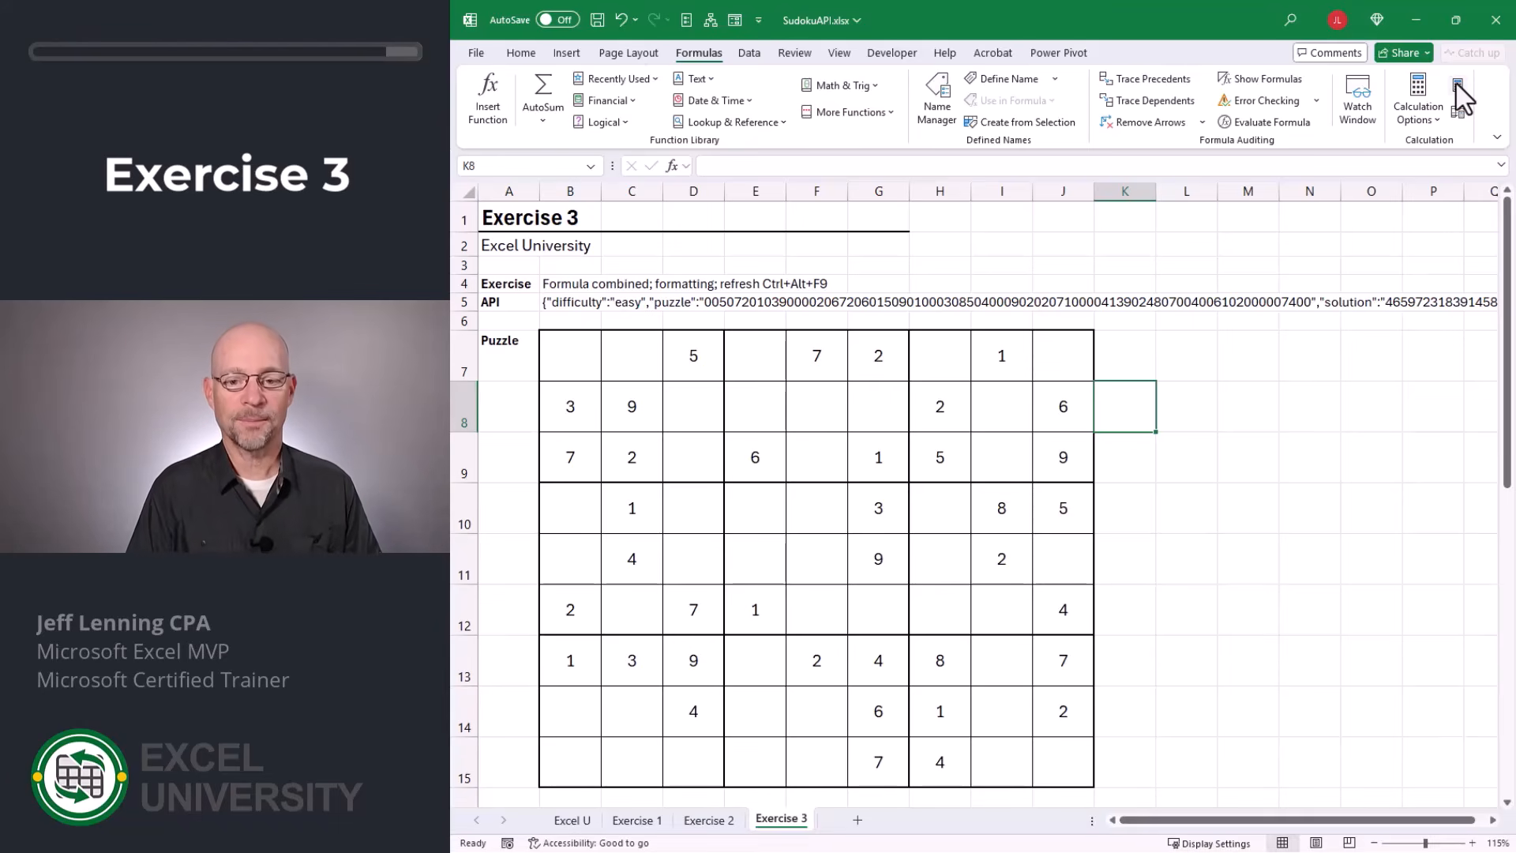
pyautogui.click(1455, 83)
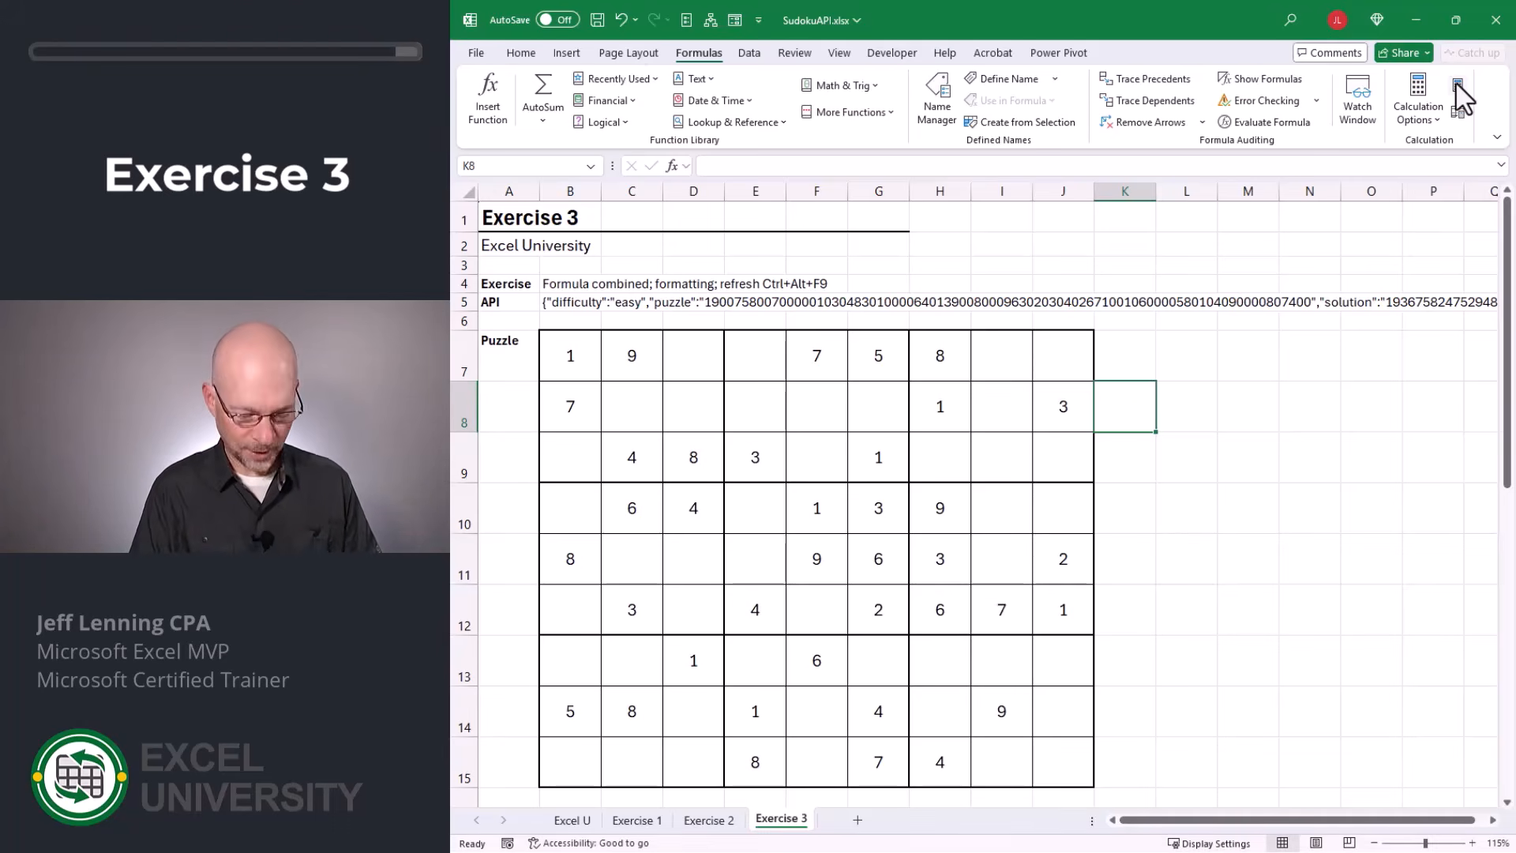
pyautogui.click(1456, 84)
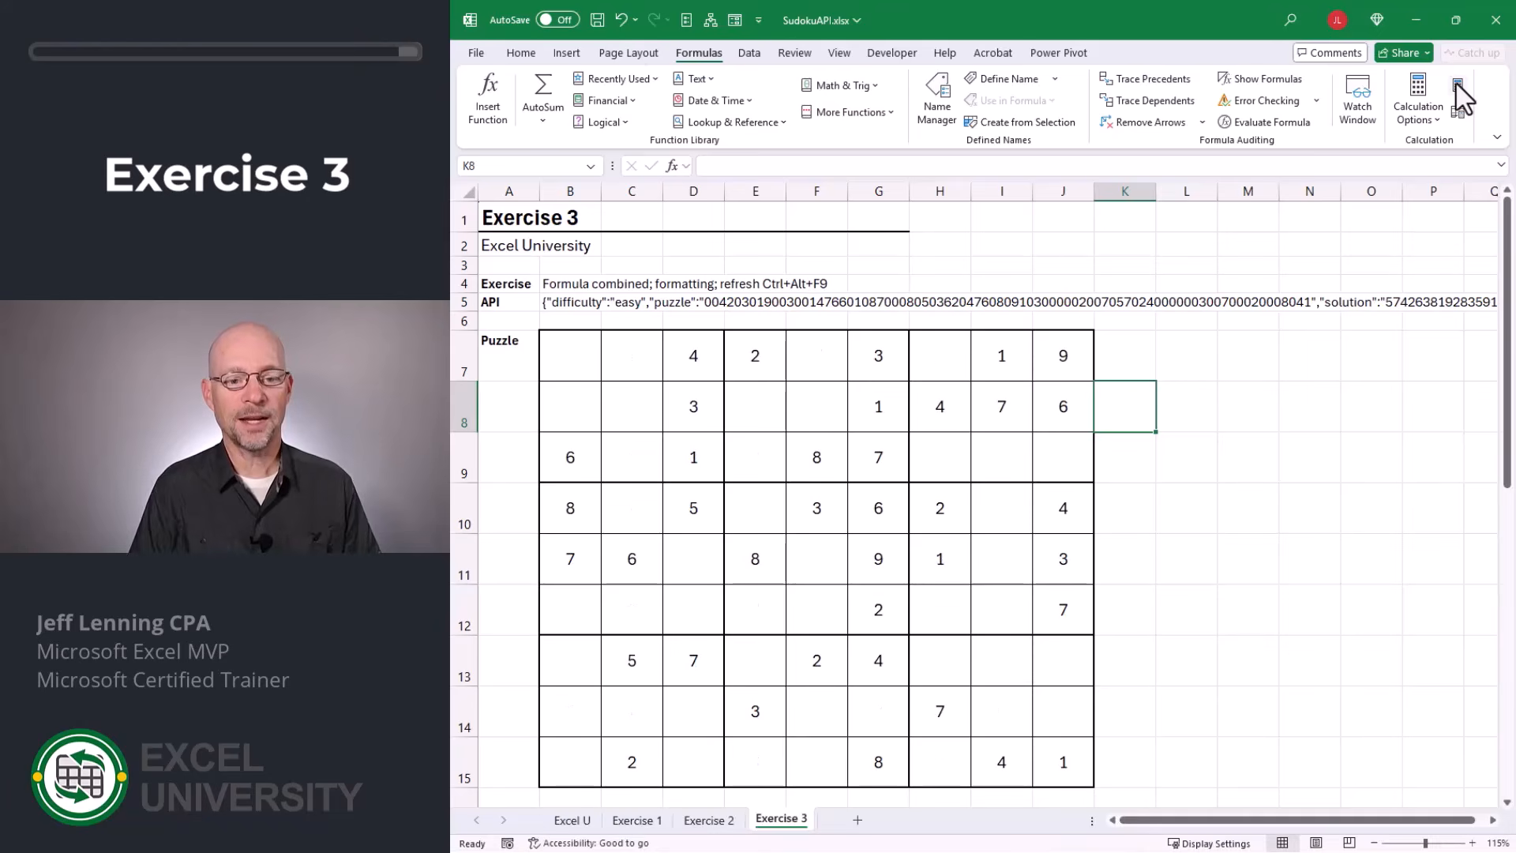
pyautogui.scroll(-4, 1267, 497)
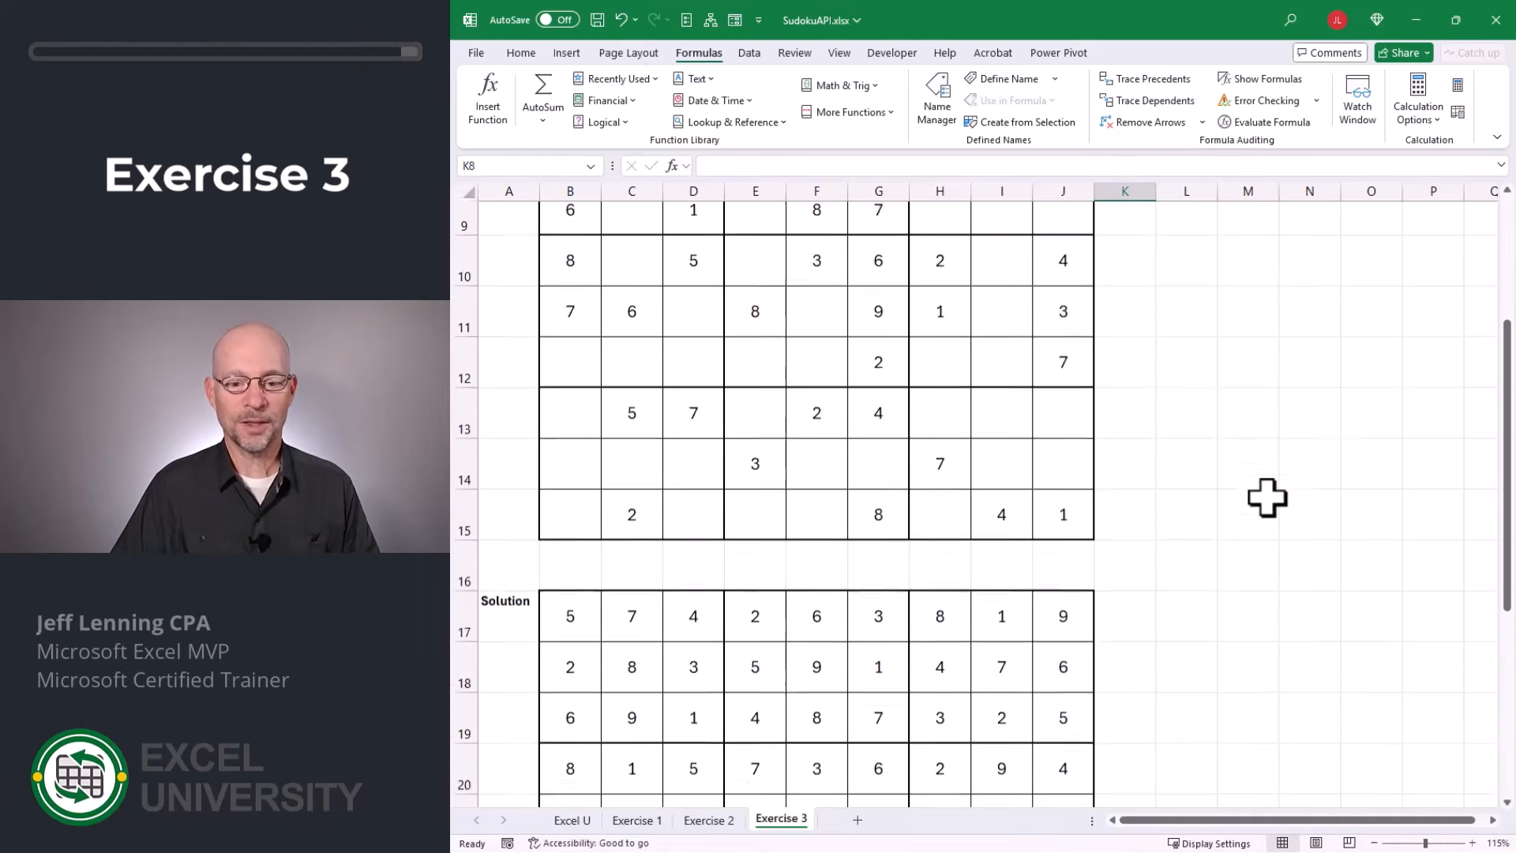
pyautogui.scroll(4, 1267, 497)
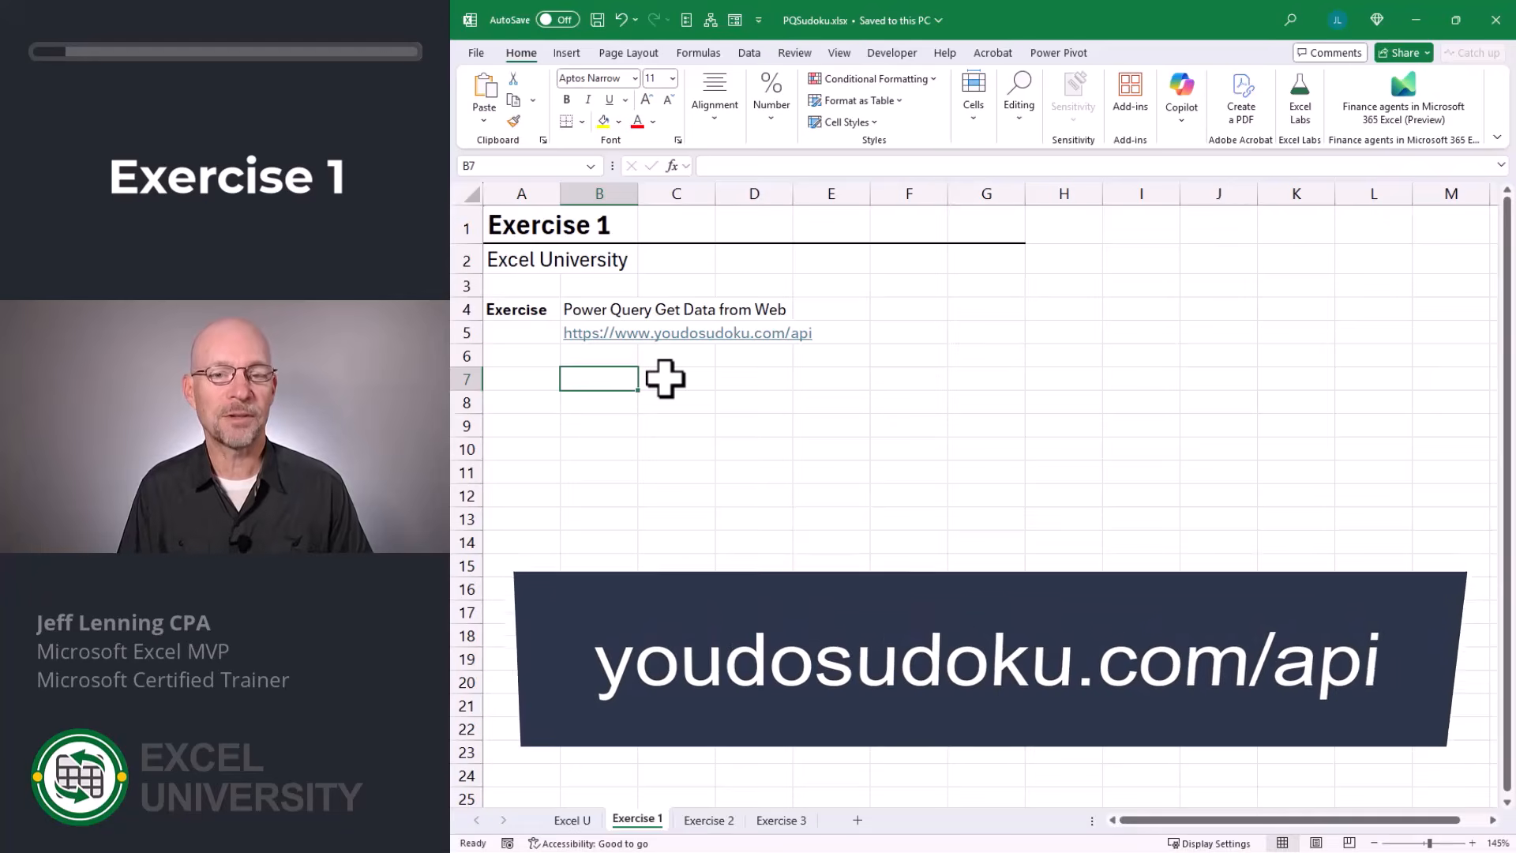
# Switch to the browser and reload the youdosudoku.com/api page several times to examine the returned puzzle and solution strings.
pyautogui.hotkey('alt', 'Tab')
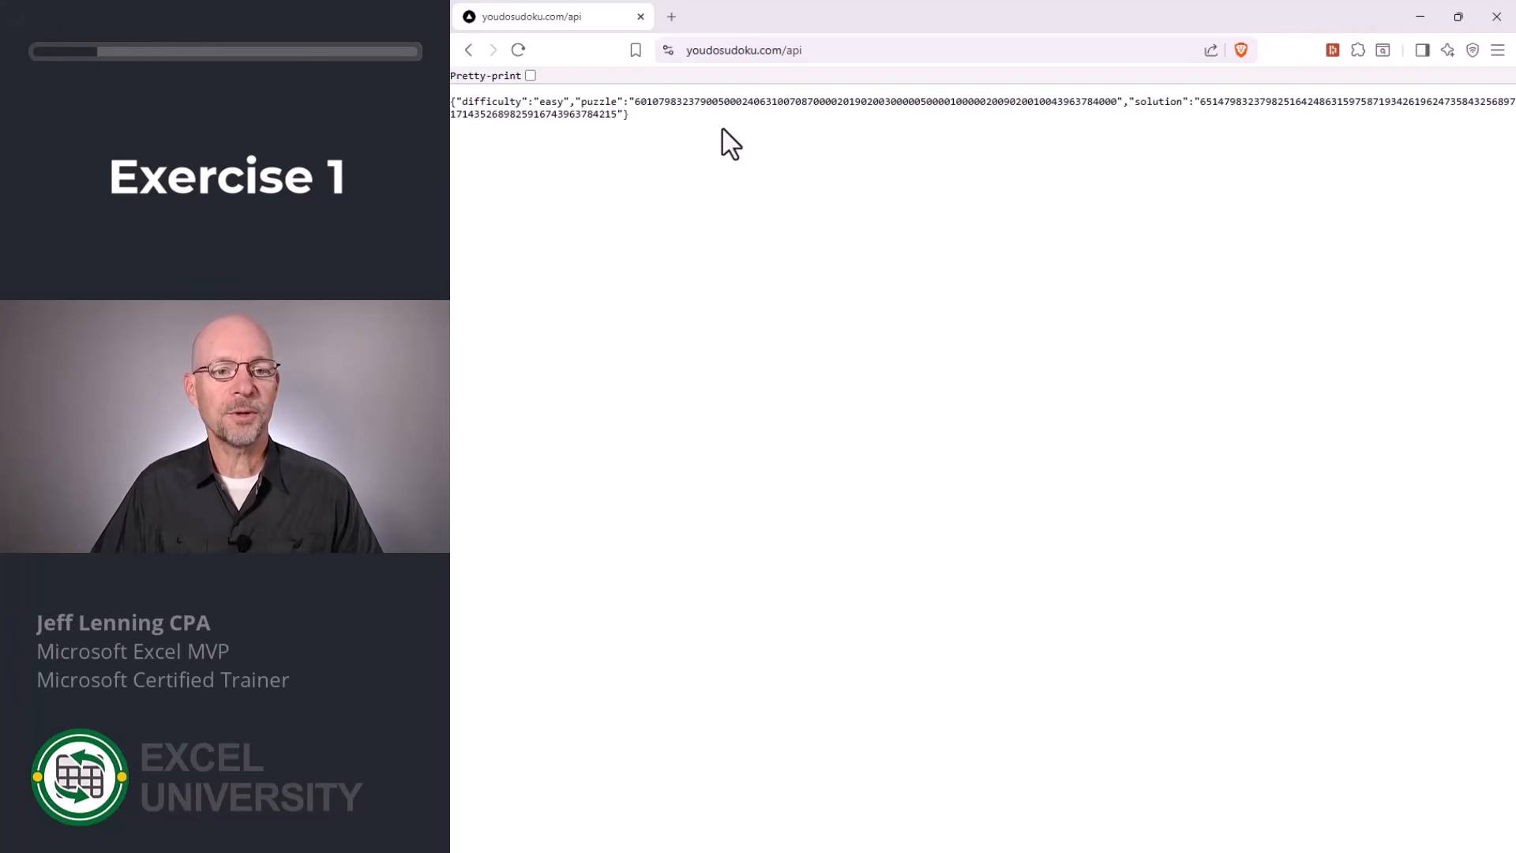
pyautogui.click(518, 49)
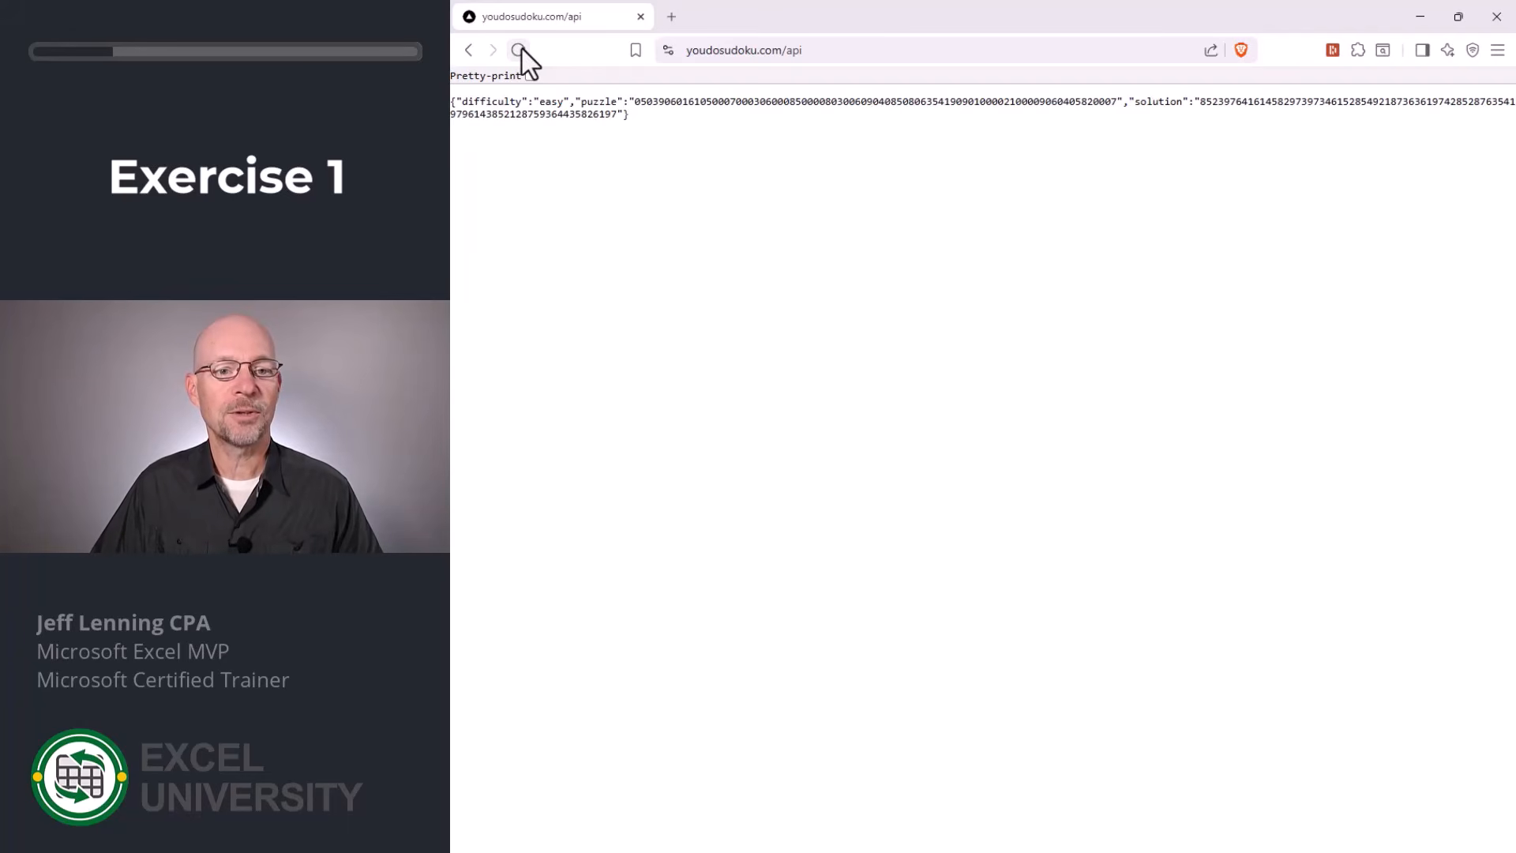
pyautogui.click(518, 49)
pyautogui.click(518, 50)
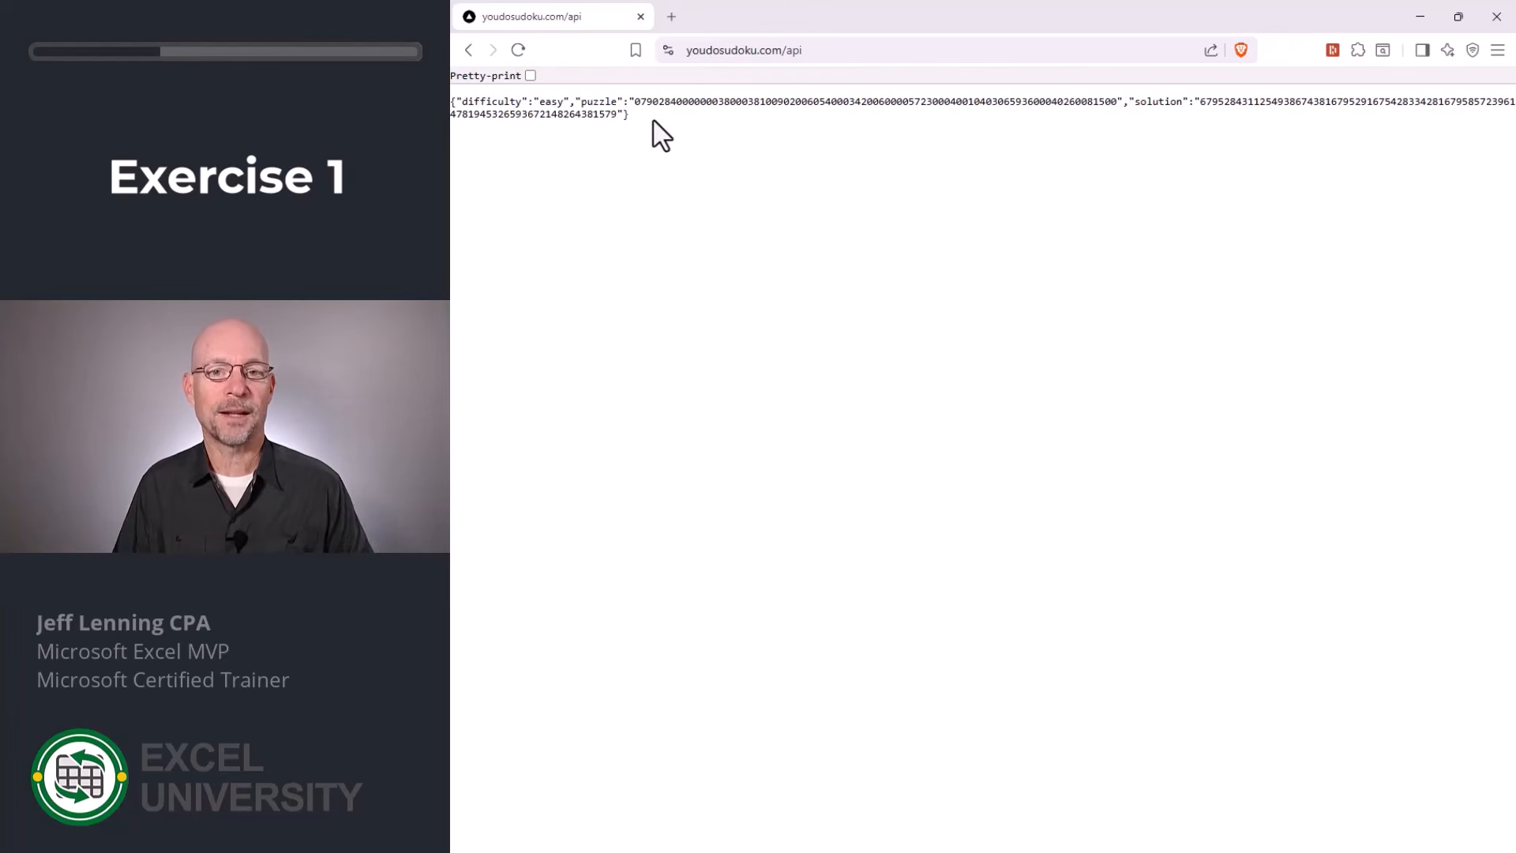
pyautogui.hotkey('alt', 'Tab')
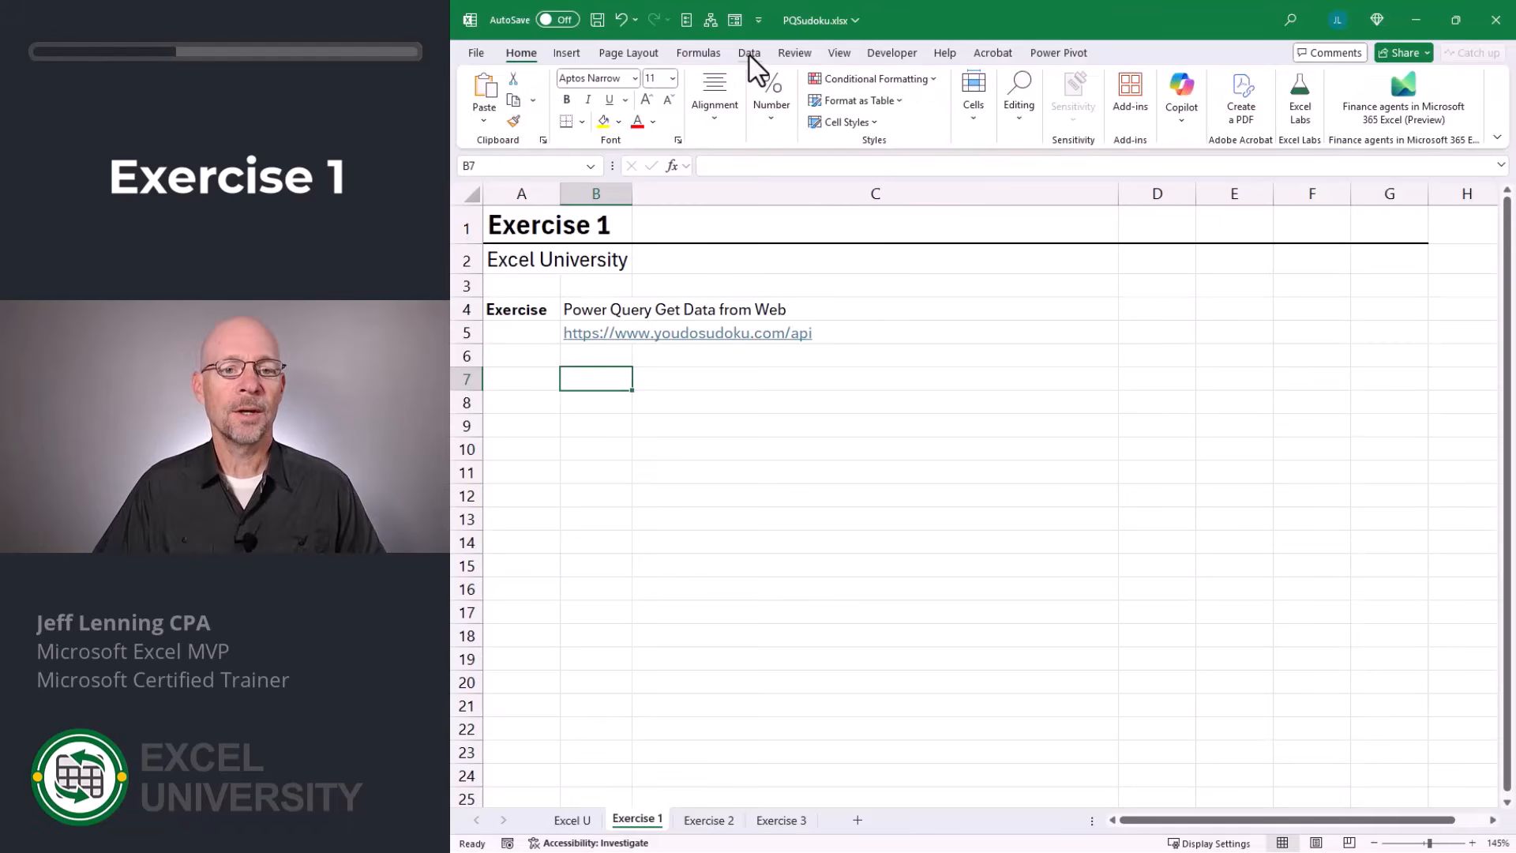
pyautogui.click(748, 54)
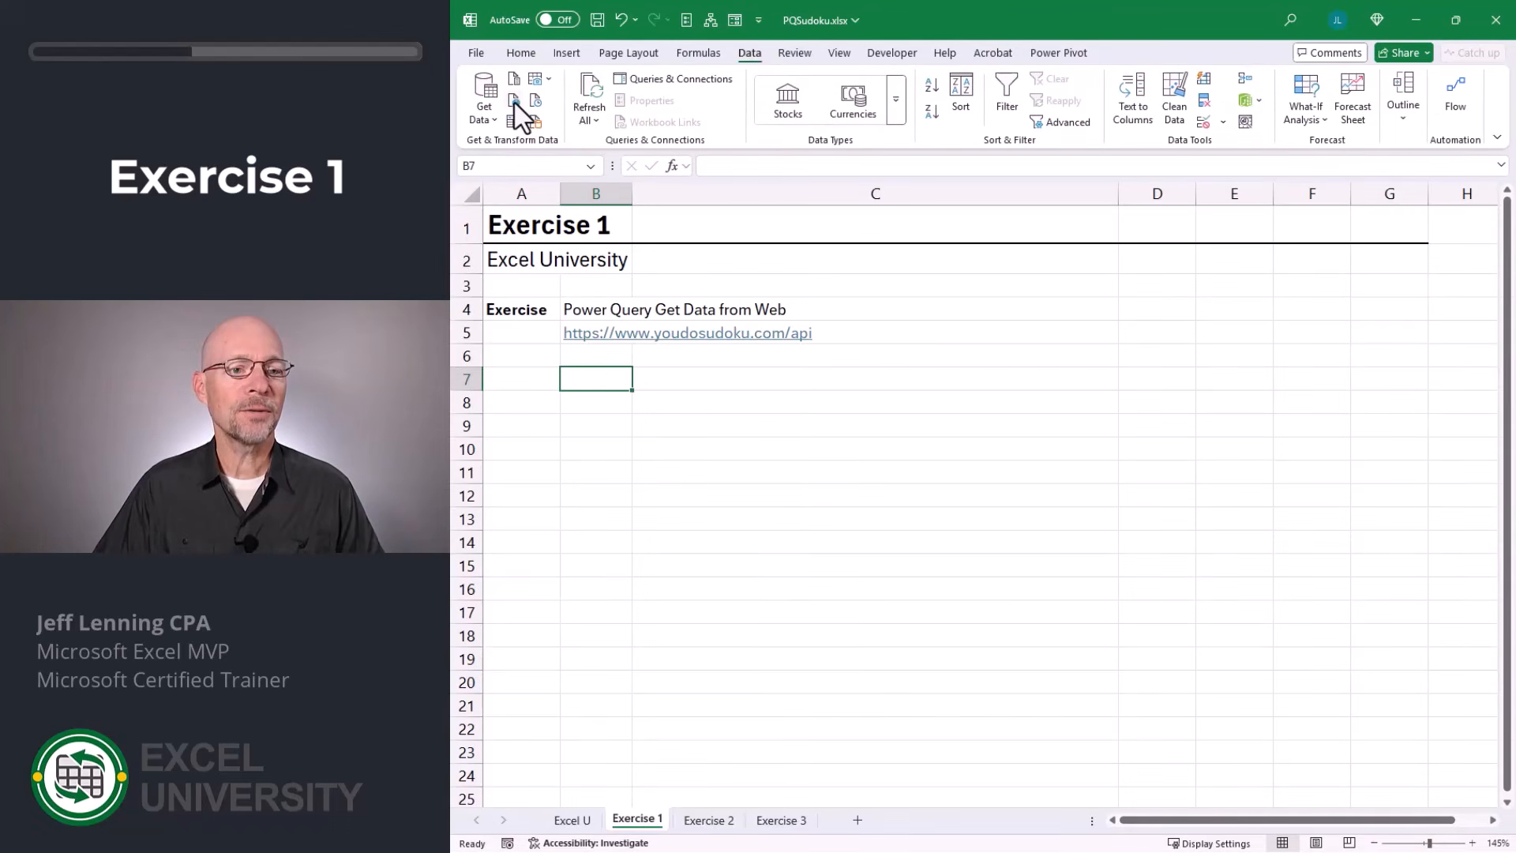
pyautogui.click(514, 101)
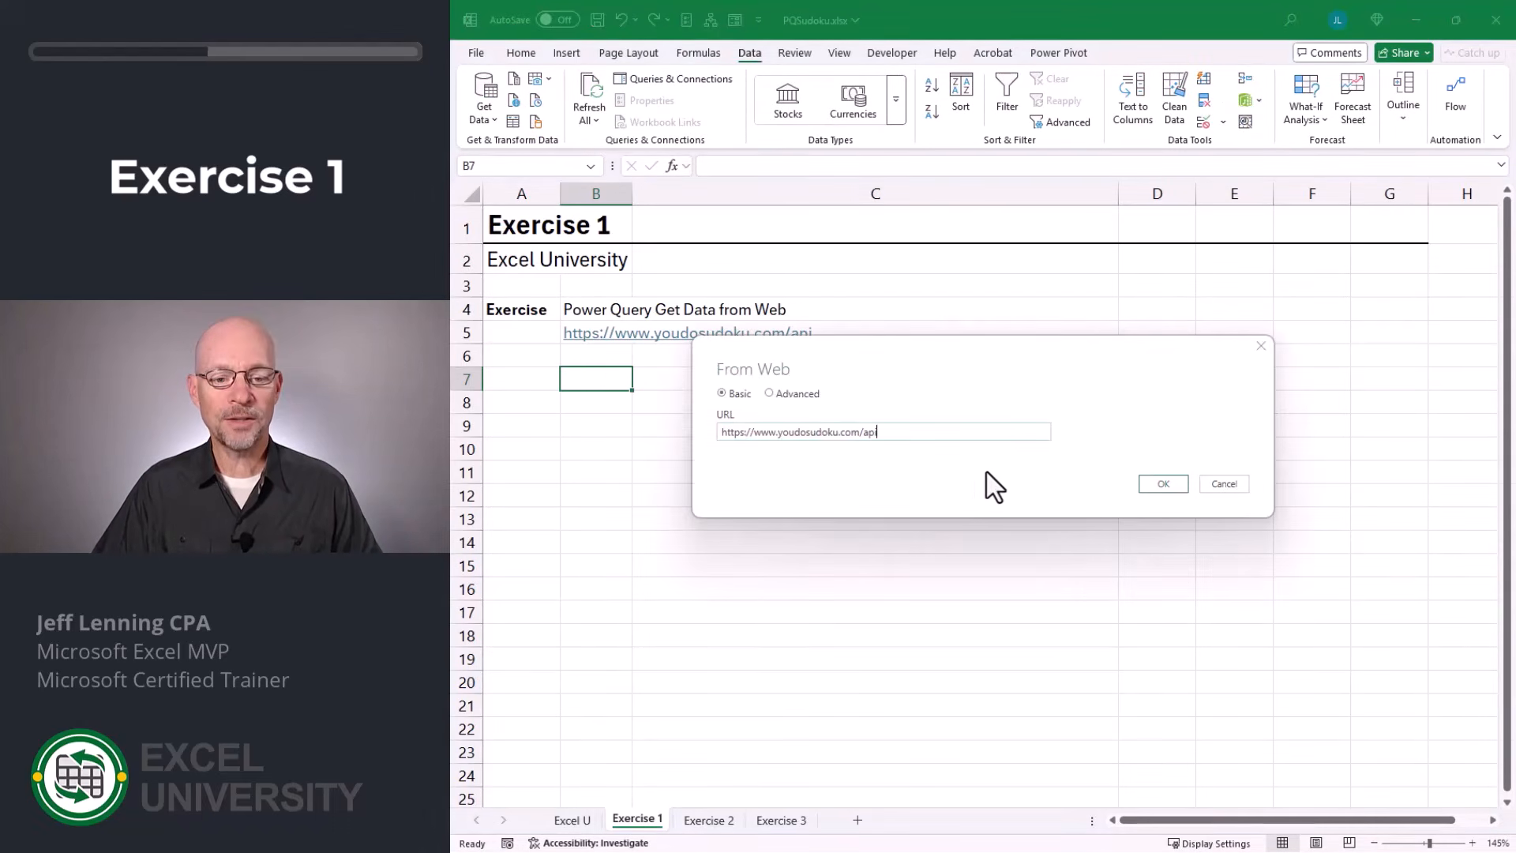
pyautogui.click(1162, 483)
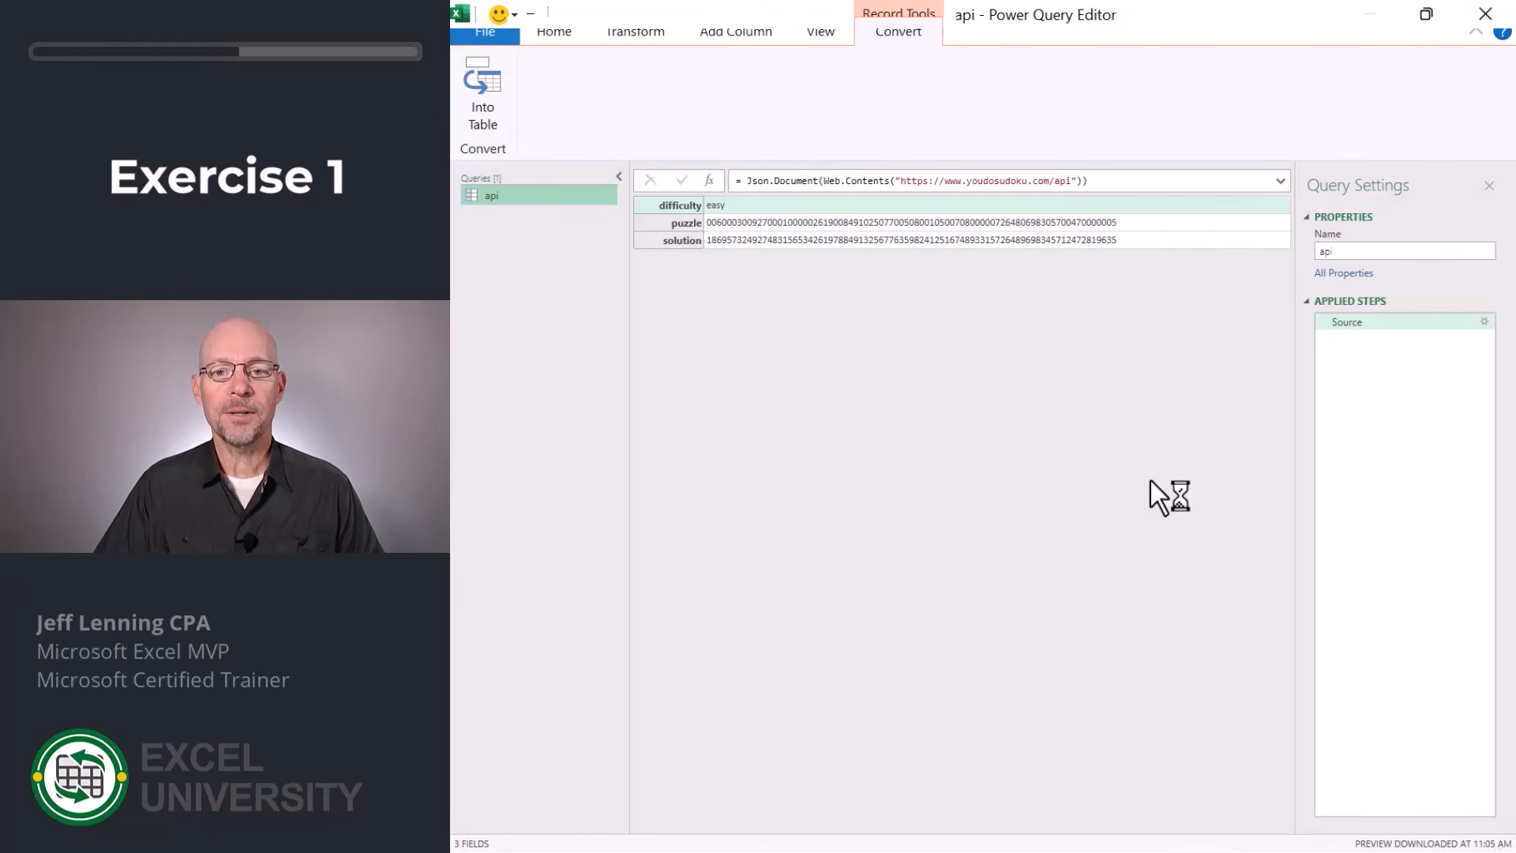
pyautogui.click(491, 89)
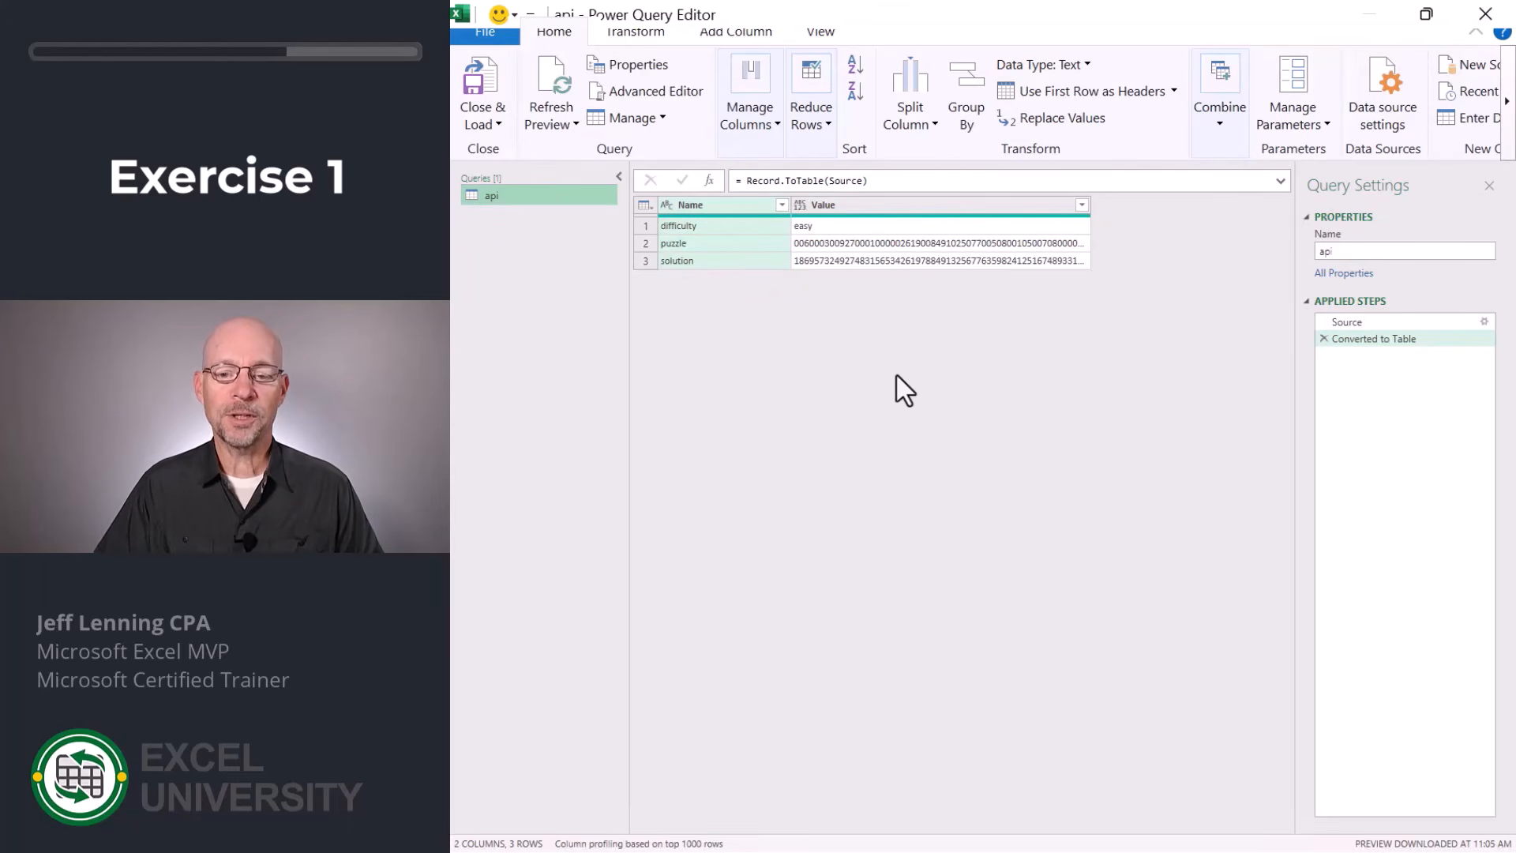
# Load the api query as a table into the existing Exercise 1 worksheet at cell B7.
pyautogui.click(491, 126)
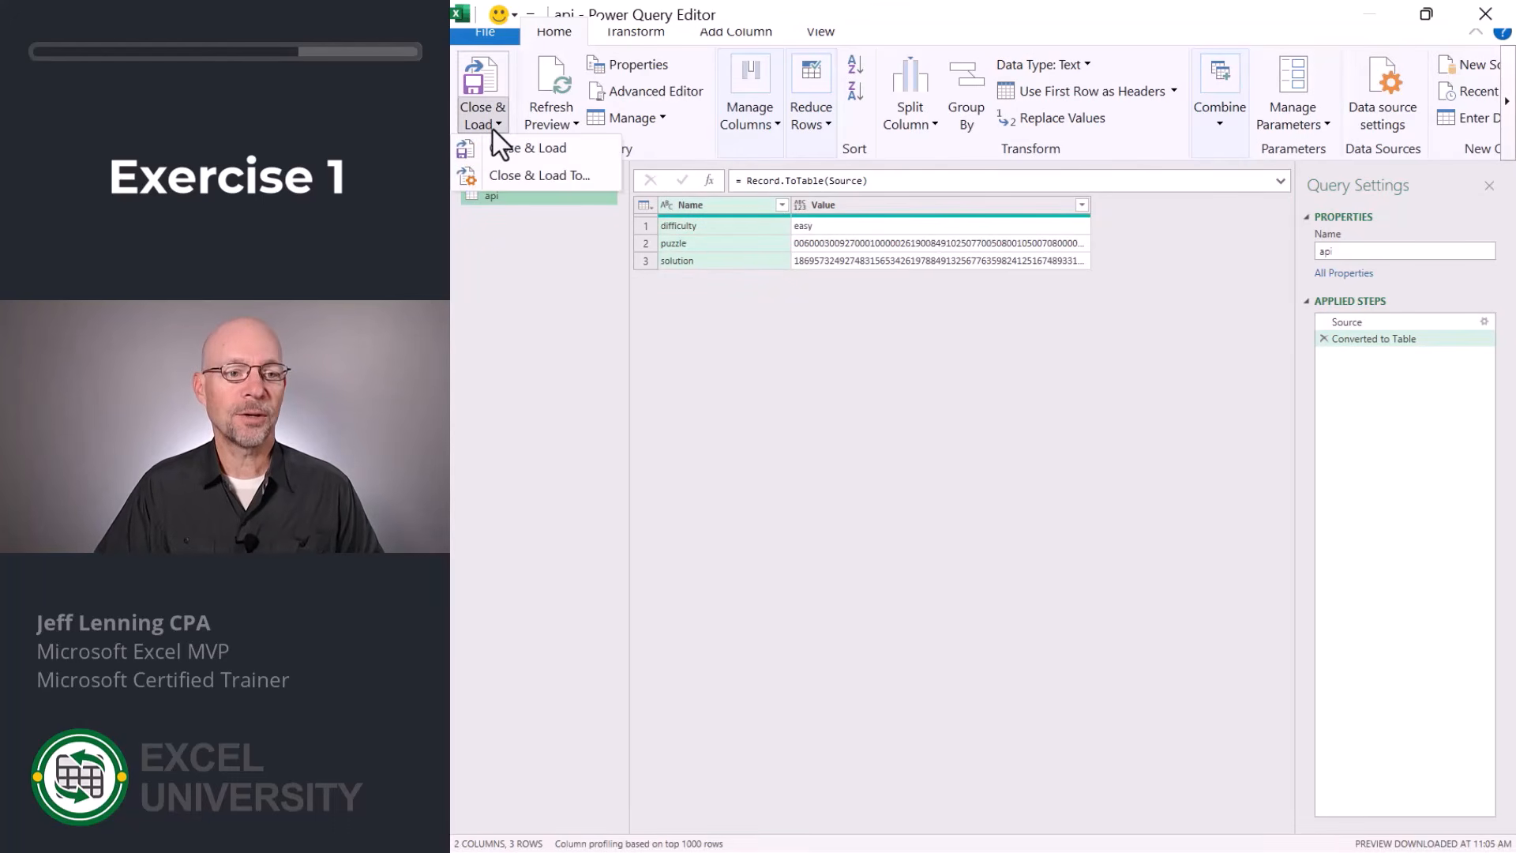
pyautogui.click(524, 172)
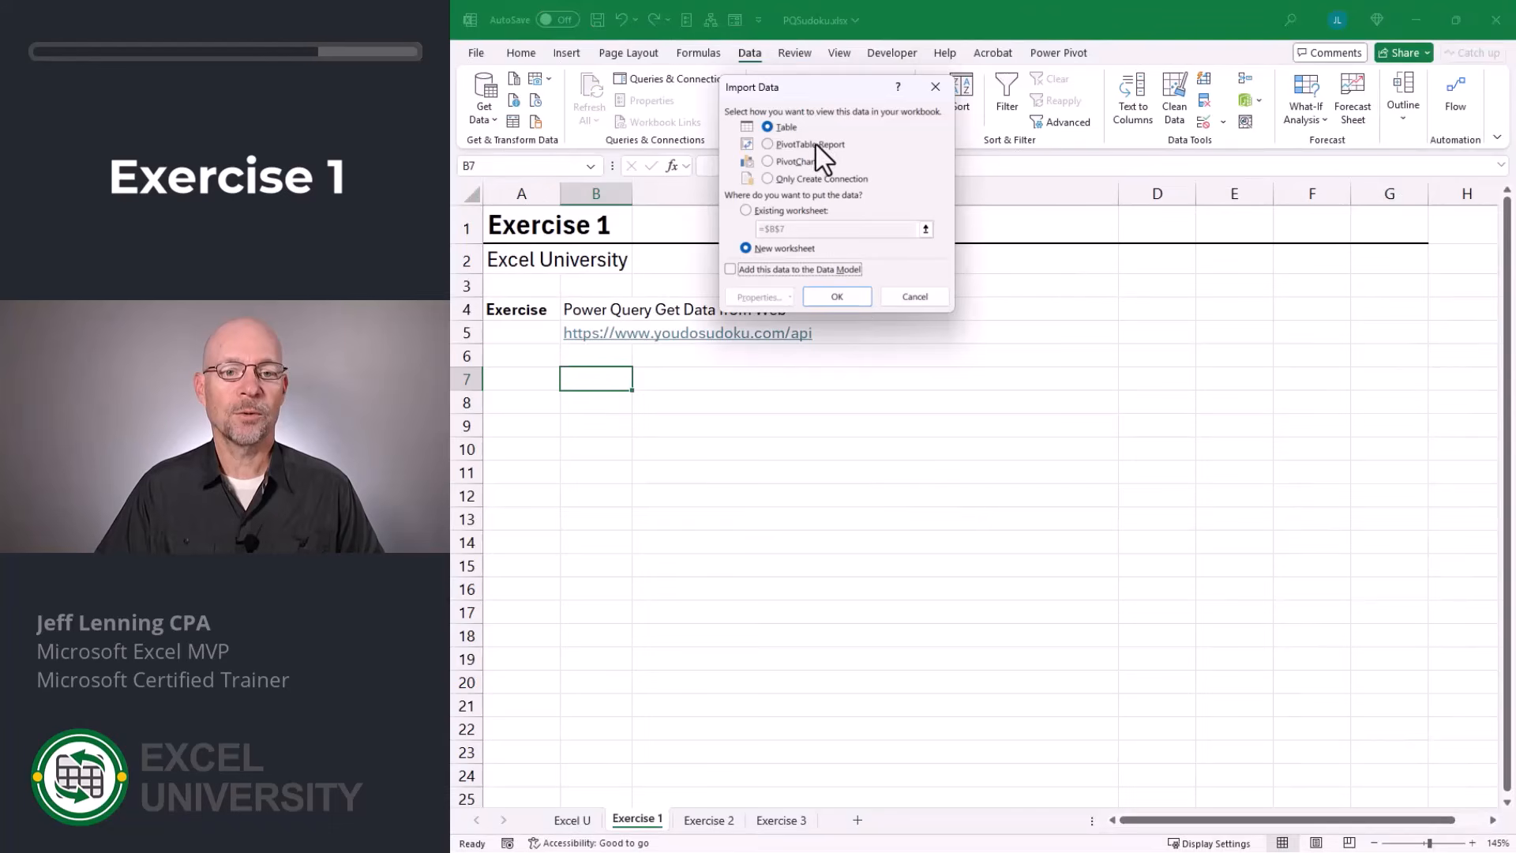
pyautogui.click(796, 211)
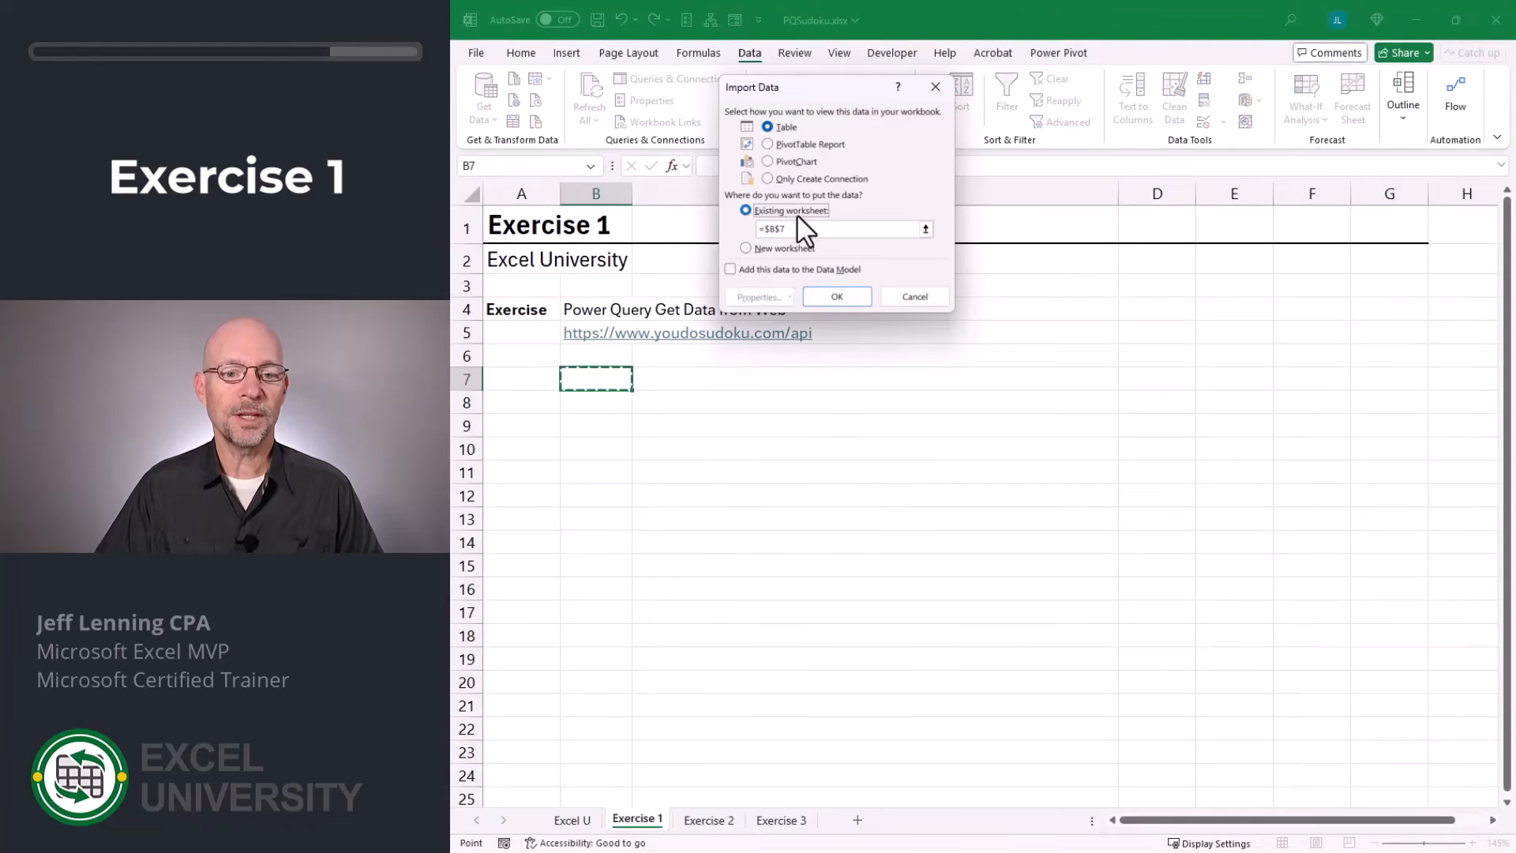
pyautogui.click(609, 377)
pyautogui.click(836, 291)
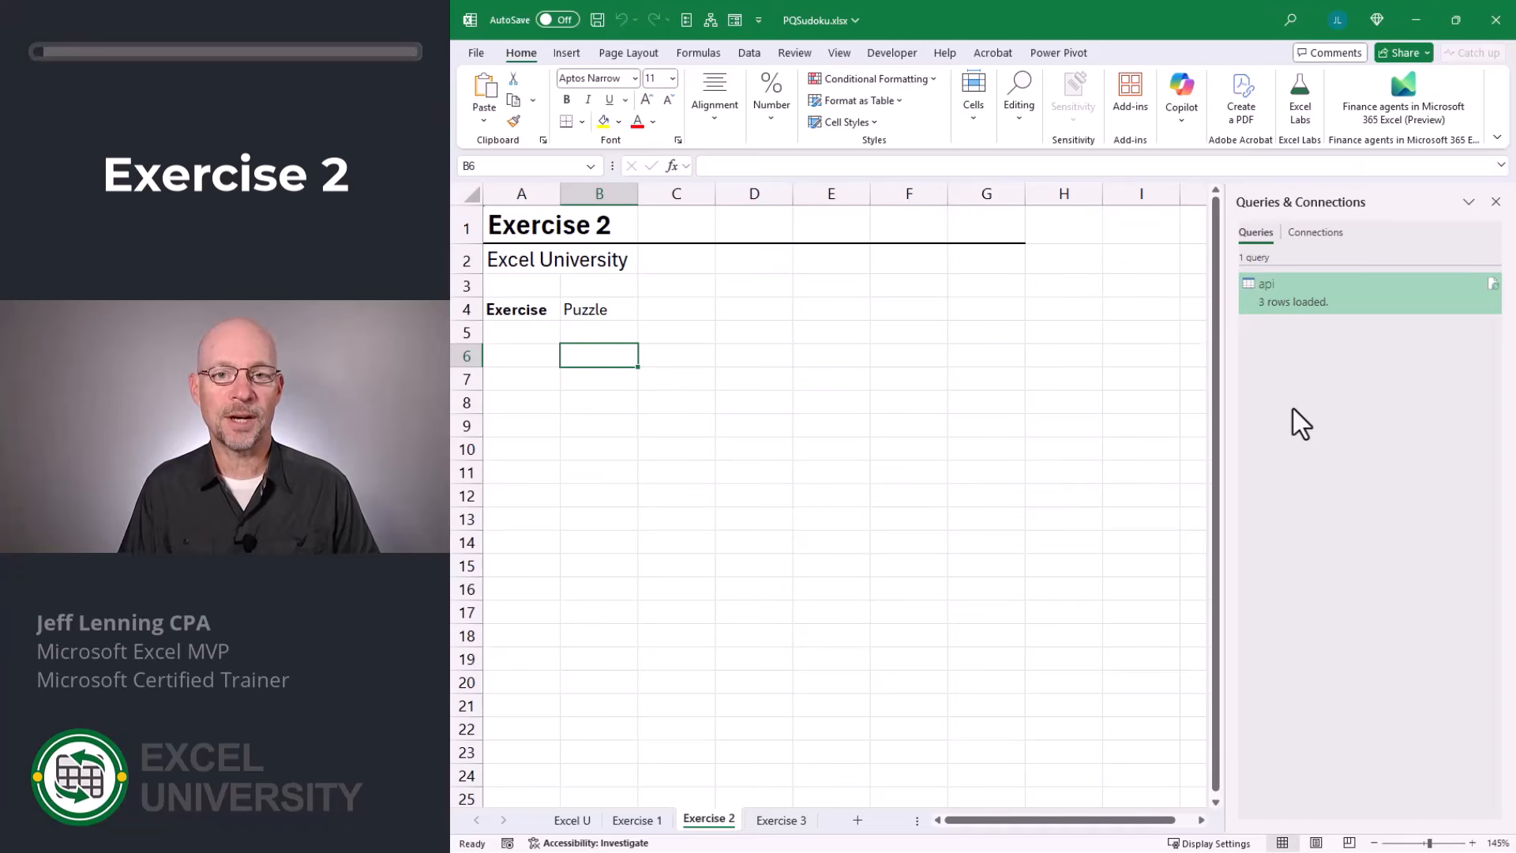
# Create a new query that references the existing api query.
pyautogui.rightClick(1271, 291)
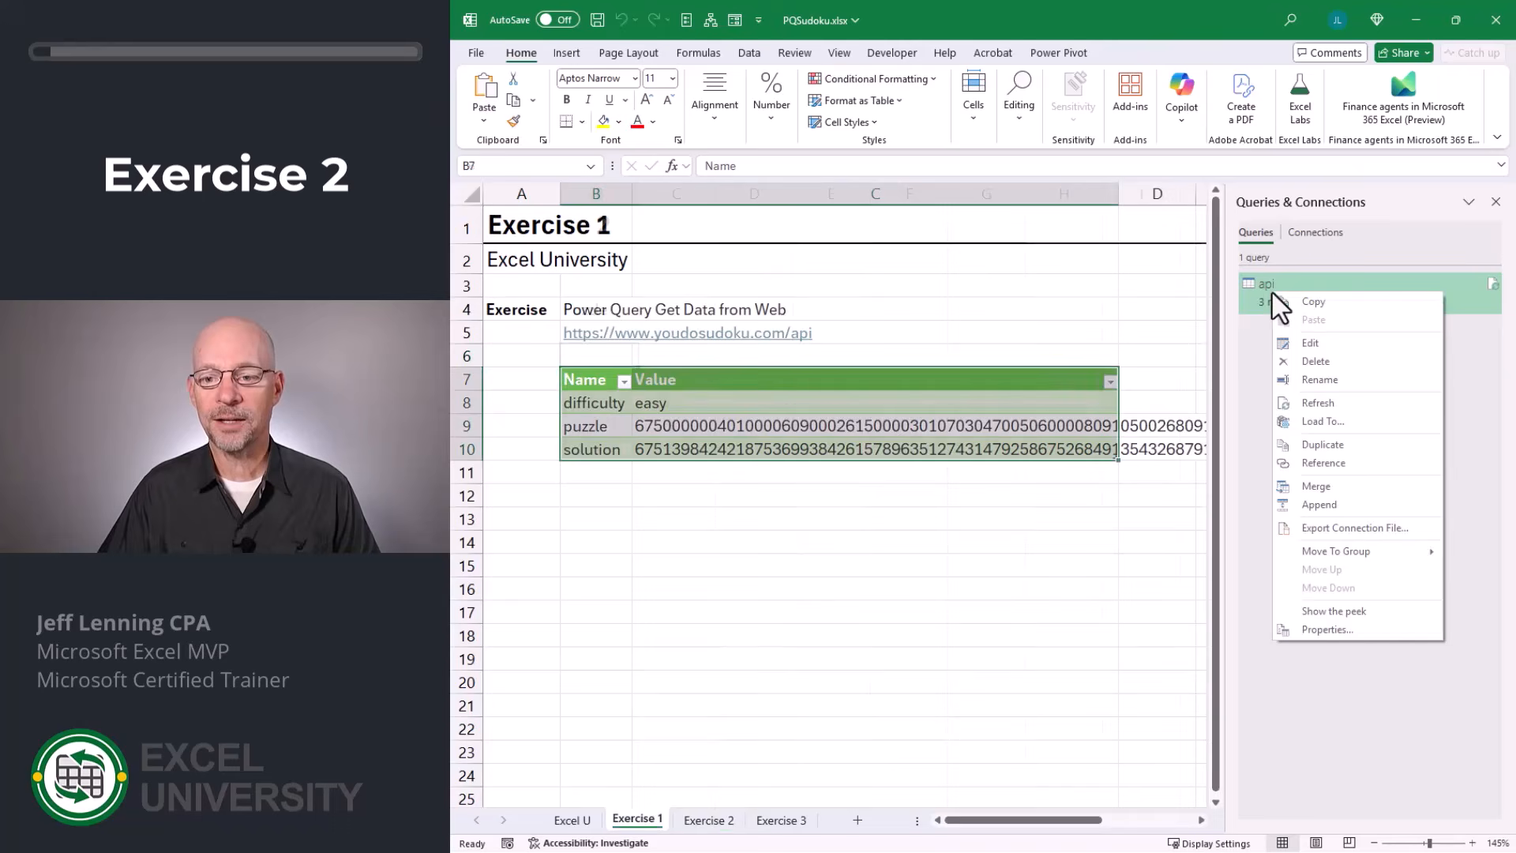
pyautogui.click(1333, 465)
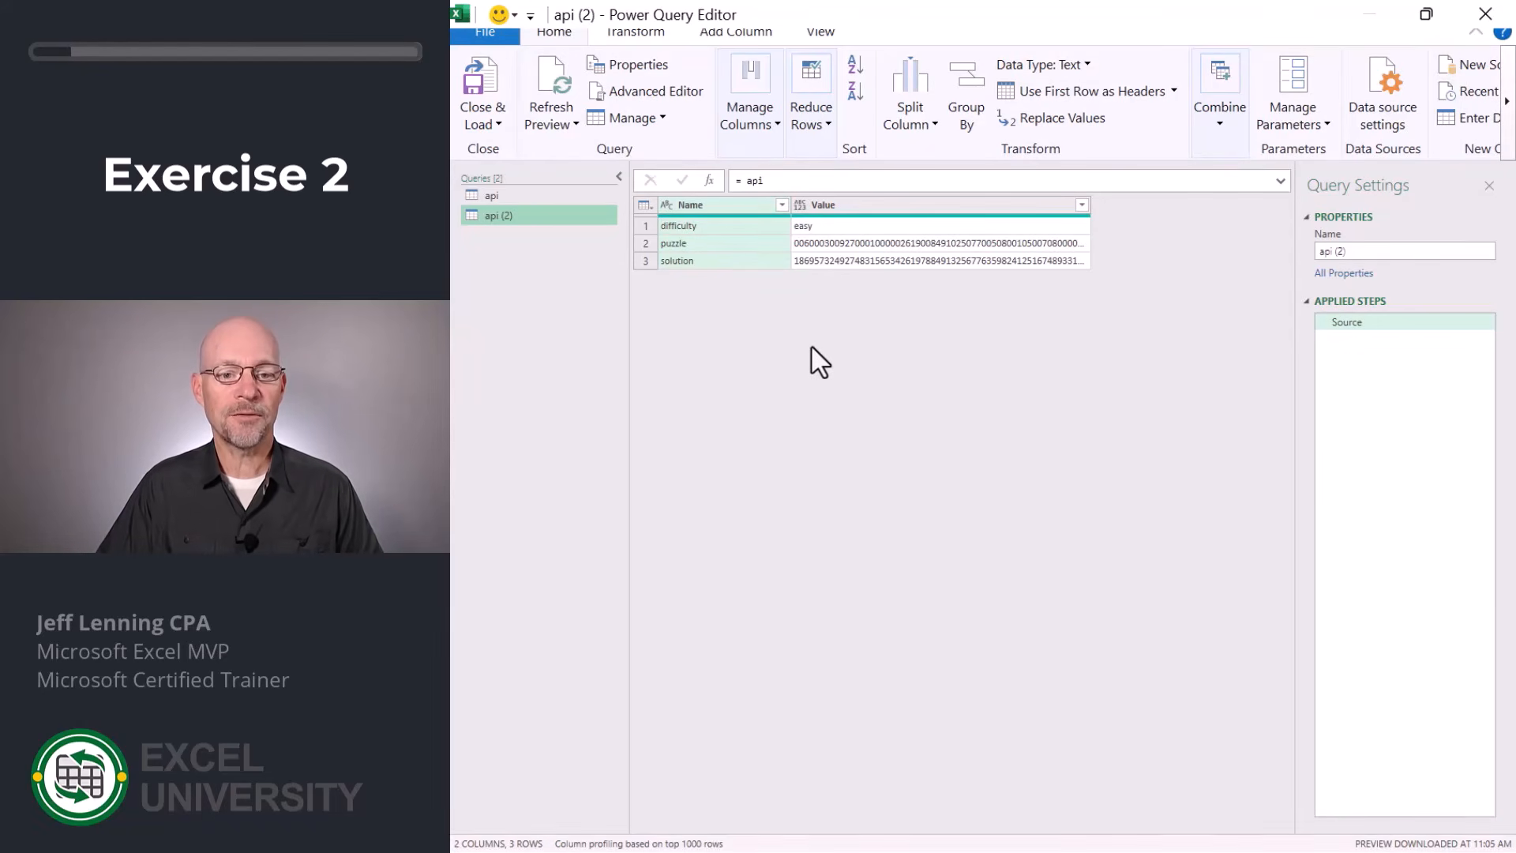
# Filter the new query's Name column to keep only the puzzle row, and remove the Name column.
pyautogui.click(783, 205)
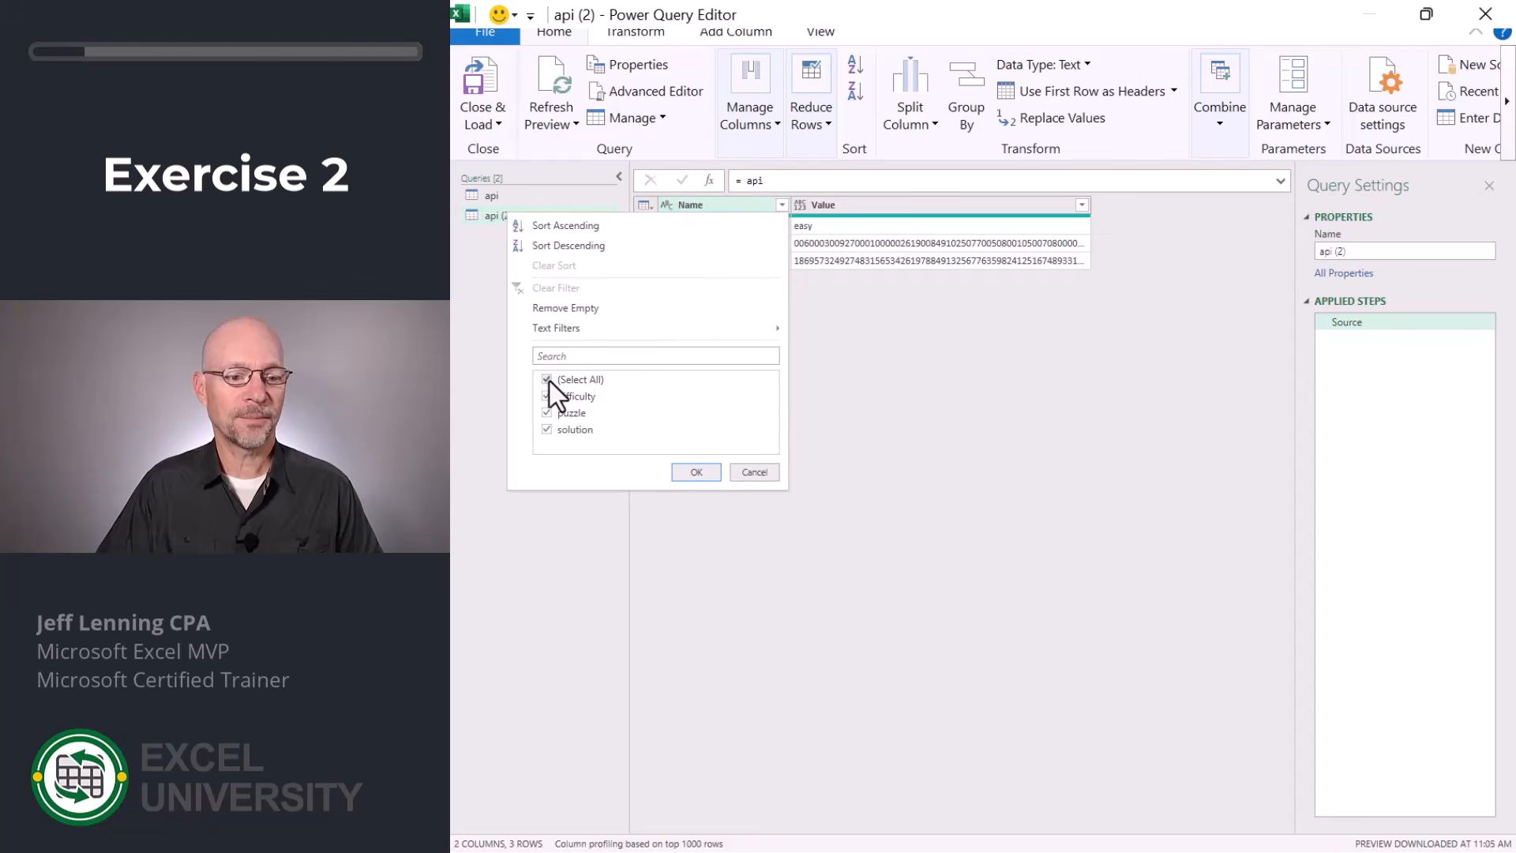
pyautogui.click(550, 381)
pyautogui.click(563, 412)
pyautogui.click(694, 475)
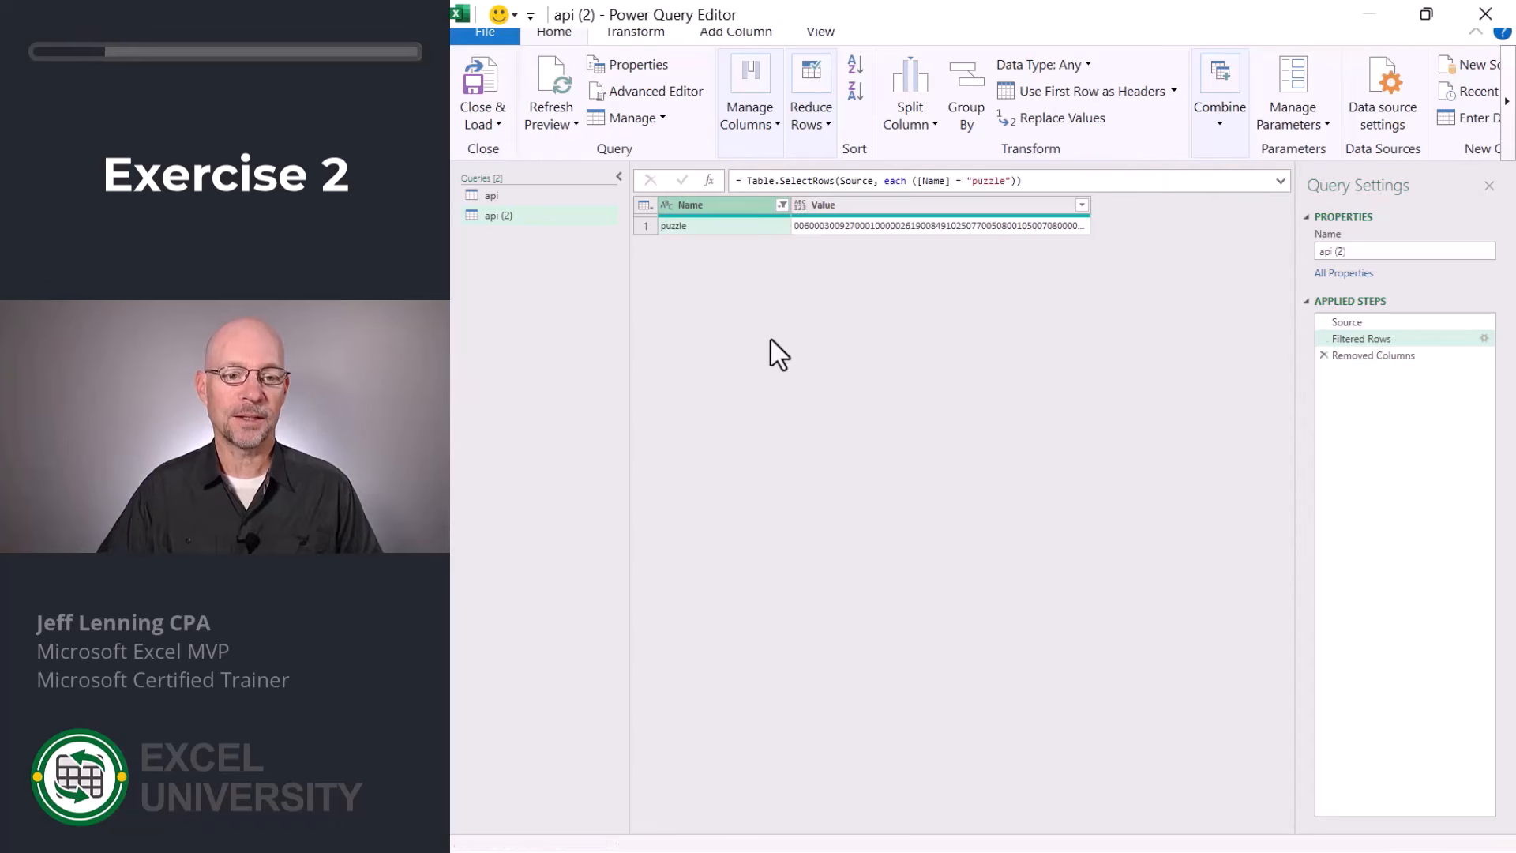
pyautogui.press('Delete')
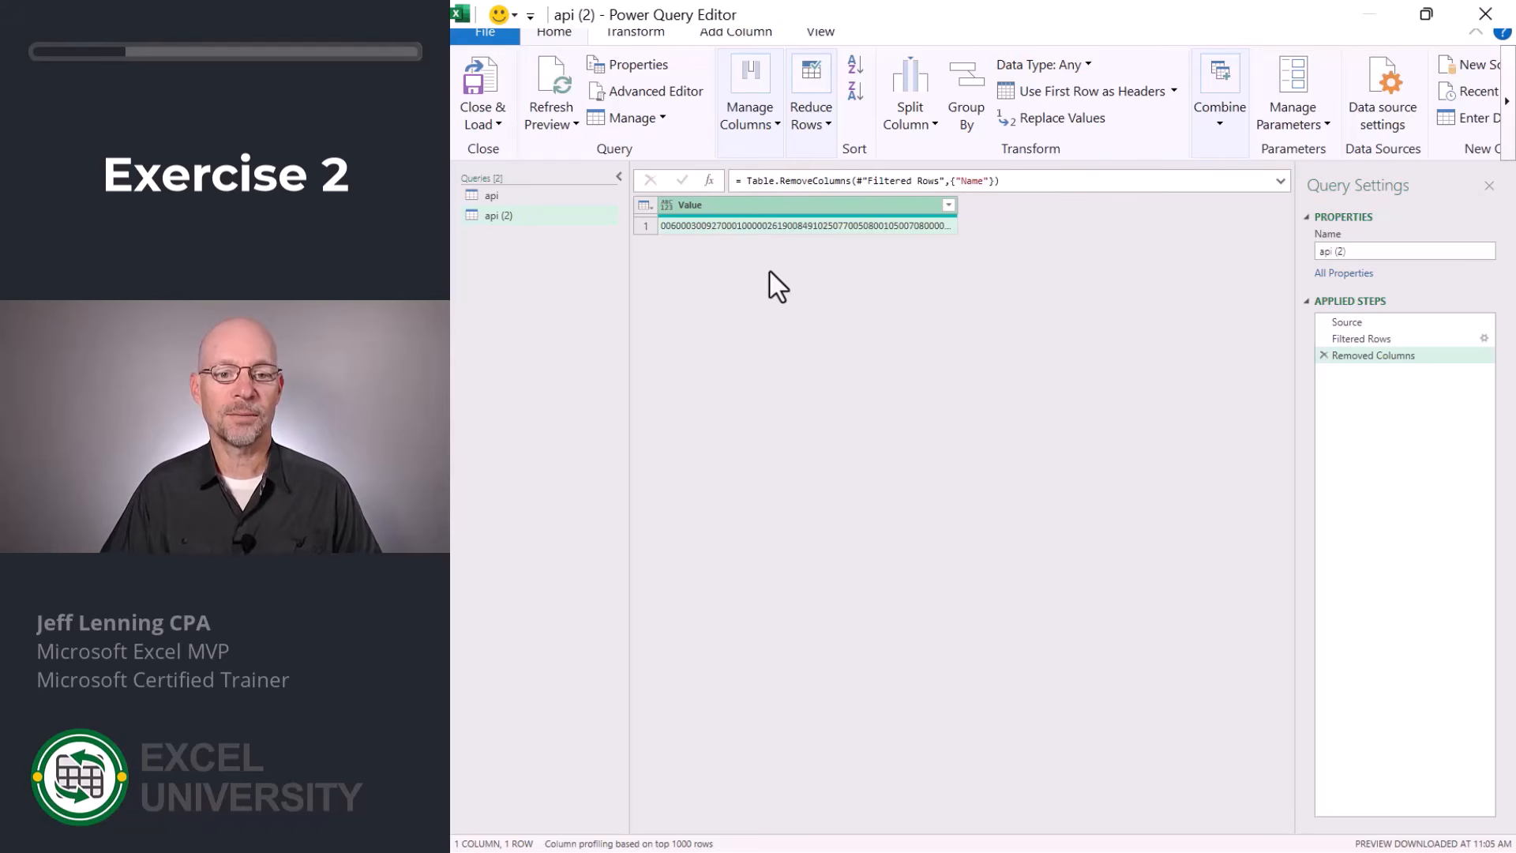
# Split the Value column repeatedly every 9 characters into rows, and delete the automatic Changed Type step.
pyautogui.click(915, 128)
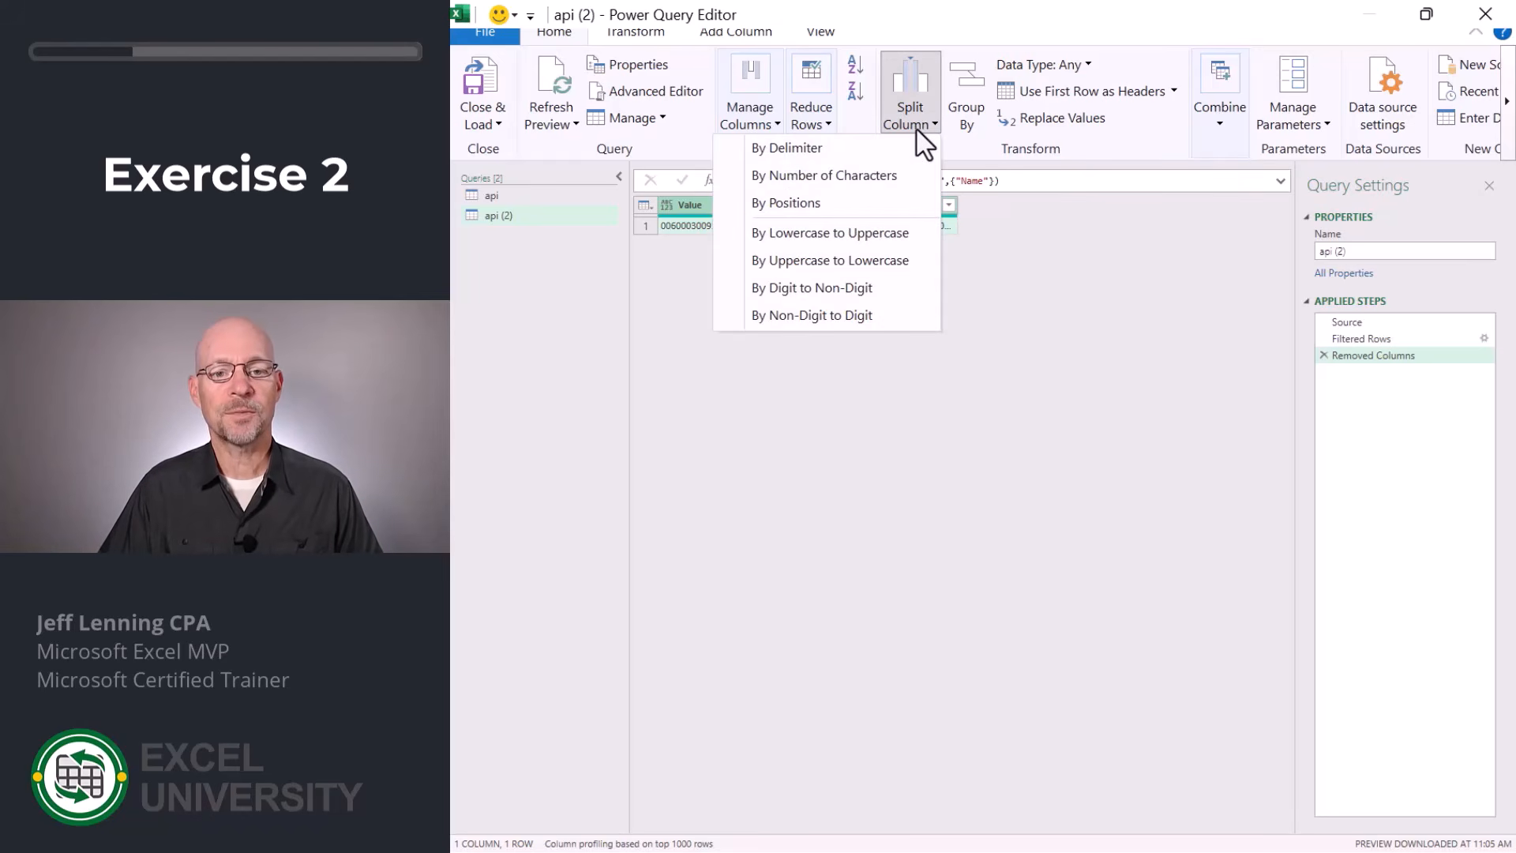
pyautogui.click(863, 177)
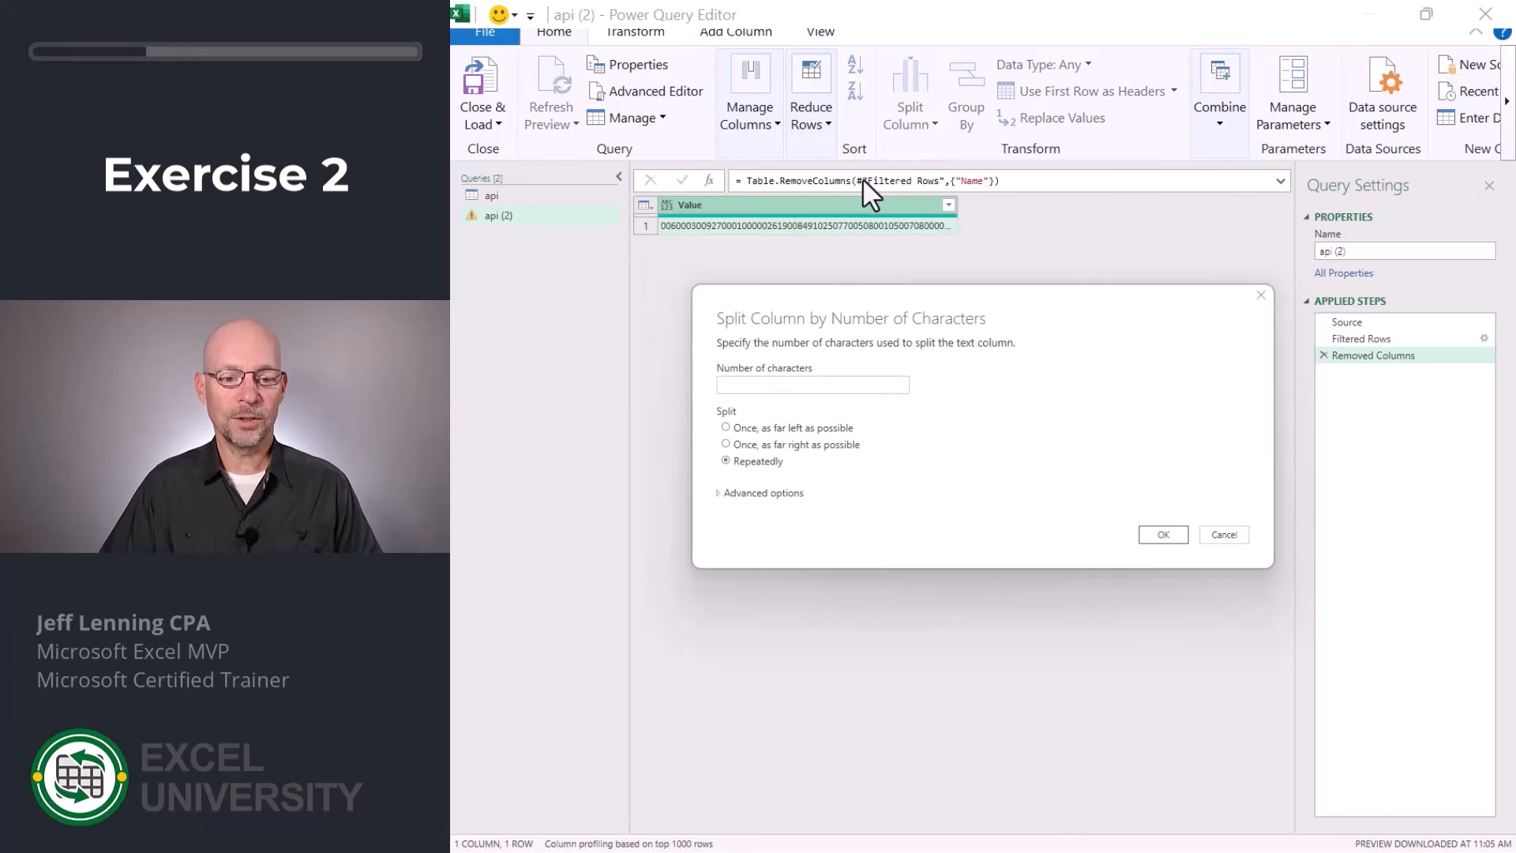
pyautogui.click(765, 494)
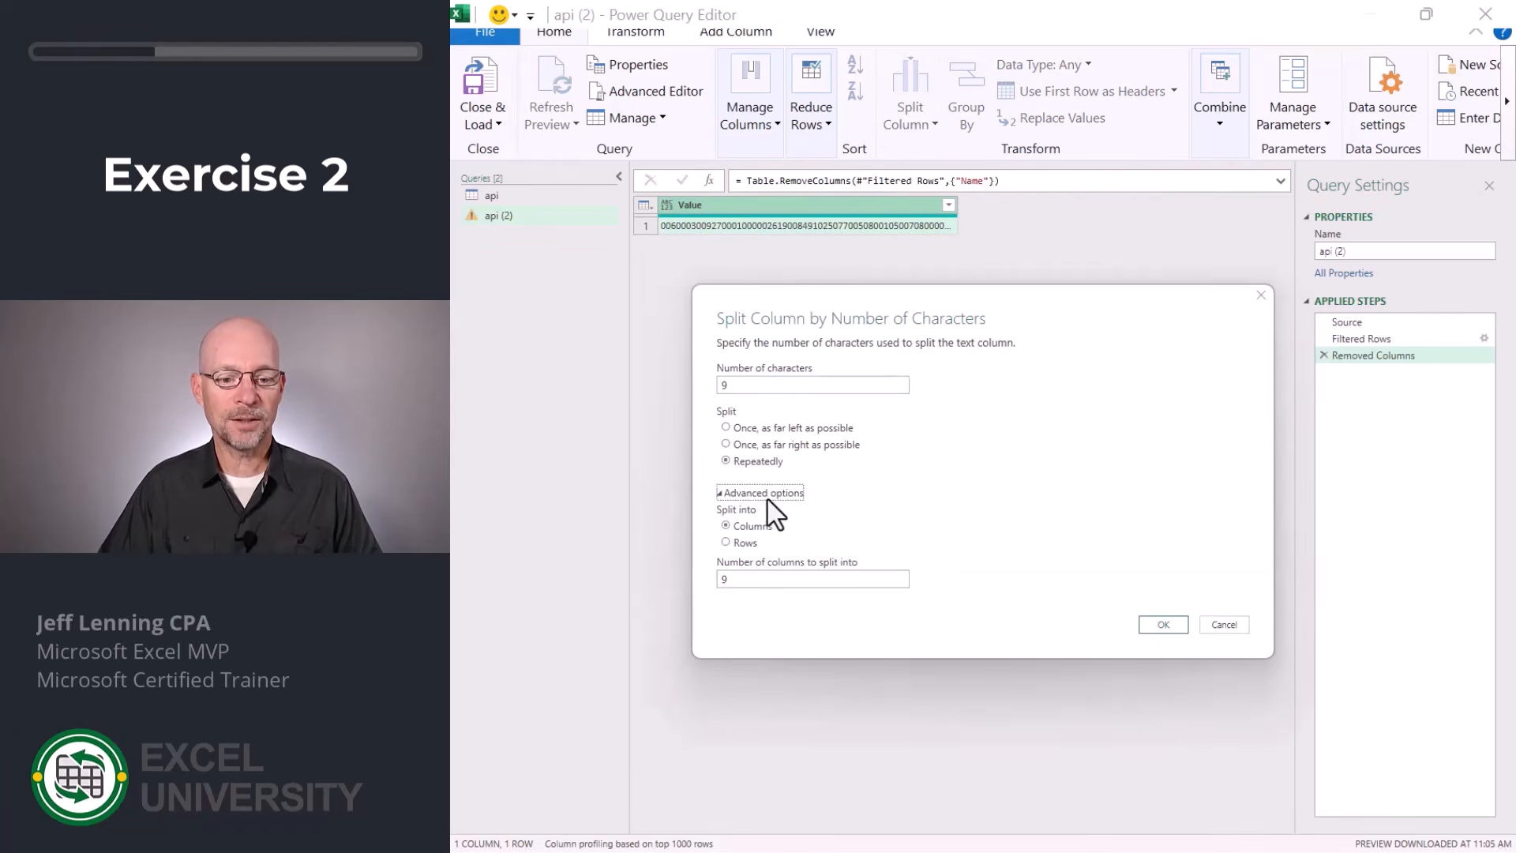
pyautogui.click(727, 543)
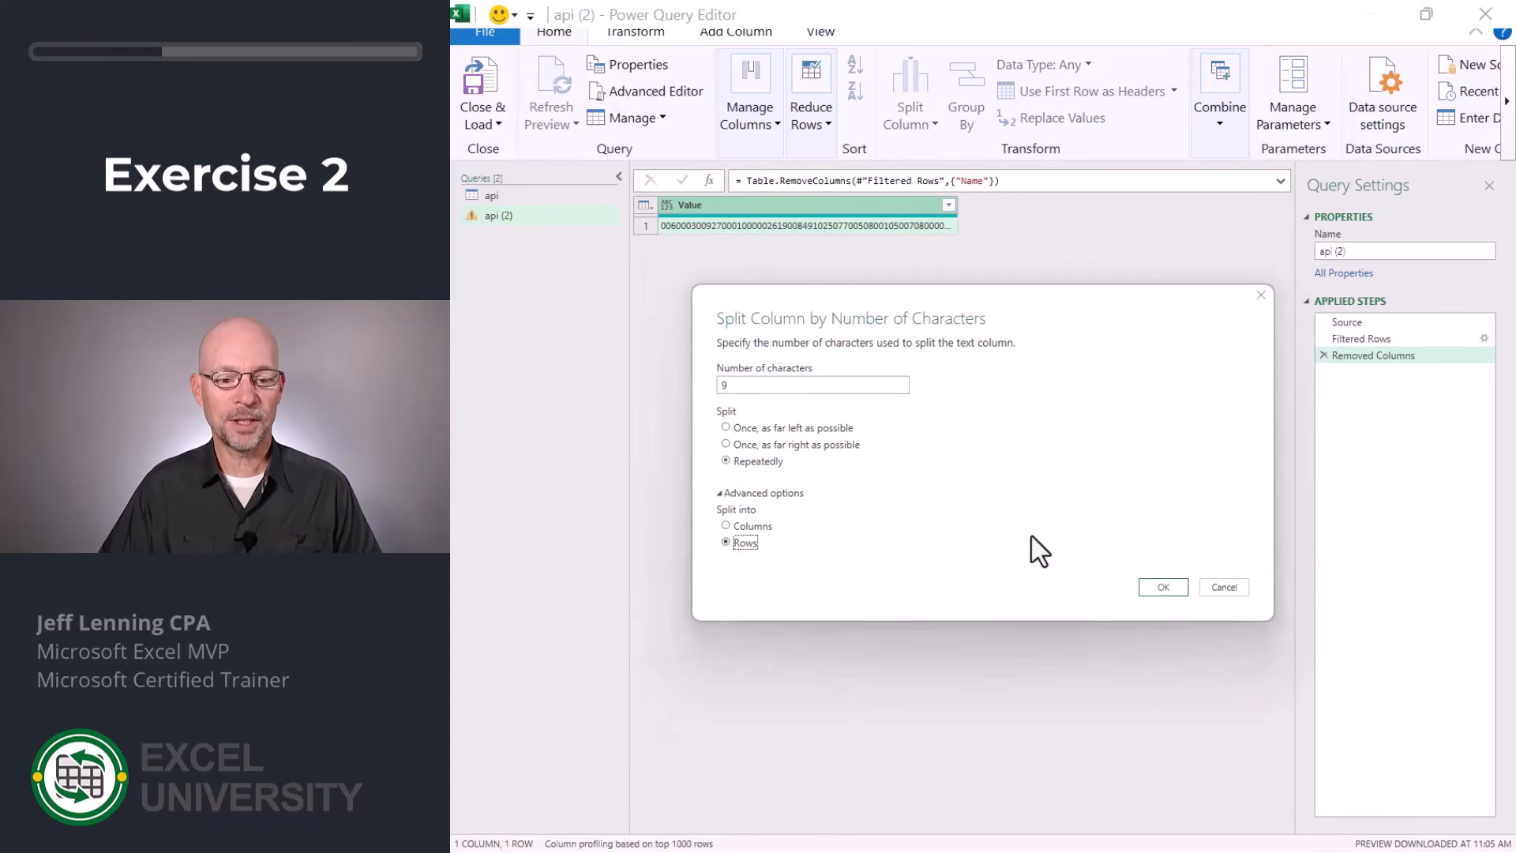
pyautogui.click(1160, 587)
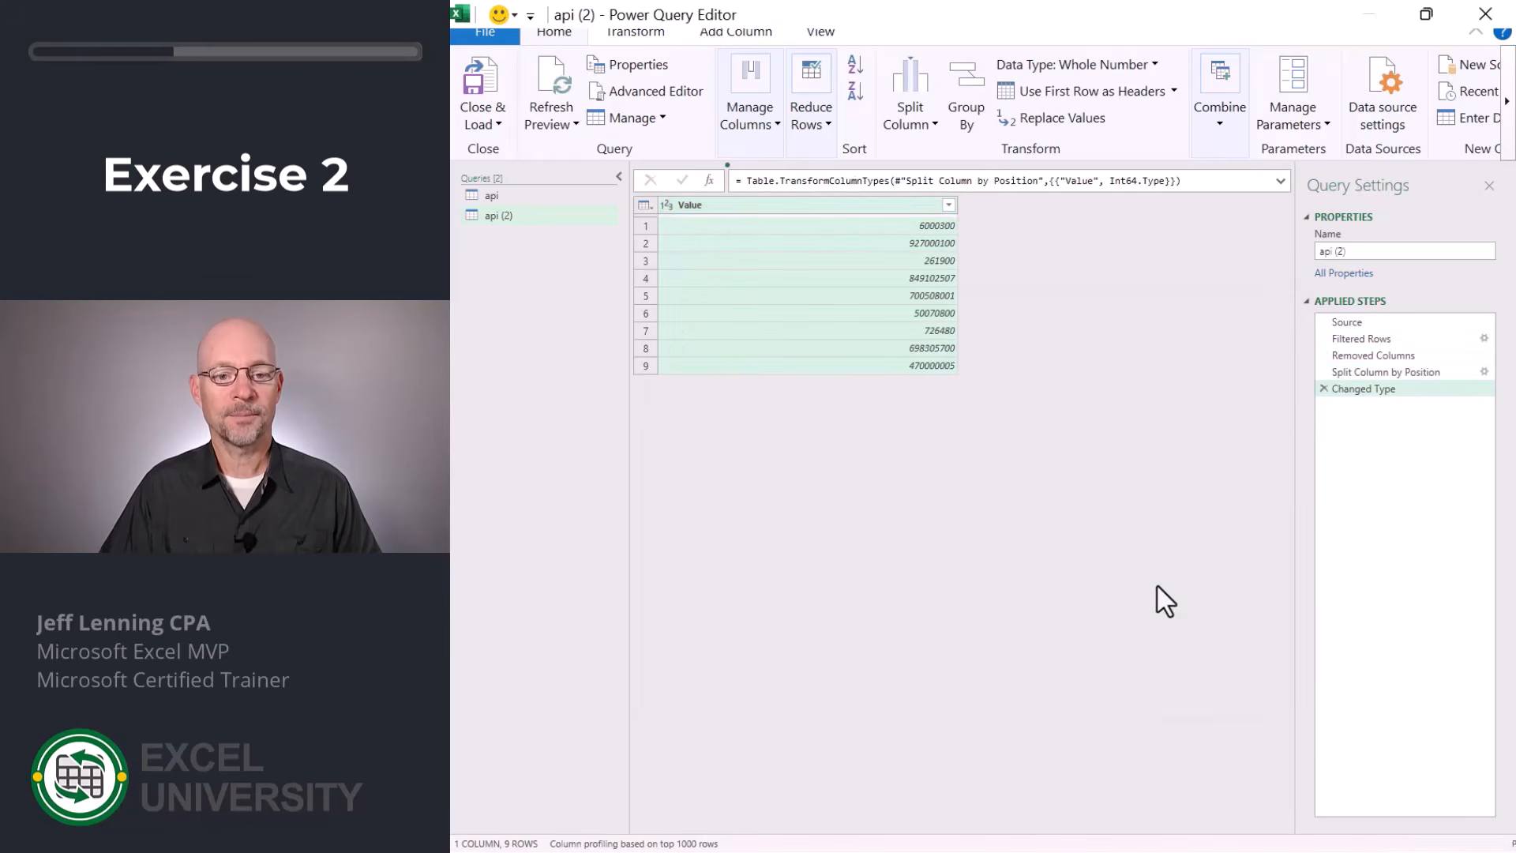
pyautogui.click(1325, 389)
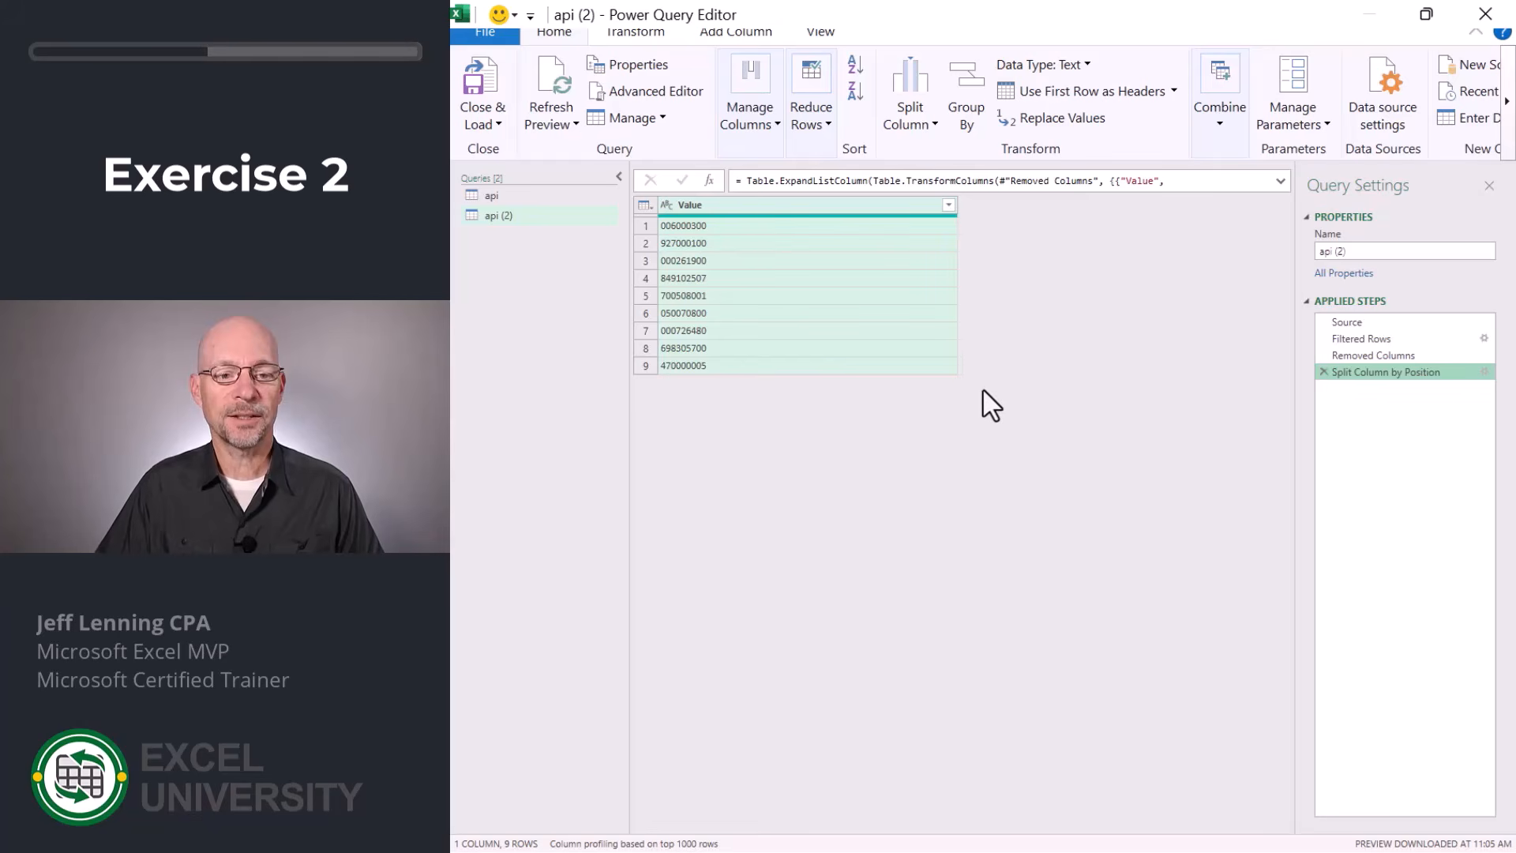
# Split the Value column repeatedly by 1 character into 9 columns.
pyautogui.click(927, 125)
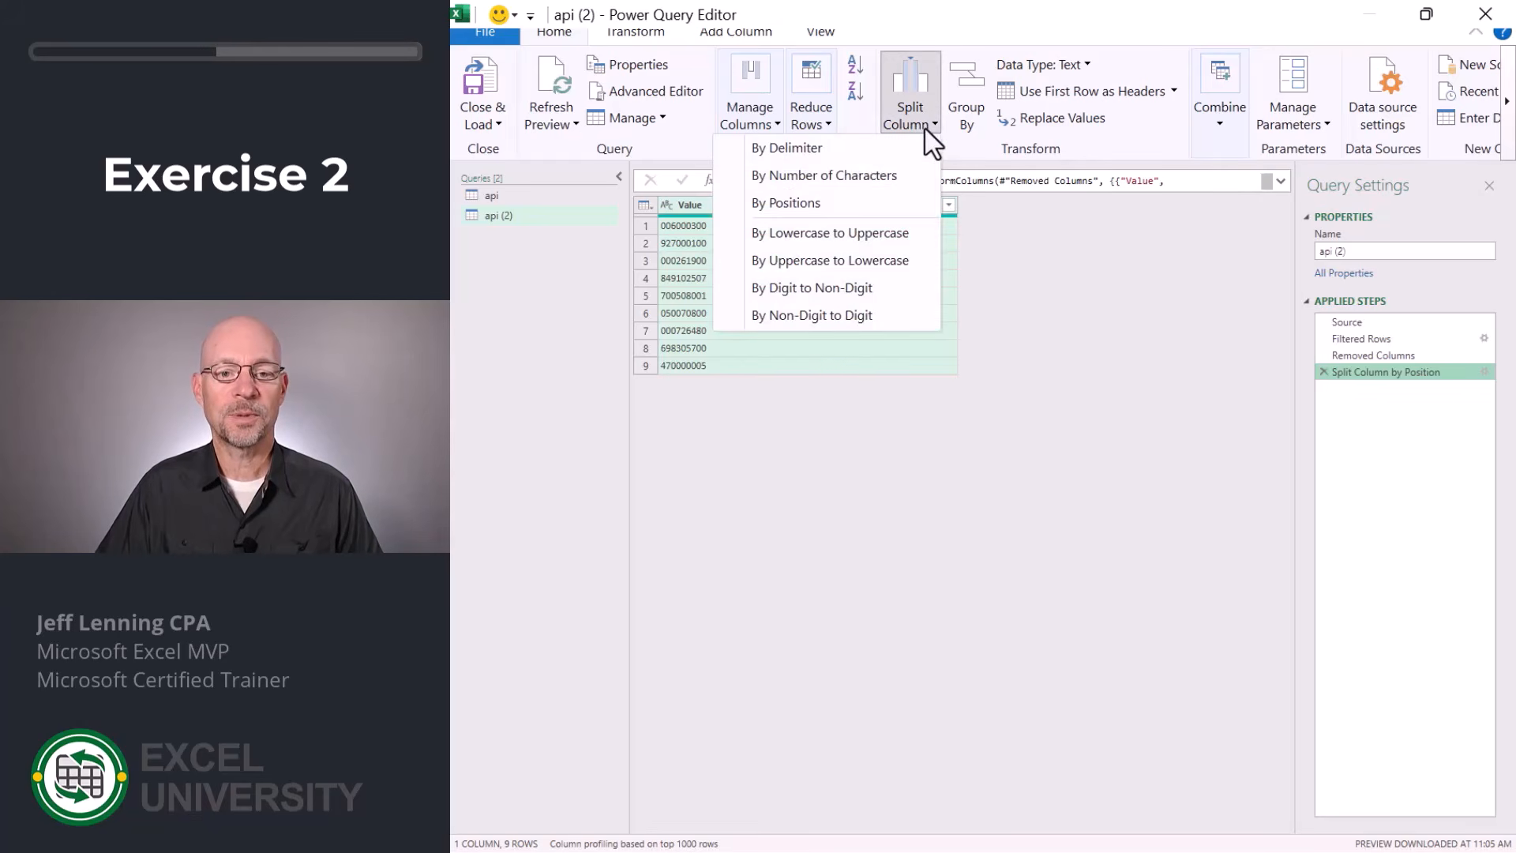
pyautogui.click(888, 174)
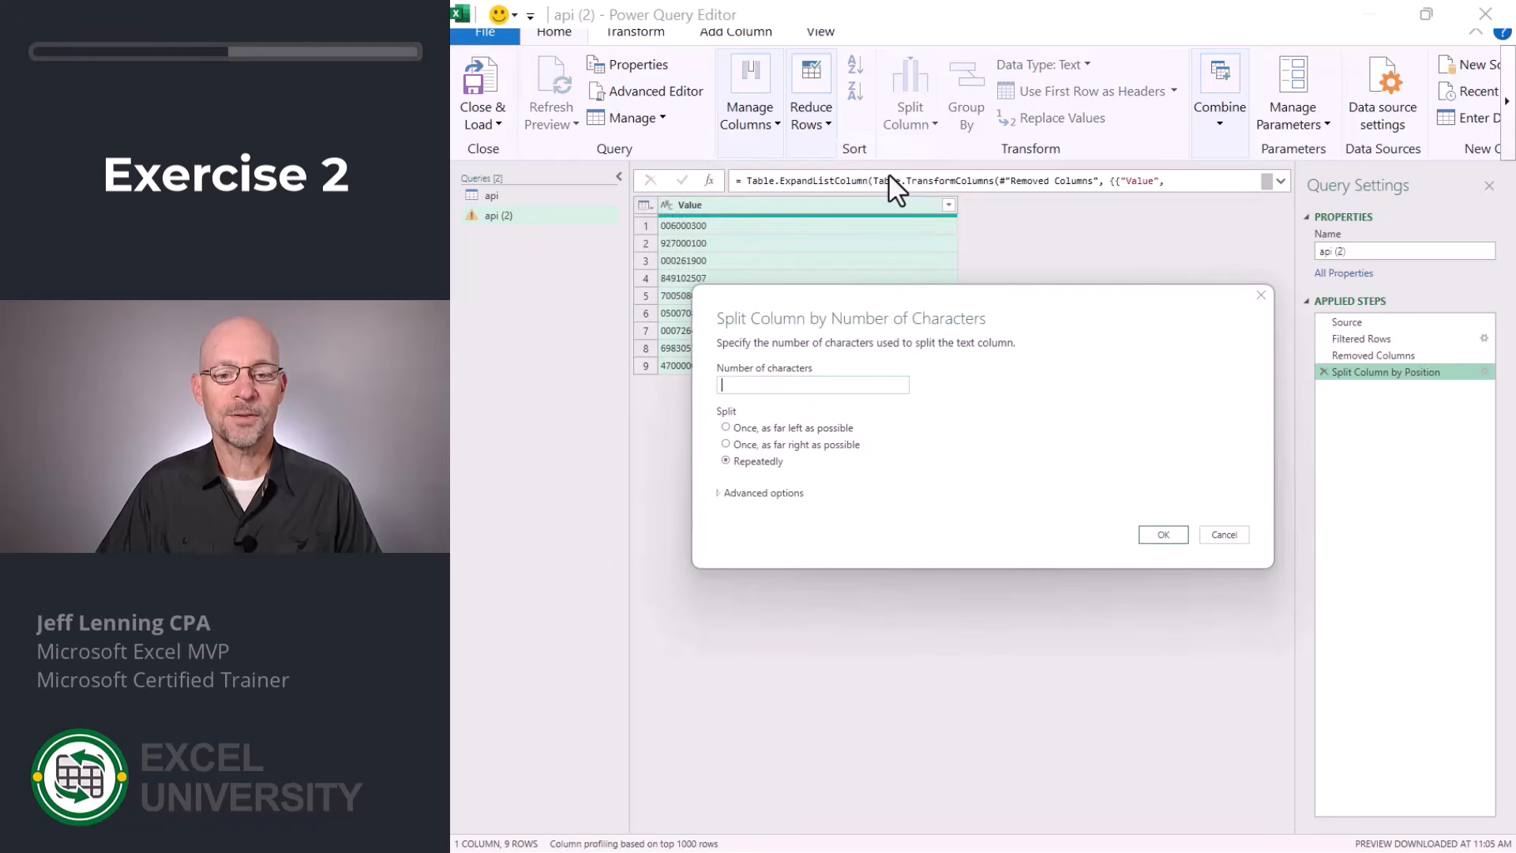
pyautogui.write('1')
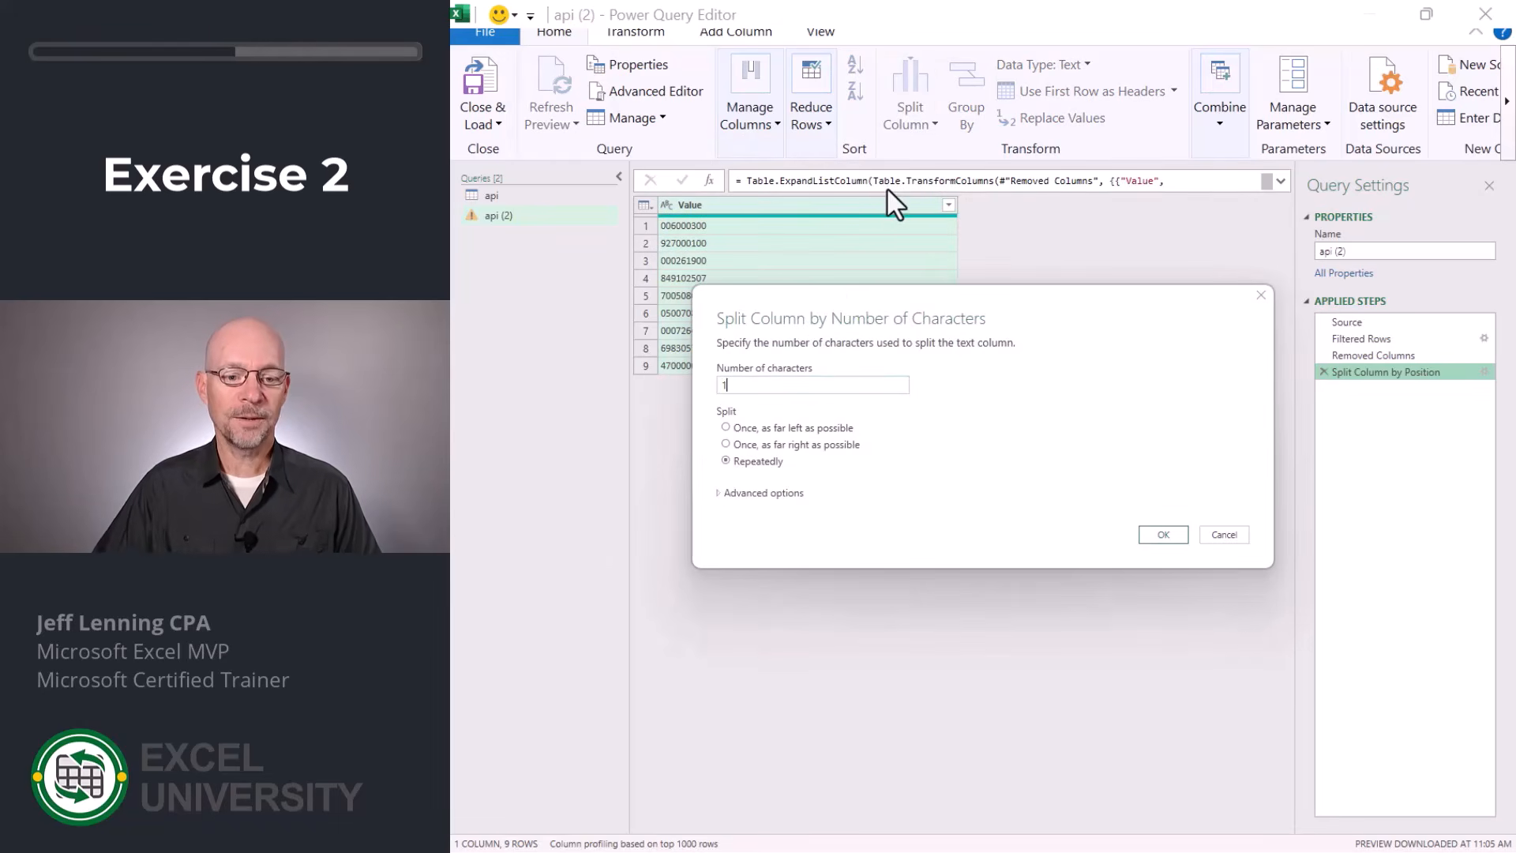
pyautogui.click(746, 494)
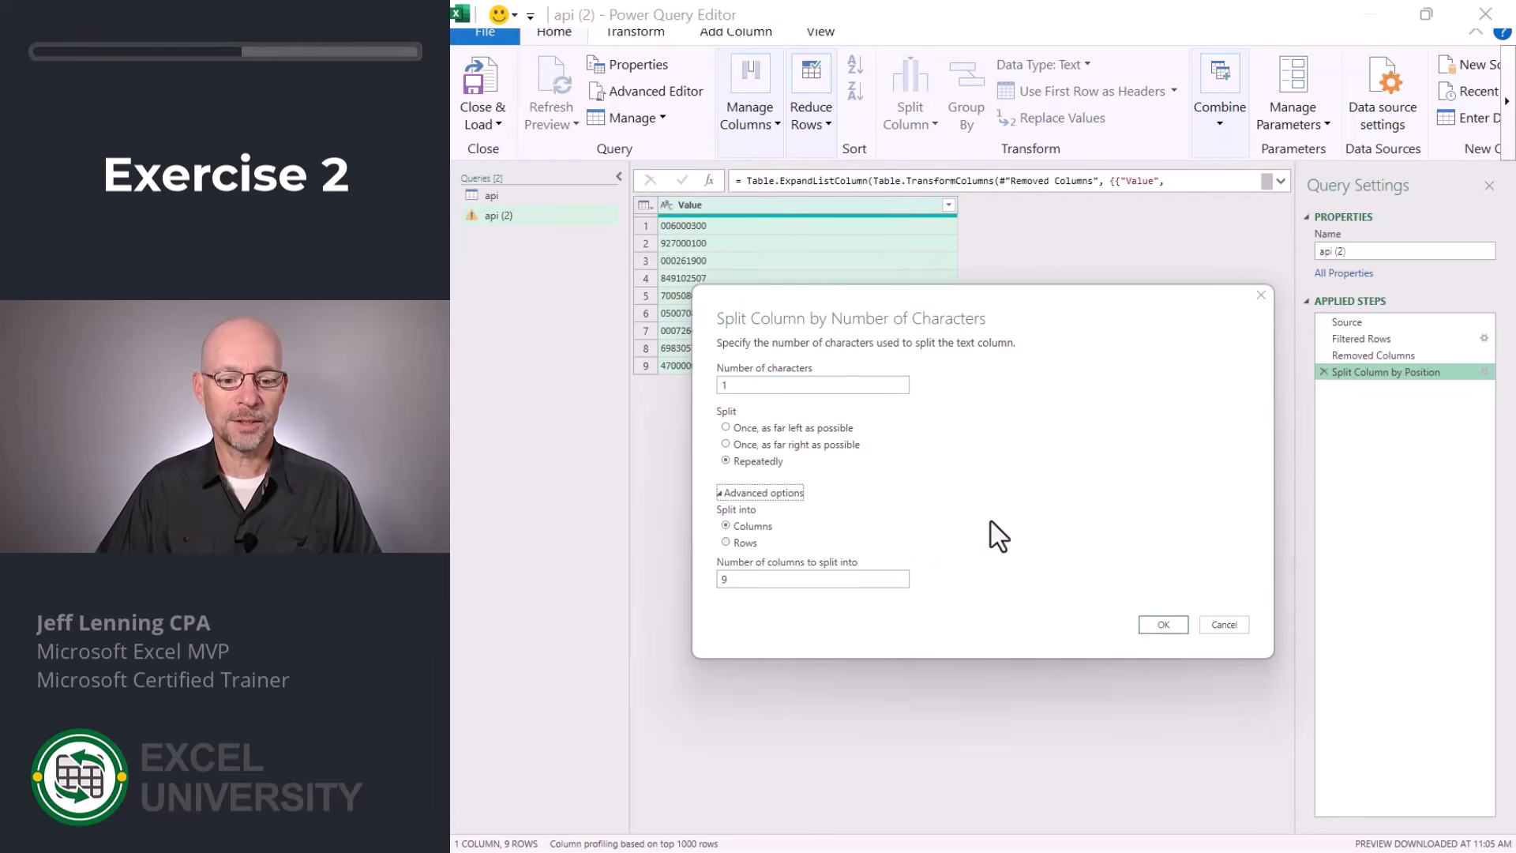
pyautogui.click(1172, 628)
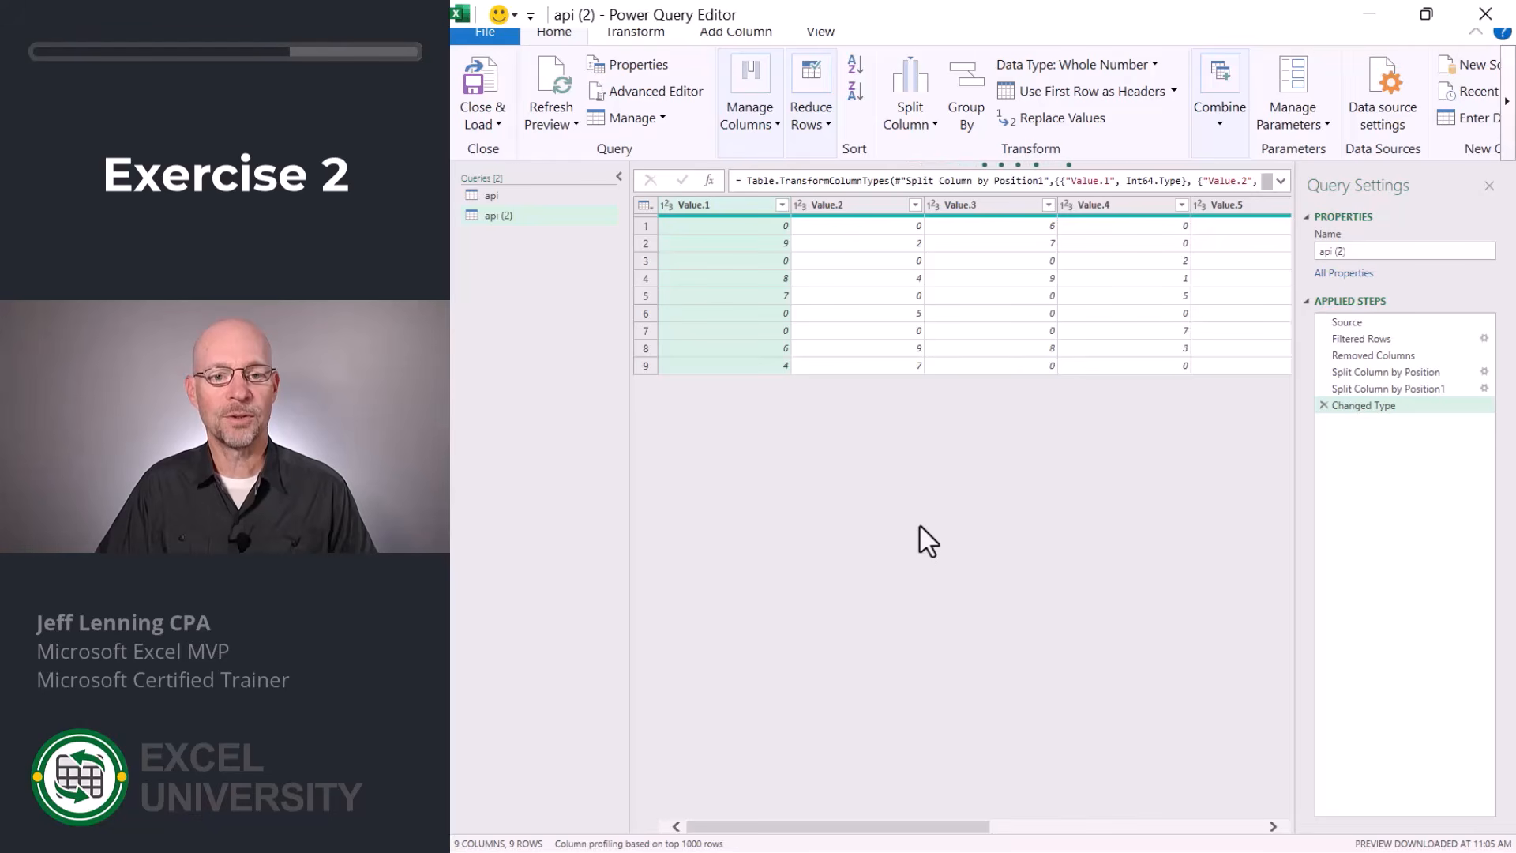
# Replace the value 0 with null in all nine columns of the query.
pyautogui.hotkey('ctrl', 'a')
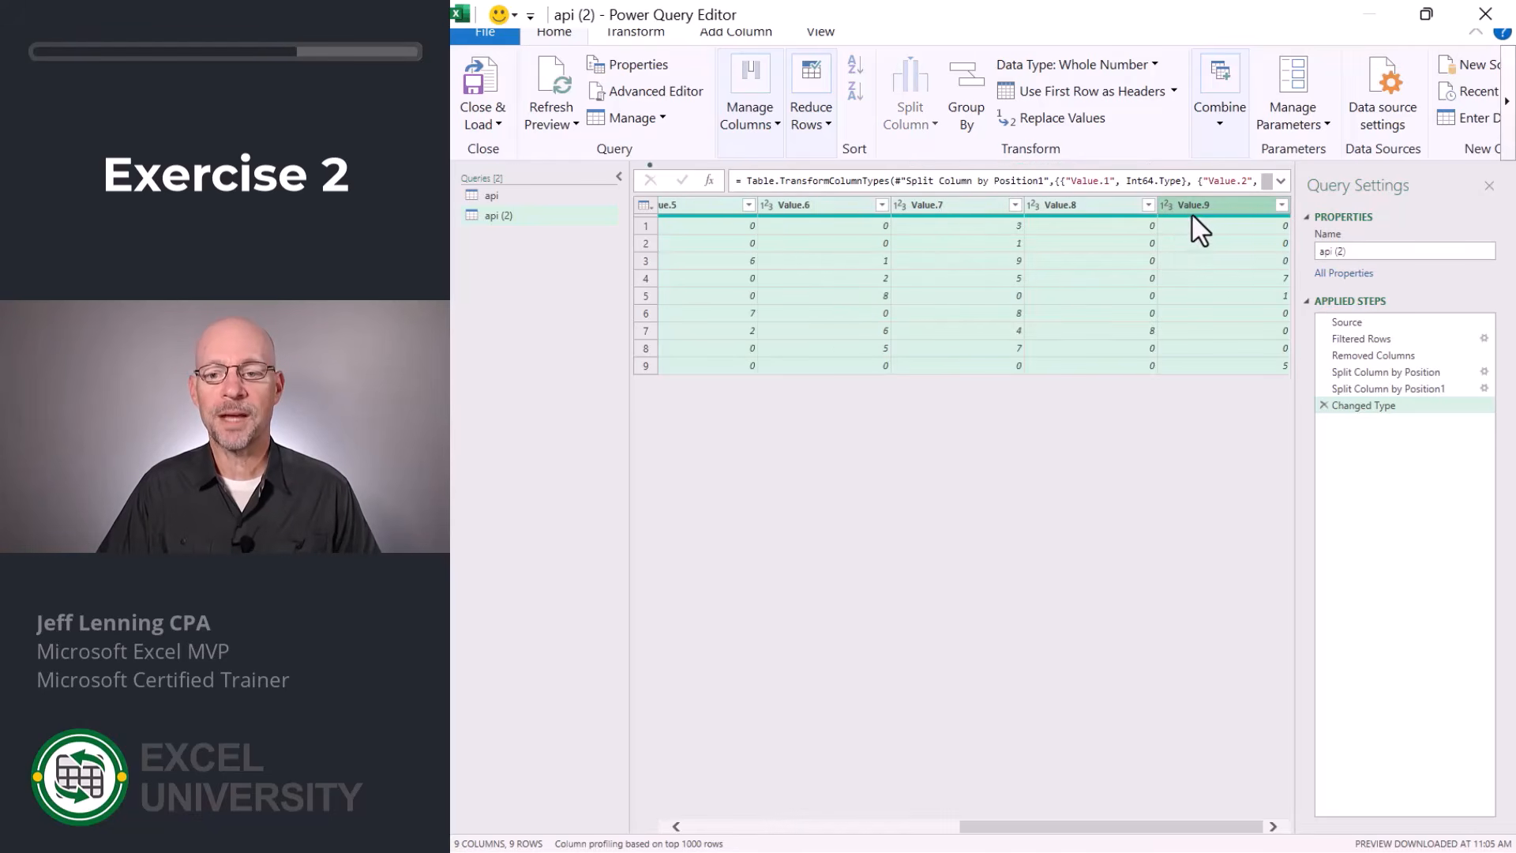
pyautogui.click(1059, 116)
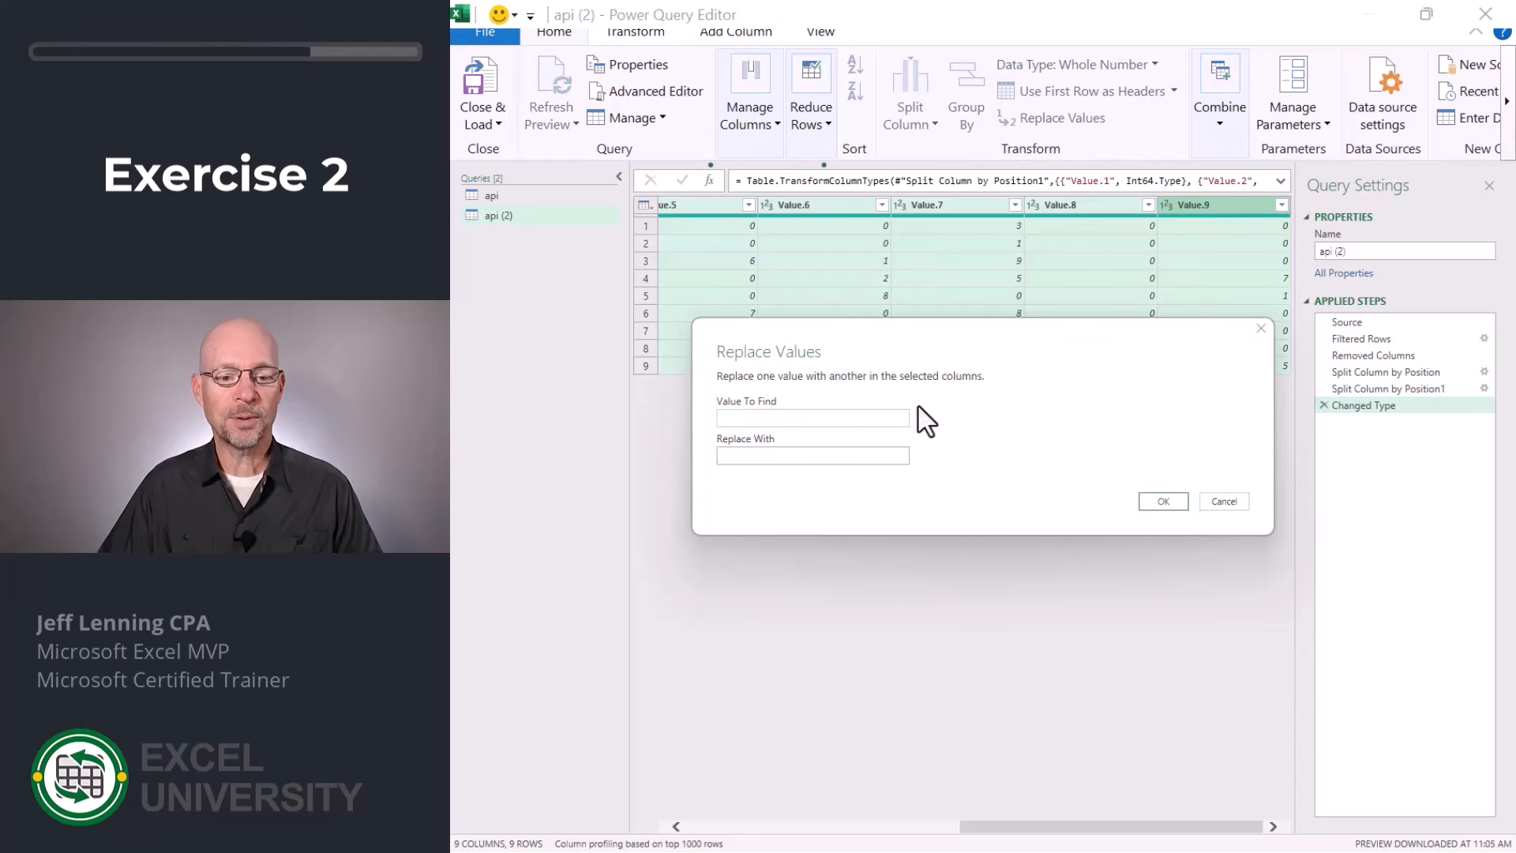
pyautogui.write('0')
pyautogui.press('Tab')
pyautogui.write('n')
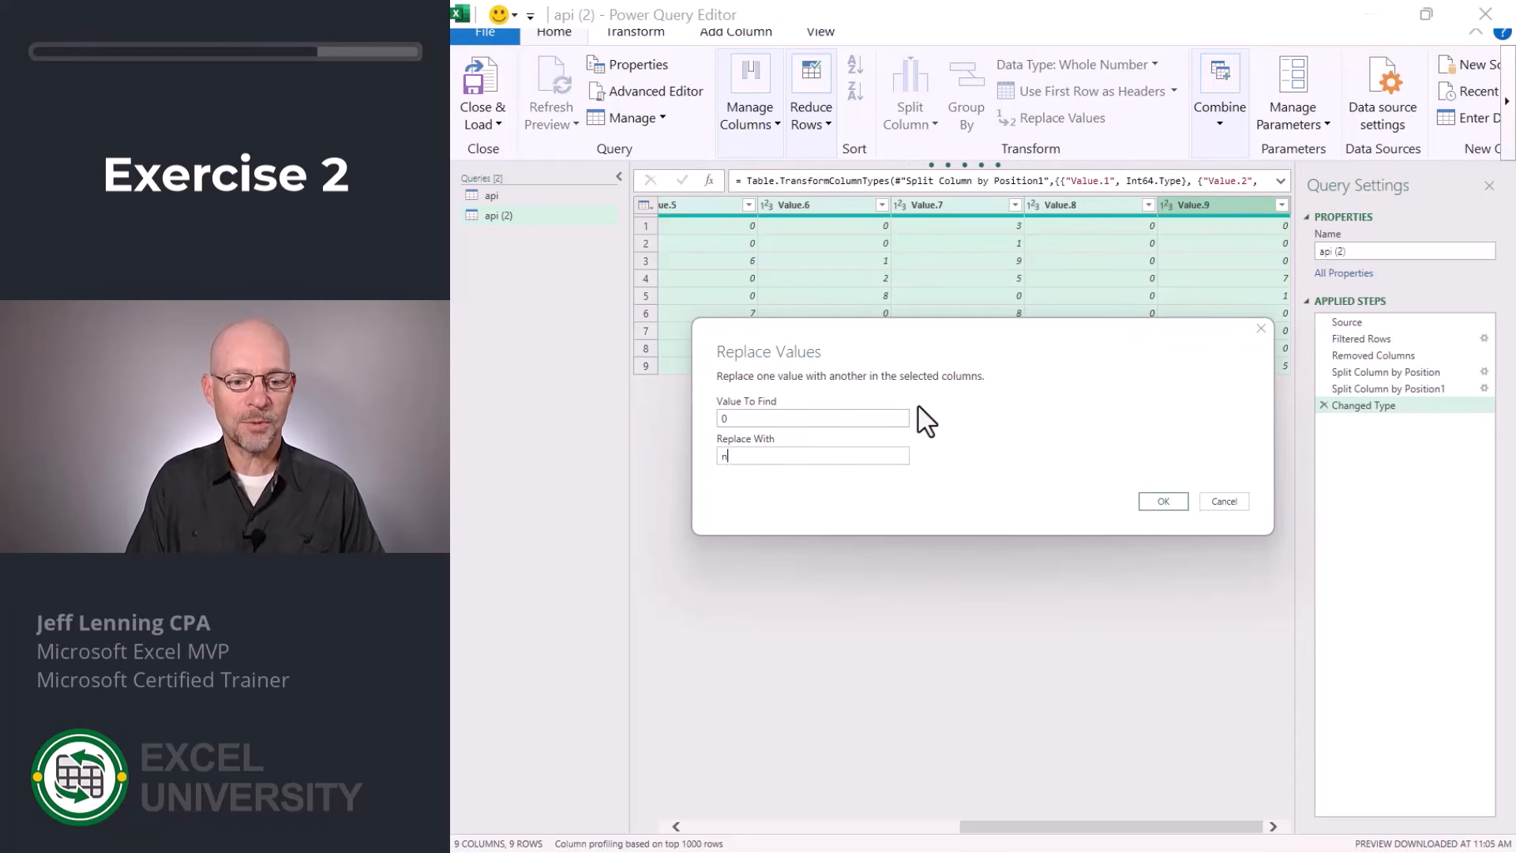
pyautogui.write('ull')
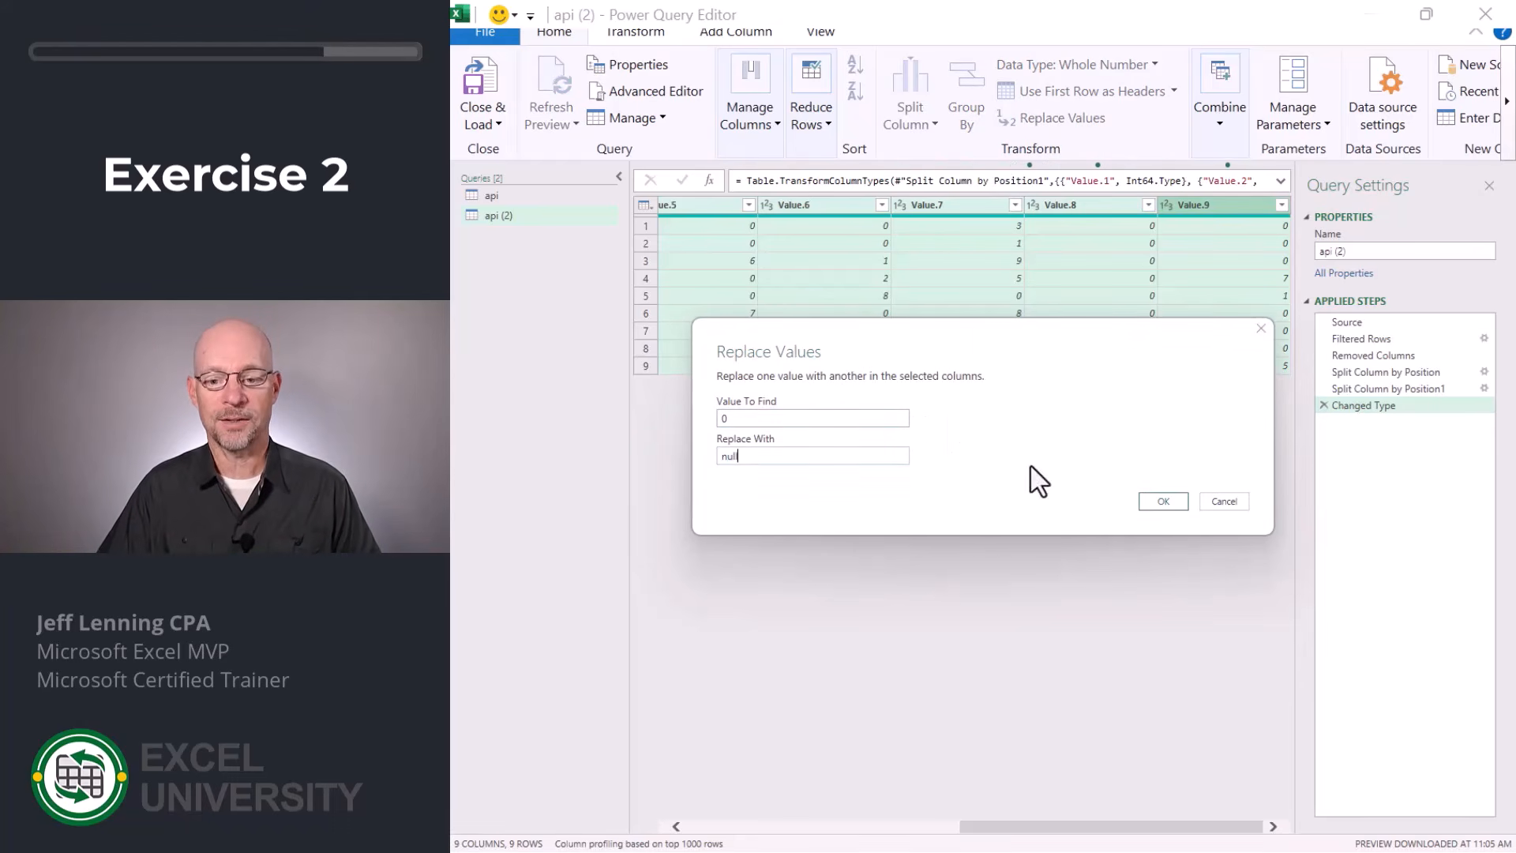
pyautogui.click(1163, 502)
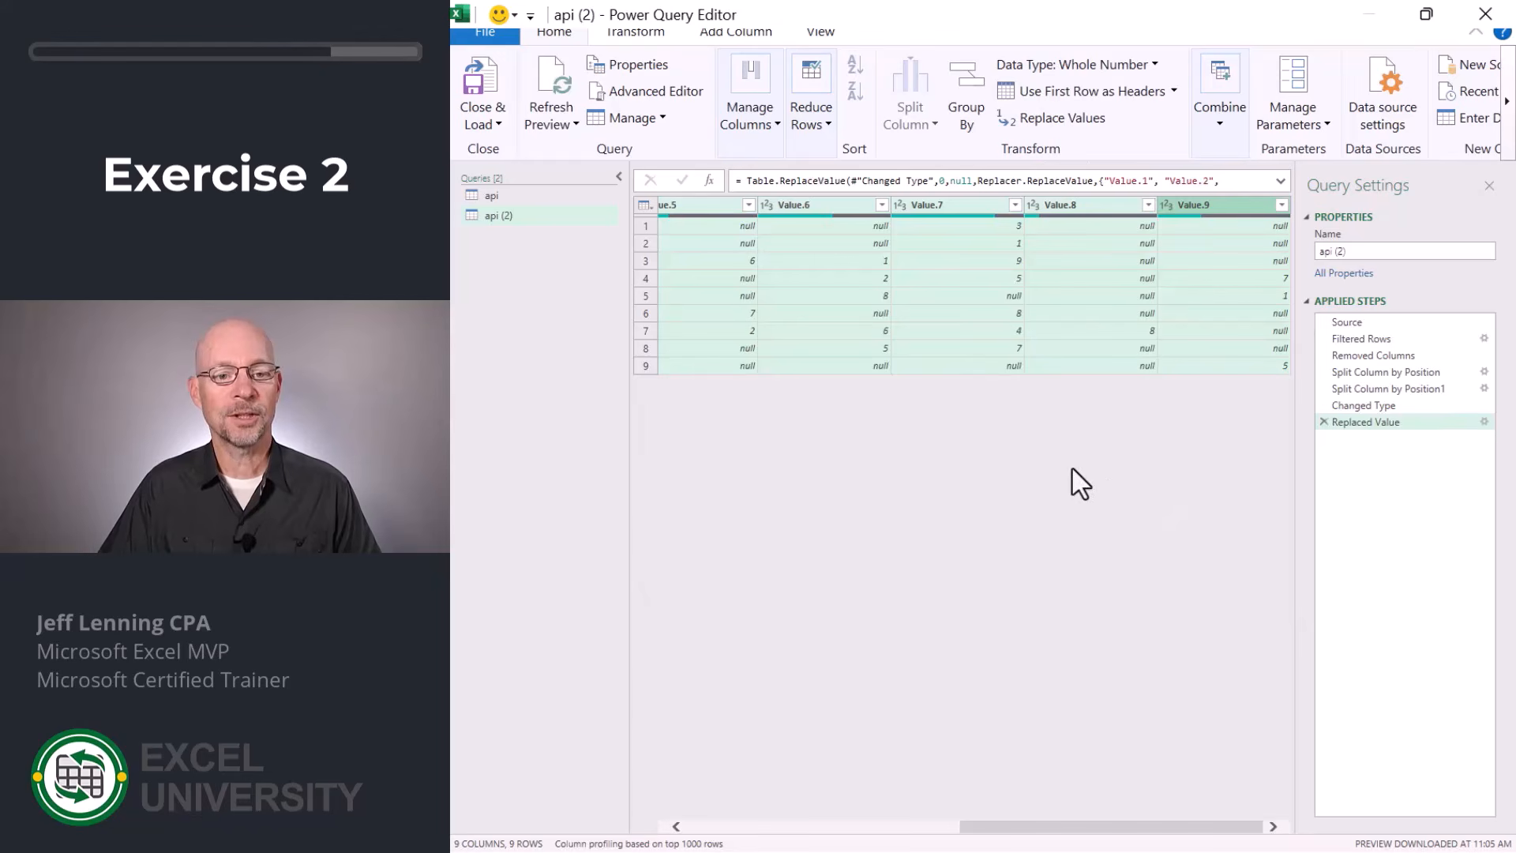
# Load the query as a table into the existing Exercise 2 worksheet at cell B6, and show that worksheet.
pyautogui.click(499, 130)
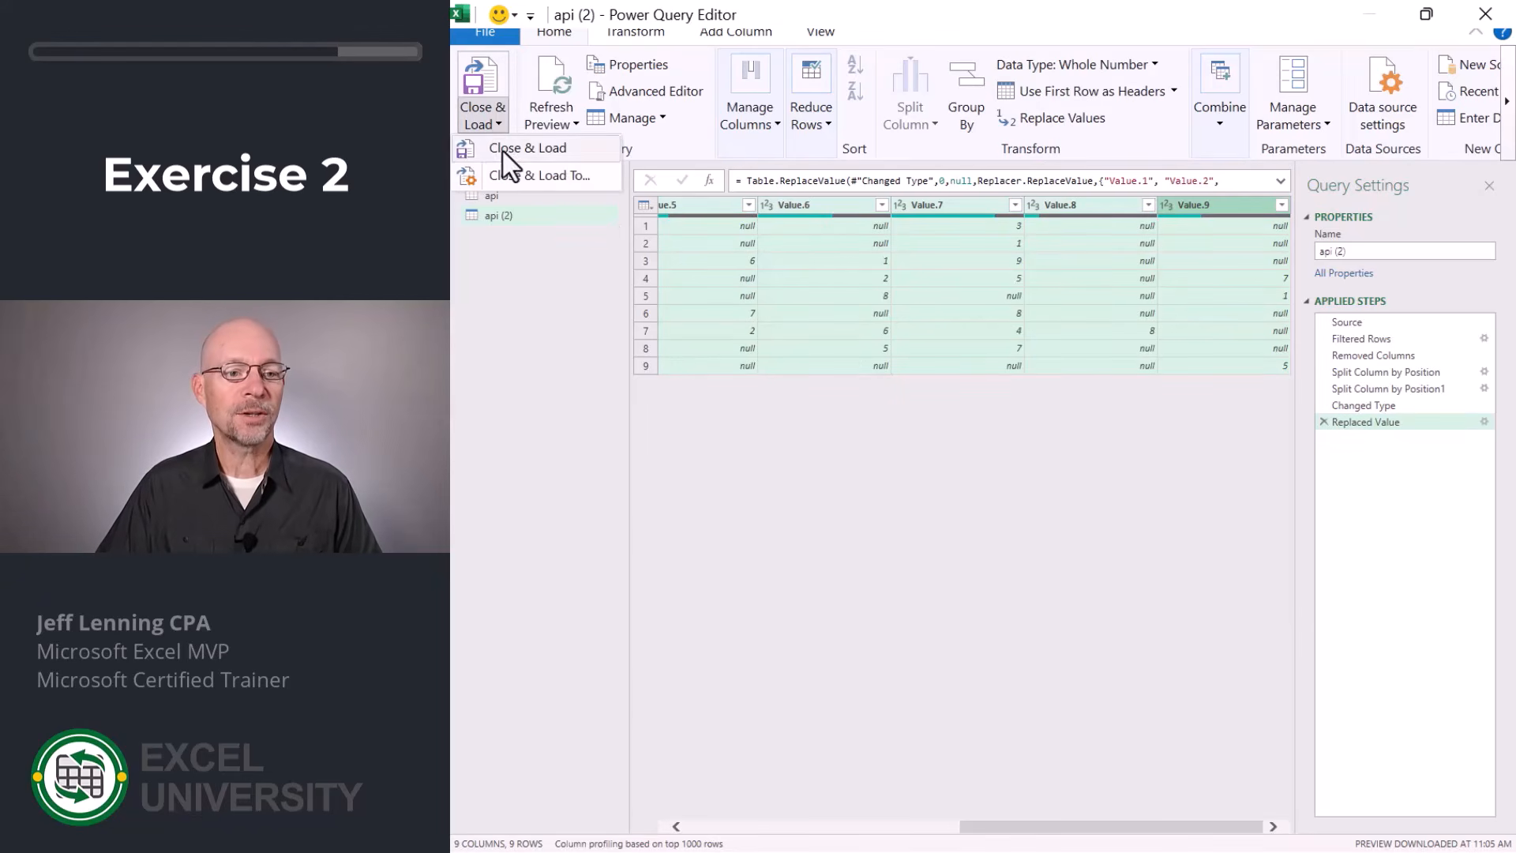
pyautogui.click(507, 174)
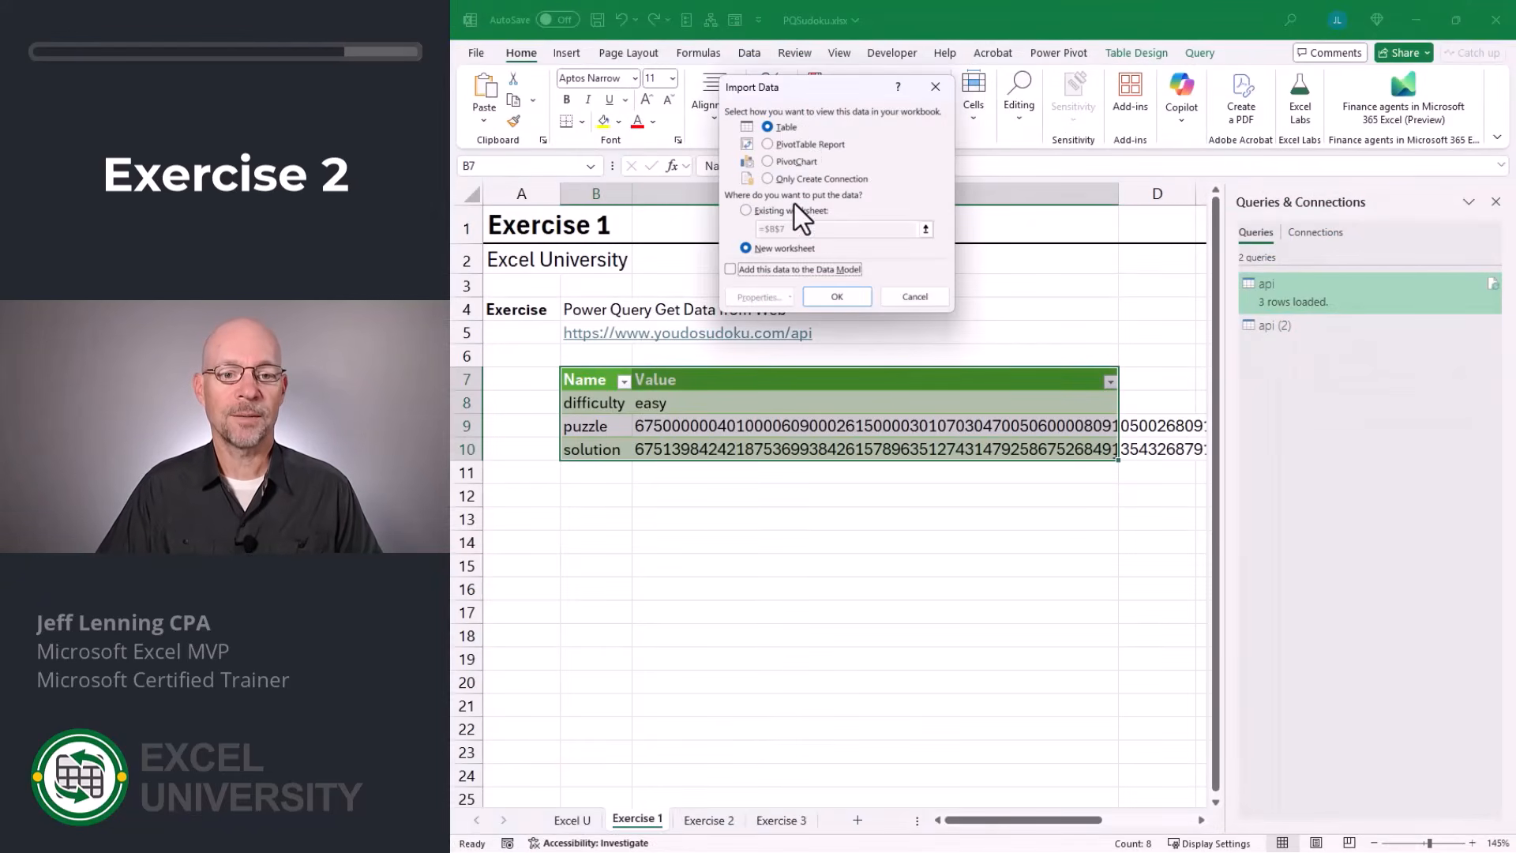
pyautogui.click(794, 211)
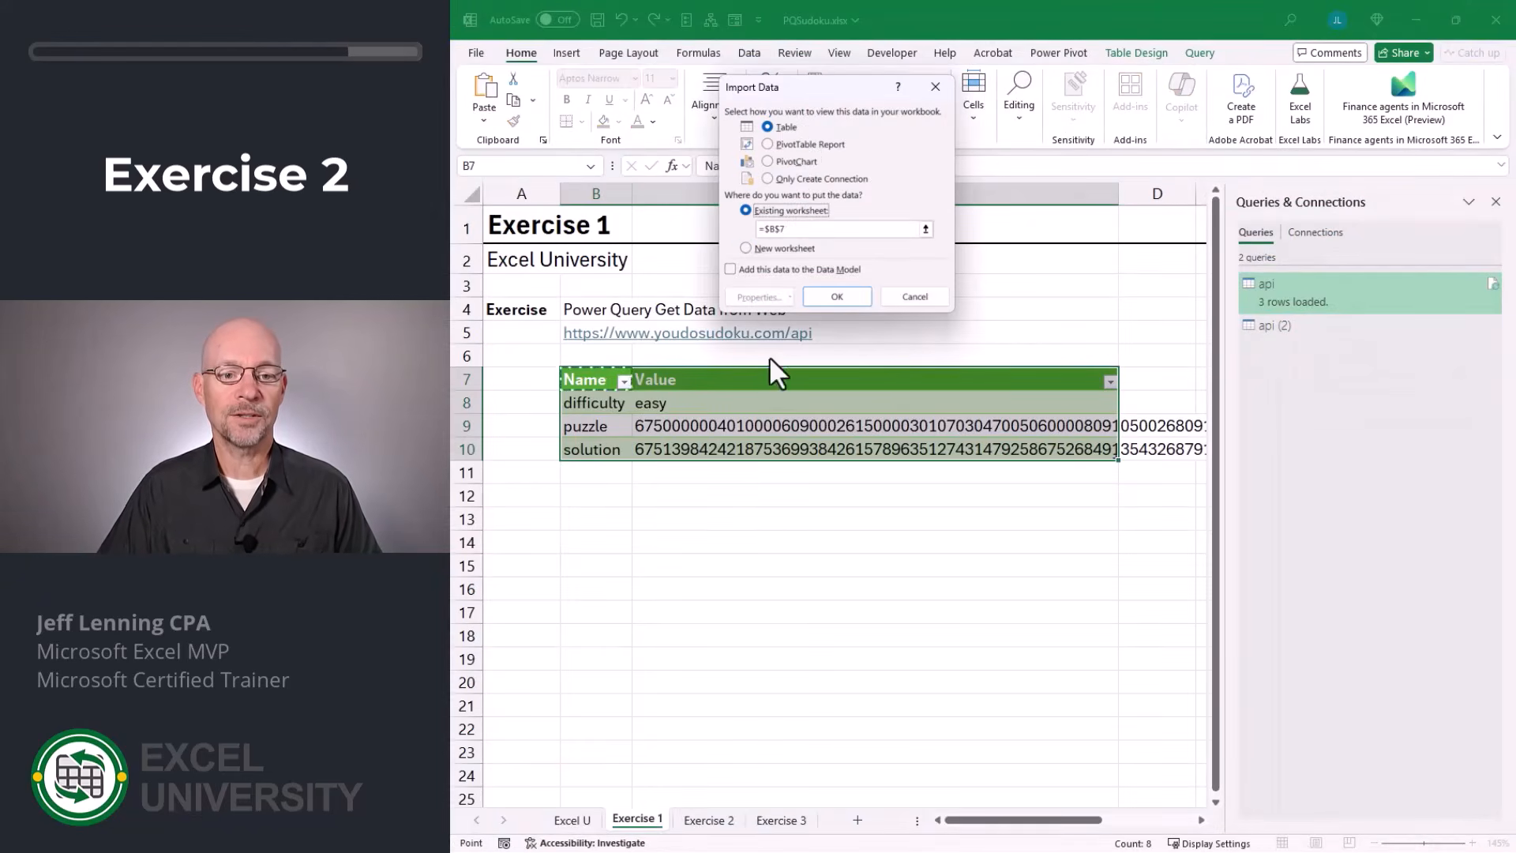
pyautogui.click(713, 825)
pyautogui.click(602, 355)
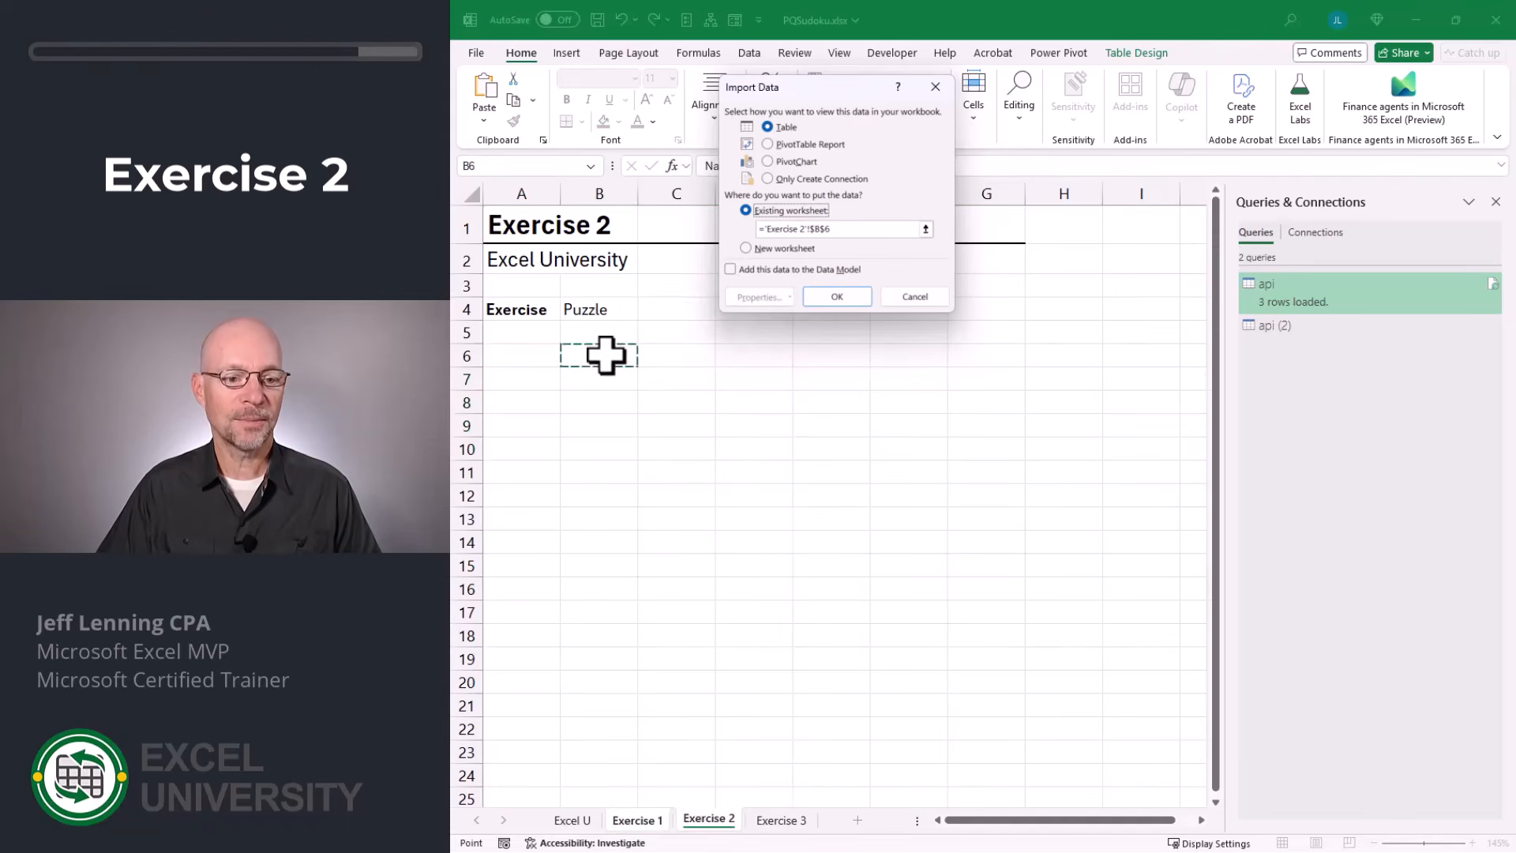
pyautogui.click(836, 296)
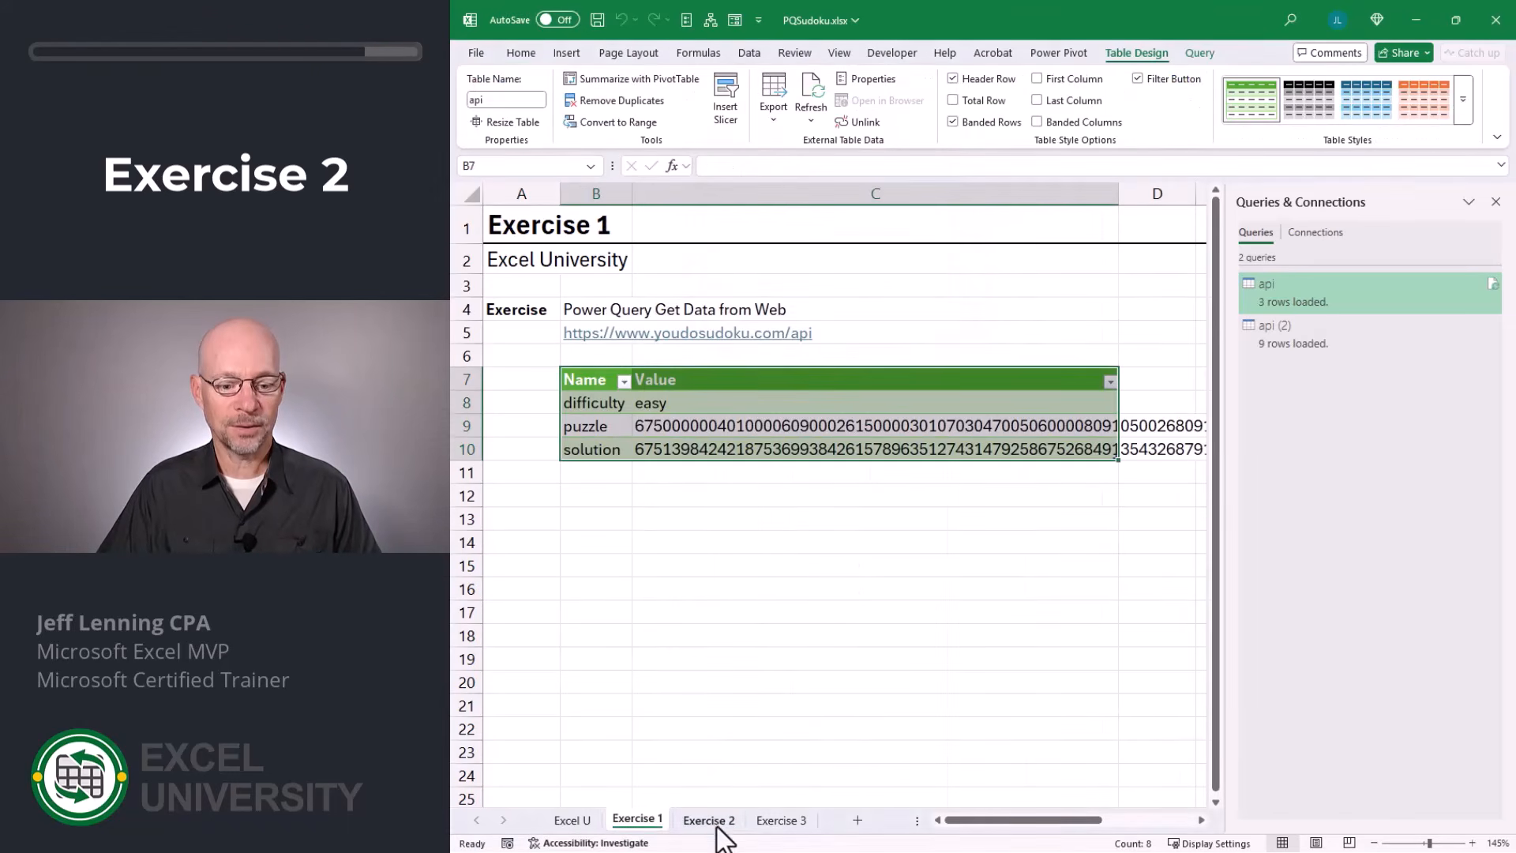
pyautogui.click(715, 821)
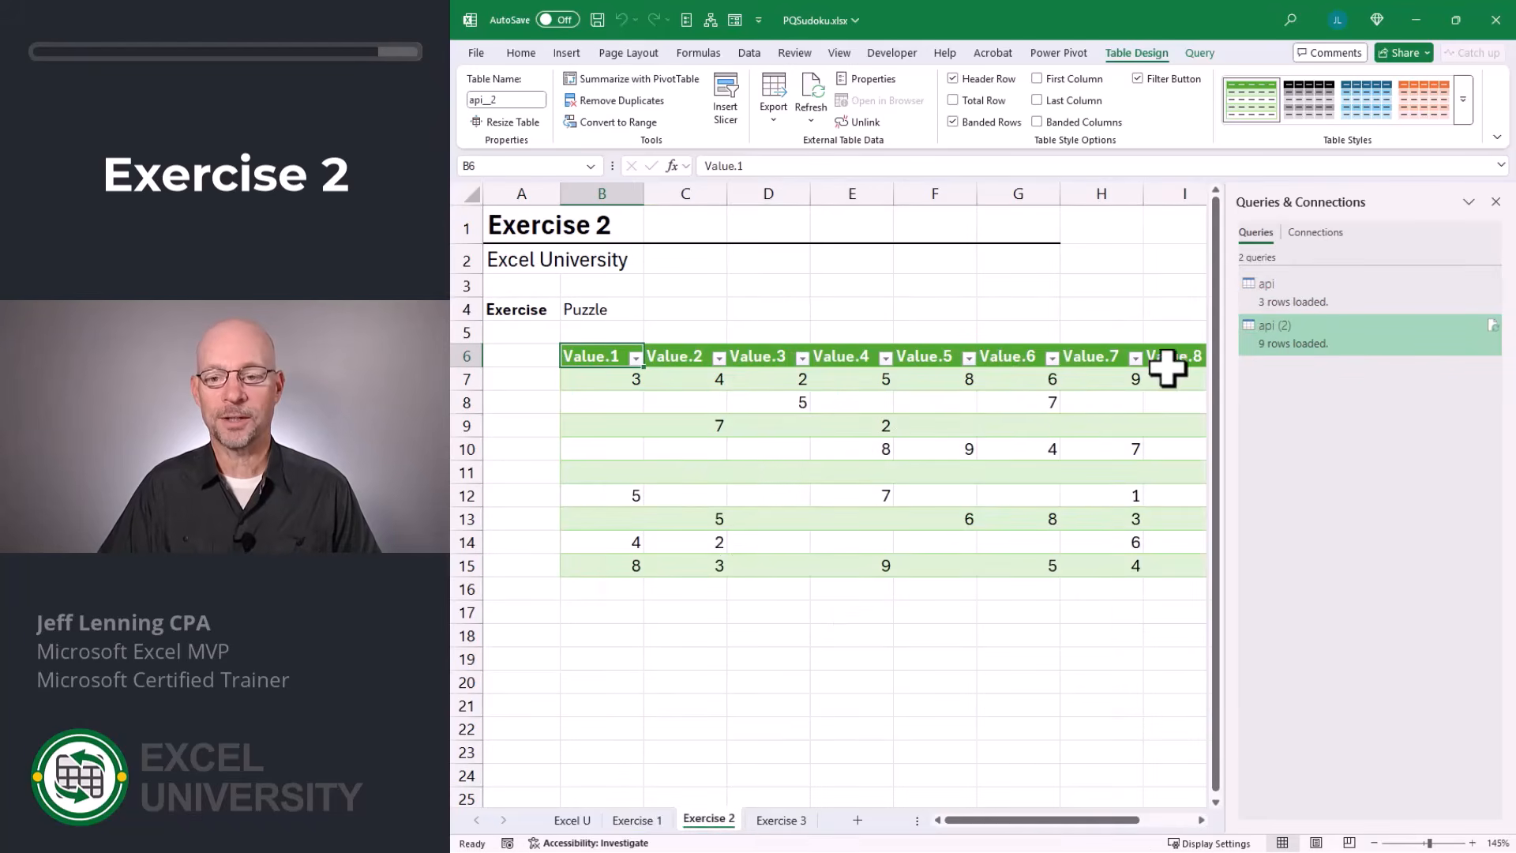
# Rename the api (2) query as puzzle.
pyautogui.moveTo(1295, 331)
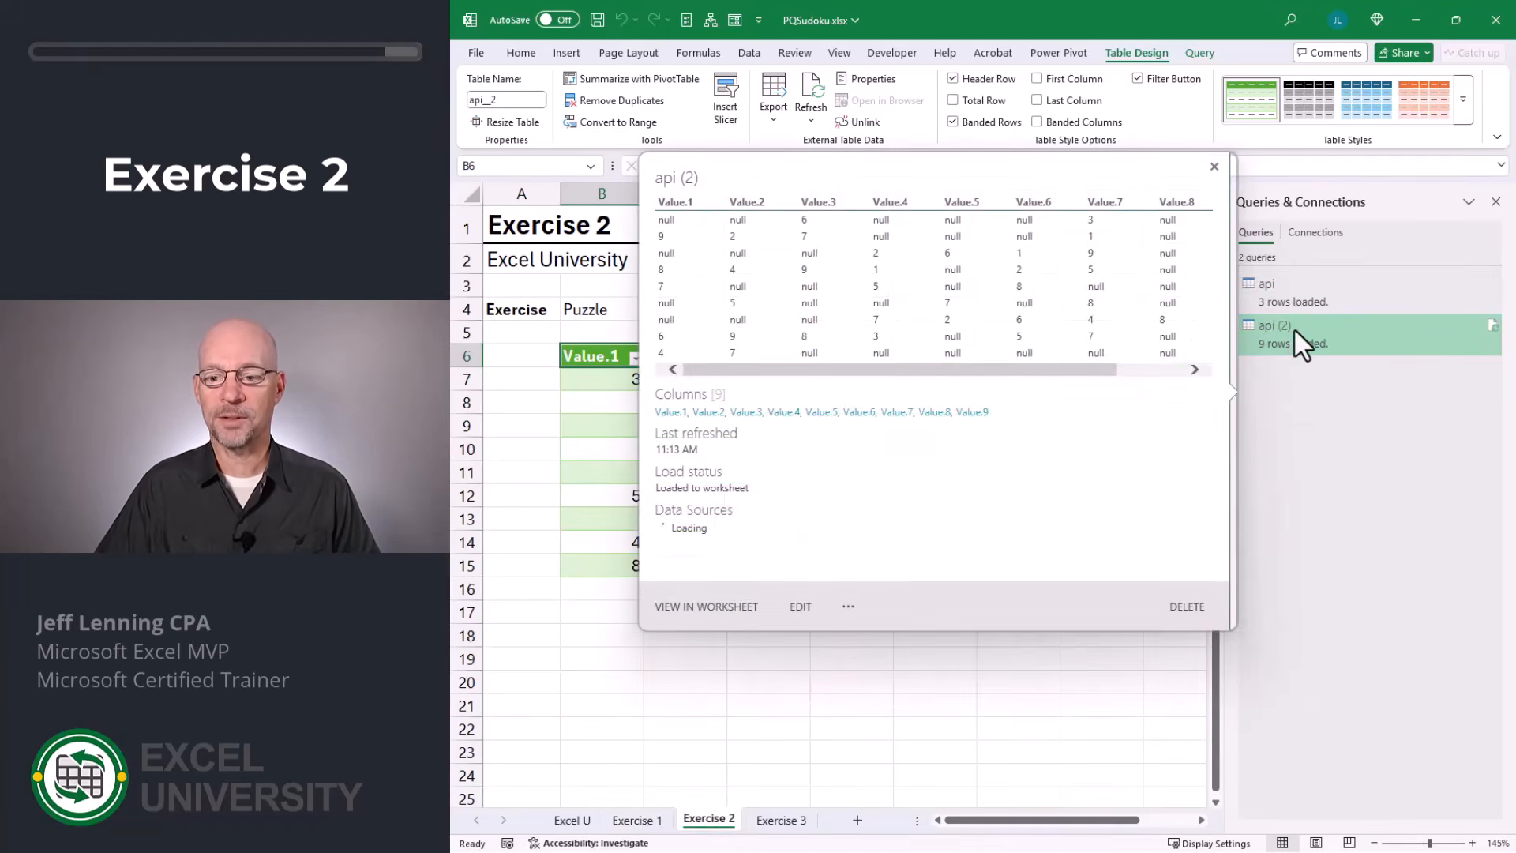
pyautogui.rightClick(1294, 342)
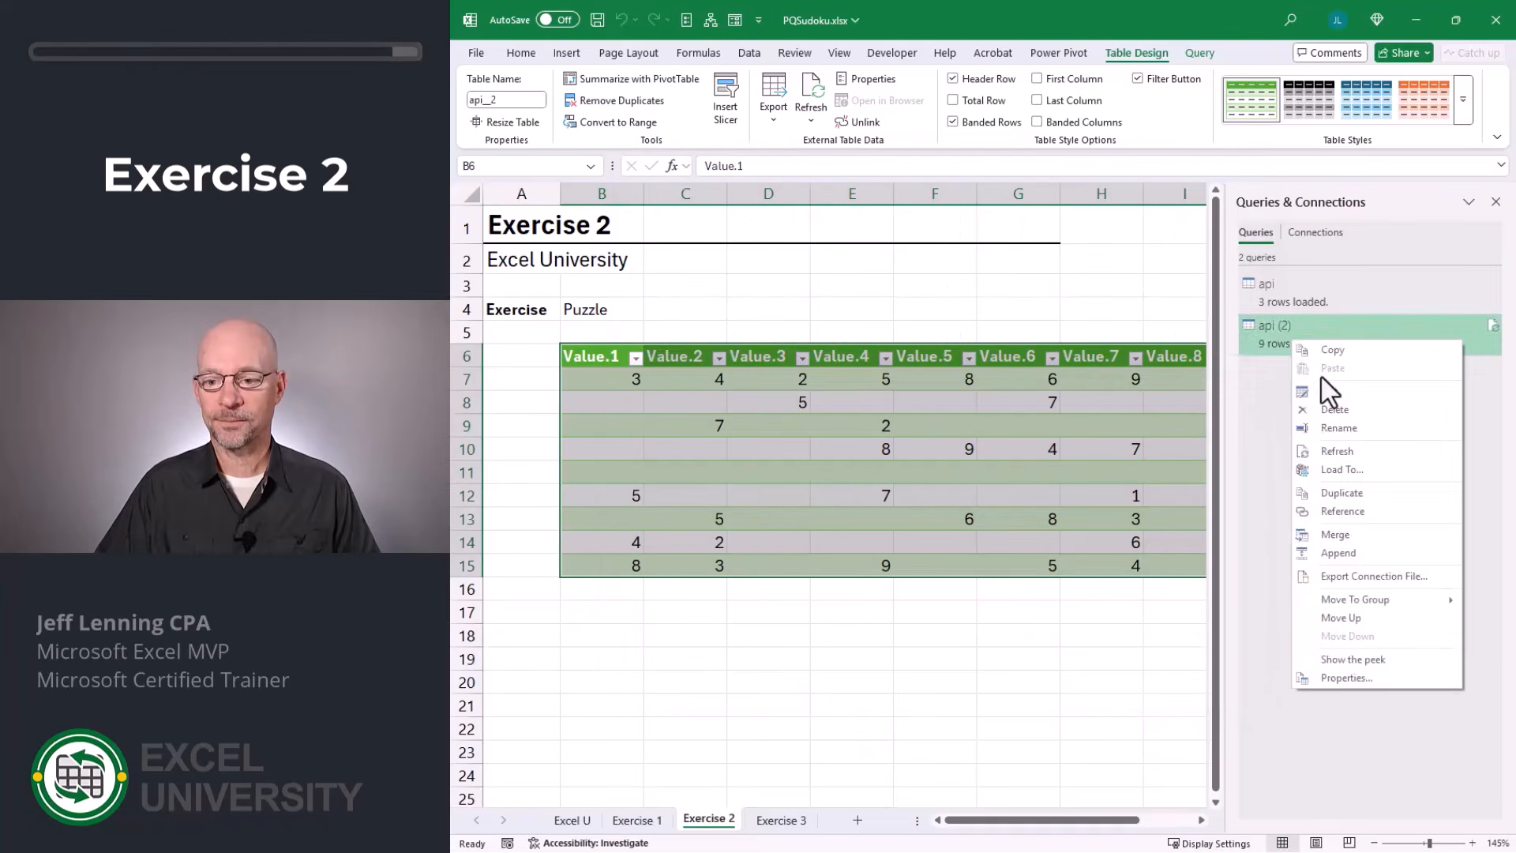
pyautogui.click(1371, 439)
pyautogui.write('puzzle')
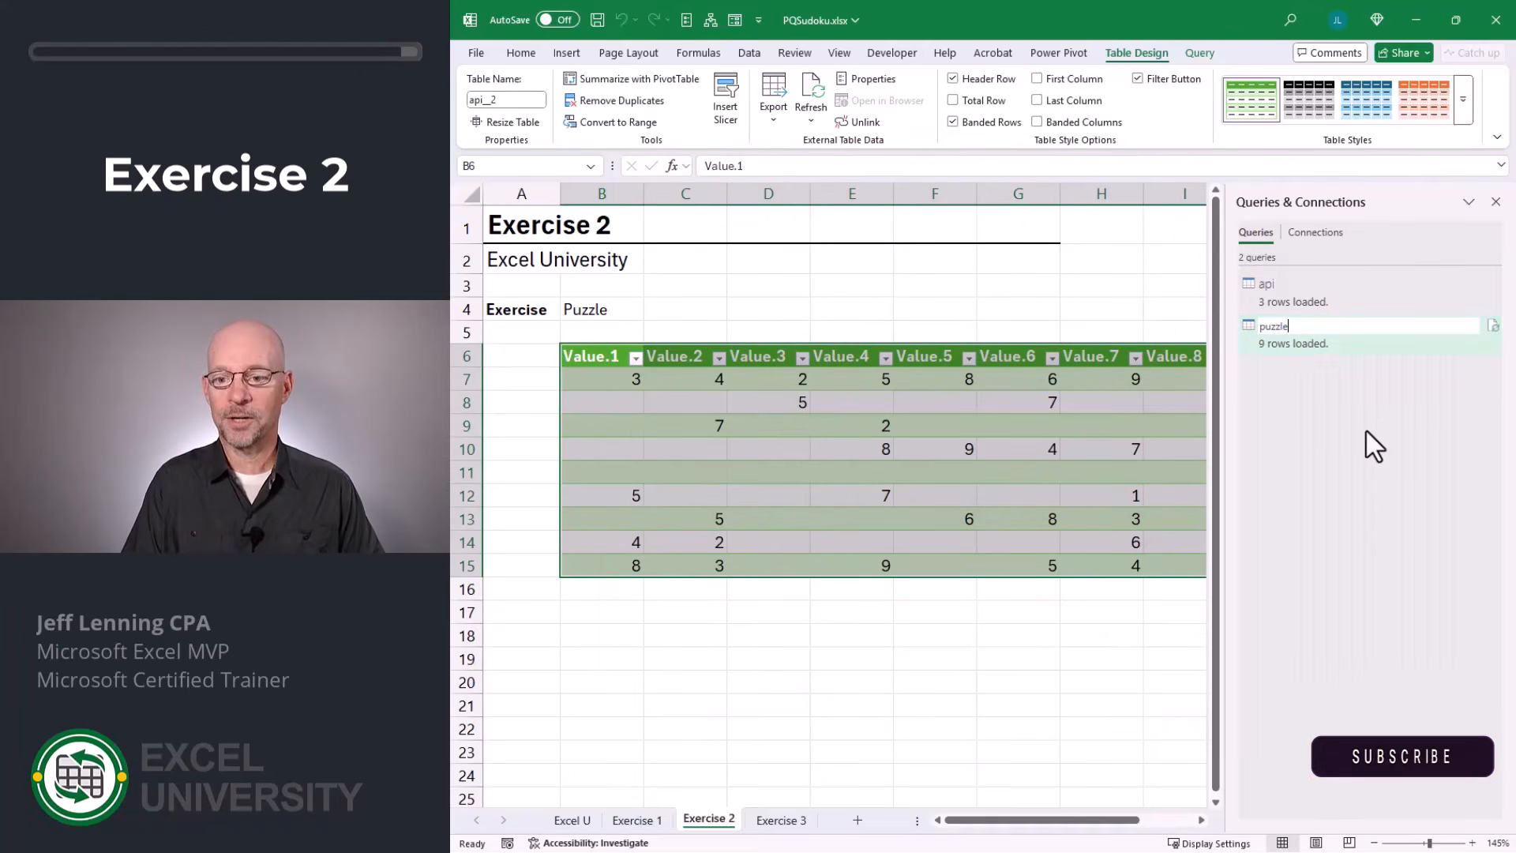
pyautogui.press('Return')
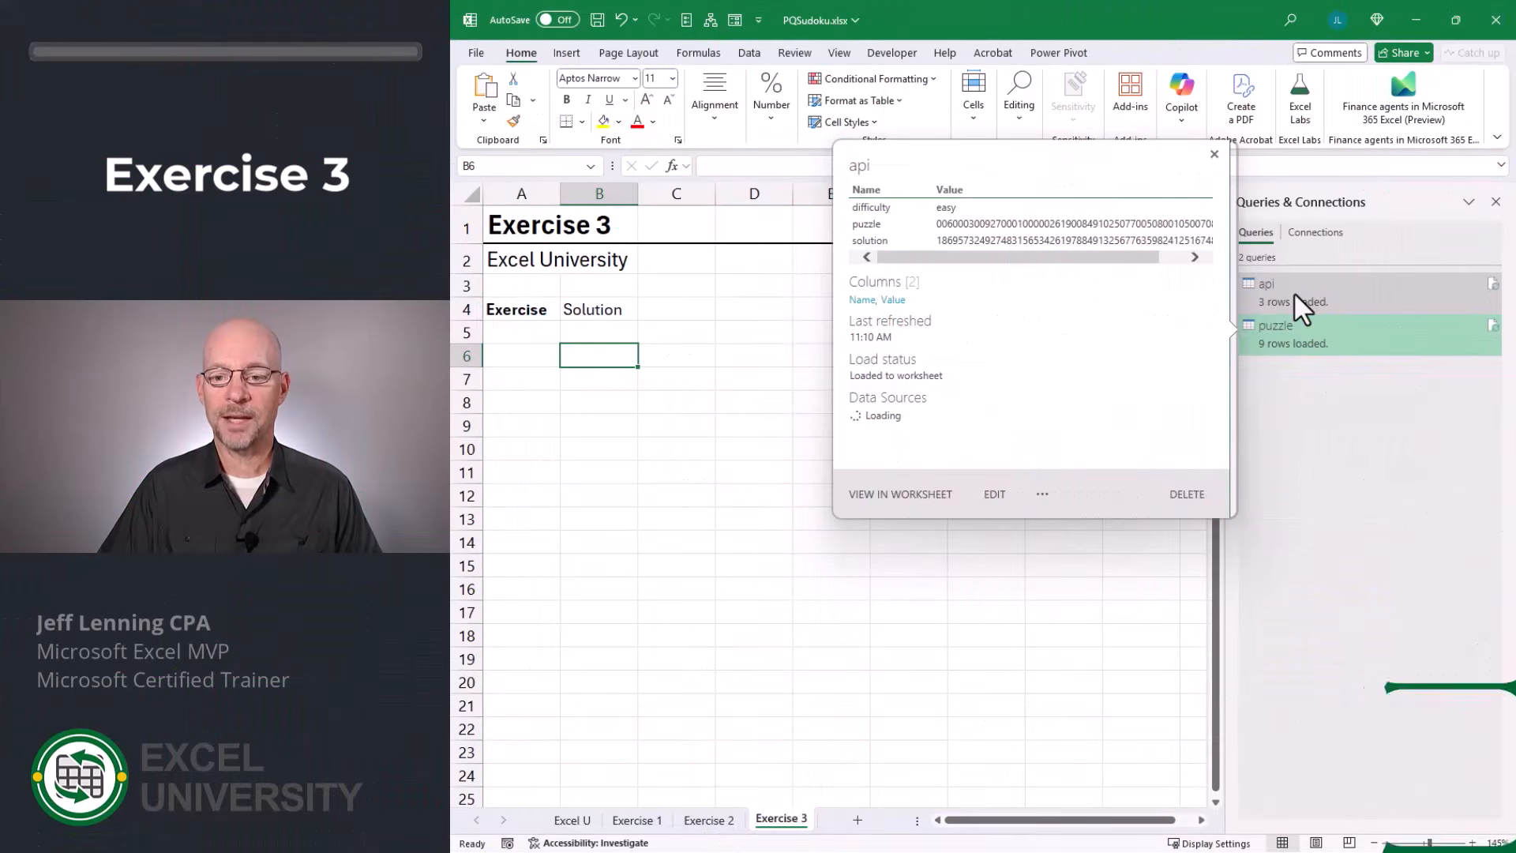
# Create a new query that references the api query and filter its Name column to keep only the solution row.
pyautogui.rightClick(1297, 294)
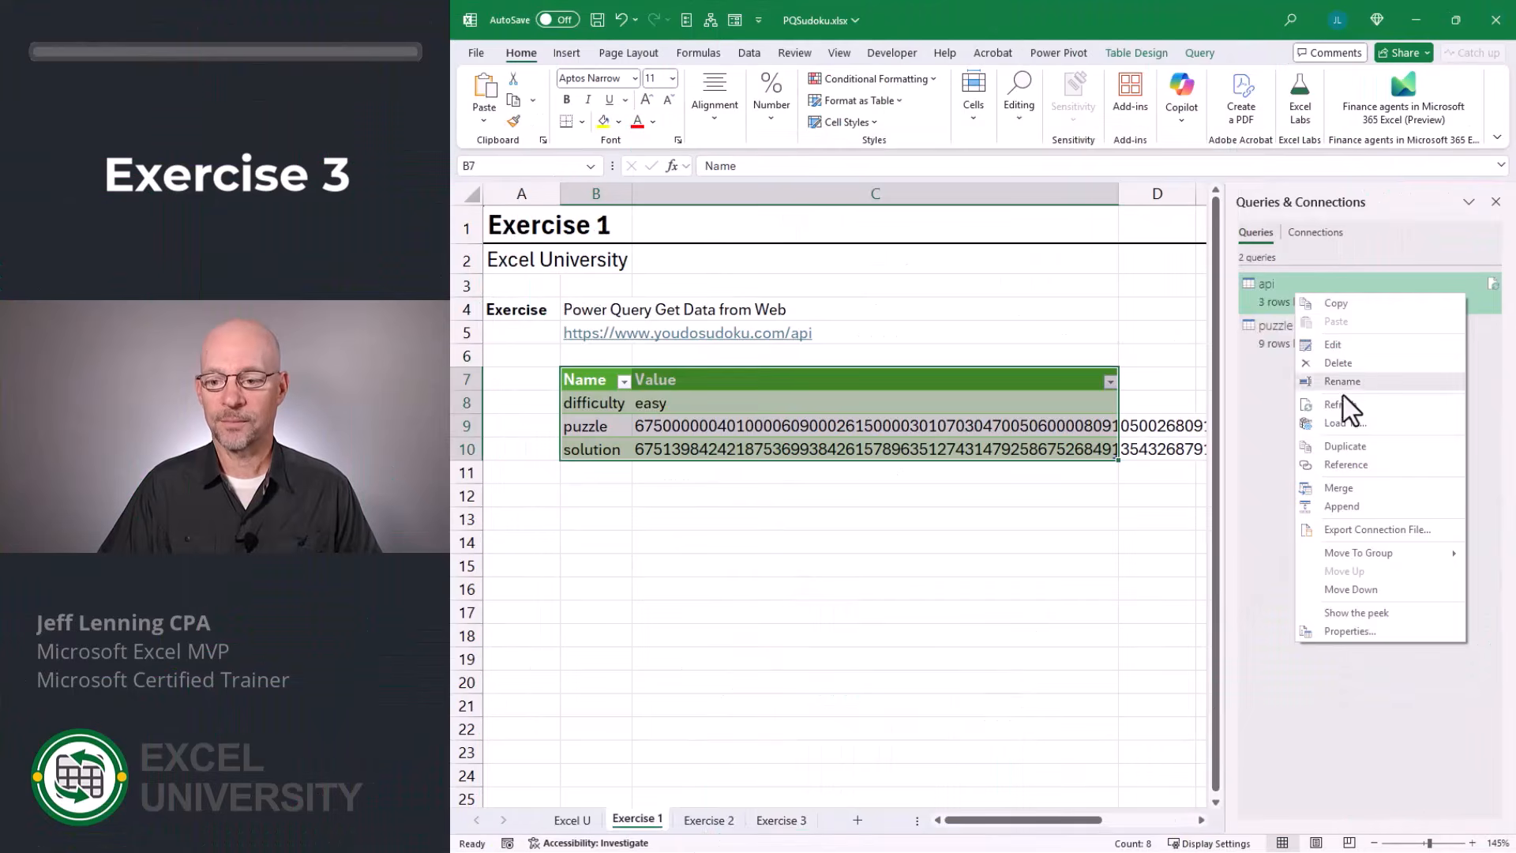
pyautogui.click(1352, 466)
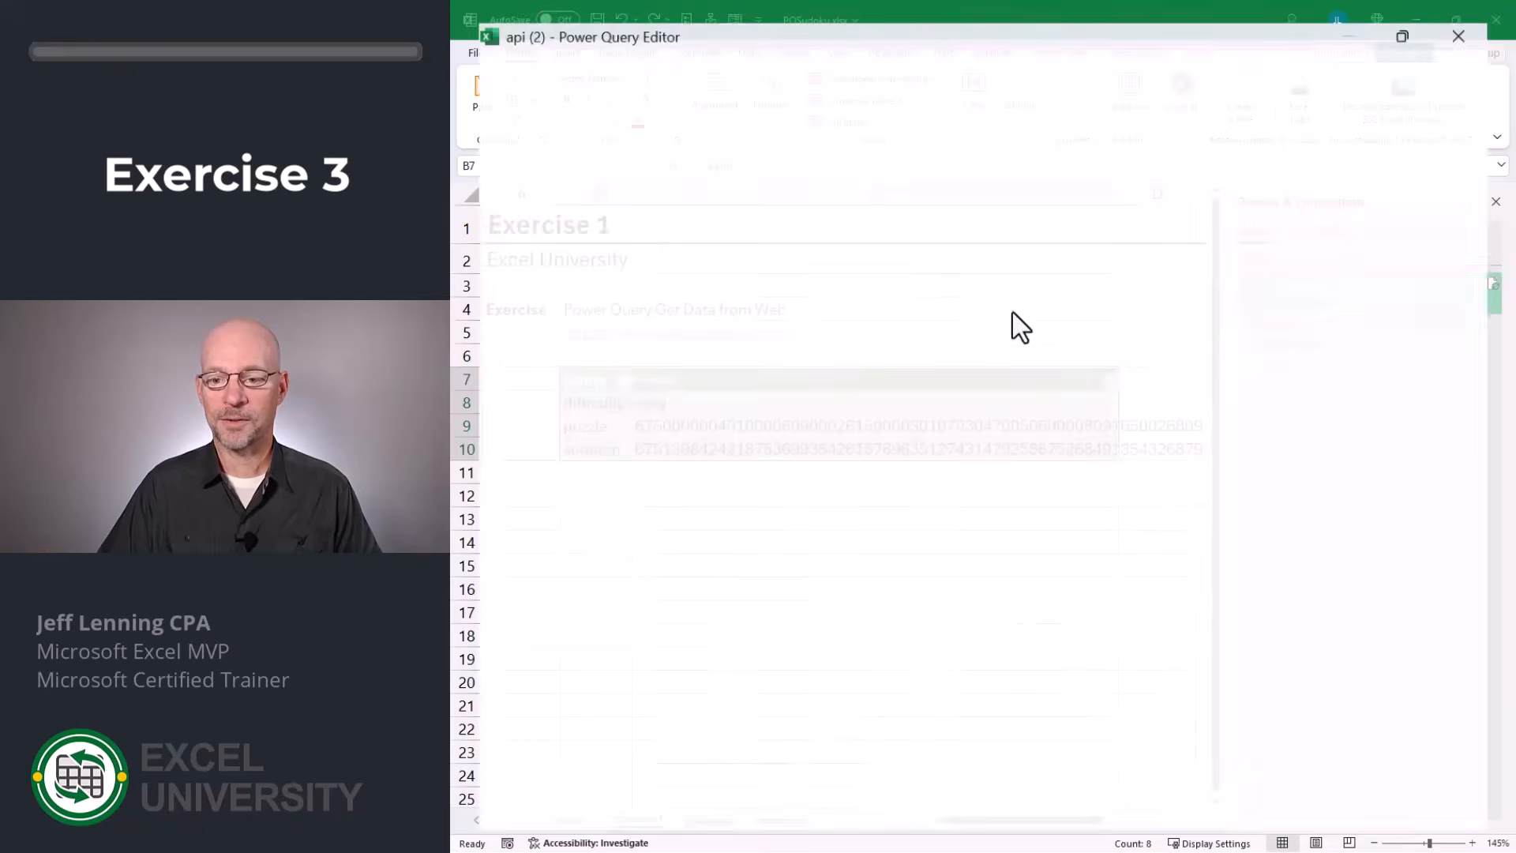
pyautogui.click(781, 205)
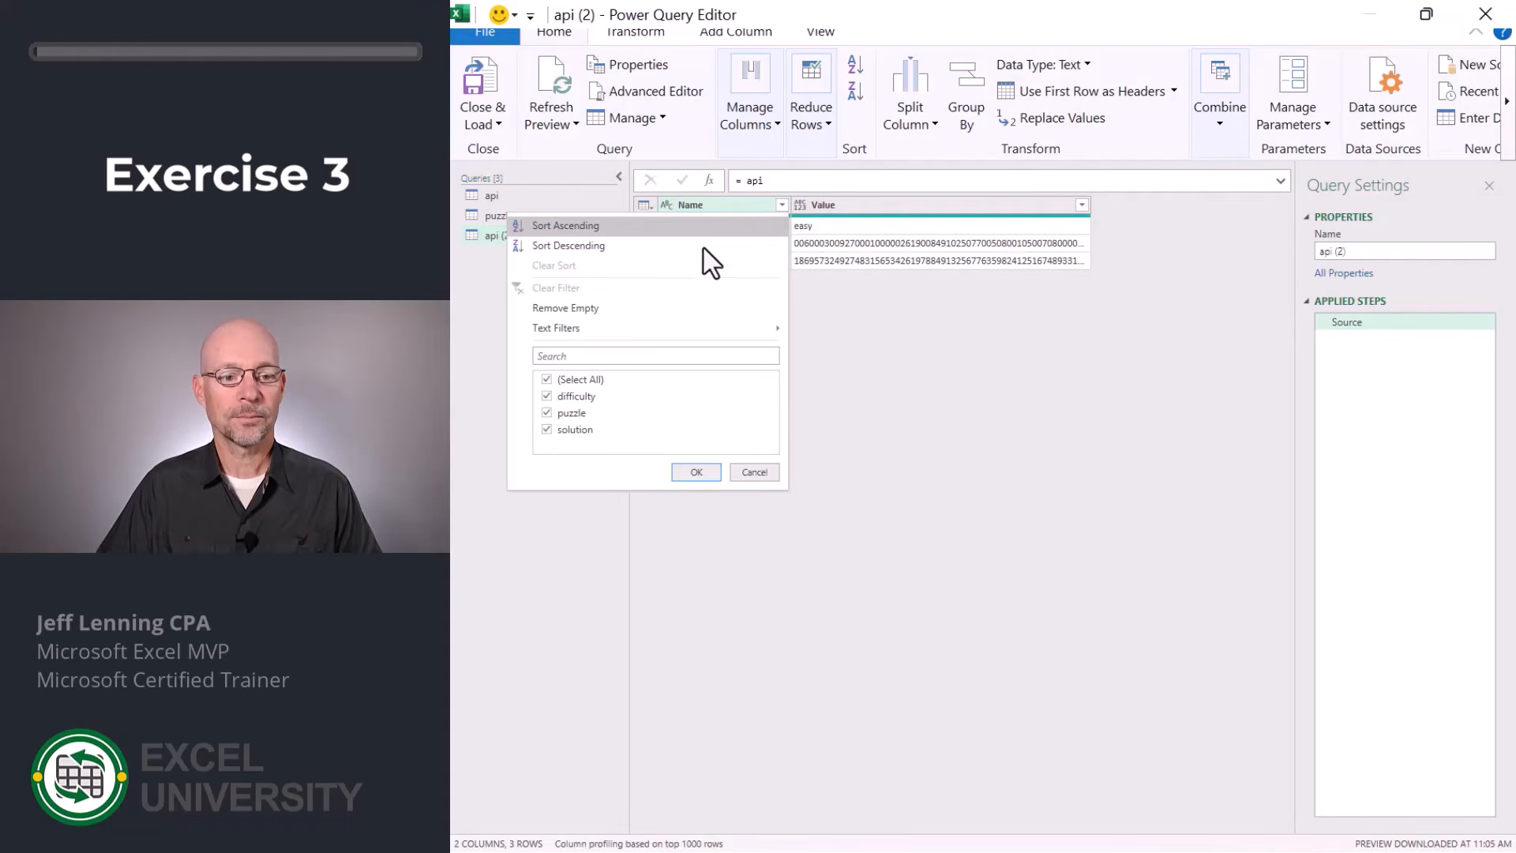
pyautogui.click(547, 380)
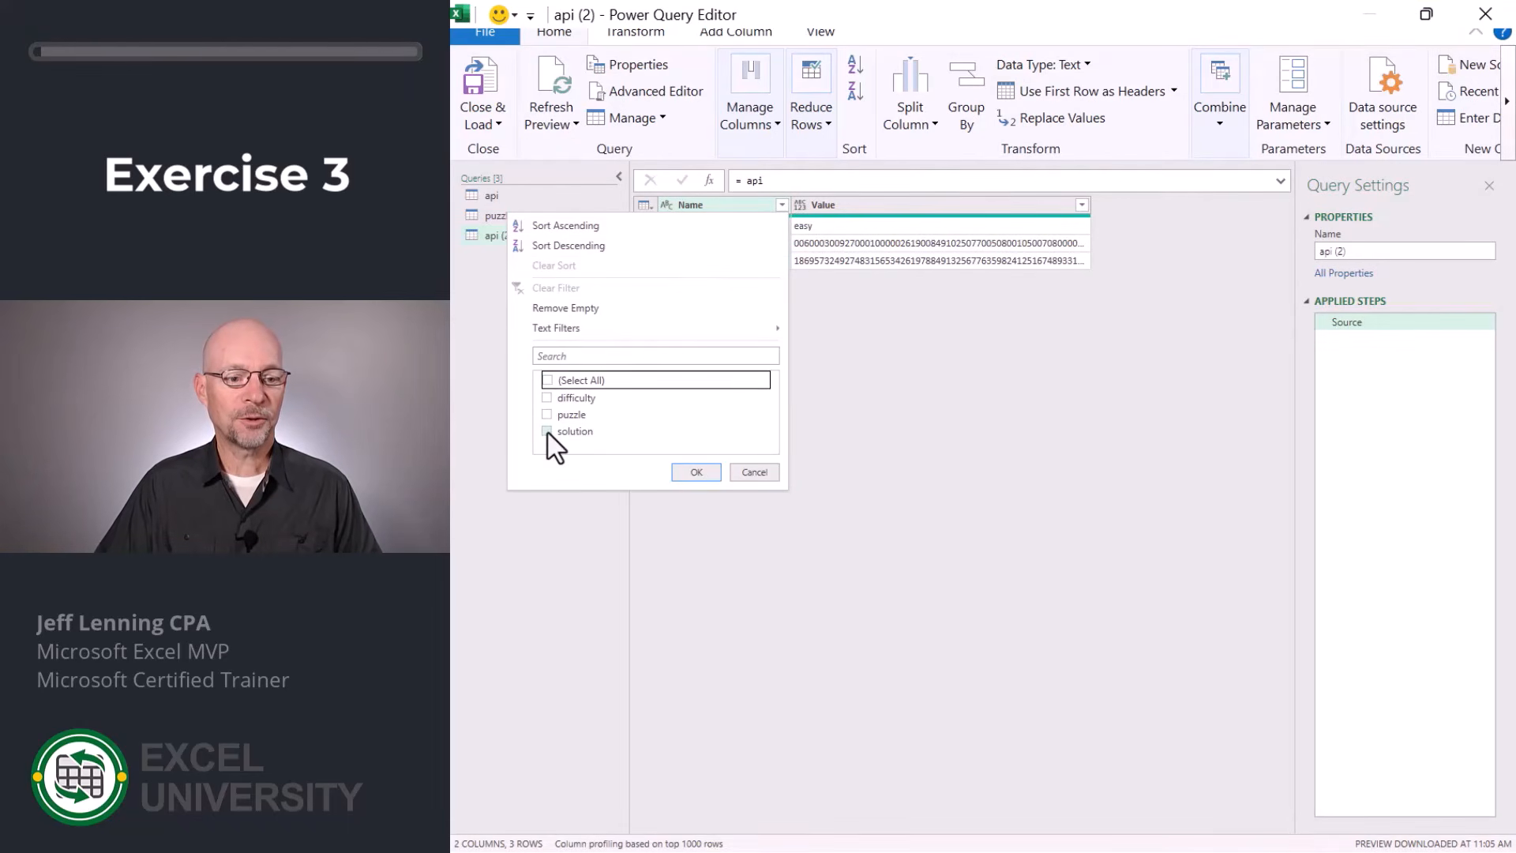
pyautogui.click(547, 430)
pyautogui.click(695, 471)
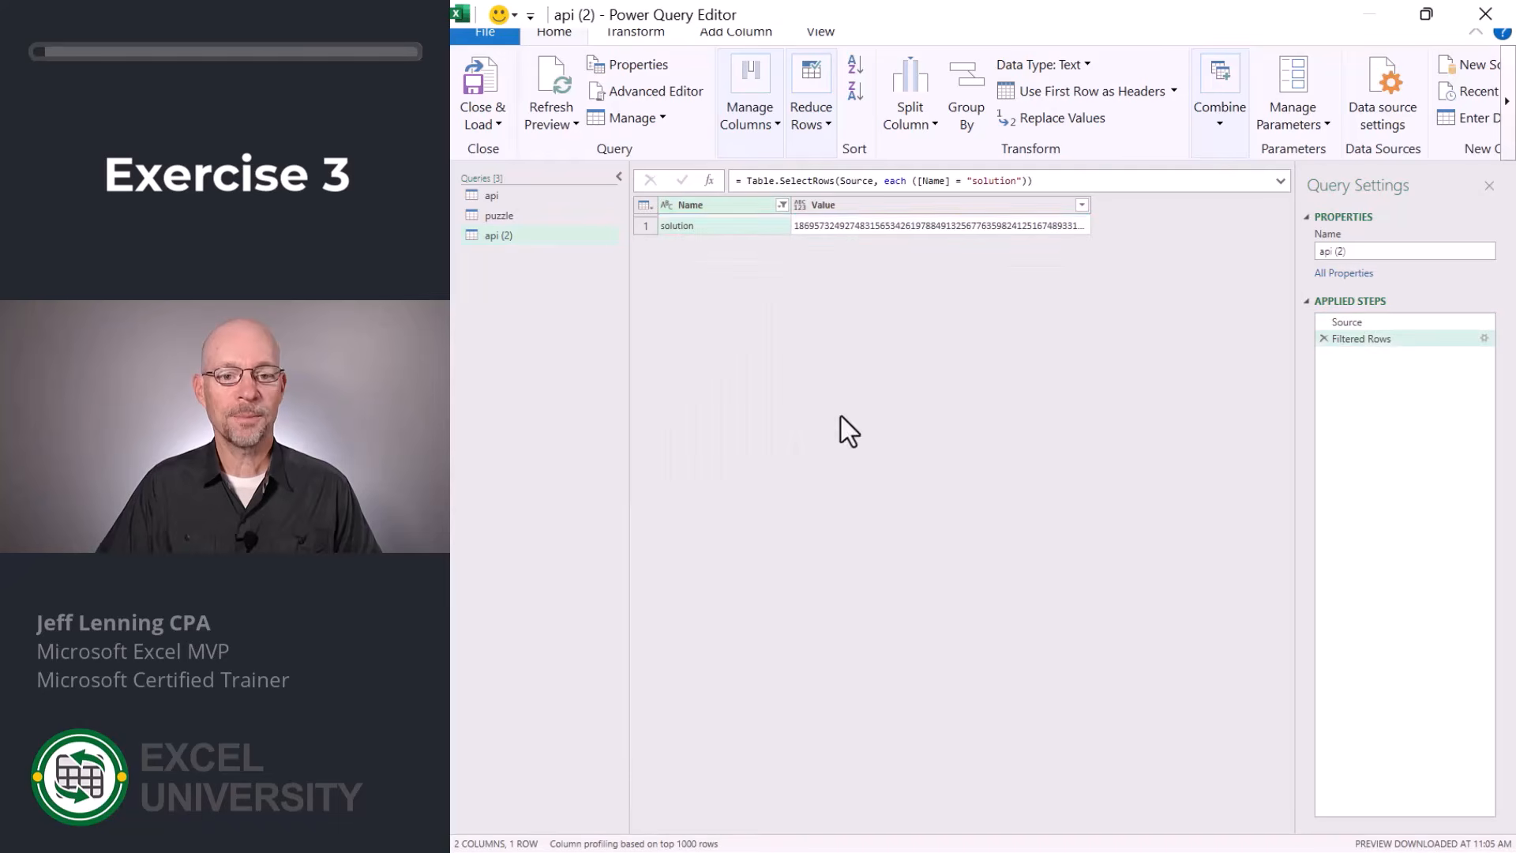
# Rename the new query as solution and remove its Name column.
pyautogui.moveTo(1264, 251); pyautogui.dragTo(1221, 251)
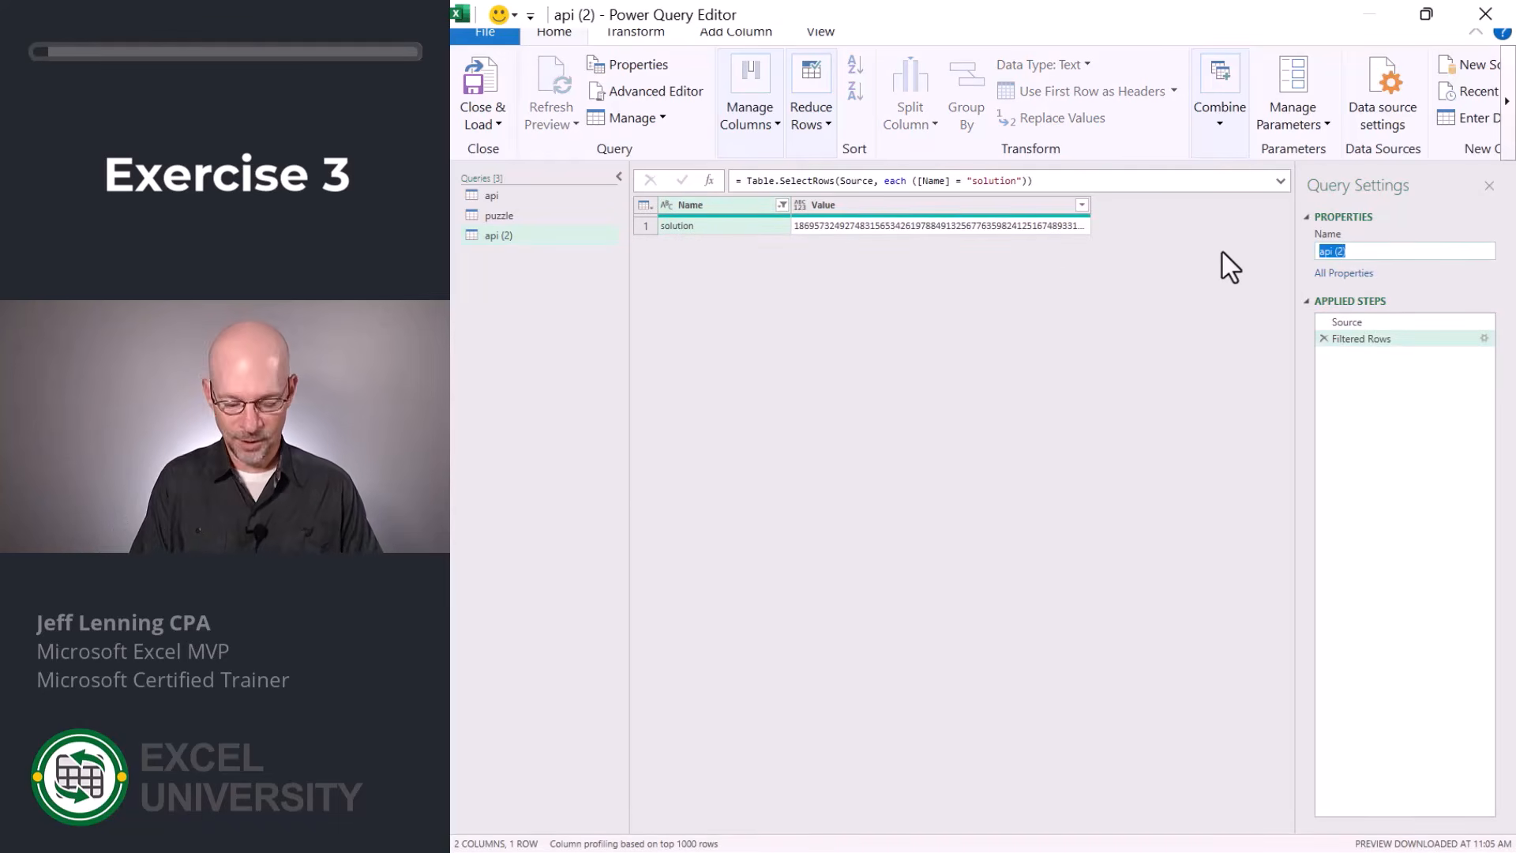
pyautogui.write('solution')
pyautogui.press('Return')
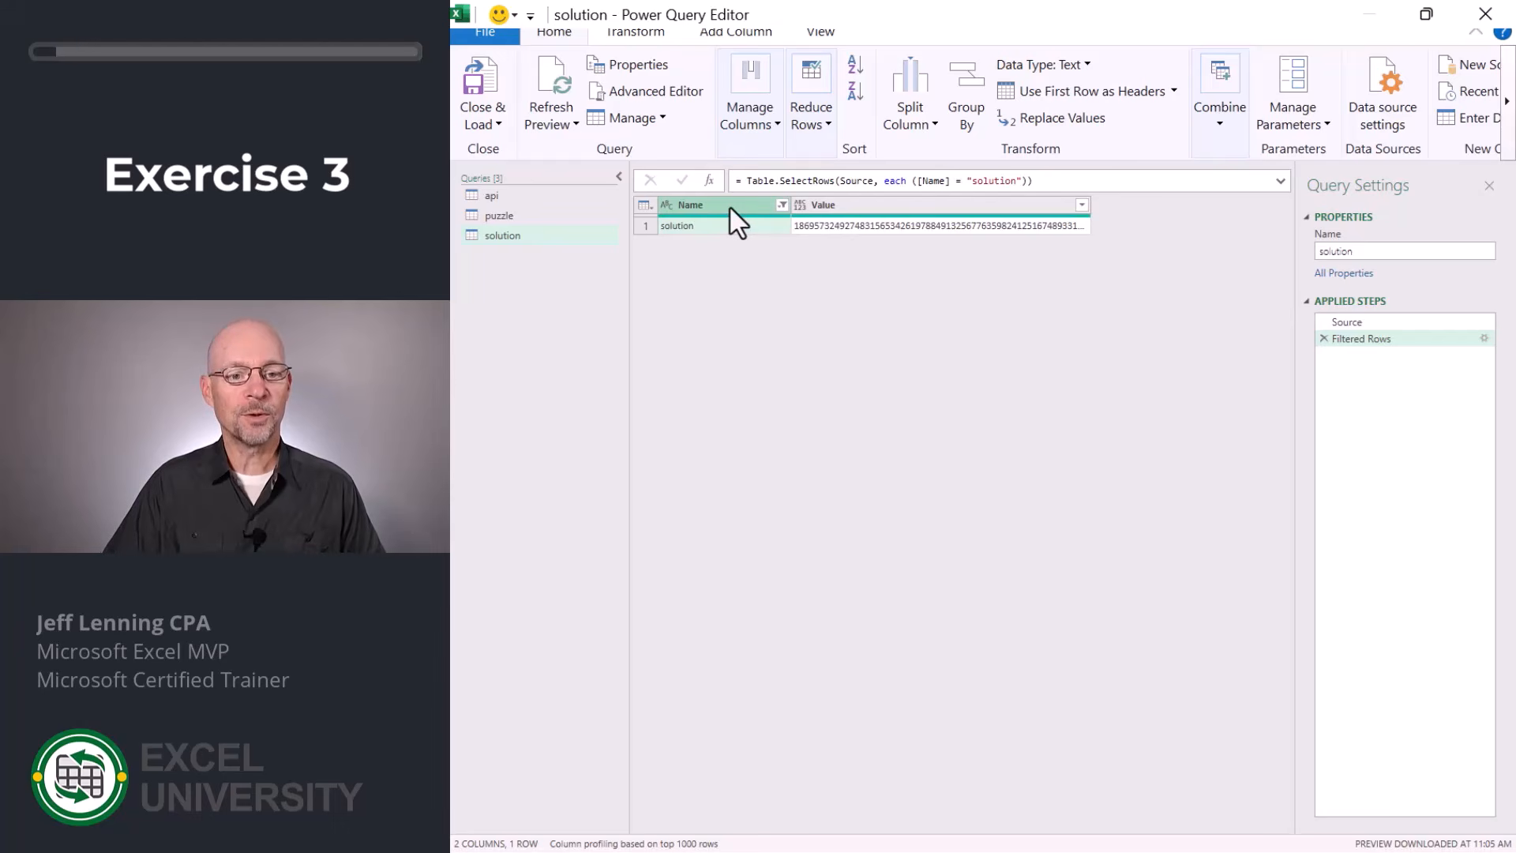
pyautogui.press('Delete')
# Split the solution query's Value column repeatedly every 9 characters into rows, and remove the resulting Changed Type step.
pyautogui.click(916, 125)
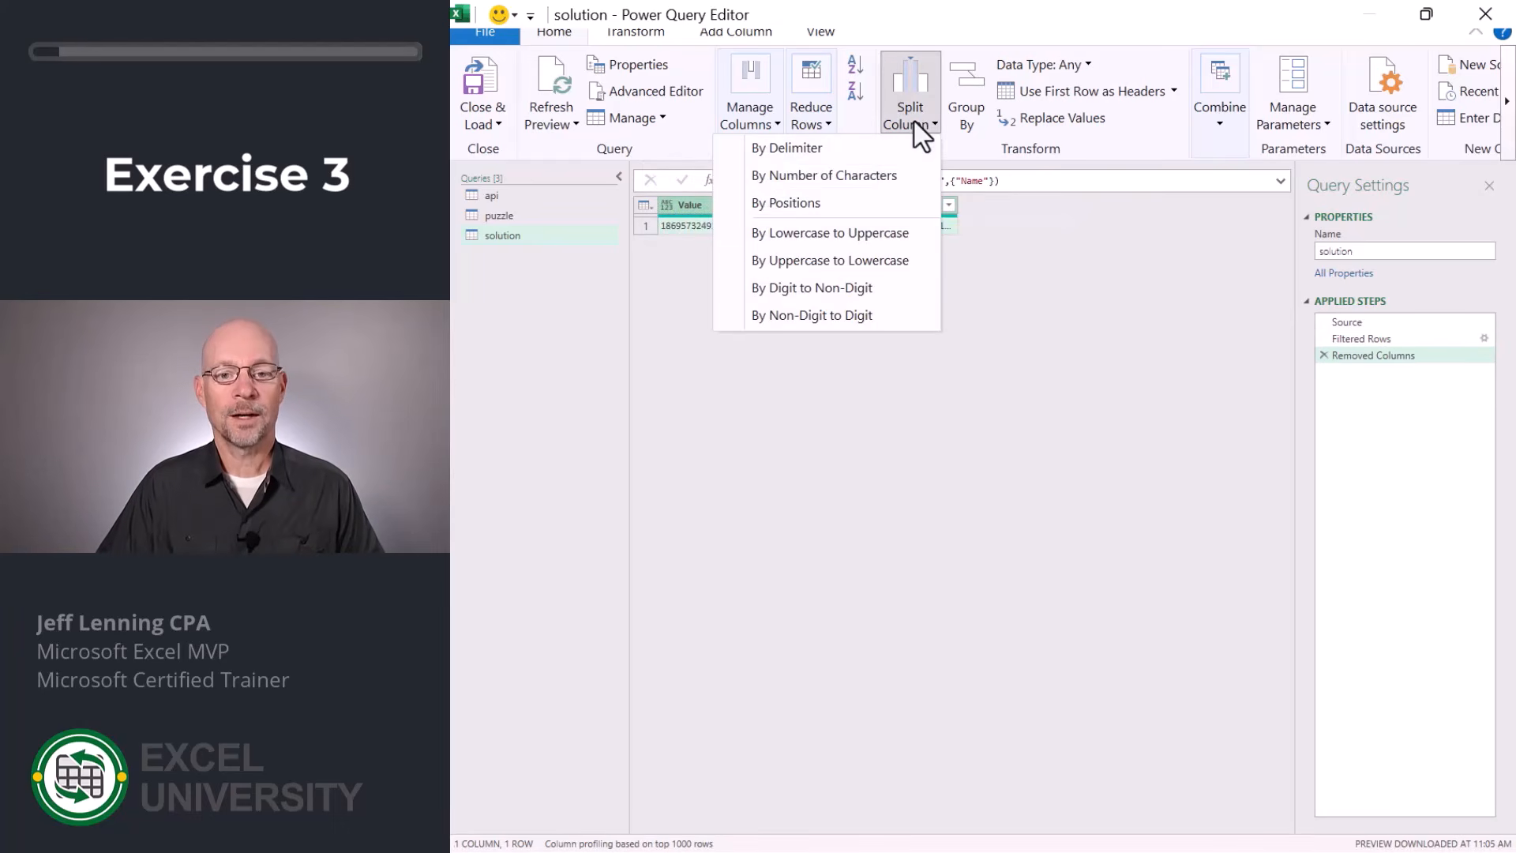
pyautogui.click(884, 182)
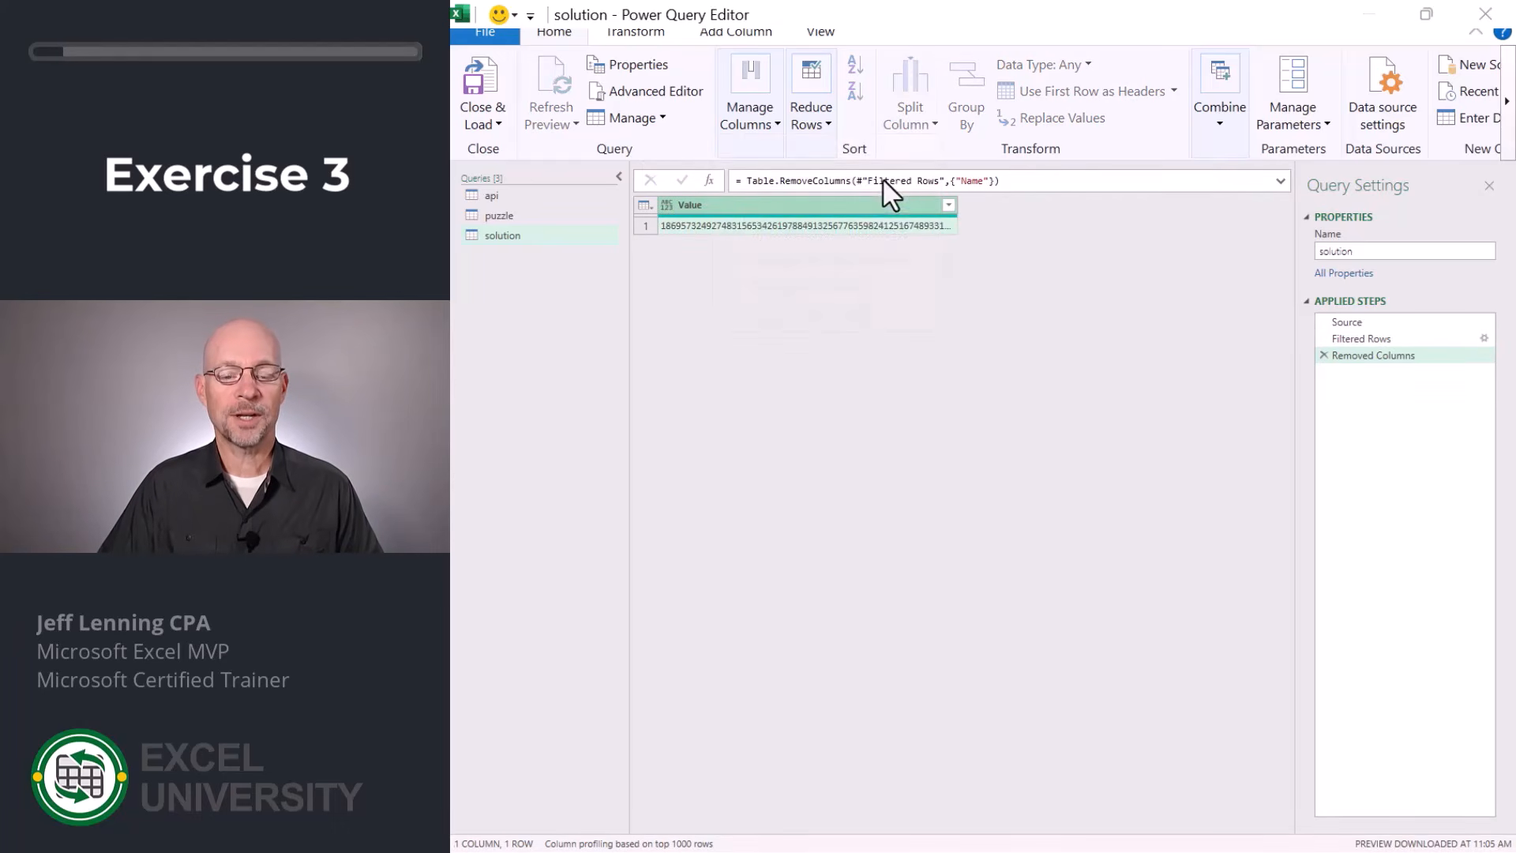
pyautogui.write('9')
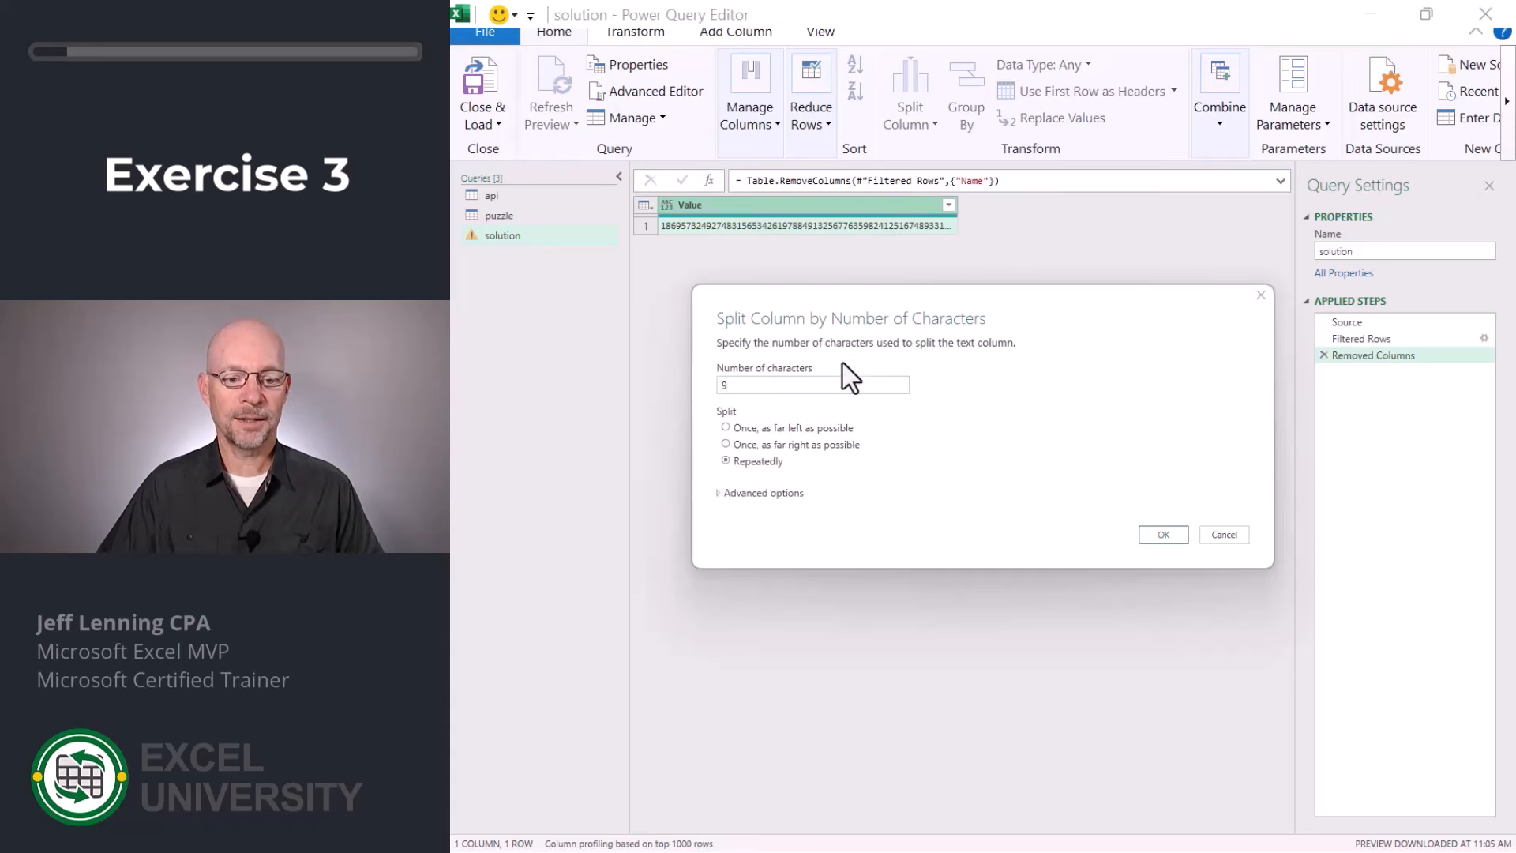
pyautogui.click(794, 500)
pyautogui.click(746, 543)
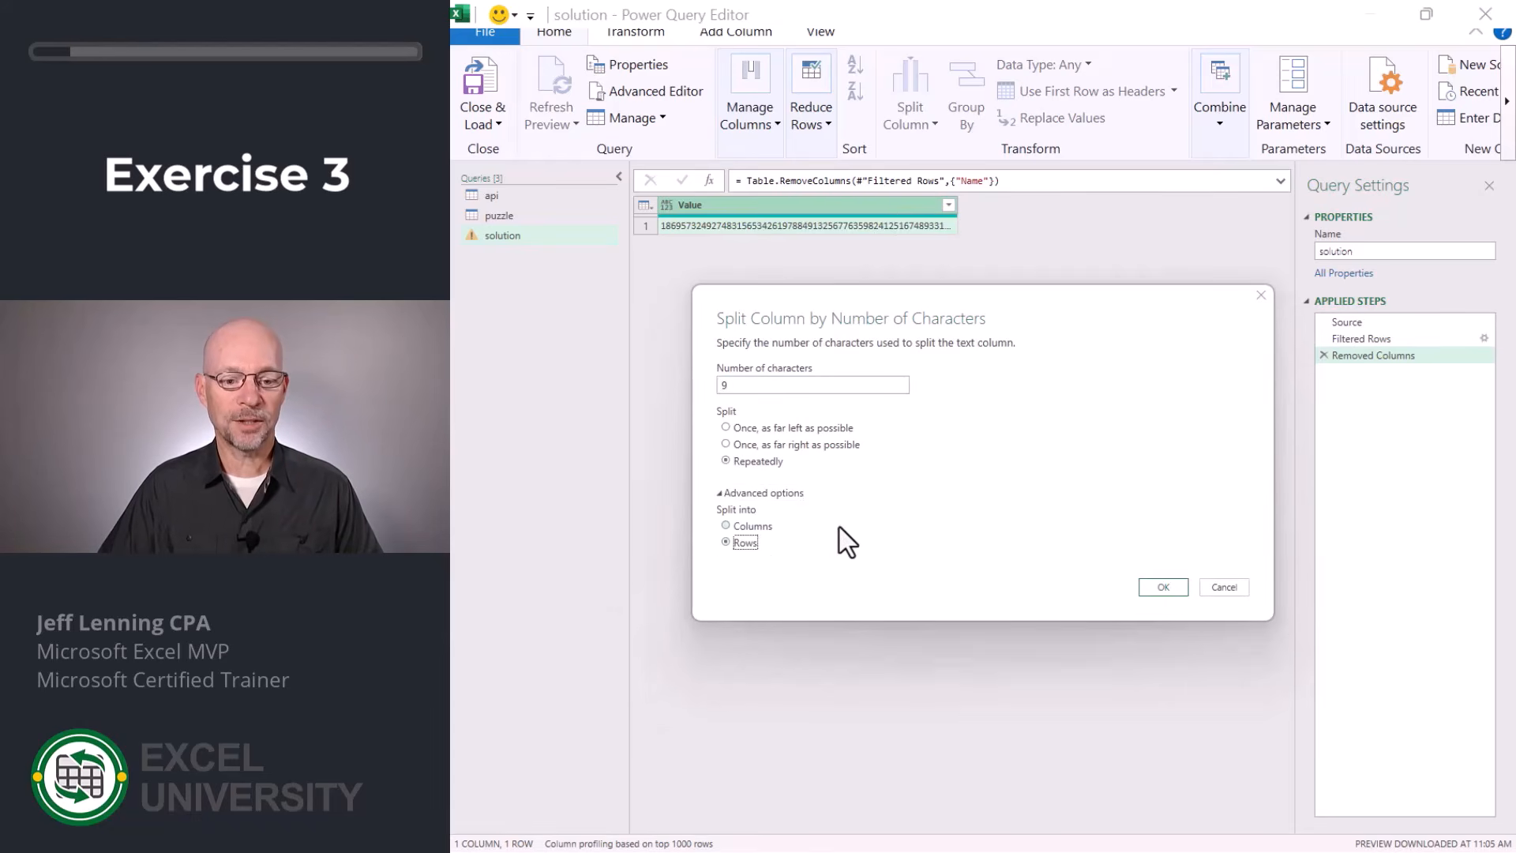
pyautogui.click(1165, 588)
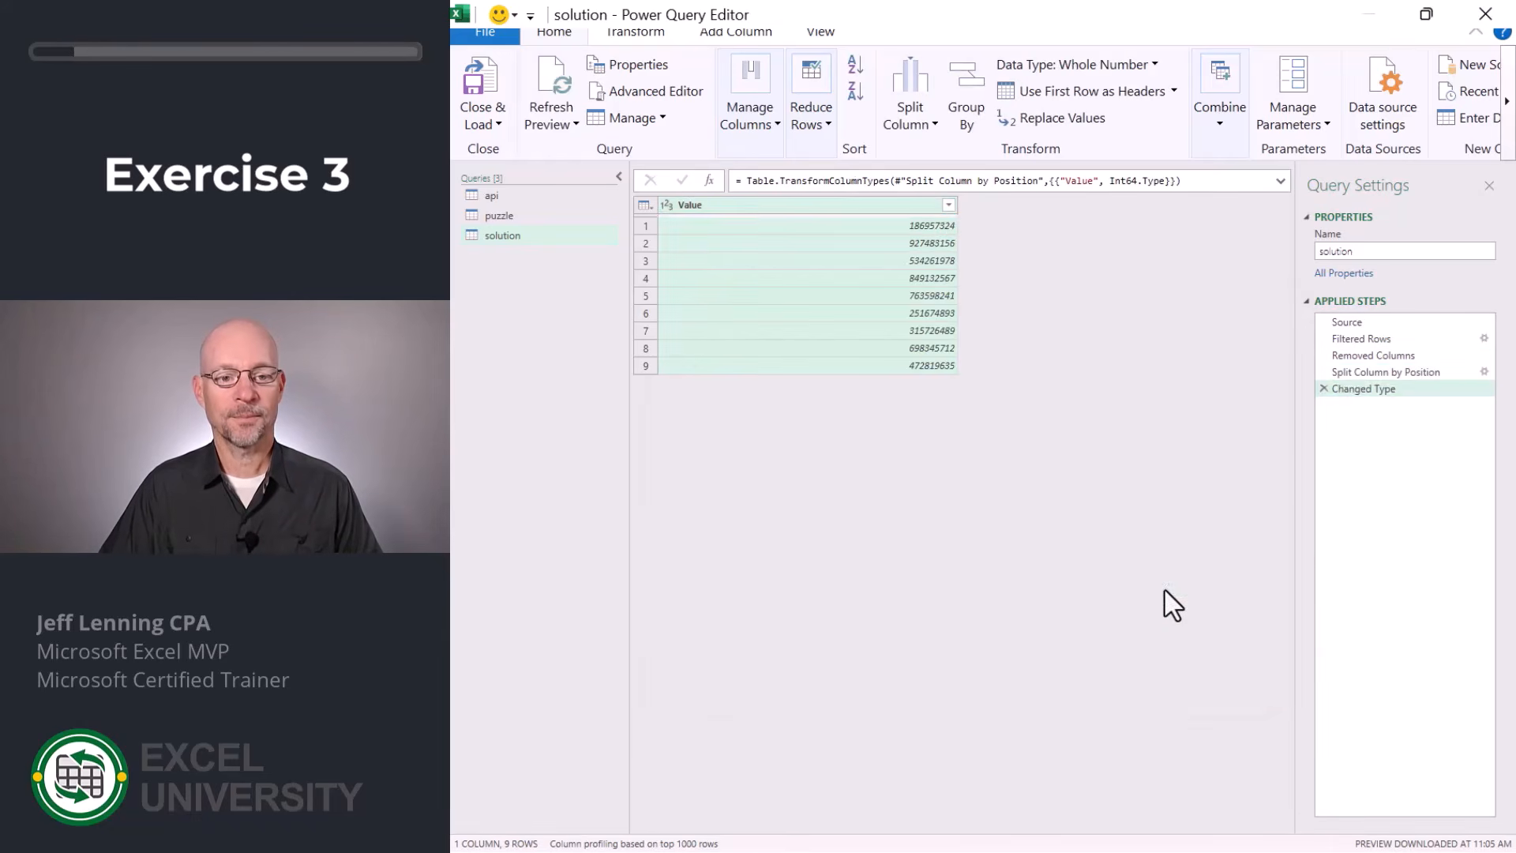
pyautogui.click(1324, 390)
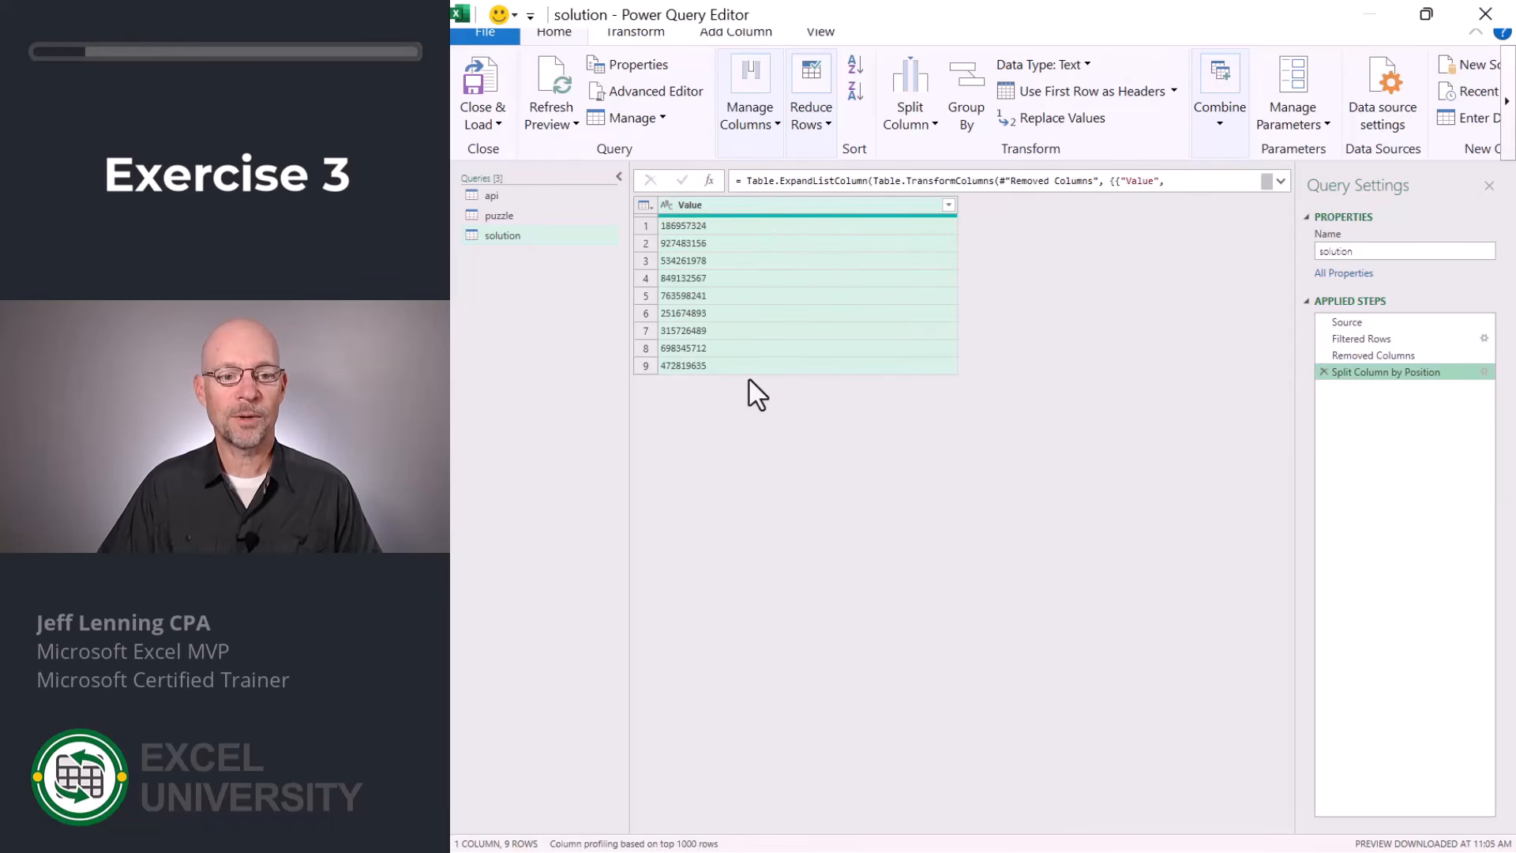
# Split the Value column repeatedly by 1 character into 9 columns.
pyautogui.click(914, 117)
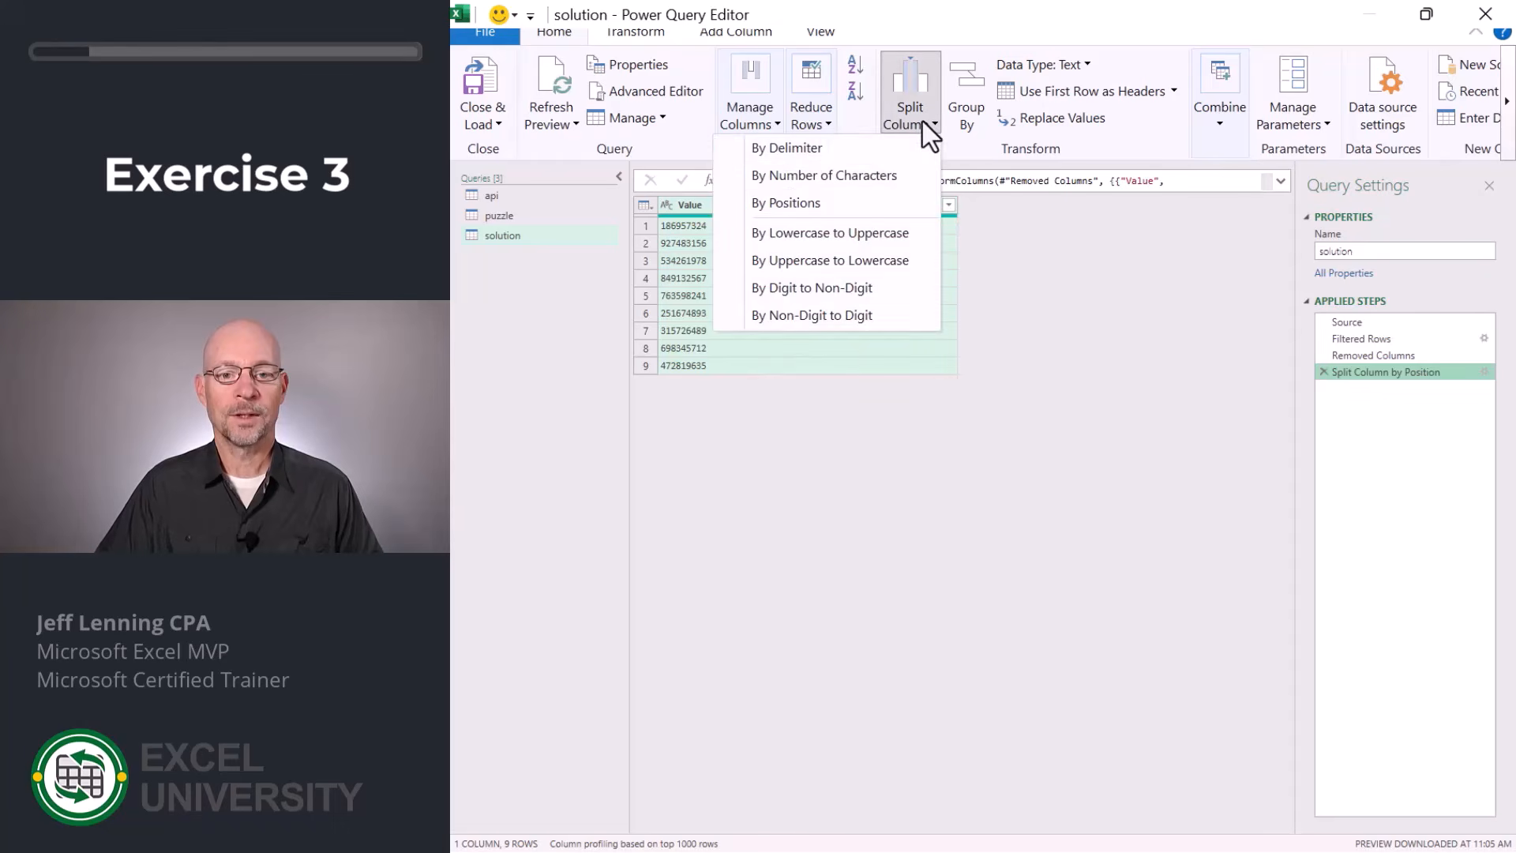
pyautogui.click(891, 175)
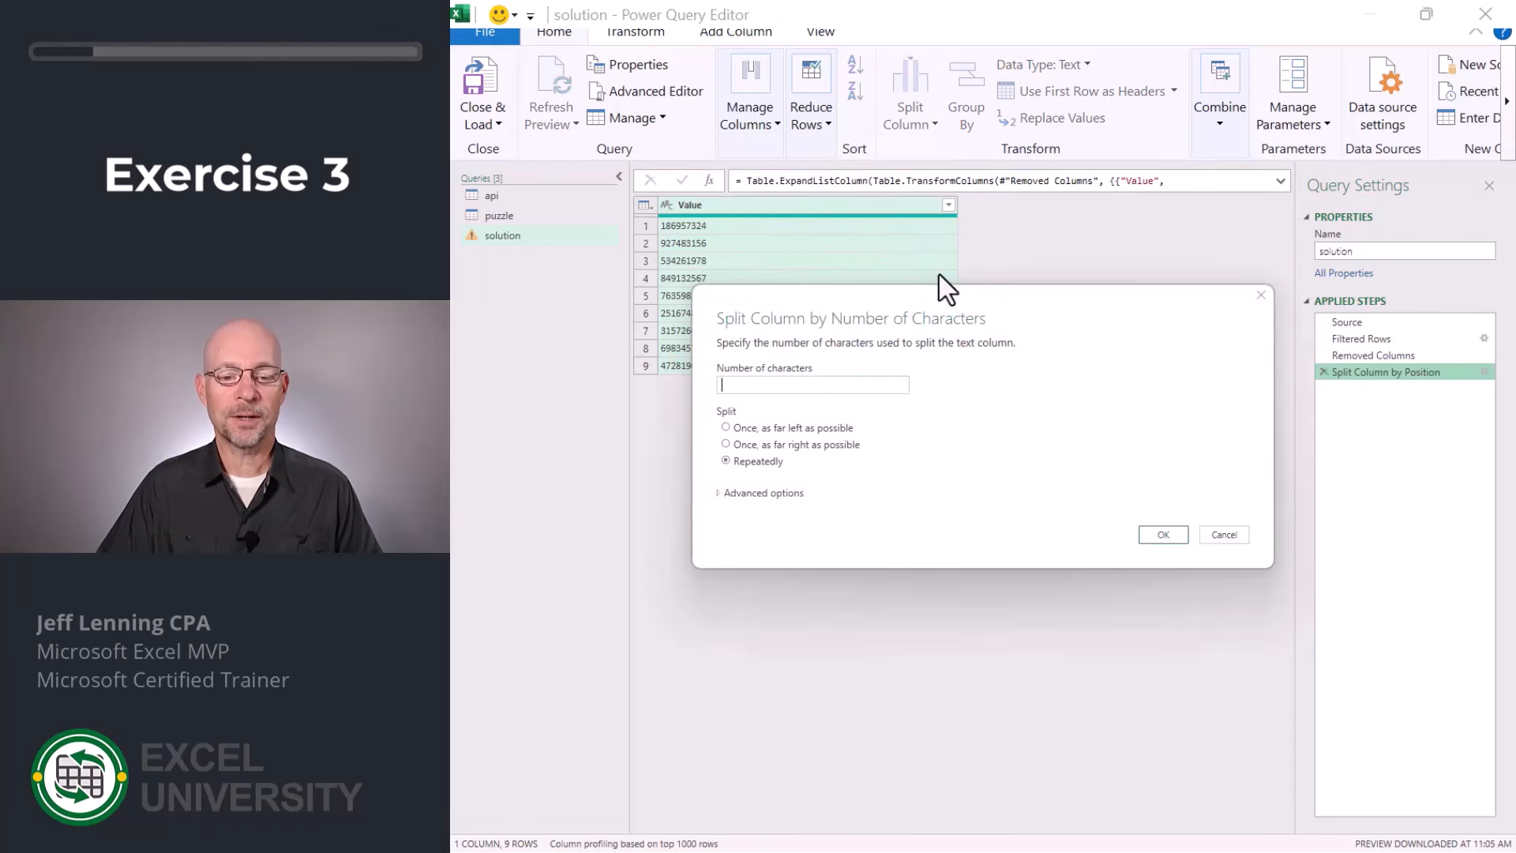
pyautogui.write('1')
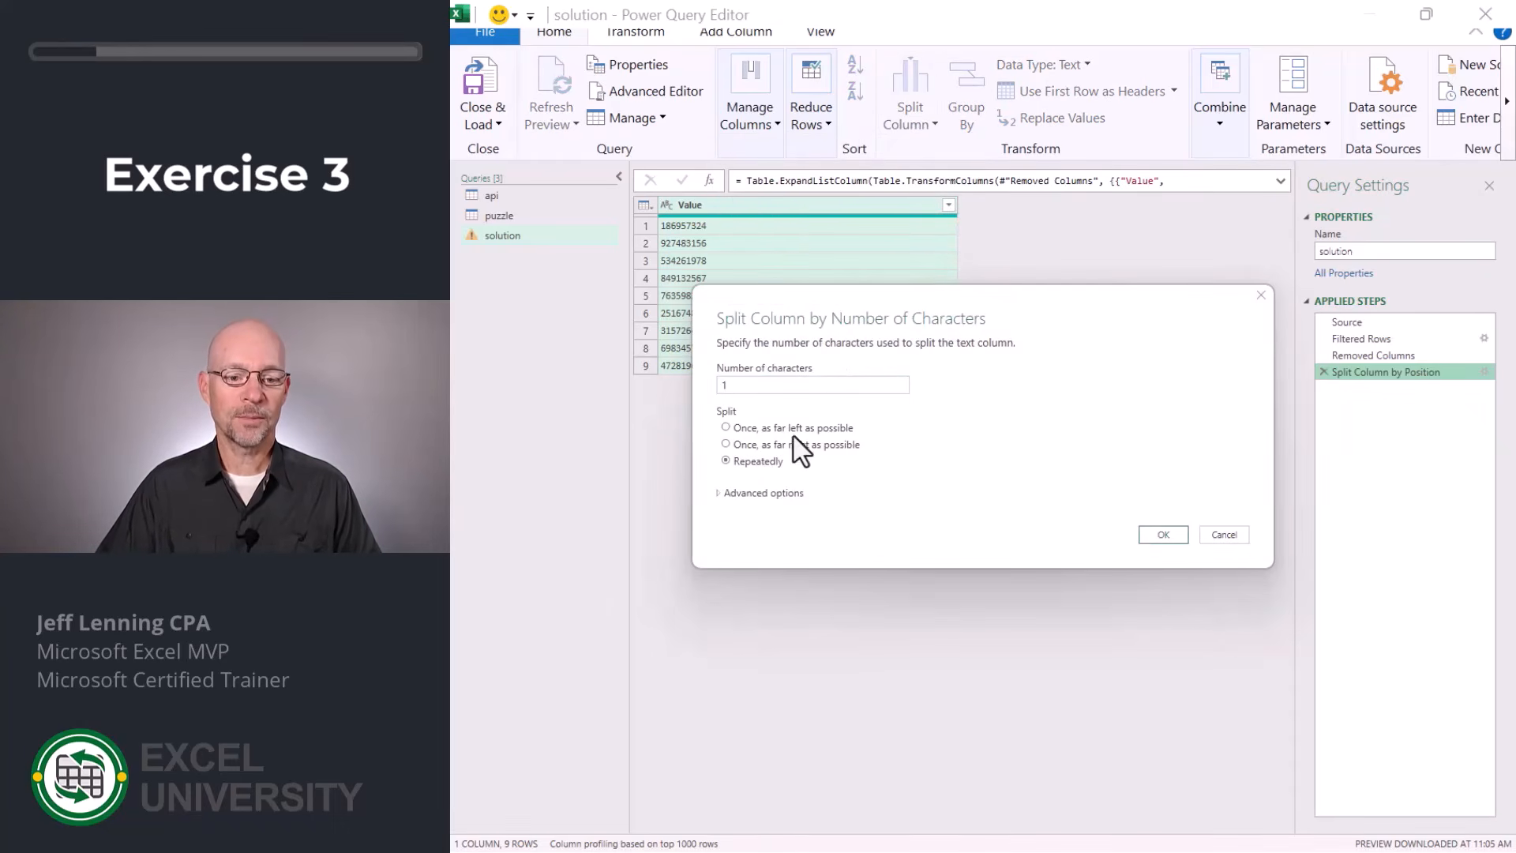
pyautogui.click(788, 496)
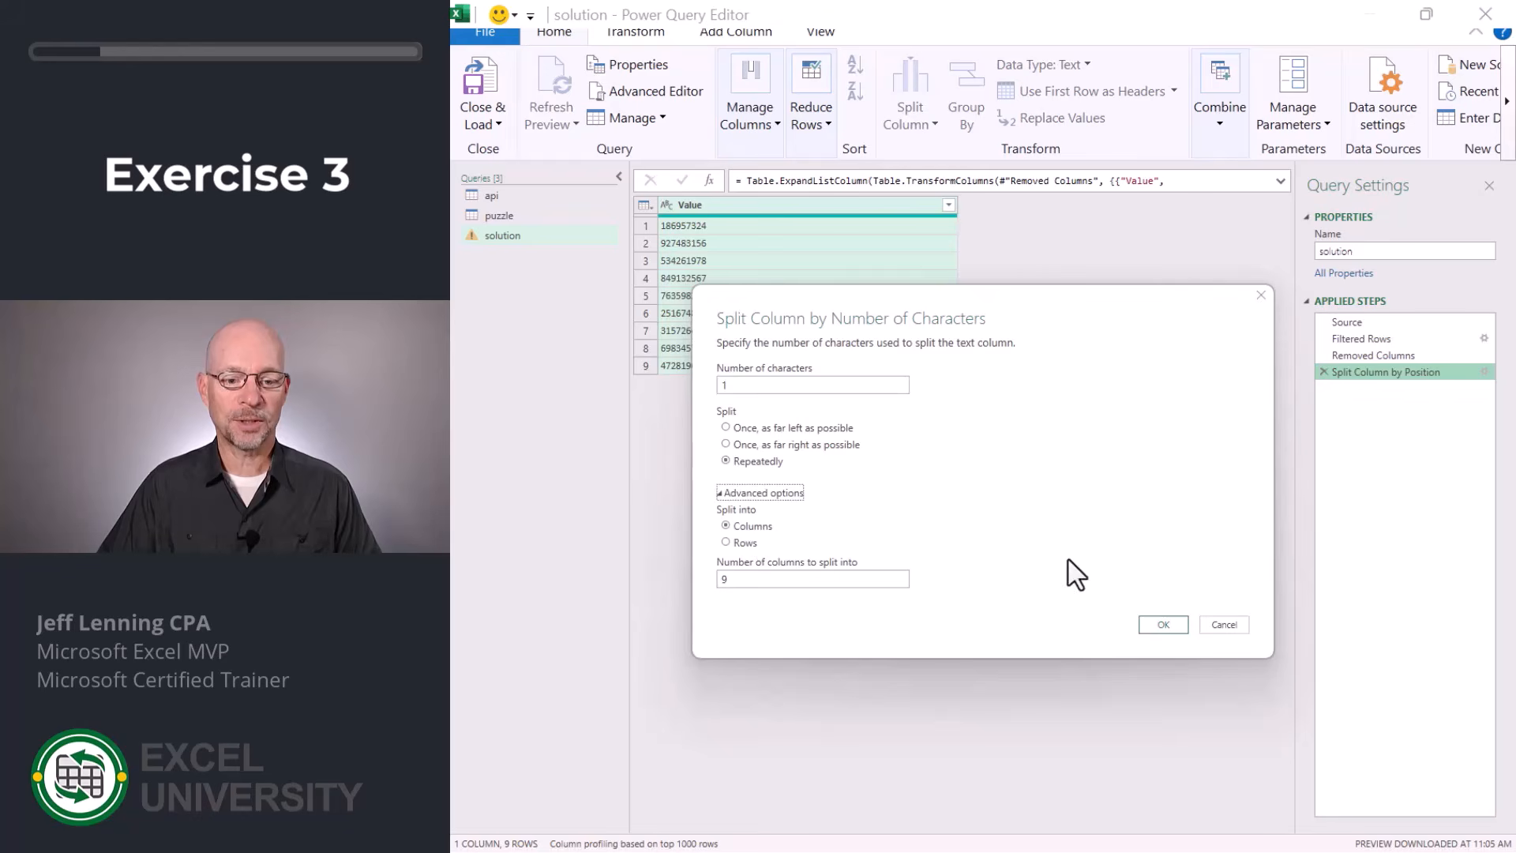
pyautogui.click(1154, 626)
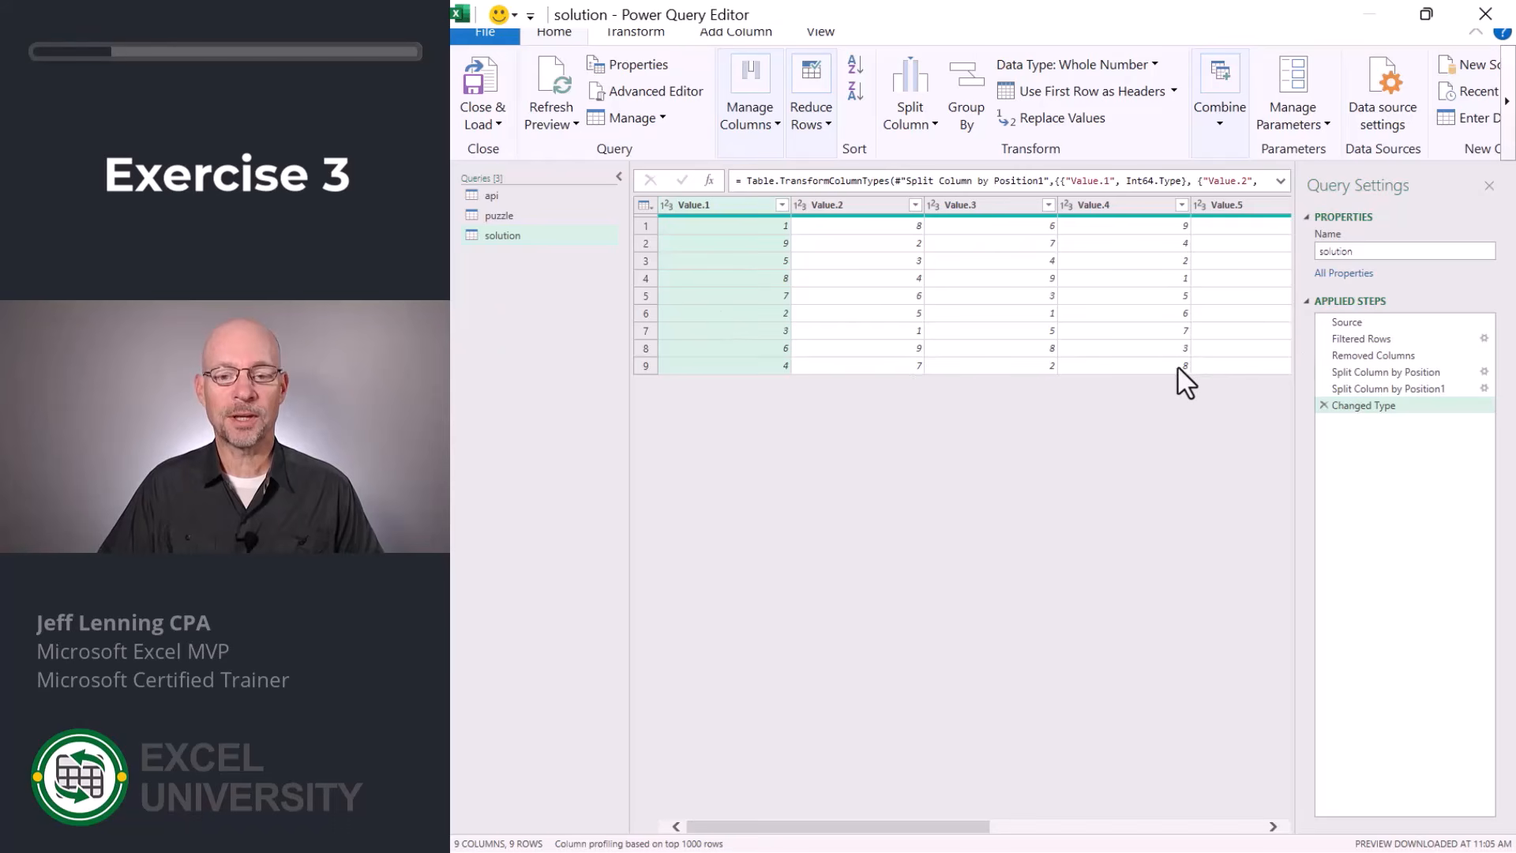
# Load the solution query as a table into the existing Exercise 3 worksheet at cell B6, and show that worksheet.
pyautogui.click(483, 124)
pyautogui.click(505, 177)
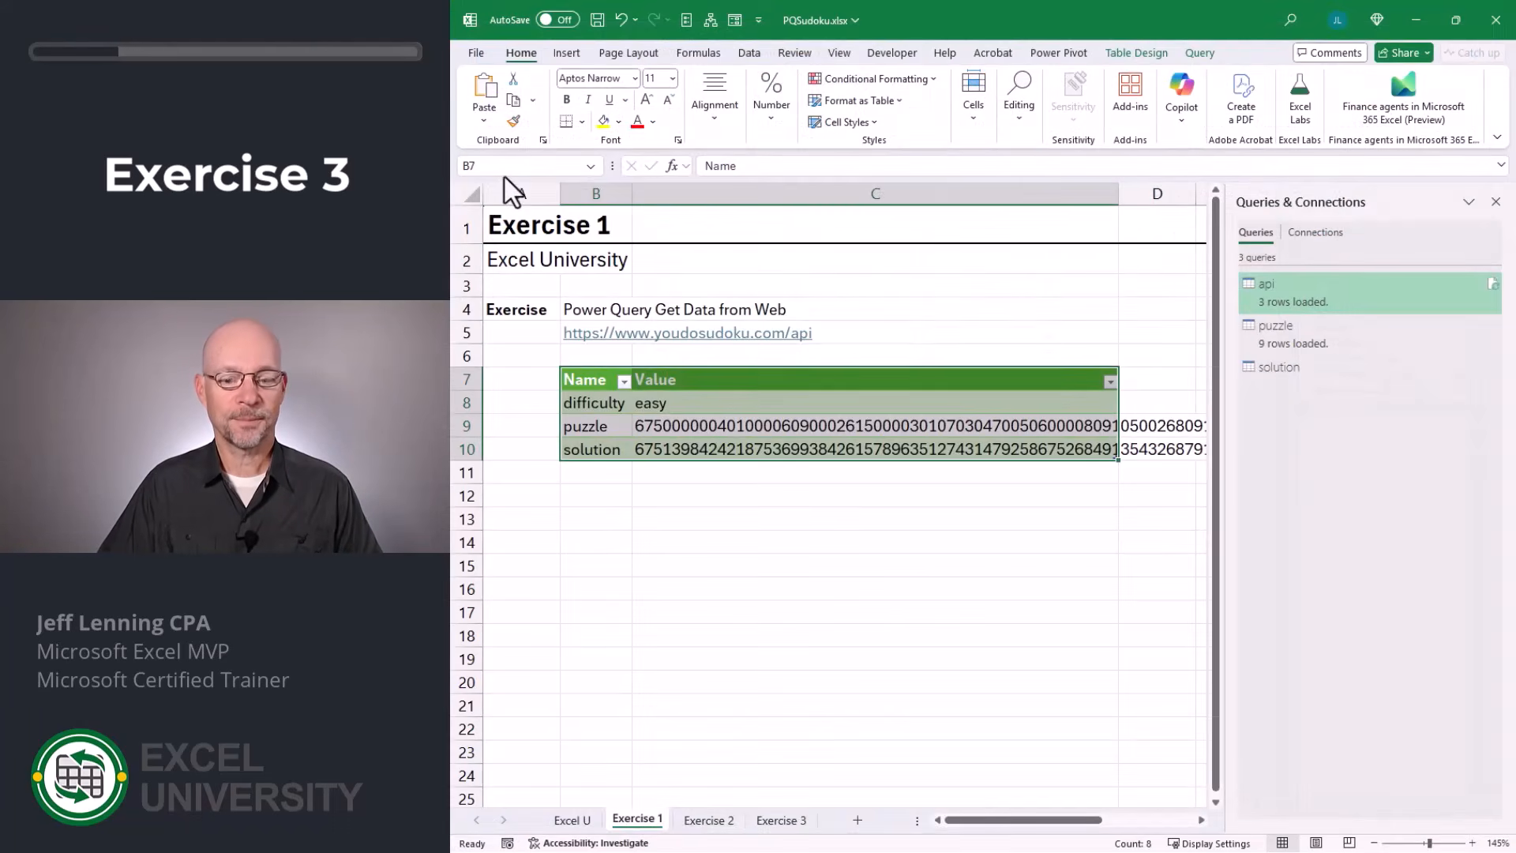
pyautogui.click(788, 212)
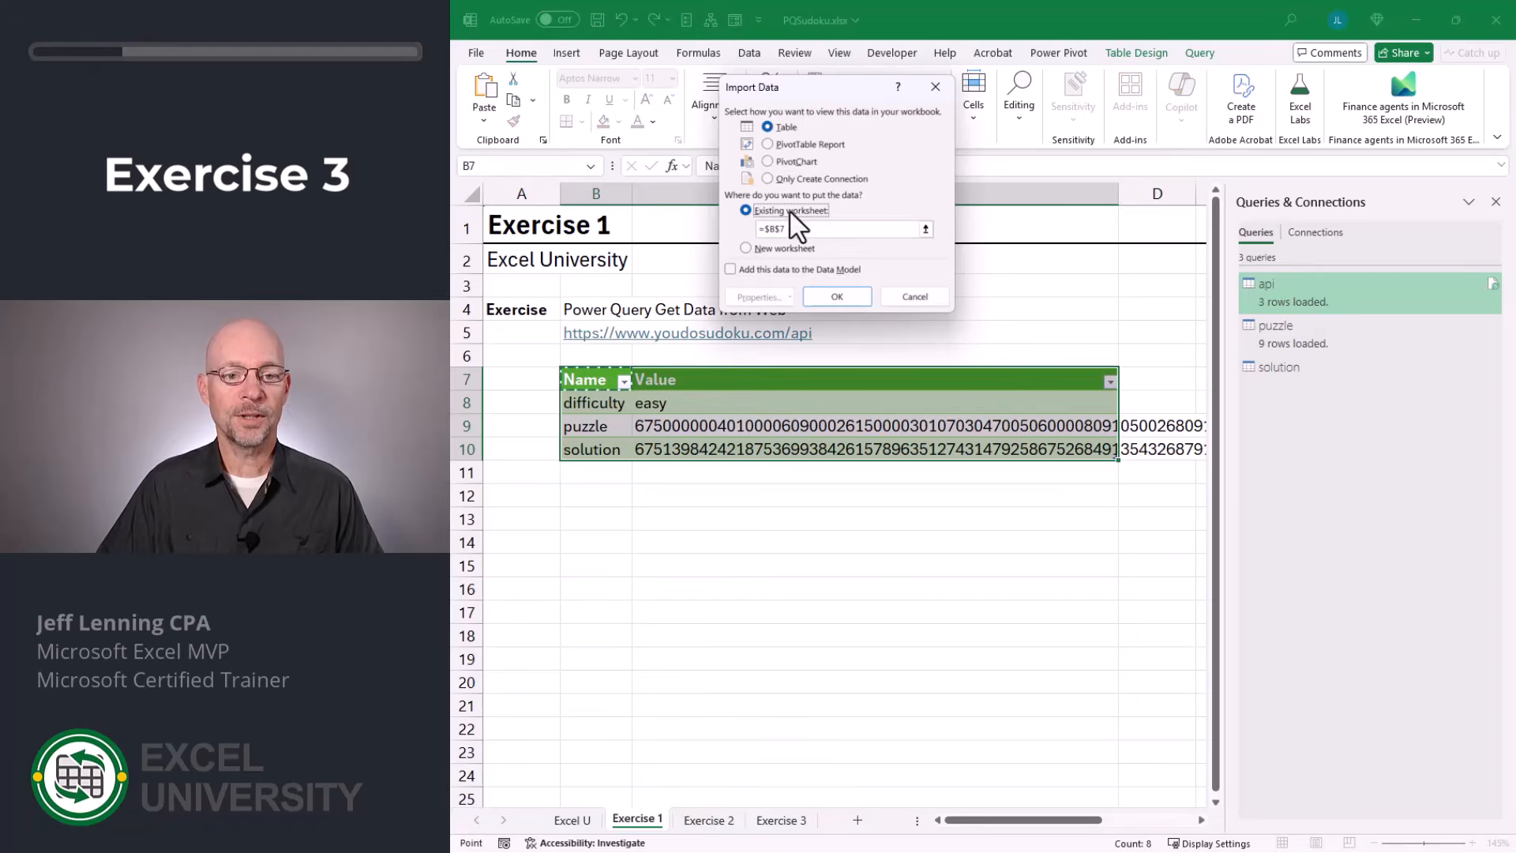
pyautogui.click(781, 820)
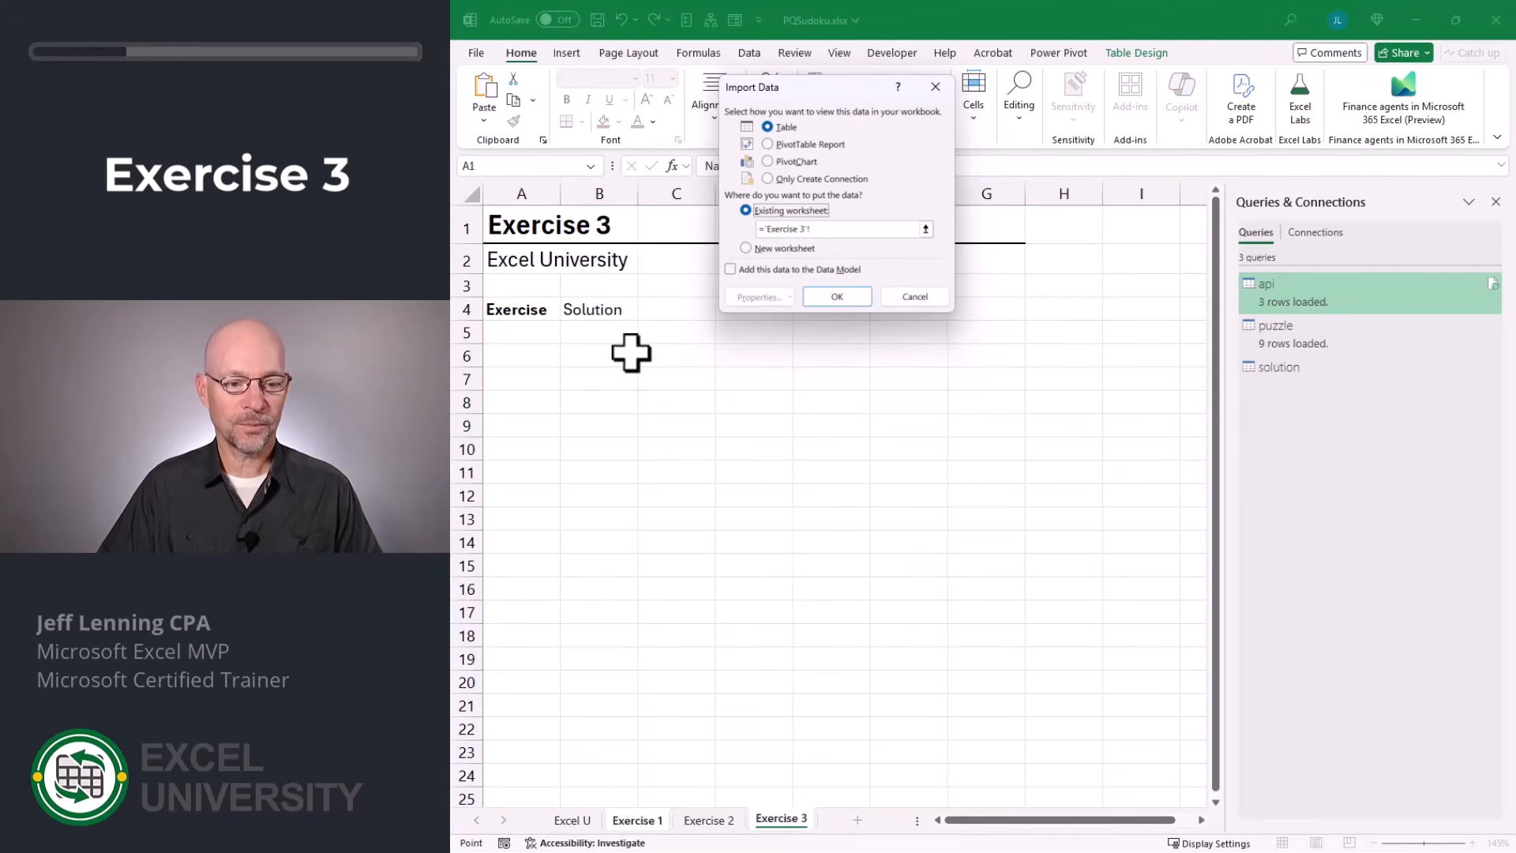
pyautogui.click(597, 354)
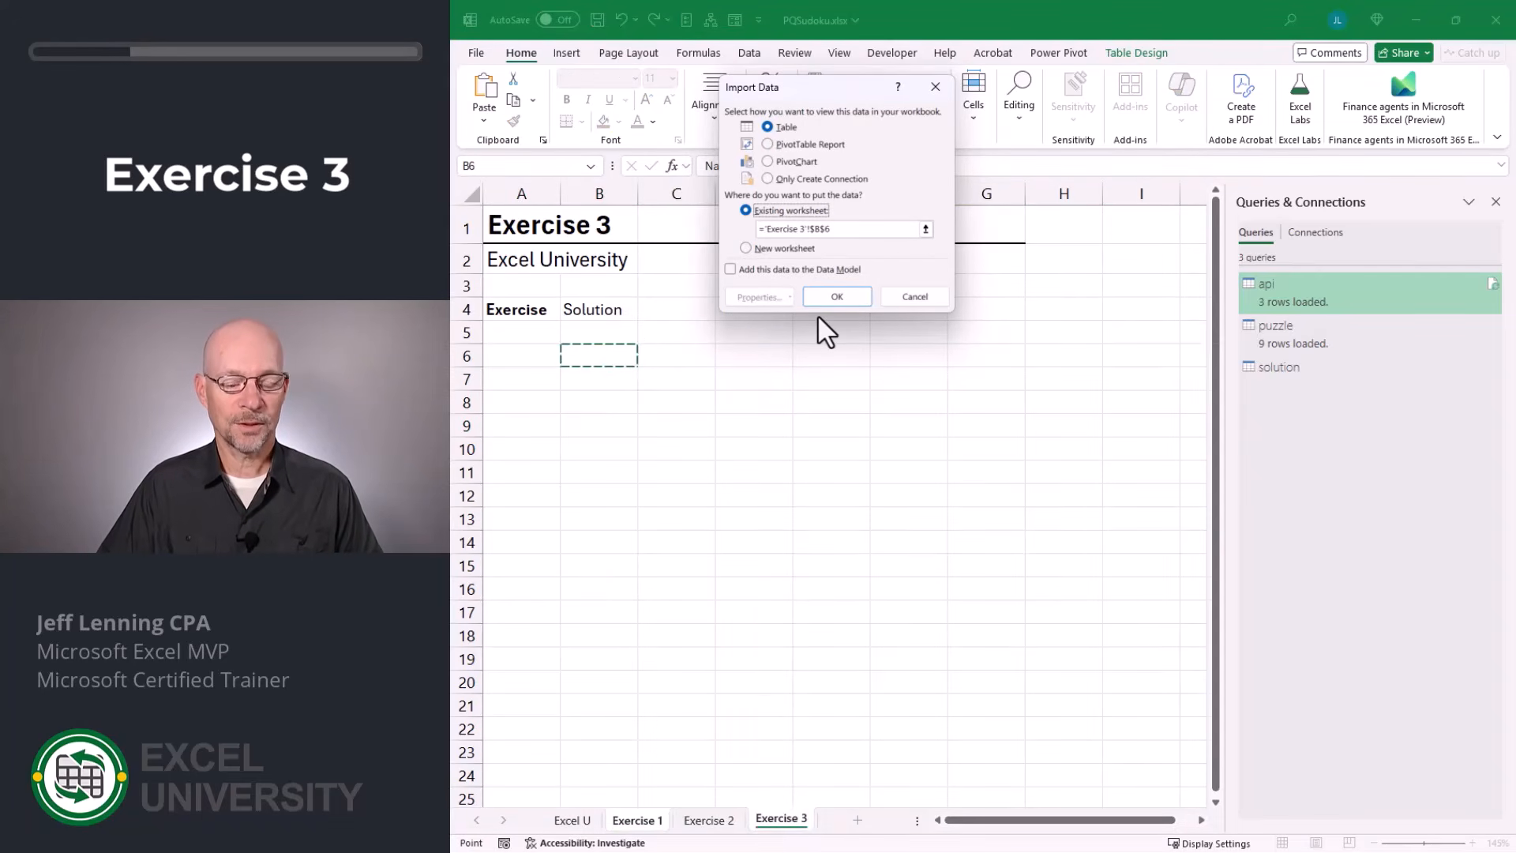
pyautogui.click(827, 296)
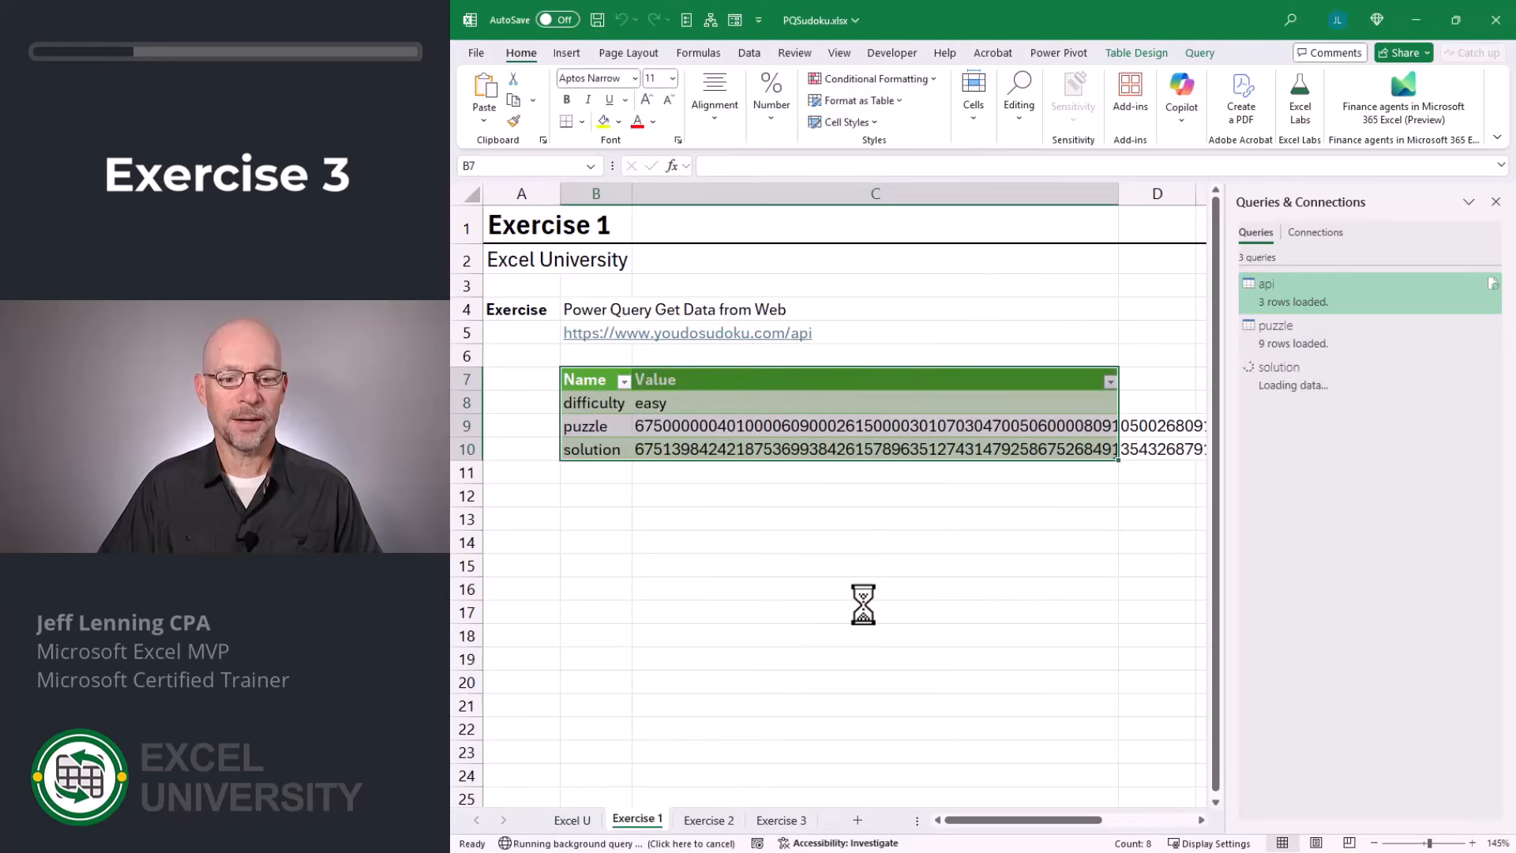
pyautogui.click(782, 820)
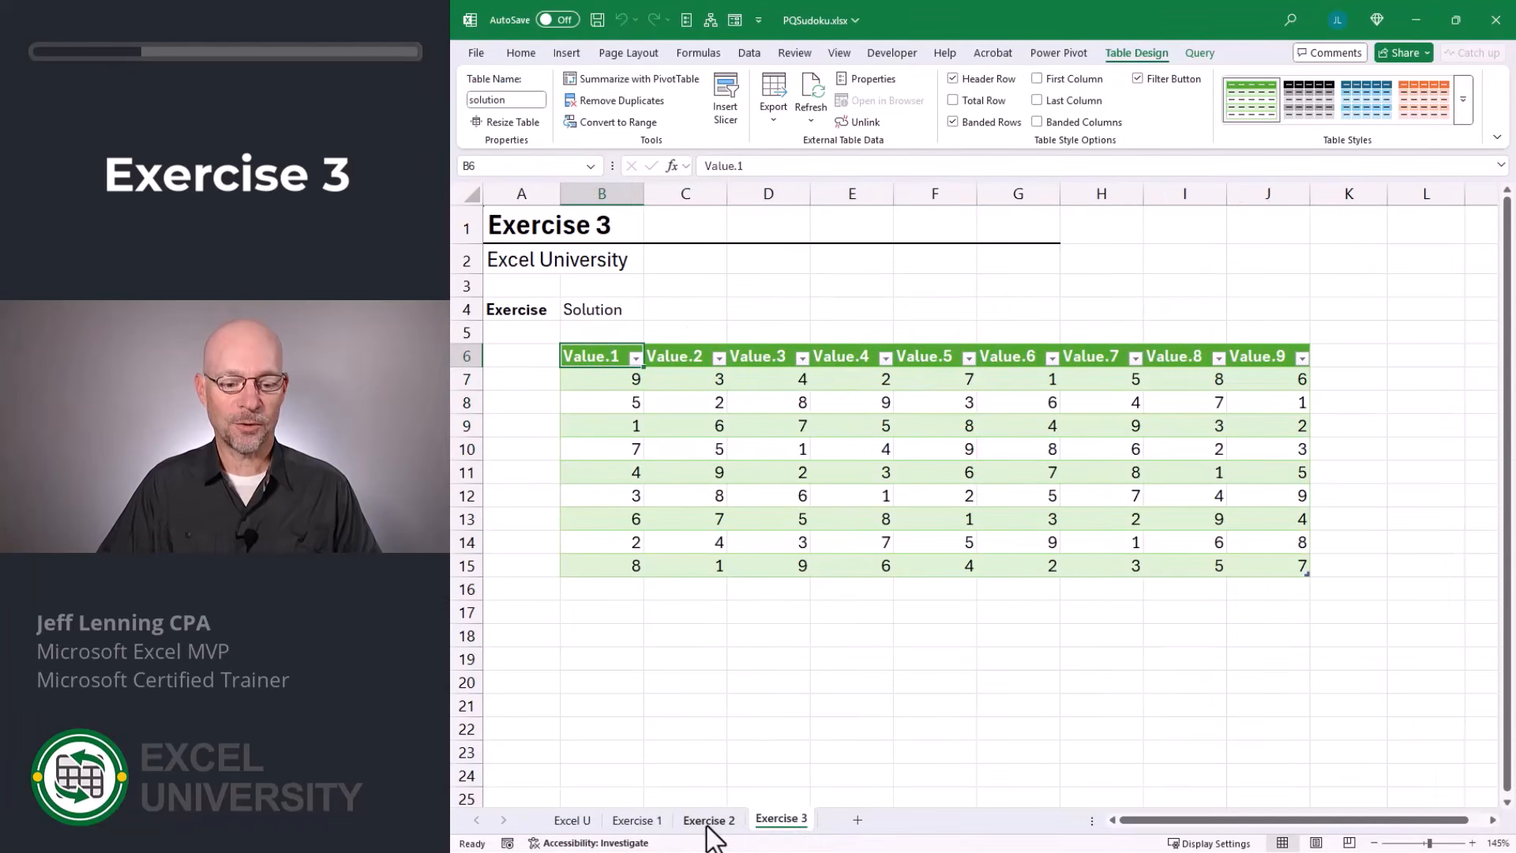
# Hide the header row of the puzzle table on the Exercise 2 worksheet and give it the plain, uncolored Light table style.
pyautogui.click(708, 819)
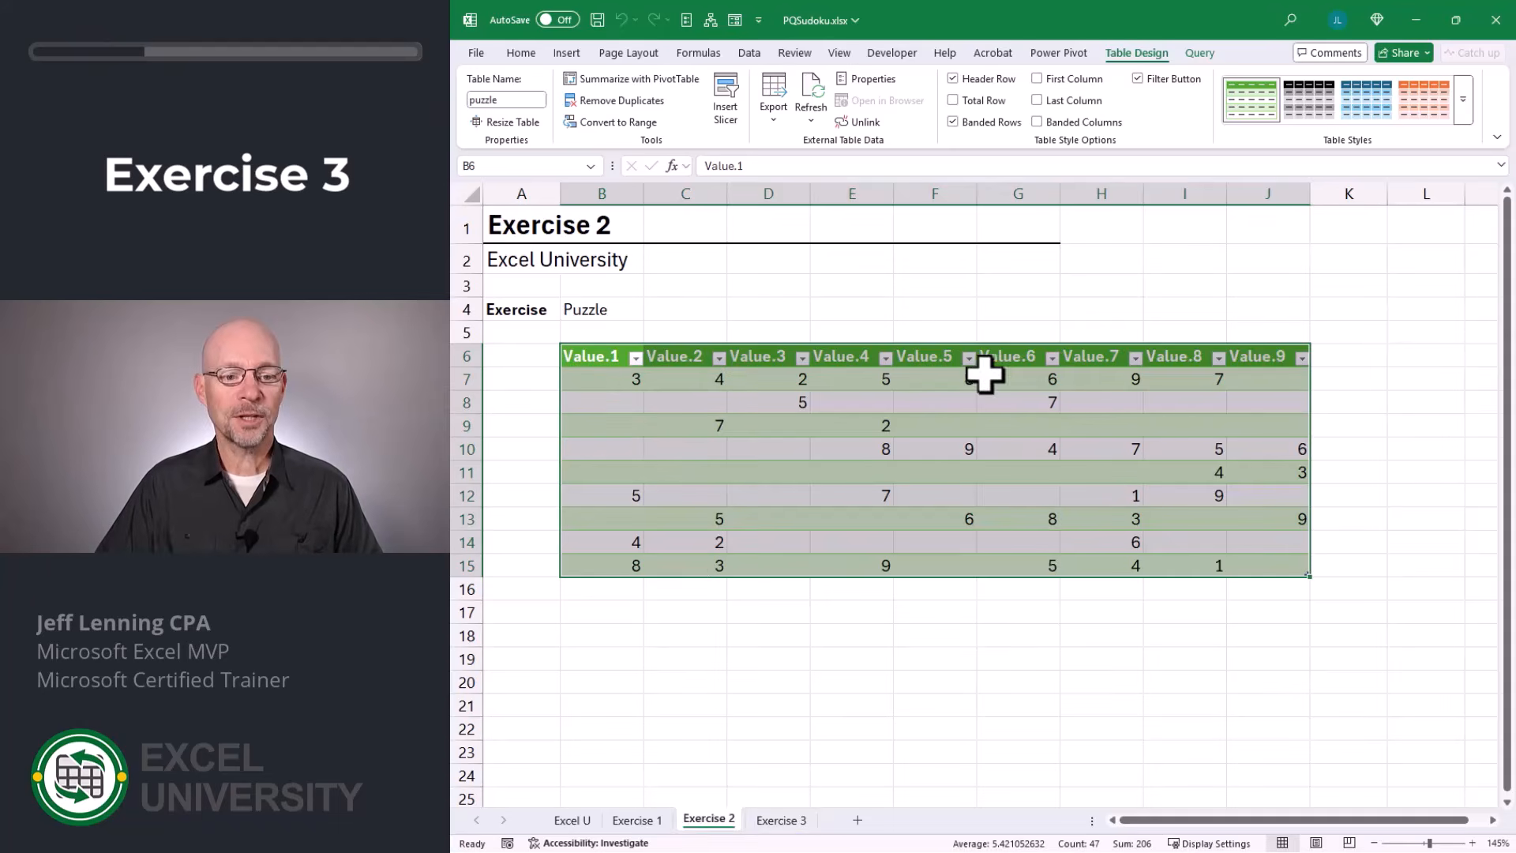
pyautogui.click(991, 79)
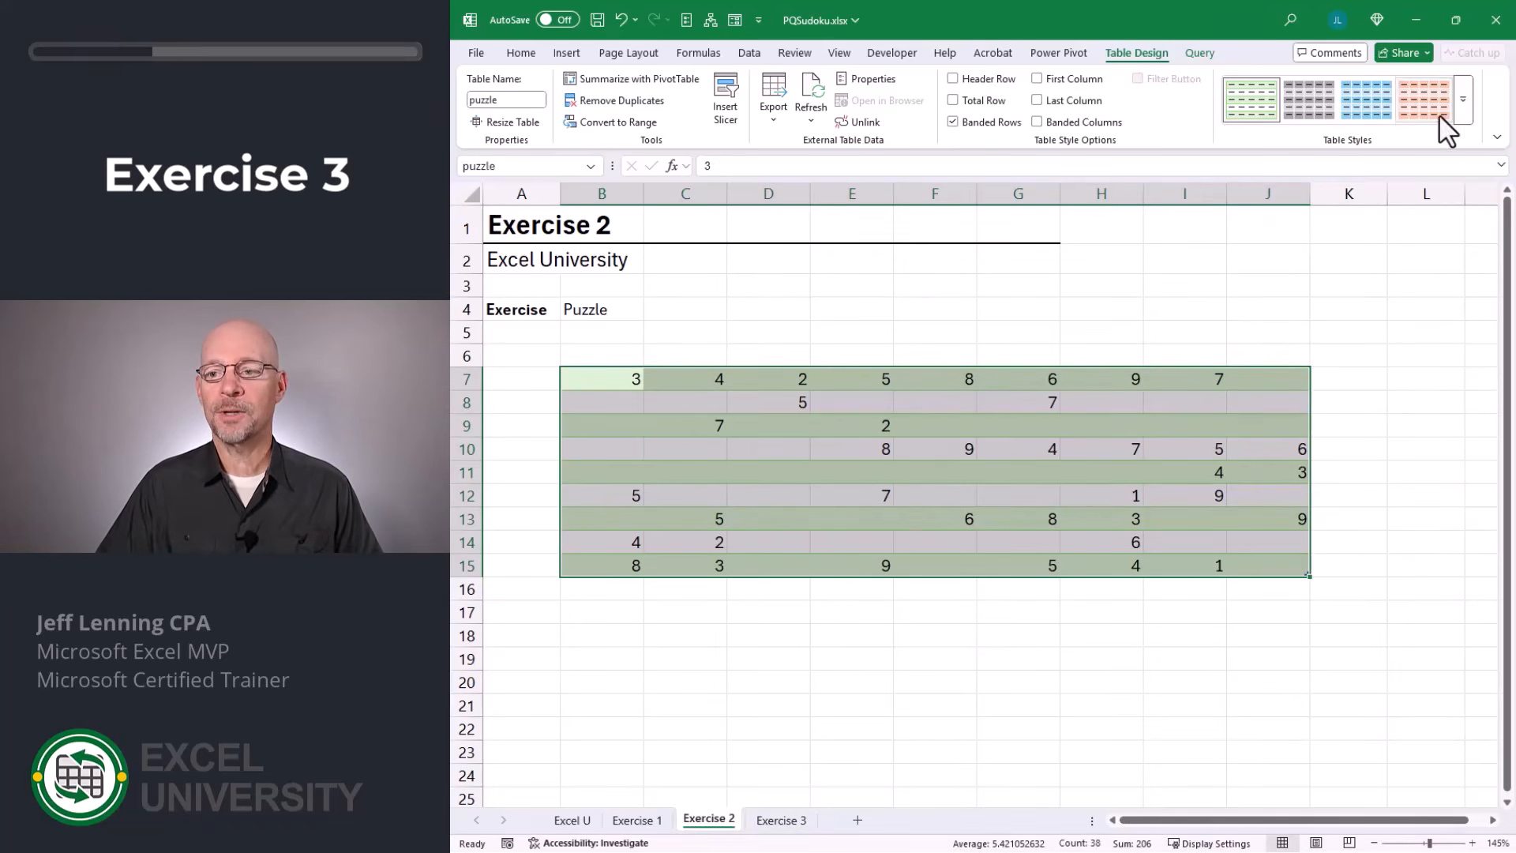
pyautogui.click(1461, 103)
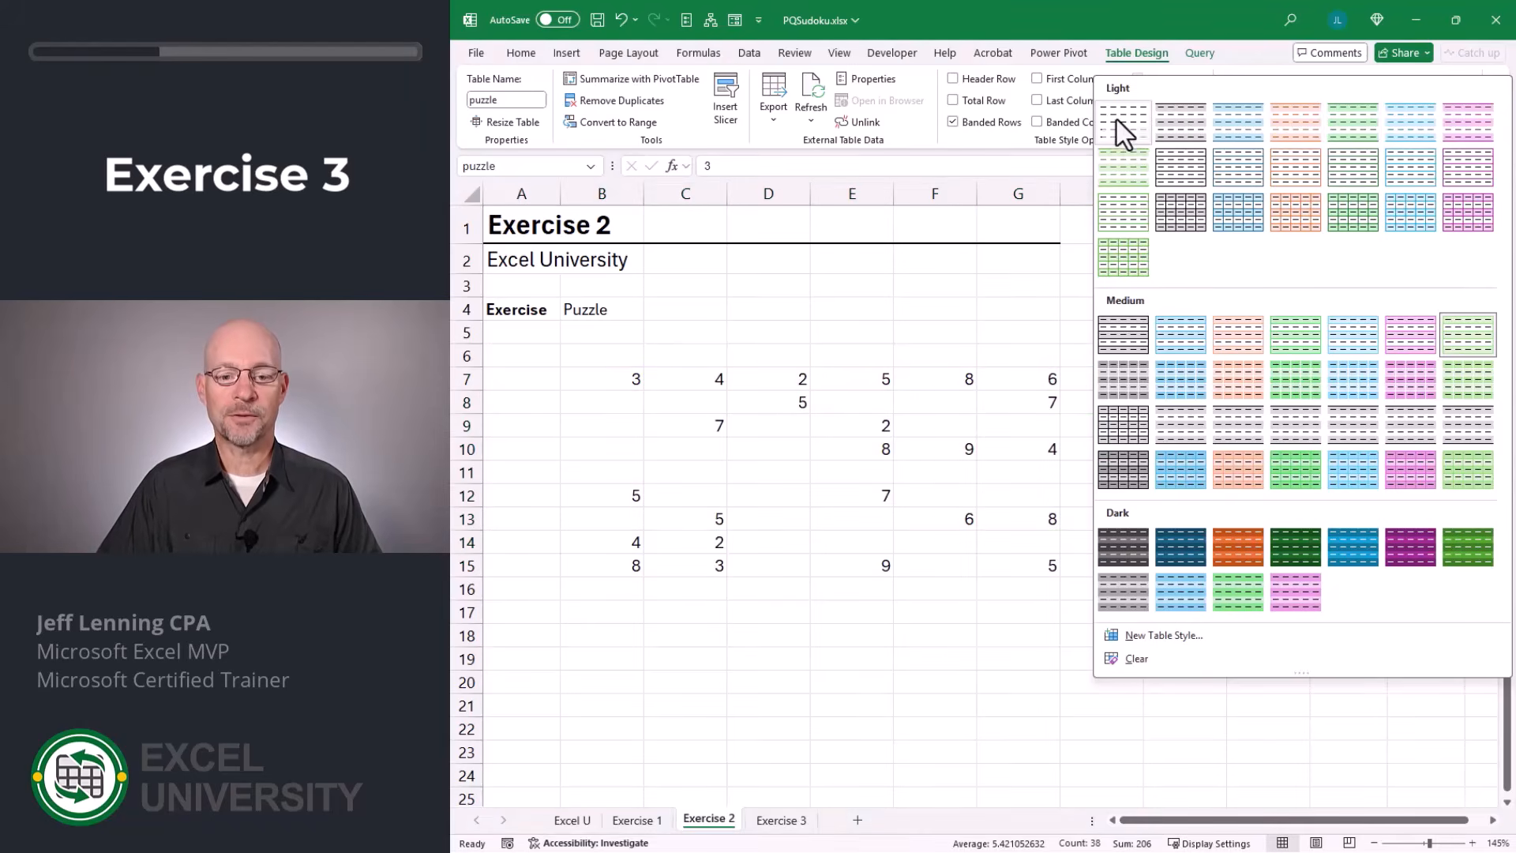
pyautogui.click(1123, 126)
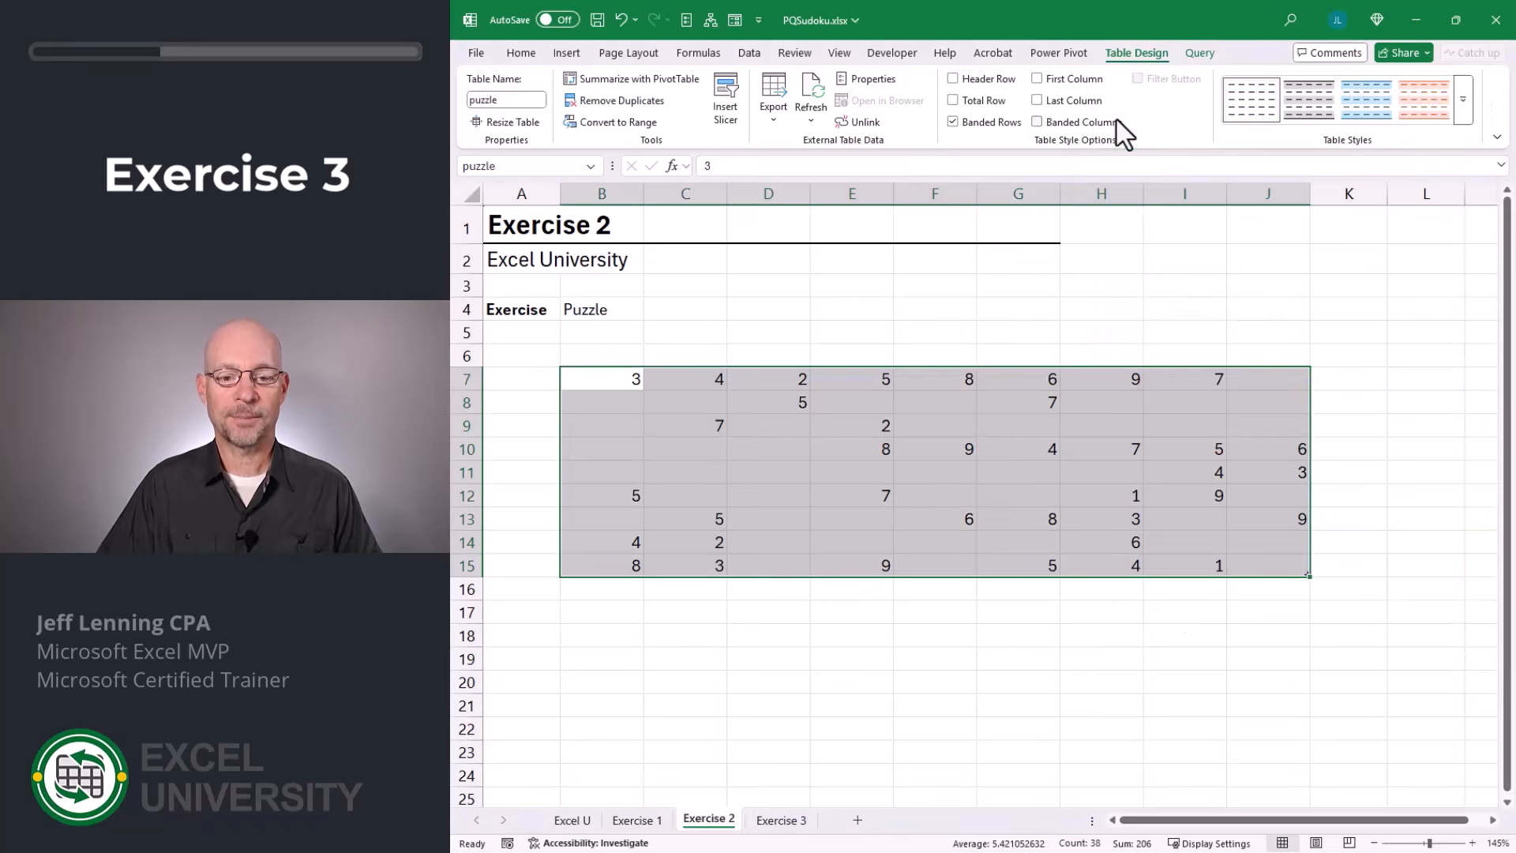
# Apply all borders to the puzzle table's cells and center their contents horizontally.
pyautogui.click(521, 54)
pyautogui.click(580, 123)
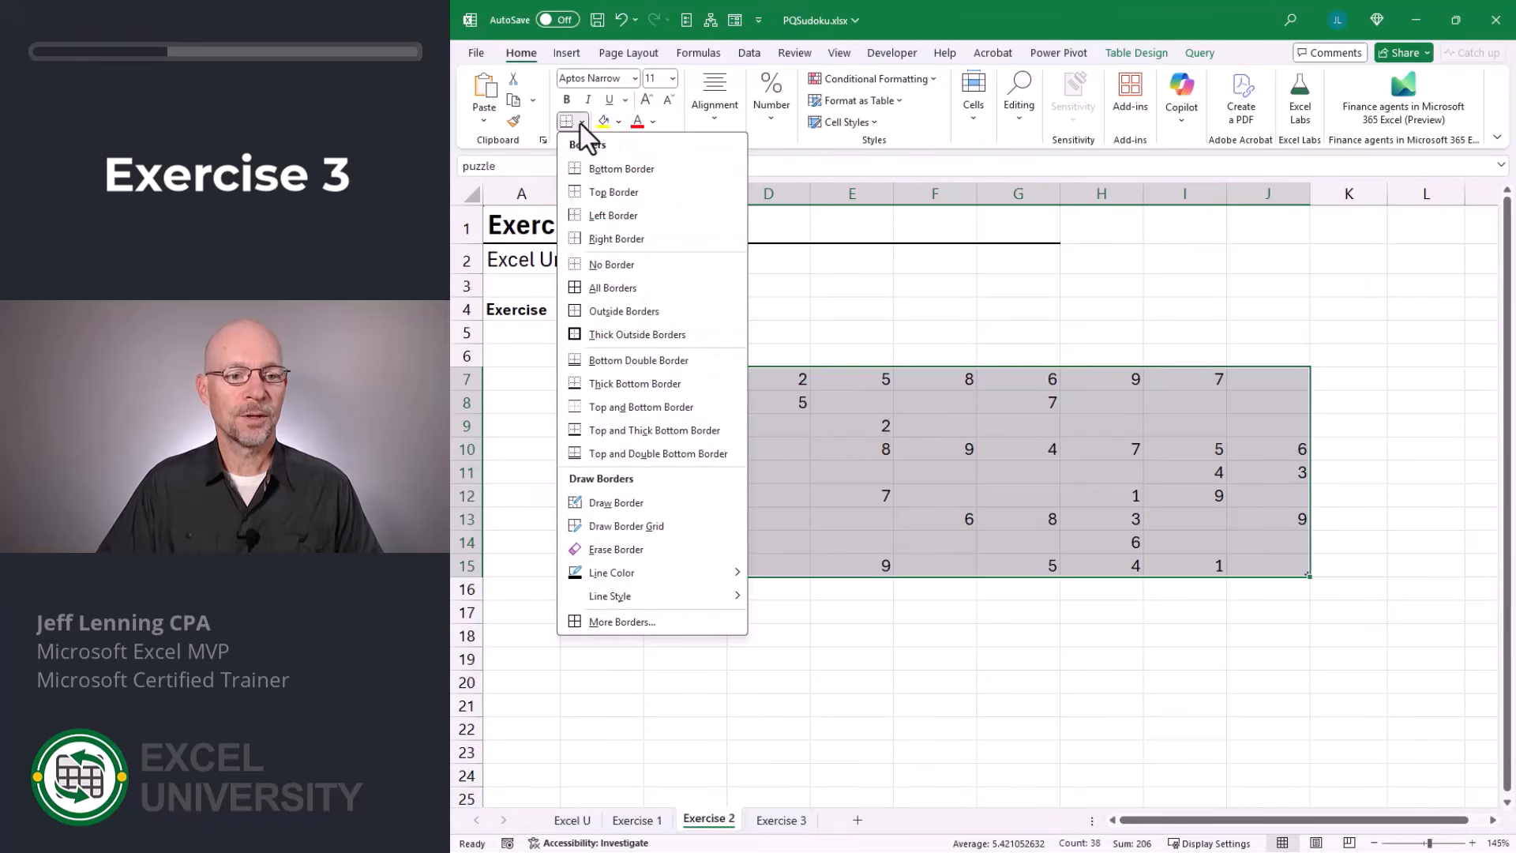
pyautogui.click(633, 288)
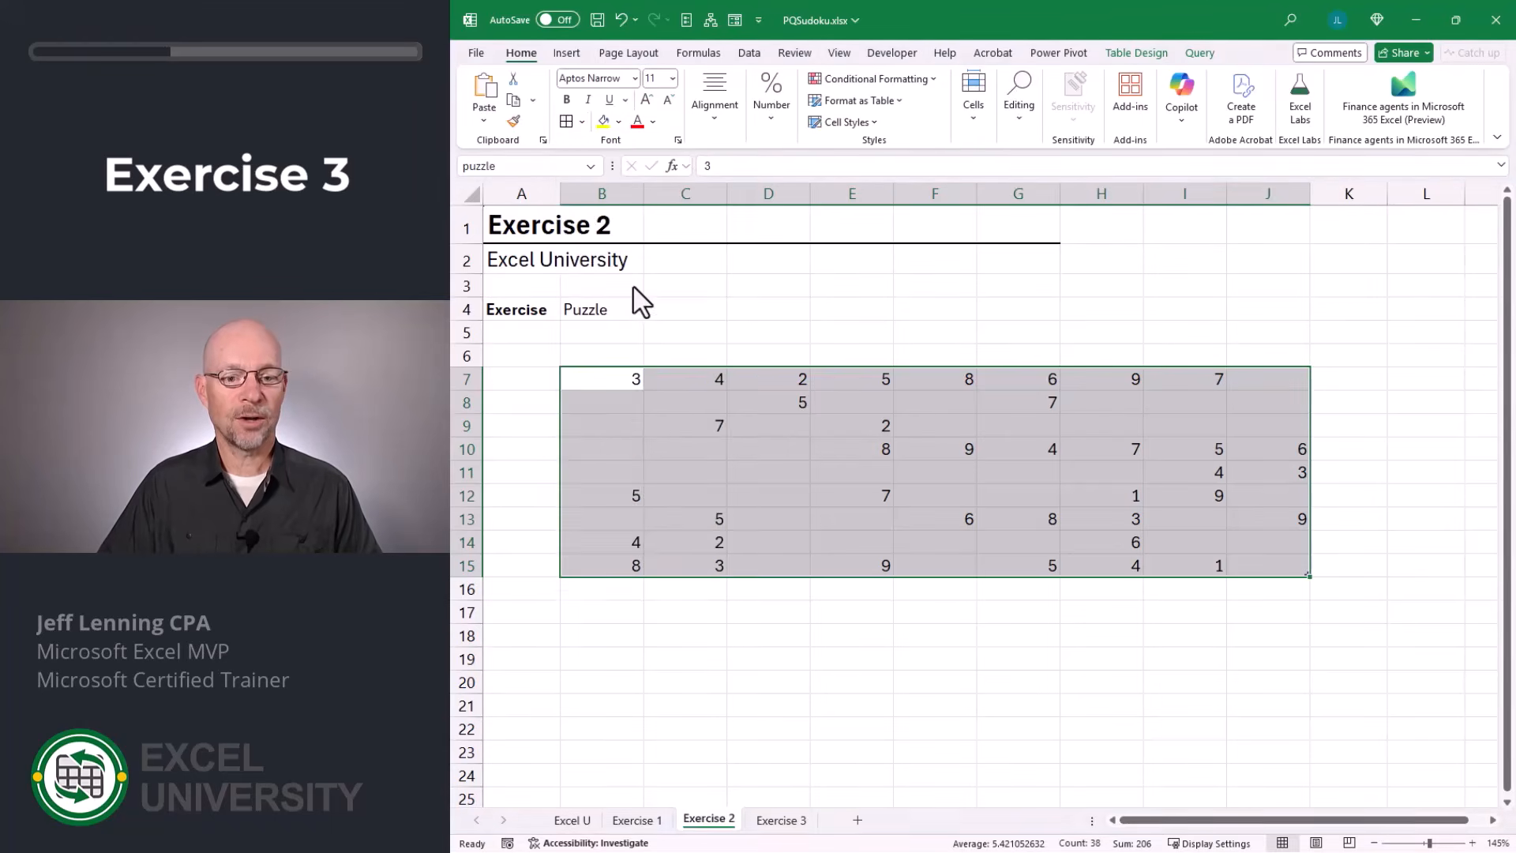
pyautogui.click(718, 83)
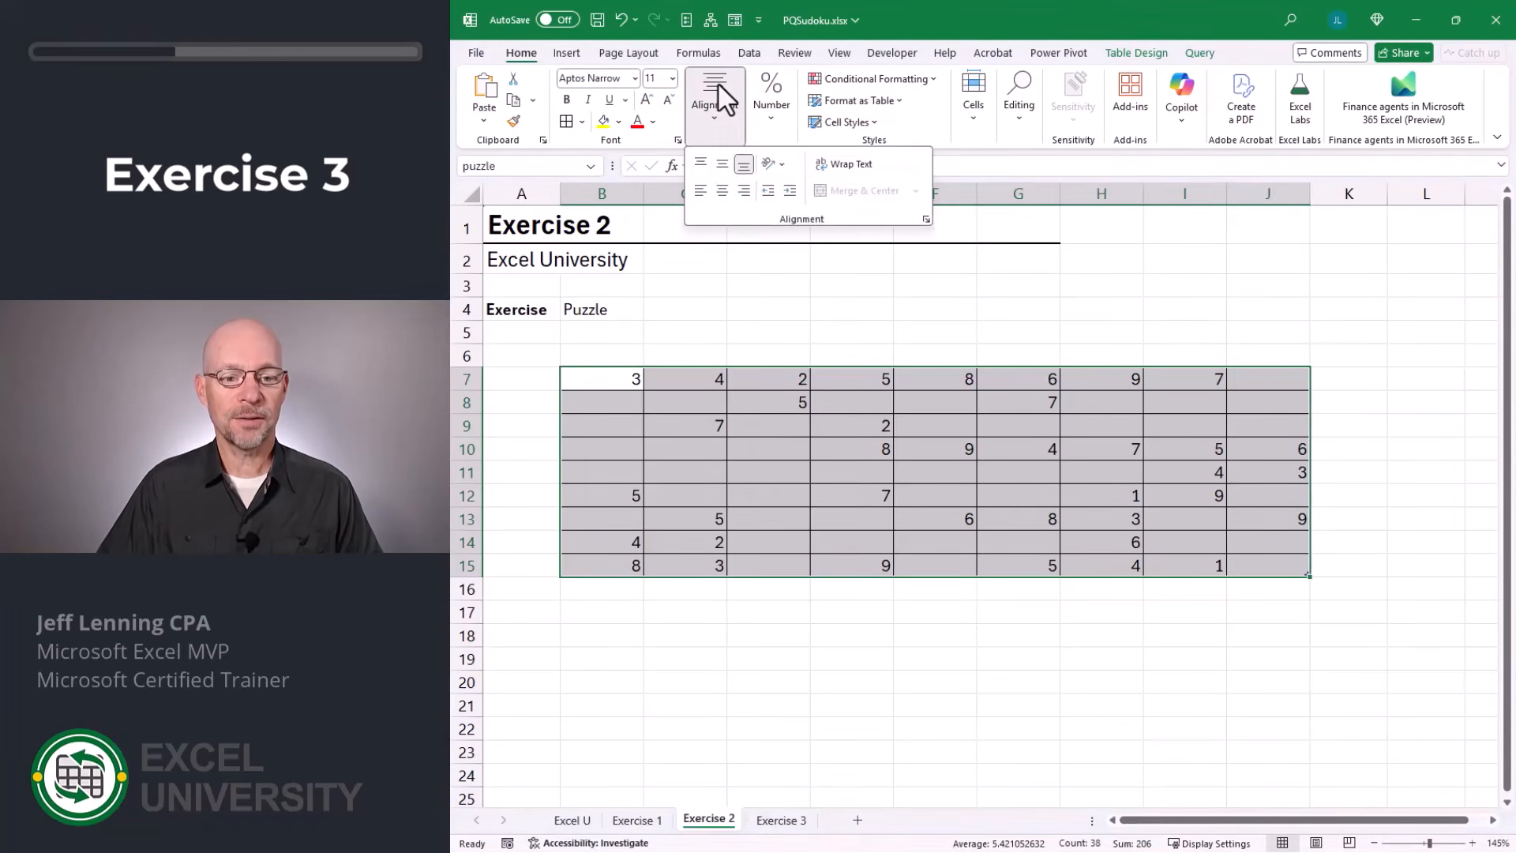
pyautogui.click(721, 191)
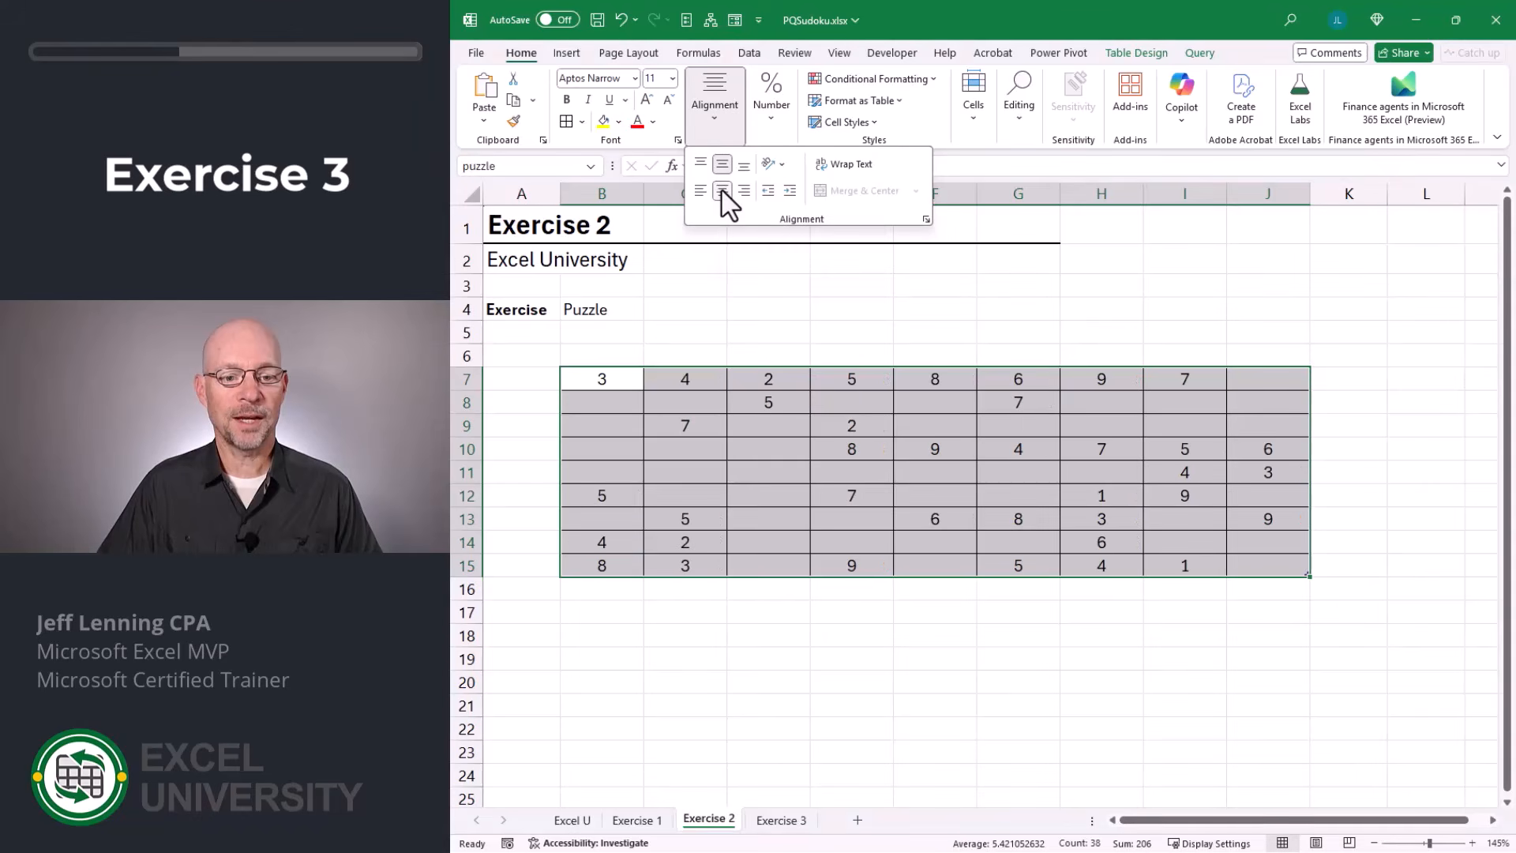
# Increase the puzzle digits' font size to 16 and set the height of rows 7 to 15 to 40.
pyautogui.click(648, 100)
pyautogui.click(647, 100)
pyautogui.click(647, 100)
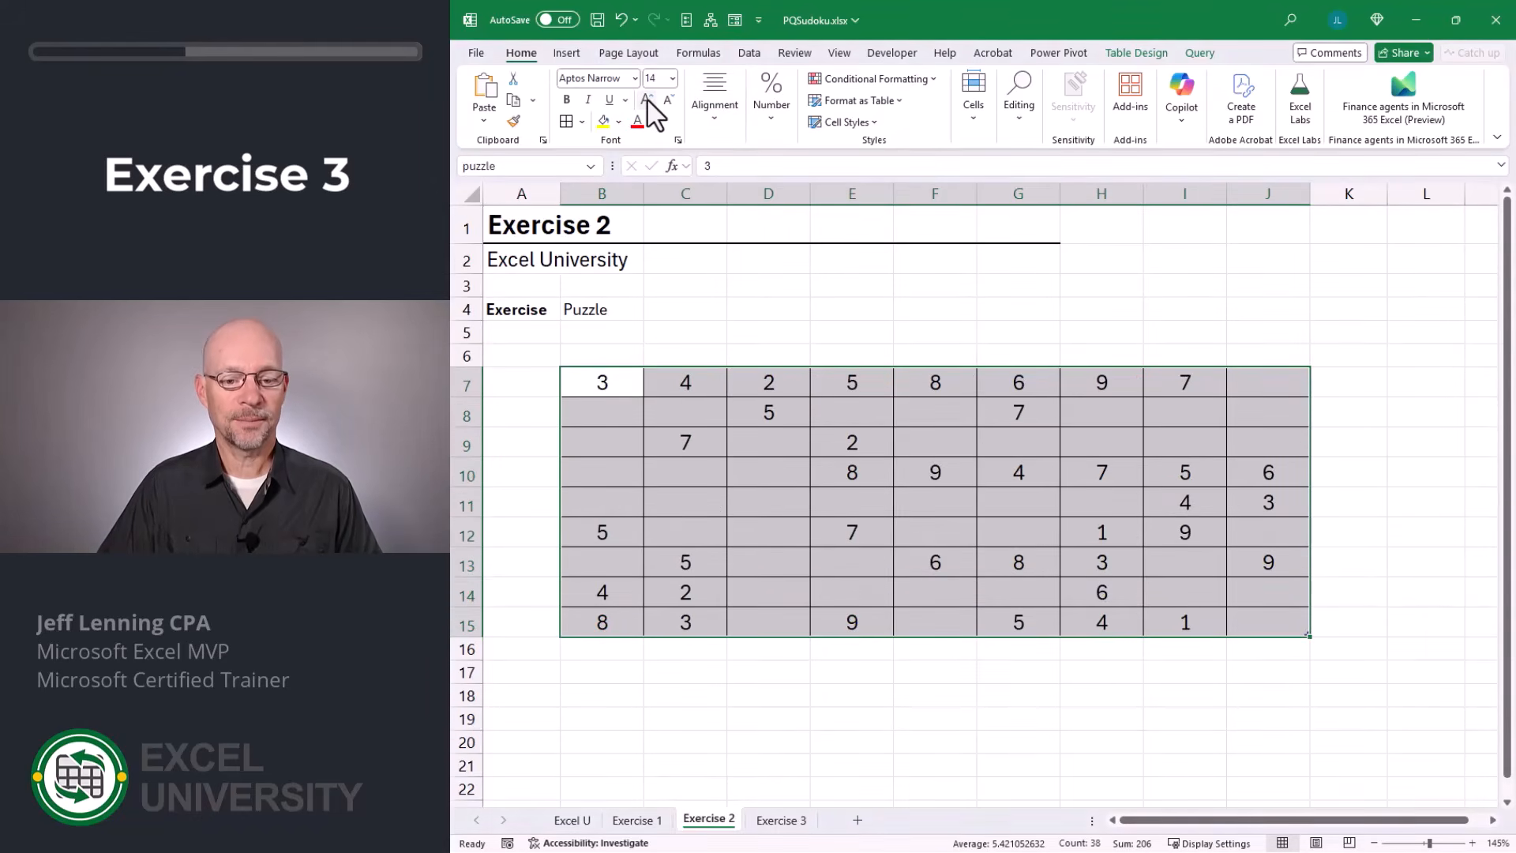
pyautogui.moveTo(466, 386); pyautogui.dragTo(478, 647)
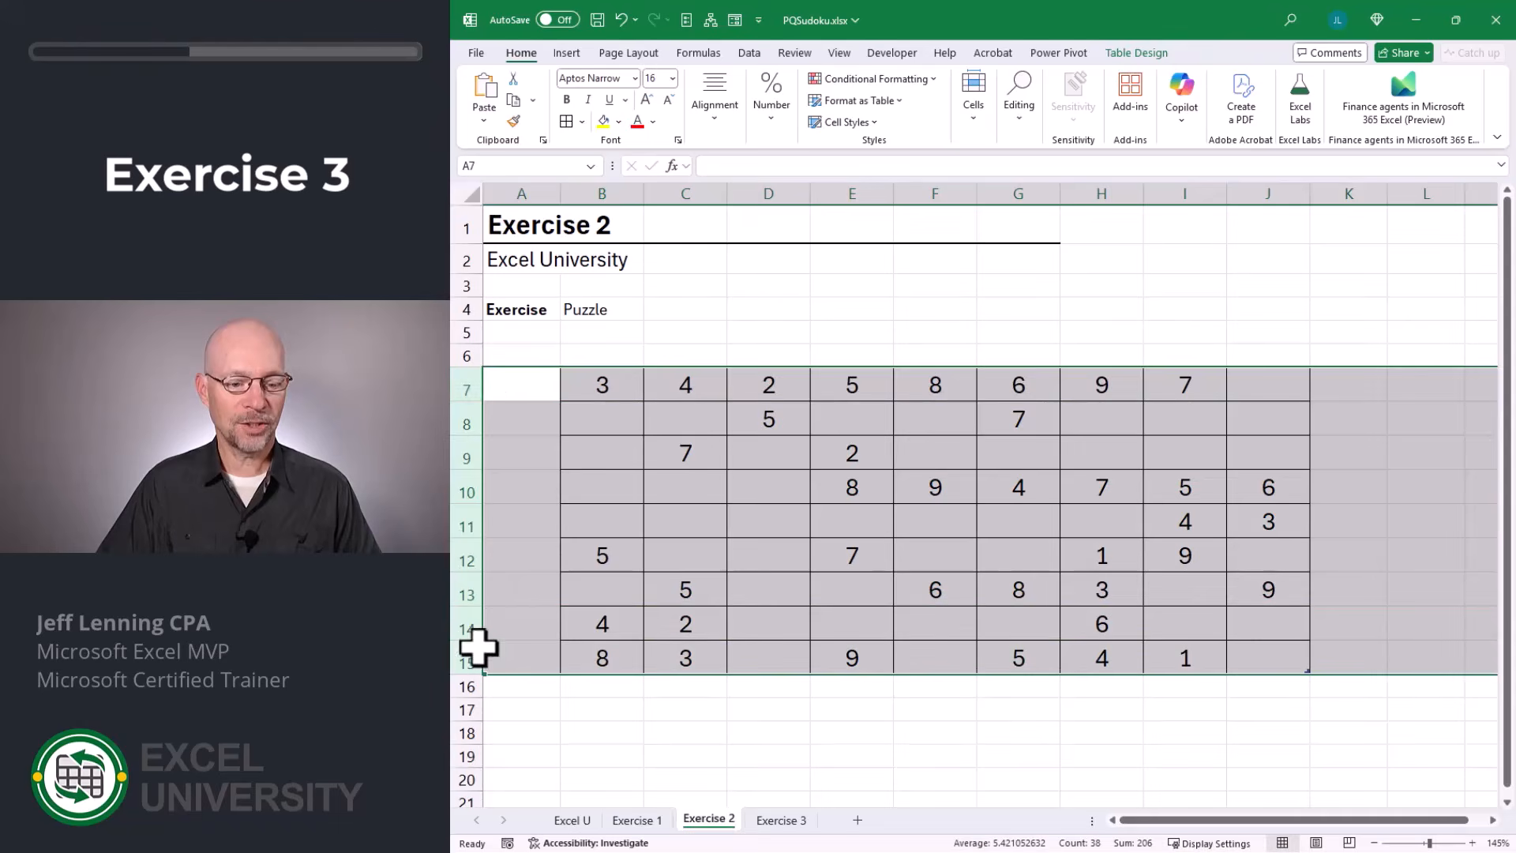
pyautogui.rightClick(469, 386)
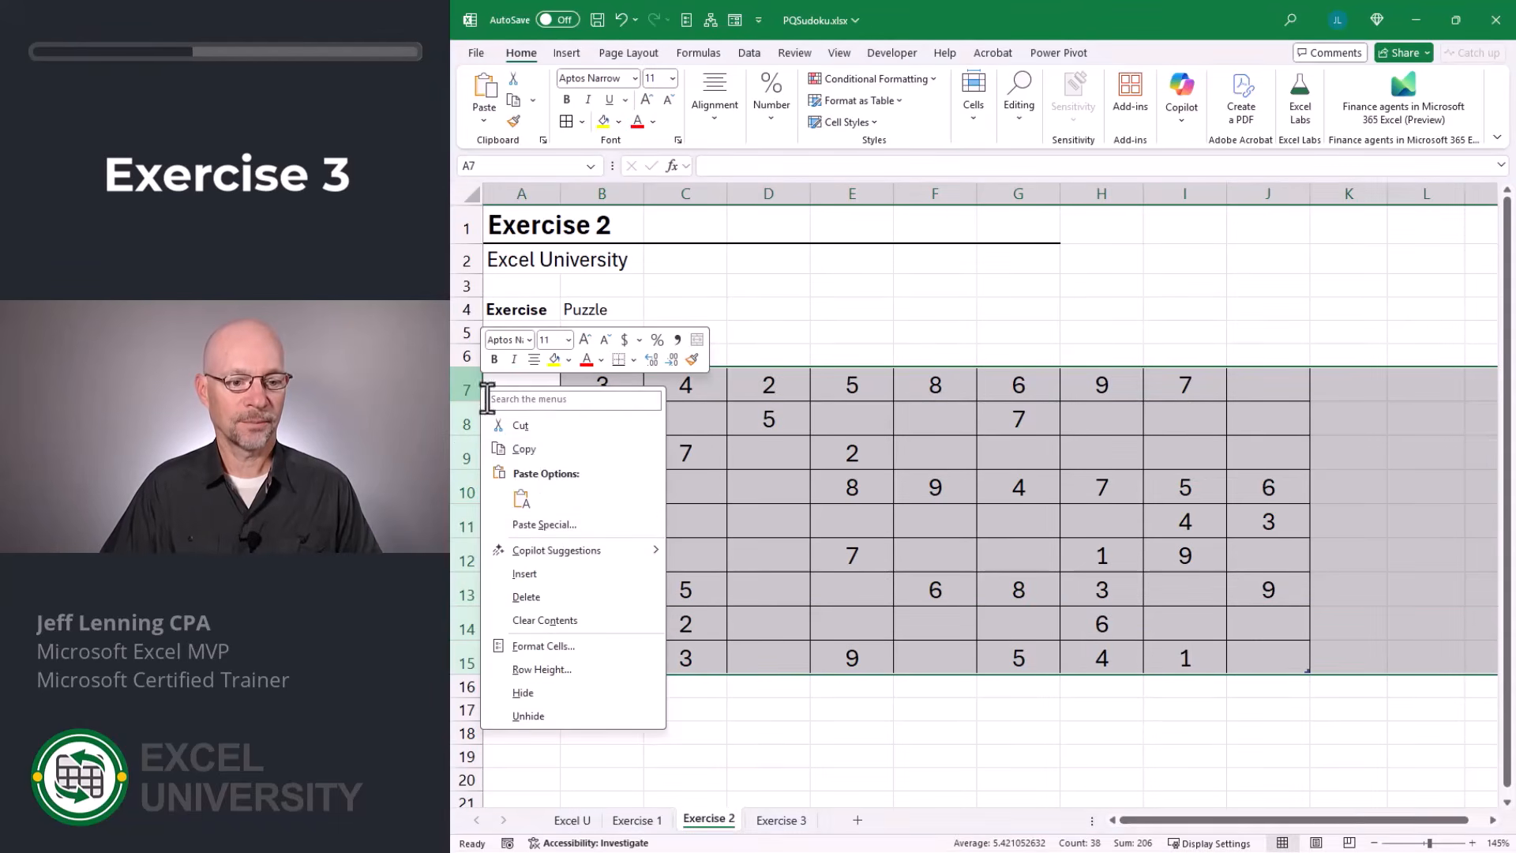
pyautogui.click(562, 670)
pyautogui.write('40')
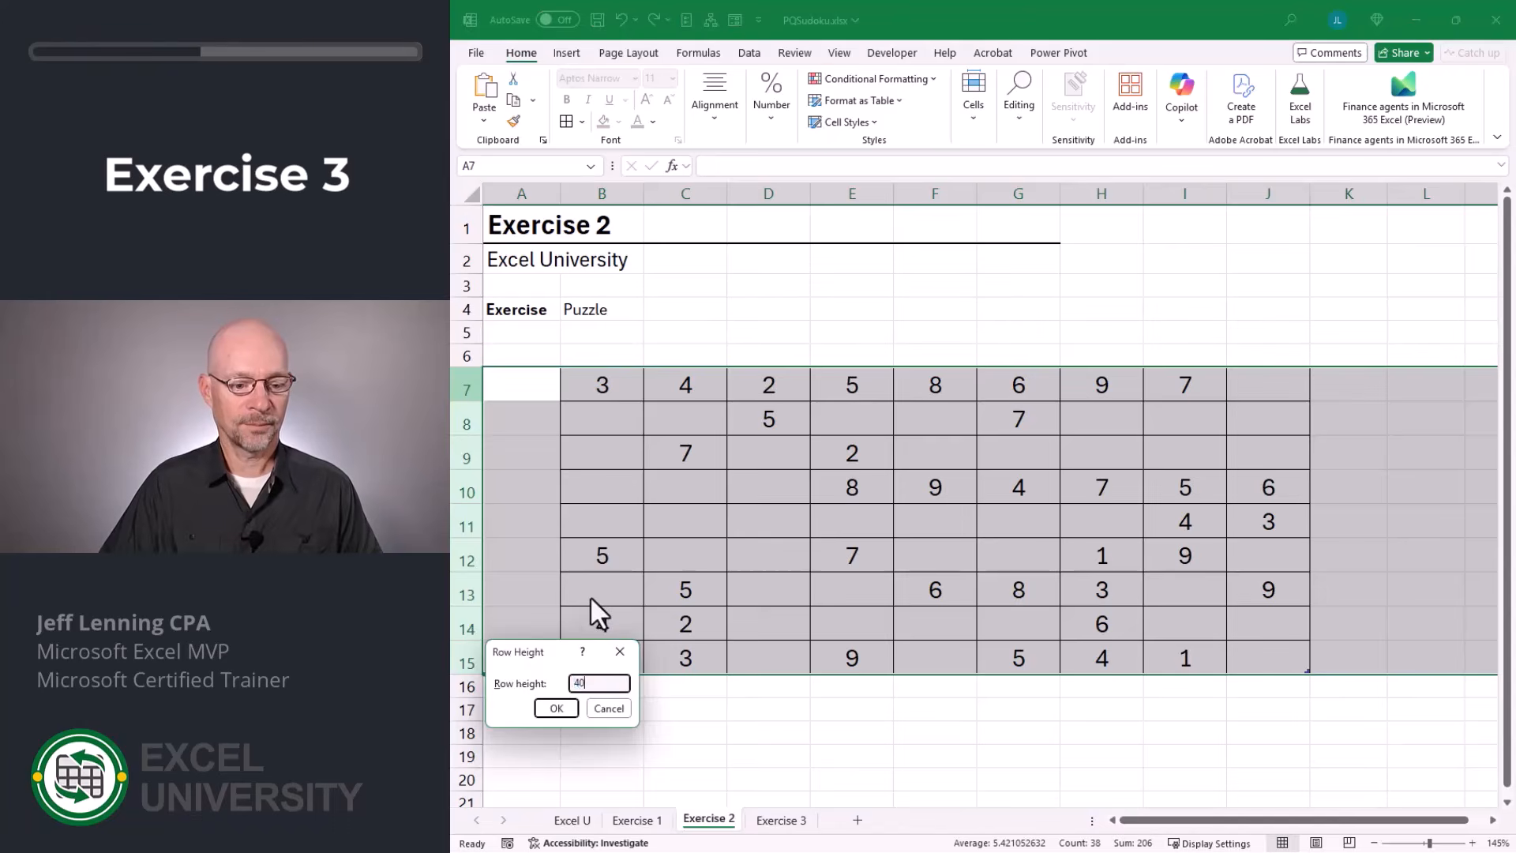
pyautogui.press('Return')
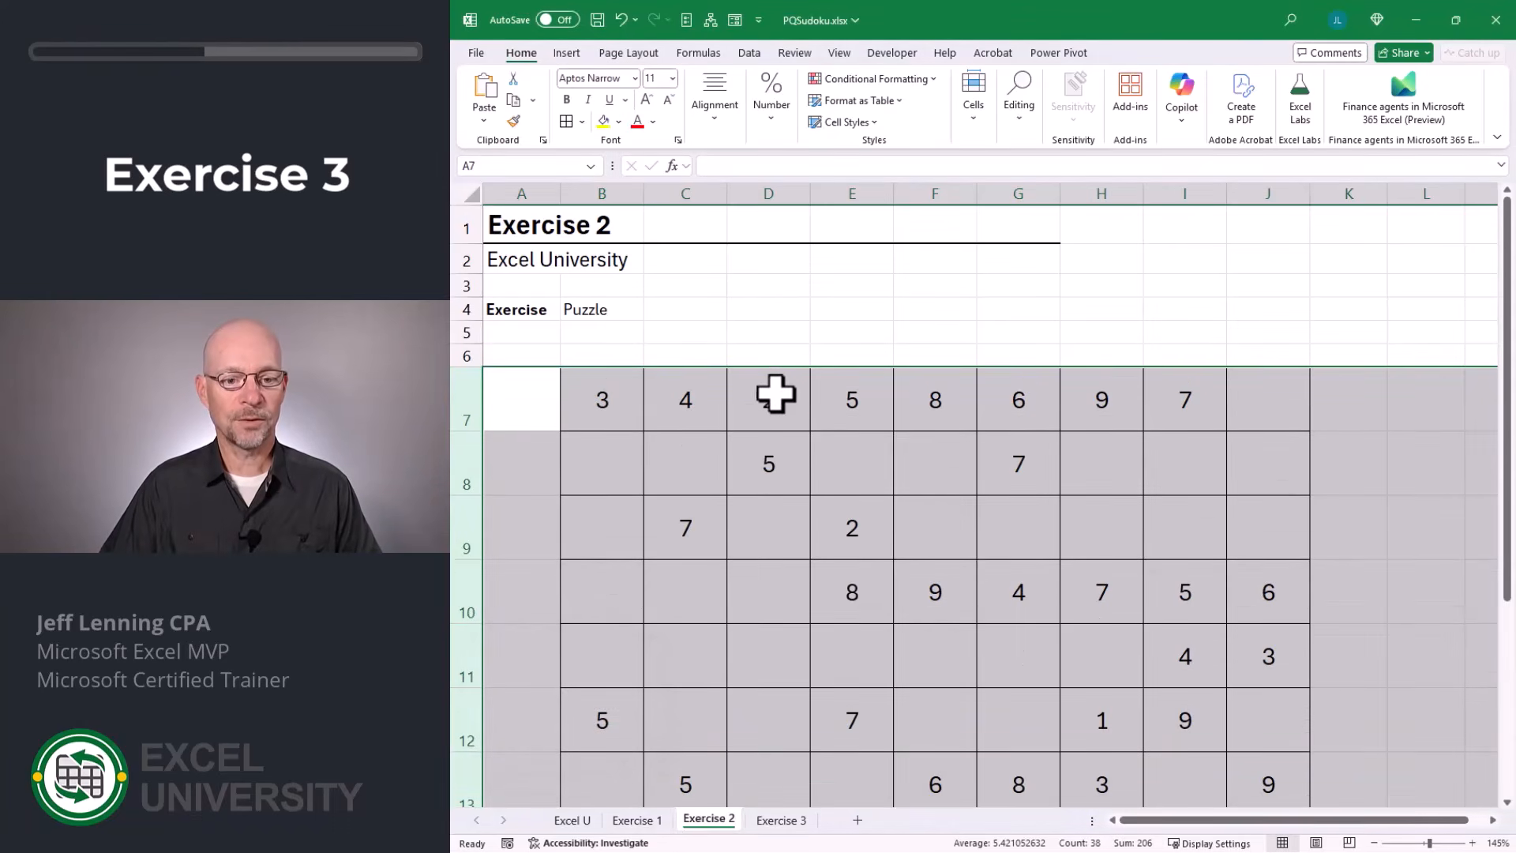
# Put thick outside borders around each of the three 3-by-3 blocks in rows 7 to 9 of the puzzle grid.
pyautogui.scroll(-2, 590, 259)
pyautogui.click(591, 259)
pyautogui.moveTo(591, 259); pyautogui.dragTo(751, 382)
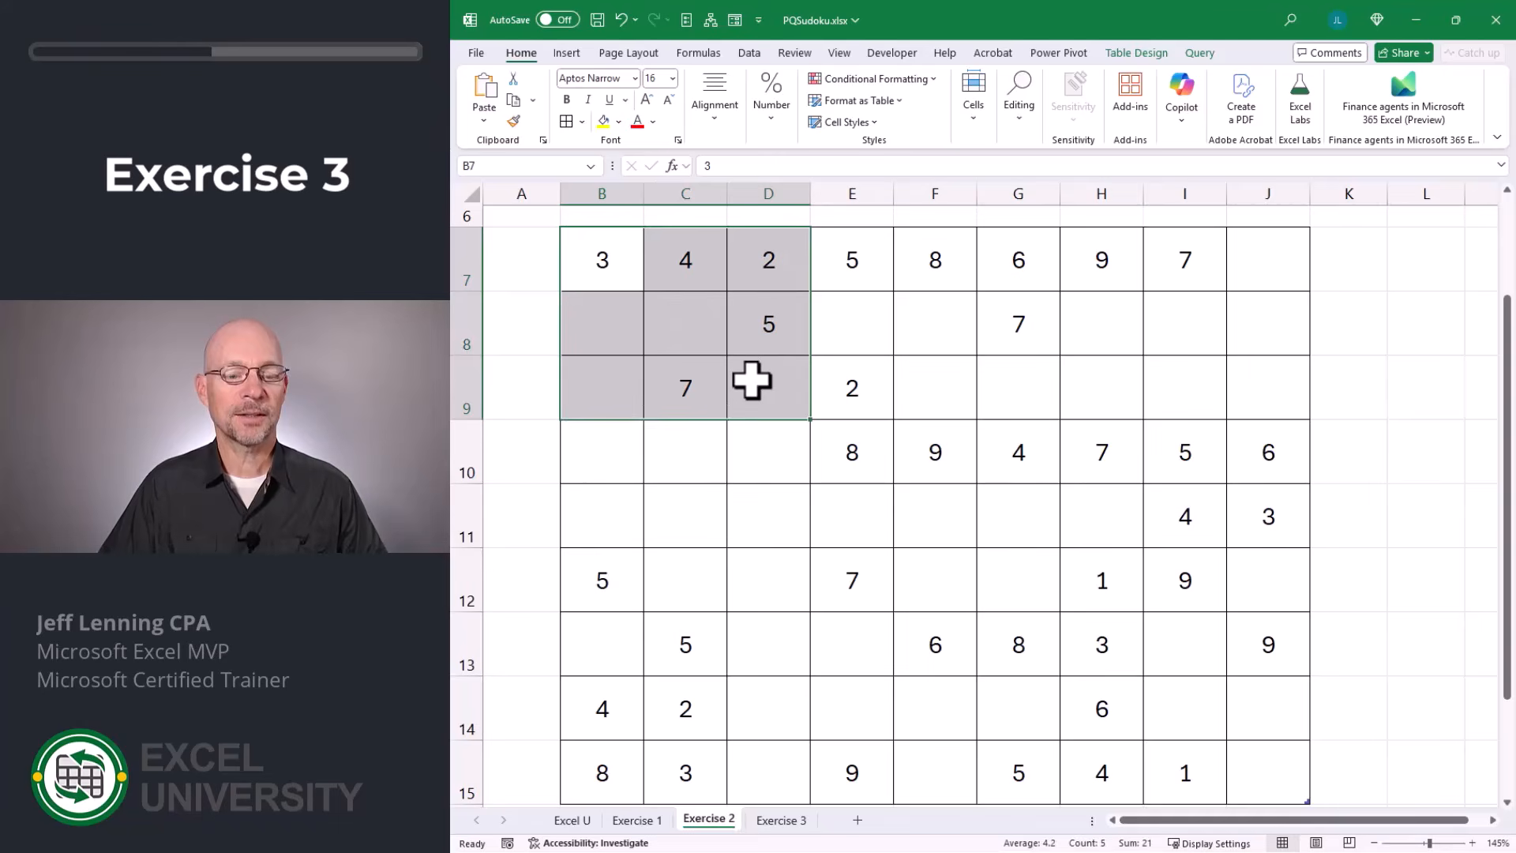
pyautogui.click(582, 121)
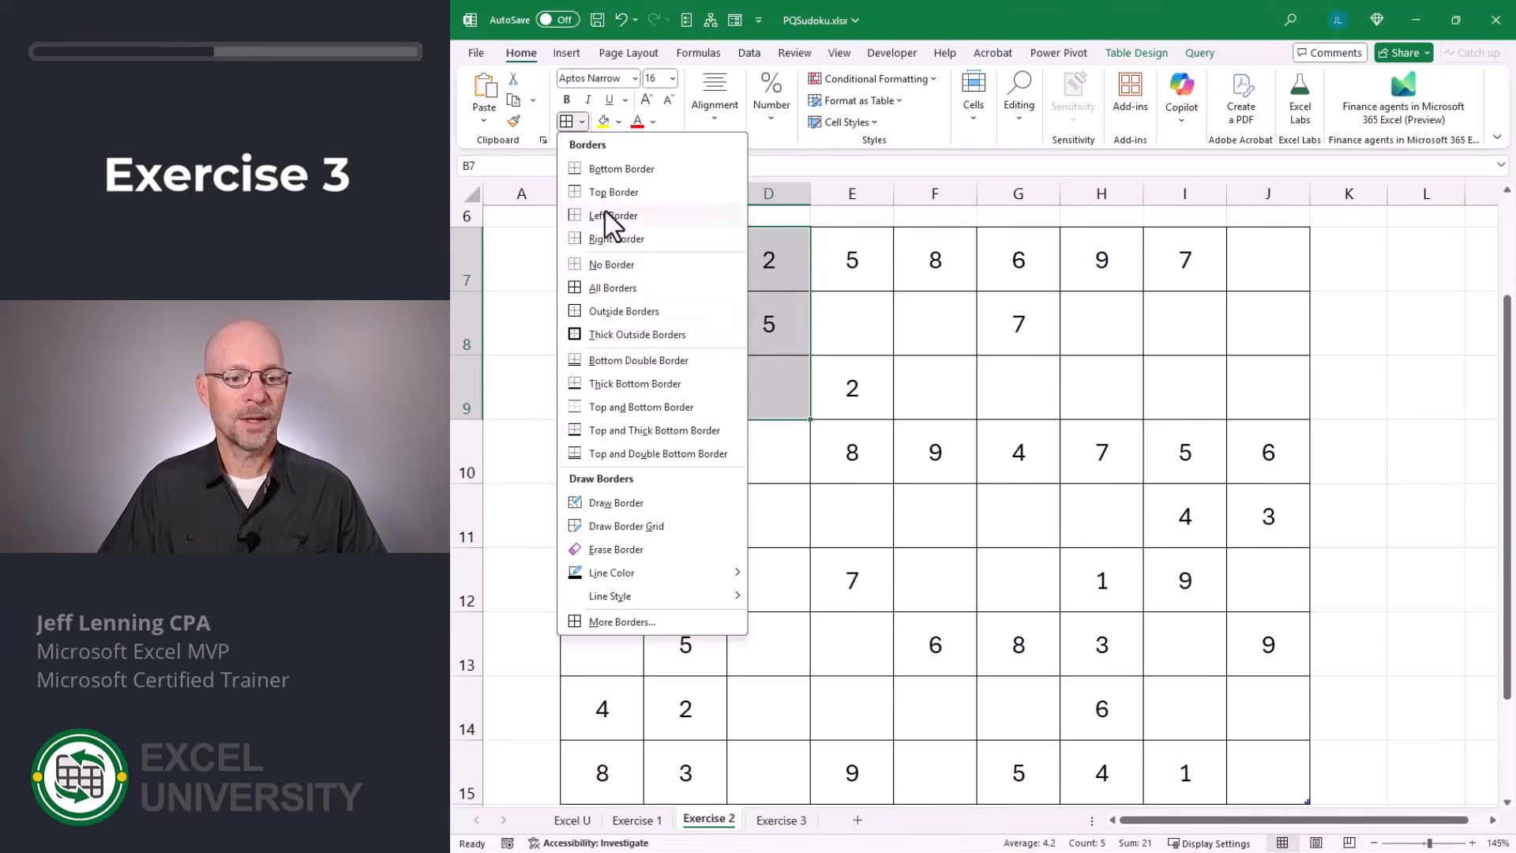
pyautogui.click(631, 335)
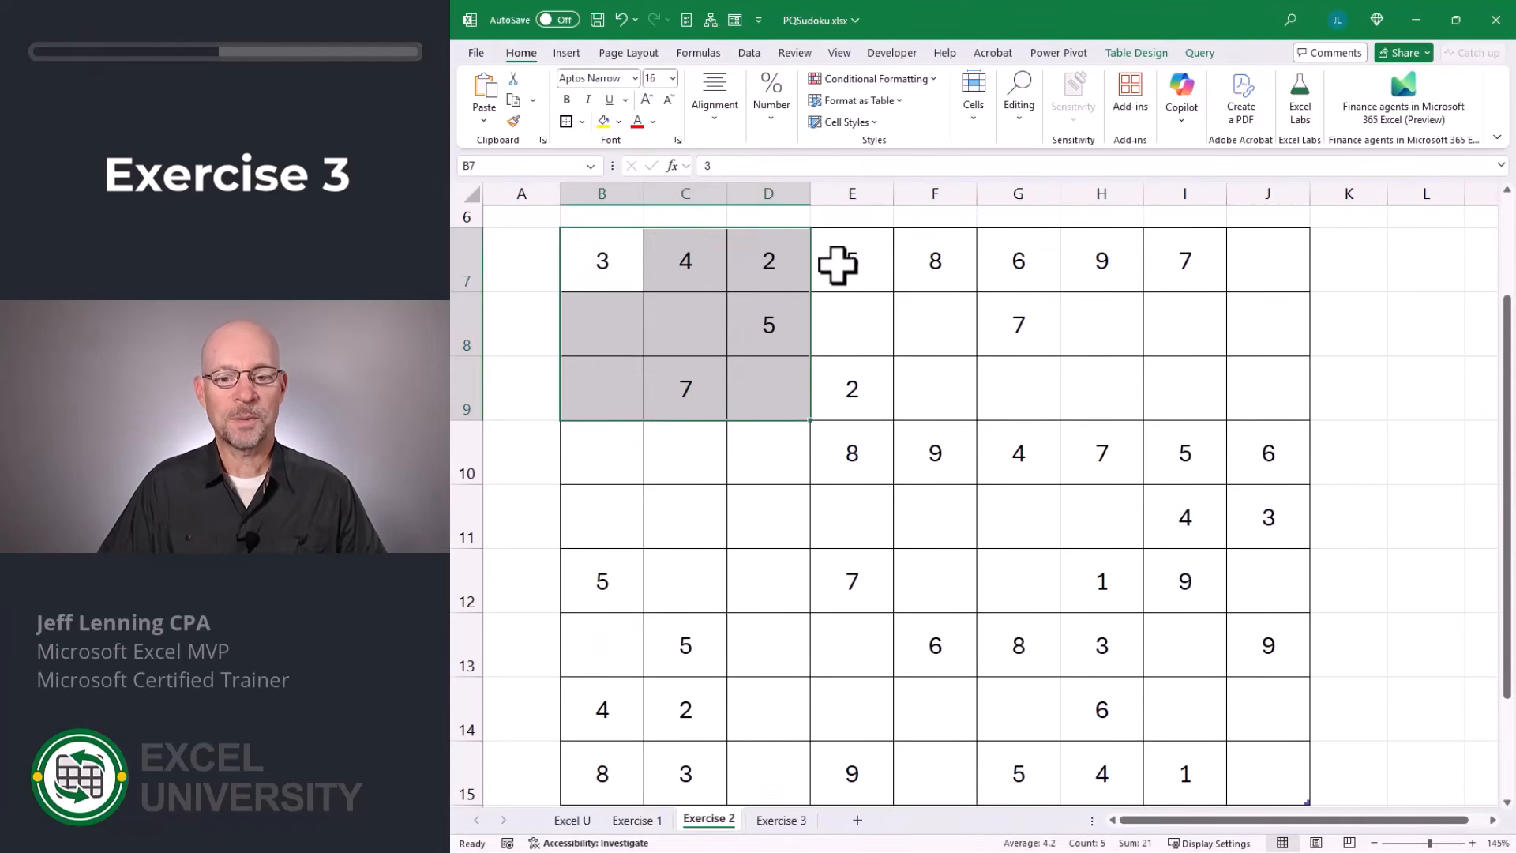
pyautogui.moveTo(838, 266); pyautogui.dragTo(1010, 383)
pyautogui.click(566, 122)
pyautogui.moveTo(1094, 265); pyautogui.dragTo(1259, 383)
pyautogui.click(566, 122)
# Put thick outside borders around each of the remaining 3-by-3 blocks in rows 10 to 15 of the puzzle grid.
pyautogui.moveTo(600, 456); pyautogui.dragTo(762, 576)
pyautogui.click(566, 122)
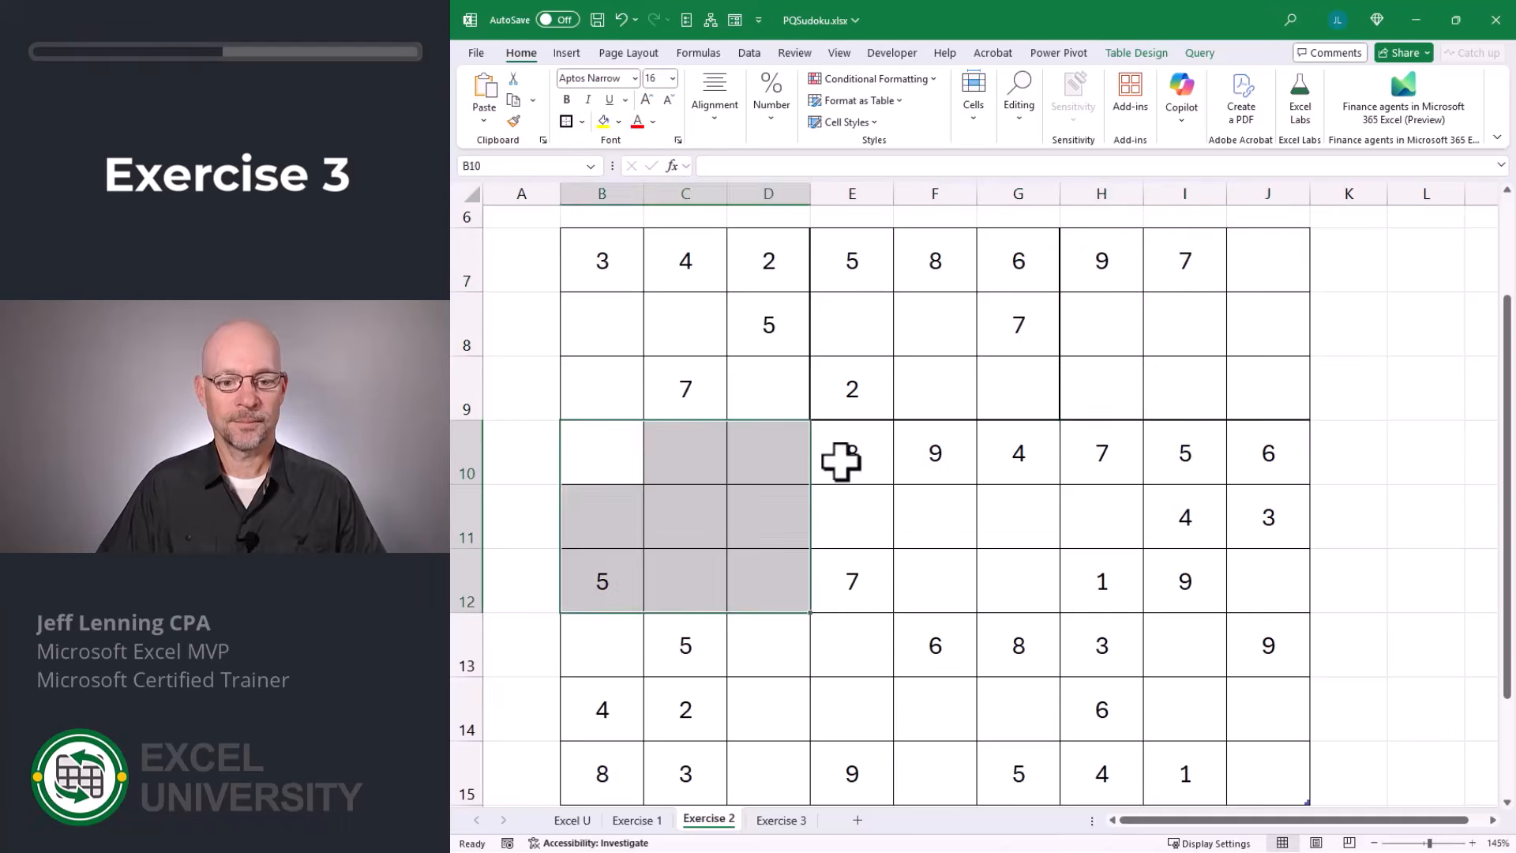
pyautogui.moveTo(840, 462); pyautogui.dragTo(1018, 581)
pyautogui.click(566, 122)
pyautogui.moveTo(1102, 456); pyautogui.dragTo(1268, 581)
pyautogui.click(566, 122)
pyautogui.moveTo(602, 645); pyautogui.dragTo(768, 774)
pyautogui.click(566, 122)
pyautogui.moveTo(852, 645); pyautogui.dragTo(1019, 774)
pyautogui.click(566, 121)
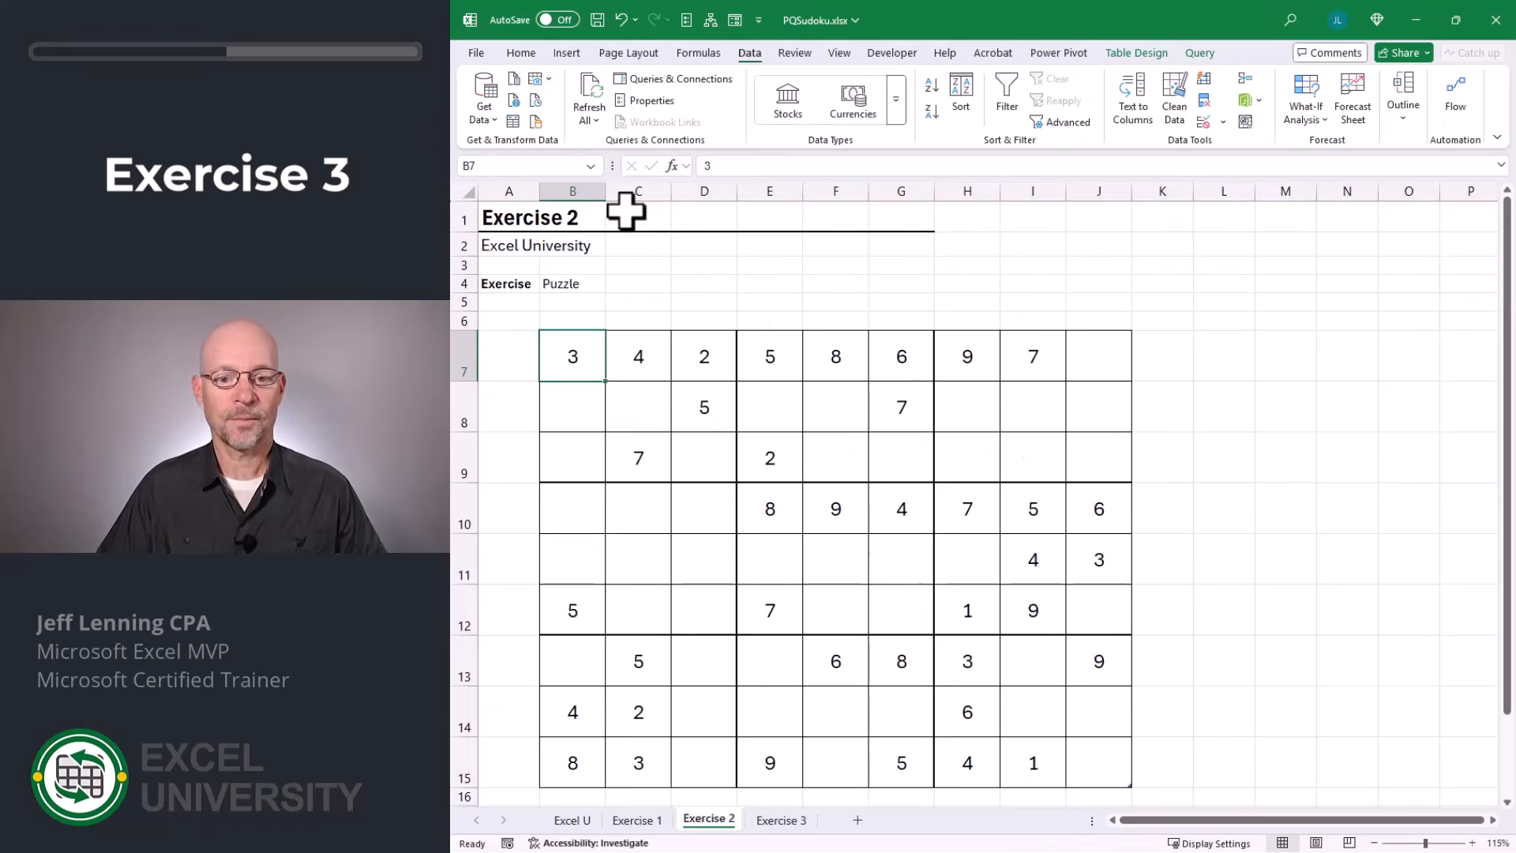
# Turn off automatic column width adjustment in the puzzle table's external data properties and refresh all queries.
pyautogui.click(585, 84)
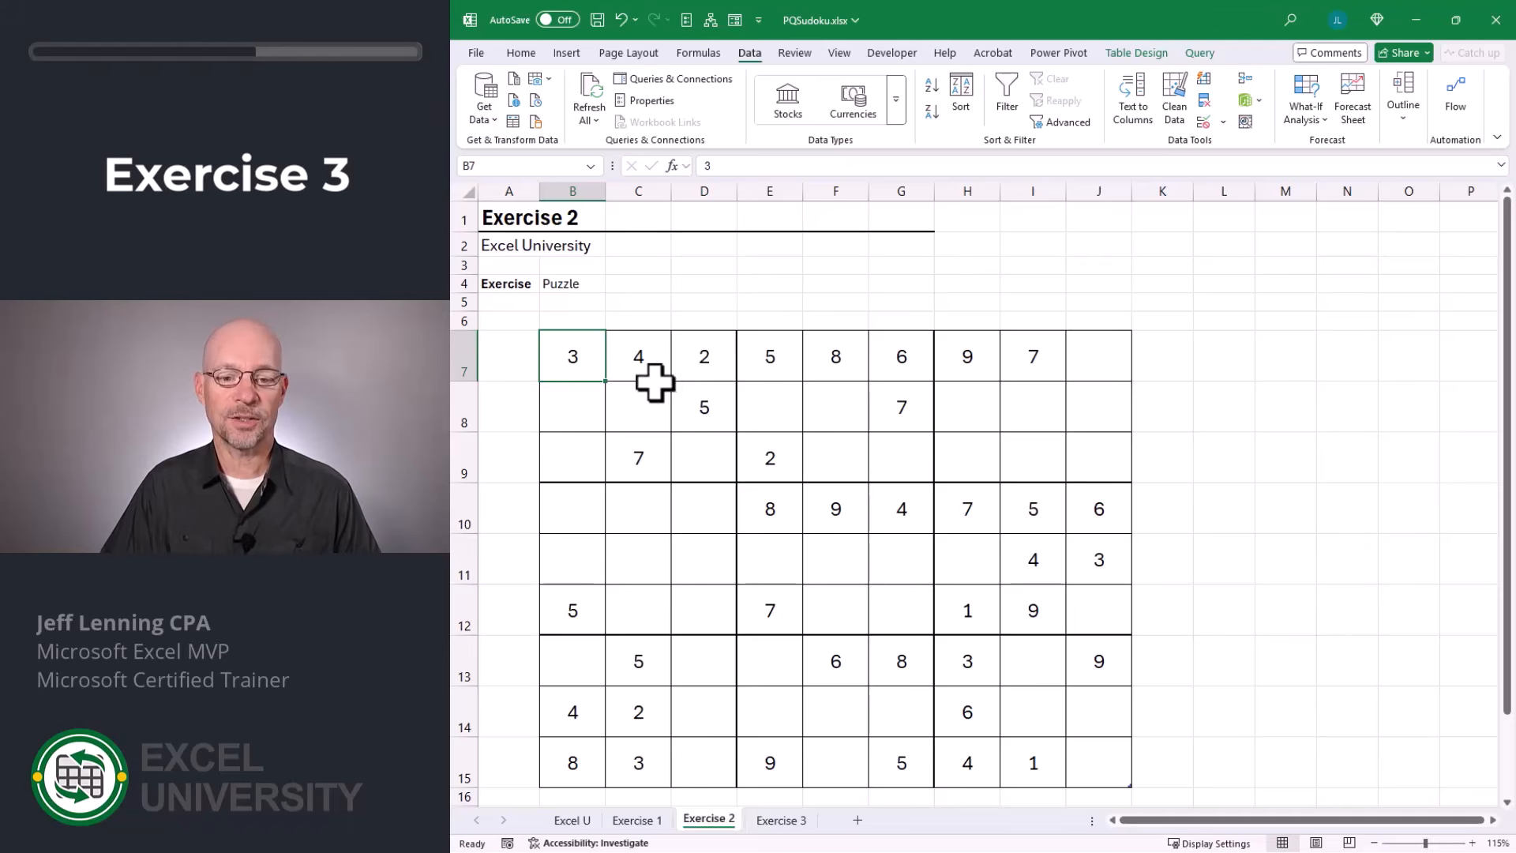
pyautogui.click(1137, 55)
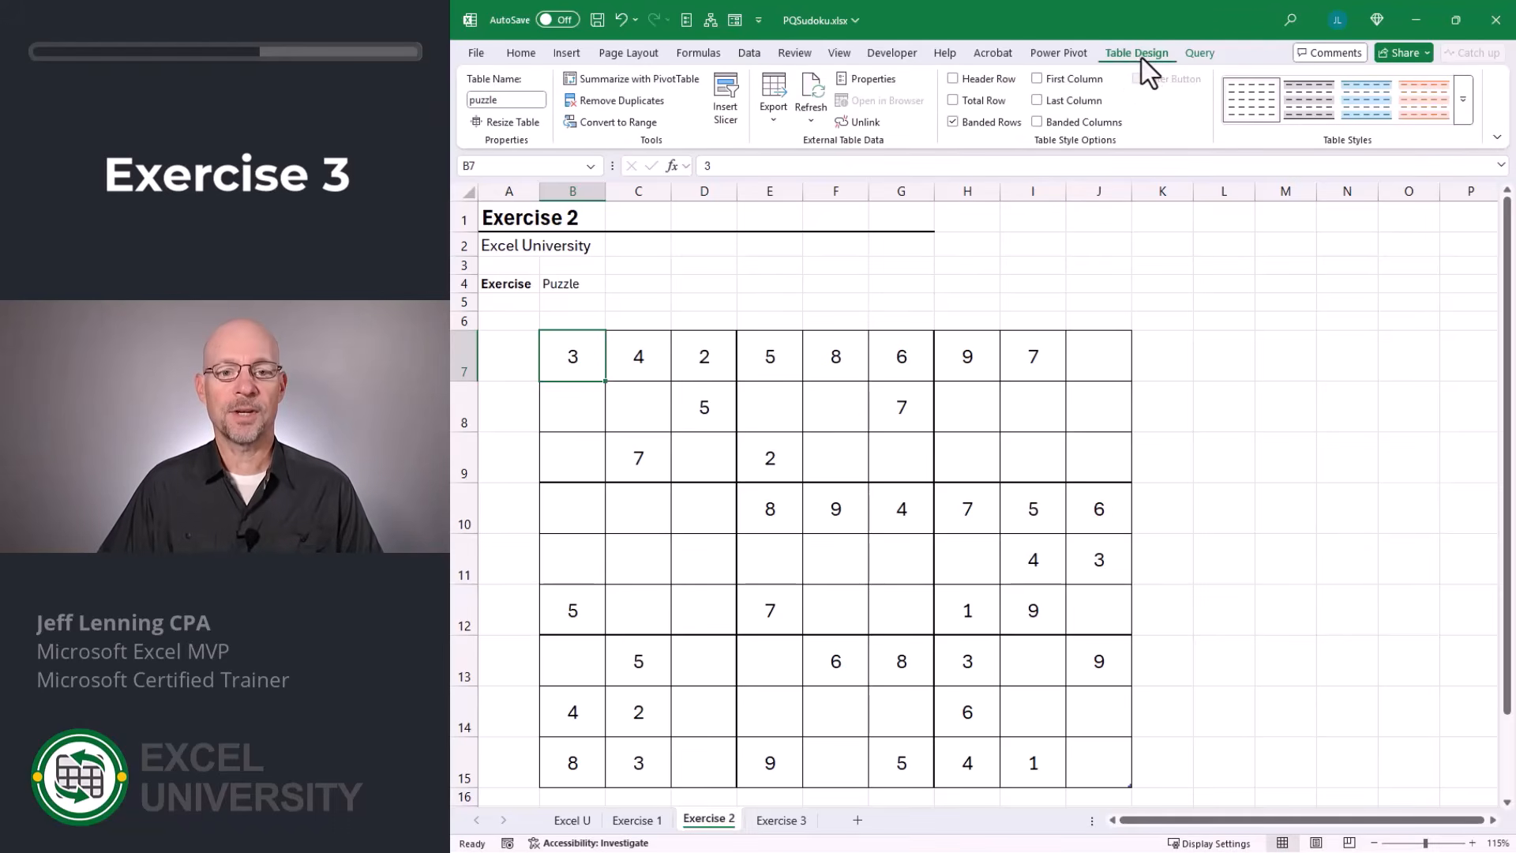
pyautogui.click(869, 79)
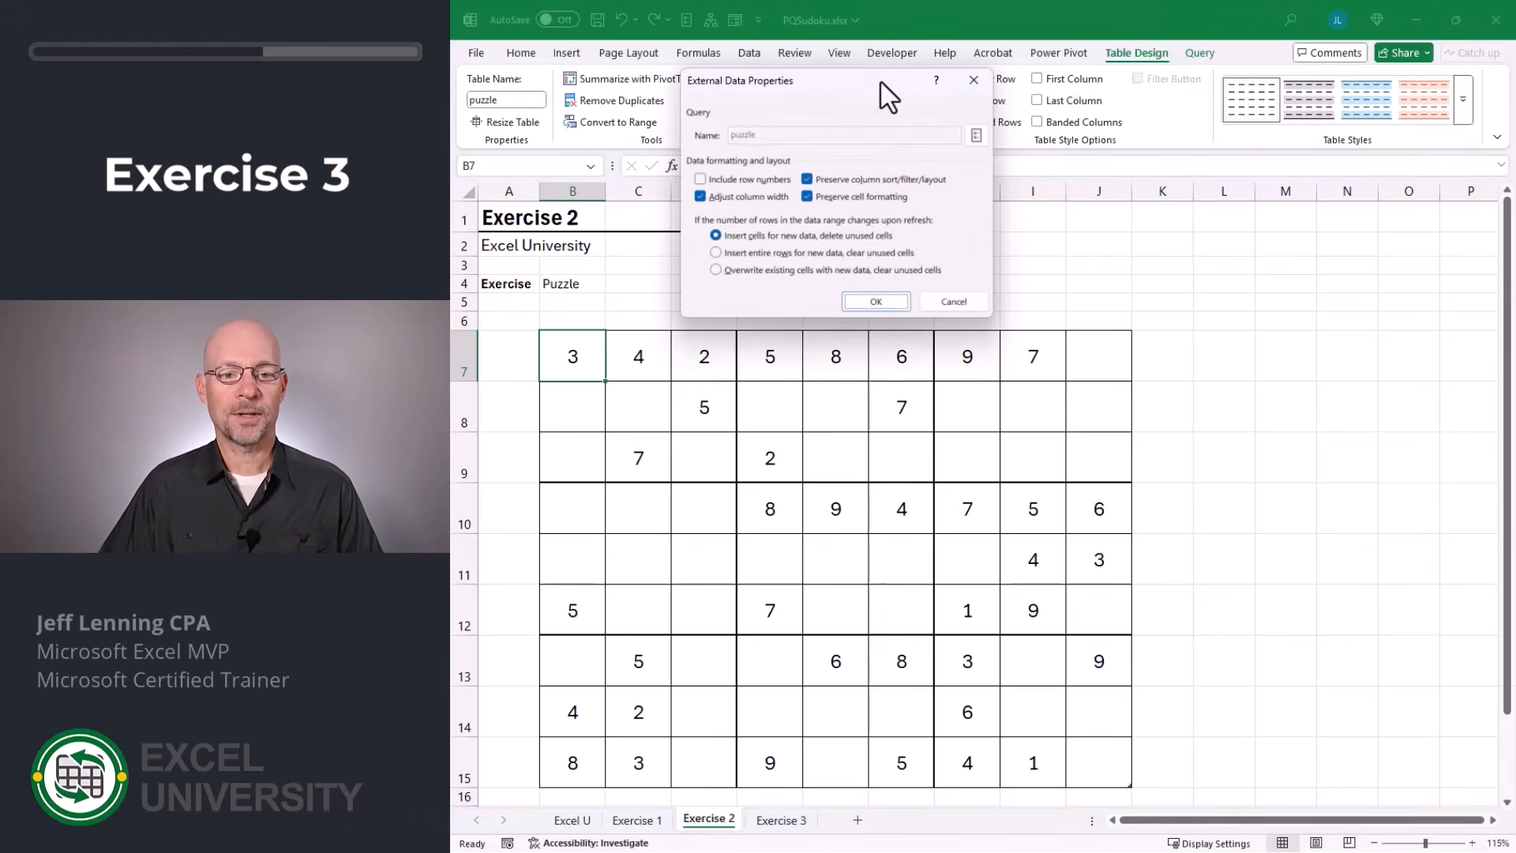
pyautogui.click(760, 199)
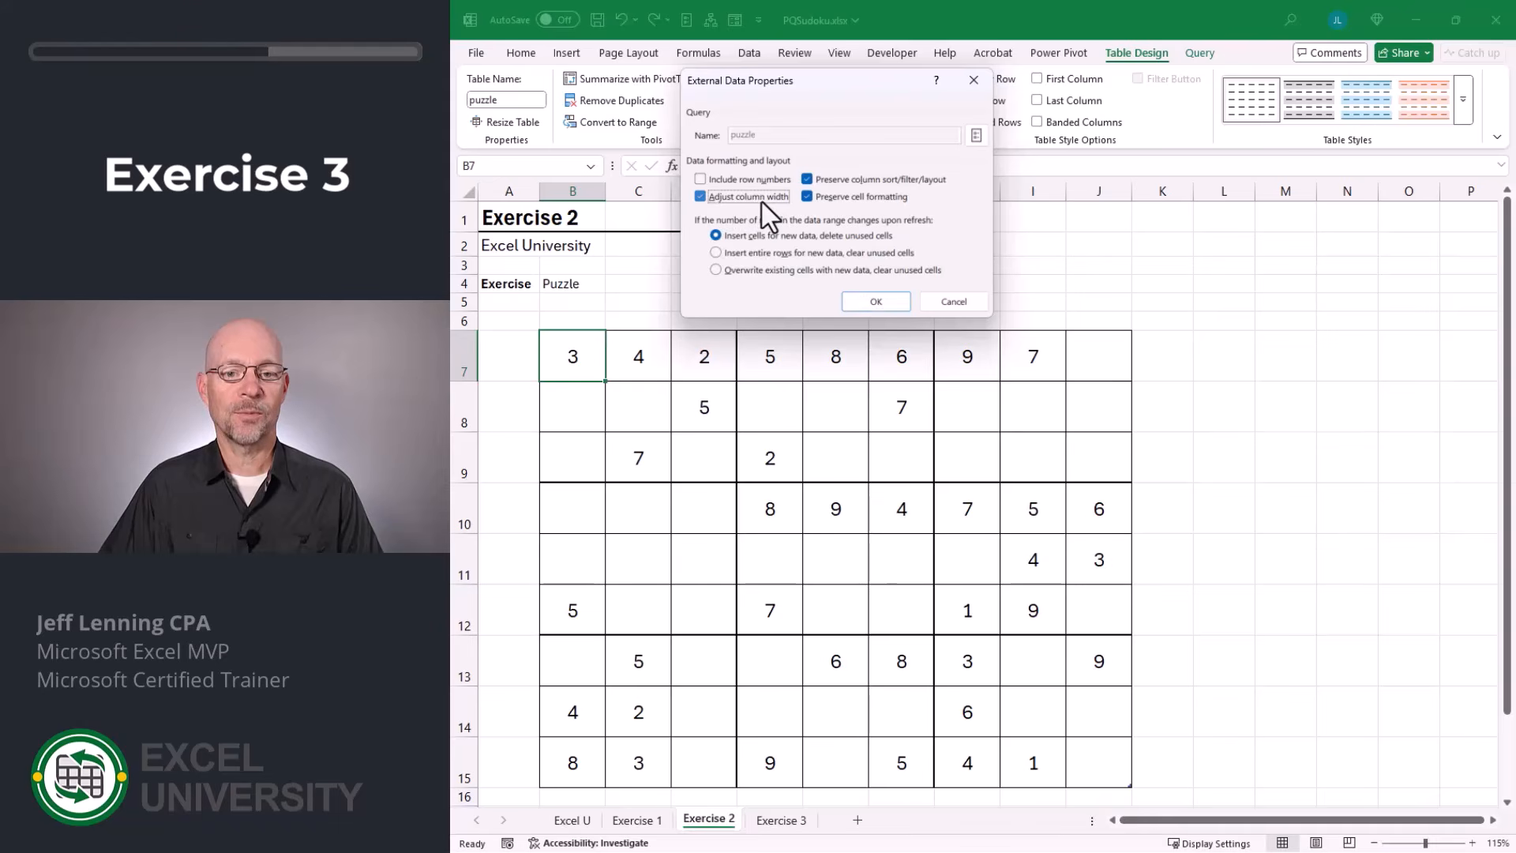
pyautogui.click(876, 301)
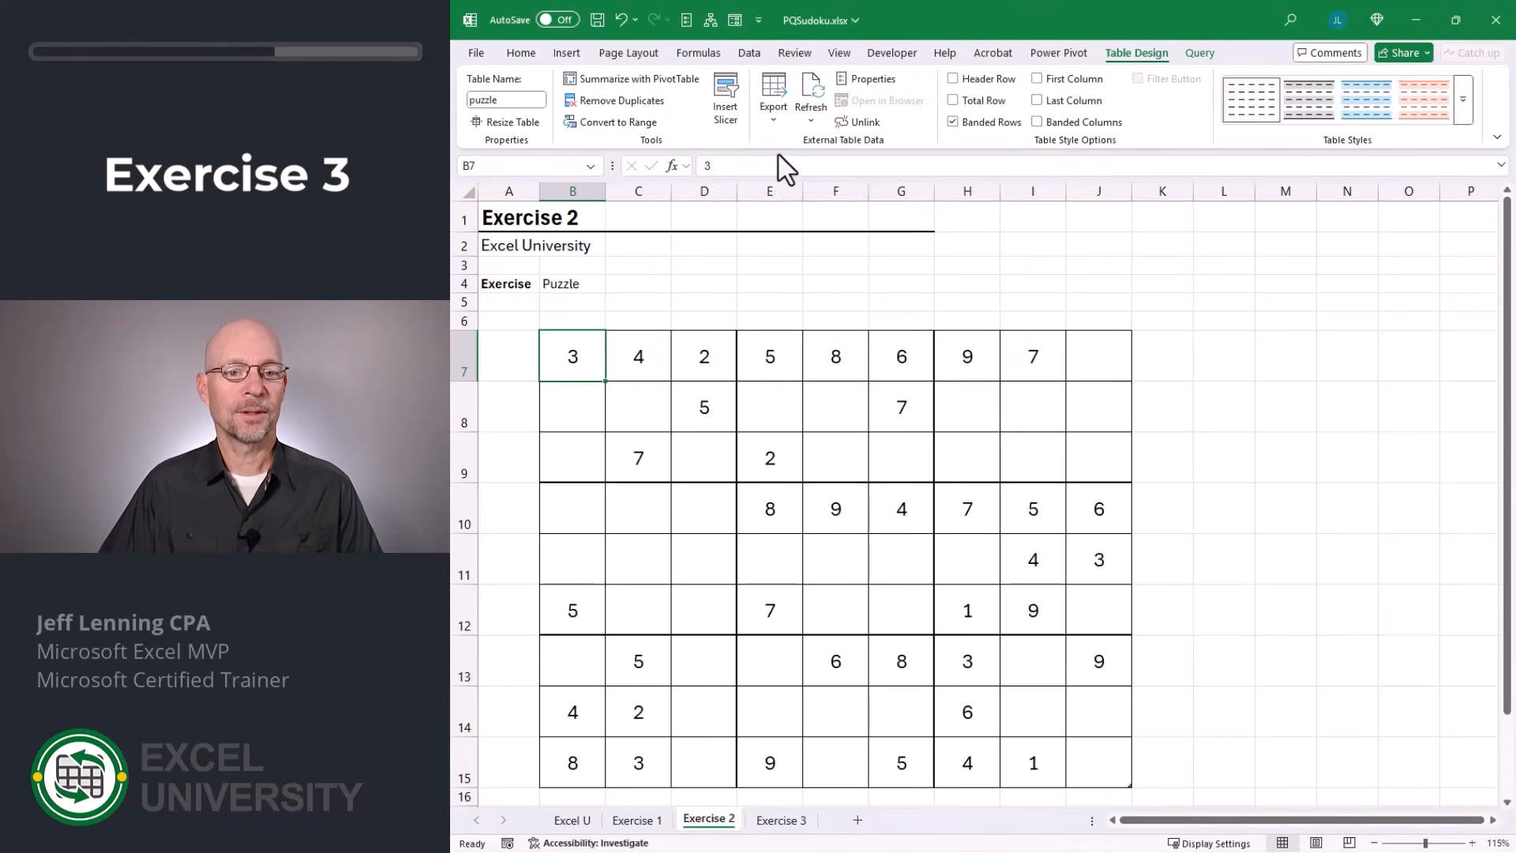
pyautogui.click(747, 53)
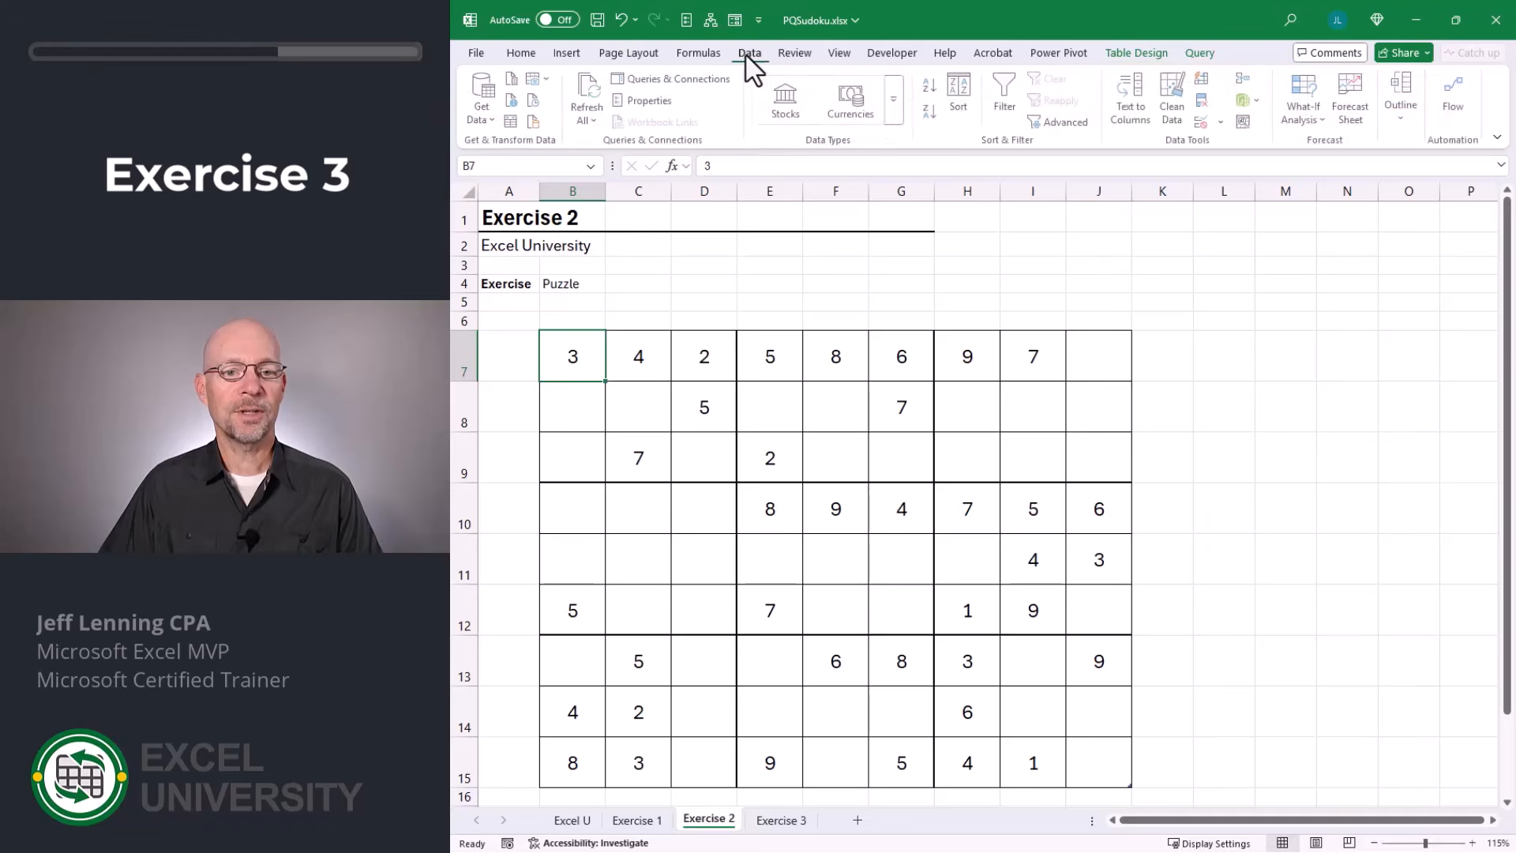
pyautogui.click(584, 87)
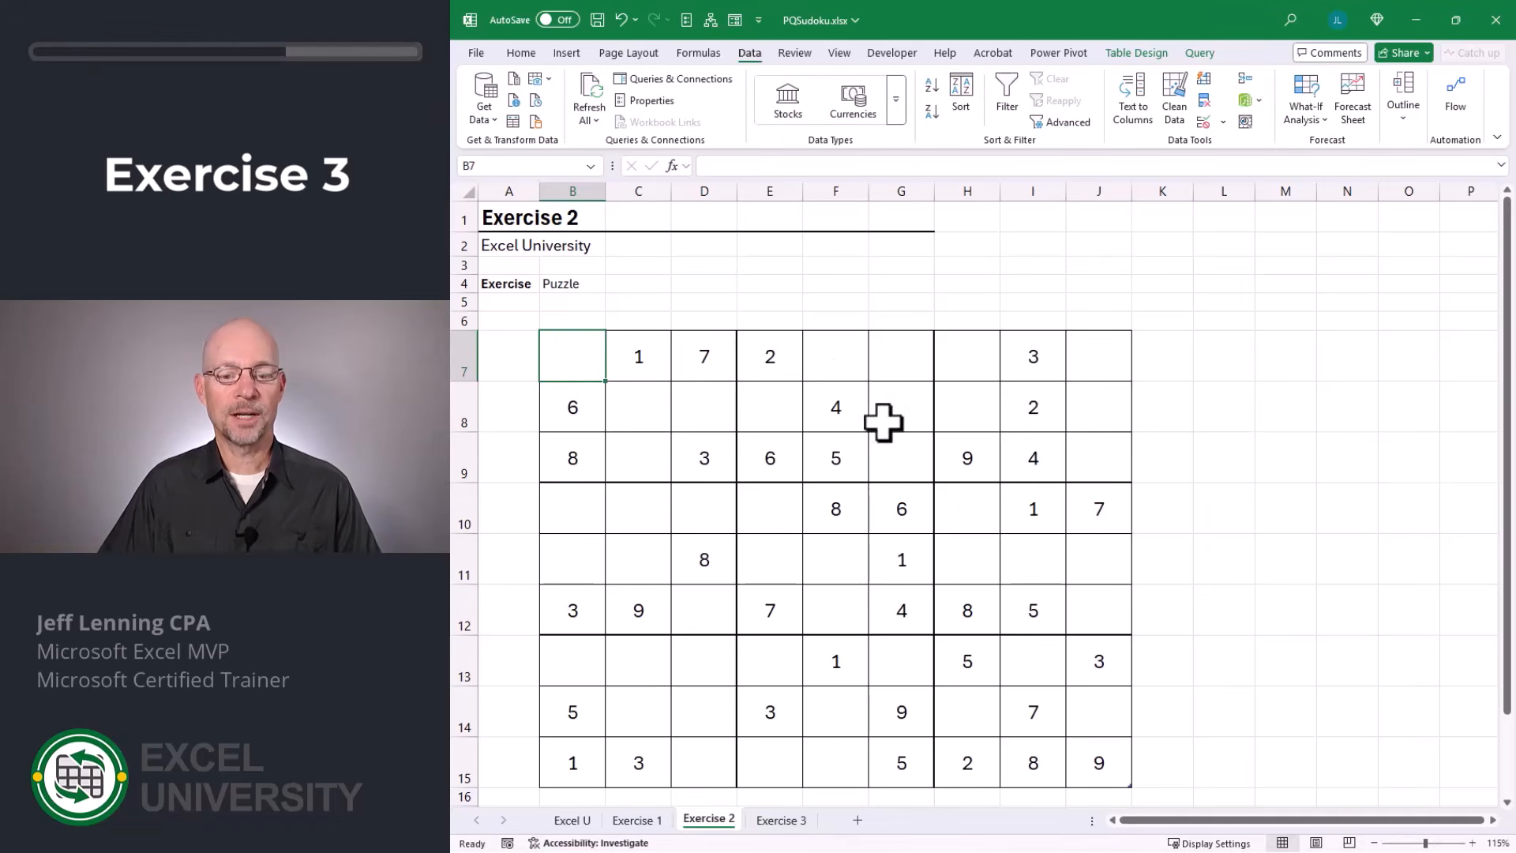
# On the Exercise 3 sheet, hide the solution table's header row and remove its table style by choosing None.
pyautogui.click(783, 822)
pyautogui.click(1137, 52)
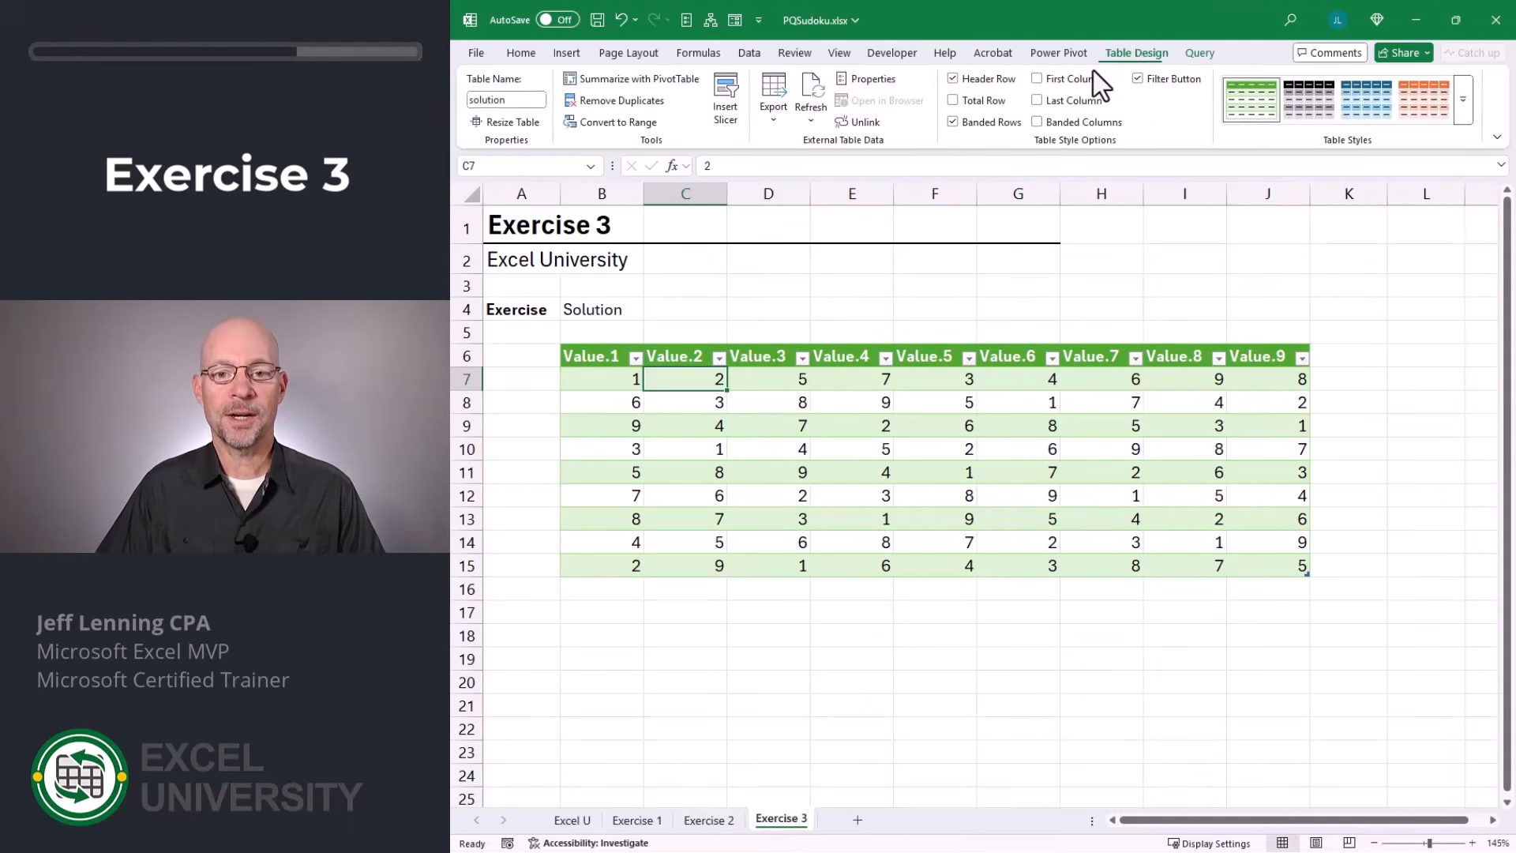
pyautogui.click(954, 79)
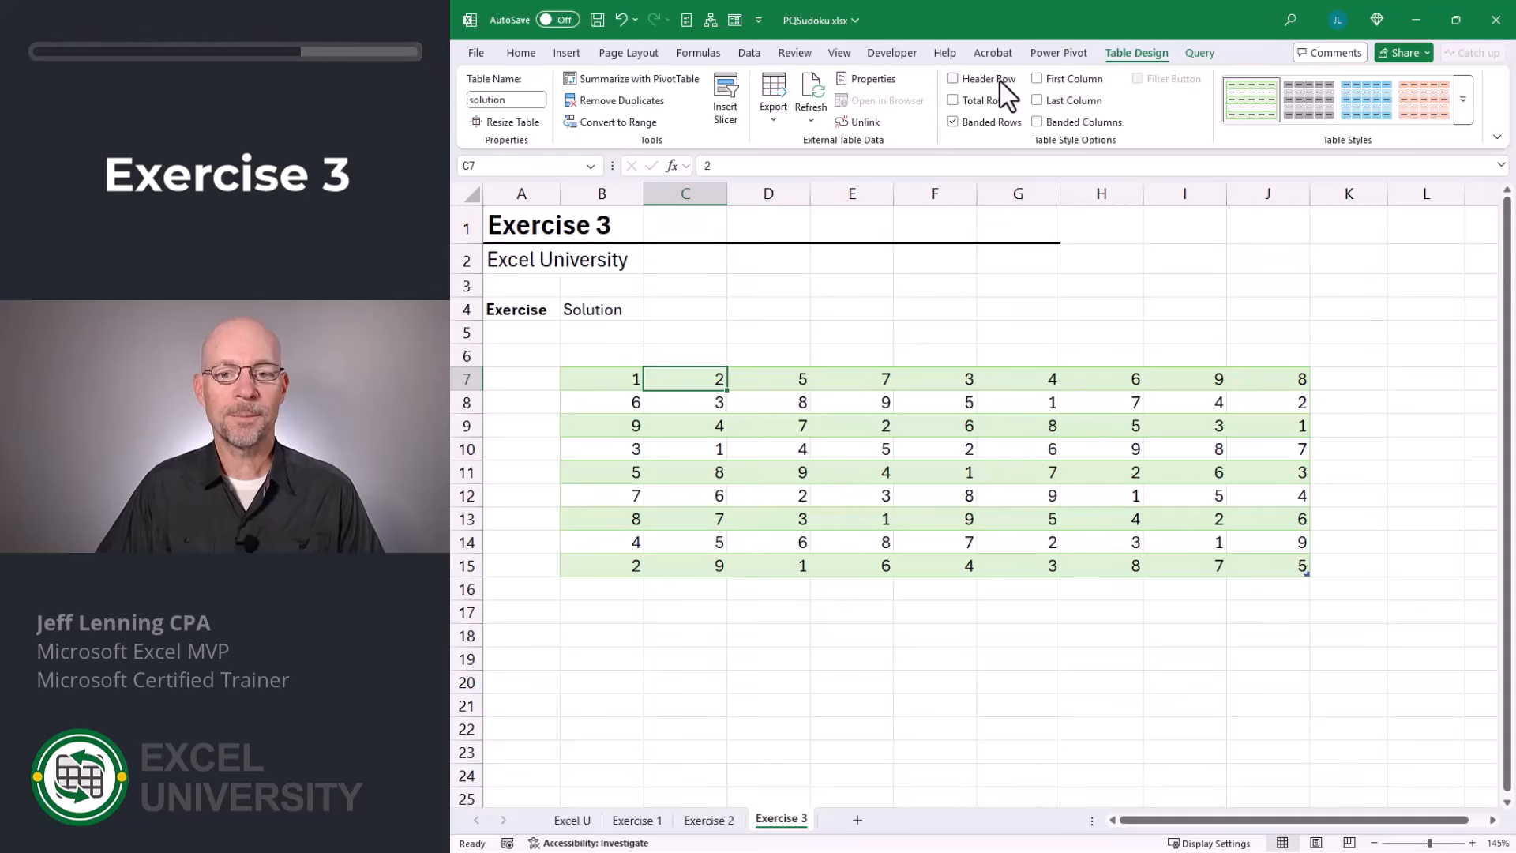
pyautogui.click(1461, 110)
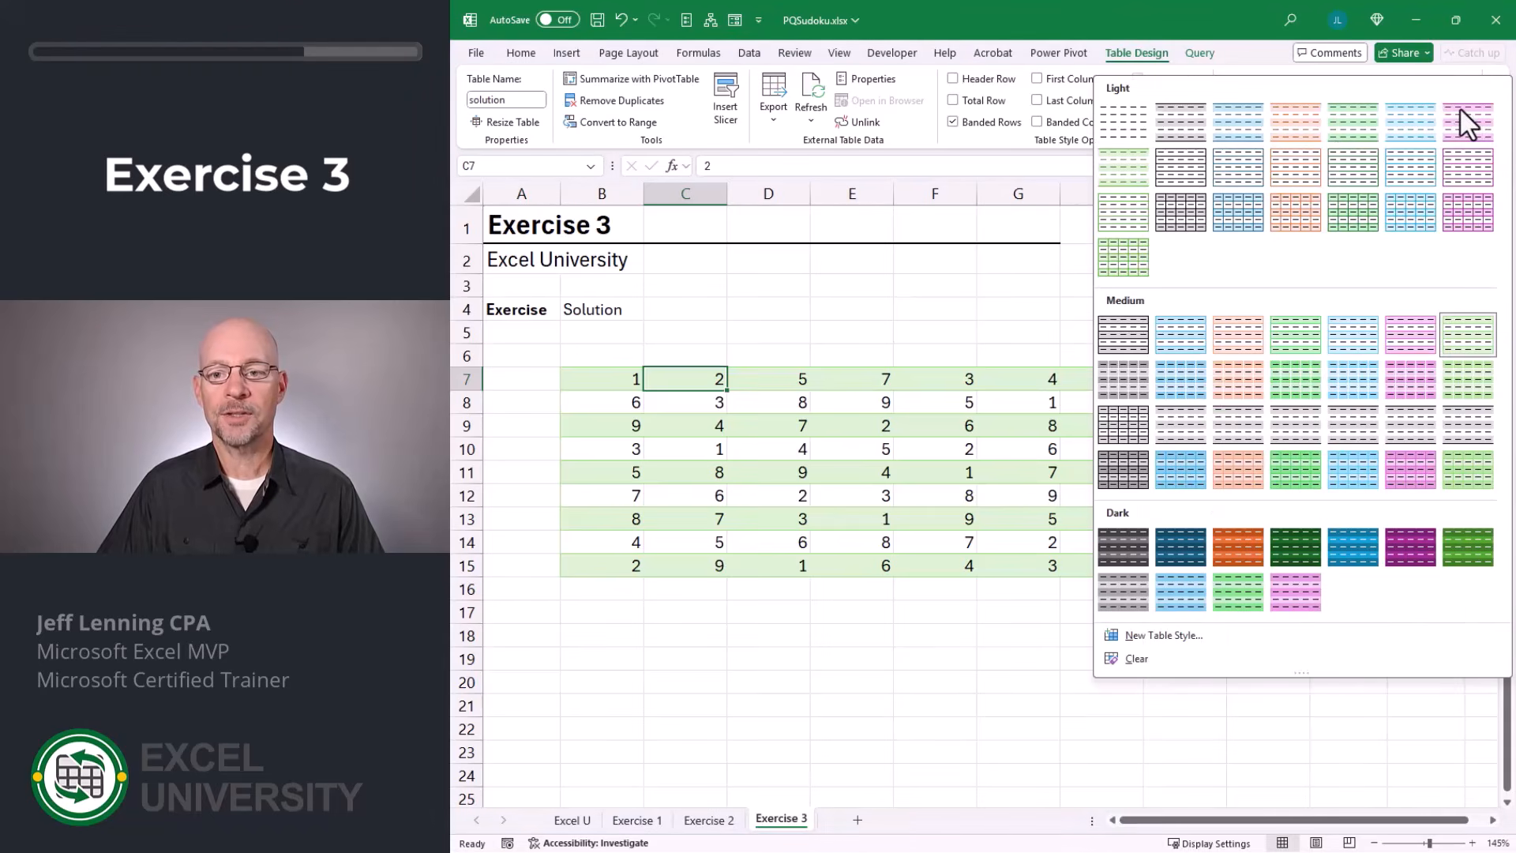
pyautogui.click(1143, 126)
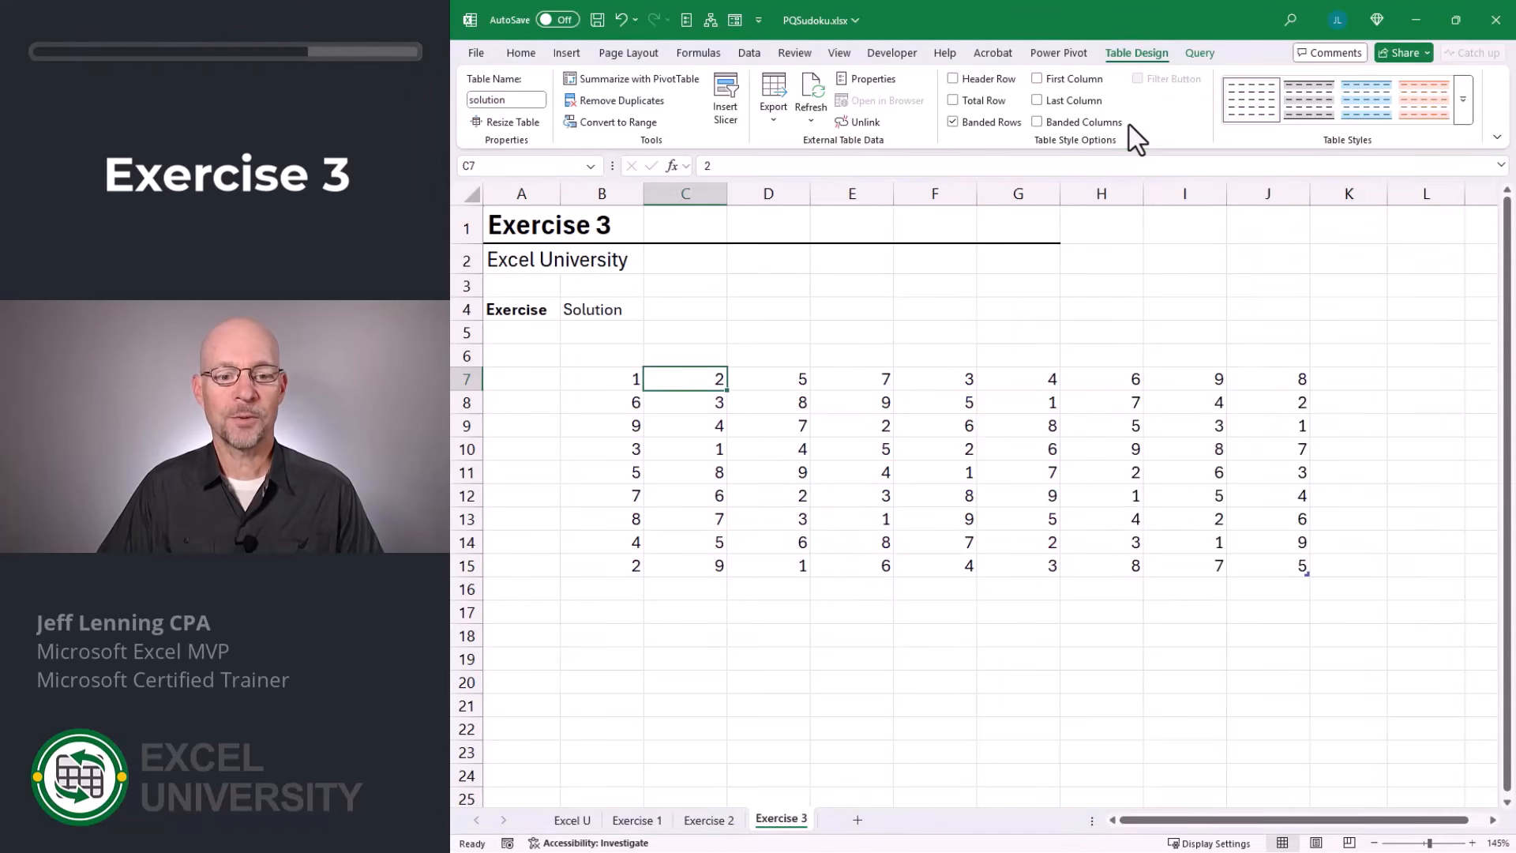
# Turn off automatic column width adjustment in the solution table's external data properties.
pyautogui.click(875, 82)
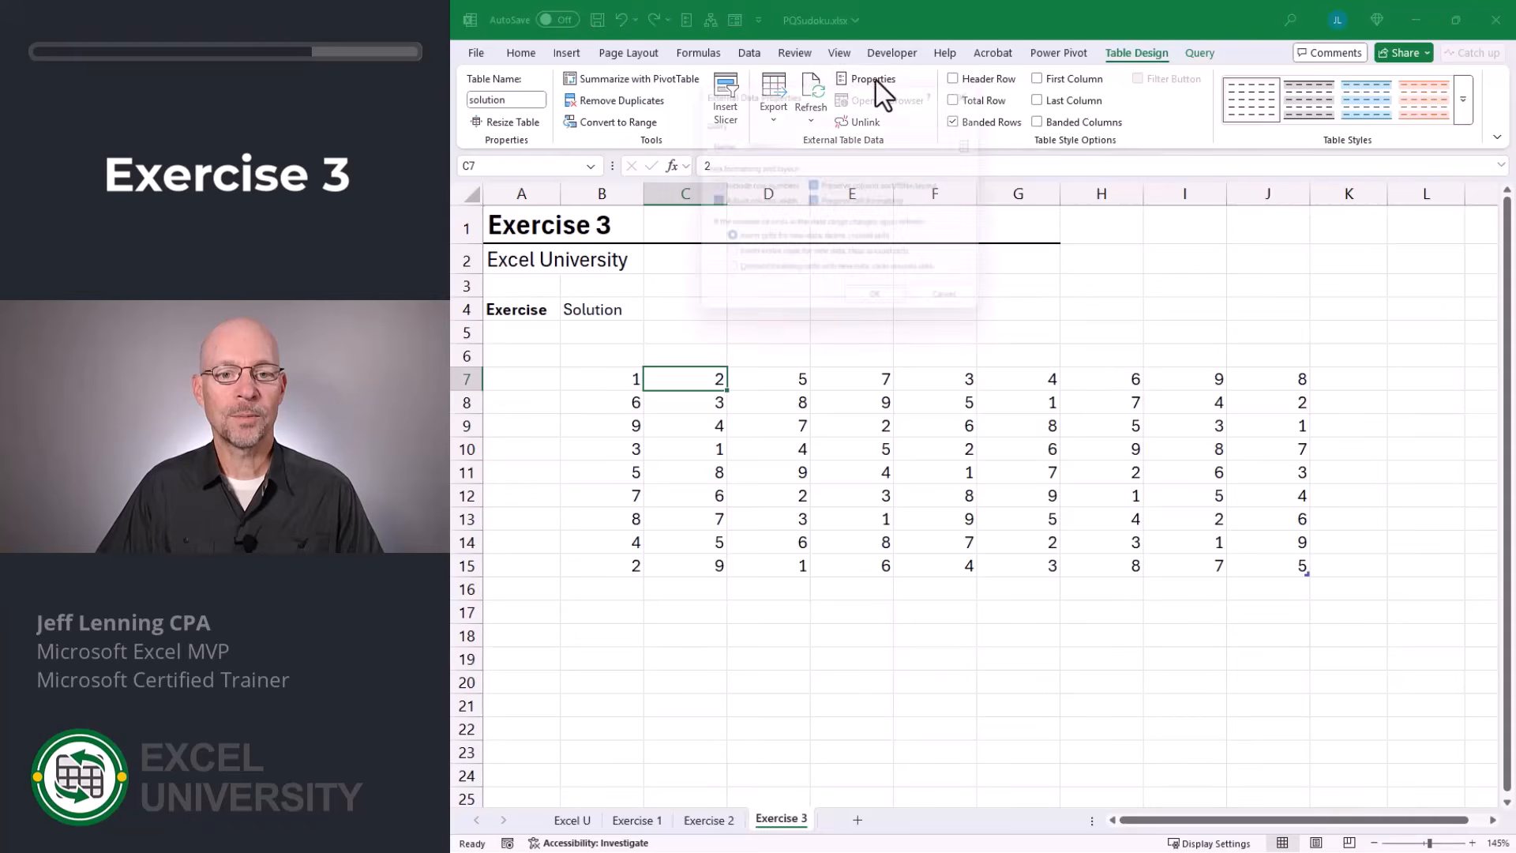
pyautogui.click(762, 197)
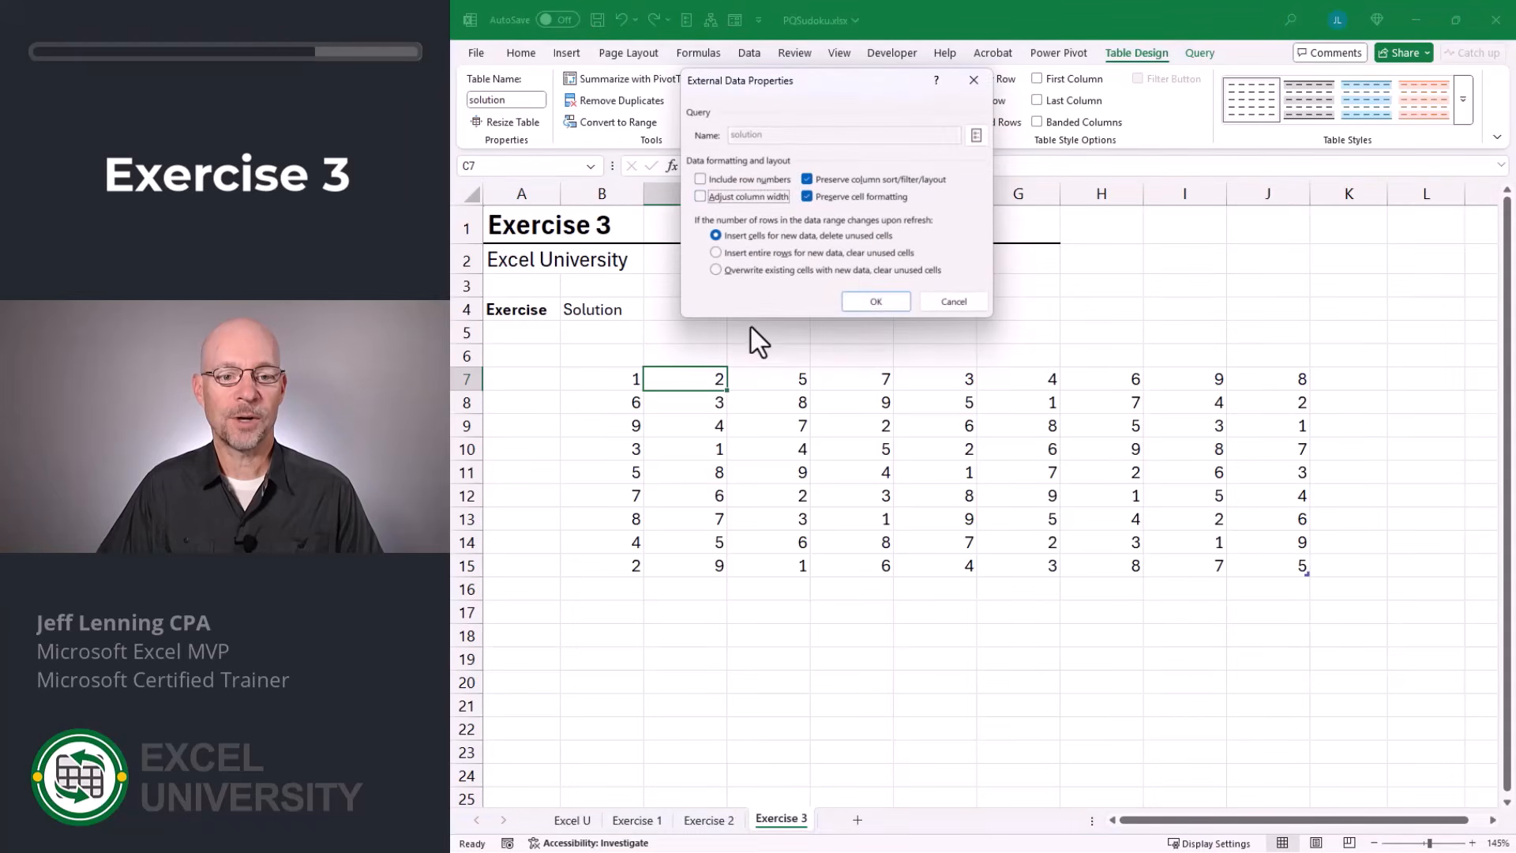
pyautogui.click(881, 299)
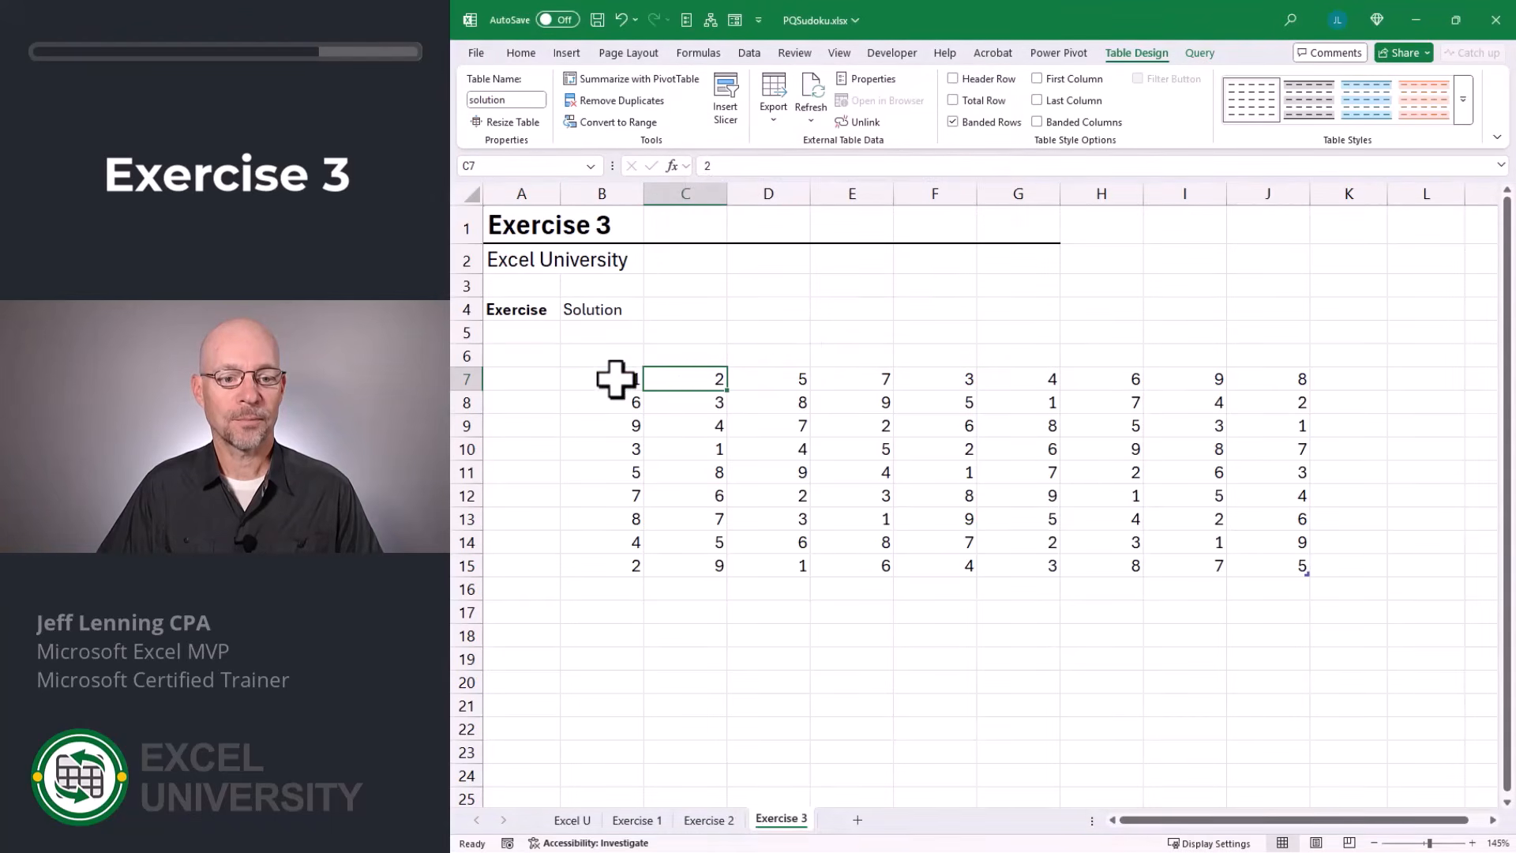
# Center the contents of all the solution table's cells both vertically and horizontally.
pyautogui.moveTo(612, 379); pyautogui.dragTo(1286, 568)
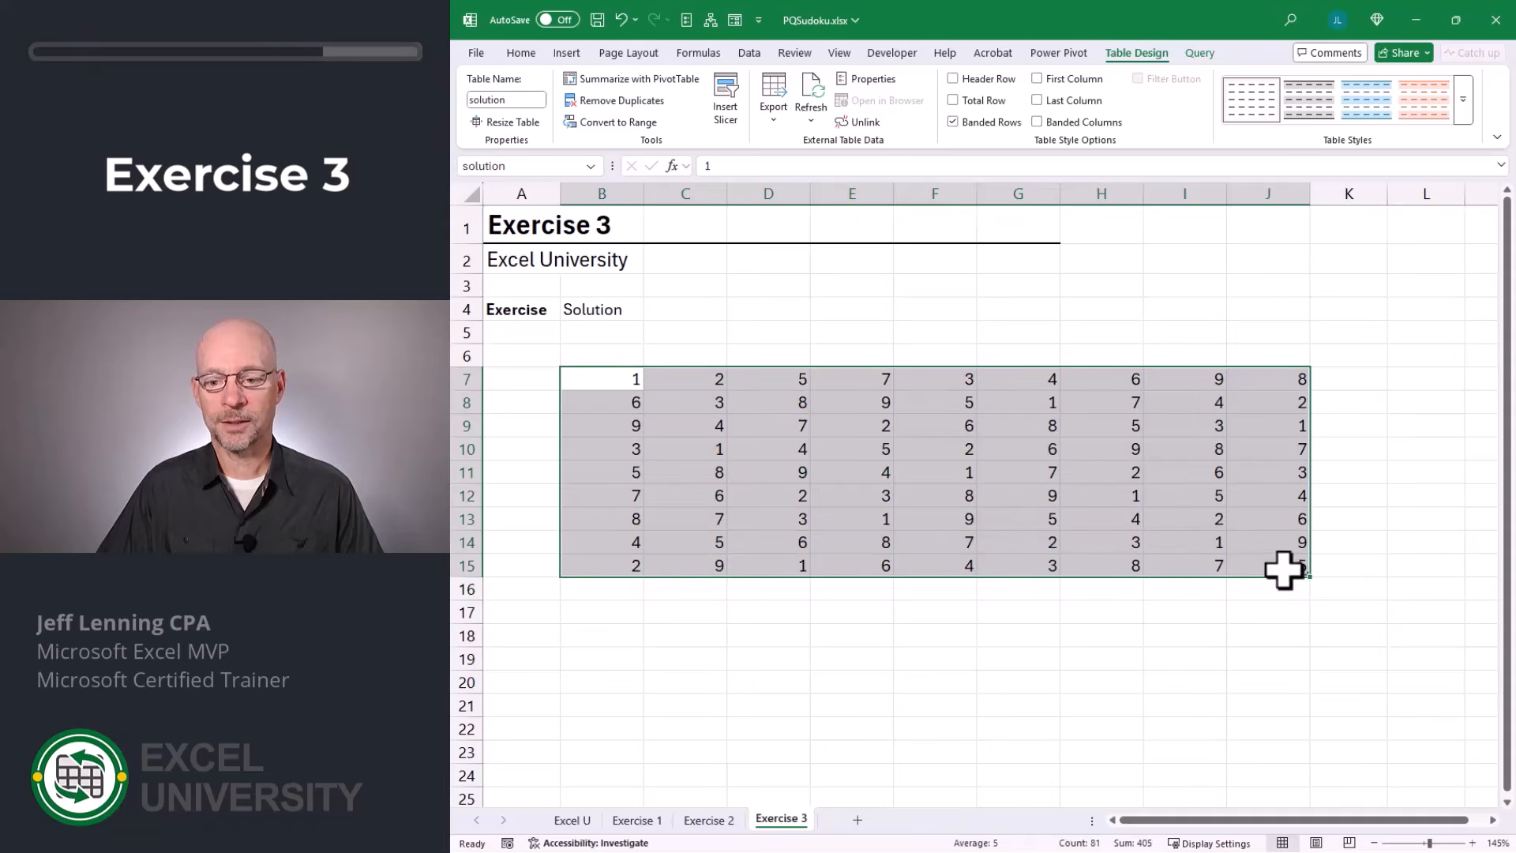
pyautogui.click(521, 56)
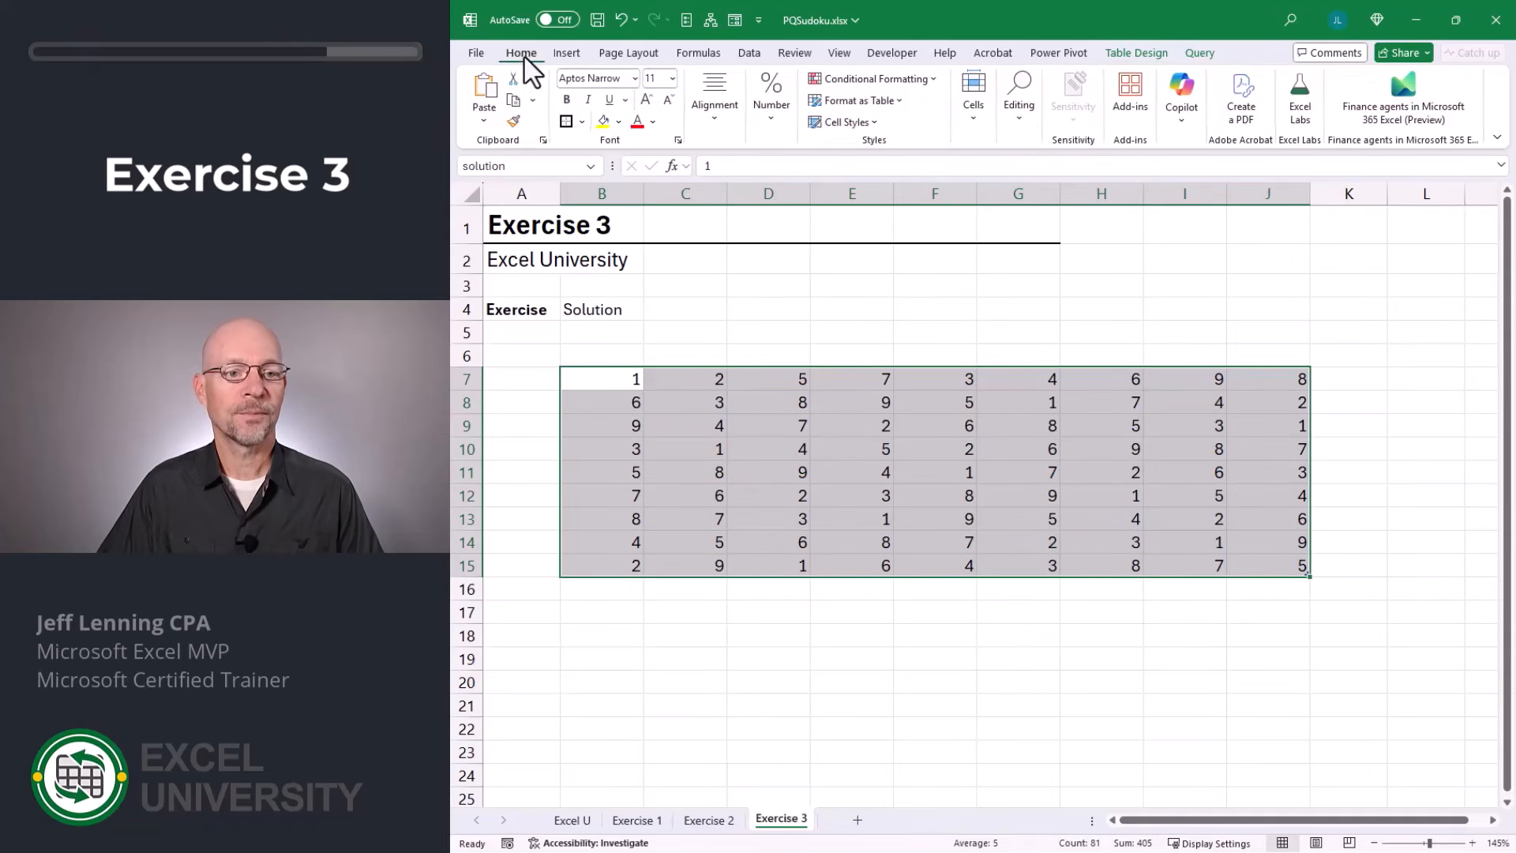
pyautogui.click(706, 82)
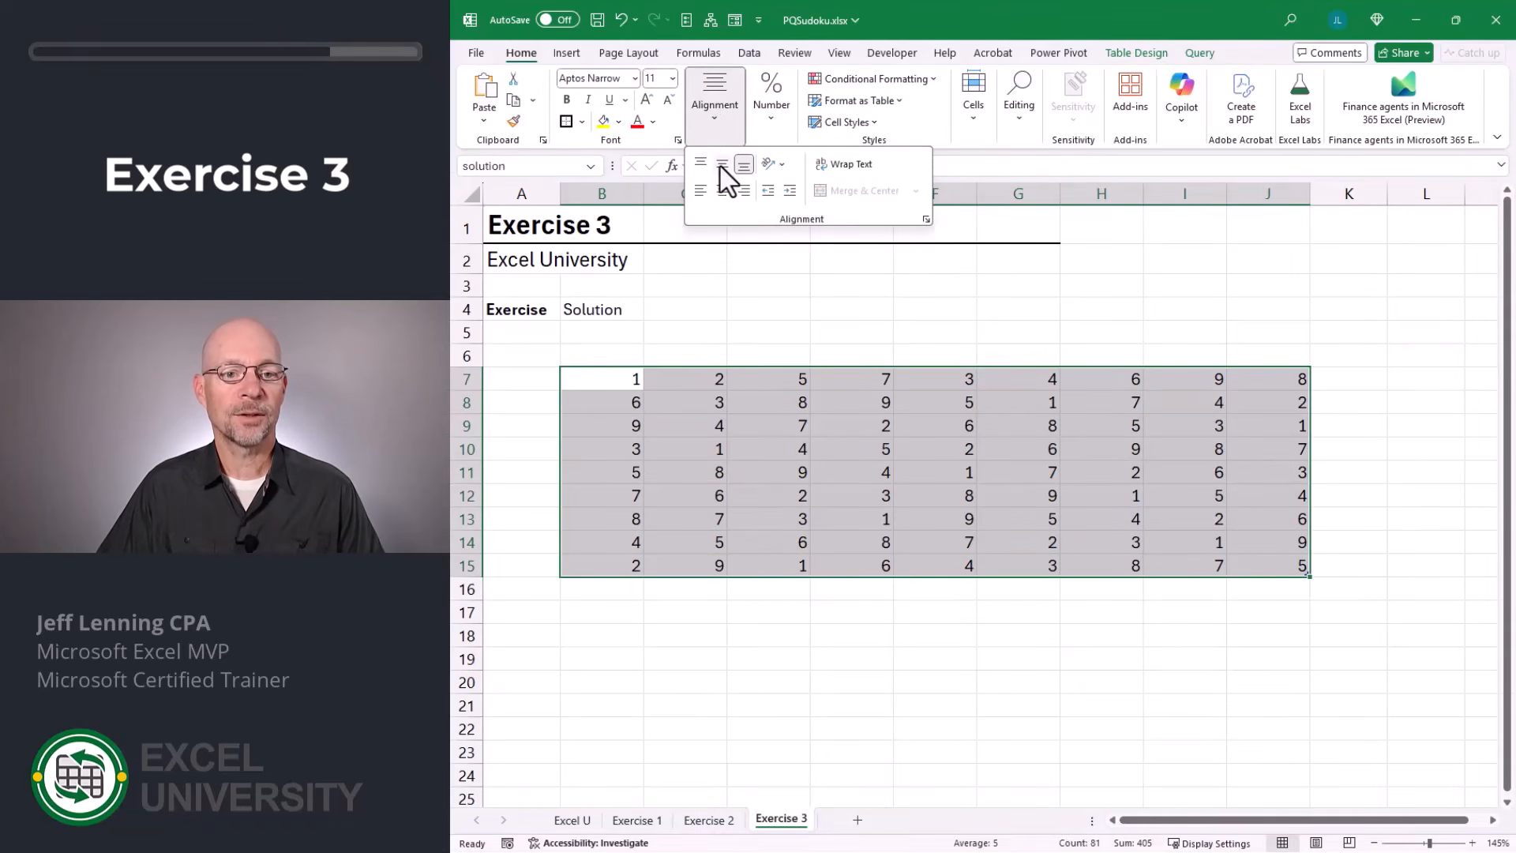
pyautogui.click(722, 192)
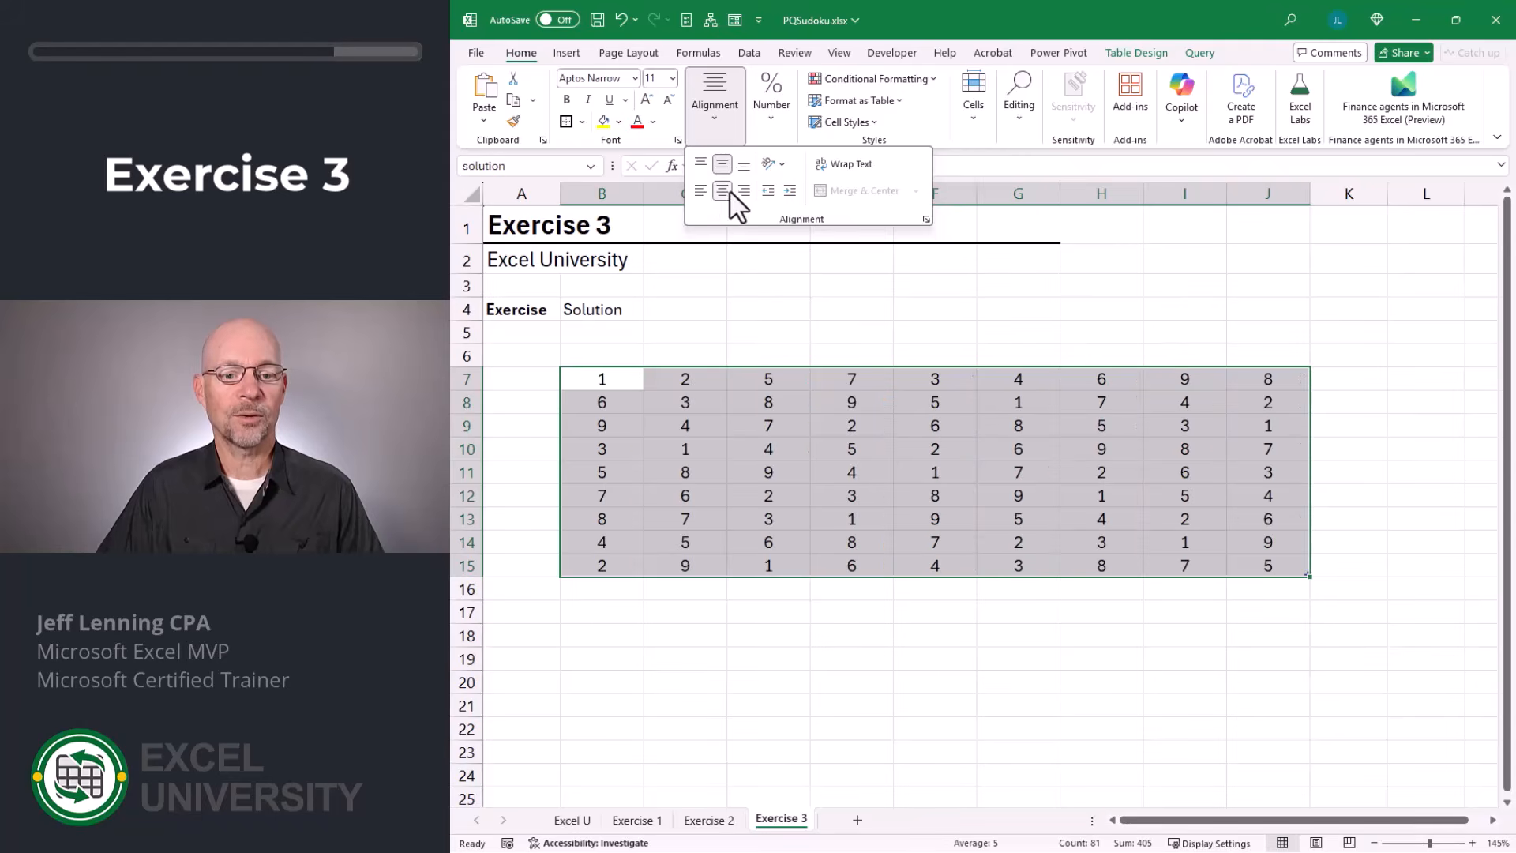
# Set the height of rows 7 to 15 to 40 and apply all borders to the solution table's cells.
pyautogui.click(466, 377)
pyautogui.moveTo(466, 379); pyautogui.dragTo(487, 558)
pyautogui.rightClick(466, 381)
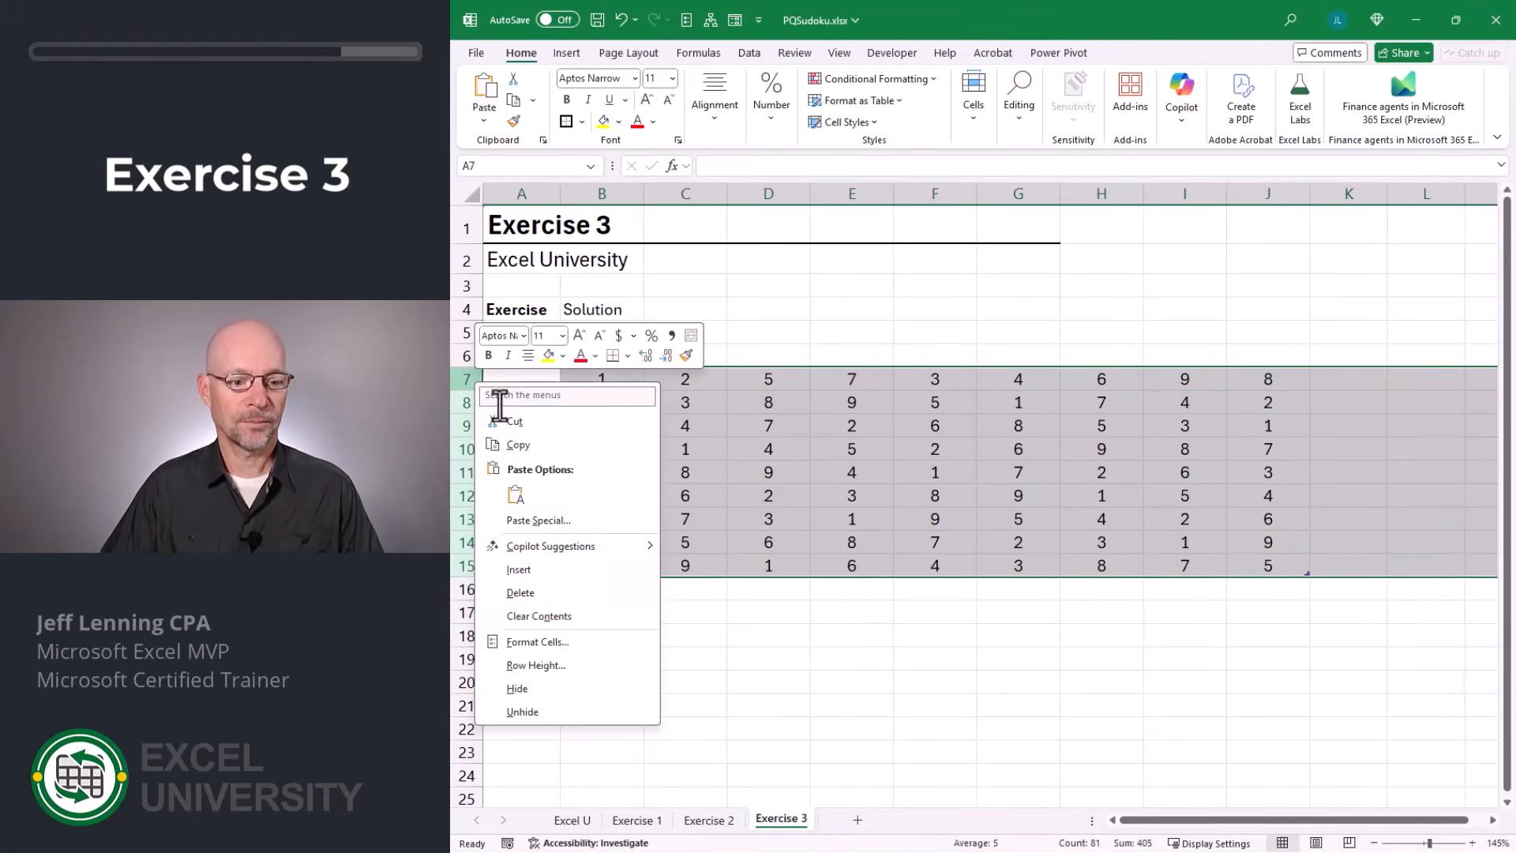
pyautogui.click(547, 663)
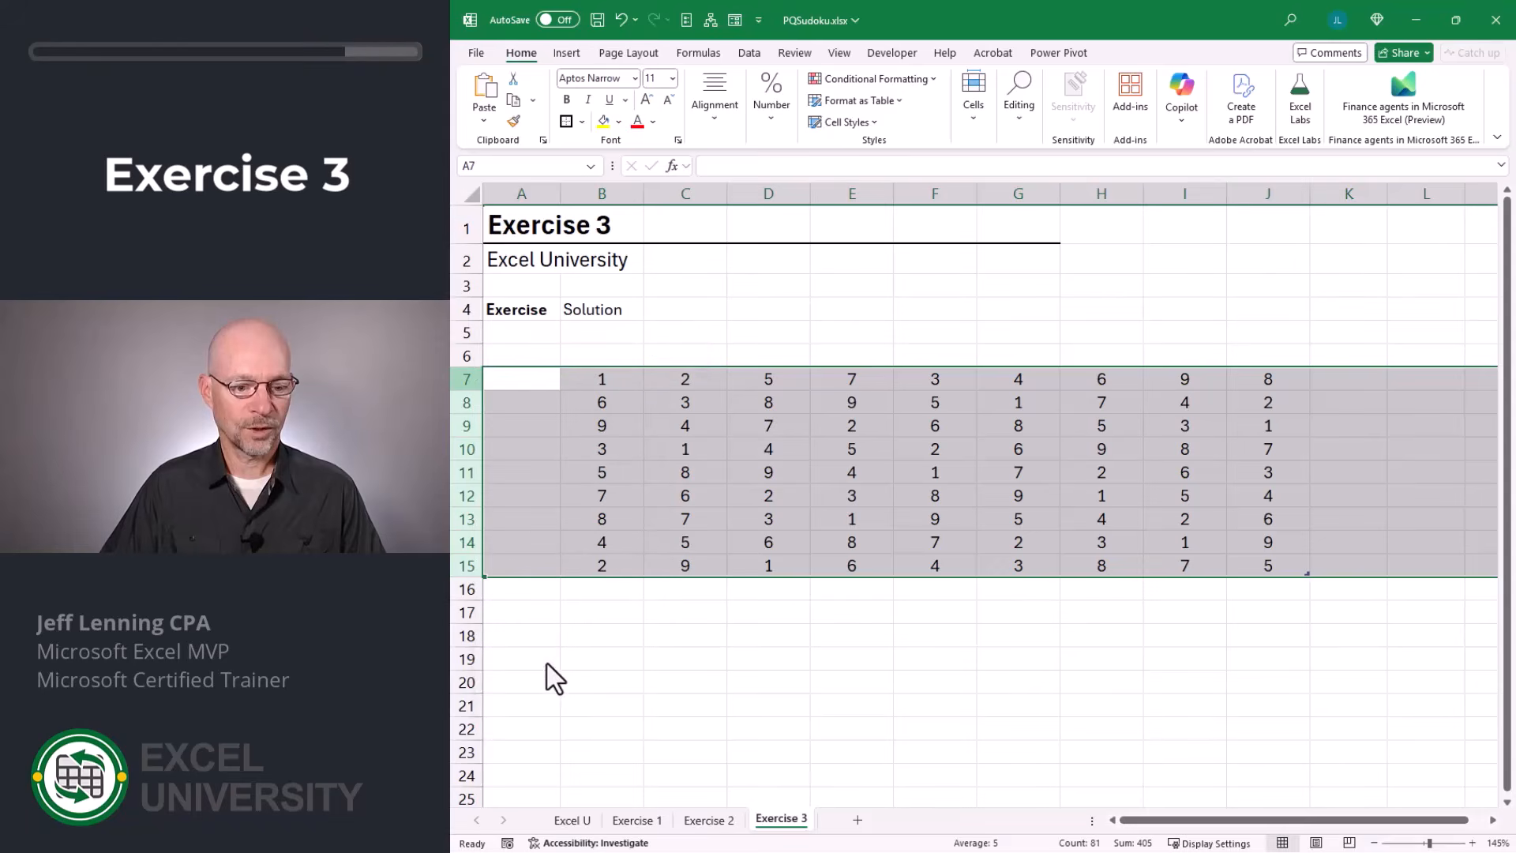
pyautogui.write('41')
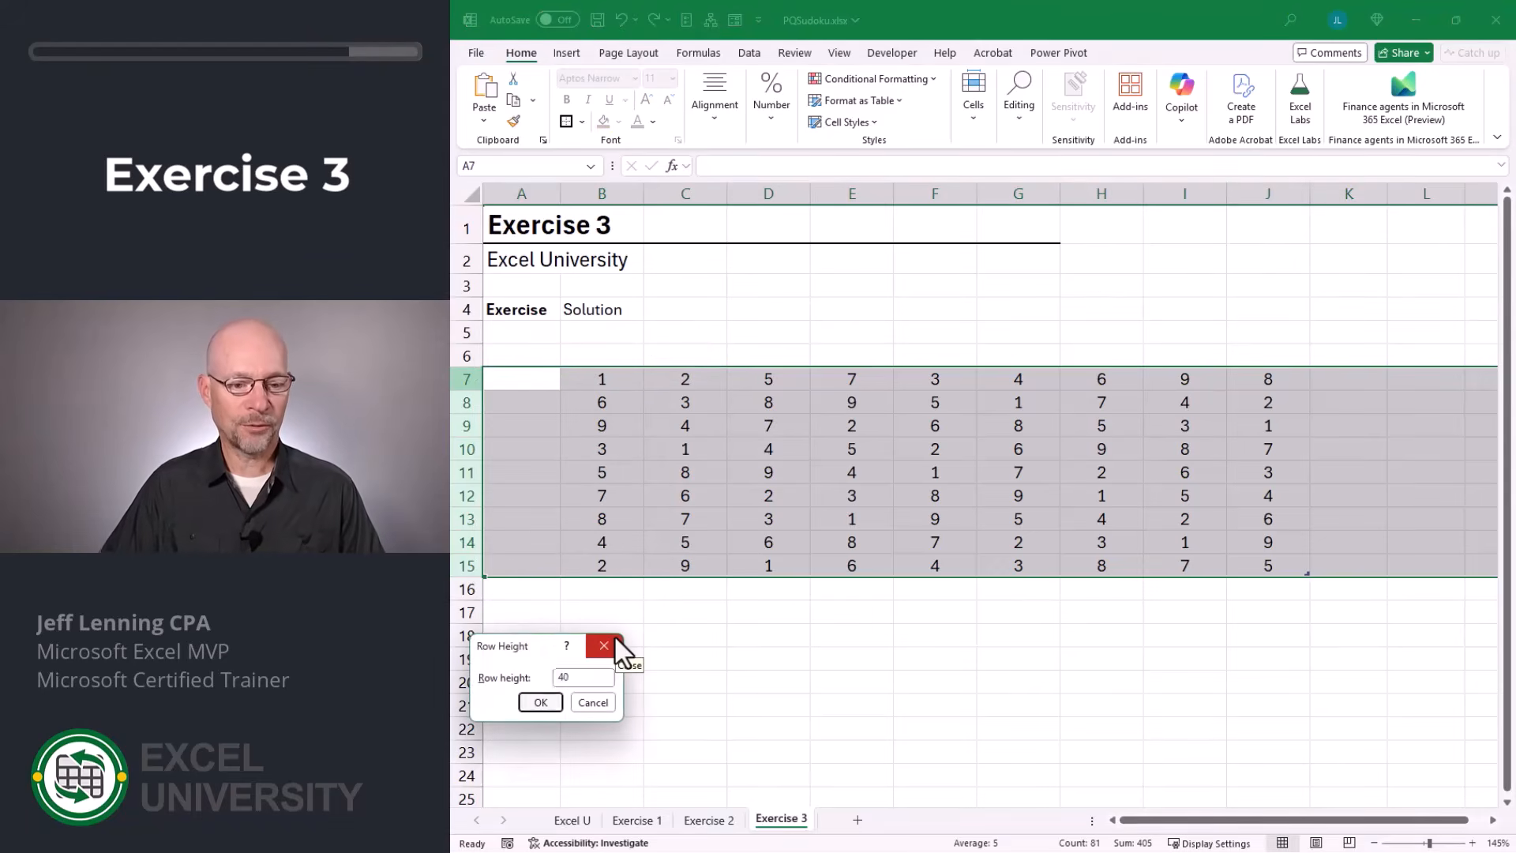
pyautogui.press('Return')
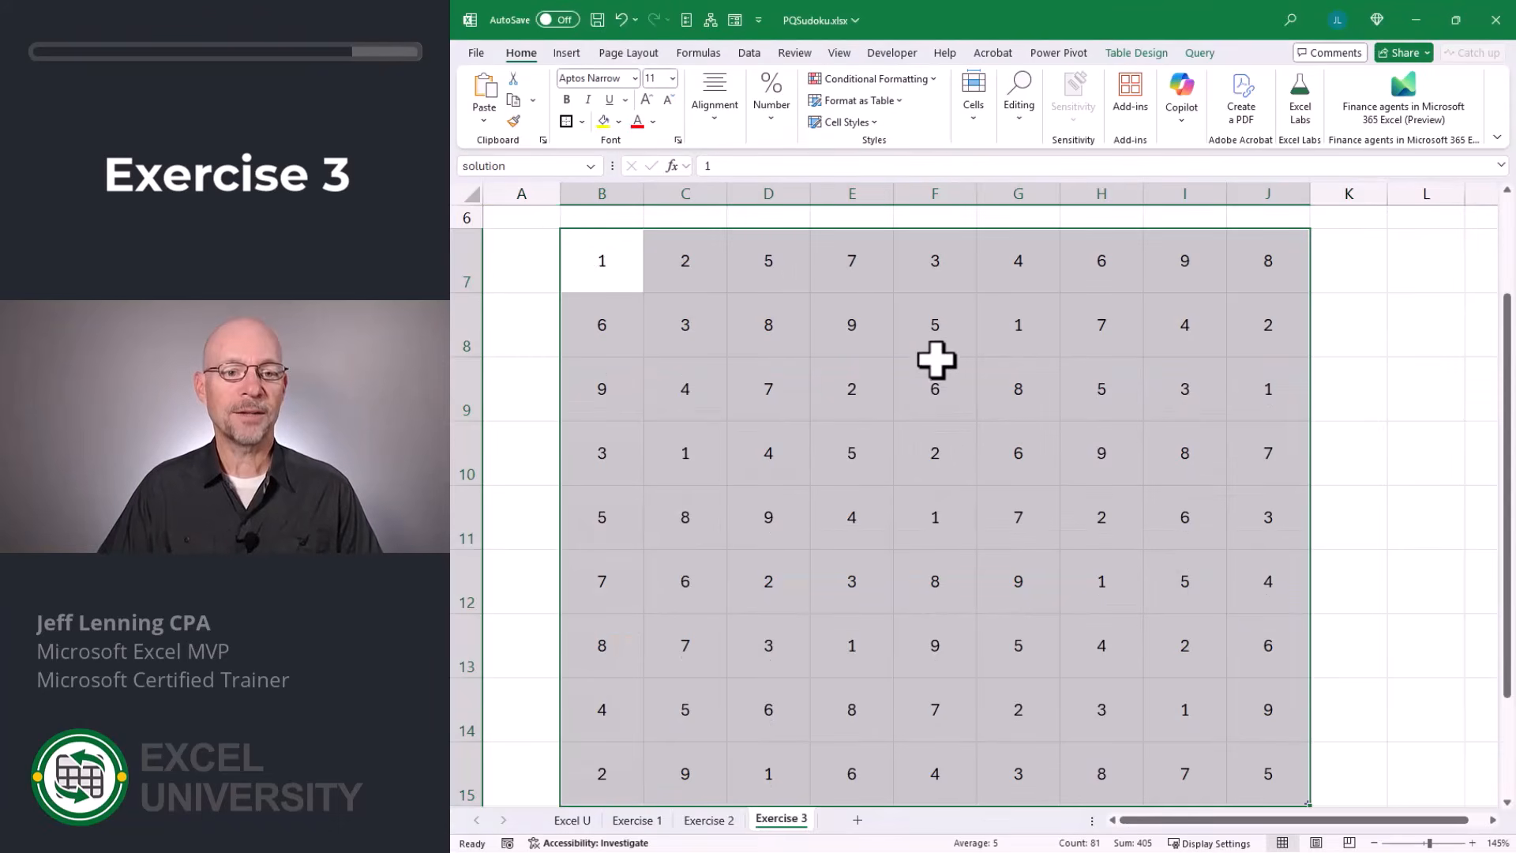
pyautogui.click(581, 121)
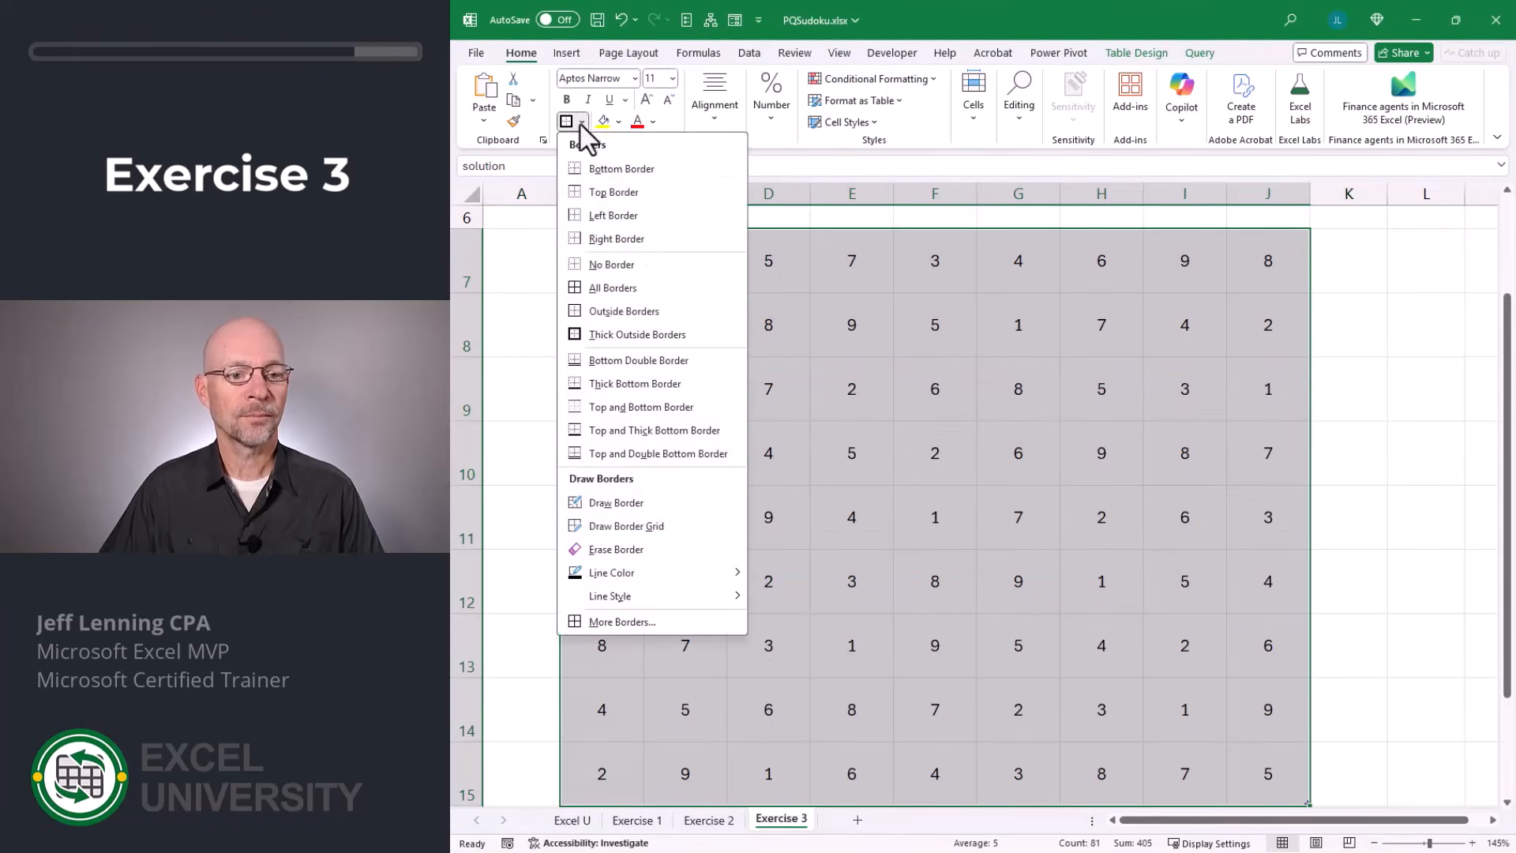
pyautogui.click(623, 290)
# Put thick outside borders around each of the three 3-by-3 blocks in rows 7 to 9 of the solution grid.
pyautogui.moveTo(616, 257); pyautogui.dragTo(786, 399)
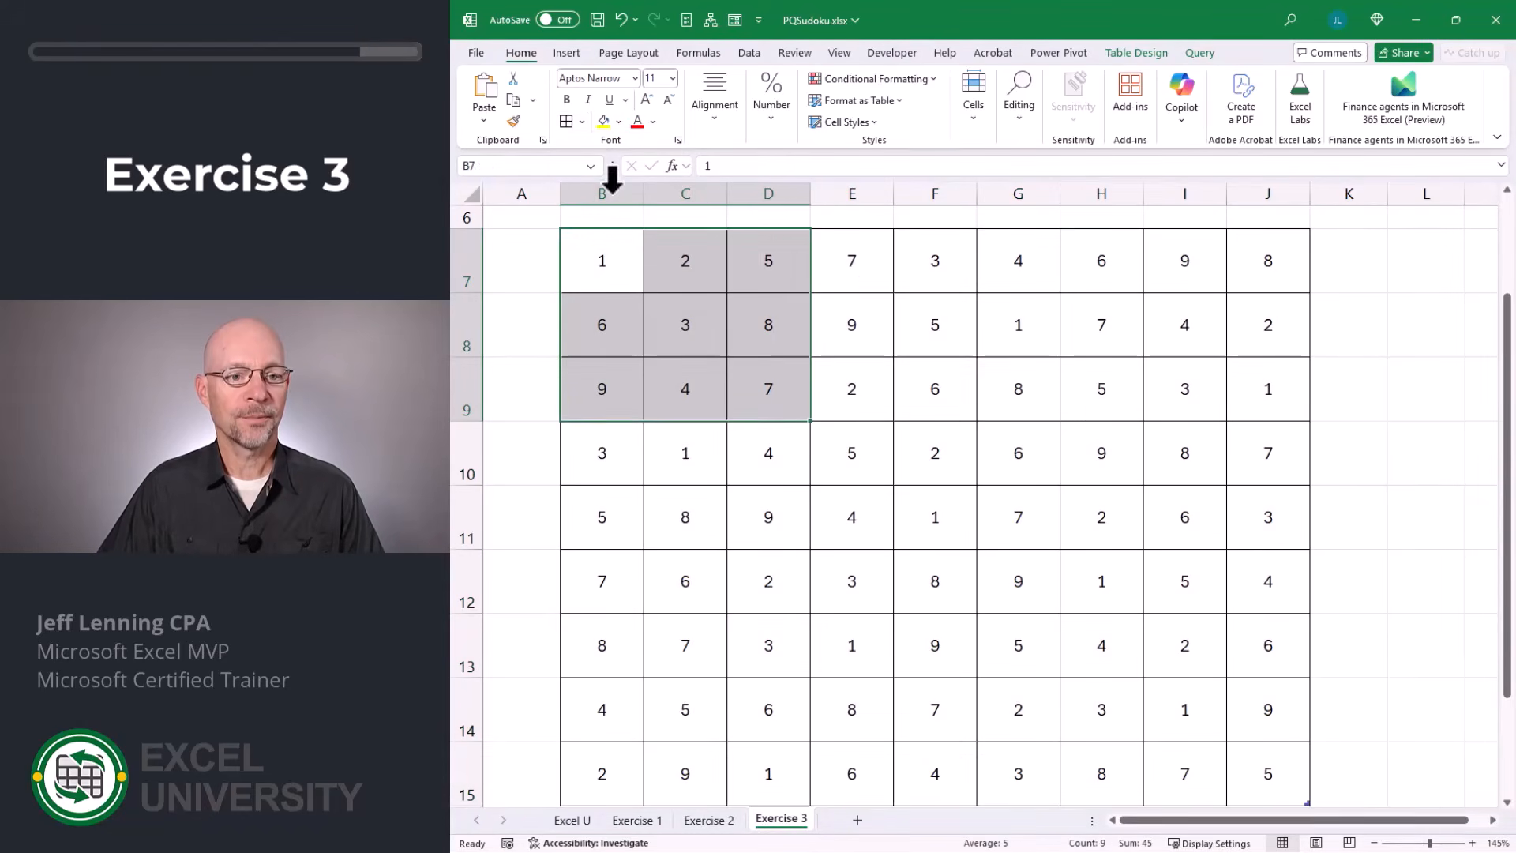
pyautogui.click(581, 121)
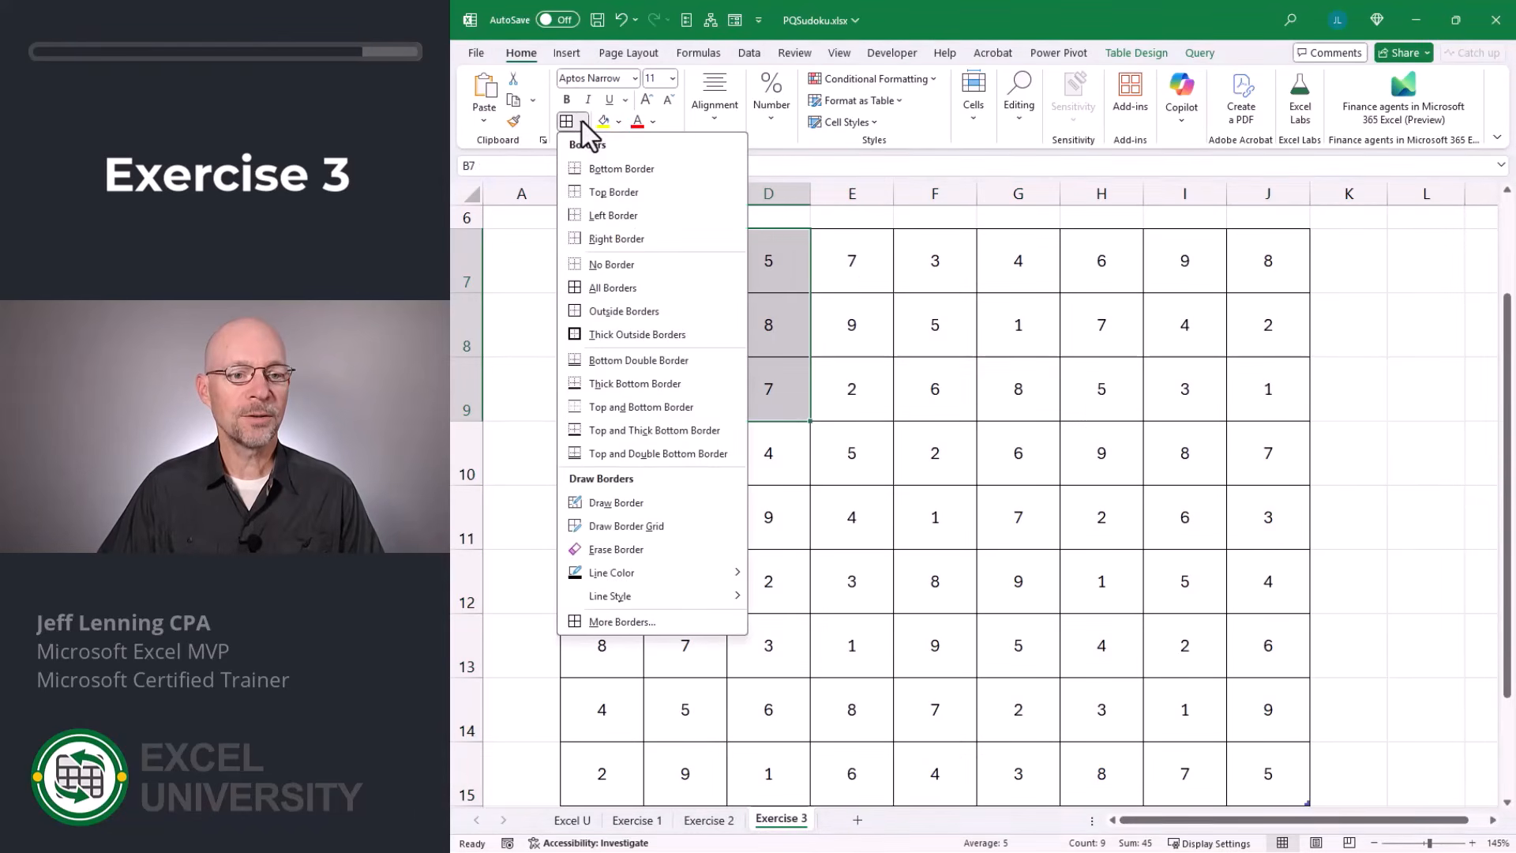
pyautogui.click(621, 335)
pyautogui.moveTo(821, 284); pyautogui.dragTo(974, 389)
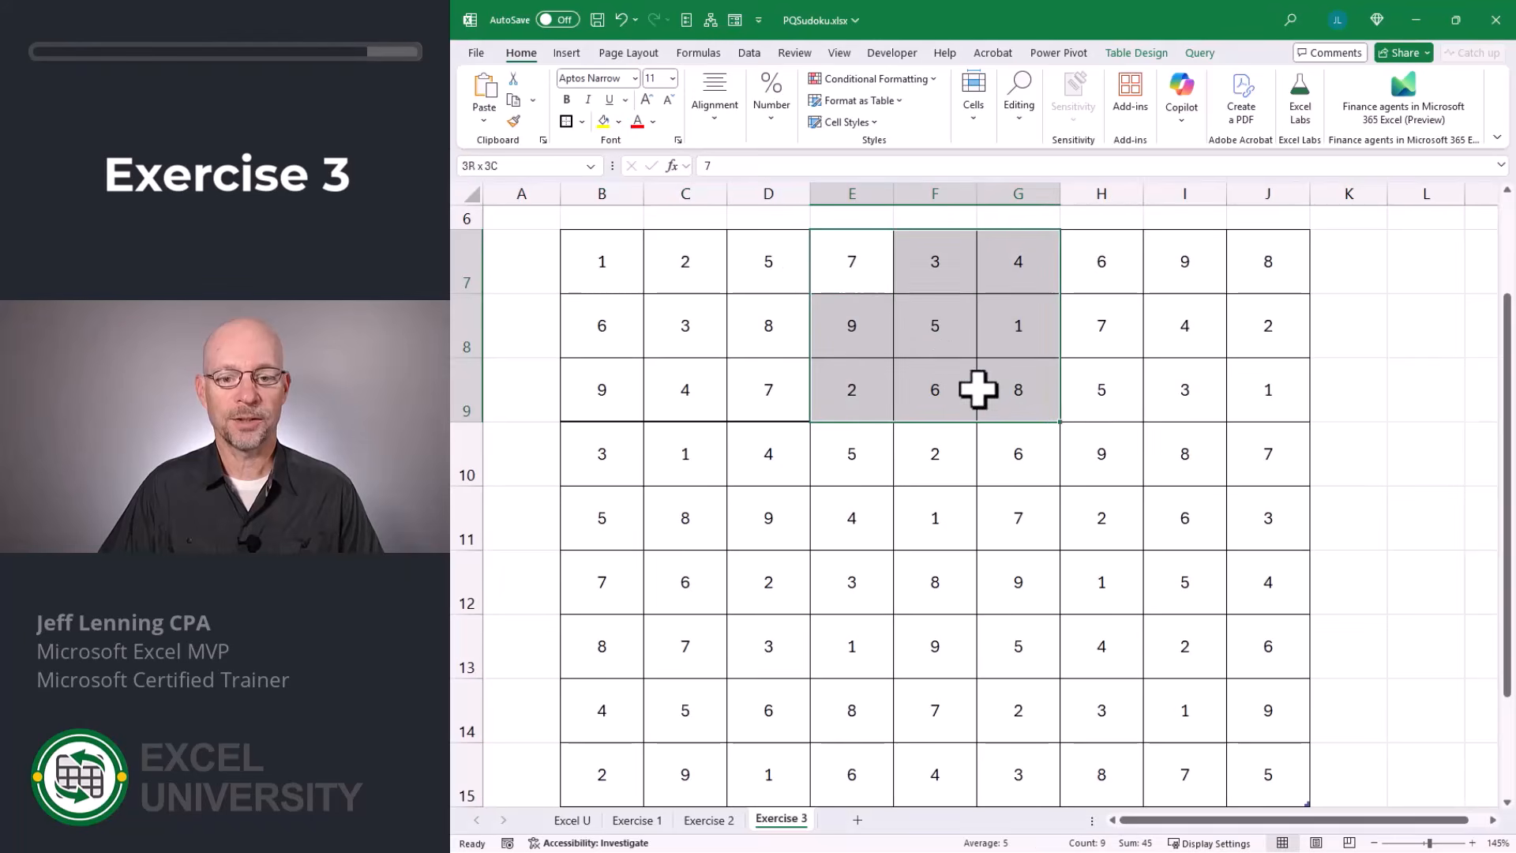
pyautogui.click(566, 122)
pyautogui.moveTo(1102, 269); pyautogui.dragTo(1263, 390)
pyautogui.click(567, 121)
# Put thick outside borders around each of the three 3-by-3 blocks in rows 10 to 12 of the solution grid.
pyautogui.moveTo(609, 440); pyautogui.dragTo(769, 582)
pyautogui.click(566, 121)
pyautogui.moveTo(852, 454); pyautogui.dragTo(1019, 582)
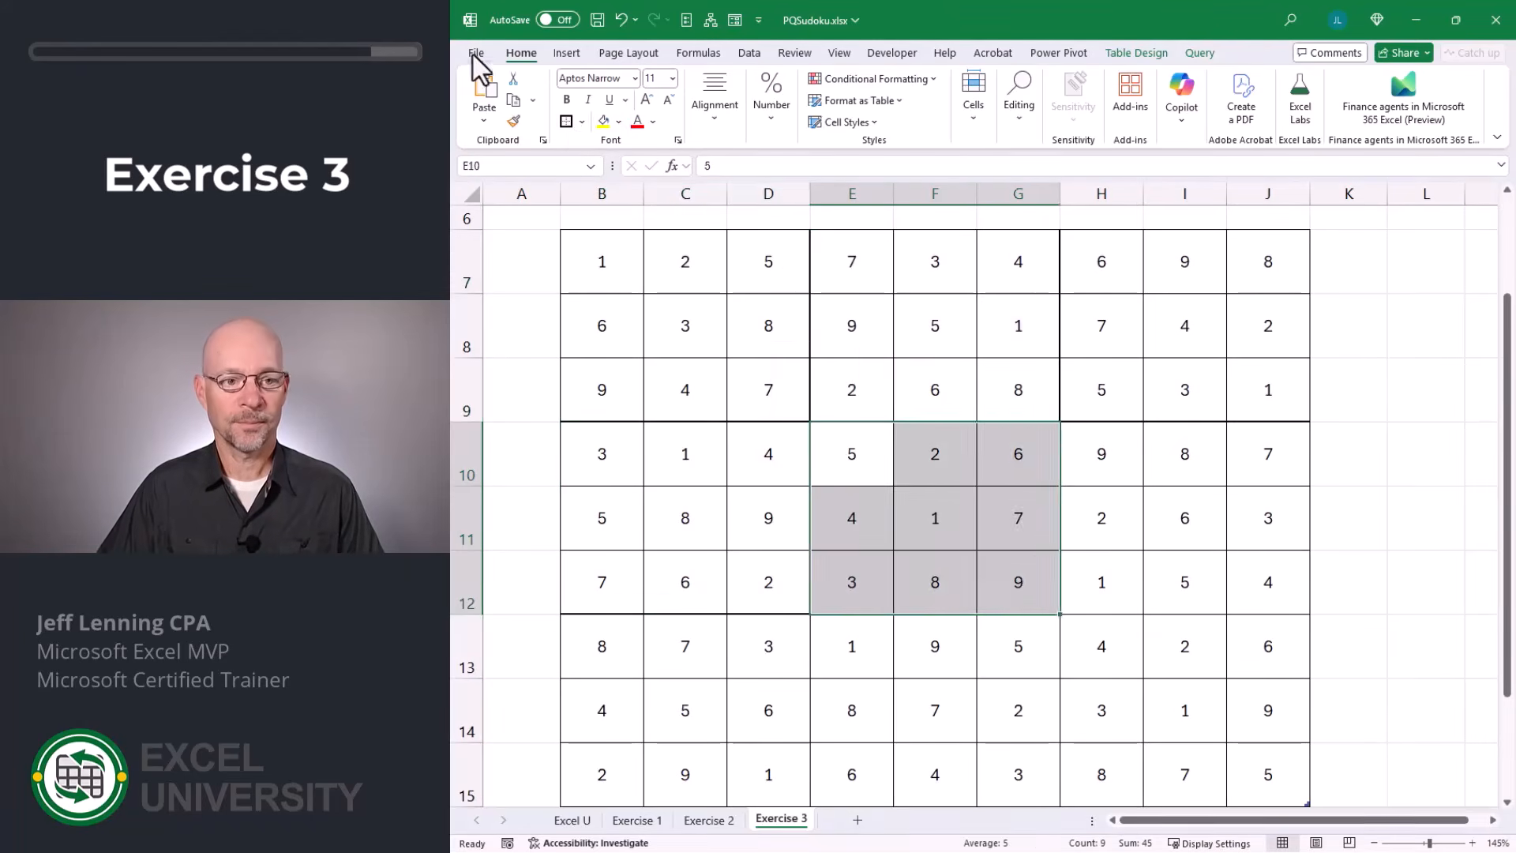
pyautogui.click(566, 122)
pyautogui.moveTo(1125, 464); pyautogui.dragTo(1268, 582)
pyautogui.click(566, 122)
# Put thick outside borders around each of the three 3-by-3 blocks in rows 13 to 15 of the solution grid.
pyautogui.moveTo(602, 646); pyautogui.dragTo(768, 775)
pyautogui.click(566, 121)
pyautogui.moveTo(852, 646); pyautogui.dragTo(1018, 775)
pyautogui.click(566, 122)
pyautogui.moveTo(1102, 646); pyautogui.dragTo(1268, 774)
pyautogui.click(566, 122)
pyautogui.moveTo(1375, 362); pyautogui.dragTo(1374, 355)
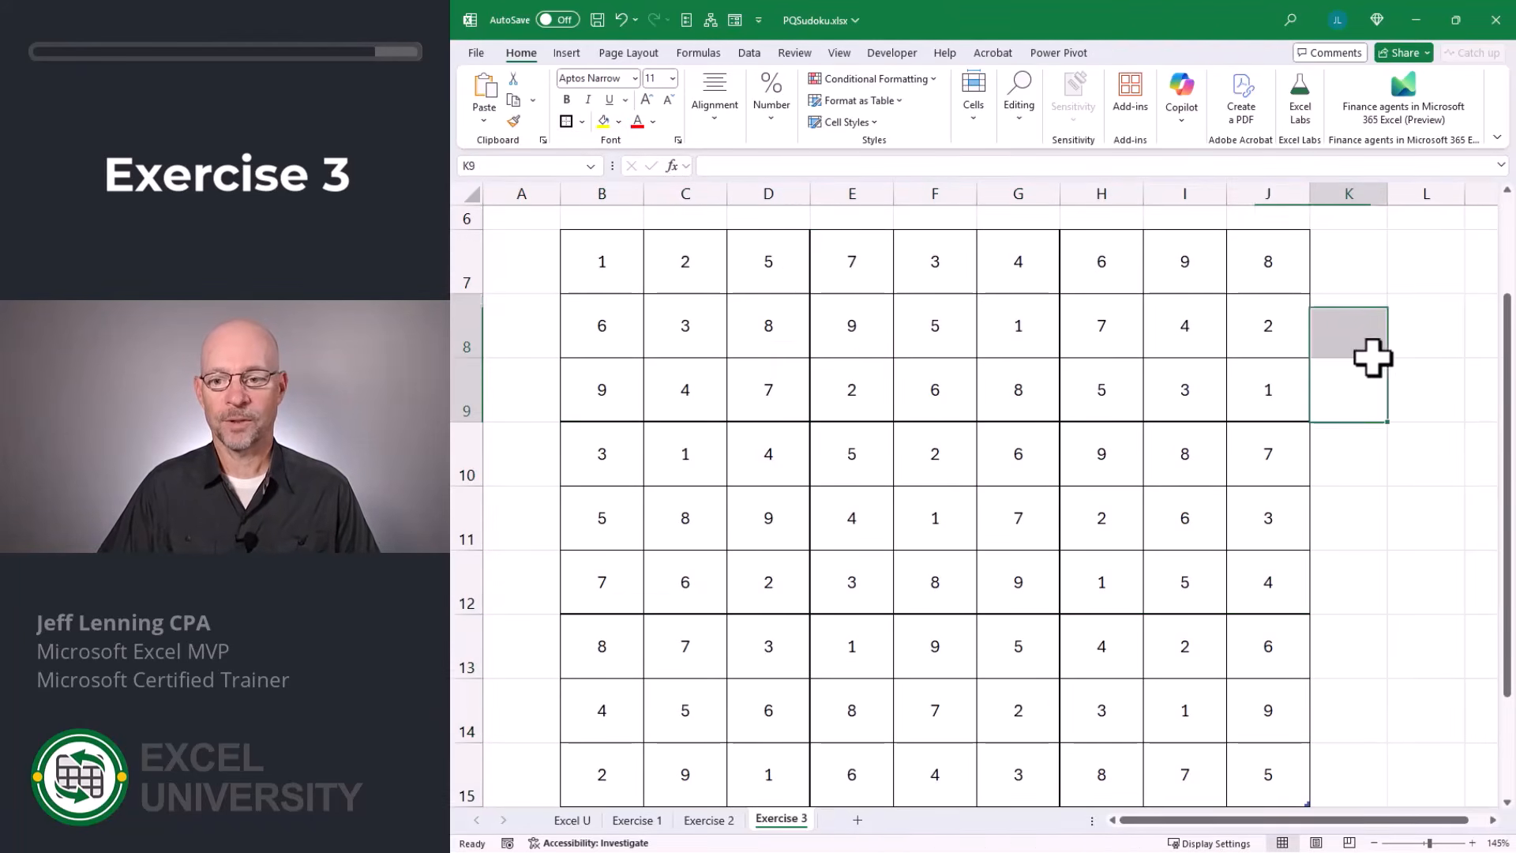
# Refresh all queries from the Exercise 2 sheet and compare the new puzzle with the solution grid on Exercise 3.
pyautogui.hotkey('ctrl', 'pageup')
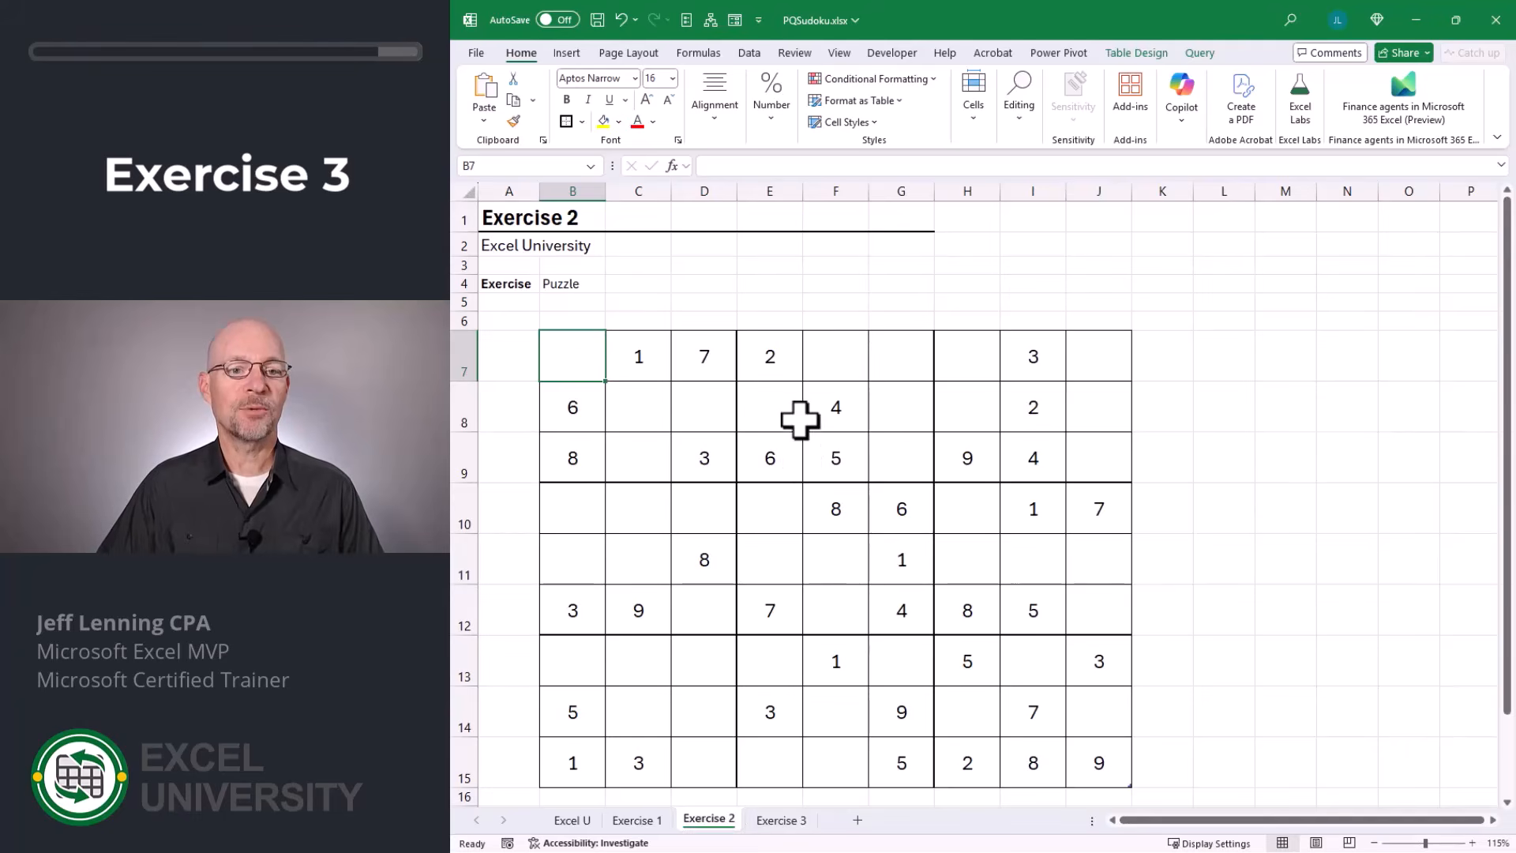
pyautogui.click(748, 54)
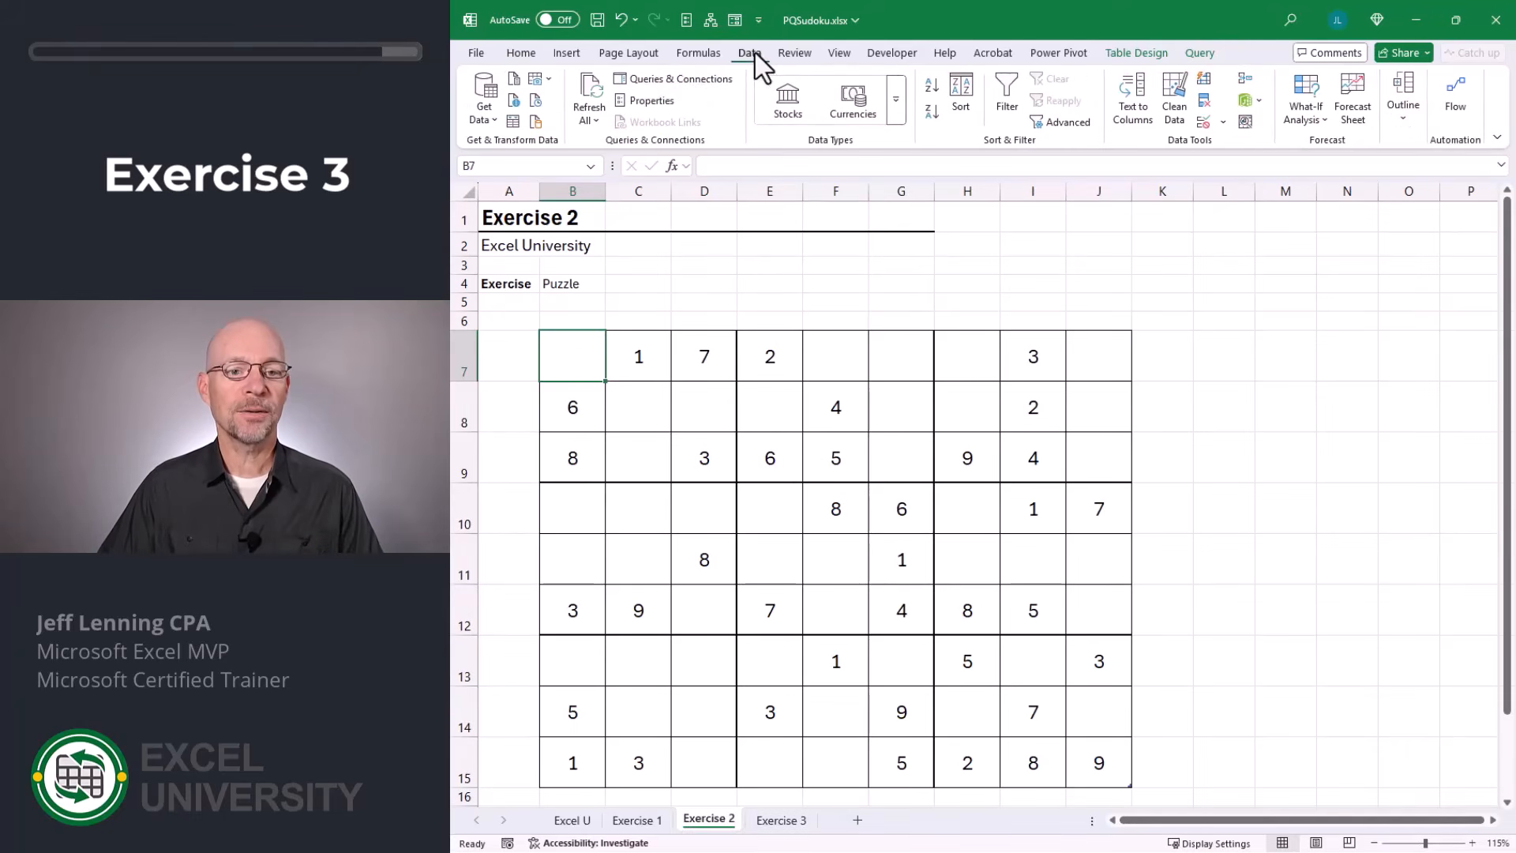
pyautogui.click(591, 96)
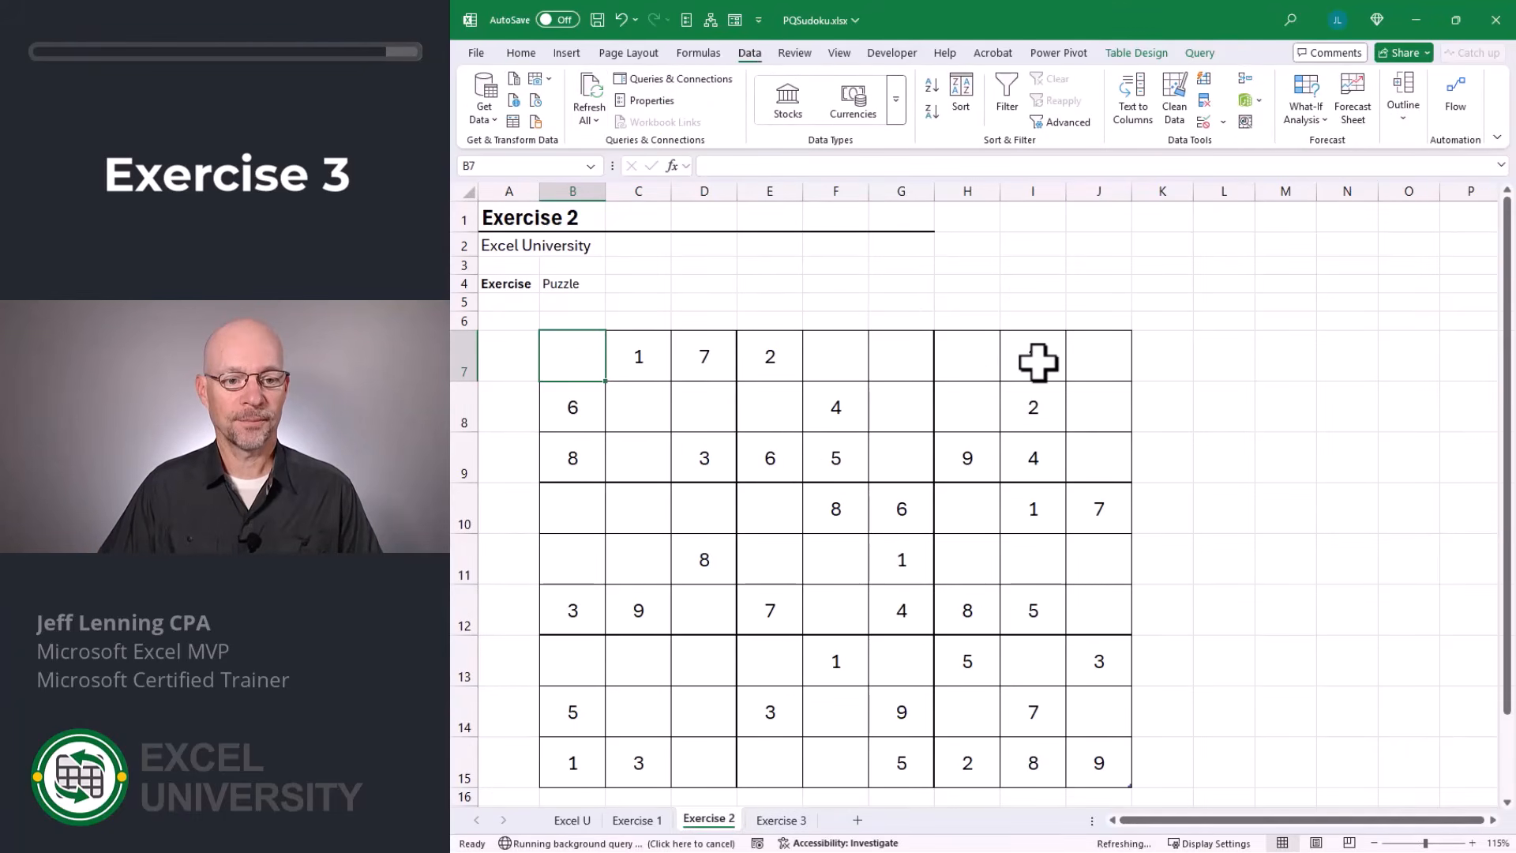
pyautogui.click(792, 825)
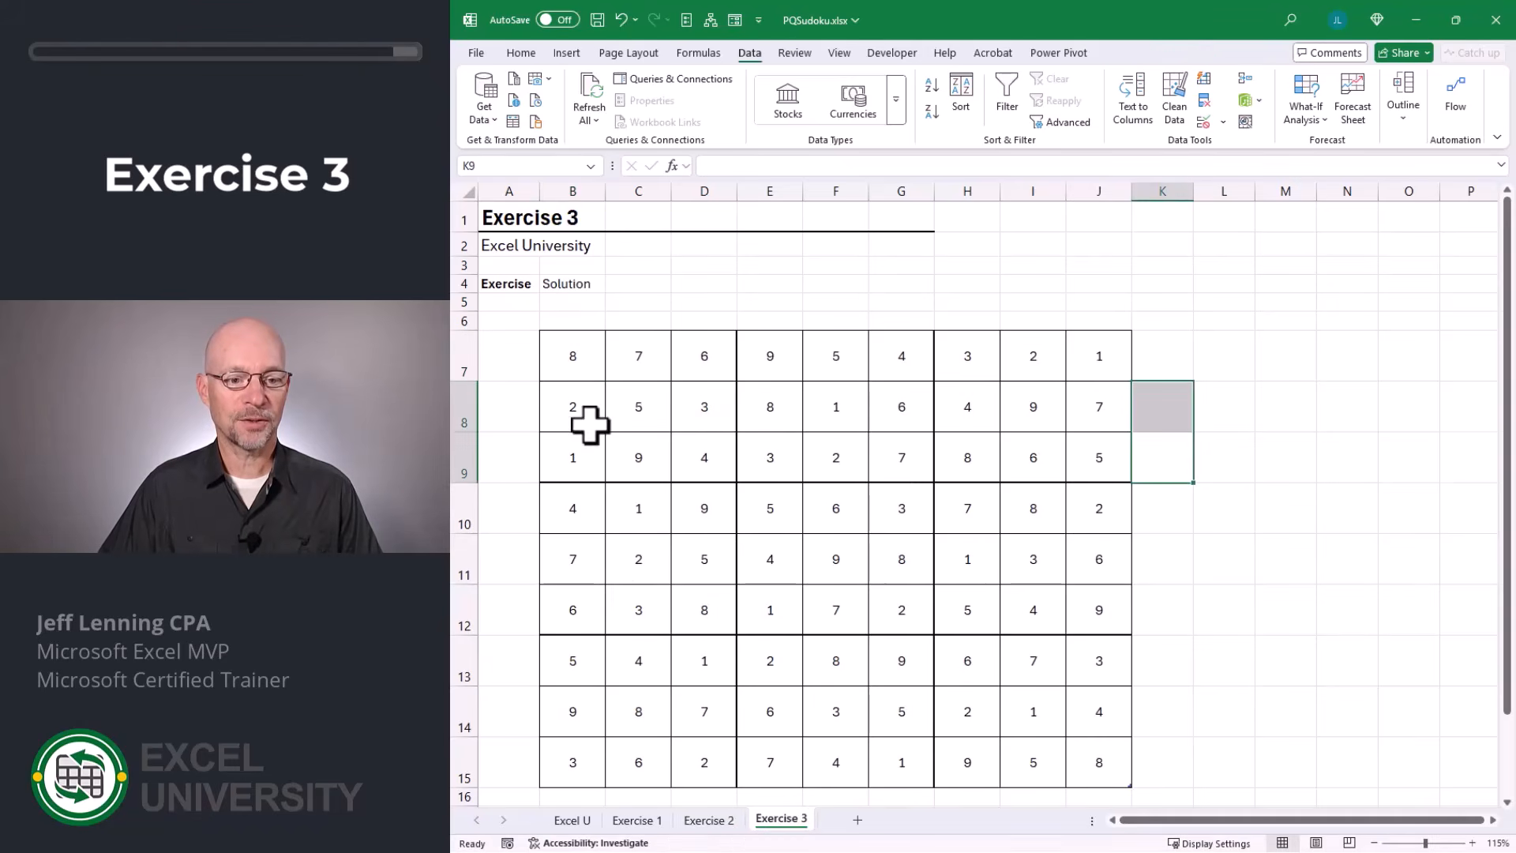
pyautogui.hotkey('ctrl', 'pageup')
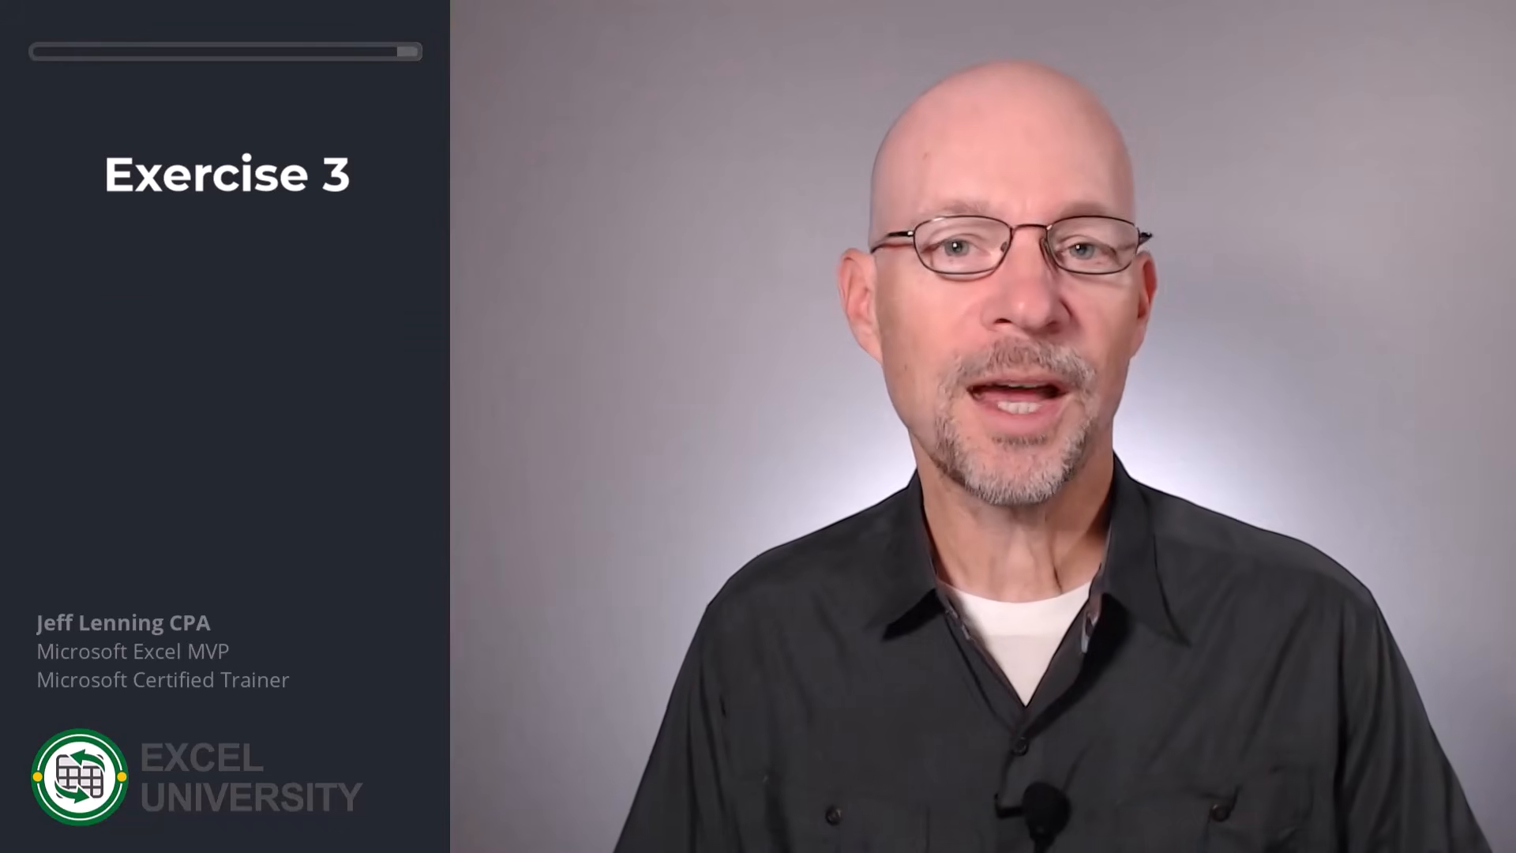
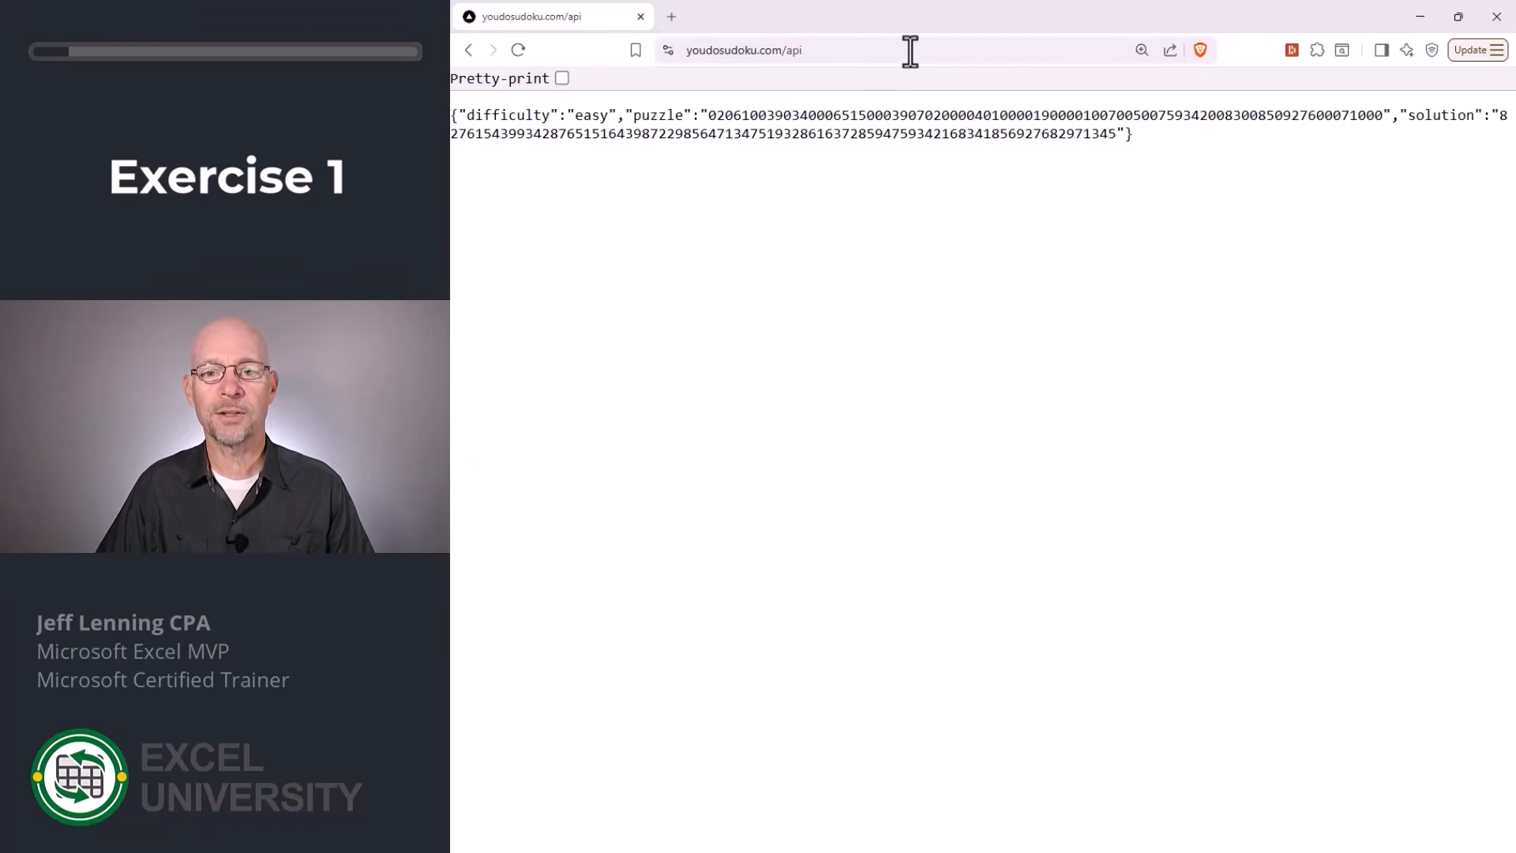
# Examine the puzzle and solution digit strings in the Sudoku API response.
pyautogui.moveTo(634, 117); pyautogui.dragTo(1126, 135)
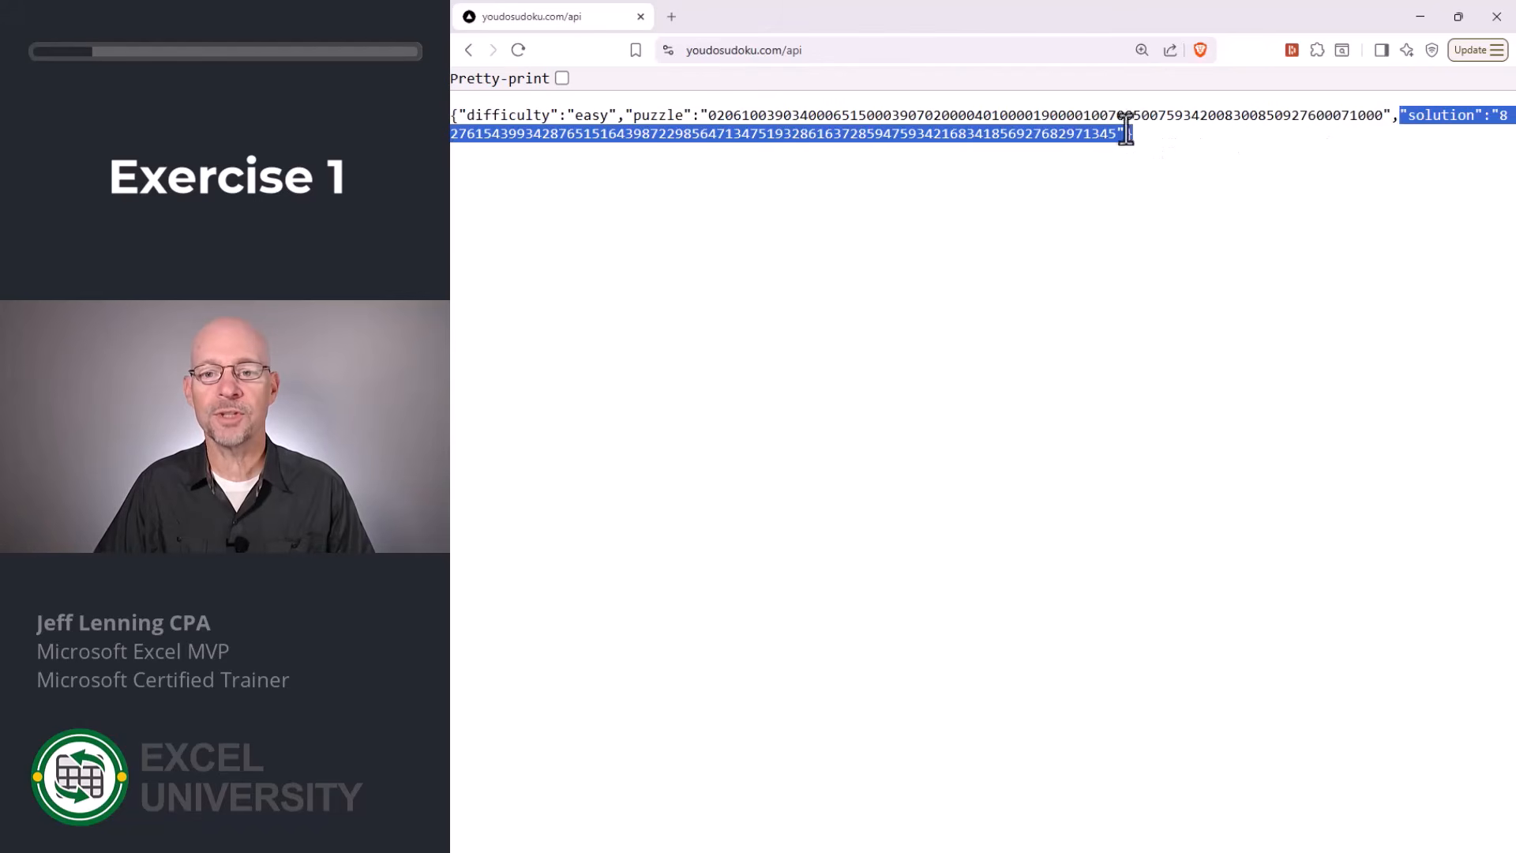
pyautogui.moveTo(708, 116); pyautogui.dragTo(1383, 117)
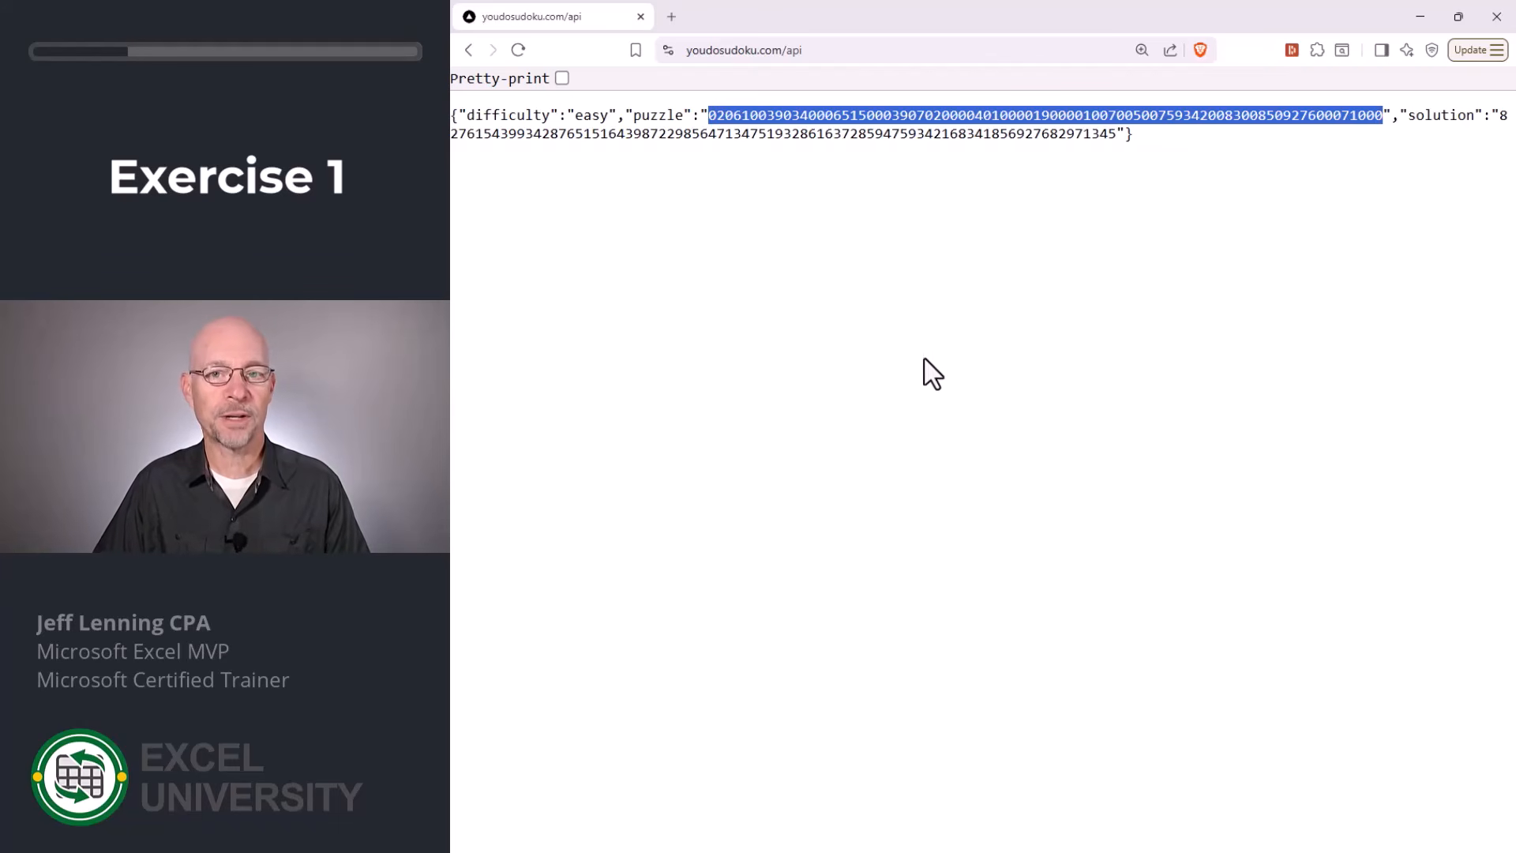
pyautogui.click(887, 379)
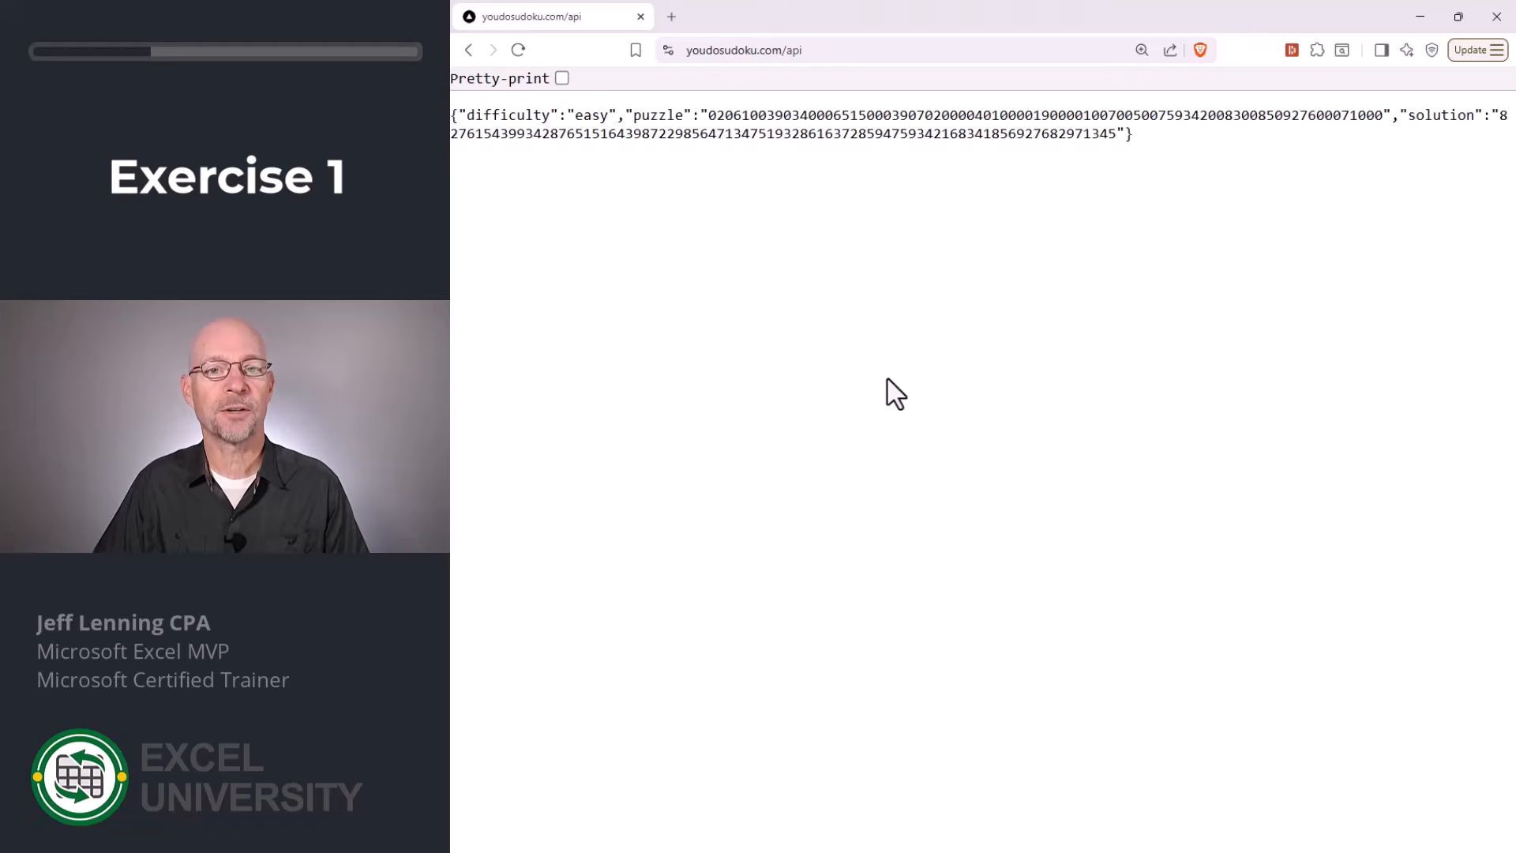
# Switch to COPILOT_sudoku.xlsx in Excel and enter =WEBSERVICE(B6) in cell B8 of Exercise 1 to fetch the API response.
pyautogui.hotkey('alt', 'Tab')
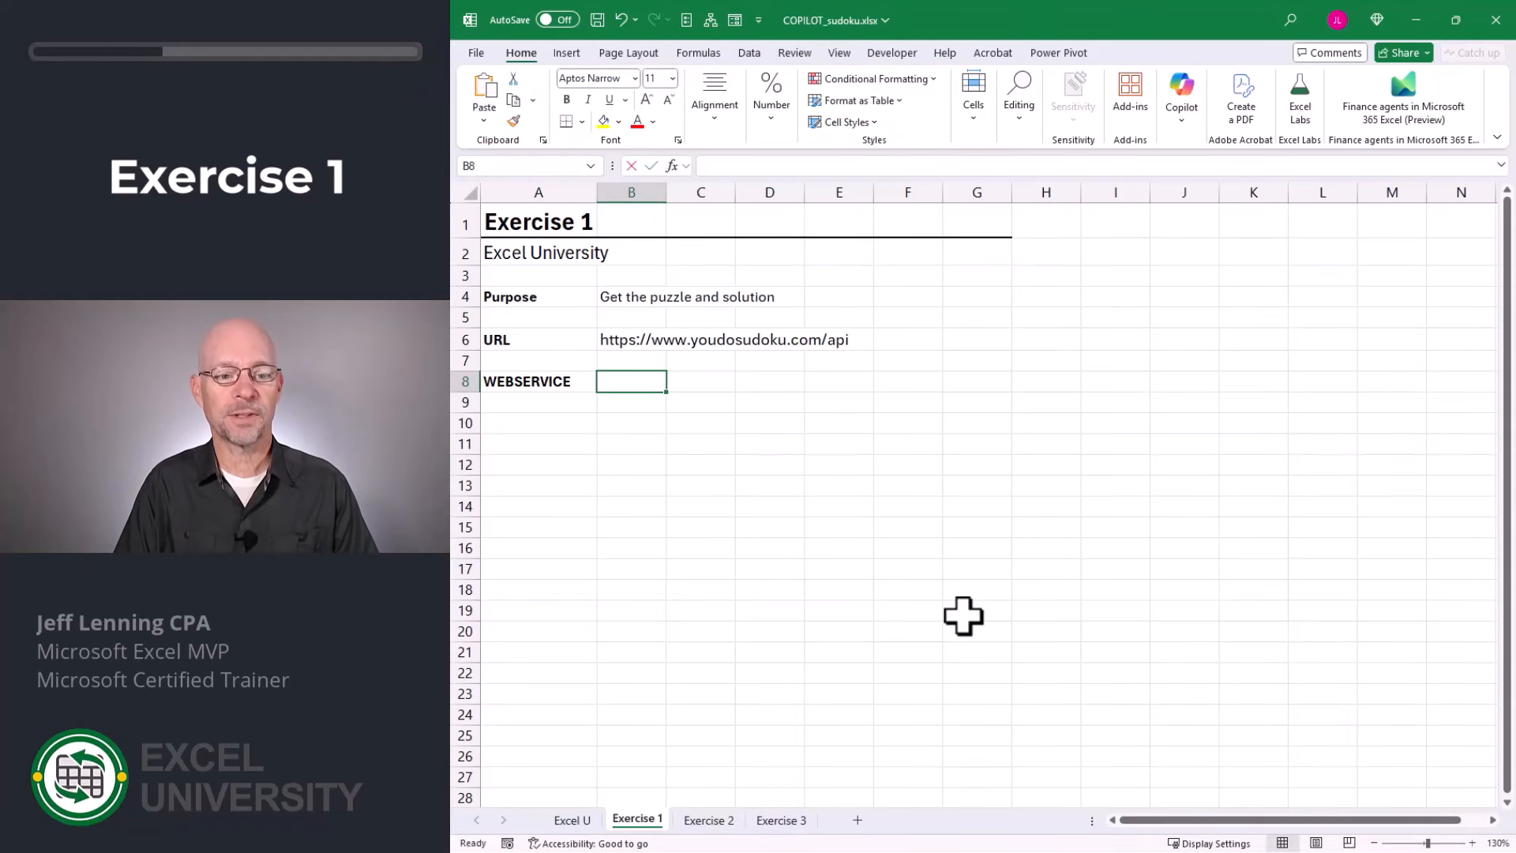
pyautogui.write('=web')
pyautogui.press('Tab')
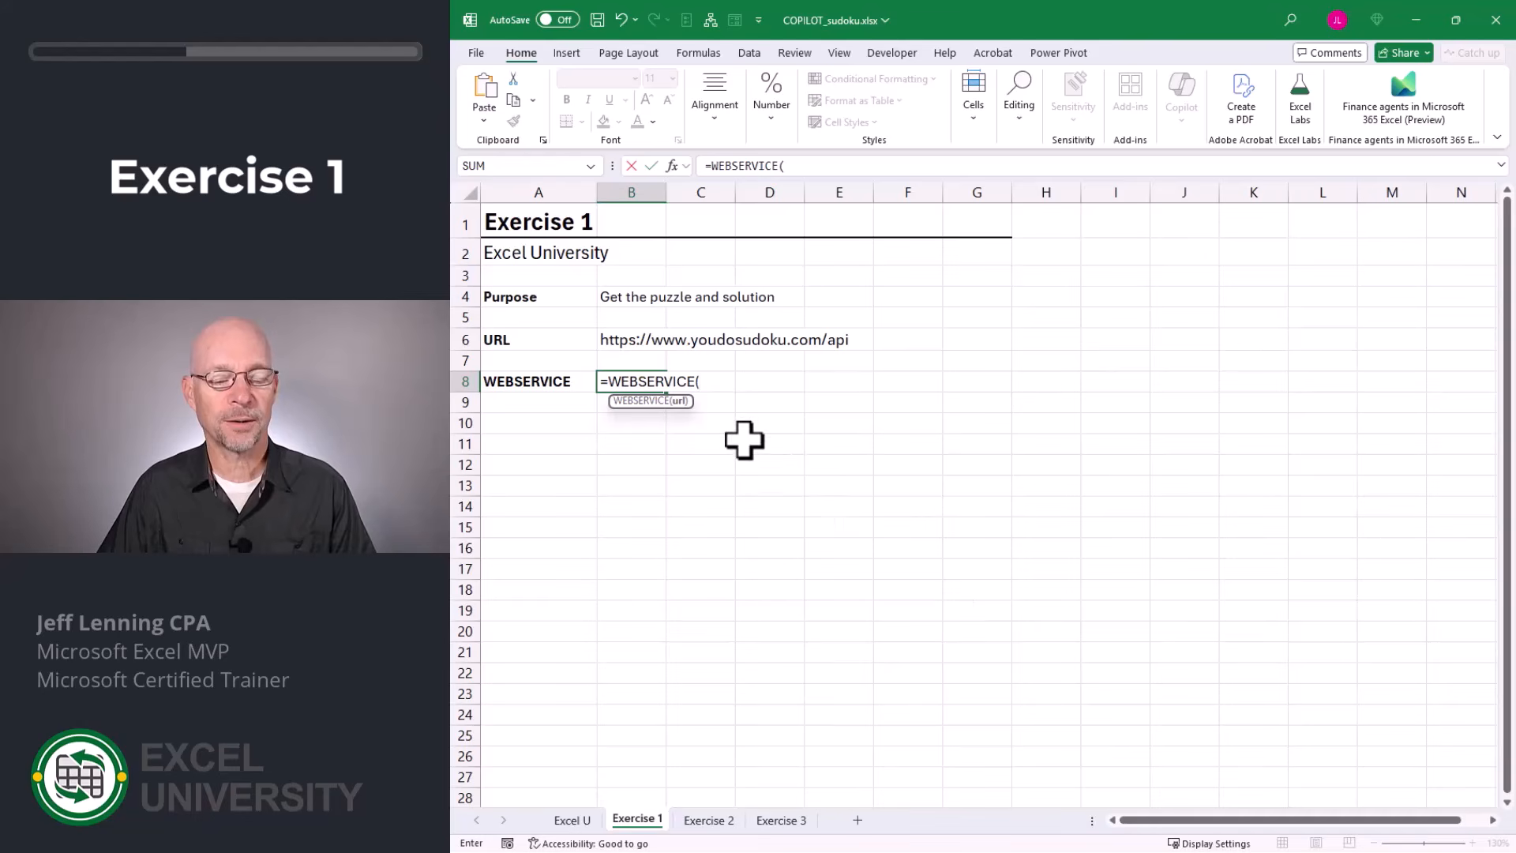
pyautogui.click(630, 355)
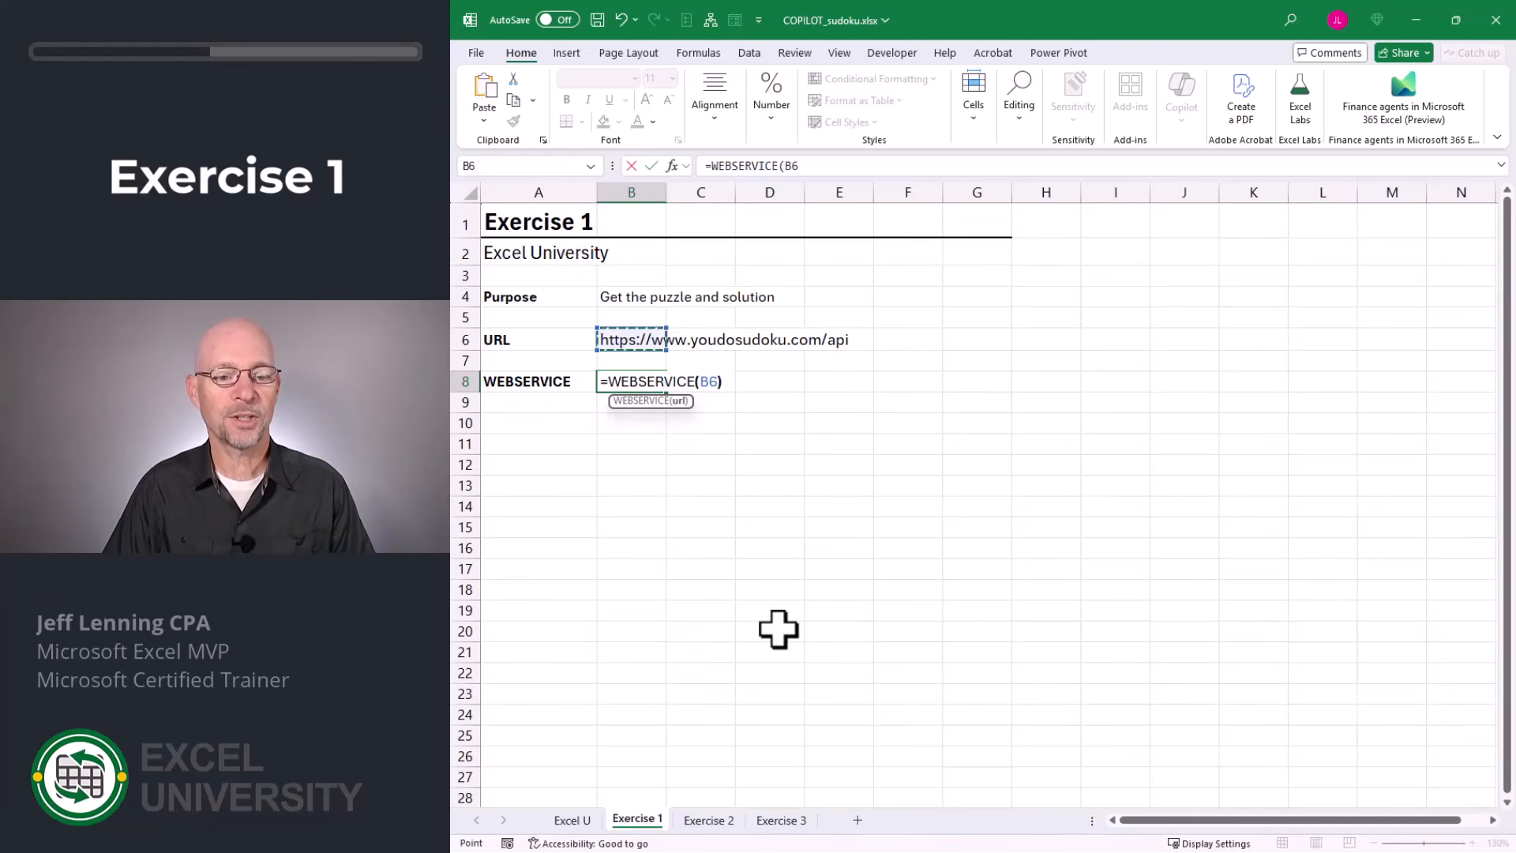
pyautogui.press('Return')
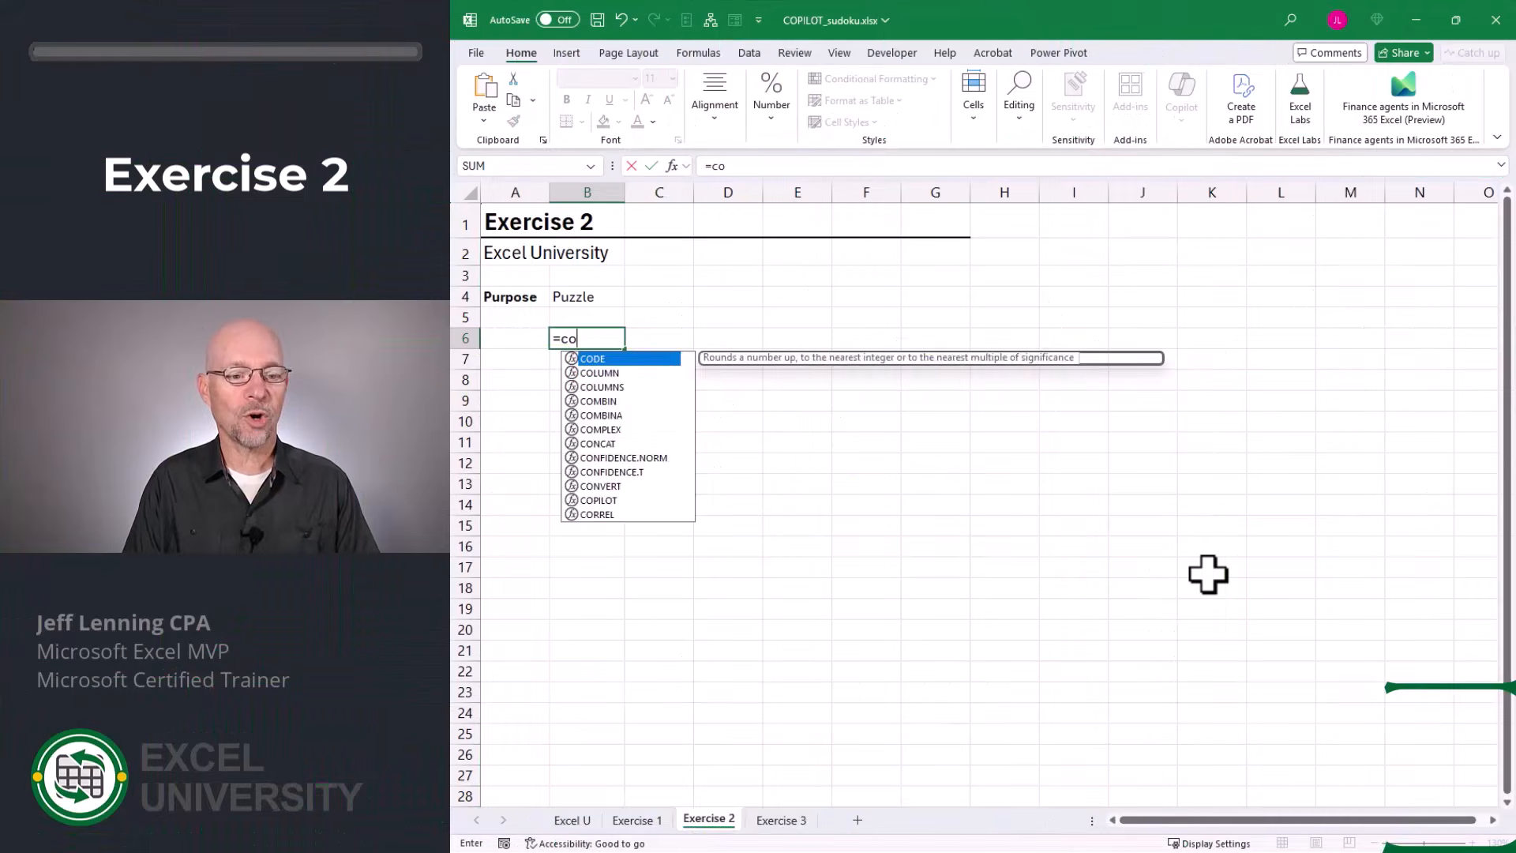
# Complete the B6 formula on Exercise 2 as =COPILOT("create the soduko puzzle grid",'Exercise 1'!B8).
pyautogui.write('PILOT(')
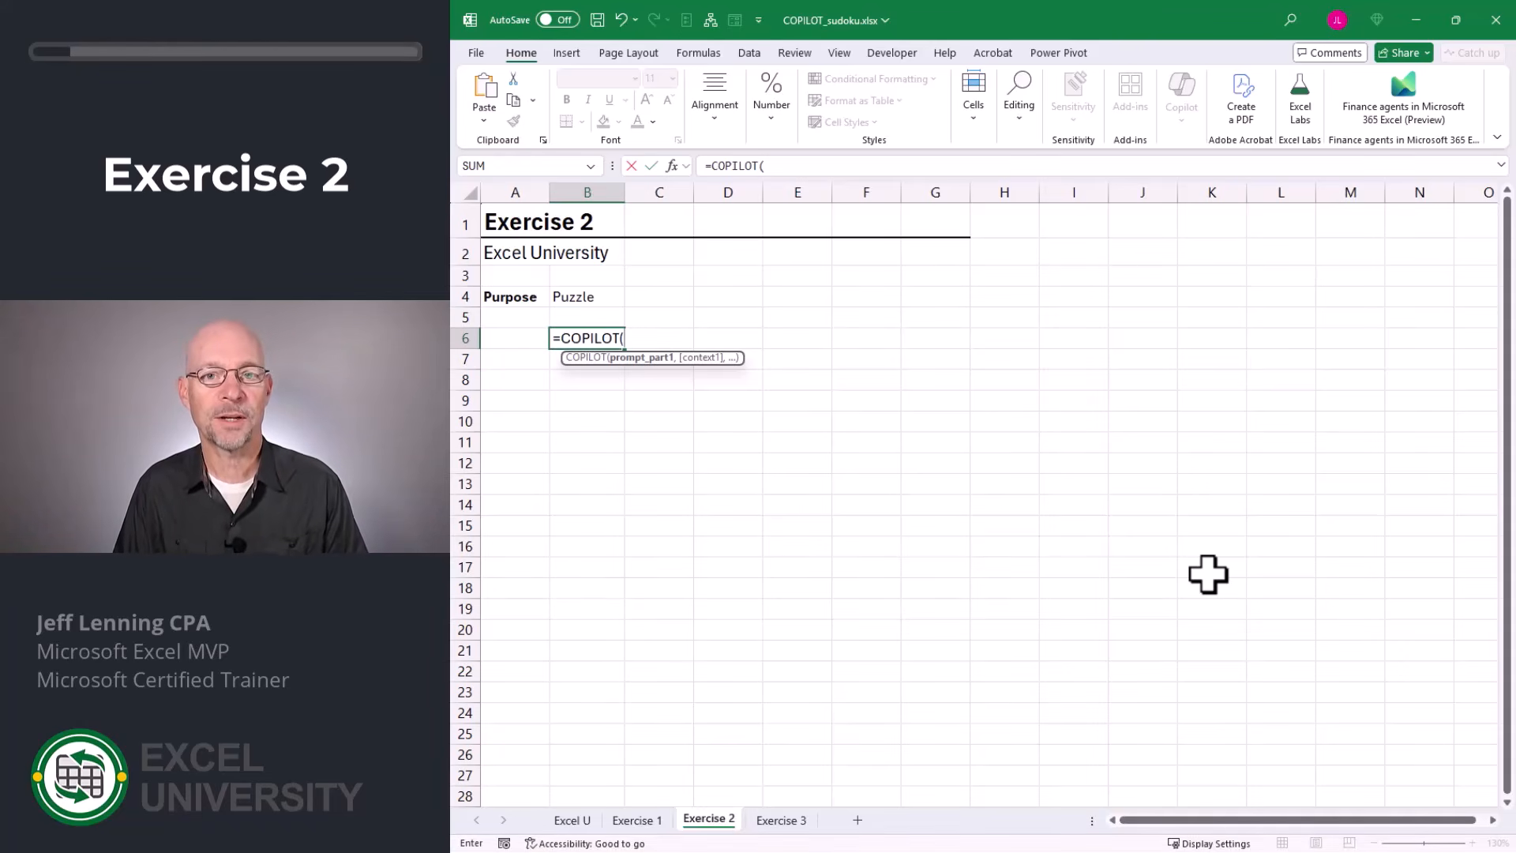
pyautogui.write('"create the')
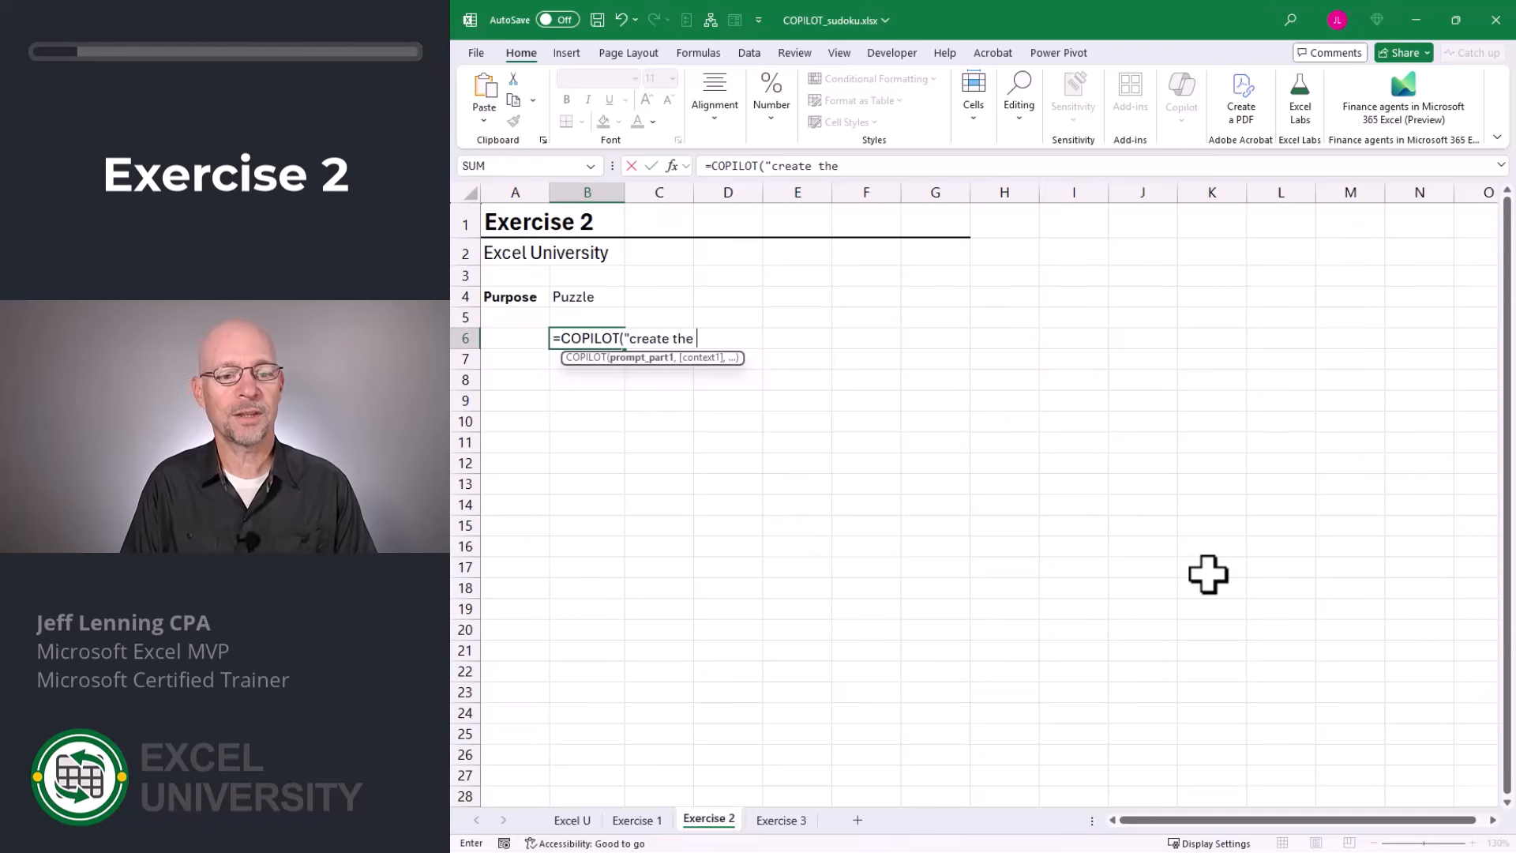
pyautogui.write(' soduko puzzle gri')
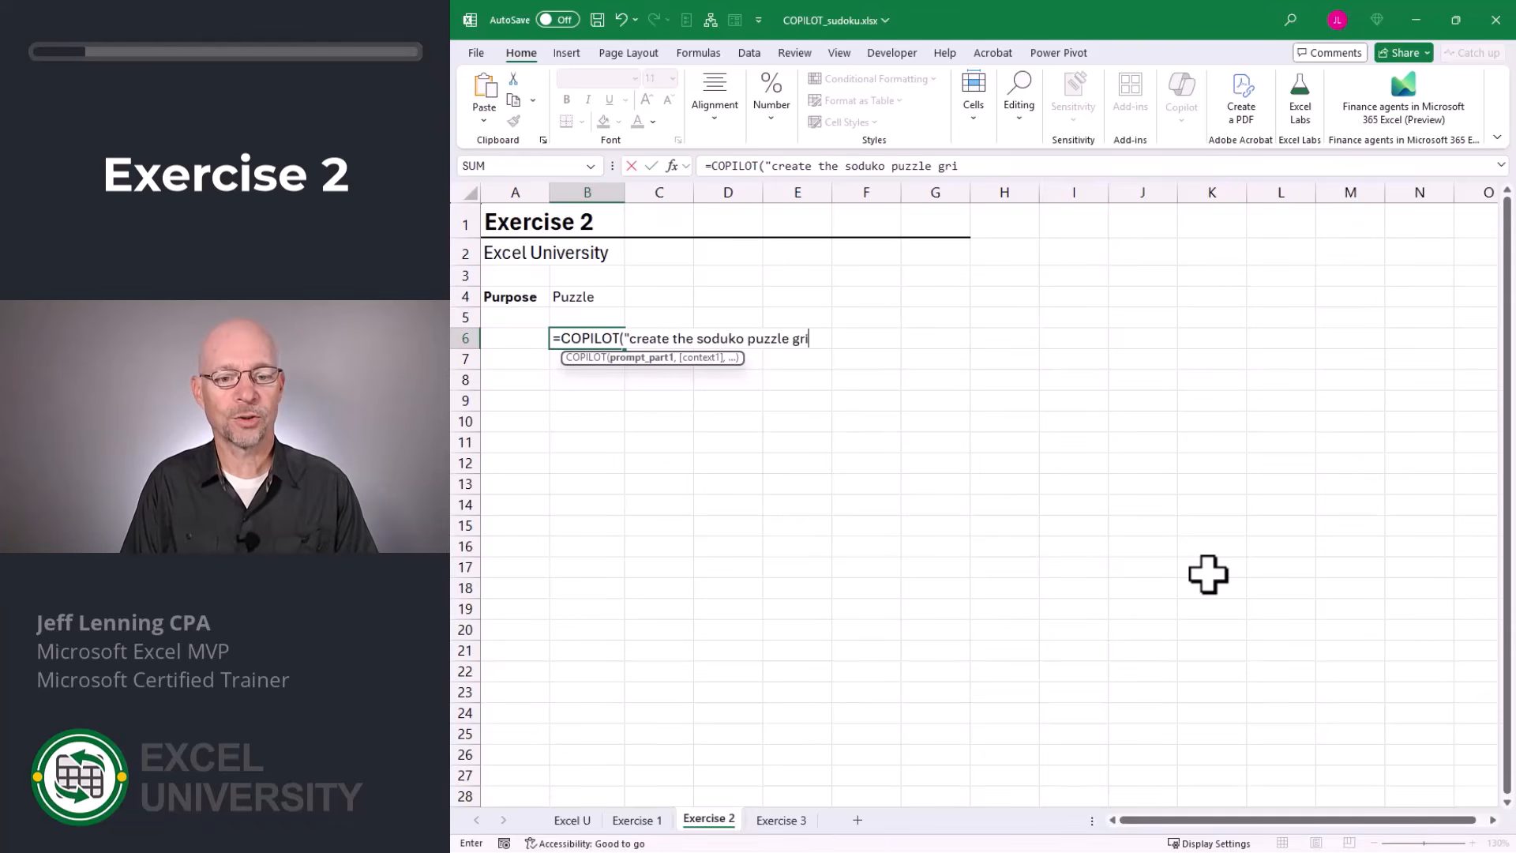
pyautogui.write('d",')
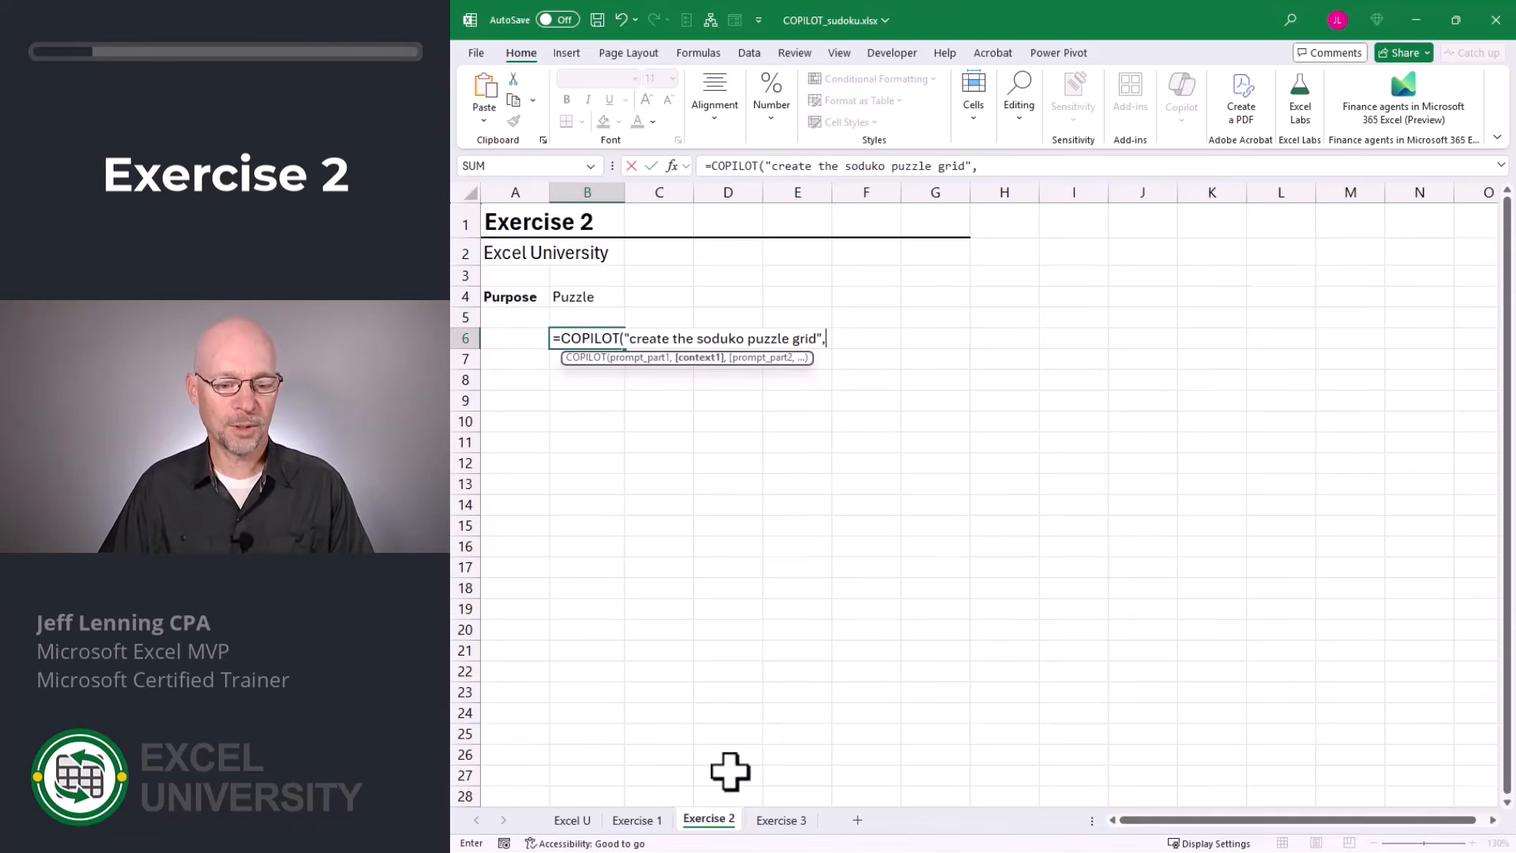
pyautogui.click(638, 820)
pyautogui.click(631, 382)
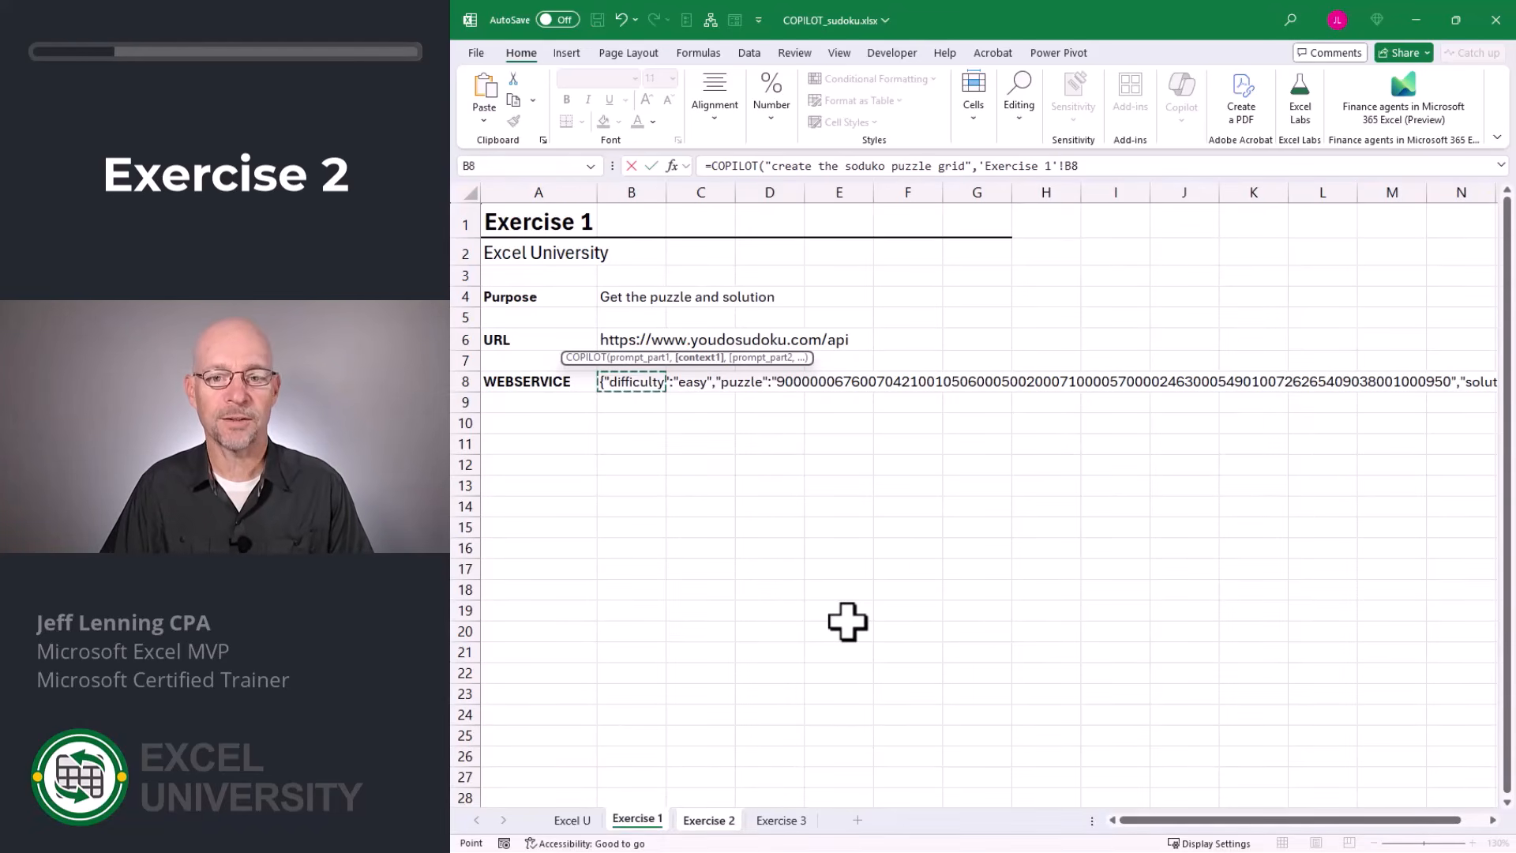
pyautogui.press('Return')
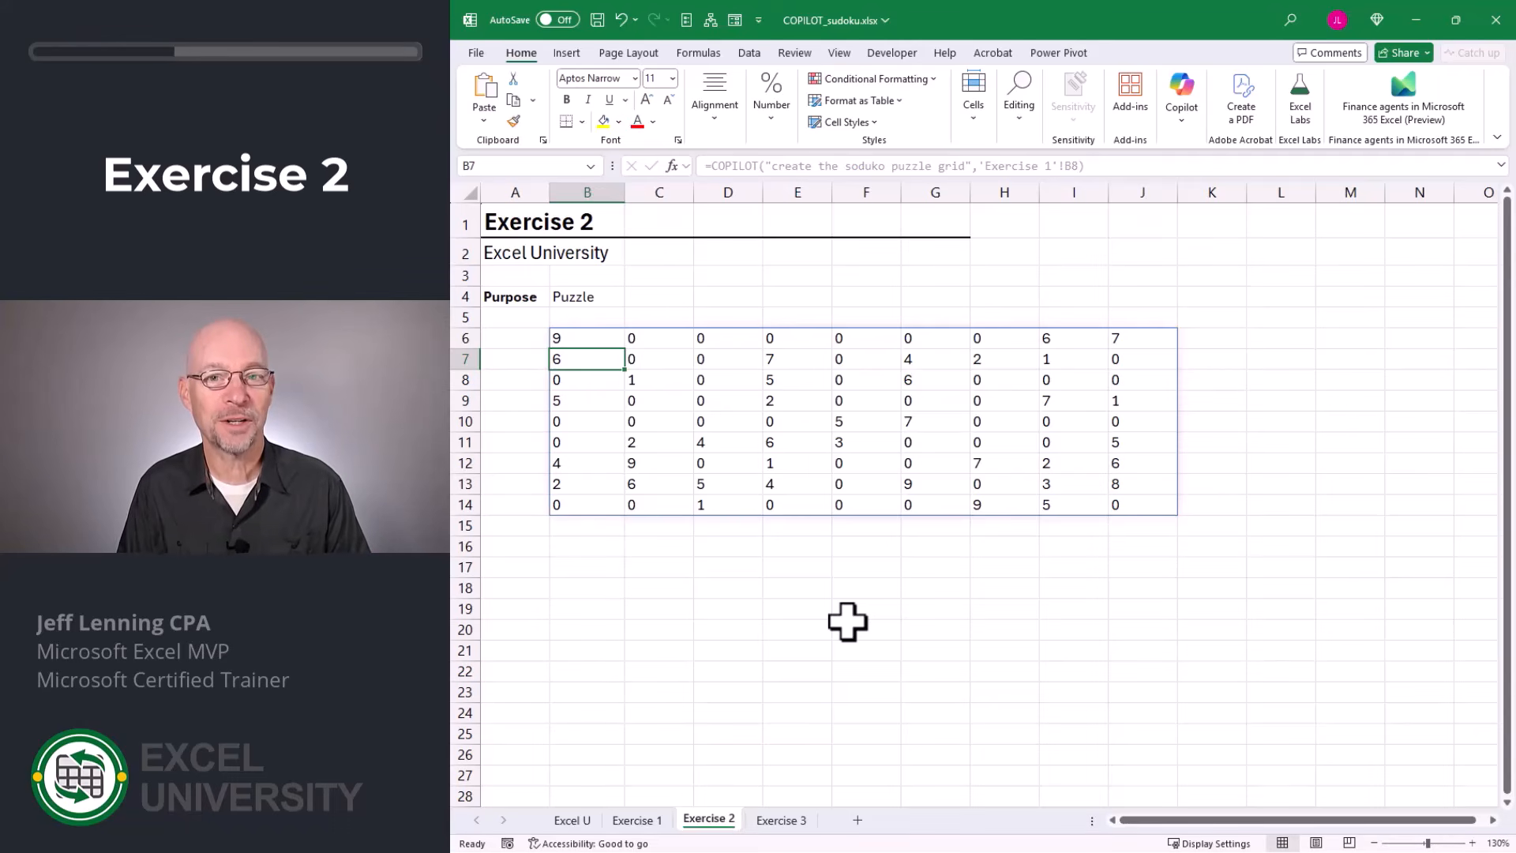
# Wrap the COPILOT formula in B6 with SUBSTITUTE so every "0" is replaced by empty text "".
pyautogui.click(659, 608)
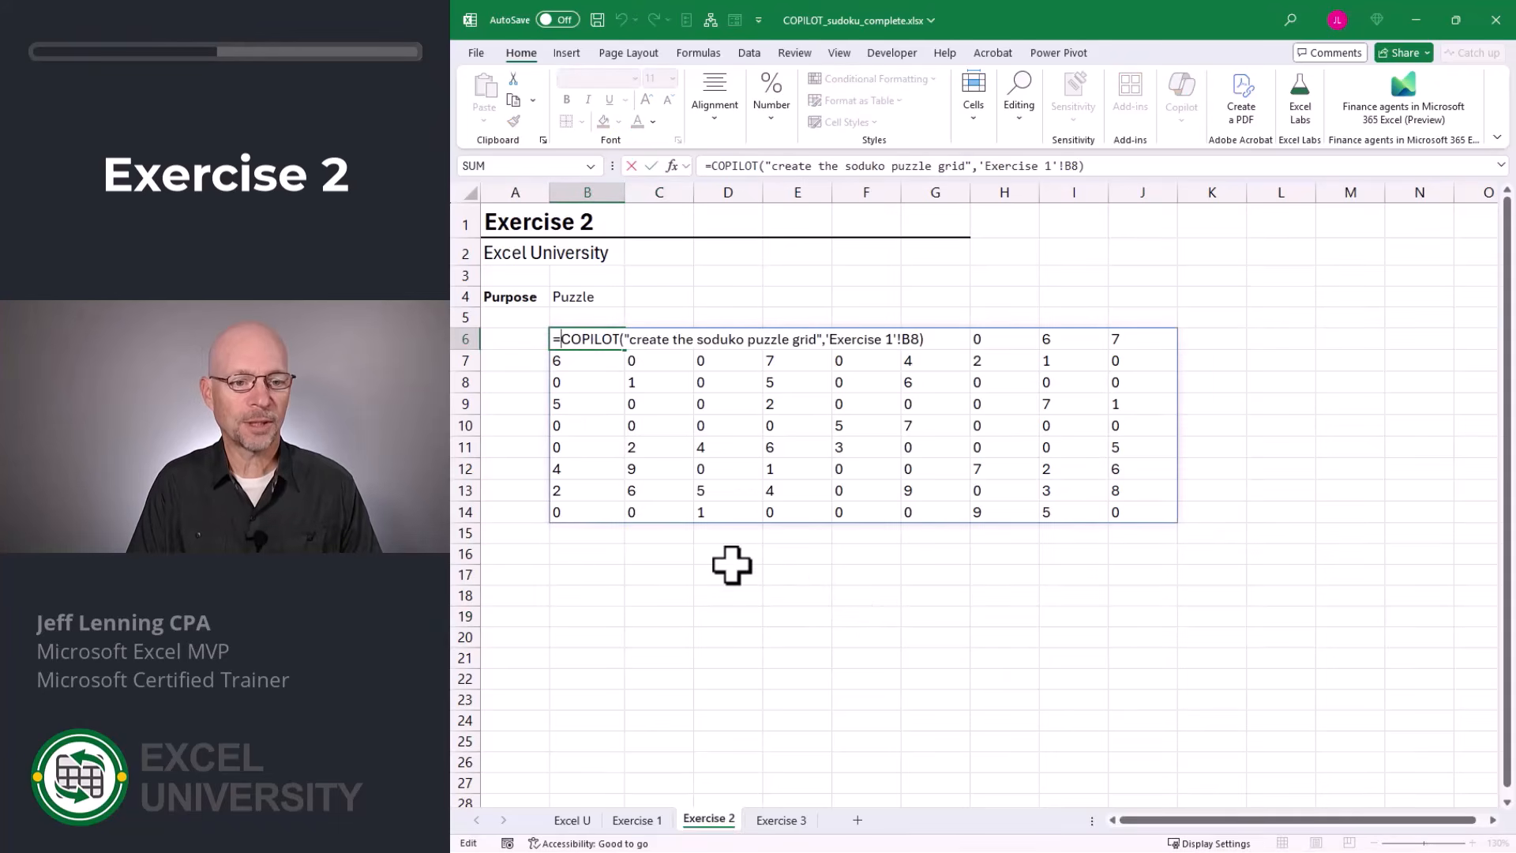
pyautogui.write('sub')
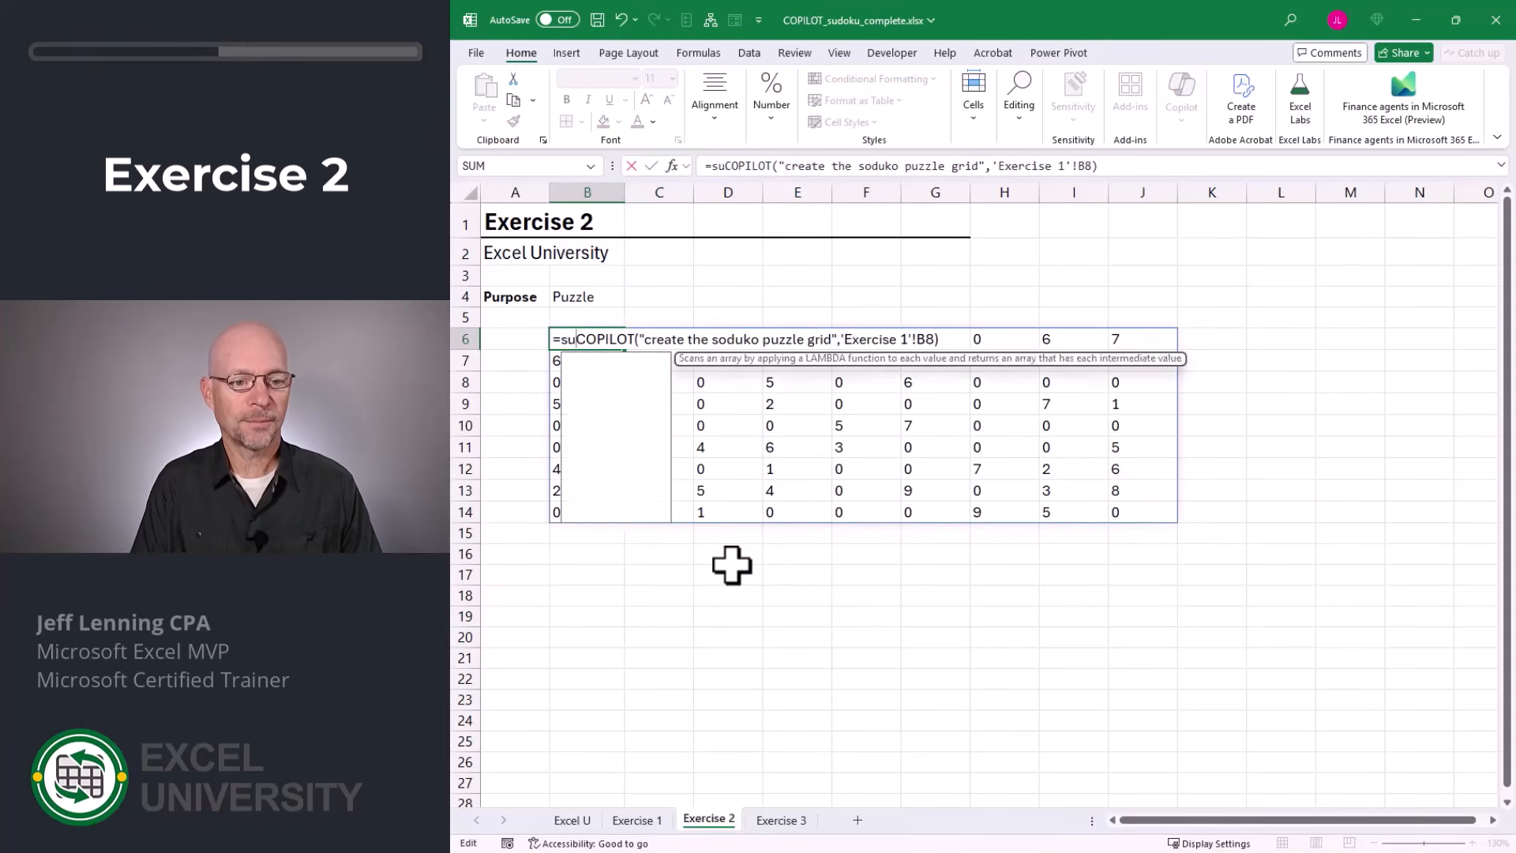
pyautogui.press('Tab')
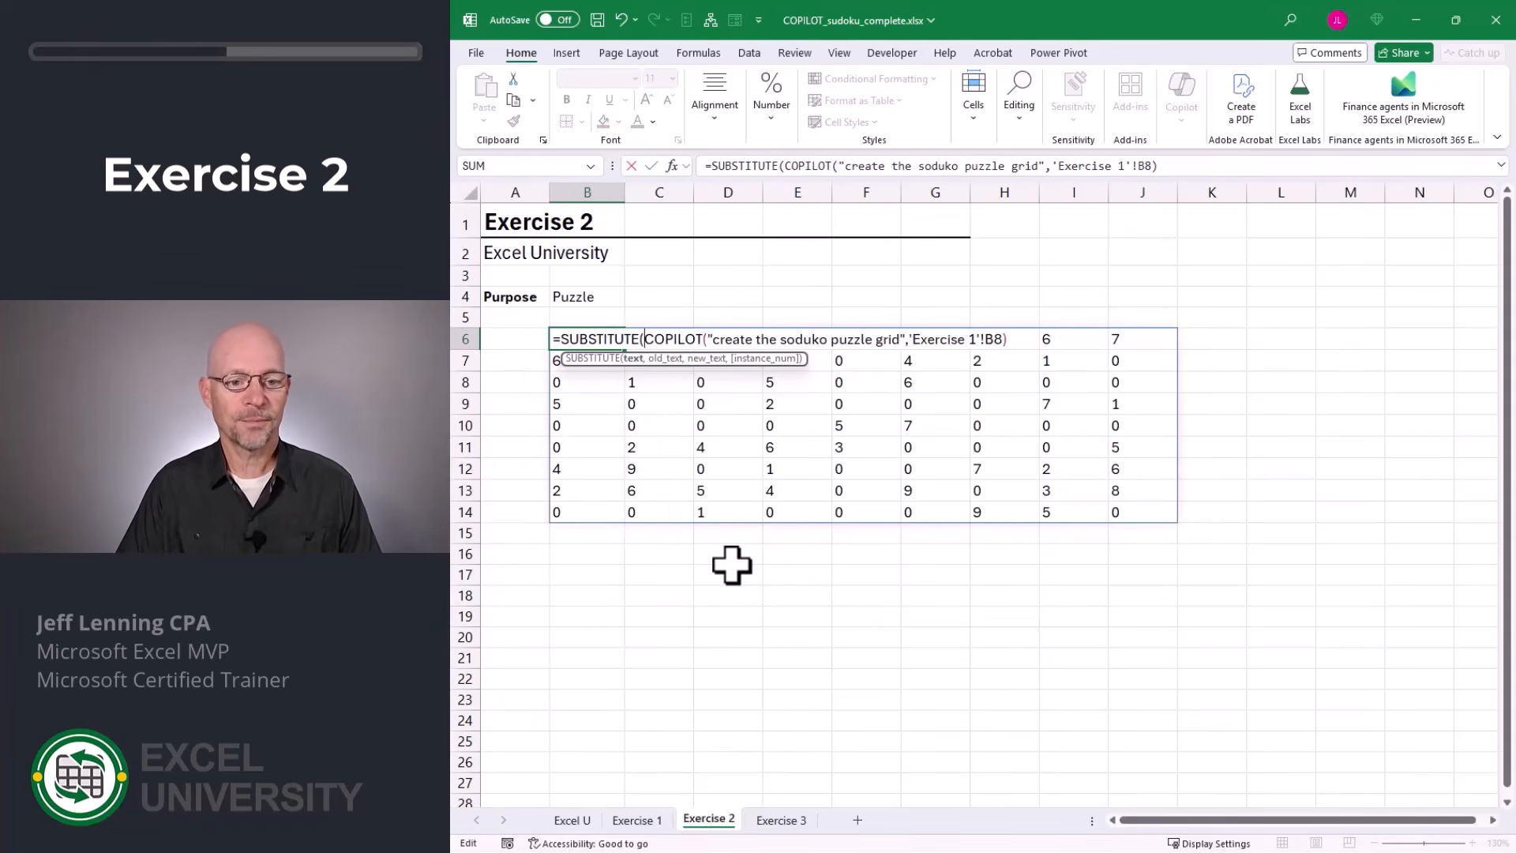
pyautogui.hotkey('shift', 'End')
pyautogui.press('End')
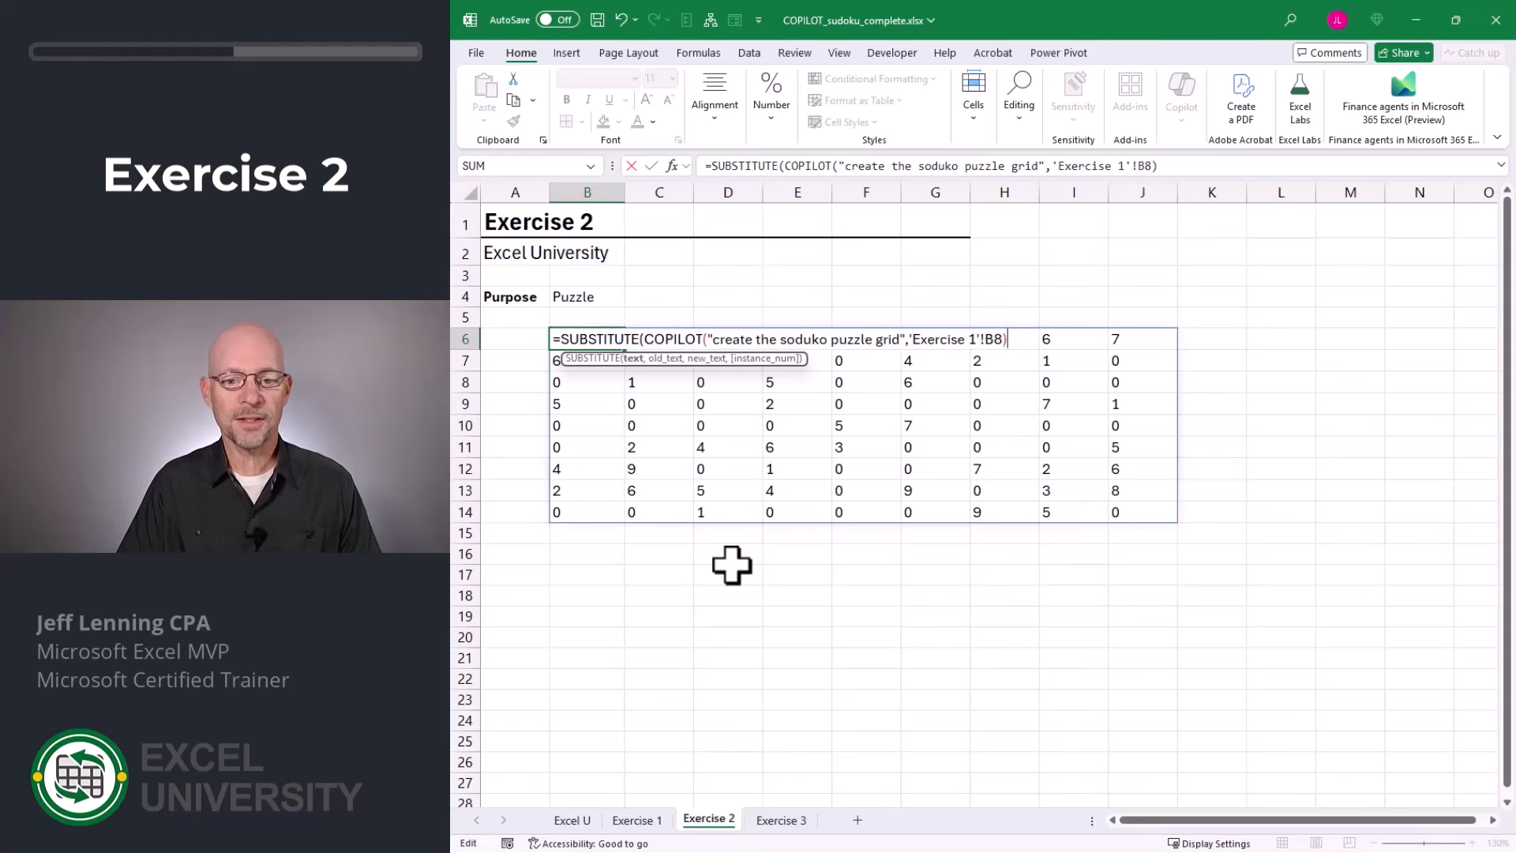
pyautogui.write(',"0')
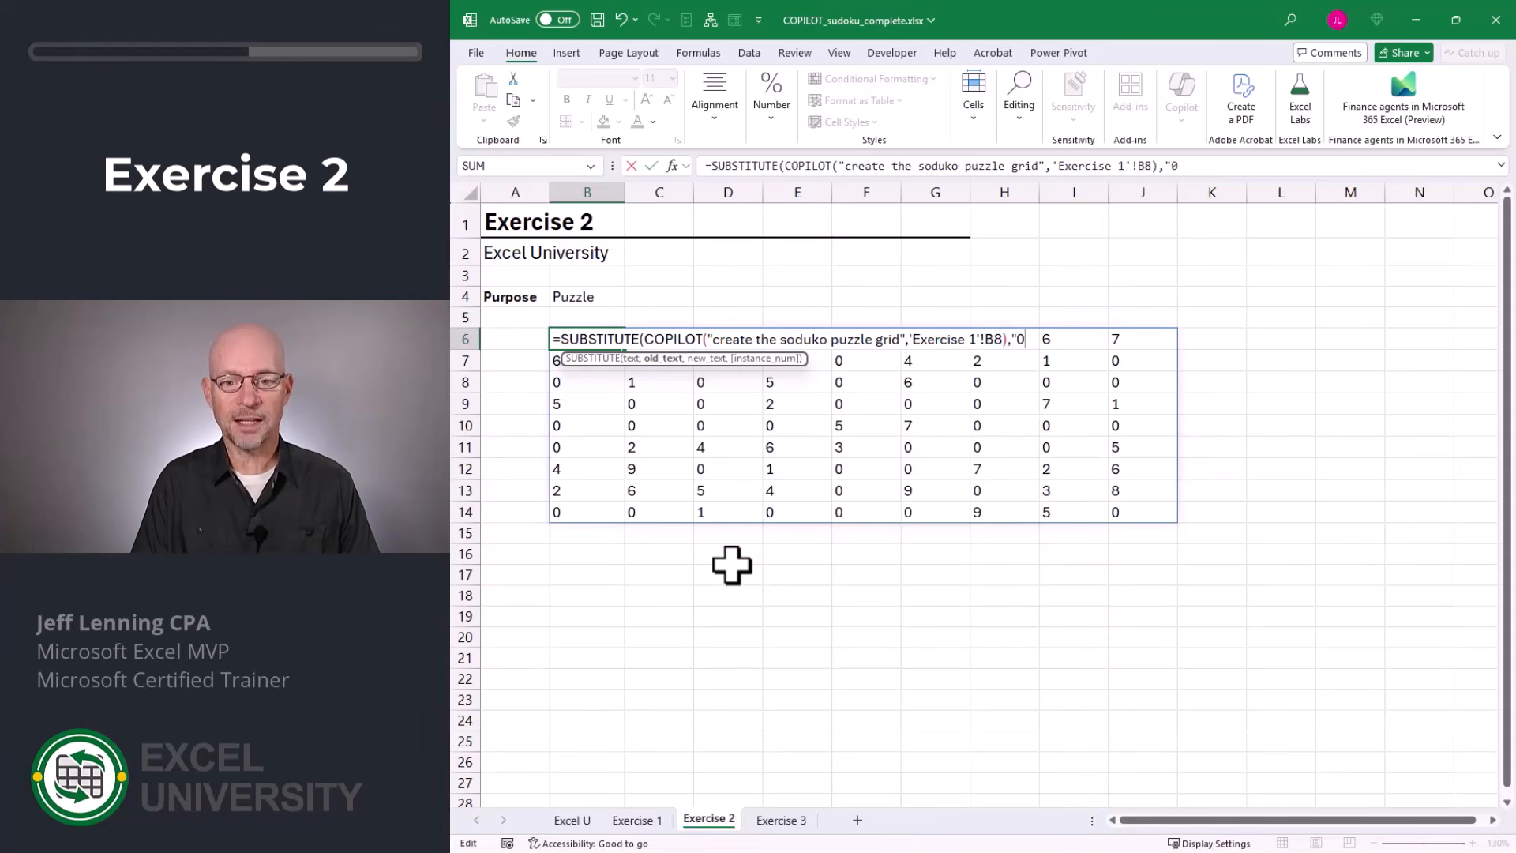
pyautogui.write('"')
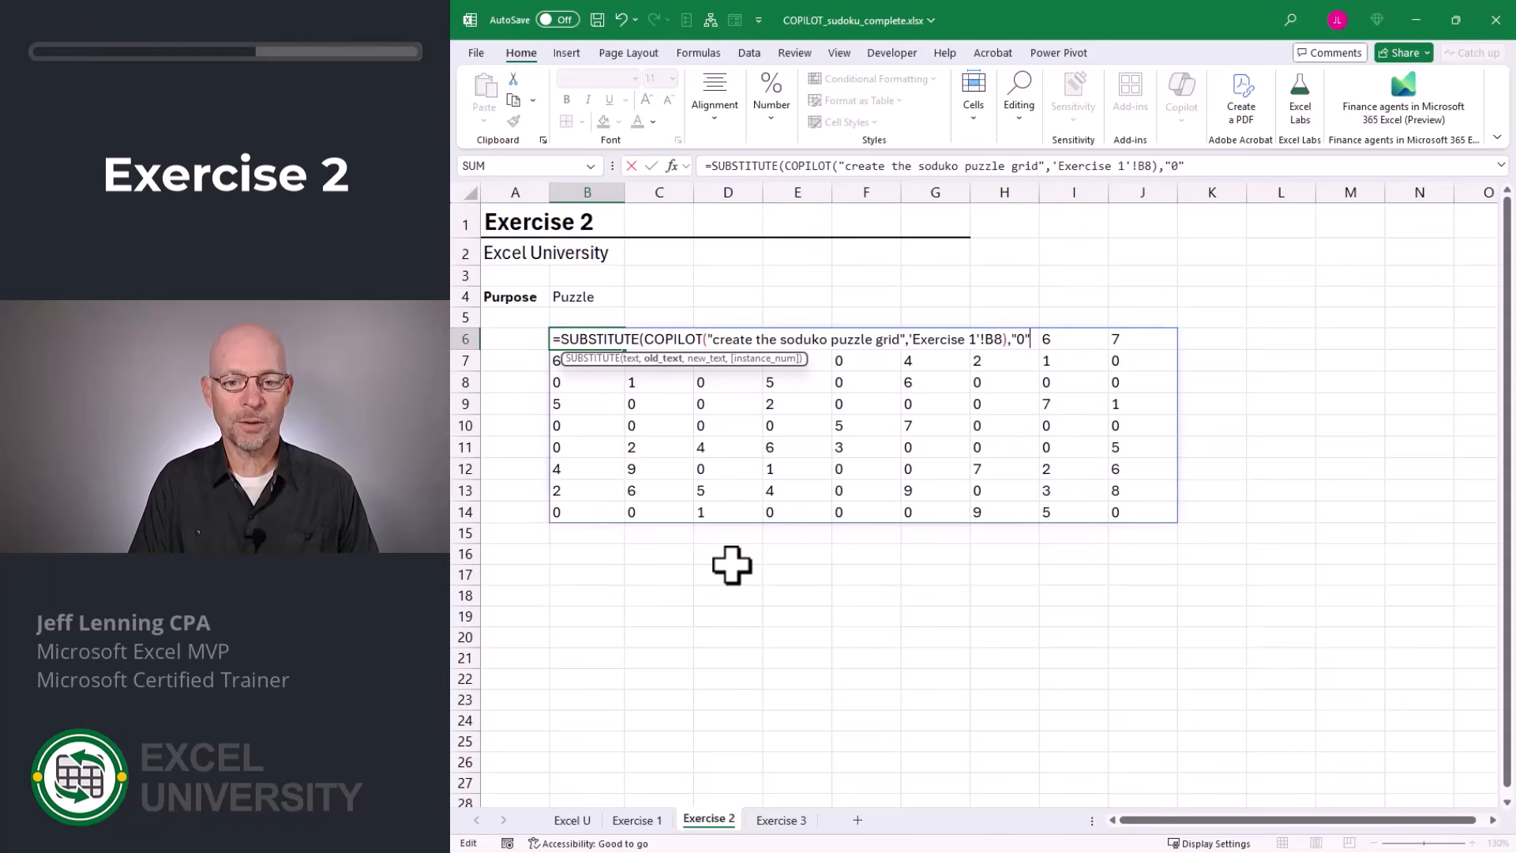
pyautogui.write(',')
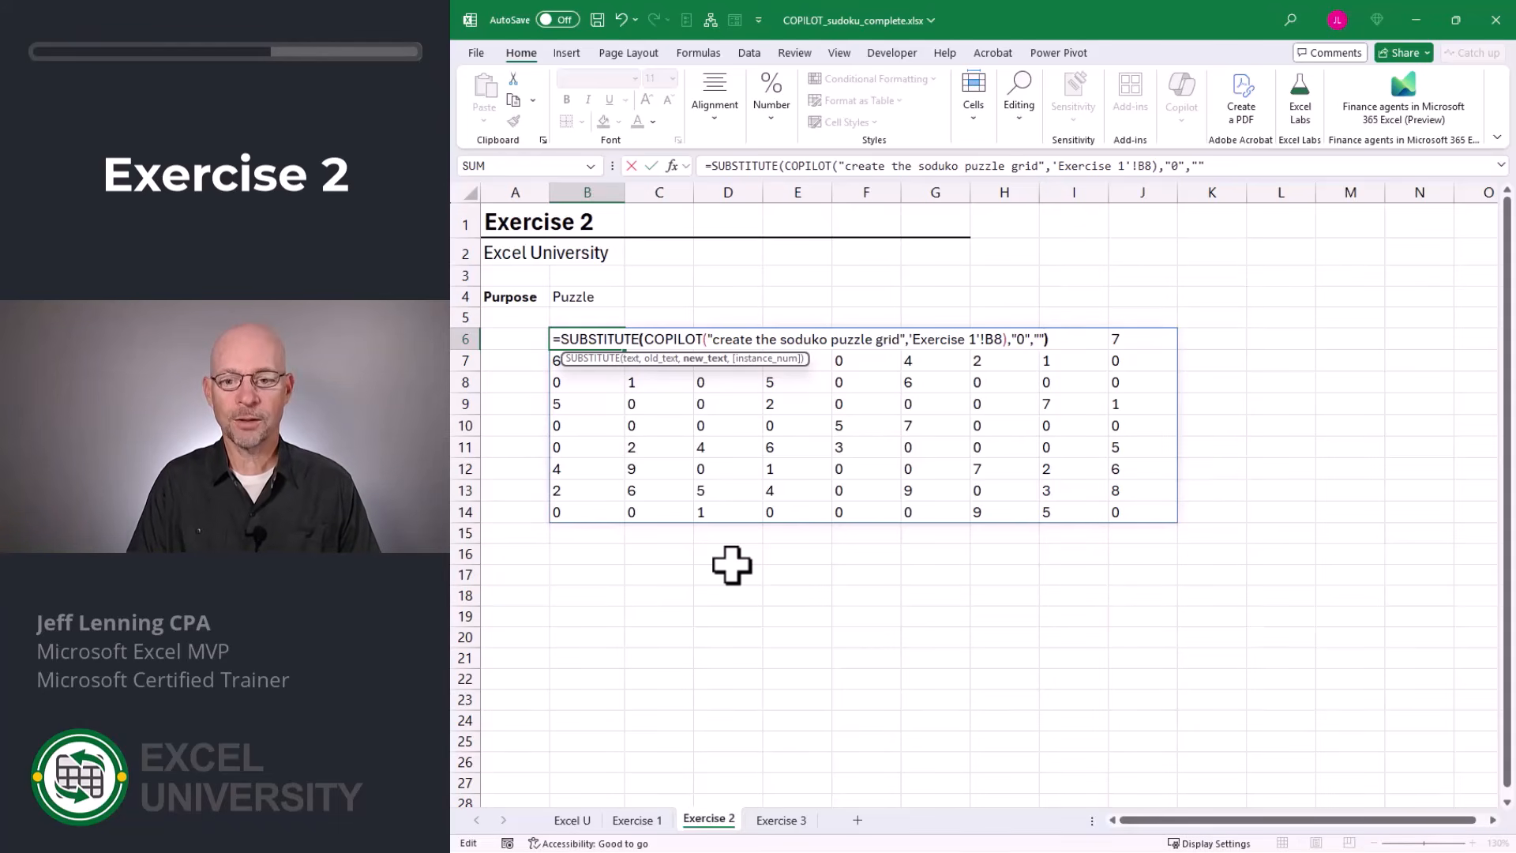
pyautogui.write('"")')
pyautogui.press('Return')
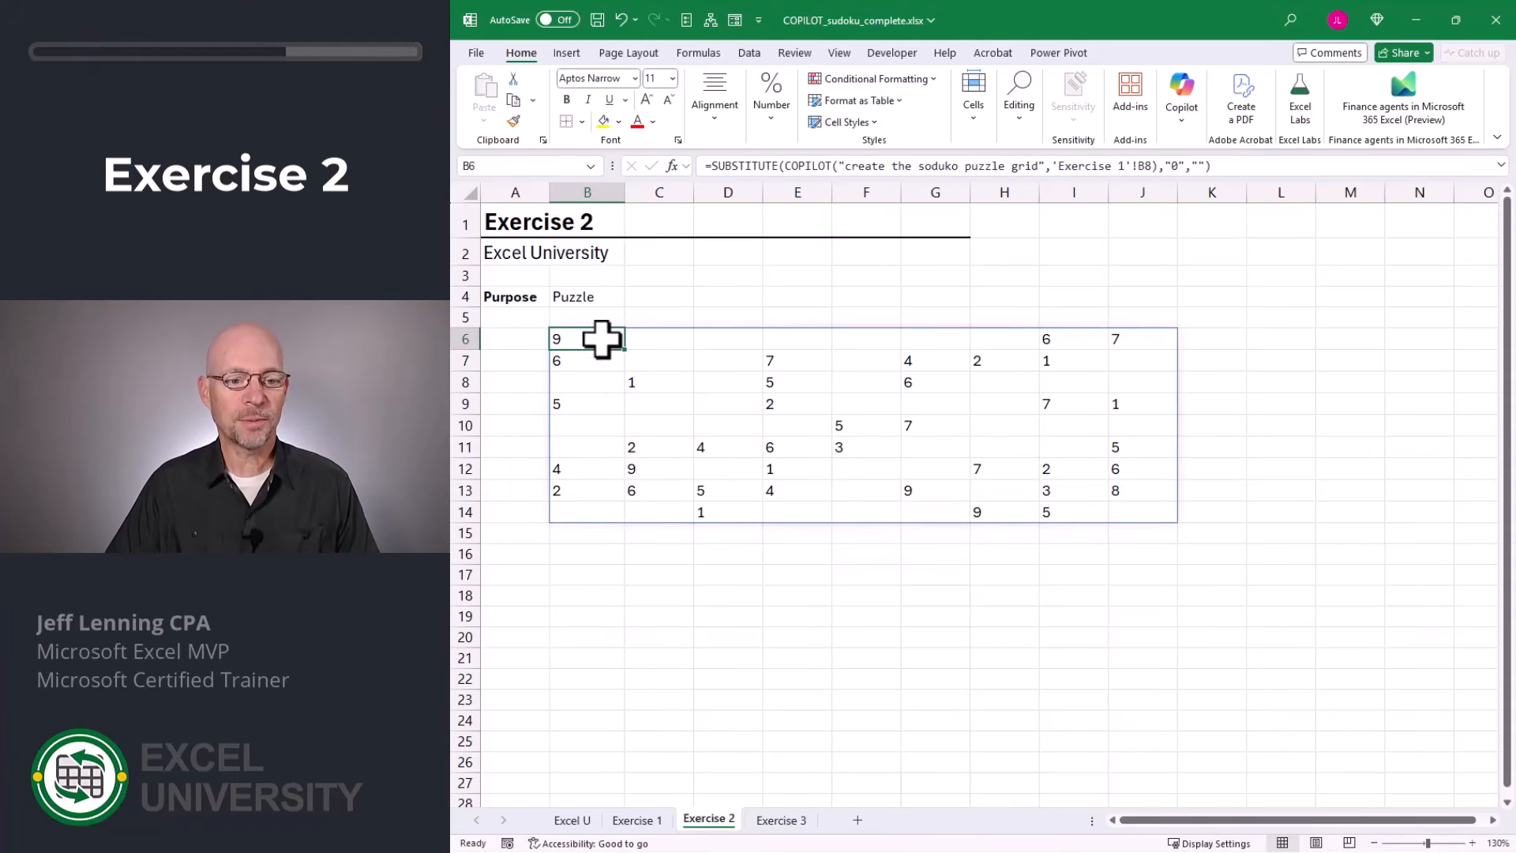
# Apply all borders to the 9-by-9 puzzle grid in B6:J14.
pyautogui.moveTo(599, 335); pyautogui.dragTo(1144, 497)
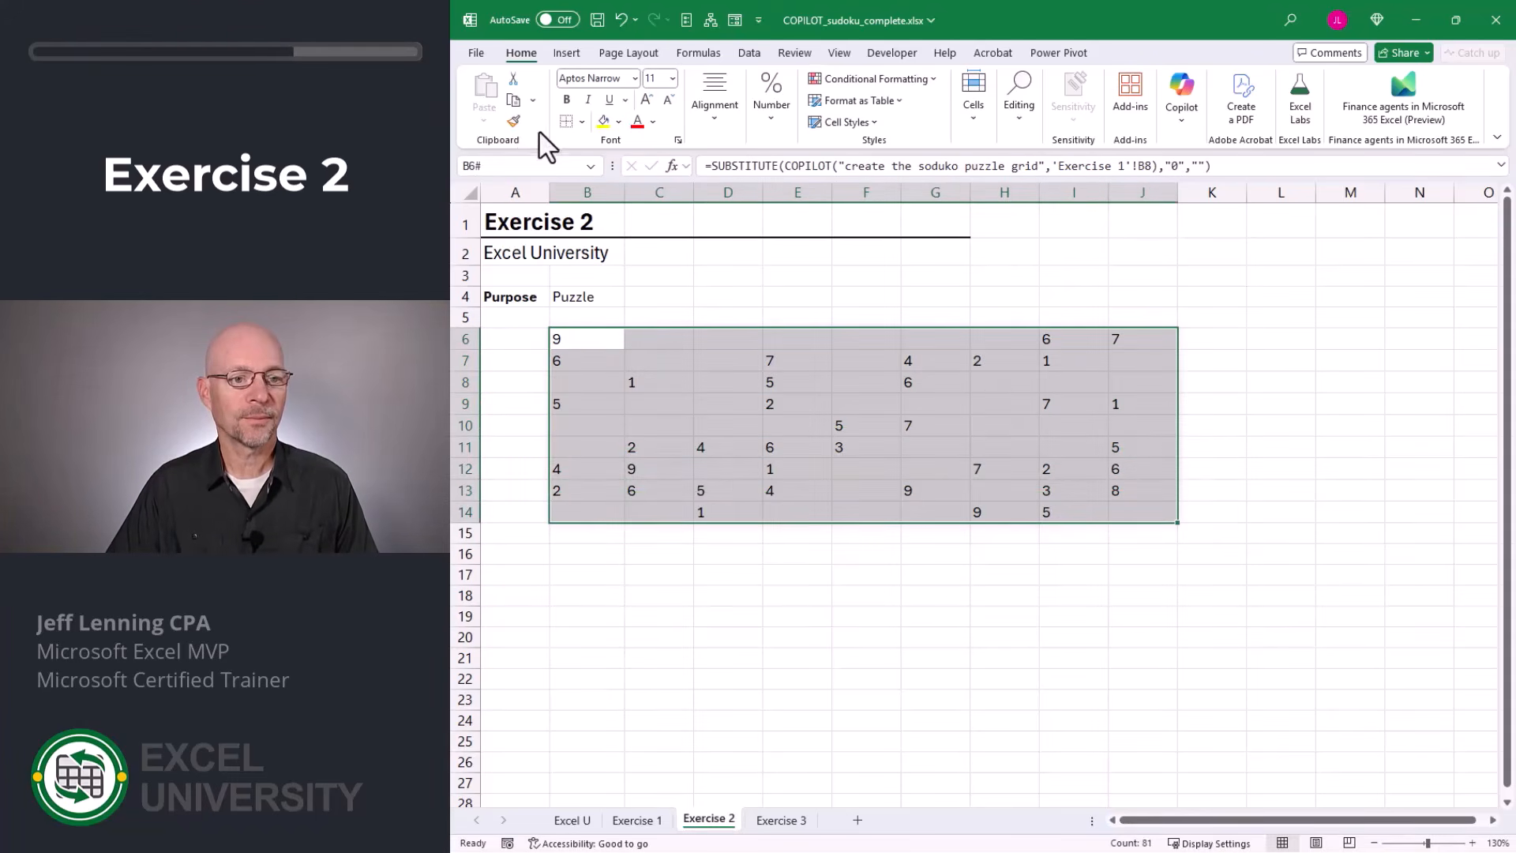
pyautogui.click(584, 122)
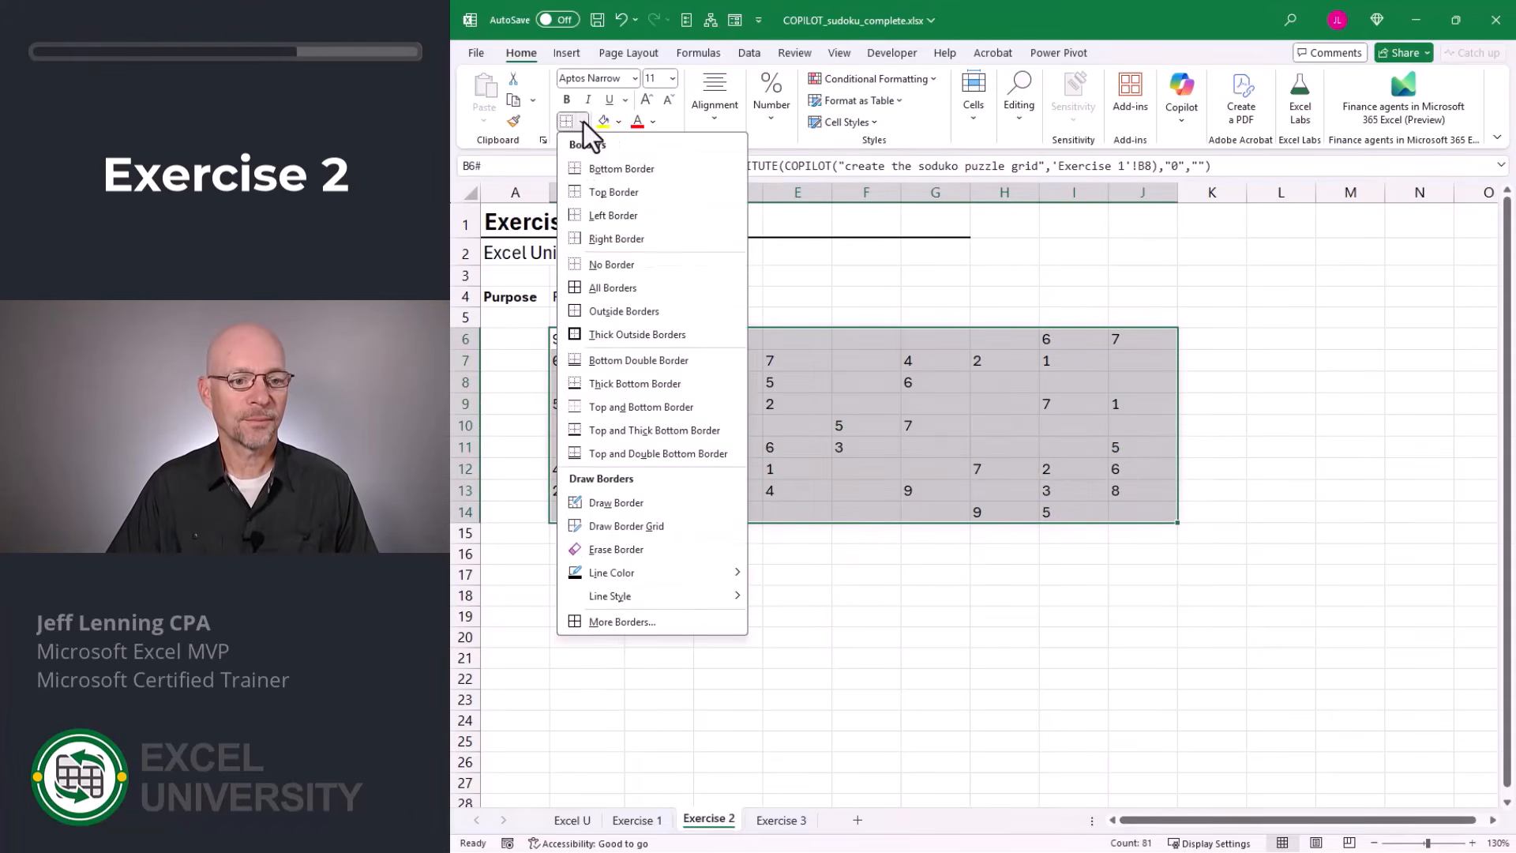
pyautogui.click(605, 291)
# Increase the height of rows 6 to 14 so the puzzle cells become roughly square.
pyautogui.moveTo(464, 338); pyautogui.dragTo(472, 509)
pyautogui.rightClick(464, 338)
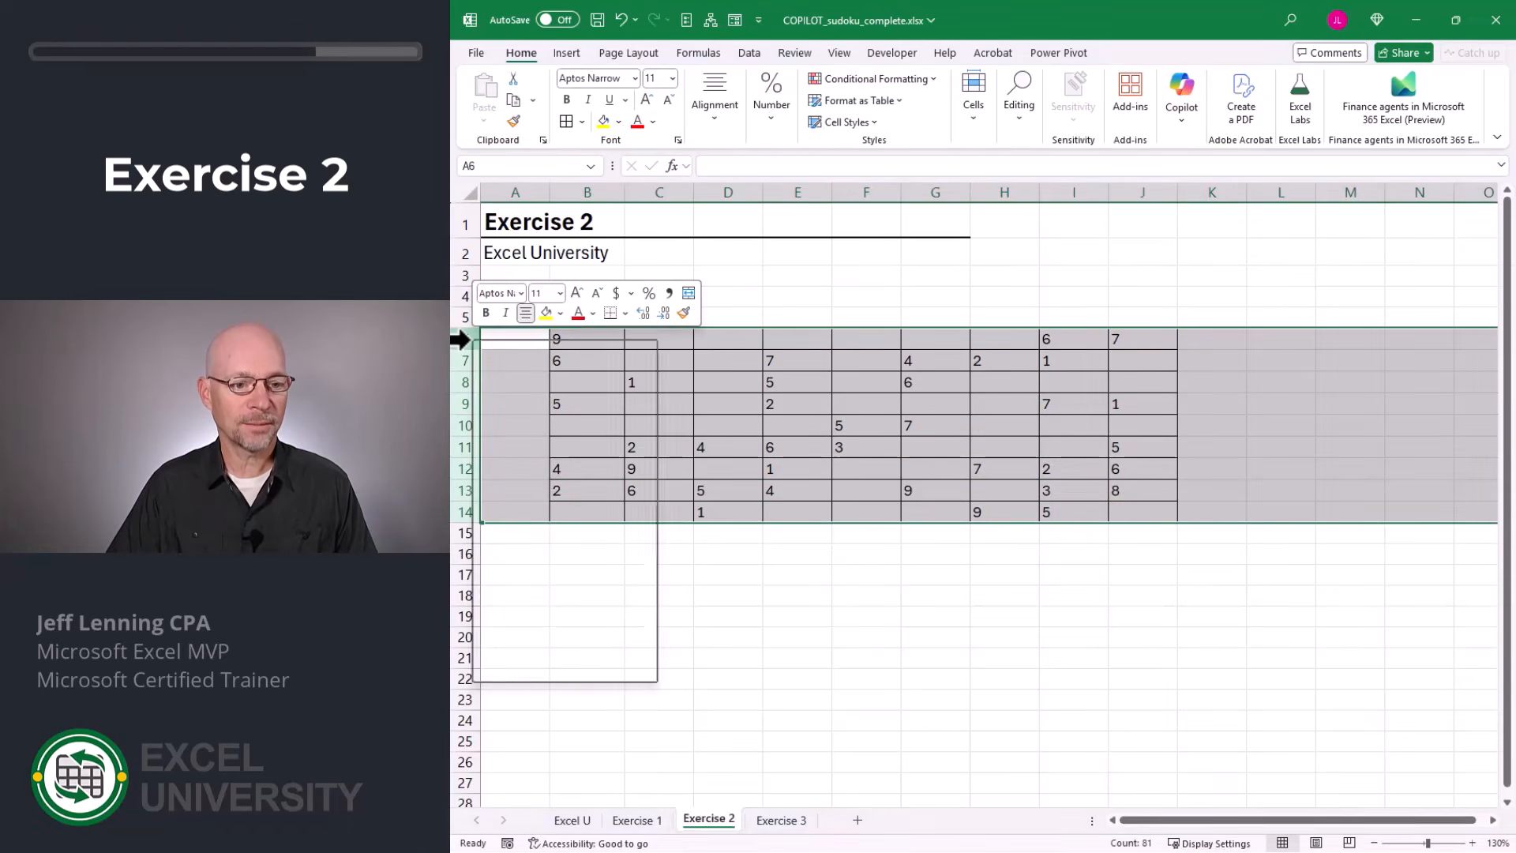
pyautogui.click(536, 623)
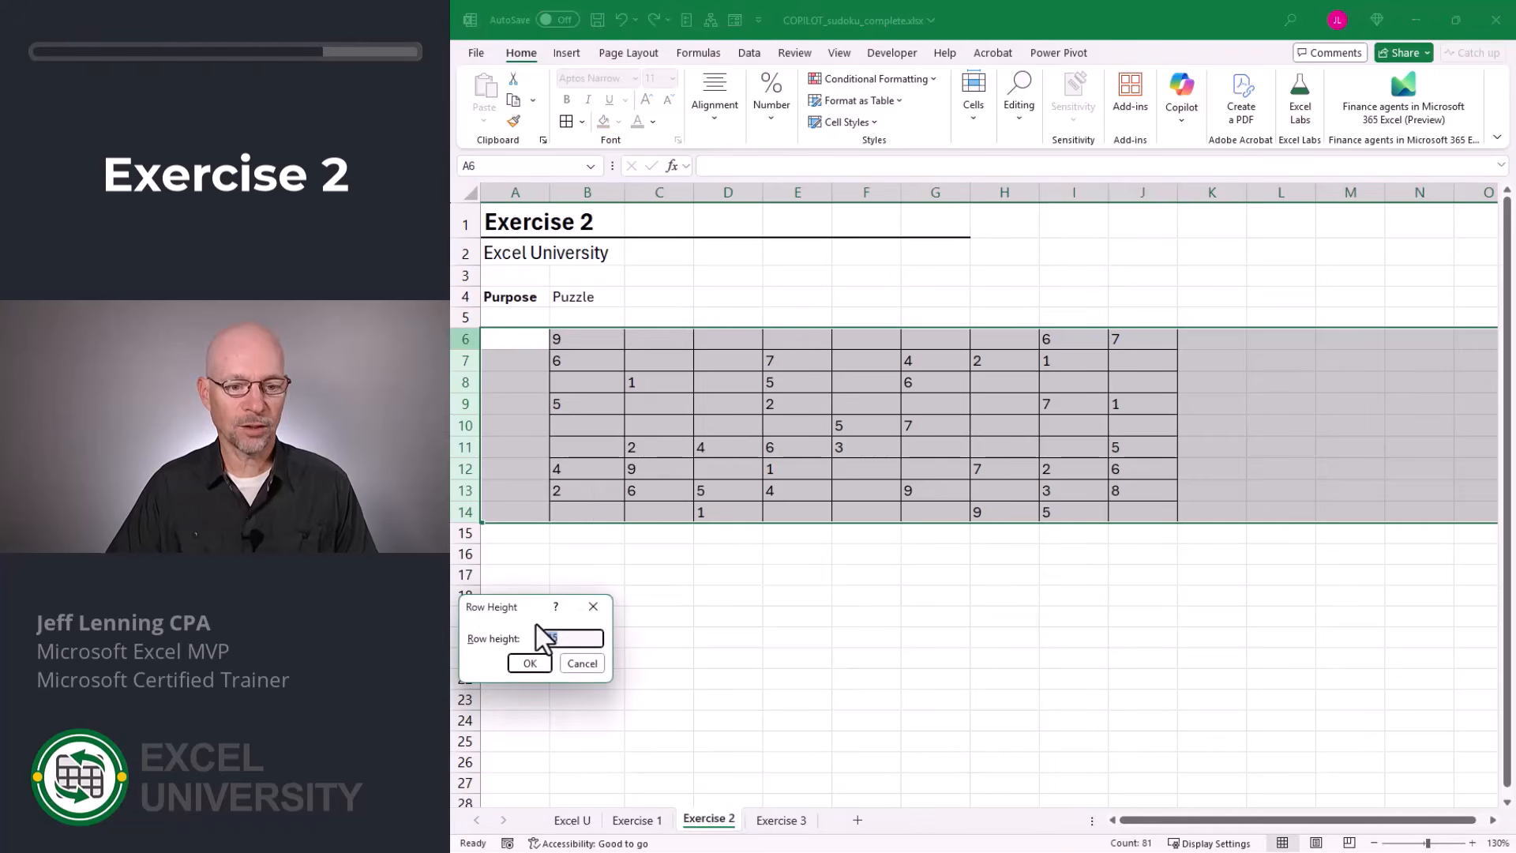
pyautogui.press('Return')
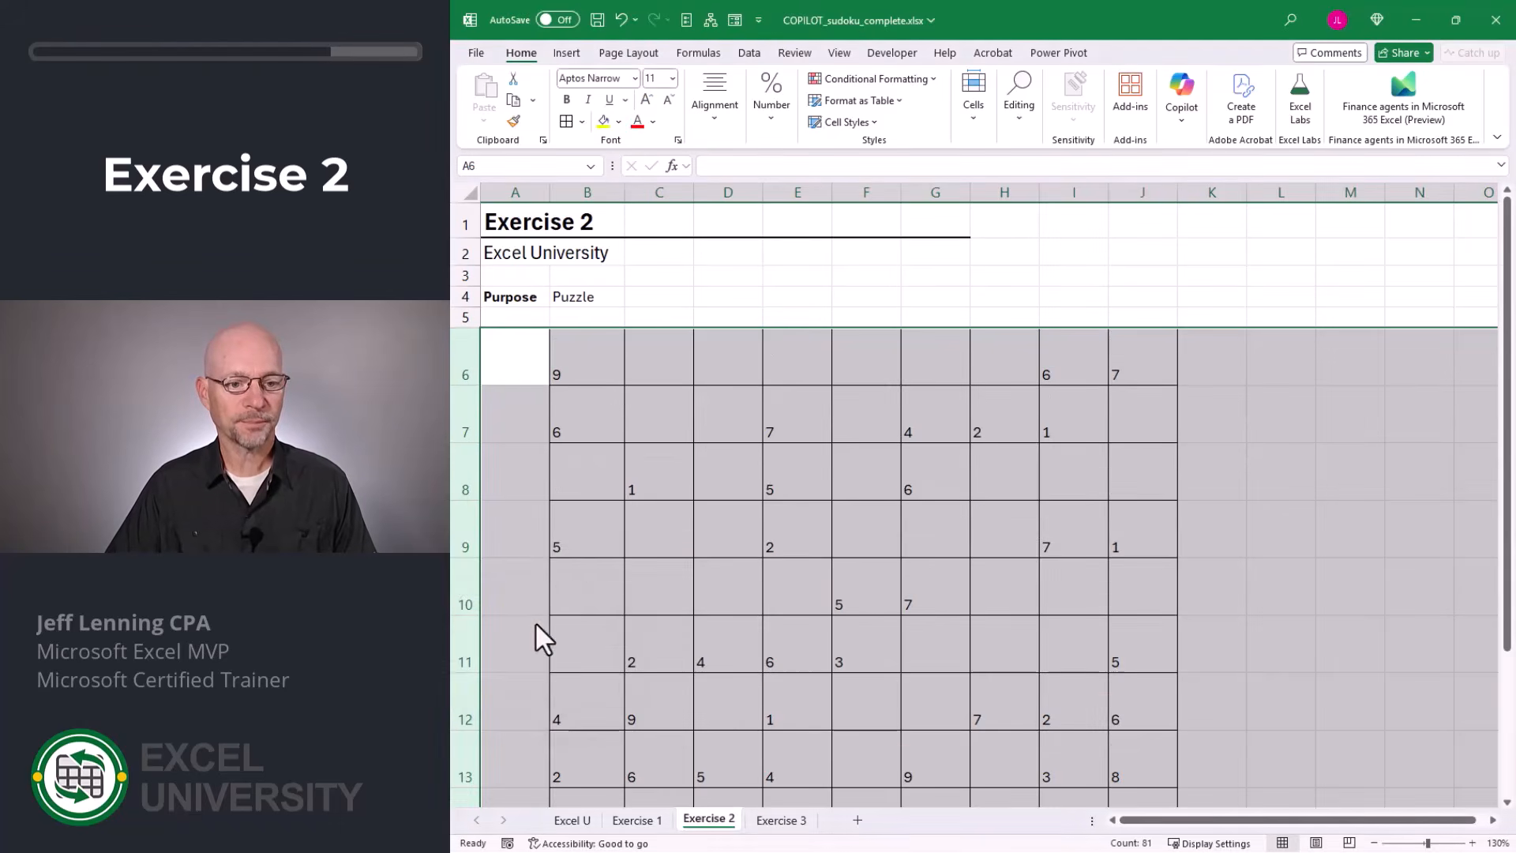
# Center the puzzle digits in B6:J14 both vertically and horizontally.
pyautogui.scroll(-1, 603, 450)
pyautogui.moveTo(587, 295); pyautogui.dragTo(1142, 754)
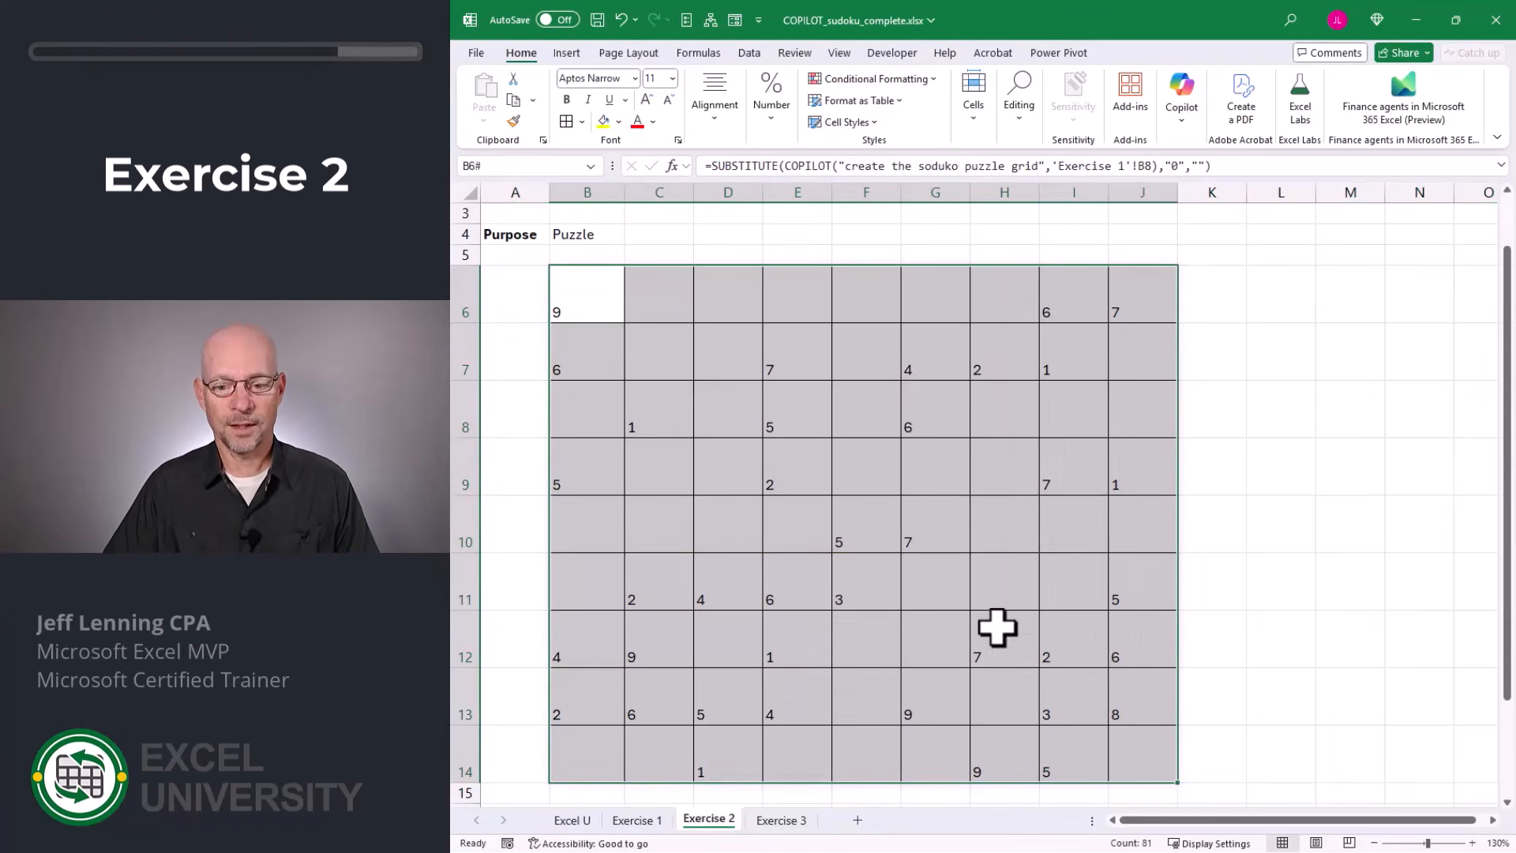
pyautogui.click(720, 136)
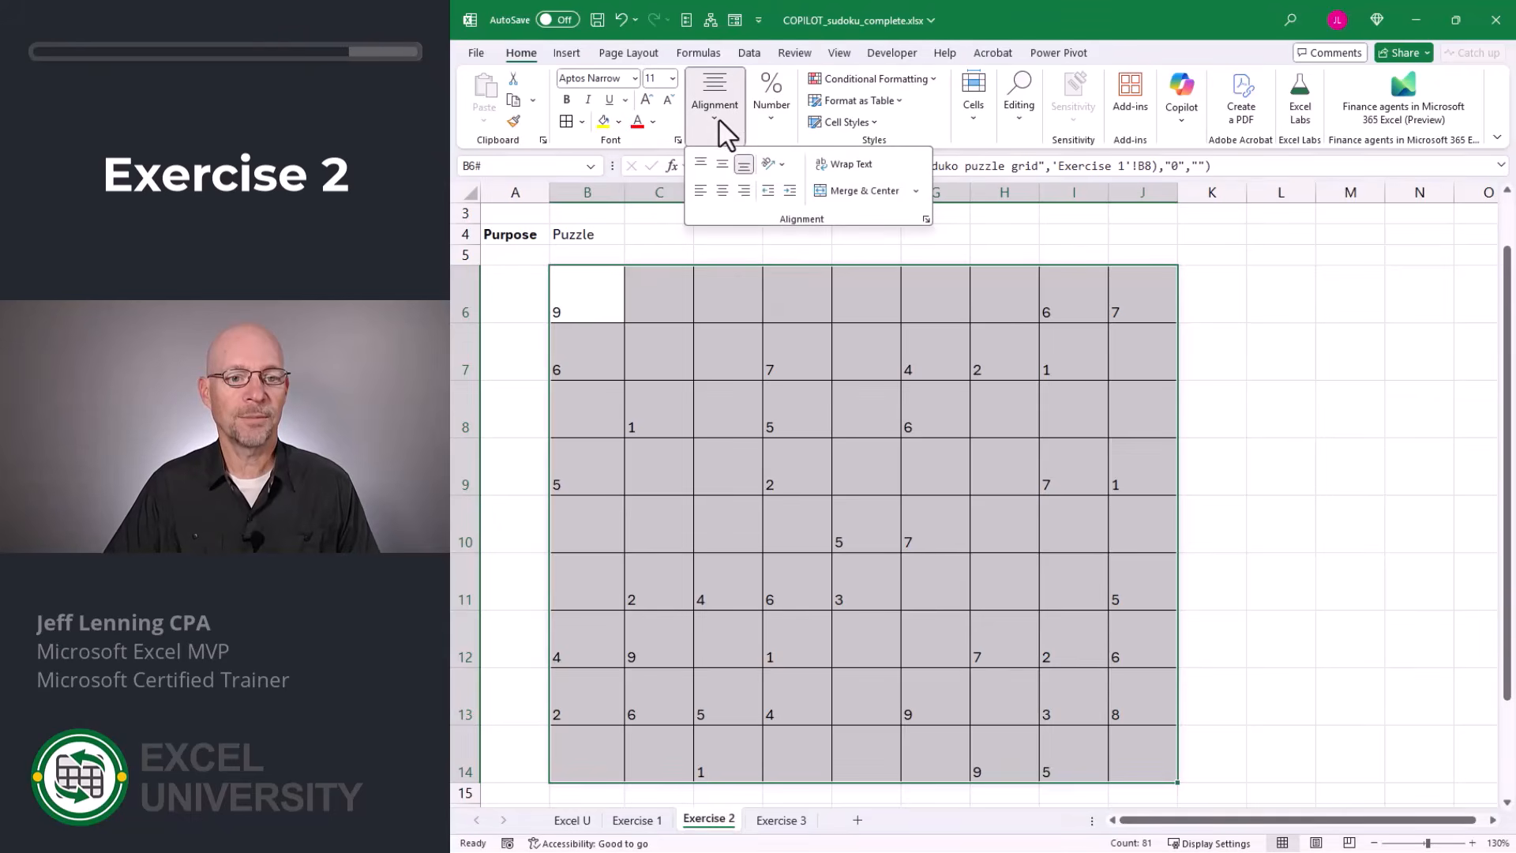
pyautogui.click(721, 165)
pyautogui.click(720, 191)
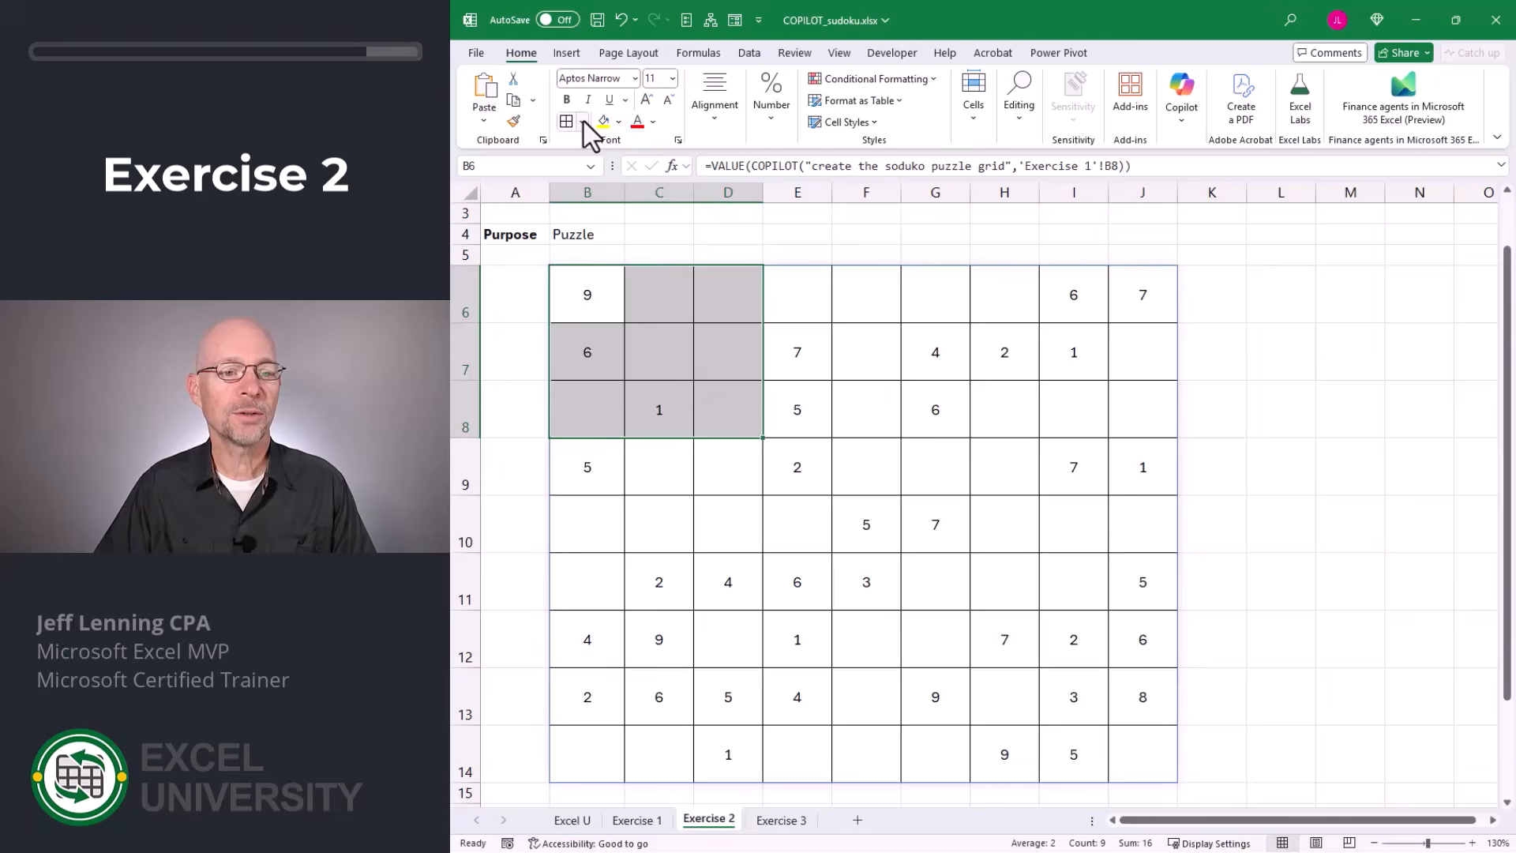
# Put thick outside borders around each of the three 3-by-3 blocks in rows 6 to 8 of the puzzle grid.
pyautogui.click(582, 122)
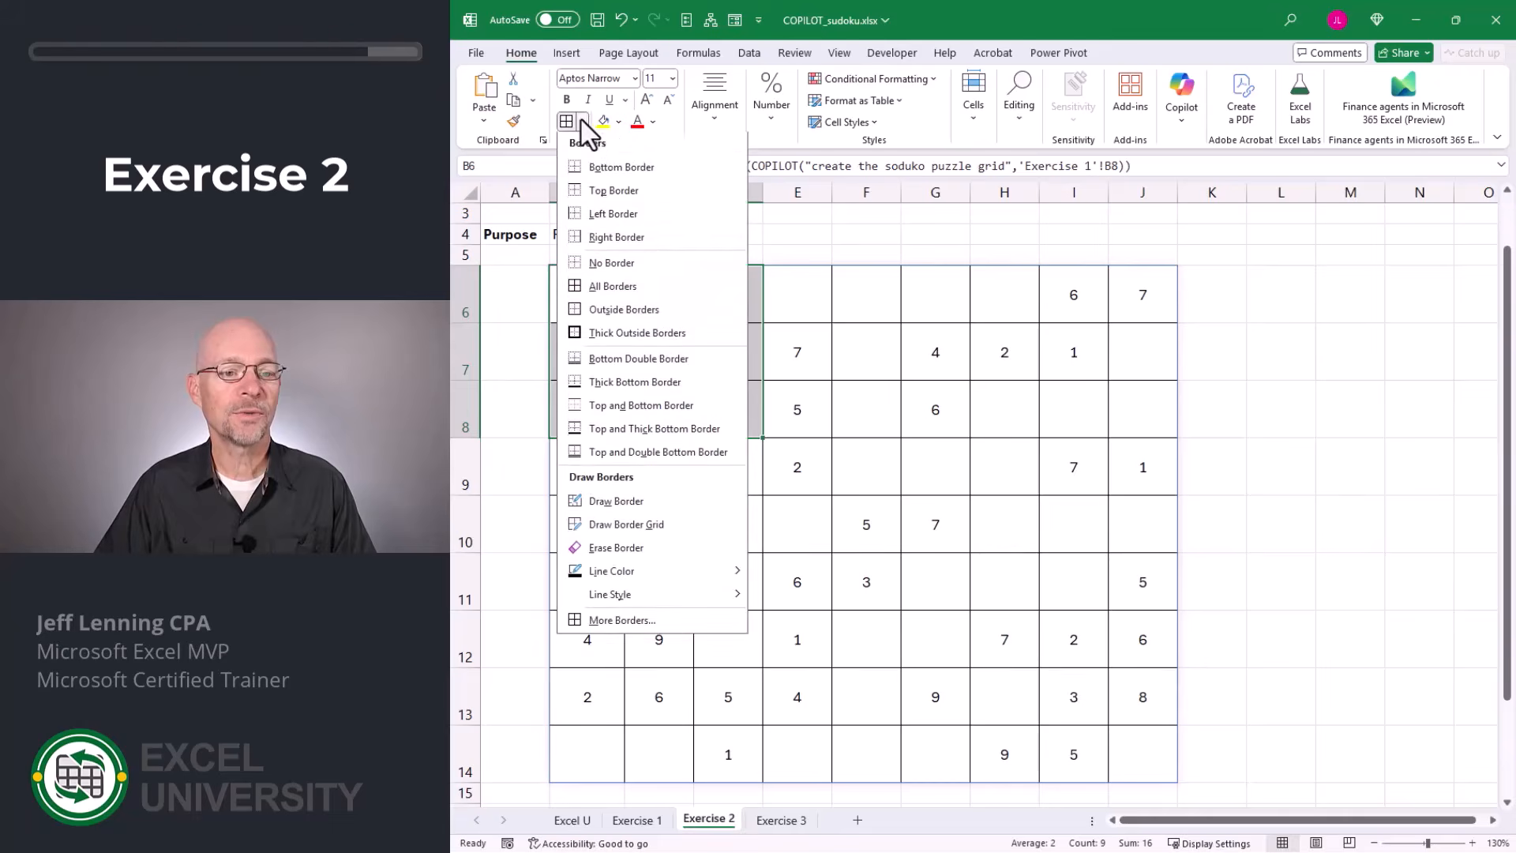
pyautogui.click(625, 335)
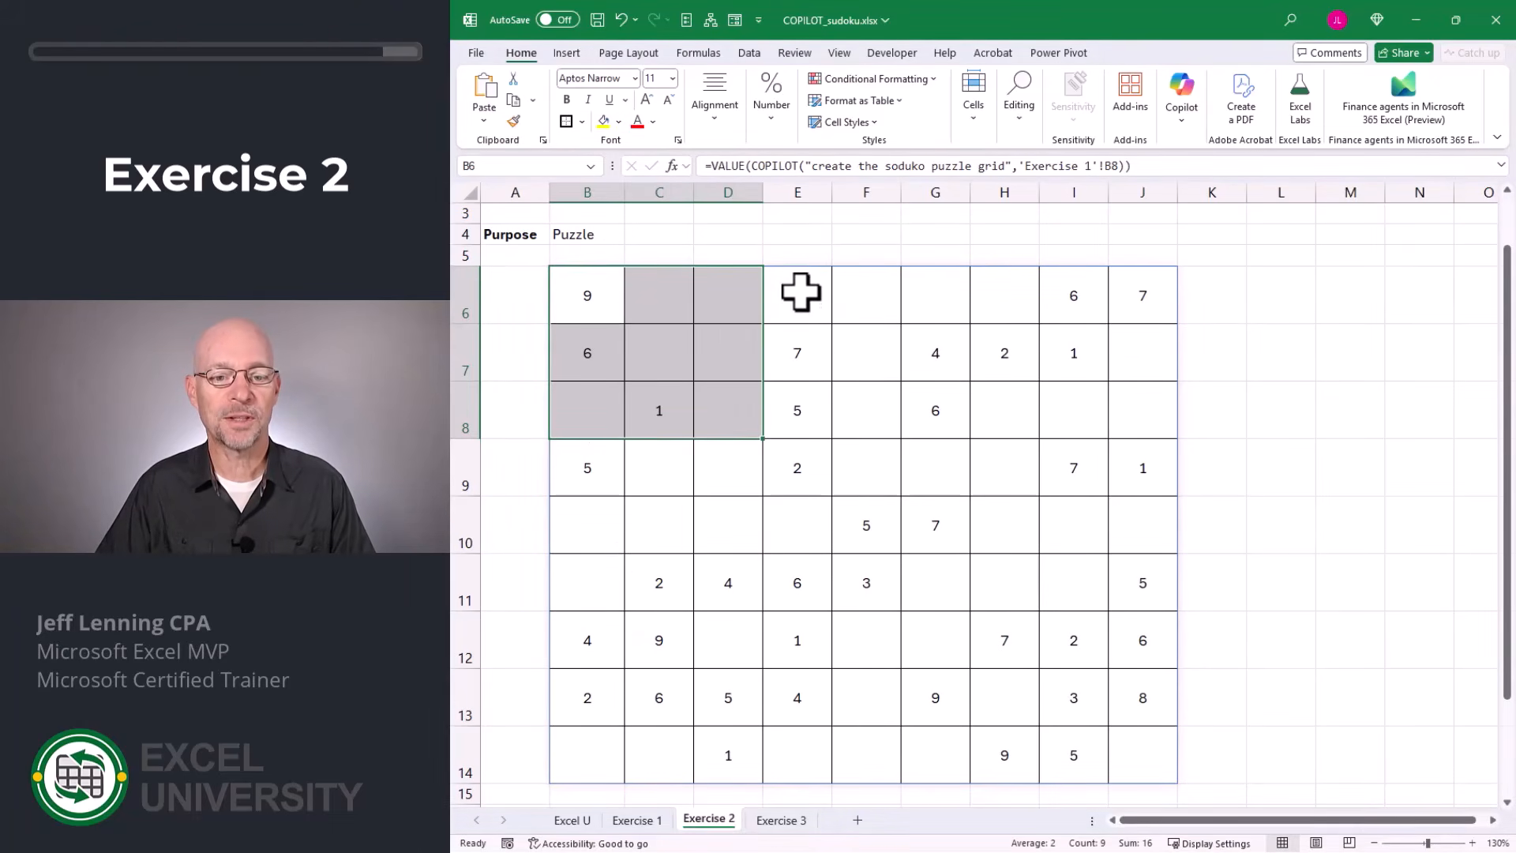
pyautogui.moveTo(800, 292); pyautogui.dragTo(935, 411)
pyautogui.press('F4')
pyautogui.moveTo(1001, 300); pyautogui.dragTo(1136, 410)
pyautogui.press('F4')
# Put thick outside borders around each of the three 3-by-3 blocks in rows 9 to 11 of the puzzle grid.
pyautogui.moveTo(600, 466); pyautogui.dragTo(727, 580)
pyautogui.press('F4')
pyautogui.moveTo(797, 470); pyautogui.dragTo(935, 580)
pyautogui.press('F4')
pyautogui.moveTo(1004, 473); pyautogui.dragTo(1137, 580)
pyautogui.press('F4')
# Put thick outside borders around each of the three 3-by-3 blocks in rows 12 to 14 of the puzzle grid.
pyautogui.moveTo(592, 640); pyautogui.dragTo(728, 750)
pyautogui.press('F4')
pyautogui.moveTo(816, 640); pyautogui.dragTo(935, 750)
pyautogui.press('F4')
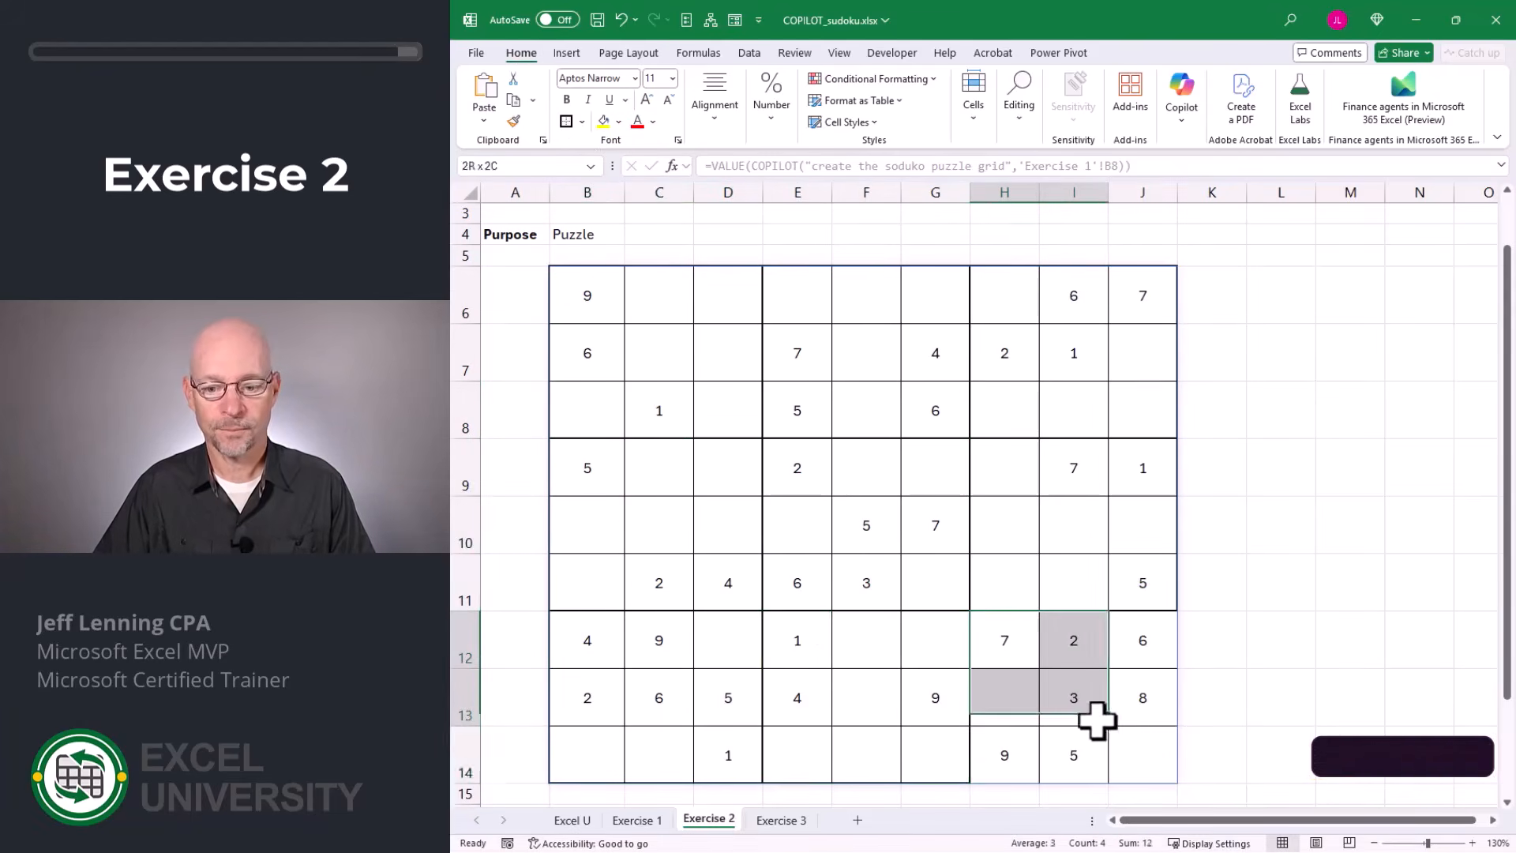
pyautogui.moveTo(1098, 718); pyautogui.dragTo(1137, 750)
pyautogui.press('F4')
pyautogui.click(1271, 454)
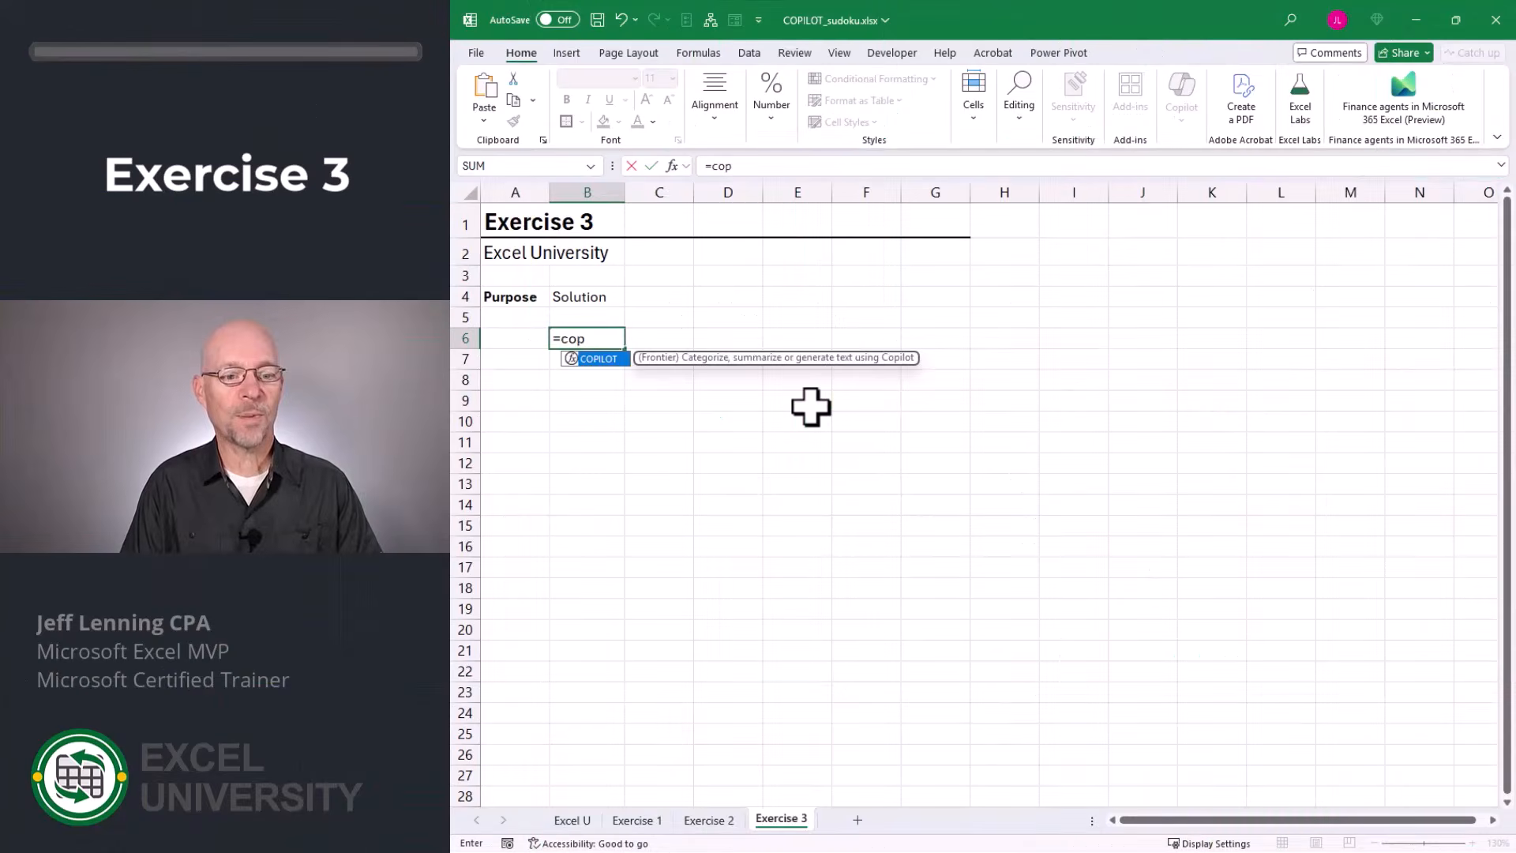
# Generate the solution grid in B6 with =COPILOT("create the soduko solution grid",'Exercise 1'!B8).
pyautogui.press('Tab')
pyautogui.write('"create the')
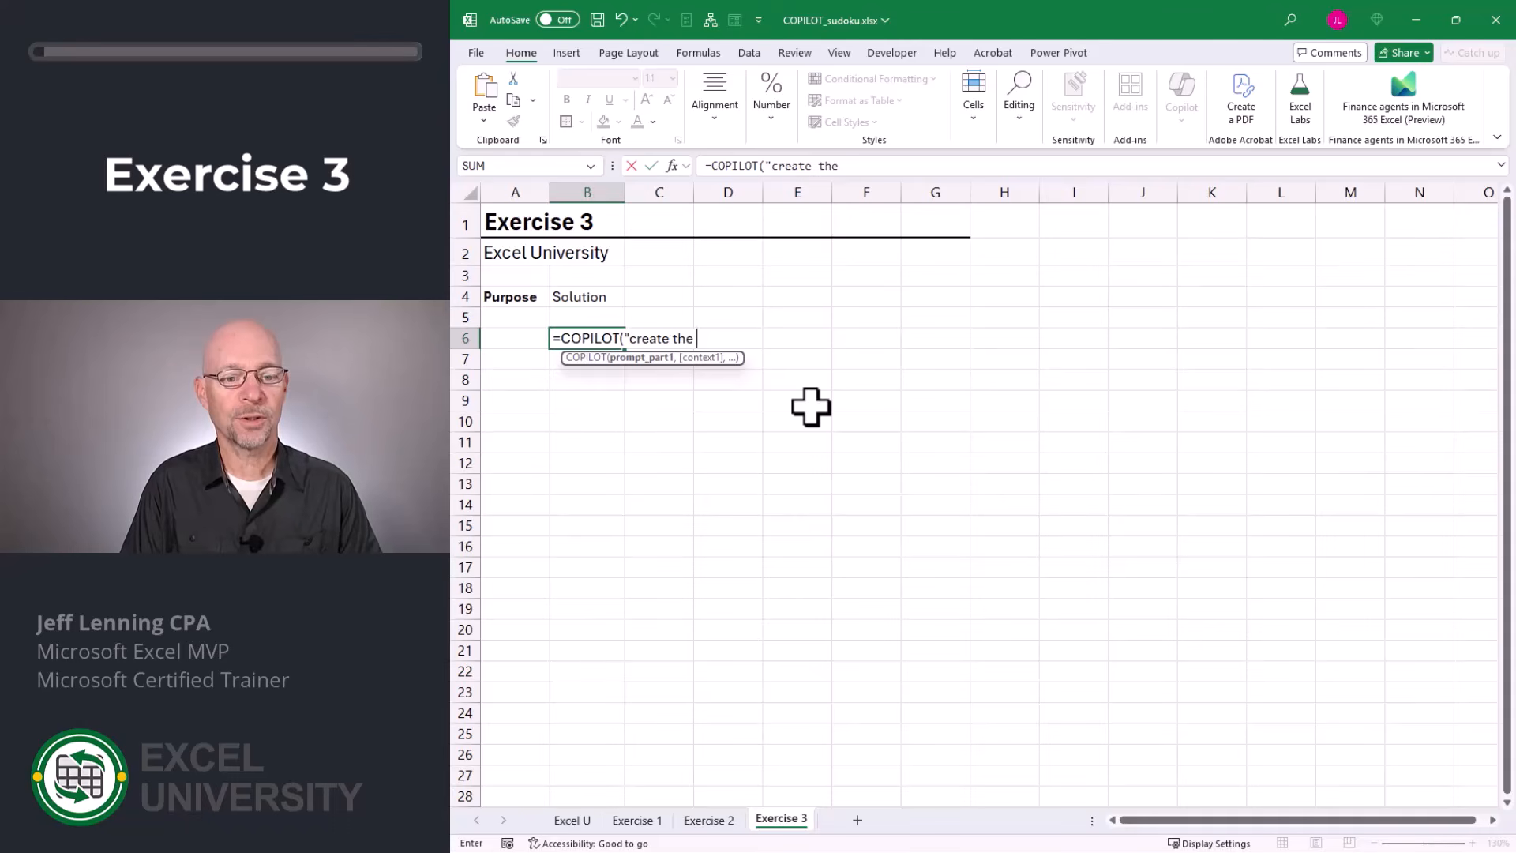
pyautogui.write(' soduko solution grid",')
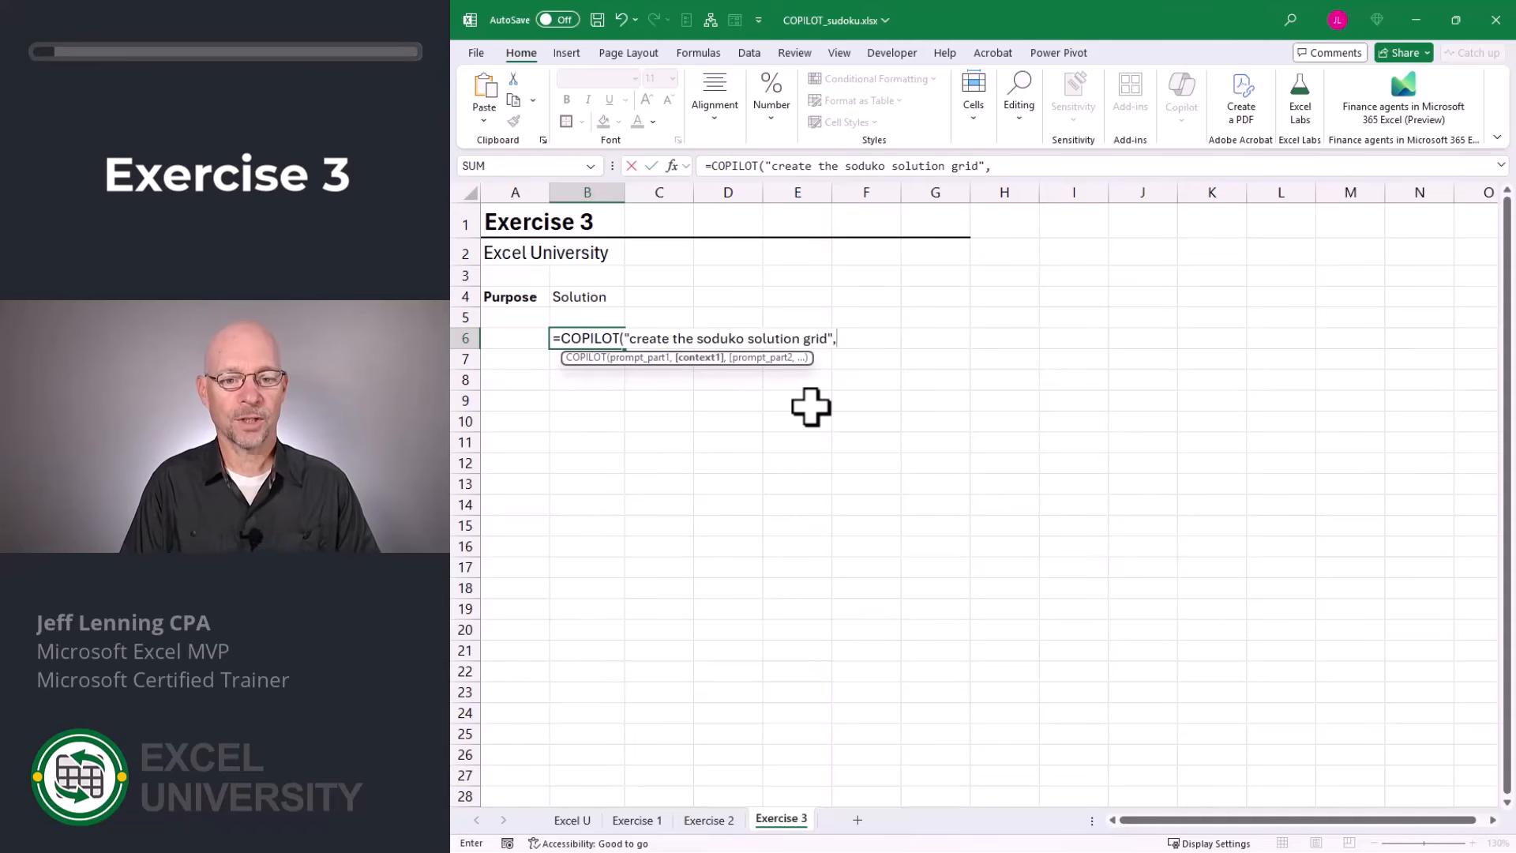
pyautogui.click(636, 820)
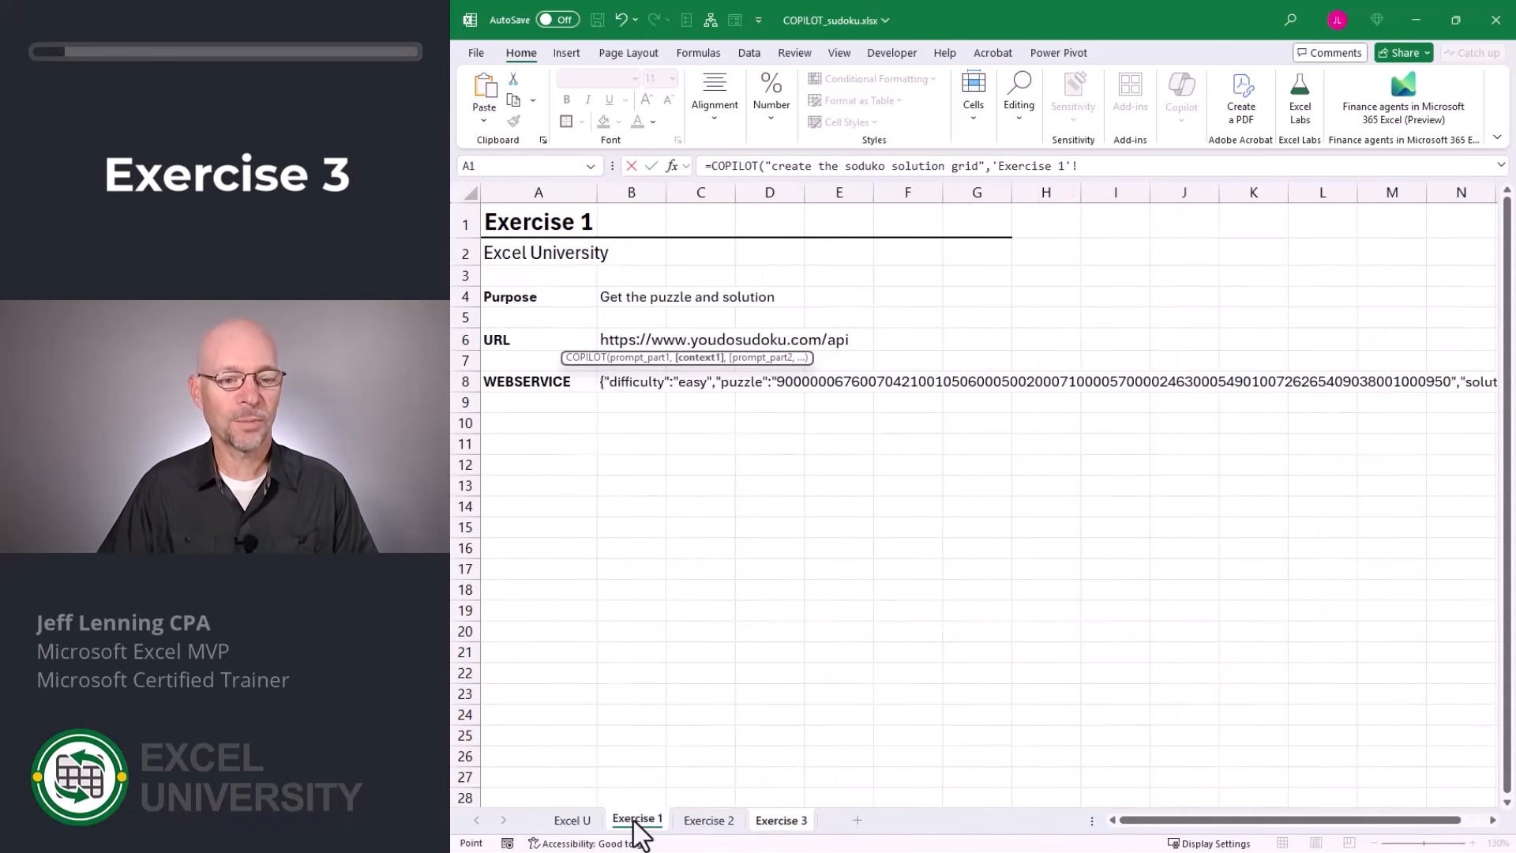
pyautogui.click(610, 382)
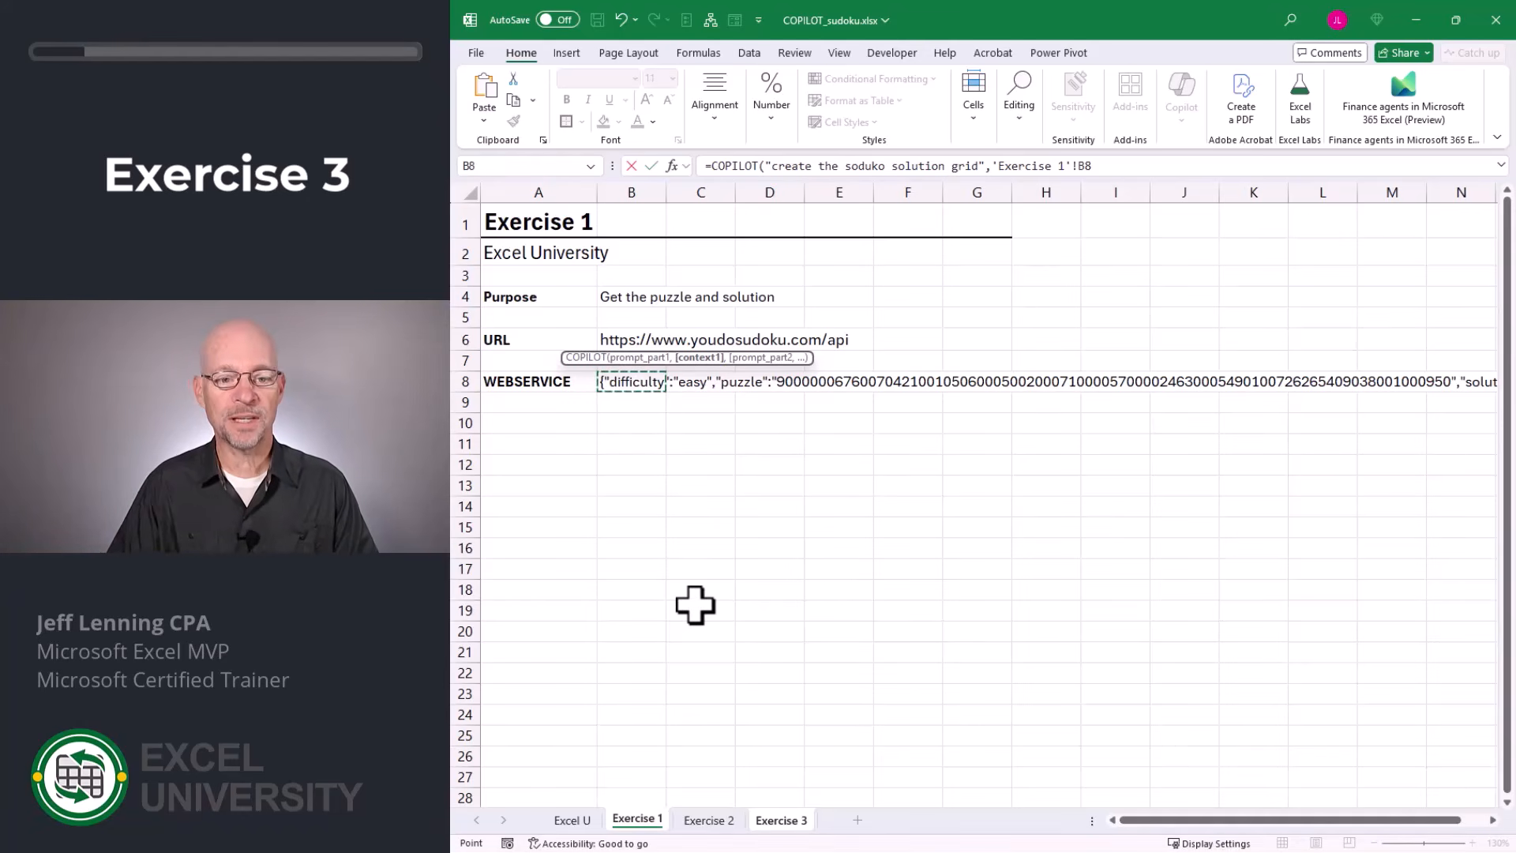
pyautogui.press('Return')
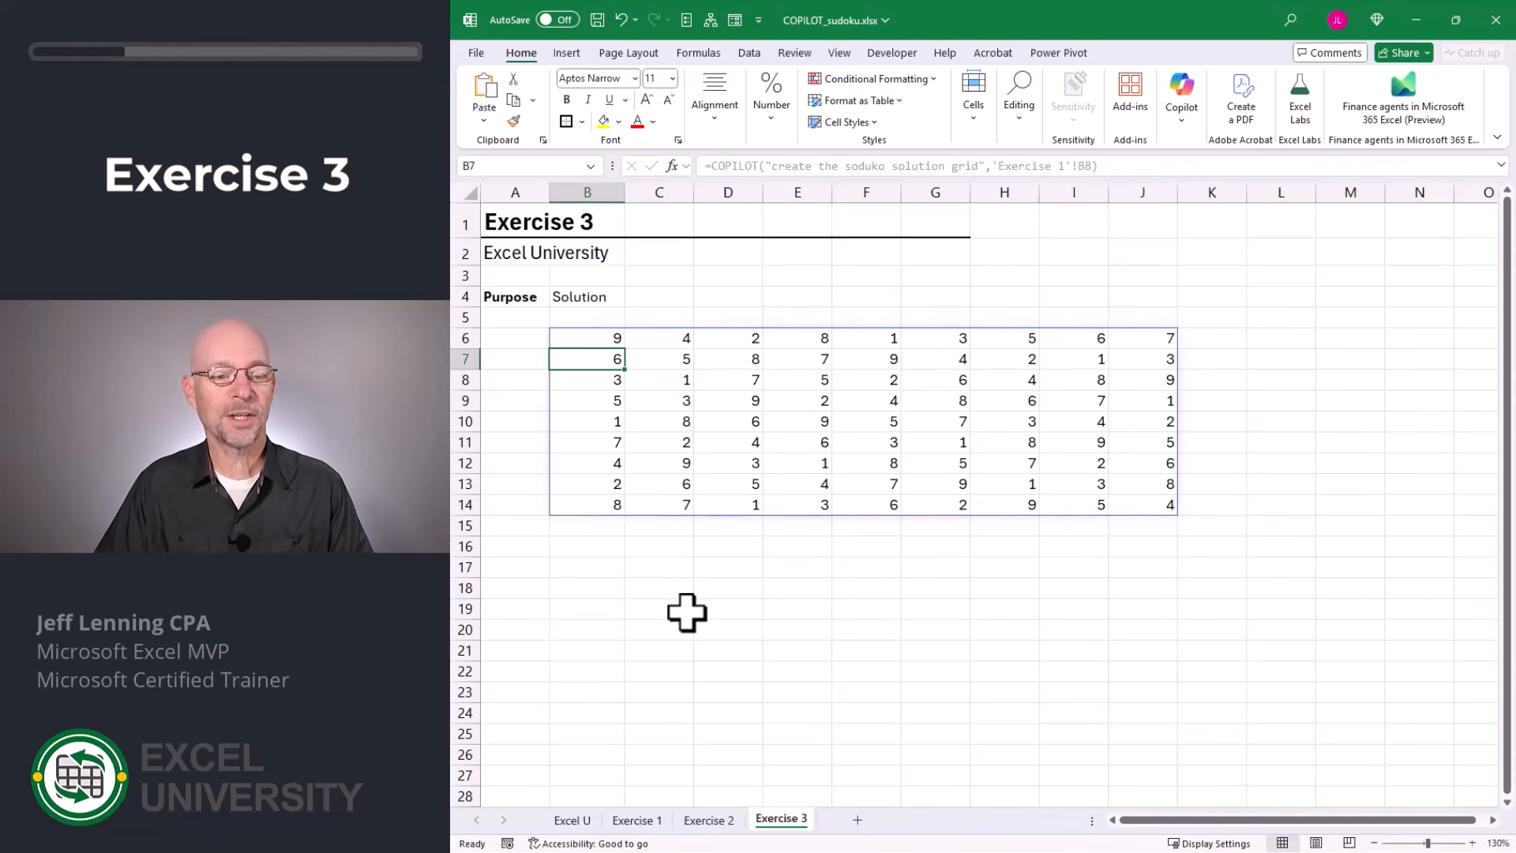
# Copy the puzzle grid B6:J14 on Exercise 2 and paste only its formats onto the solution grid in Exercise 3.
pyautogui.click(714, 823)
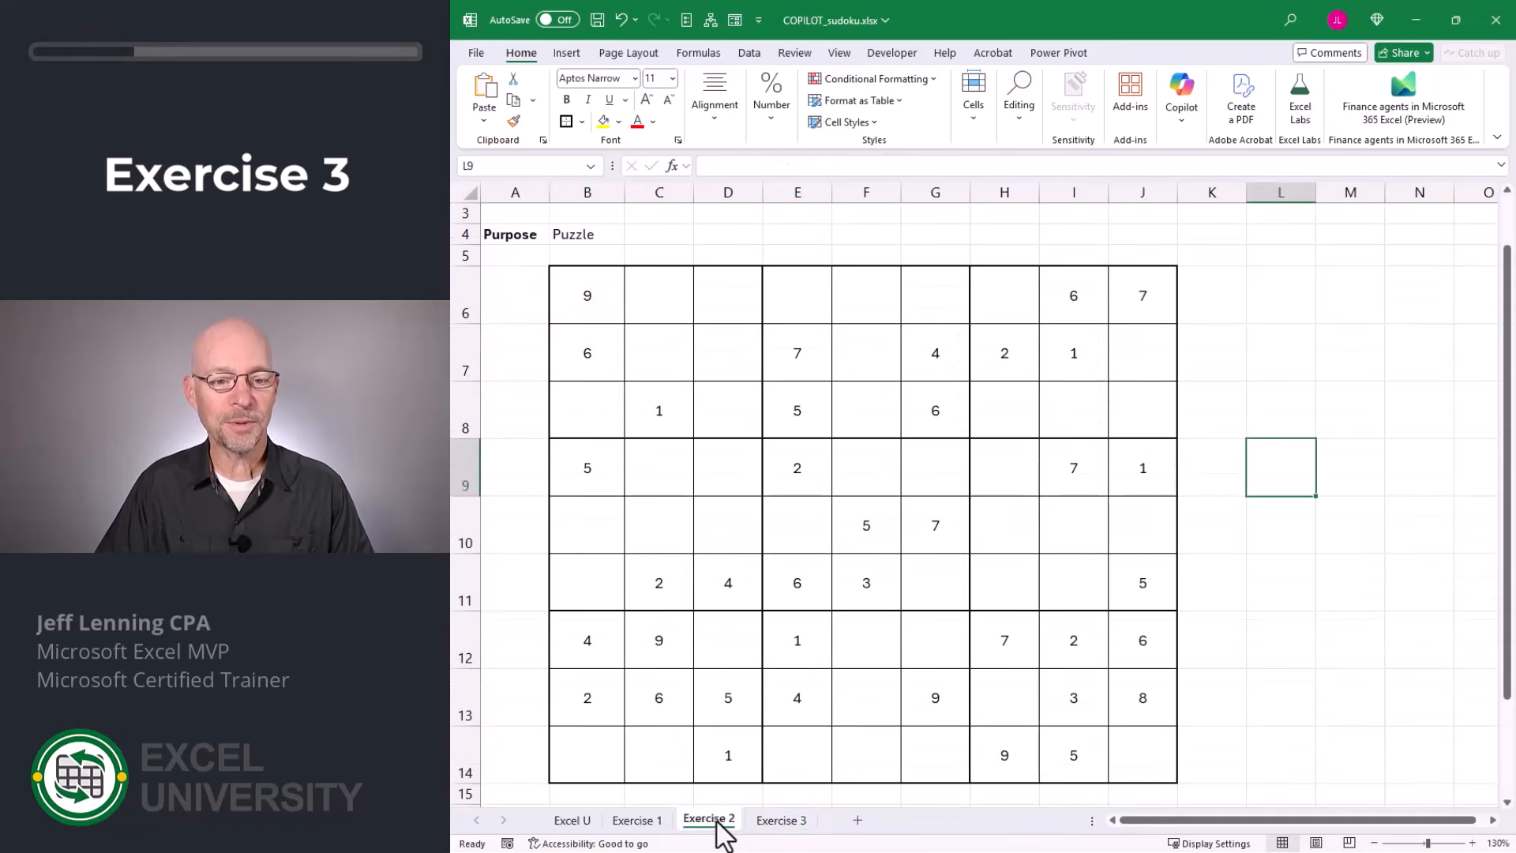
pyautogui.moveTo(576, 291)
pyautogui.mouseDown()
pyautogui.moveTo(1076, 660)
pyautogui.moveTo(1117, 742)
pyautogui.mouseUp()
pyautogui.hotkey('ctrl', 'c')
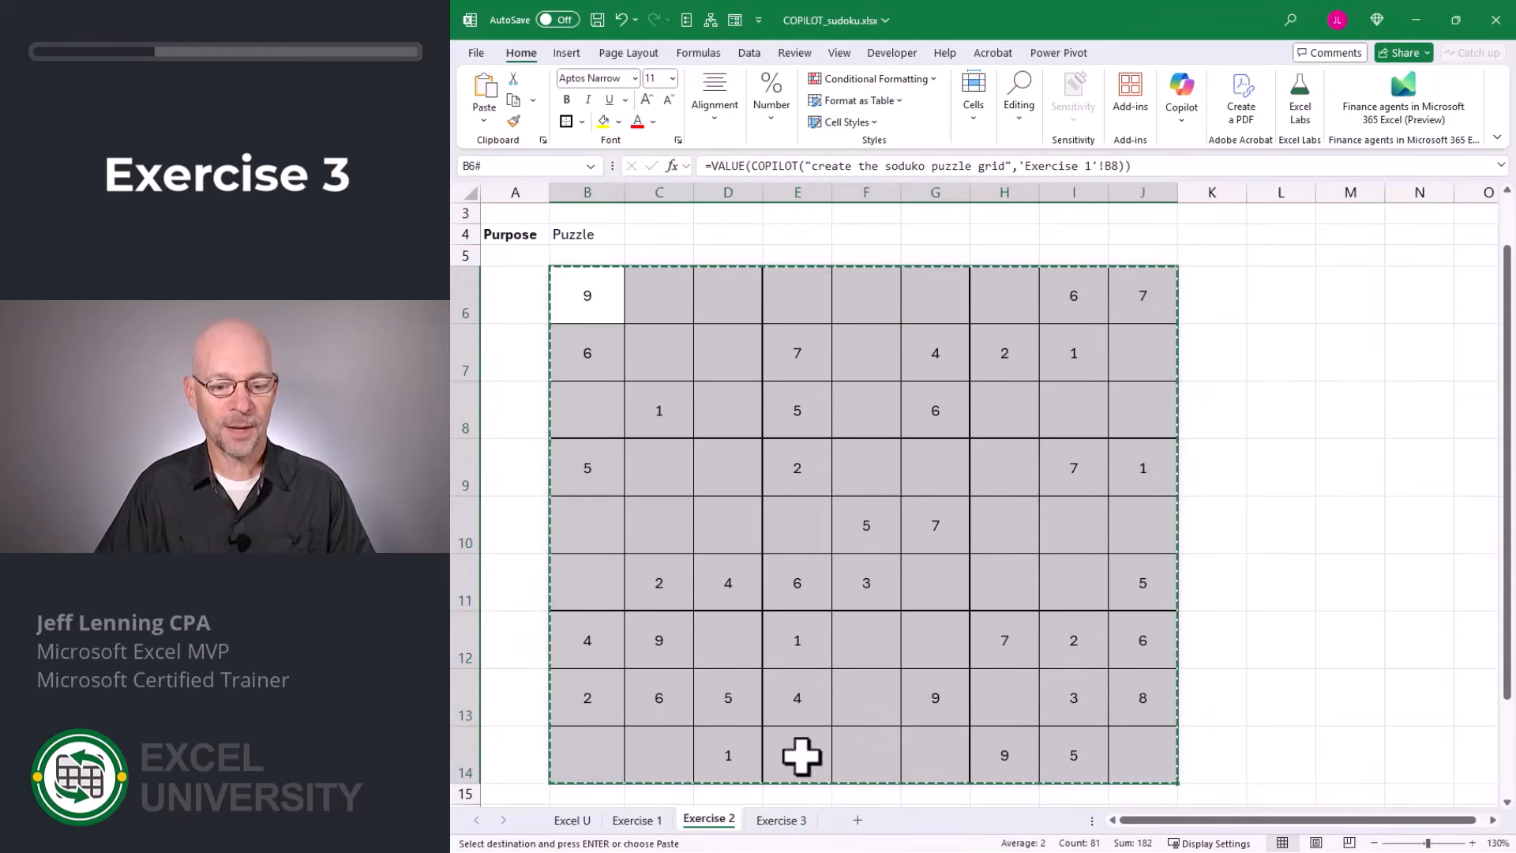
pyautogui.click(790, 825)
pyautogui.moveTo(588, 338); pyautogui.dragTo(1118, 506)
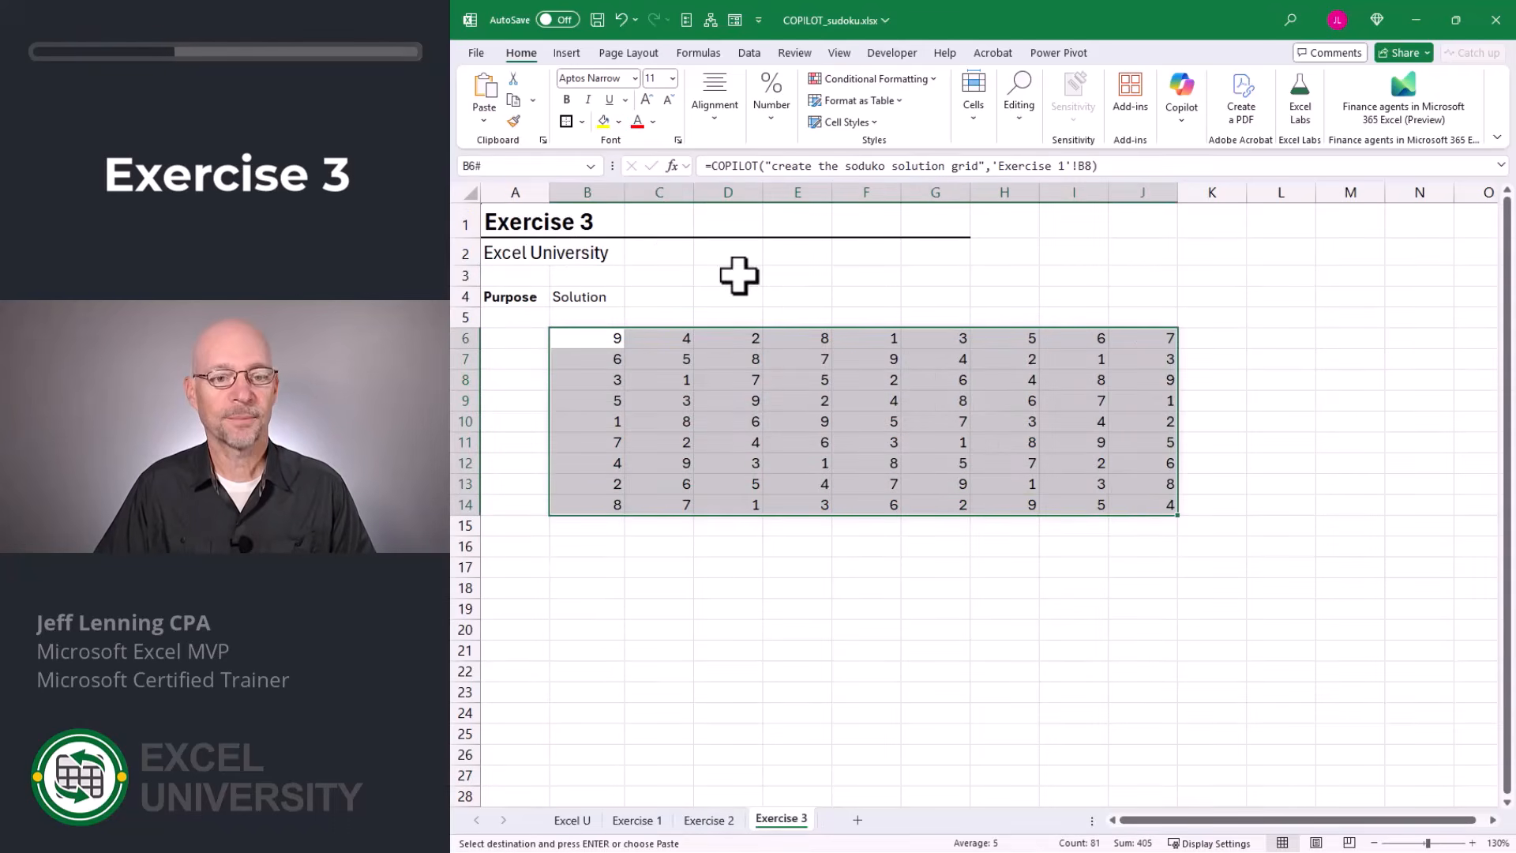
pyautogui.click(484, 120)
pyautogui.click(519, 324)
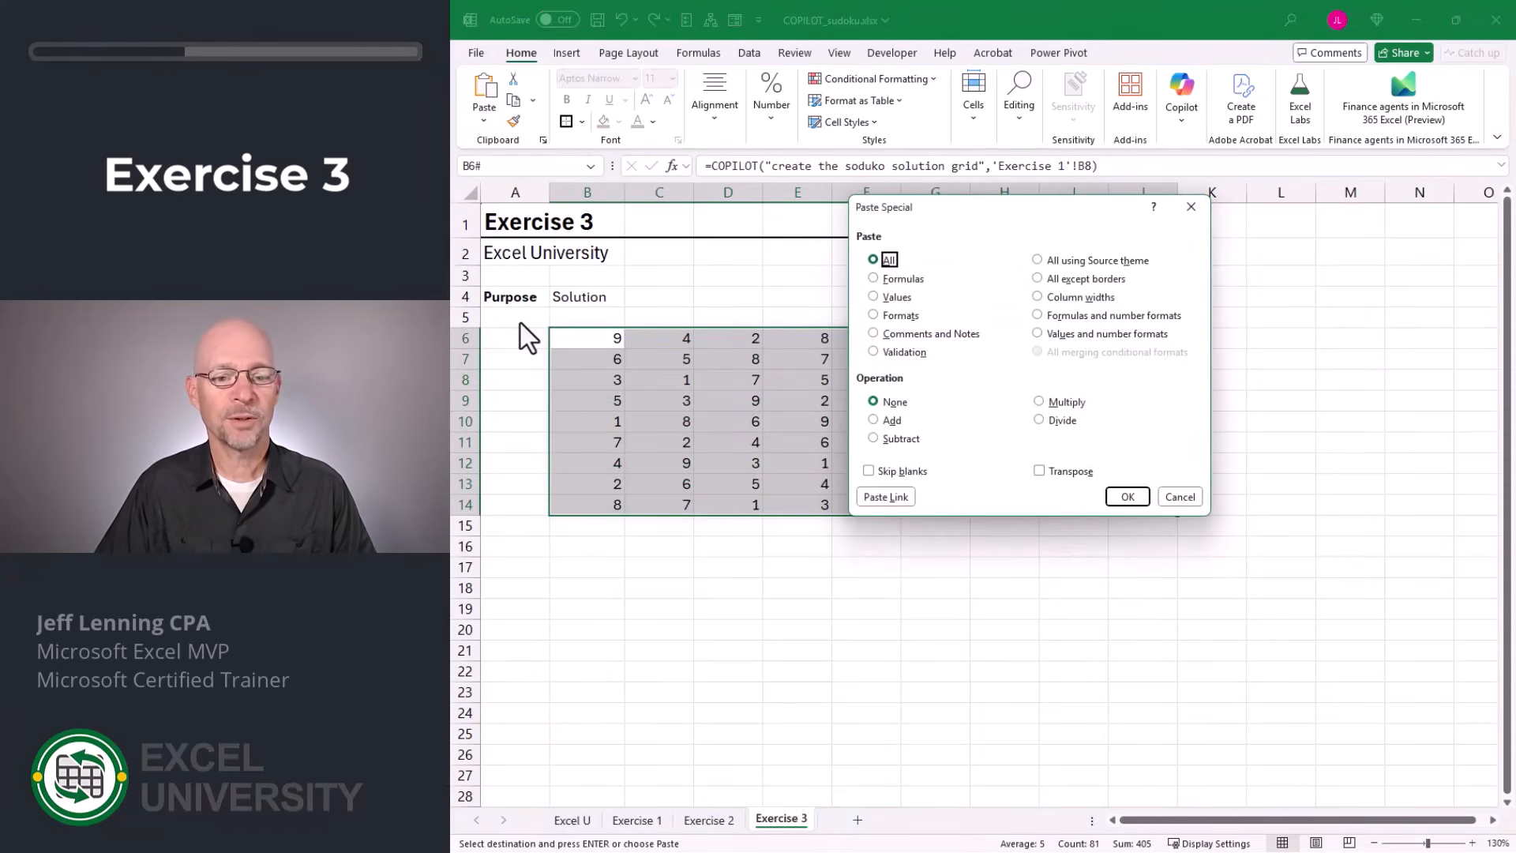
pyautogui.click(900, 315)
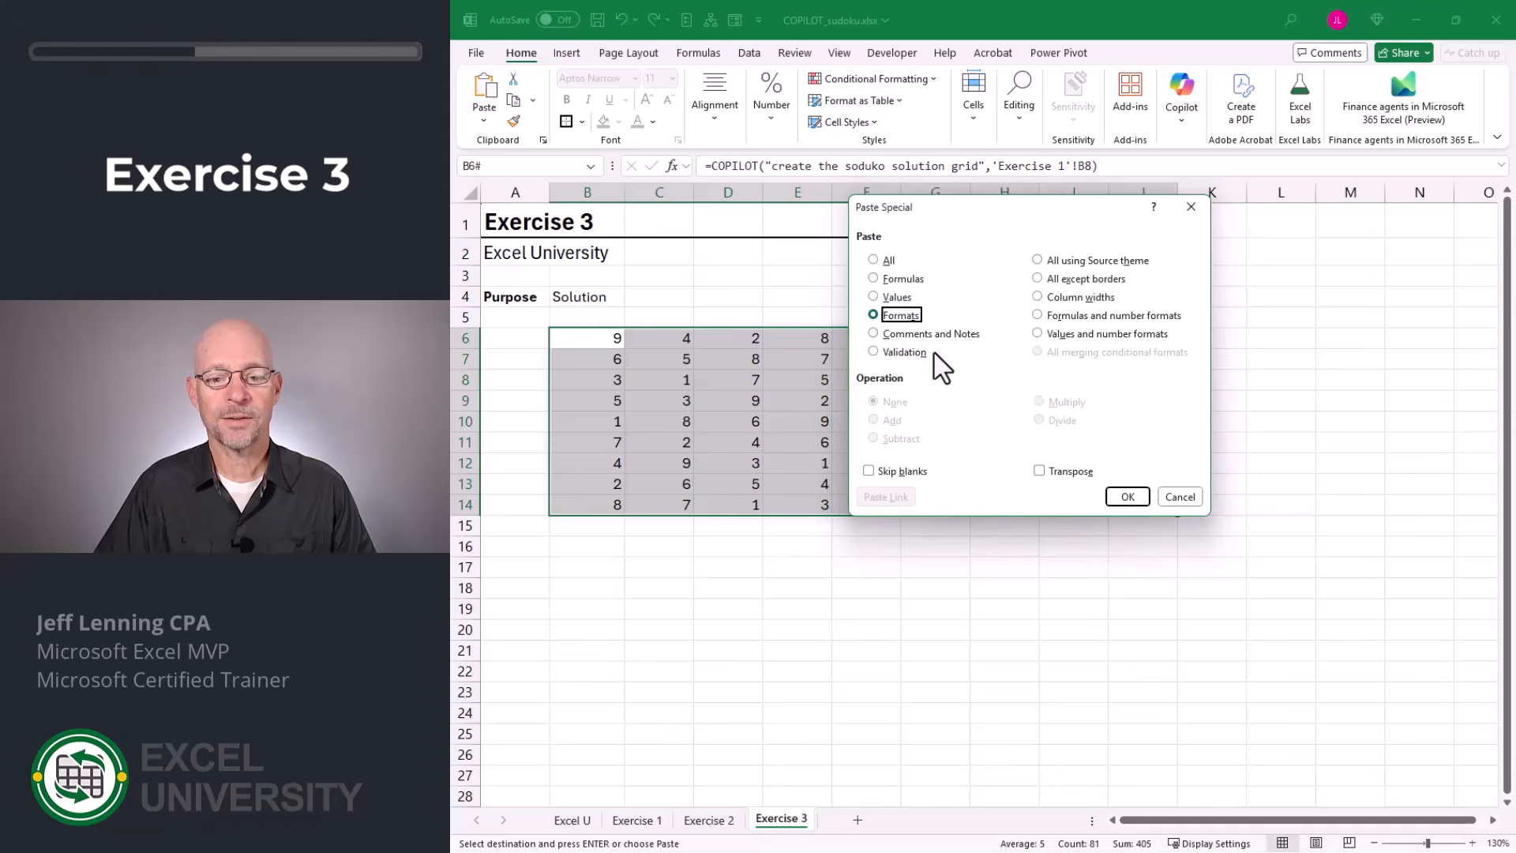
pyautogui.click(1127, 496)
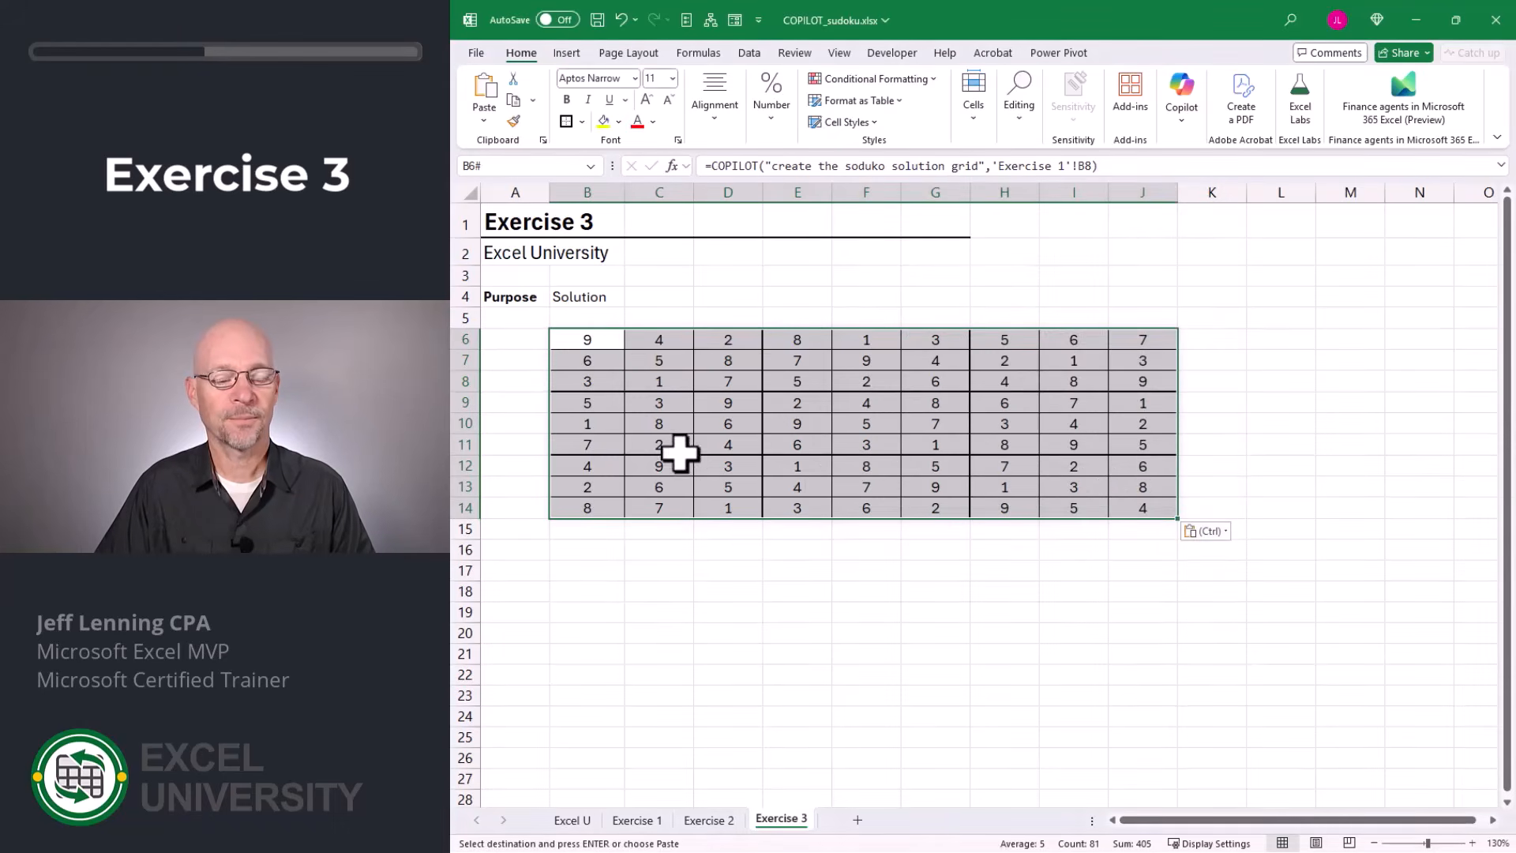
# Set the height of rows 6 to 14 around the solution grid to 40.
pyautogui.moveTo(461, 338); pyautogui.dragTo(472, 503)
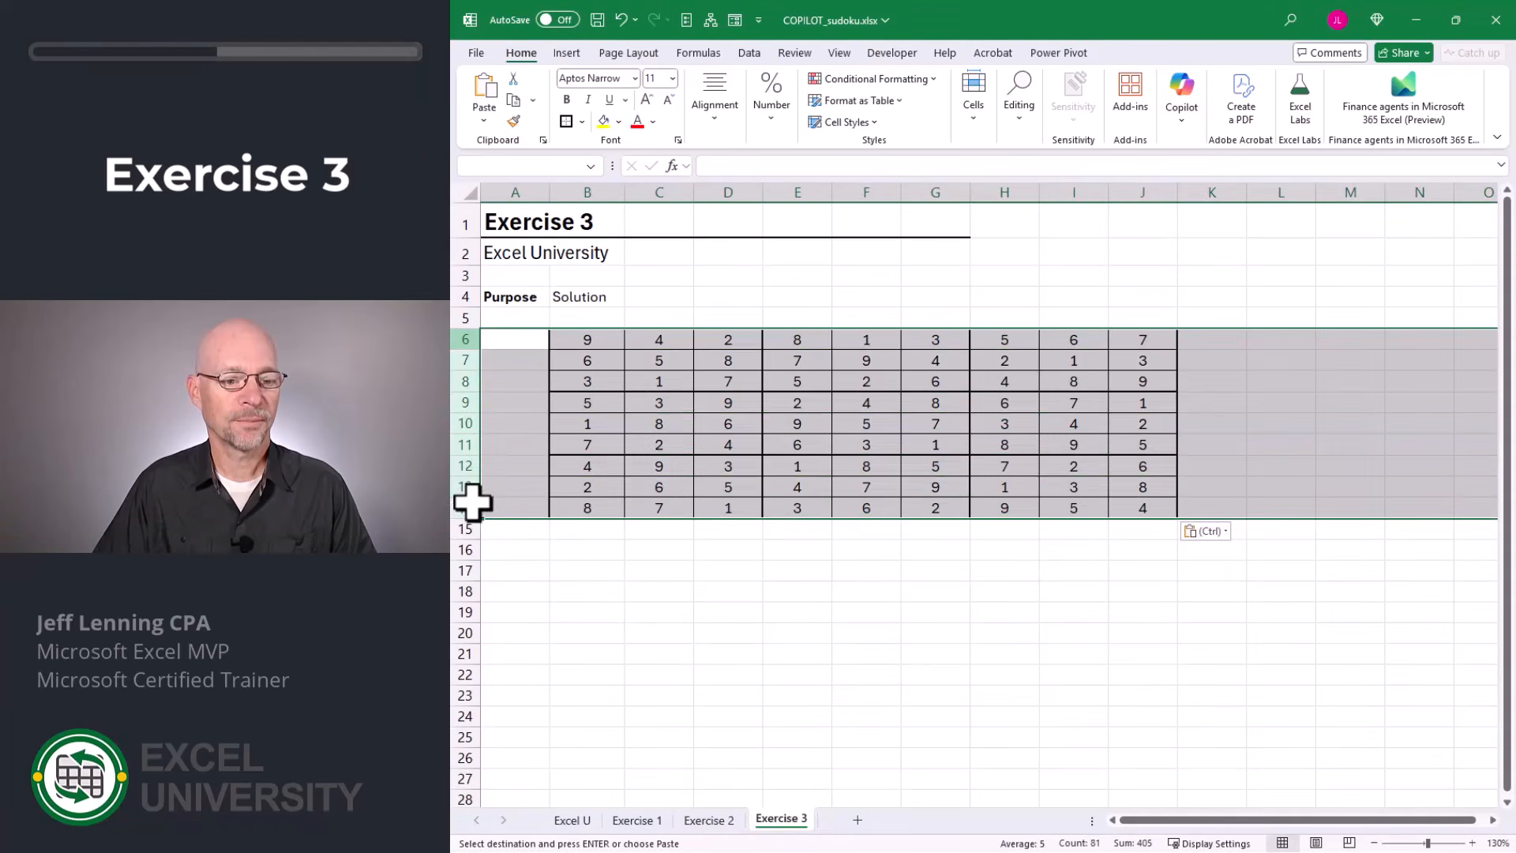
pyautogui.rightClick(460, 339)
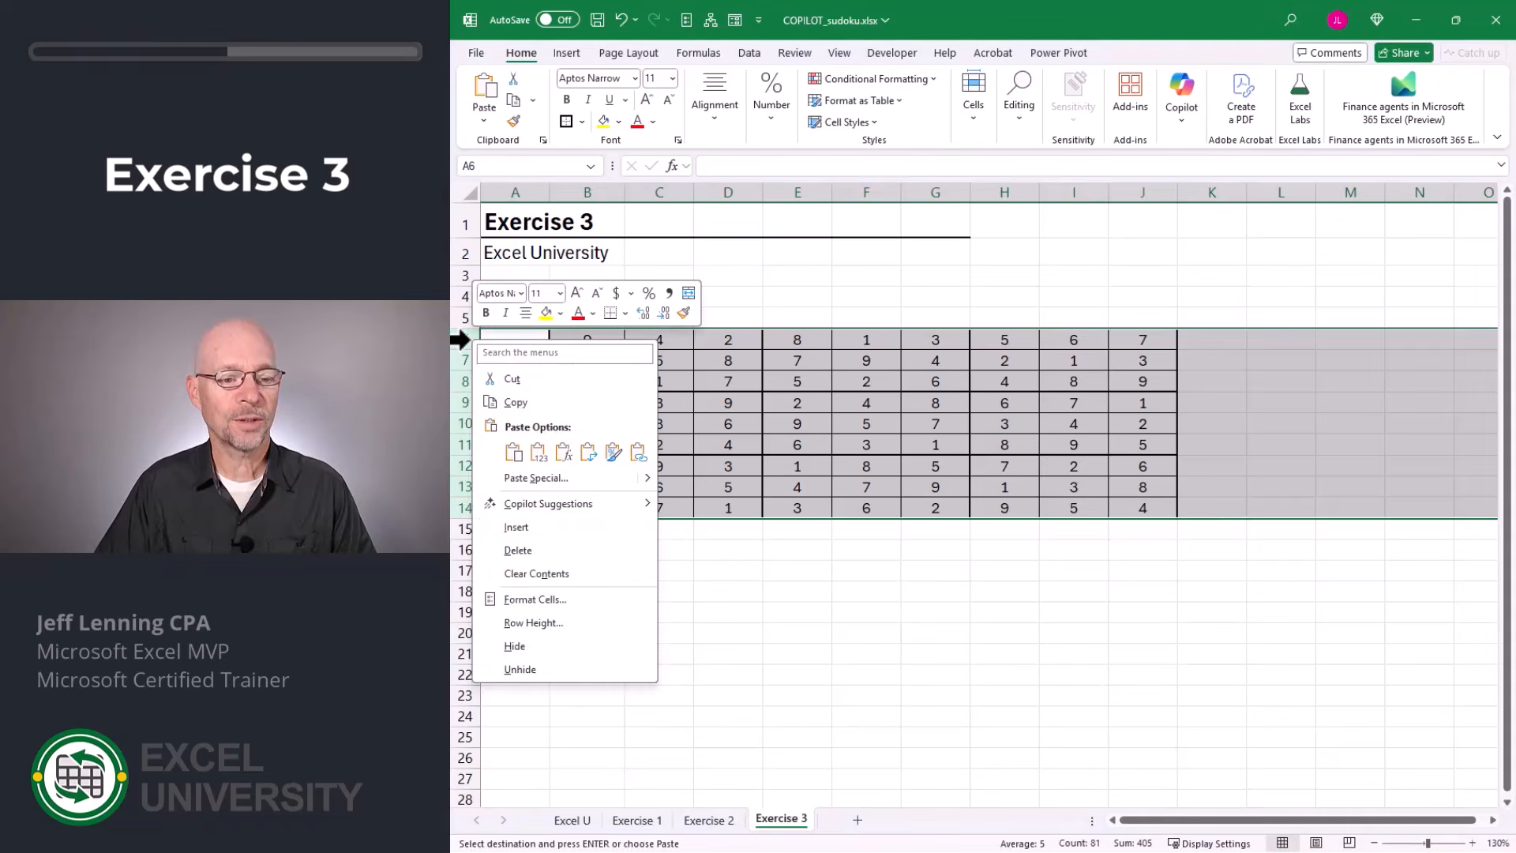
pyautogui.click(551, 623)
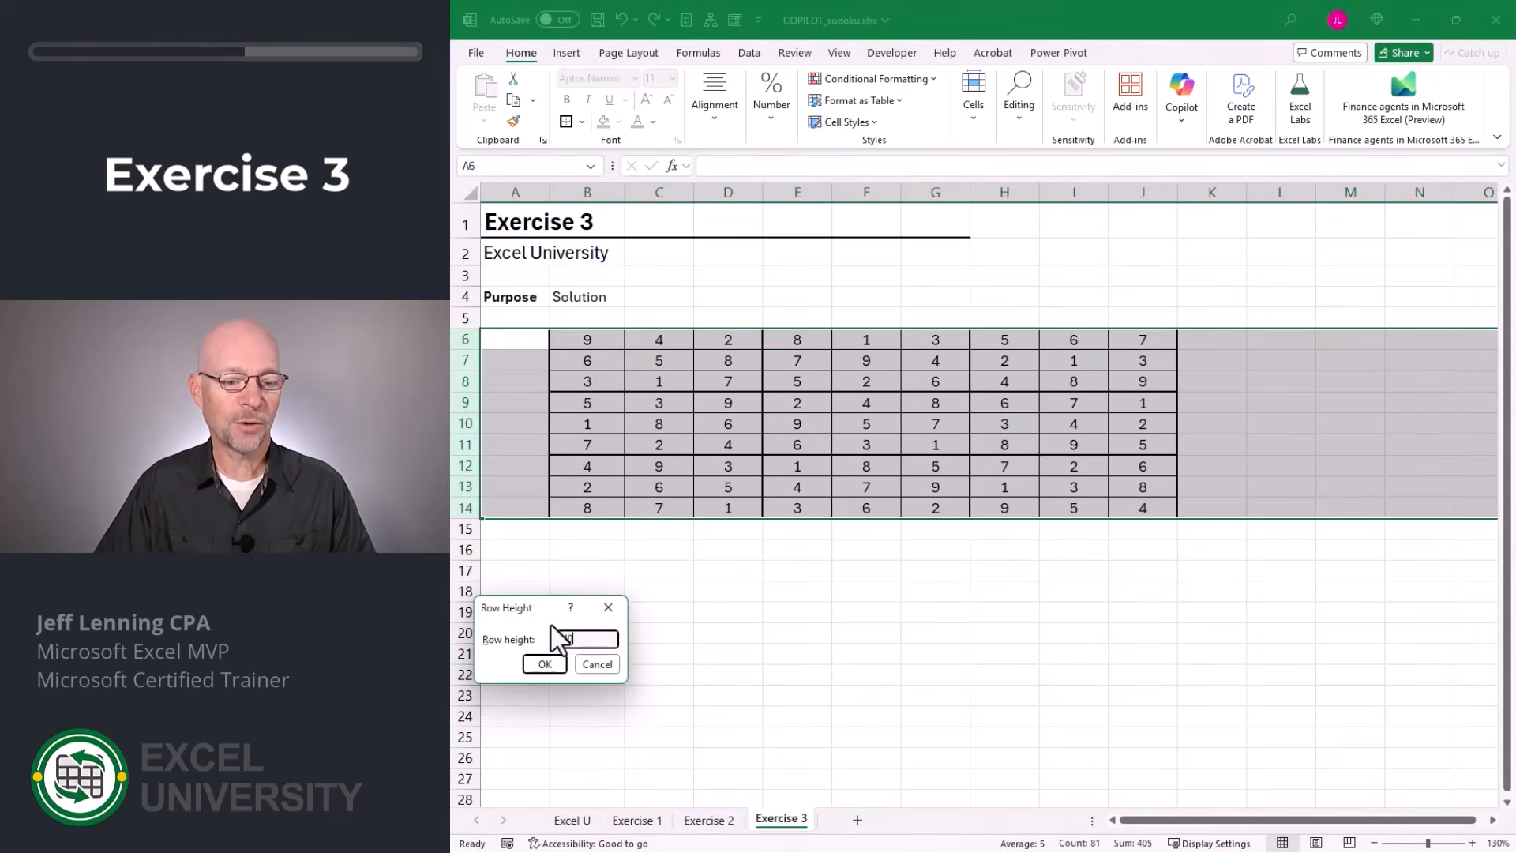
pyautogui.write('40')
pyautogui.press('Return')
pyautogui.click(1303, 402)
pyautogui.scroll(-1, 1303, 402)
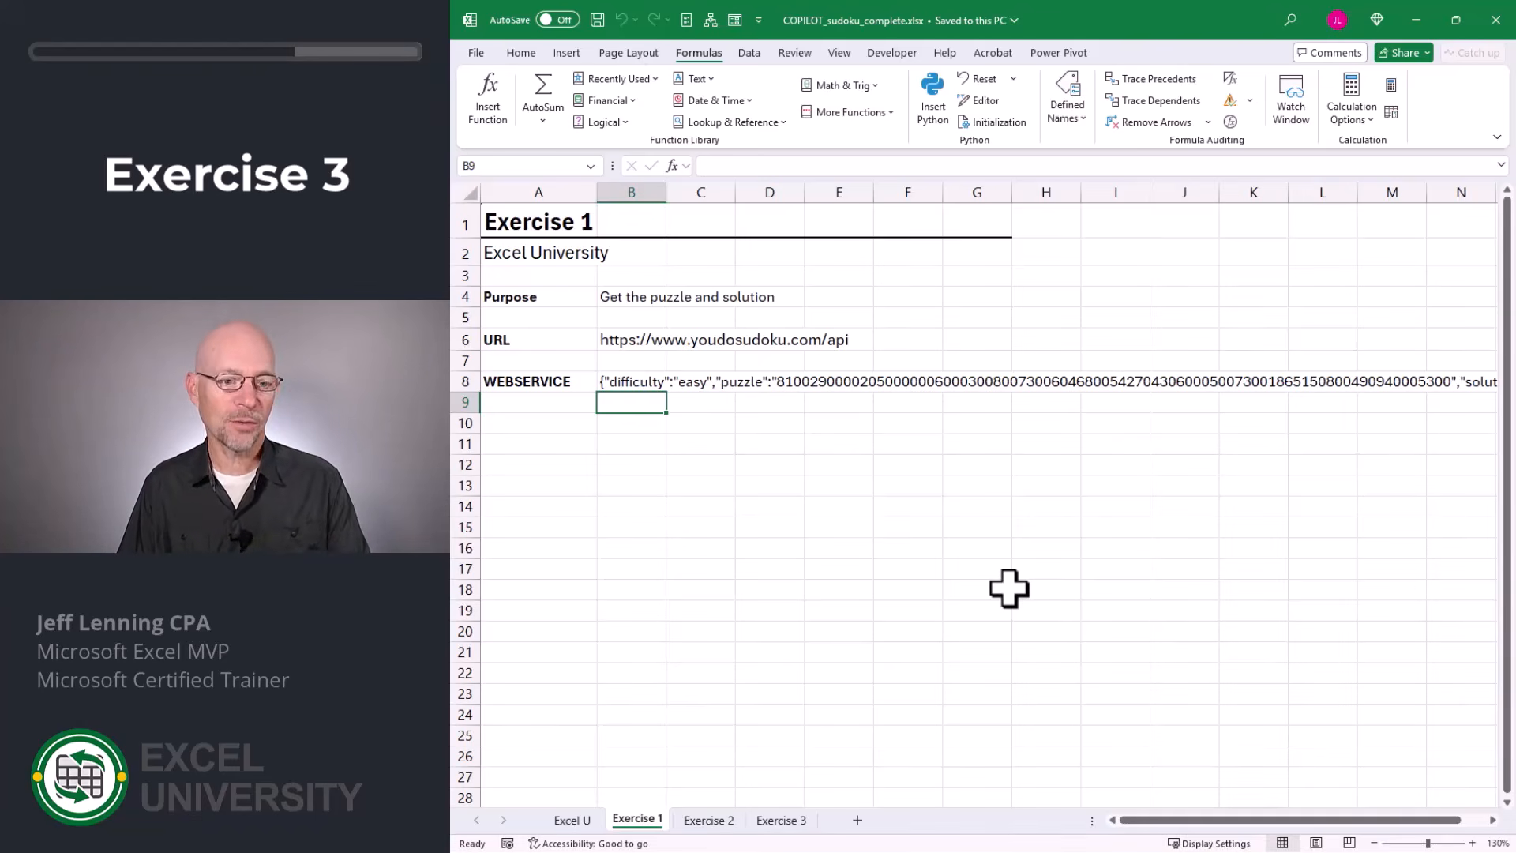
# Force a full recalculation of COPILOT_sudoku_complete.xlsx to fetch a new puzzle, and go to the Exercise 2 sheet.
pyautogui.hotkey('ctrl', 'alt', 'F9')
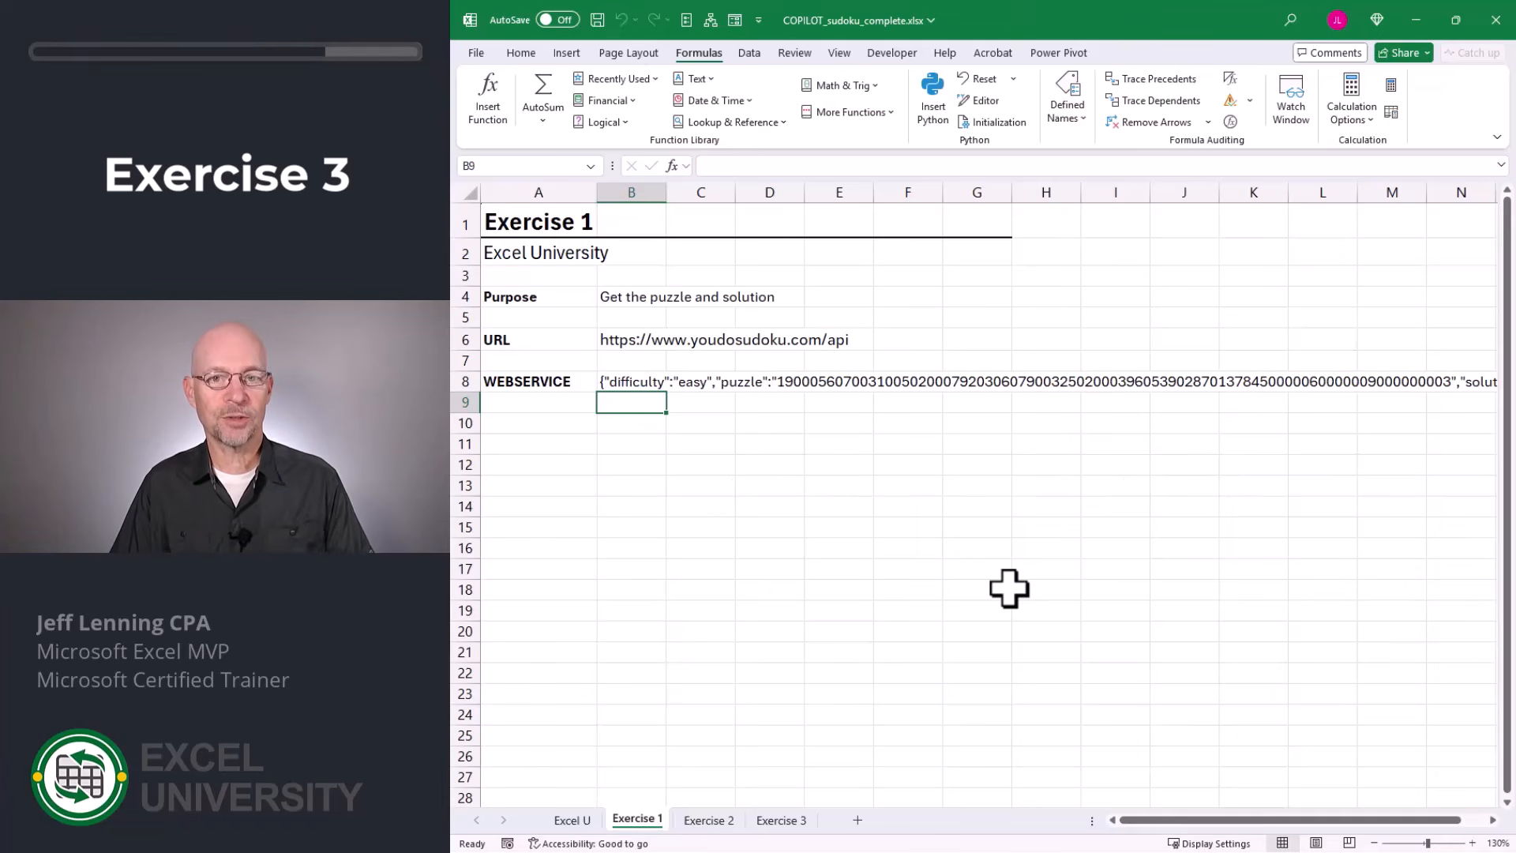
pyautogui.hotkey('ctrl', 'pagedown')
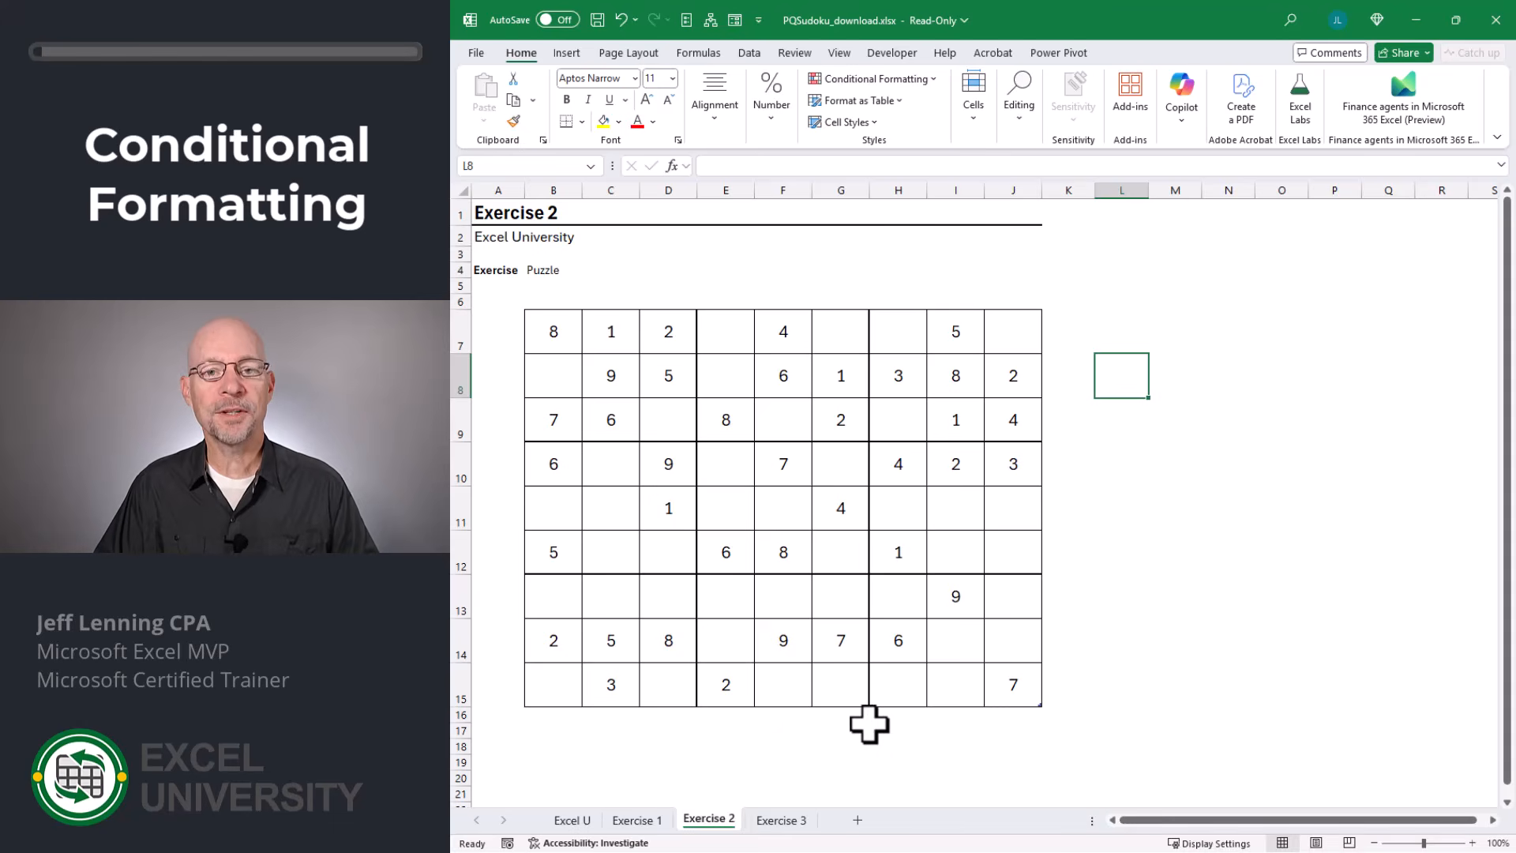
# Enter 8 in cell B7 of the Exercise 2 puzzle in PQSudoku_download.xlsx and try 5 in B8.
pyautogui.click(555, 341)
pyautogui.write('8')
pyautogui.press('Return')
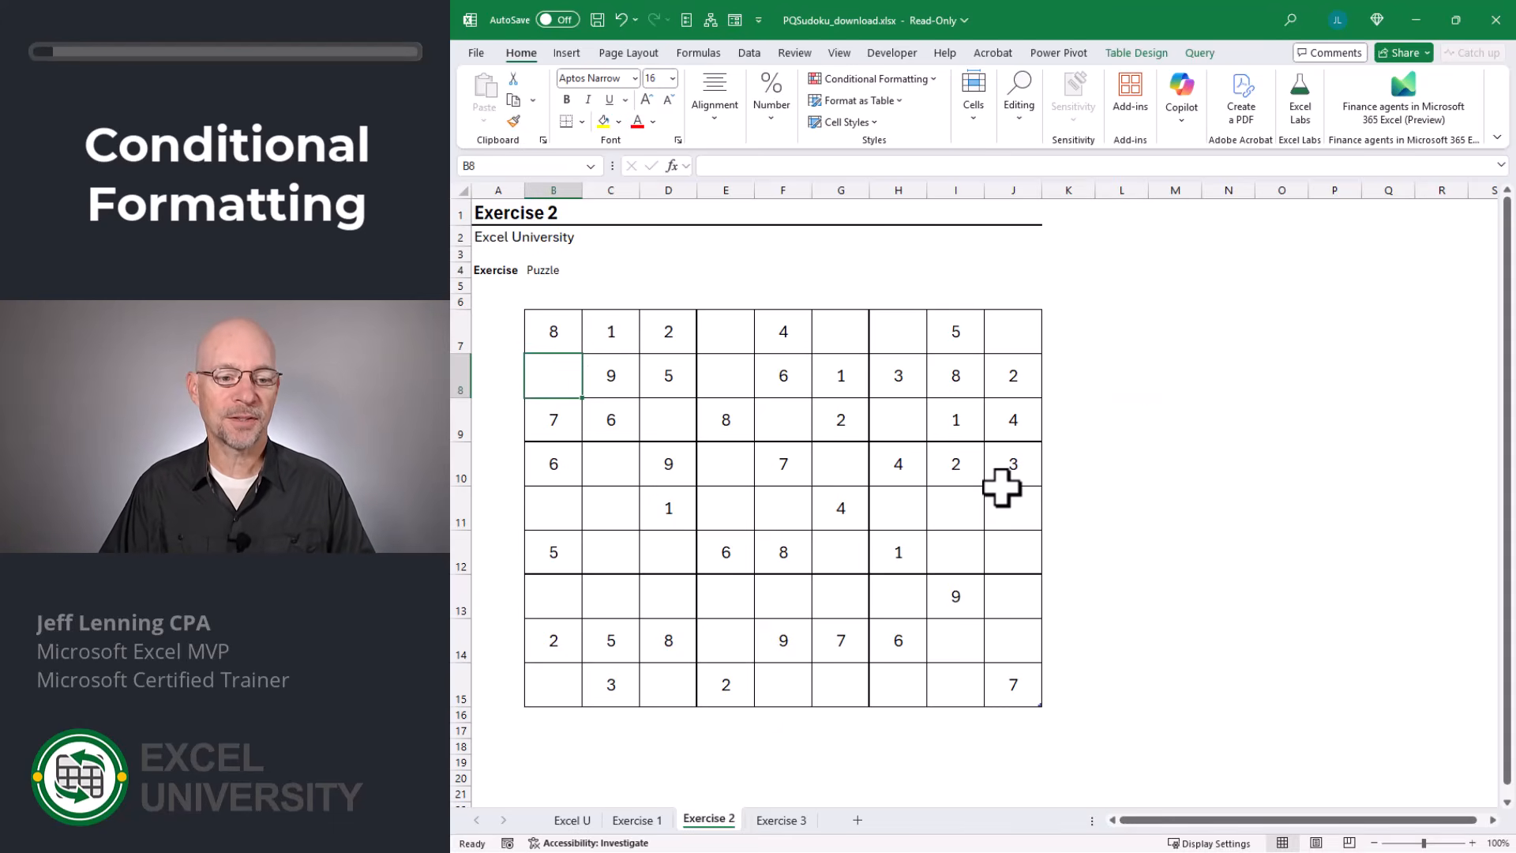
pyautogui.write('5')
pyautogui.press('Return')
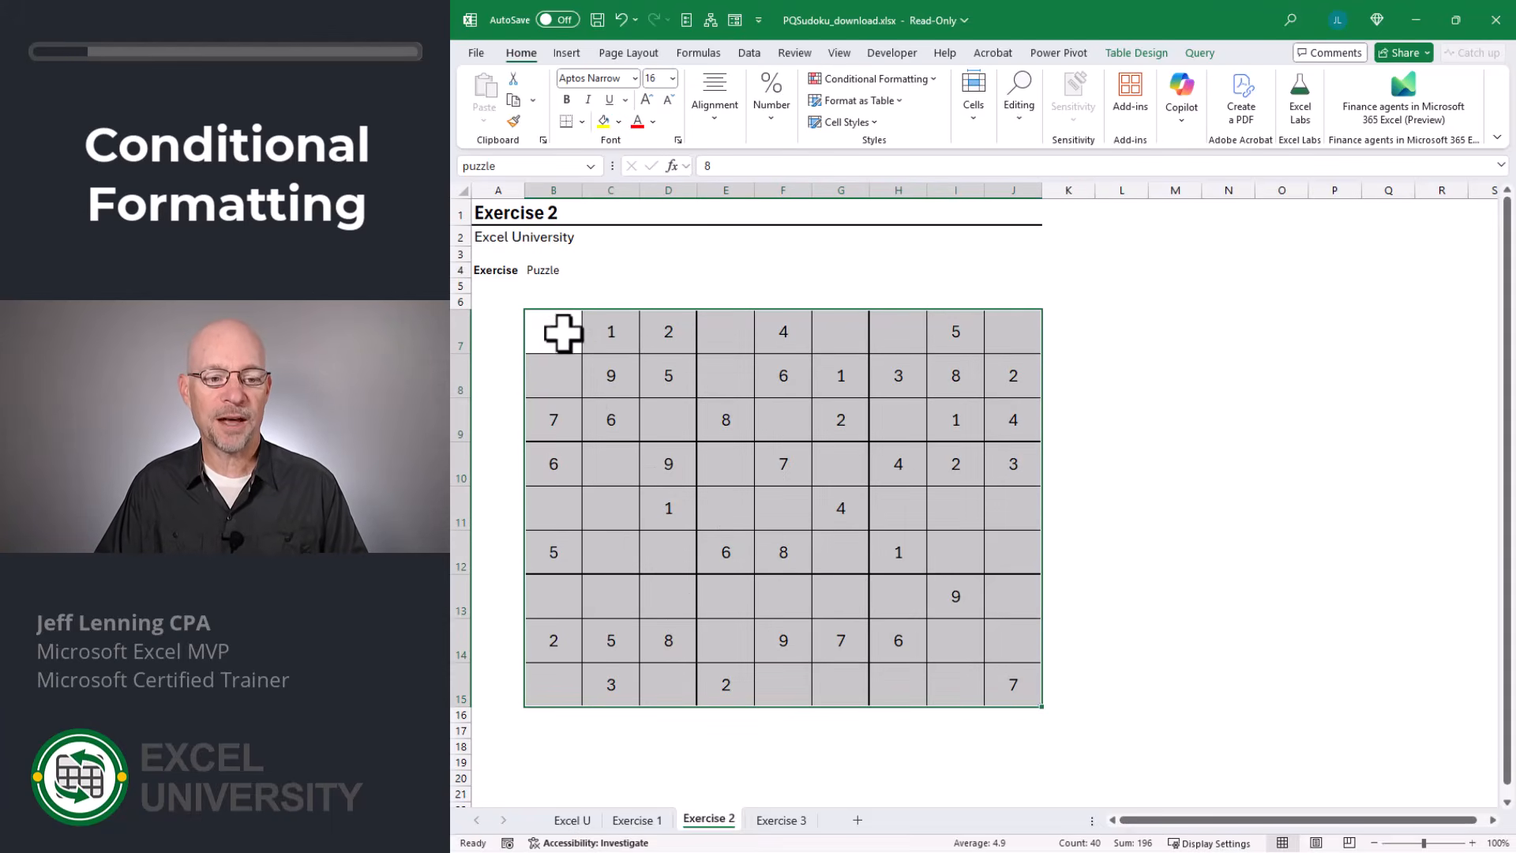
# Start a formula-based conditional formatting rule on the Exercise 2 puzzle grid with =B7='Exercise 3'!$B$7.
pyautogui.click(780, 820)
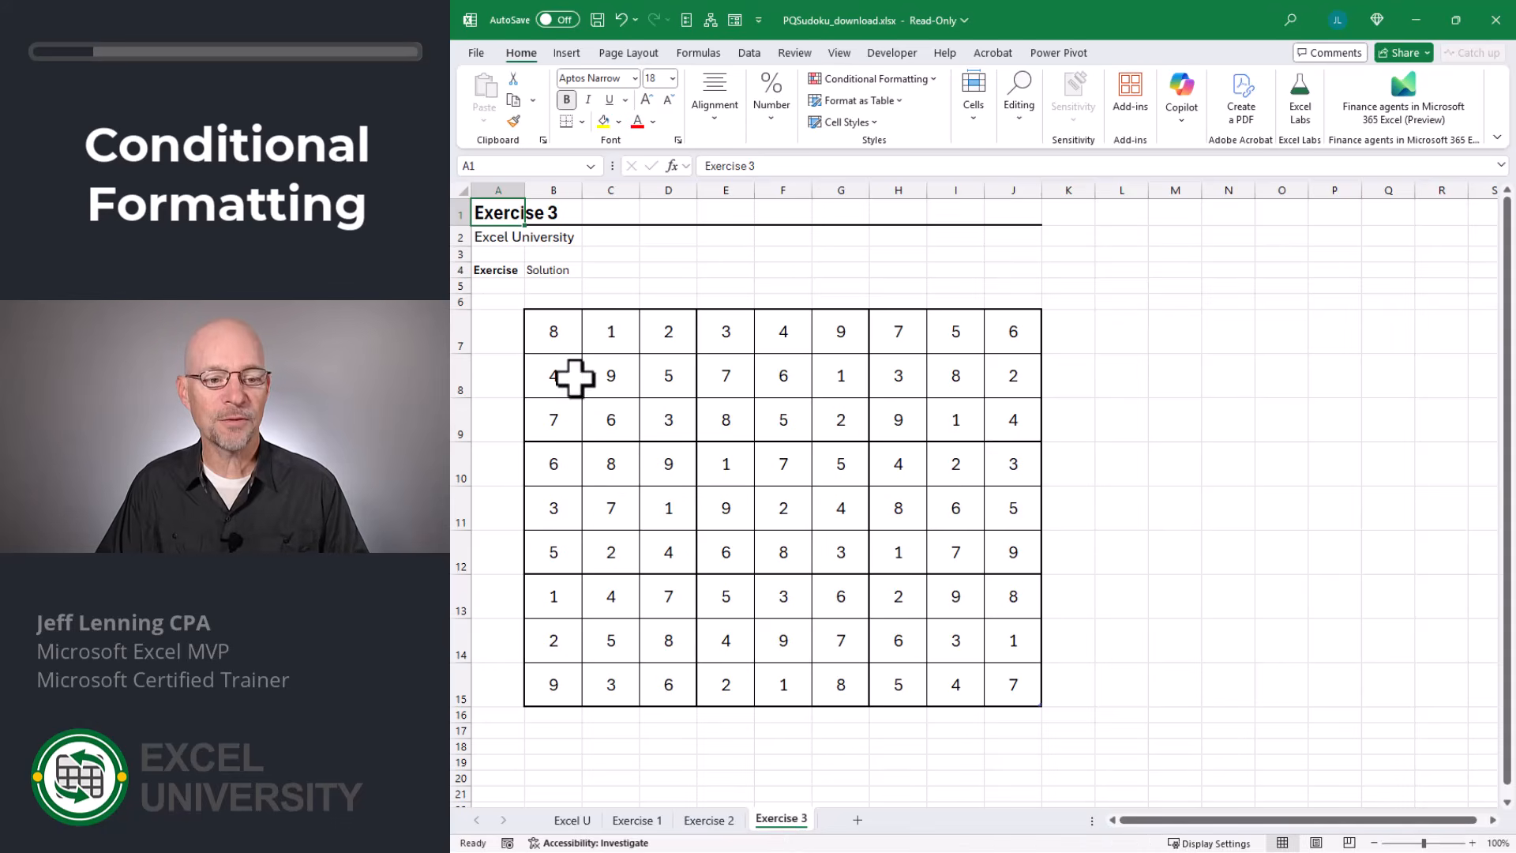
pyautogui.click(715, 823)
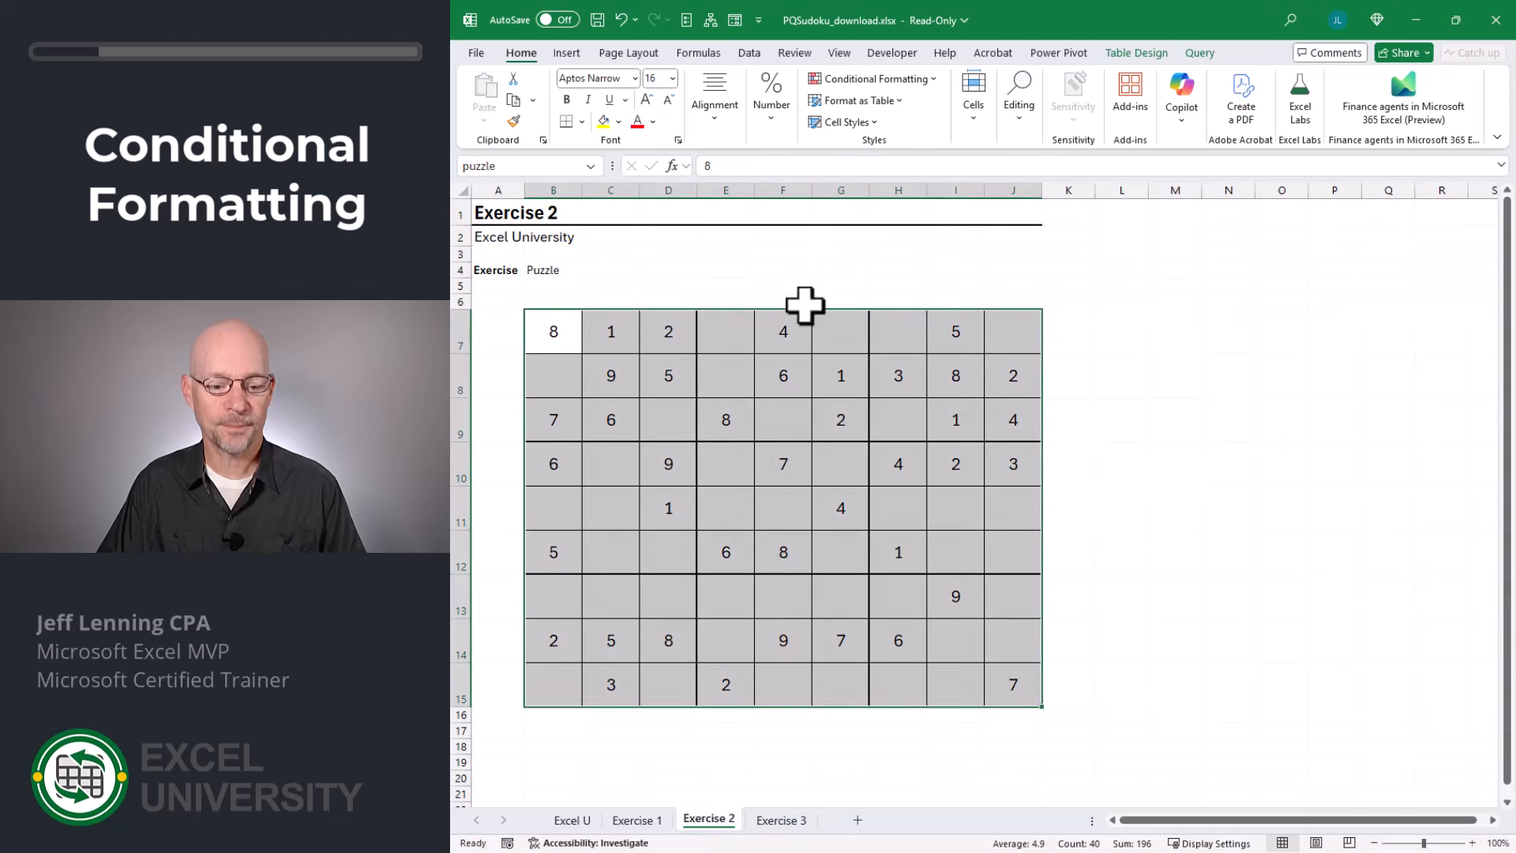
pyautogui.click(907, 79)
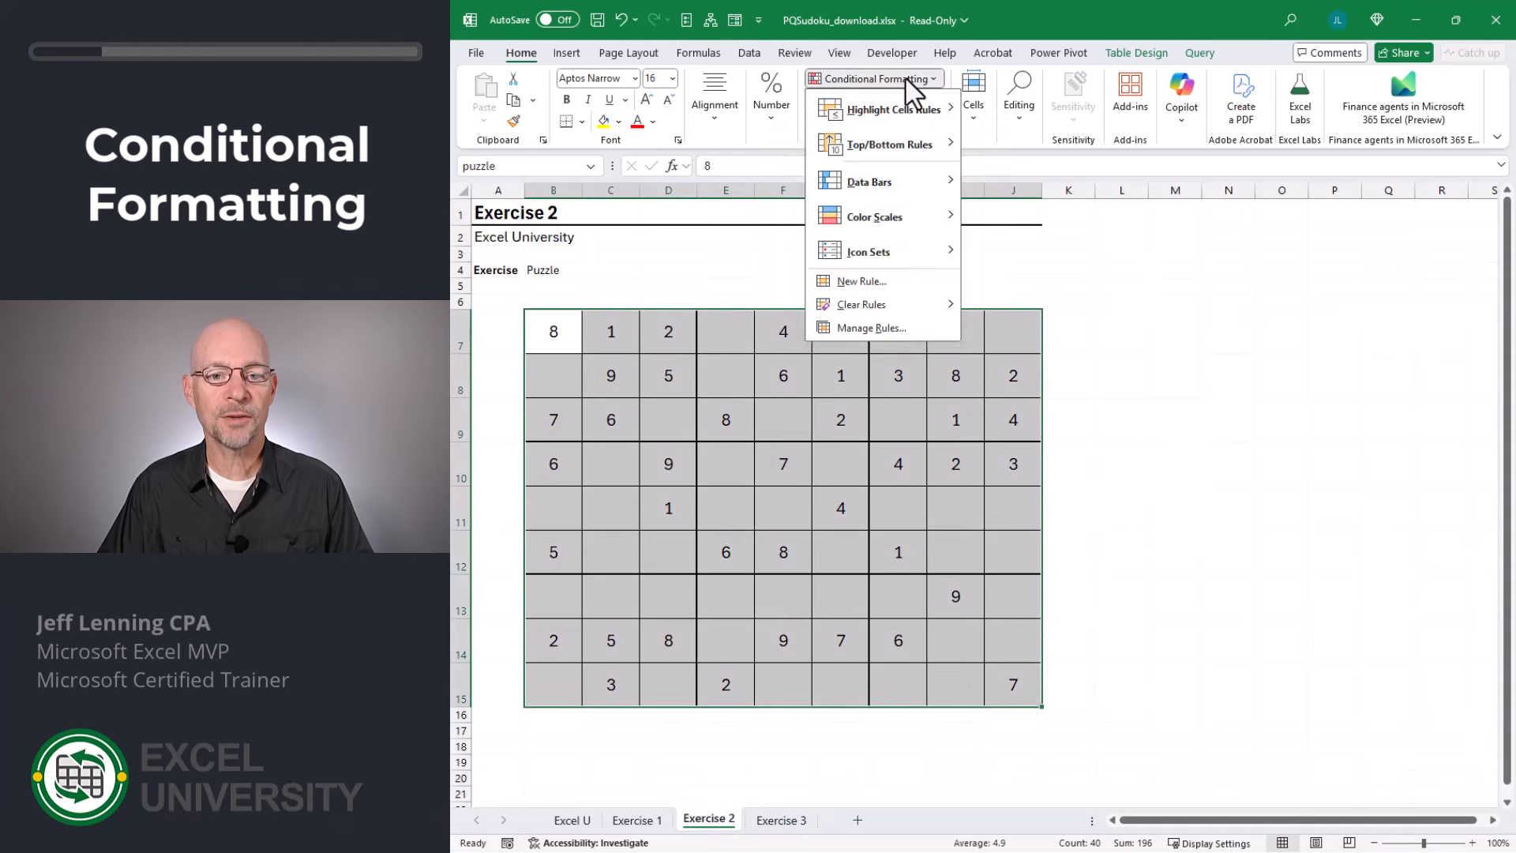
pyautogui.click(900, 296)
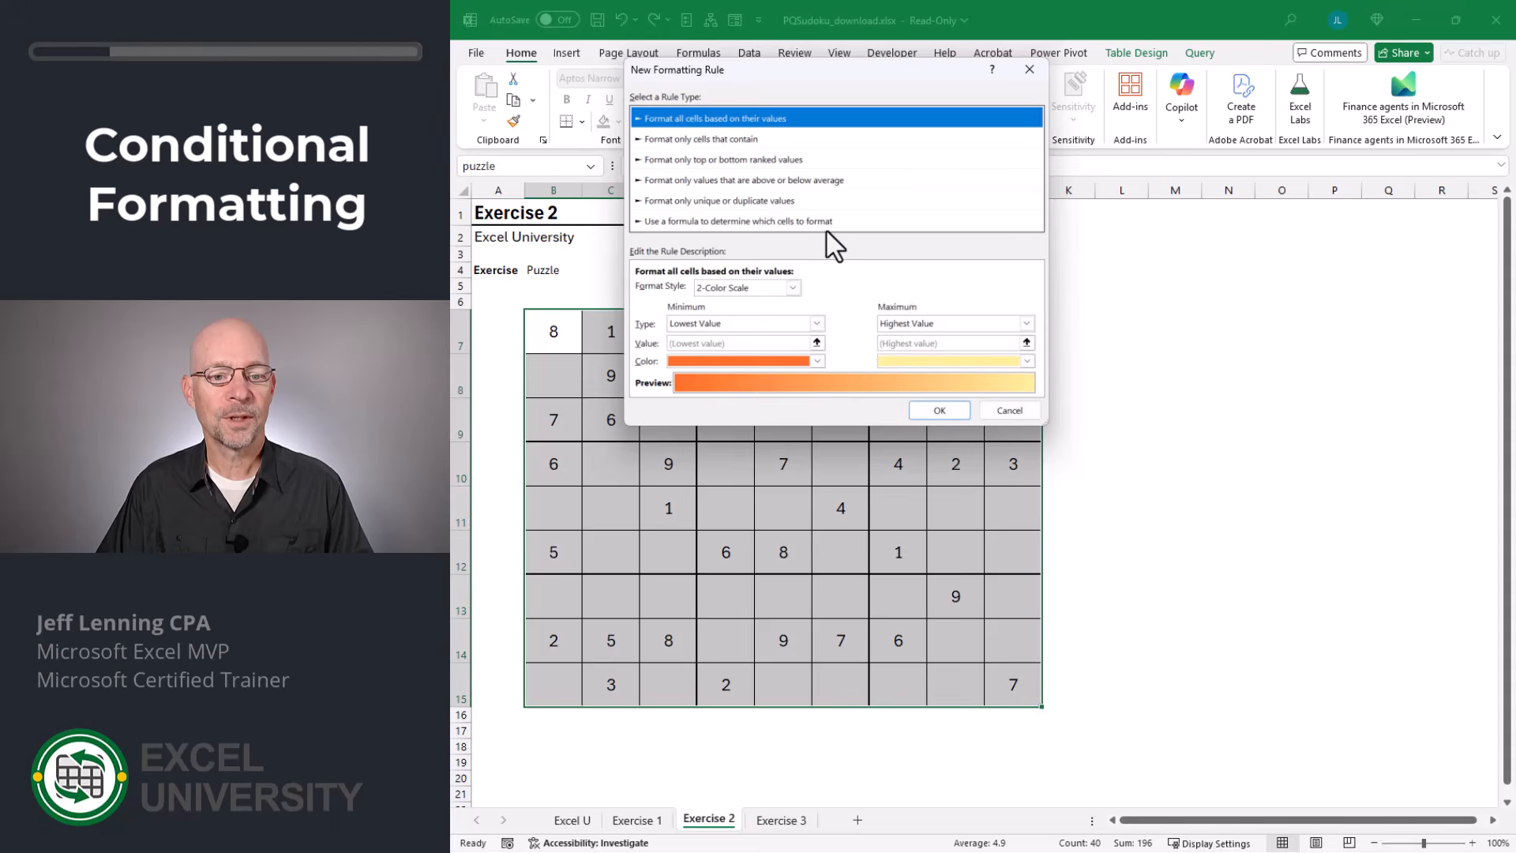
pyautogui.click(827, 222)
pyautogui.click(770, 288)
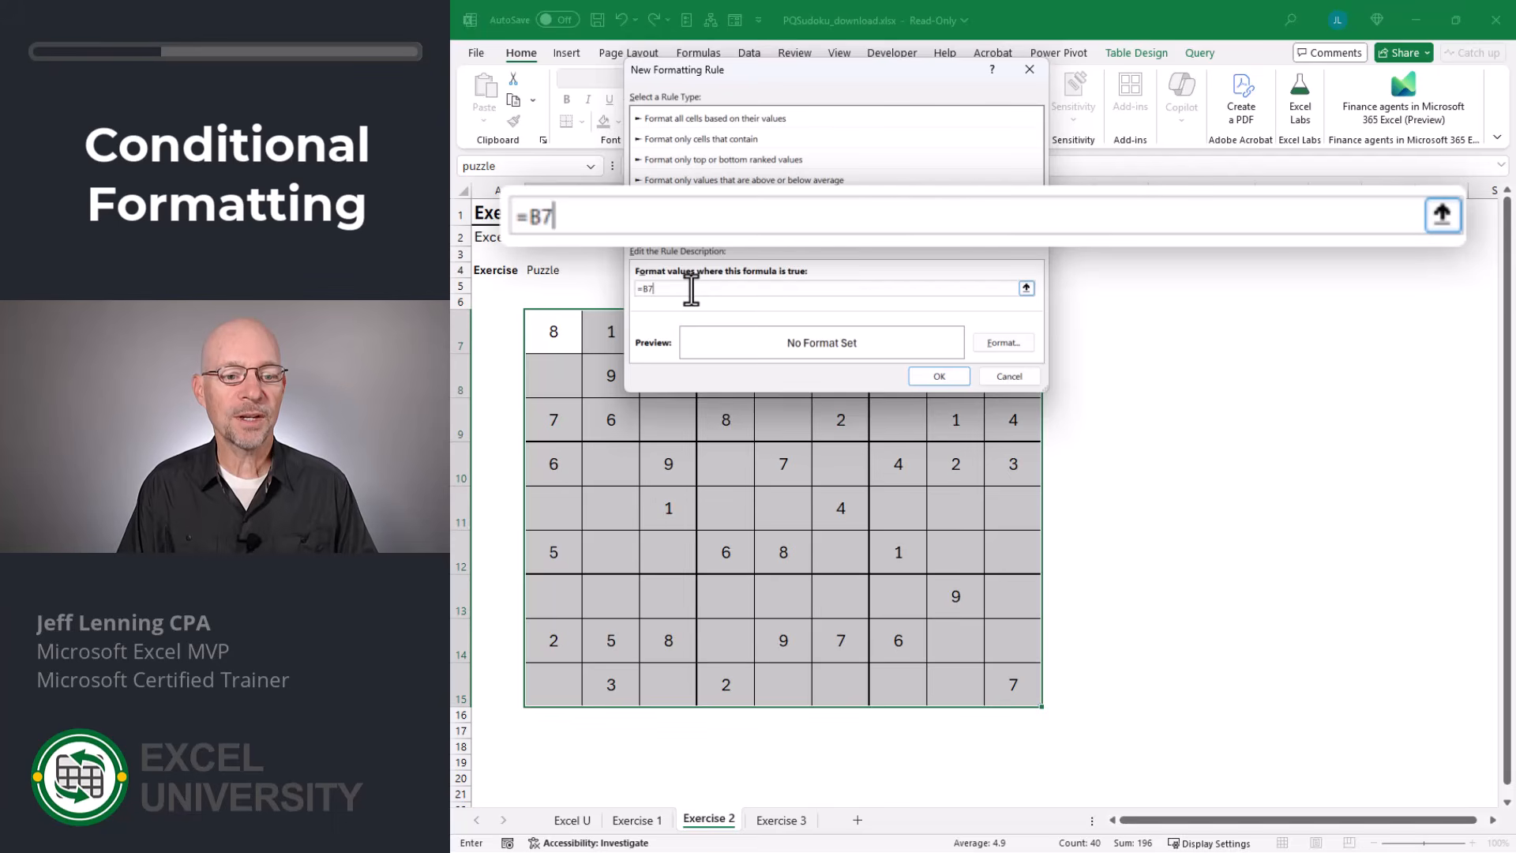
pyautogui.click(780, 821)
pyautogui.click(553, 336)
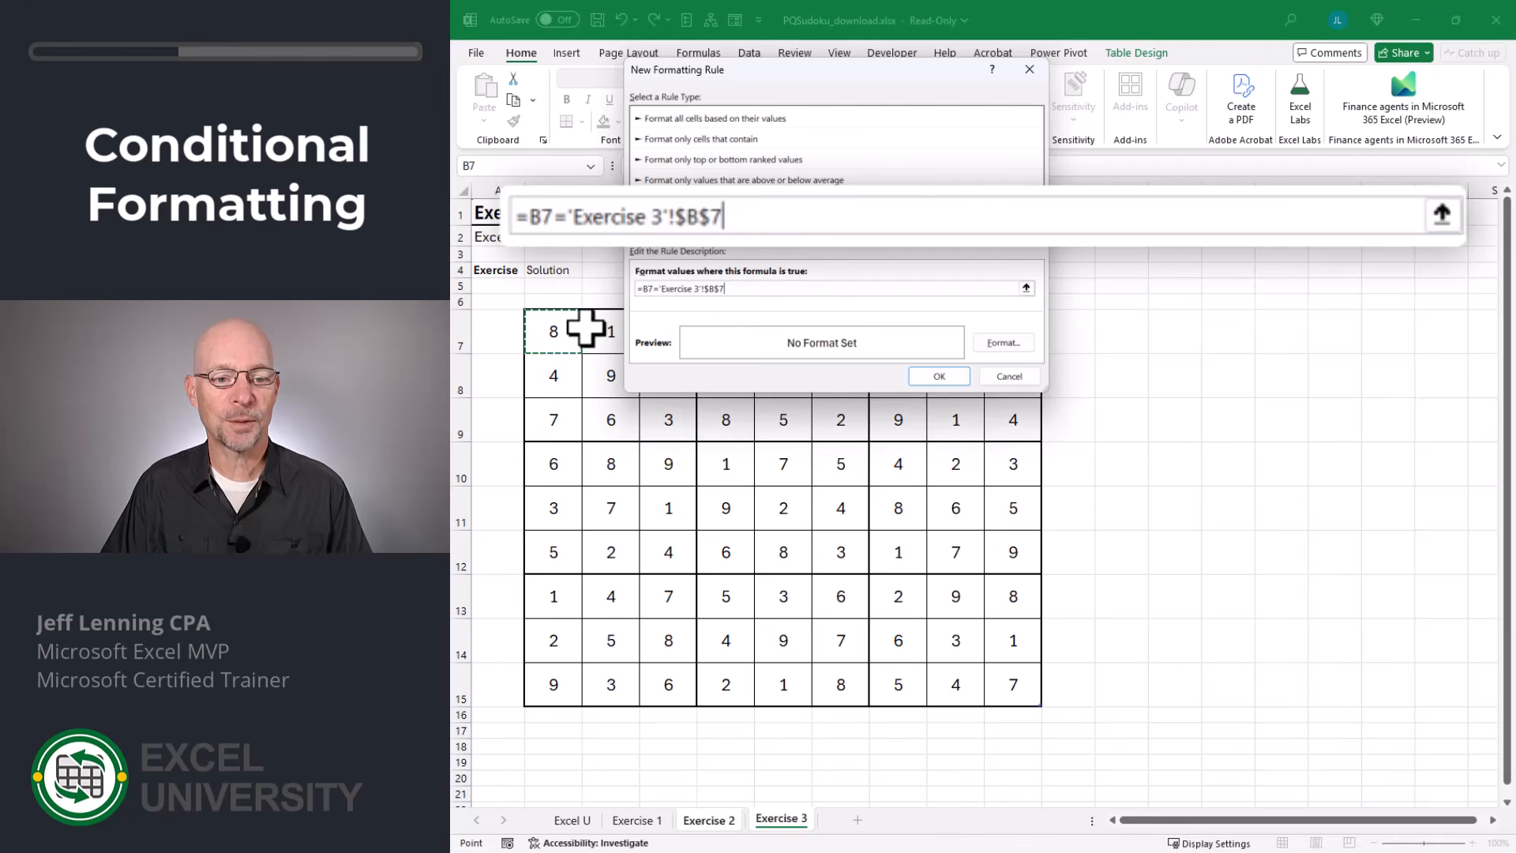
# Make the solution reference relative so the rule formula reads =B7='Exercise 3'!B7.
pyautogui.click(707, 289)
pyautogui.press('BackSpace')
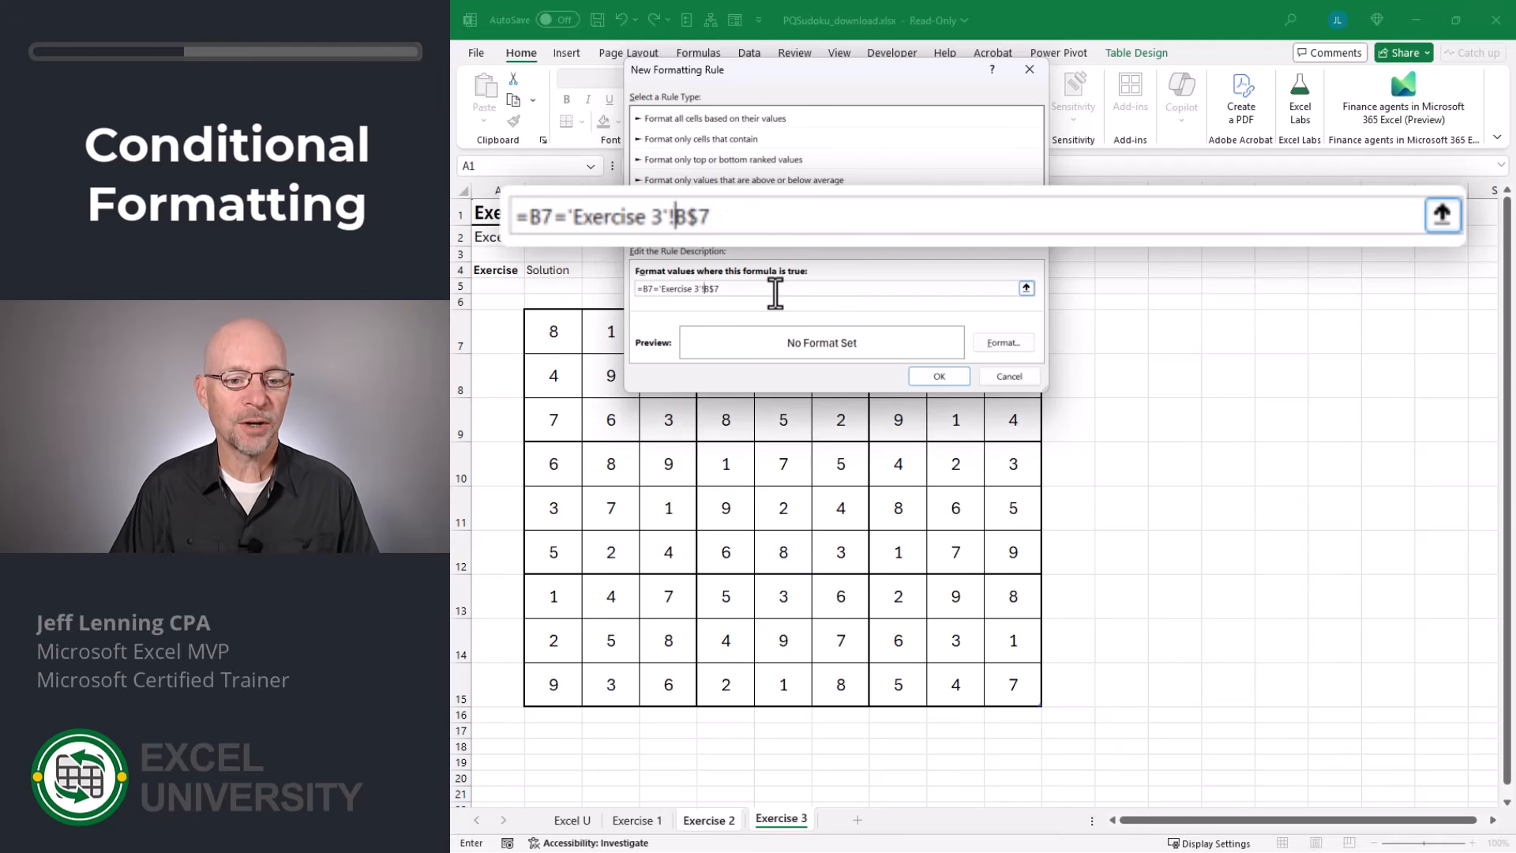
pyautogui.press('Right')
pyautogui.press('Right')
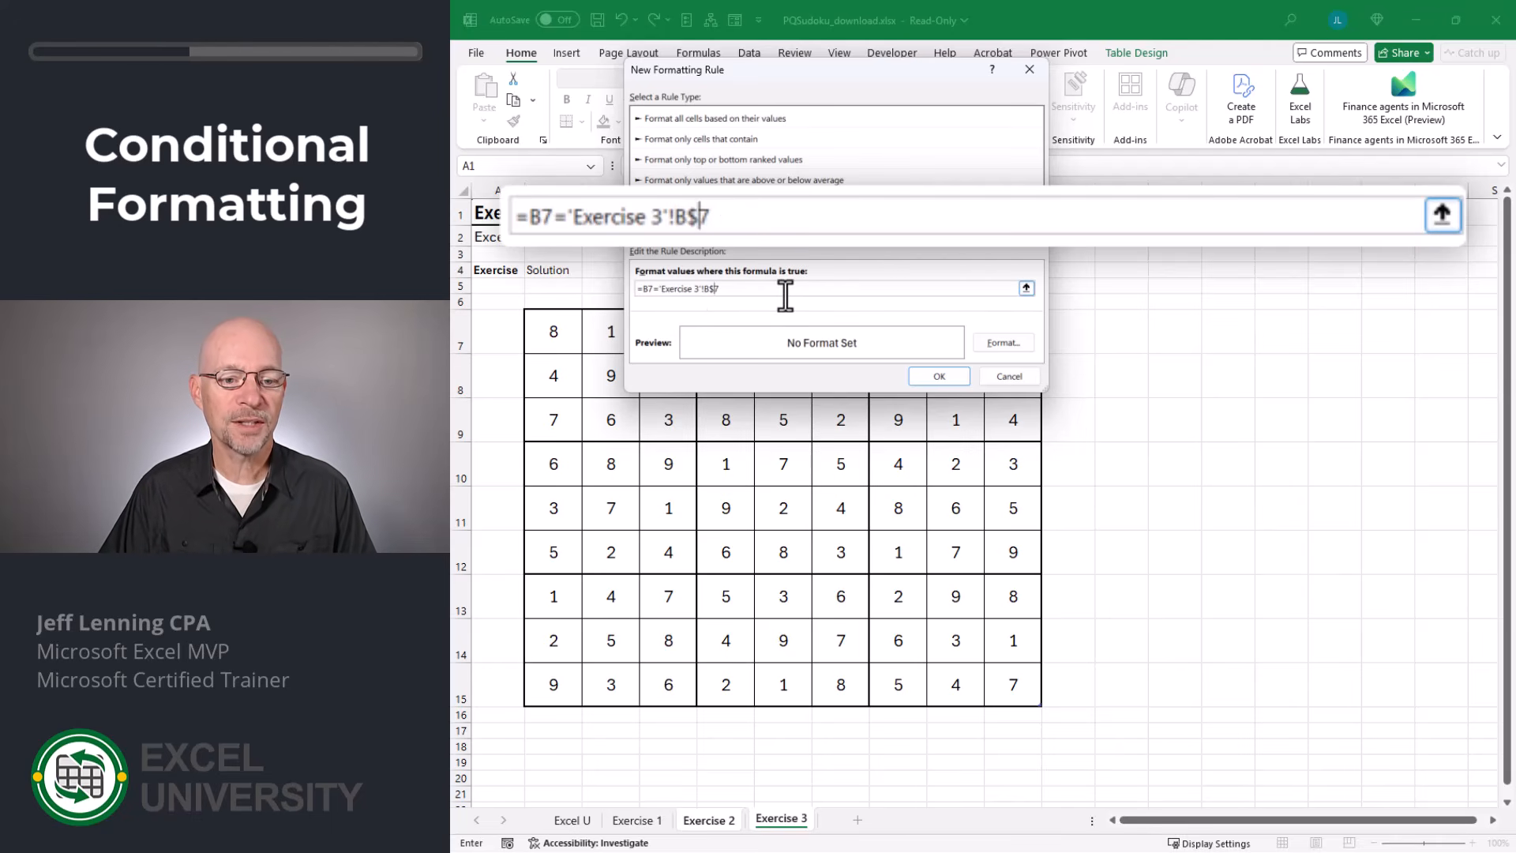
pyautogui.press('BackSpace')
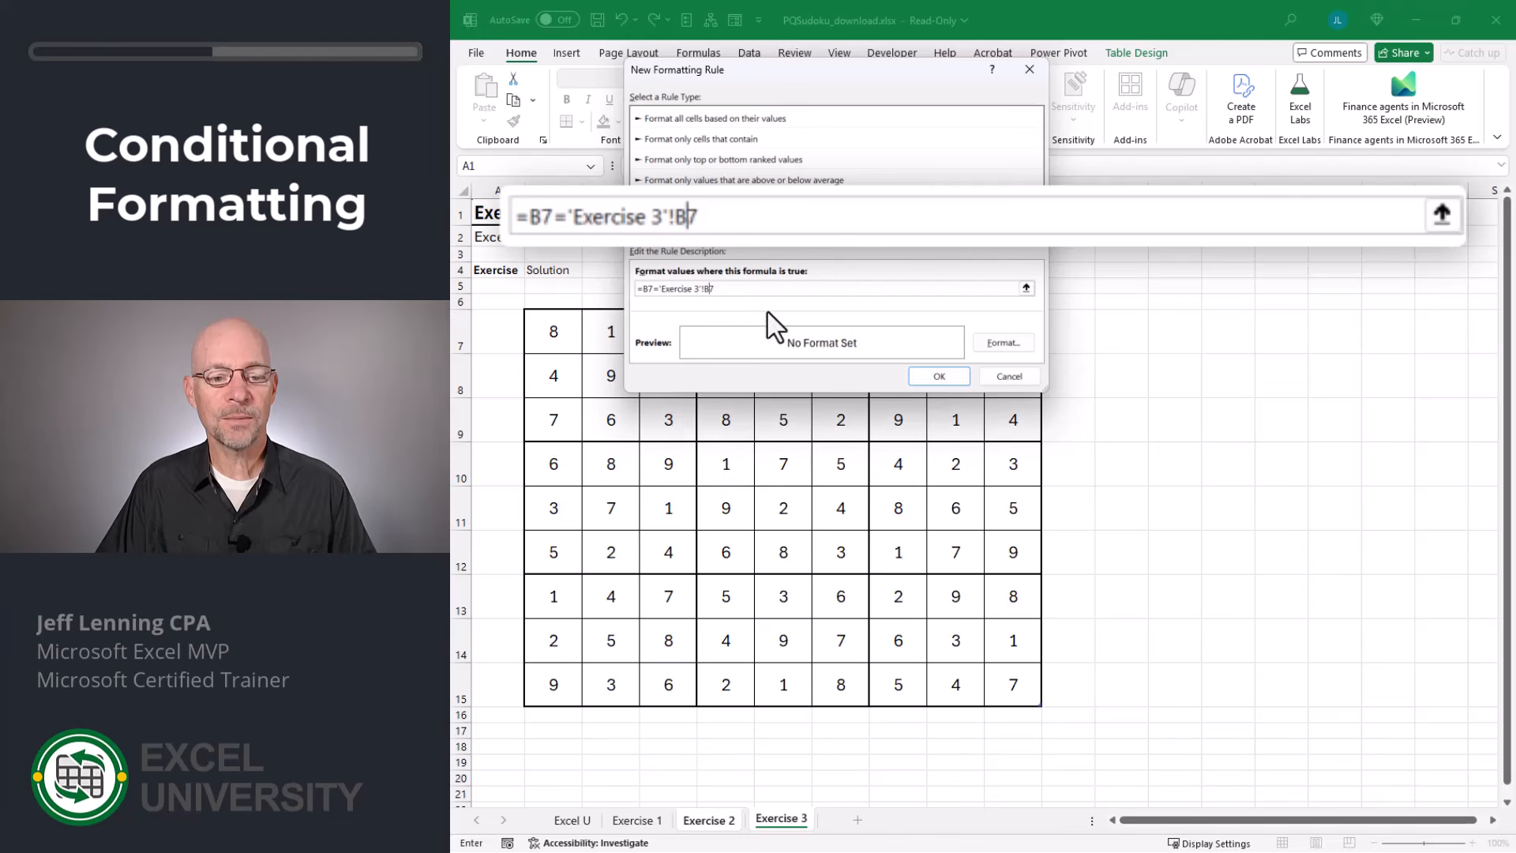
# Give the rule a light blue fill for matching cells and apply it to the puzzle grid.
pyautogui.click(1001, 345)
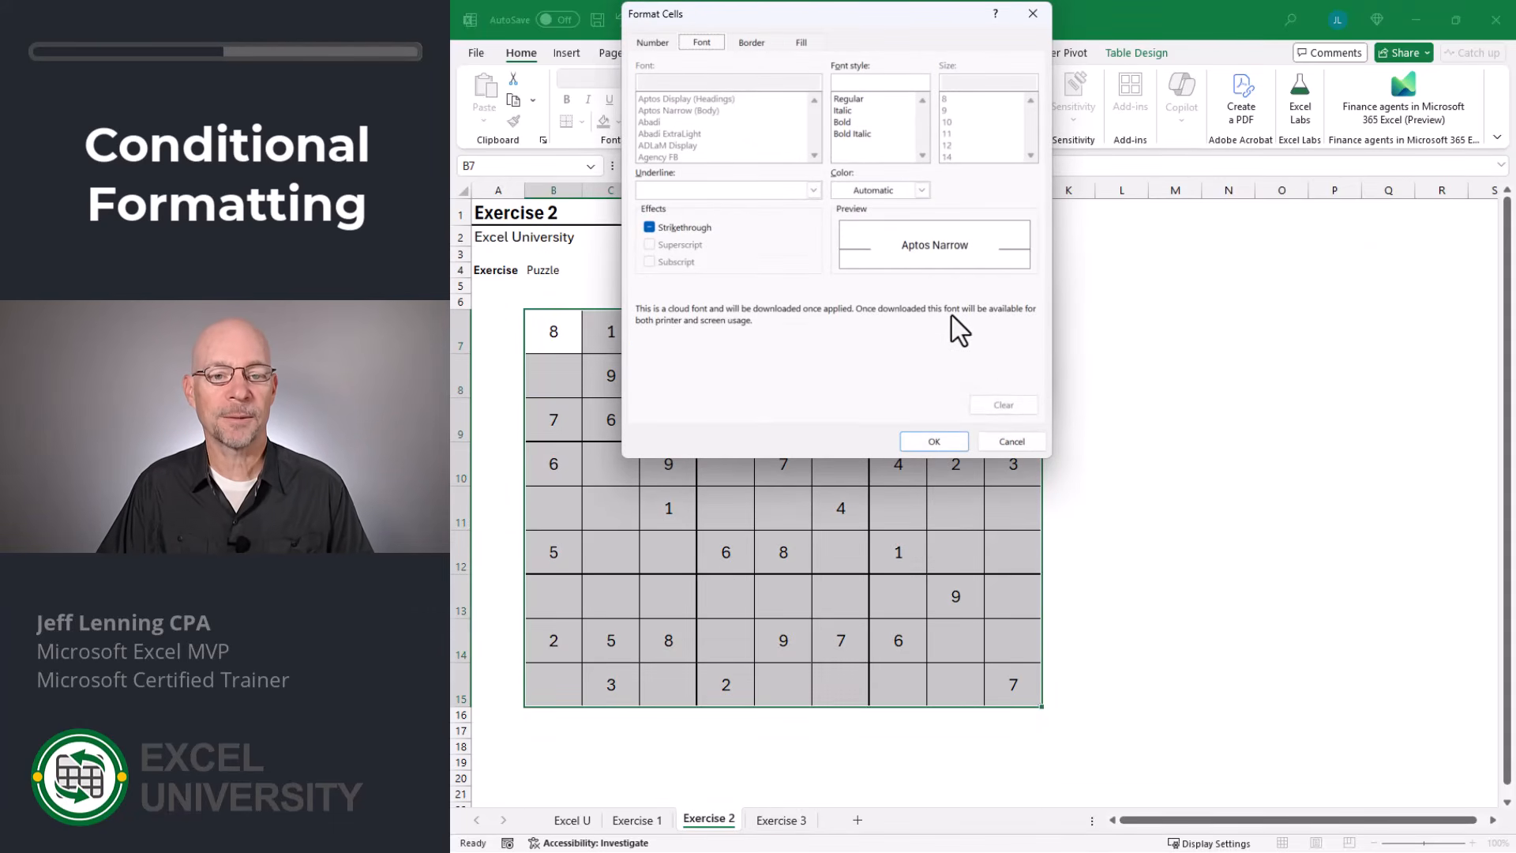
pyautogui.click(803, 42)
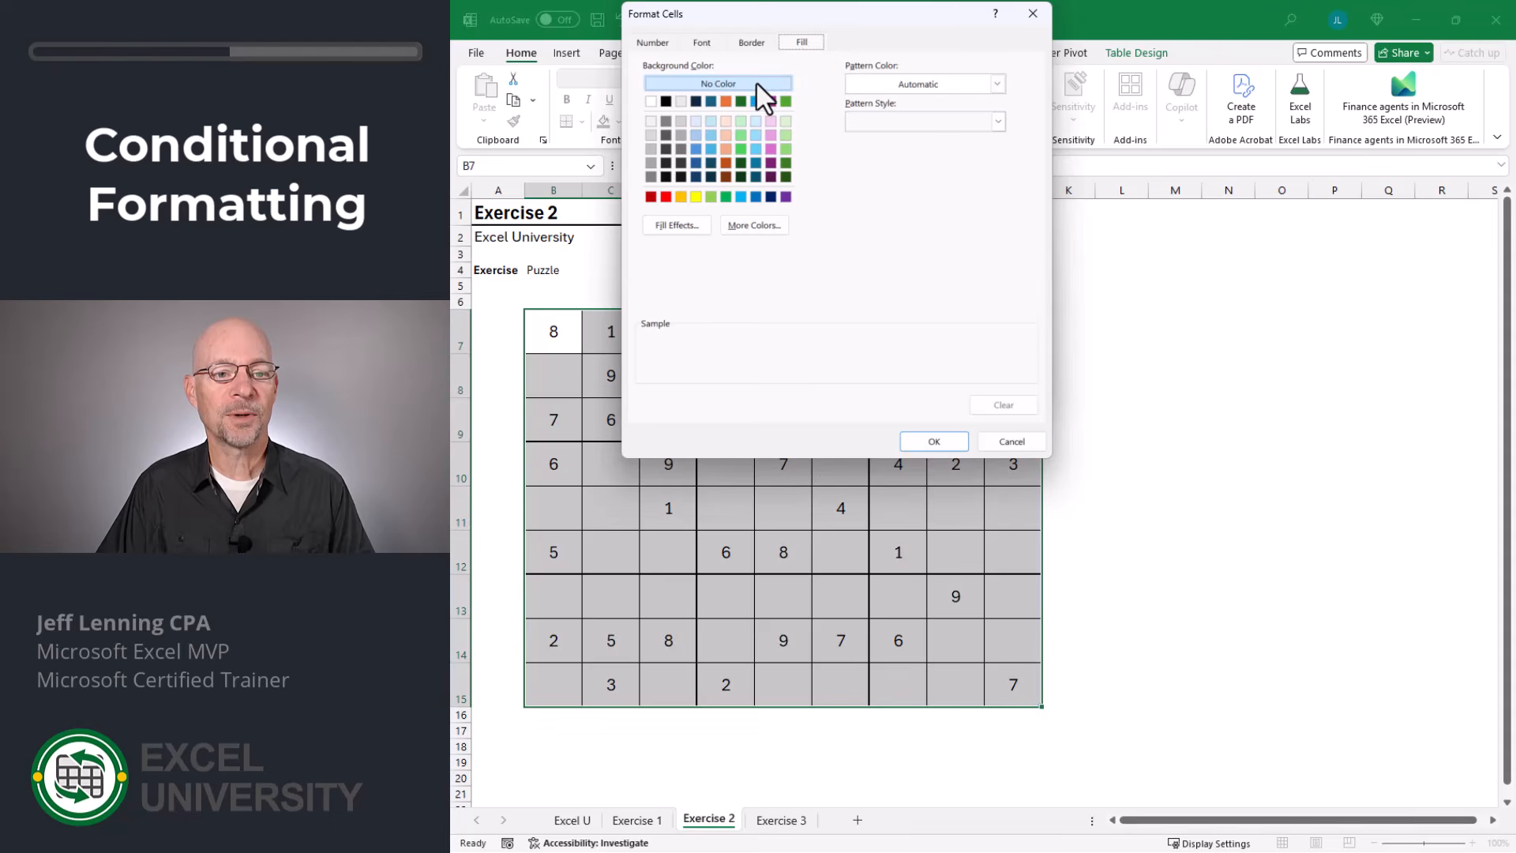
pyautogui.click(696, 121)
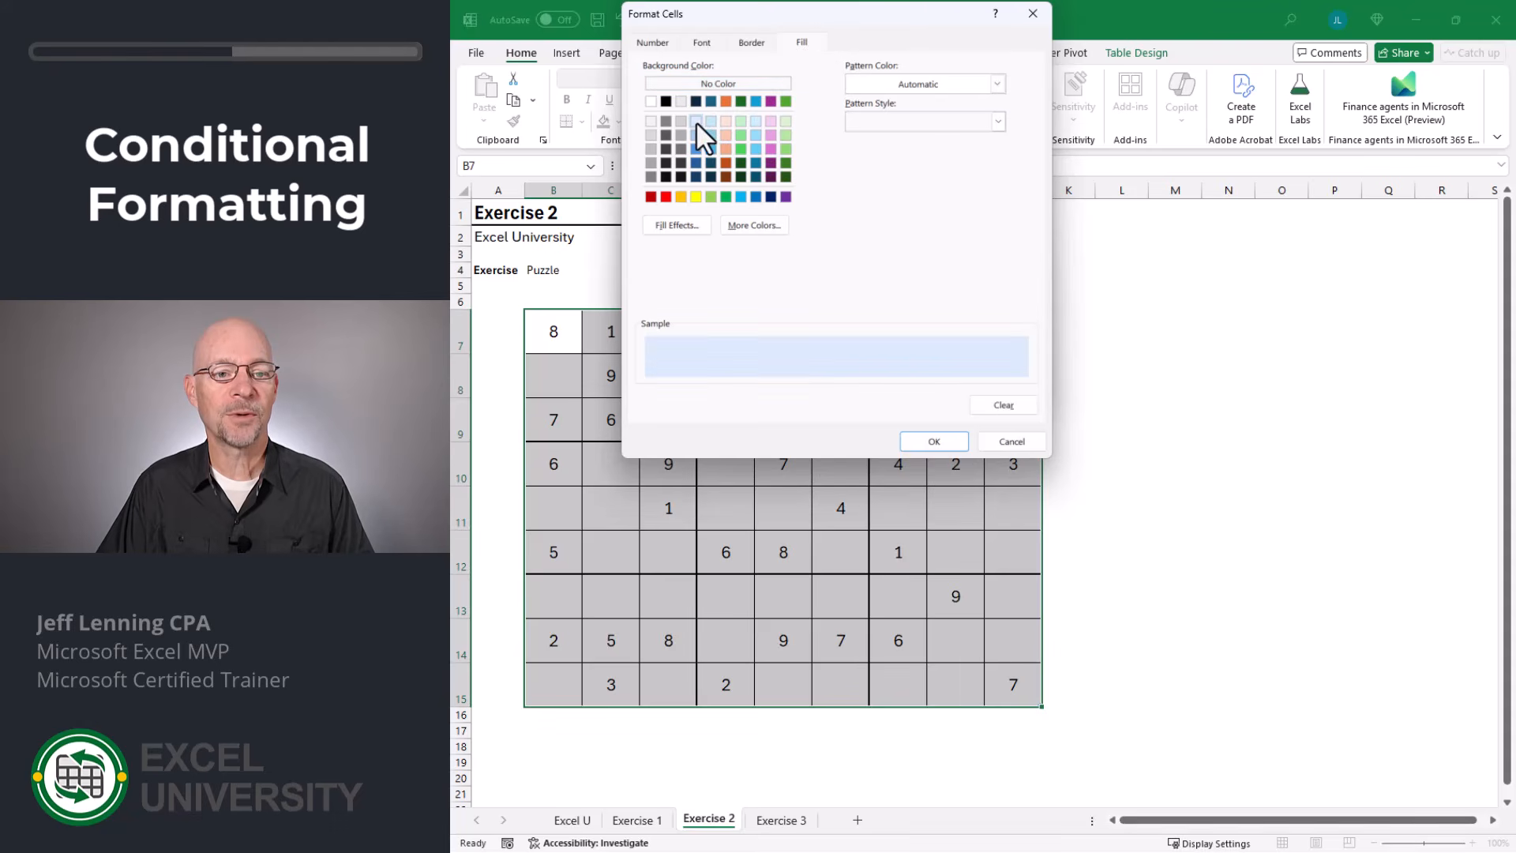
pyautogui.click(935, 441)
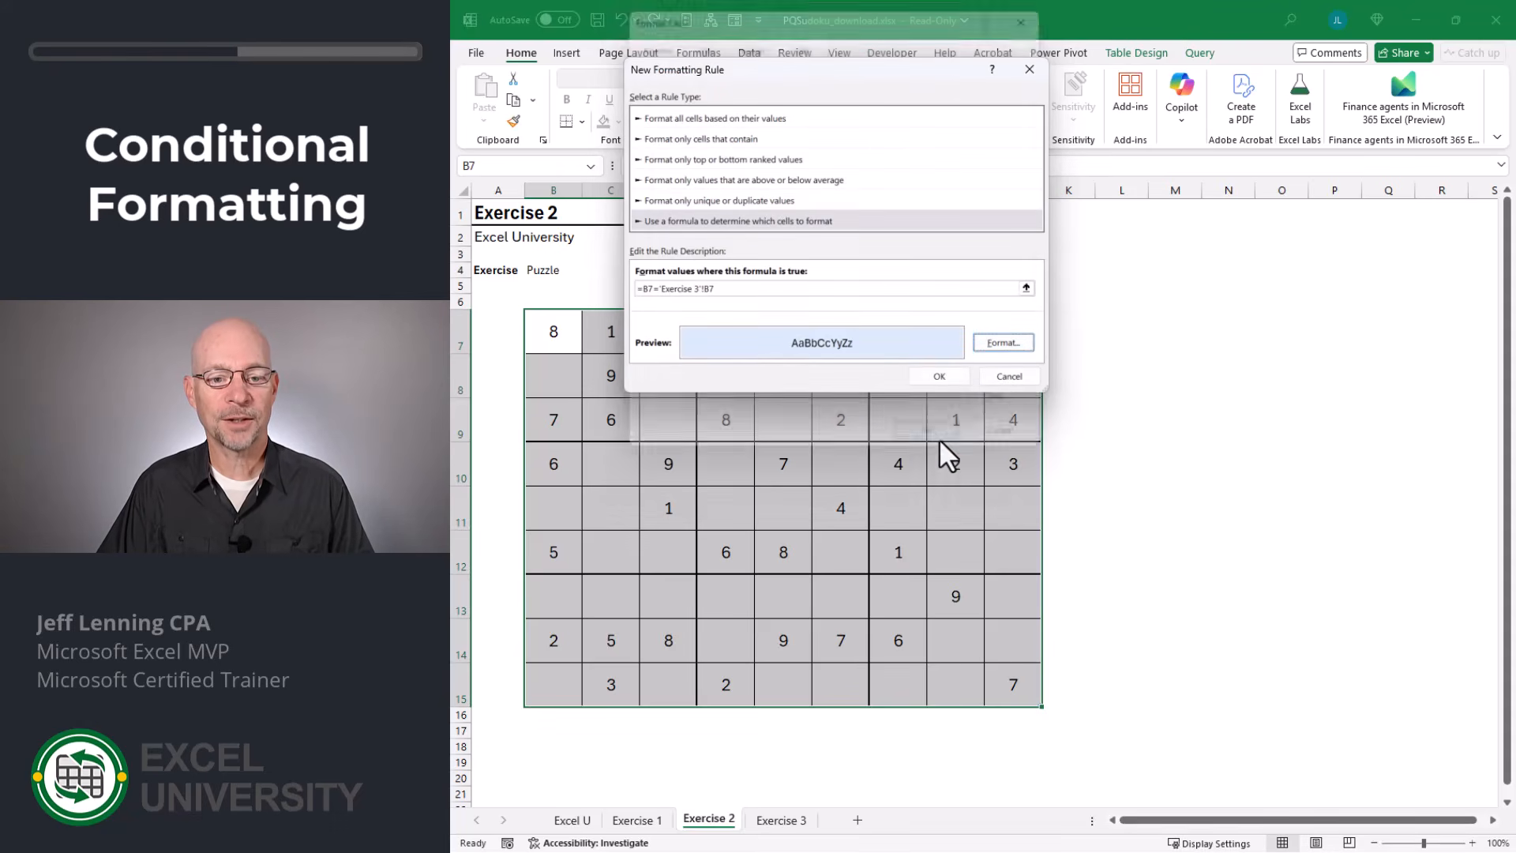
pyautogui.click(949, 376)
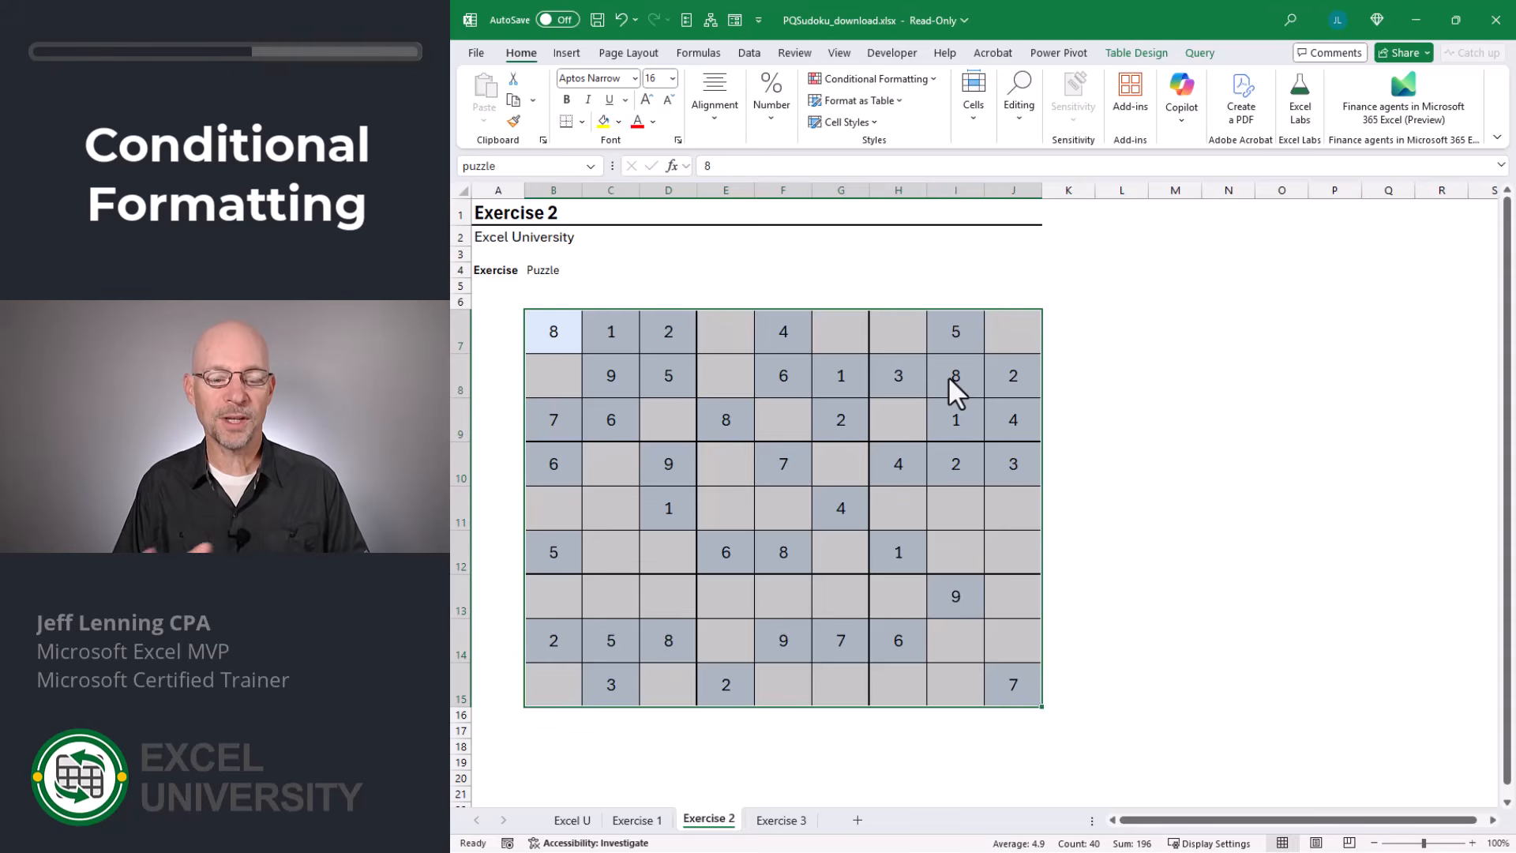
# Duplicate the puzzle grid's existing conditional formatting rule that compares each entry with the Exercise 3 solution.
pyautogui.click(924, 79)
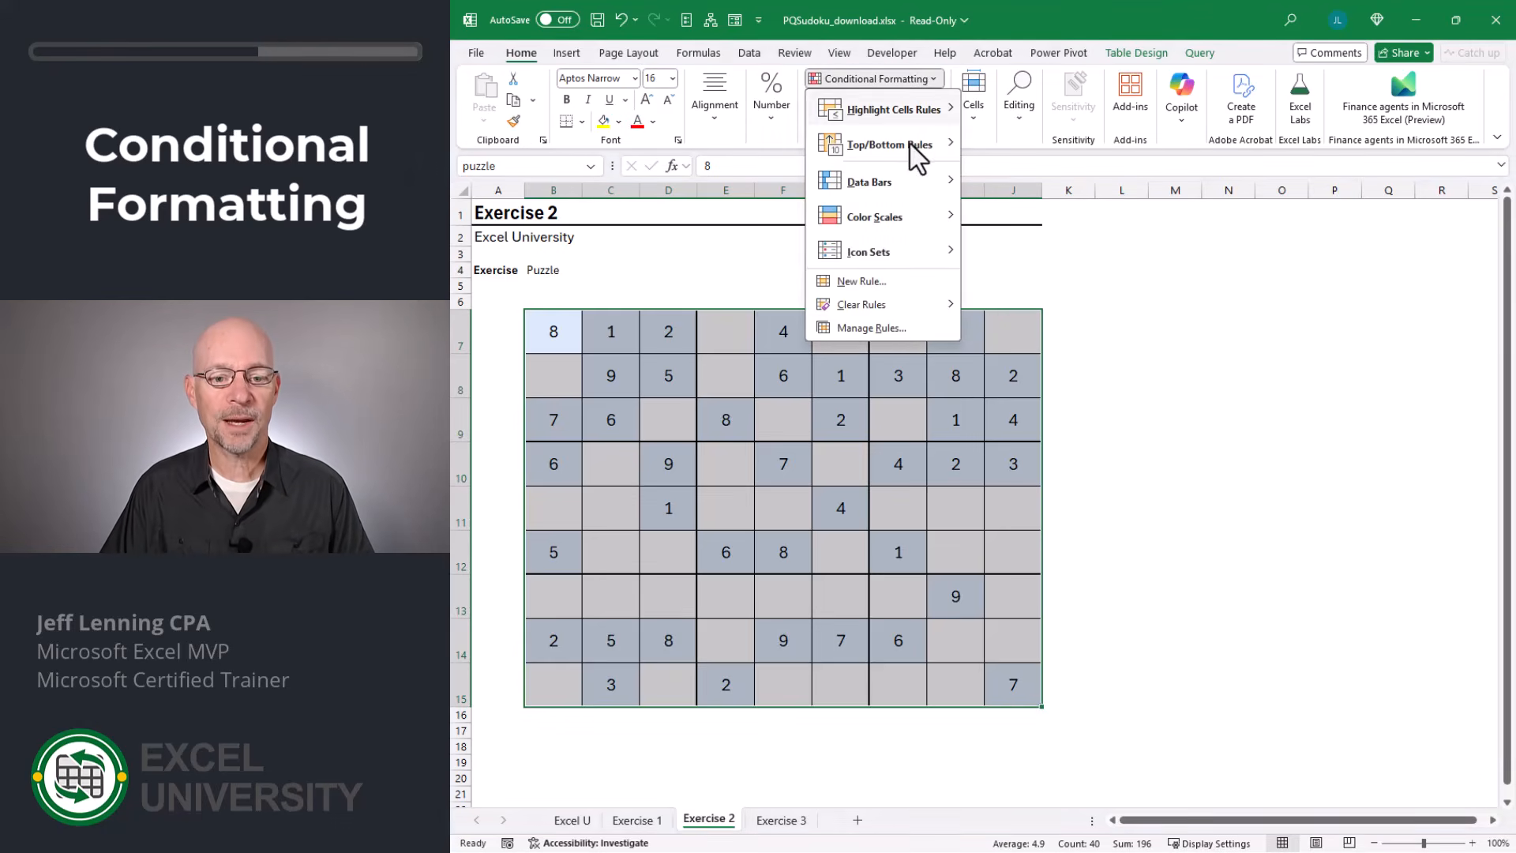
pyautogui.click(894, 324)
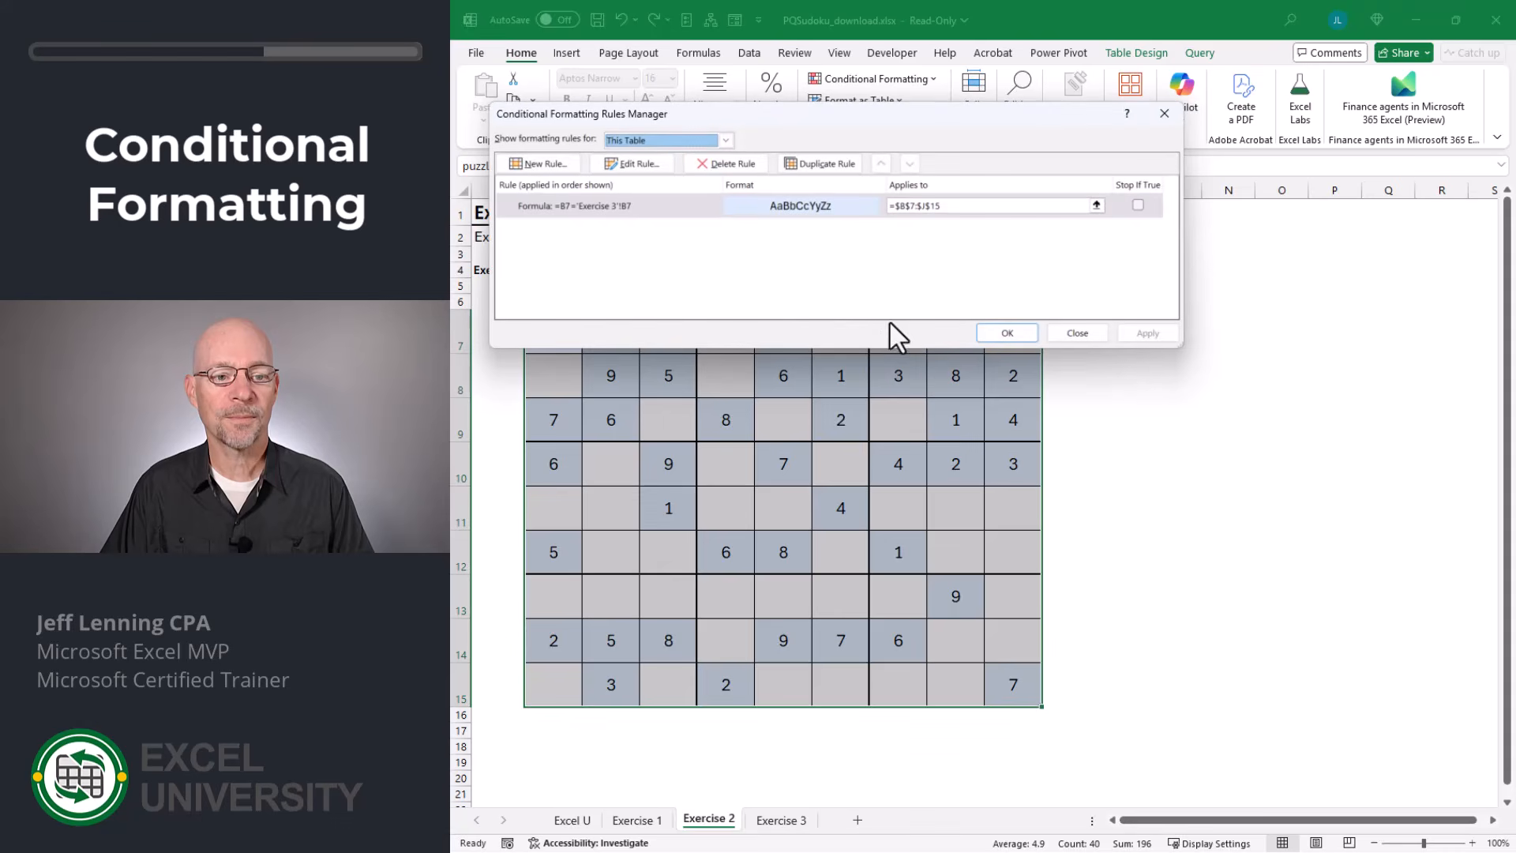
pyautogui.click(656, 206)
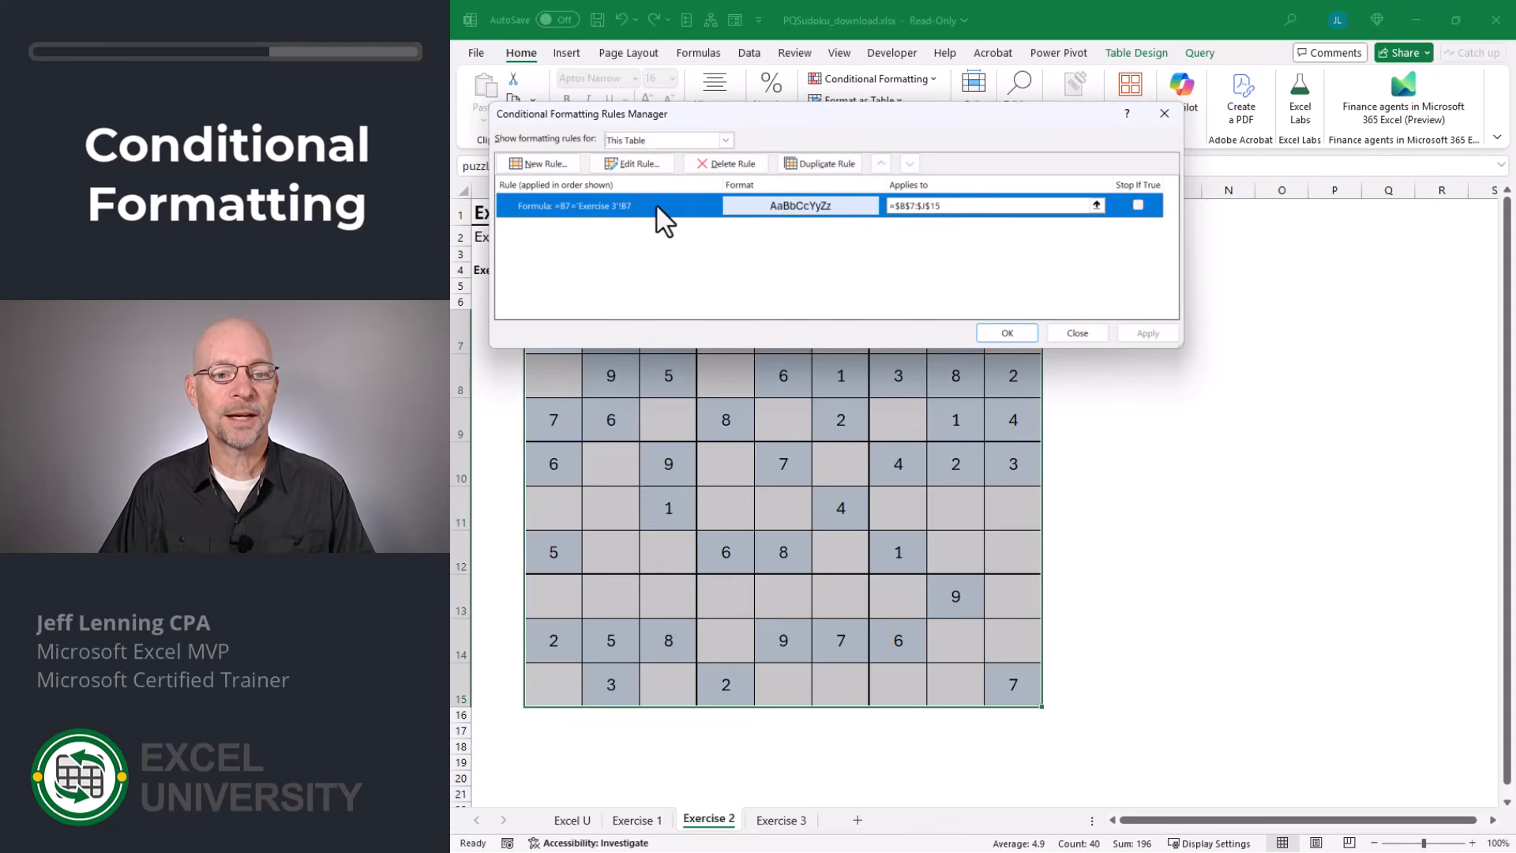
pyautogui.click(839, 165)
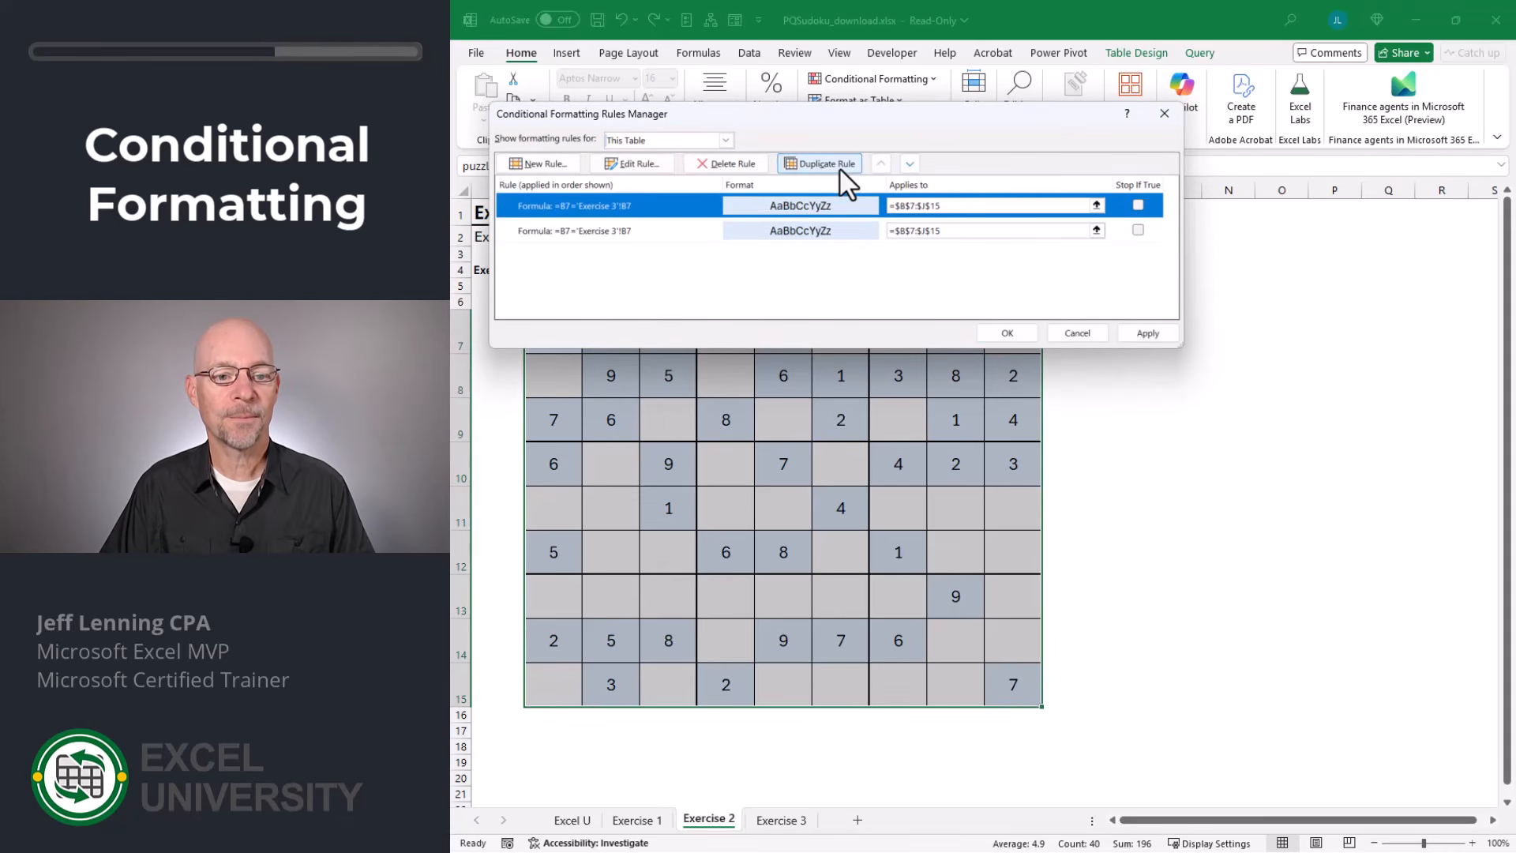
# Change the duplicated rule's formula to =B7<>'Exercise 3'!B7 so it targets cells that differ from the solution.
pyautogui.click(642, 232)
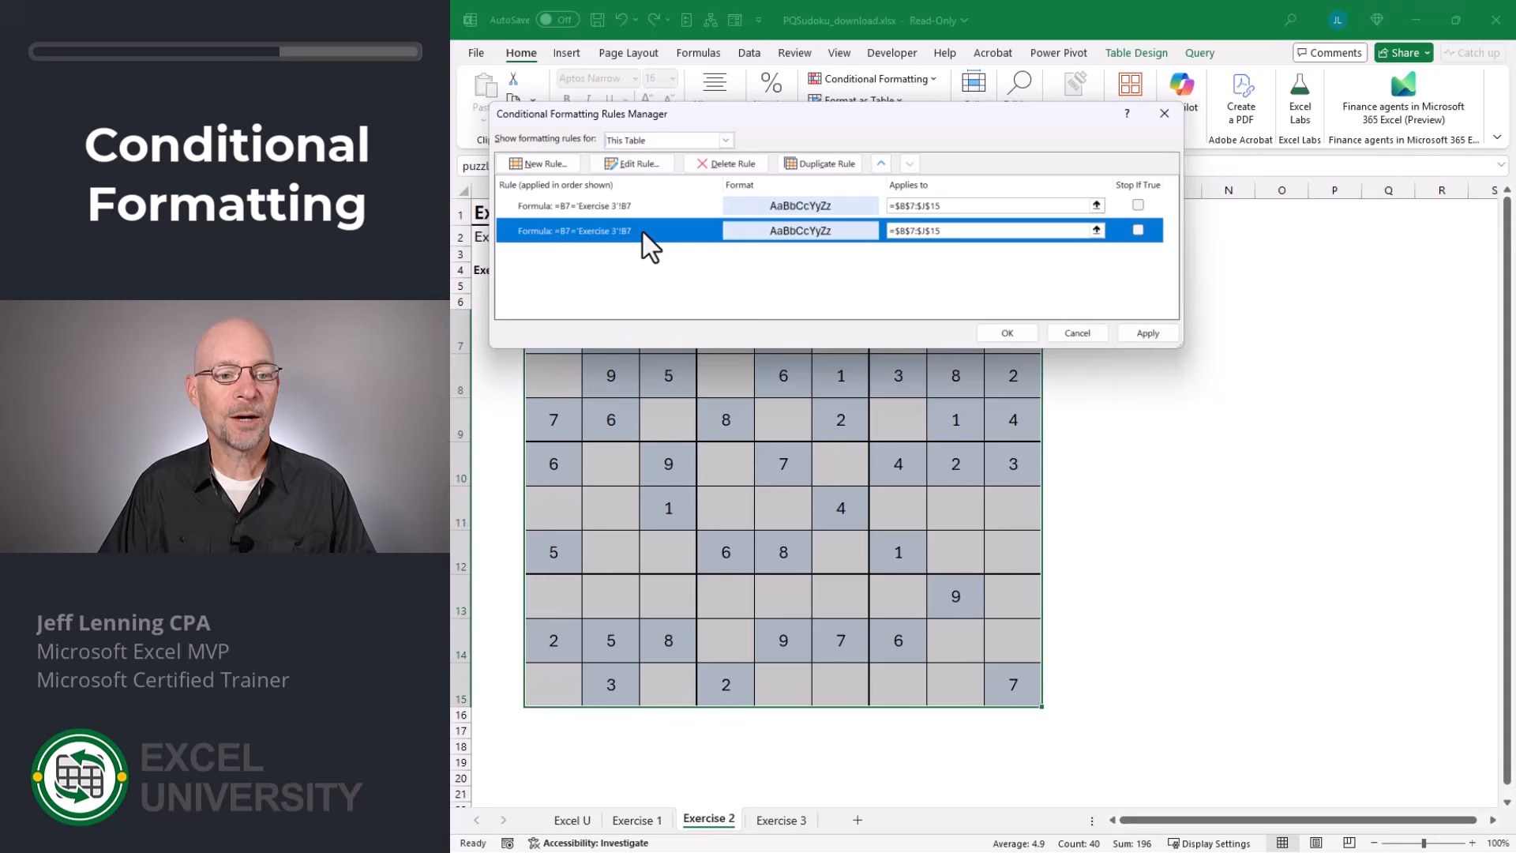
pyautogui.click(637, 166)
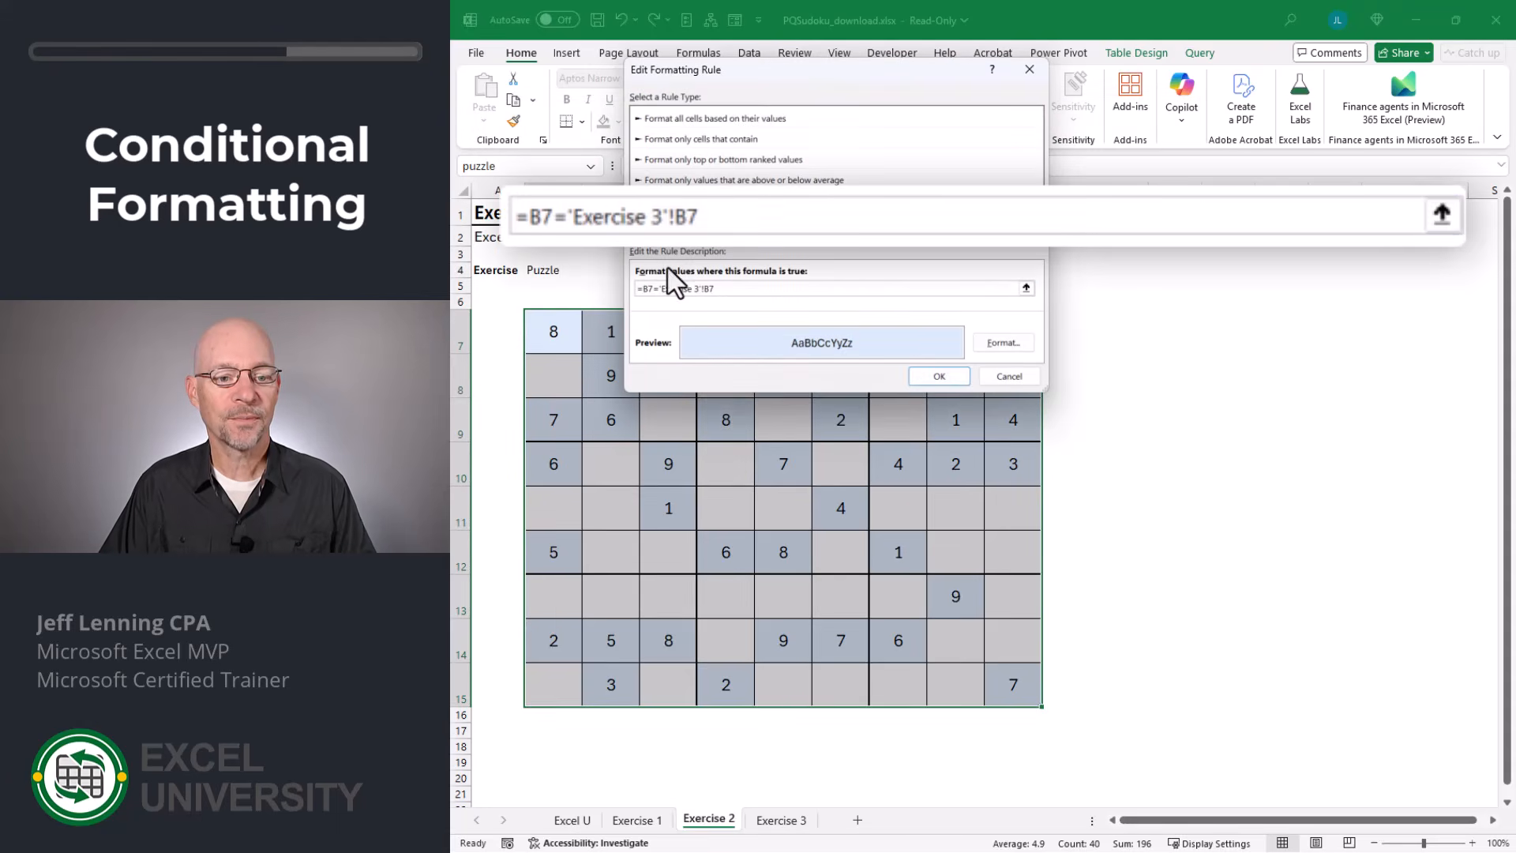
pyautogui.click(656, 285)
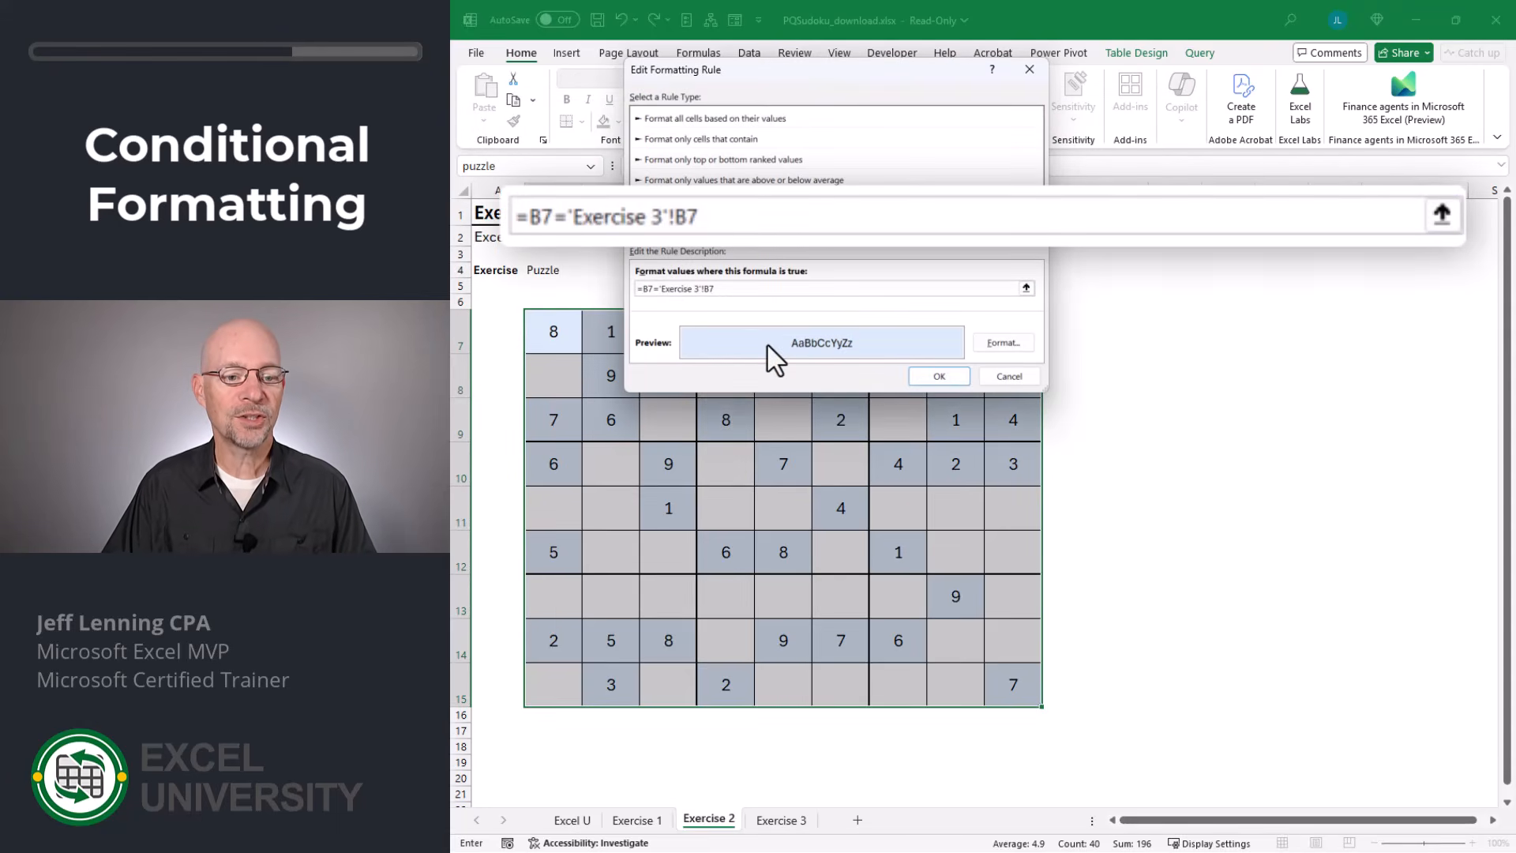
pyautogui.press('BackSpace')
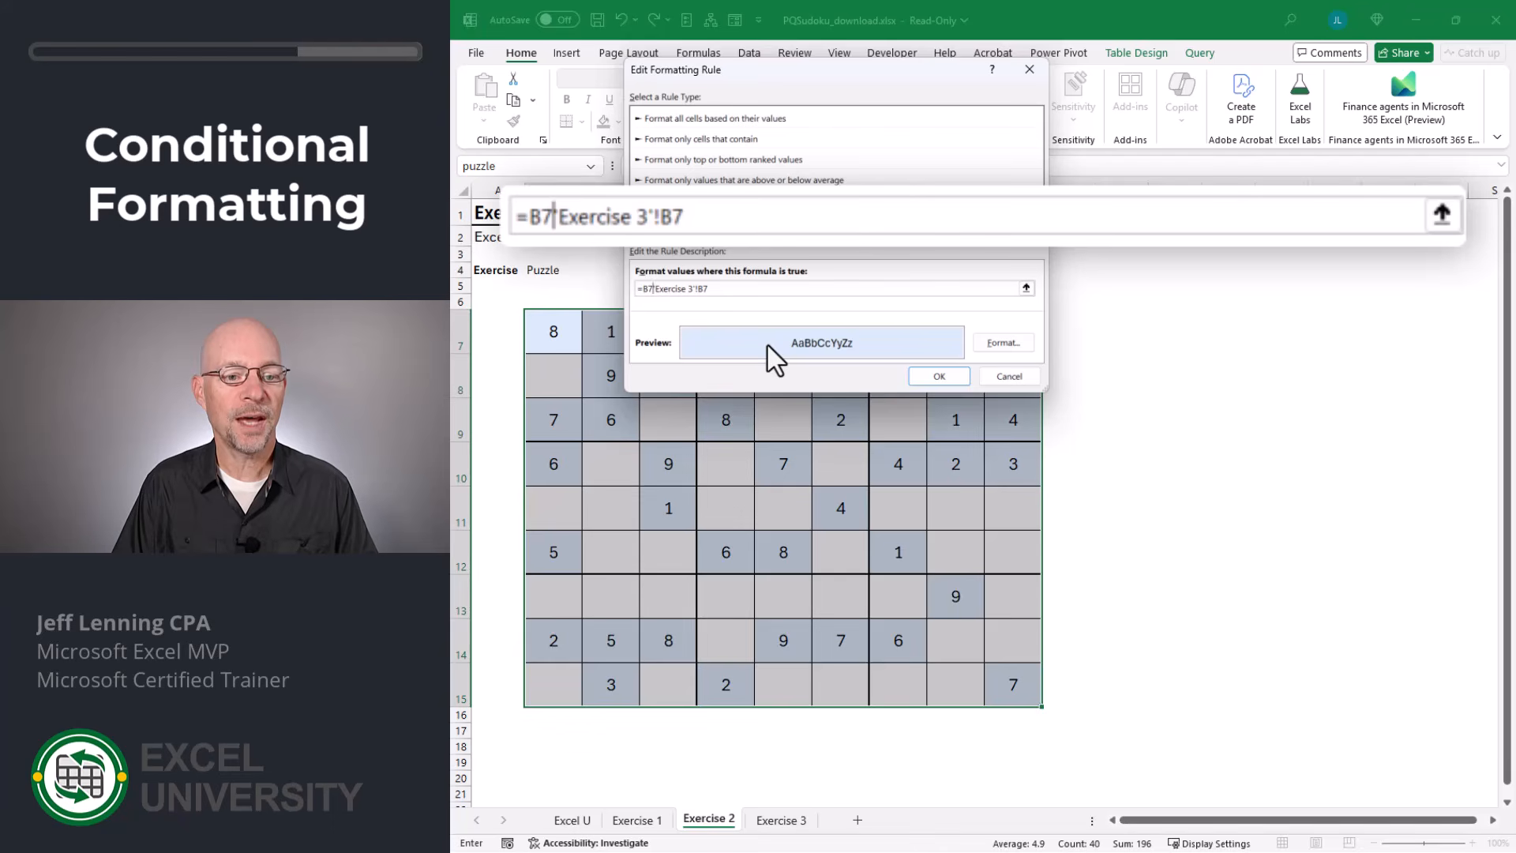
pyautogui.write('<>')
# Give the non-matching rule a light gray fill and apply the rules to the puzzle grid.
pyautogui.click(1001, 342)
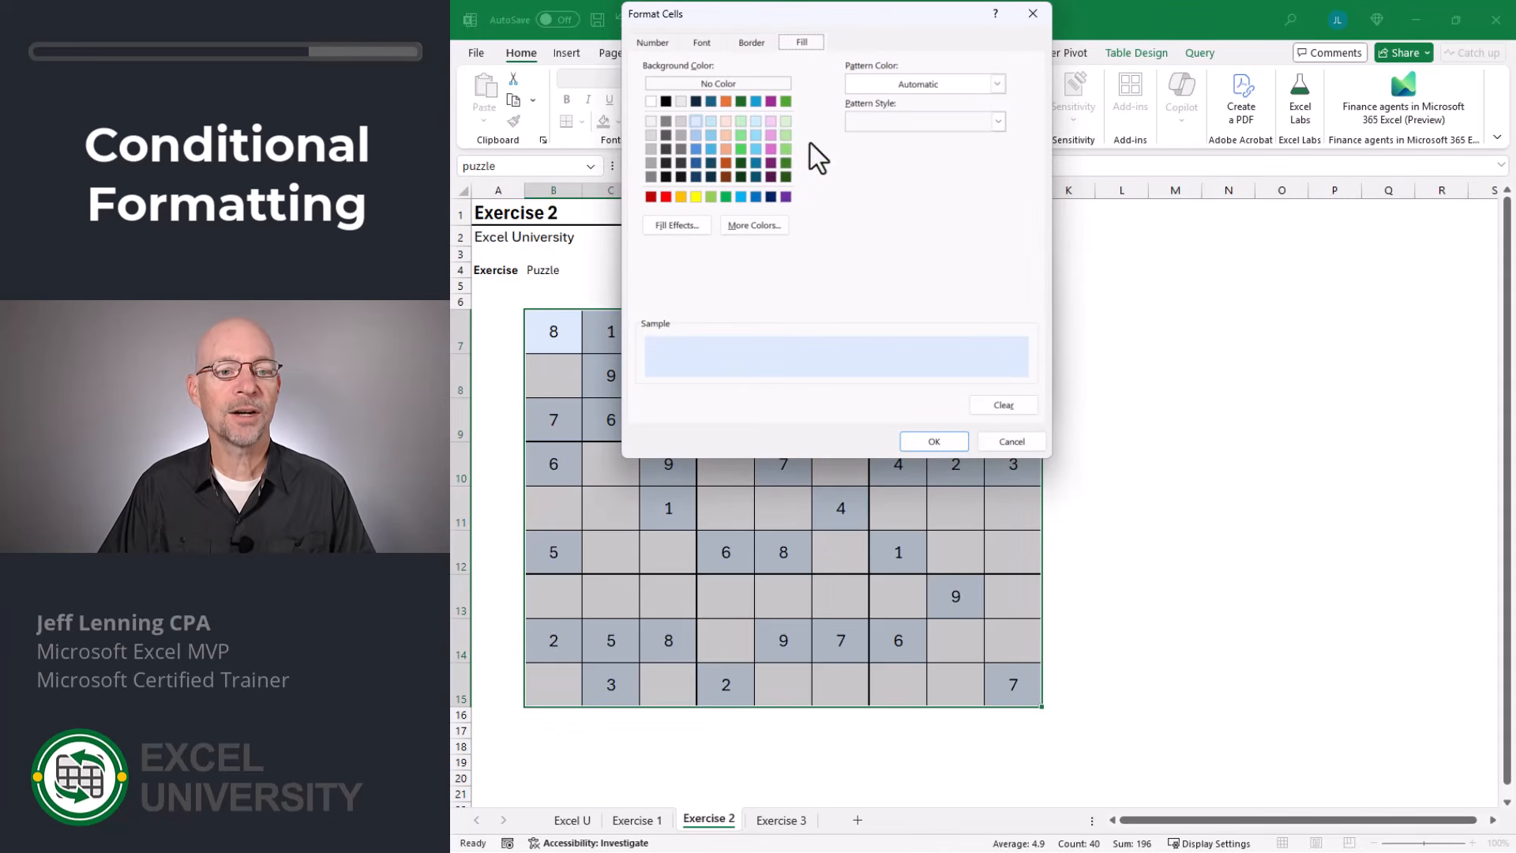
pyautogui.click(648, 135)
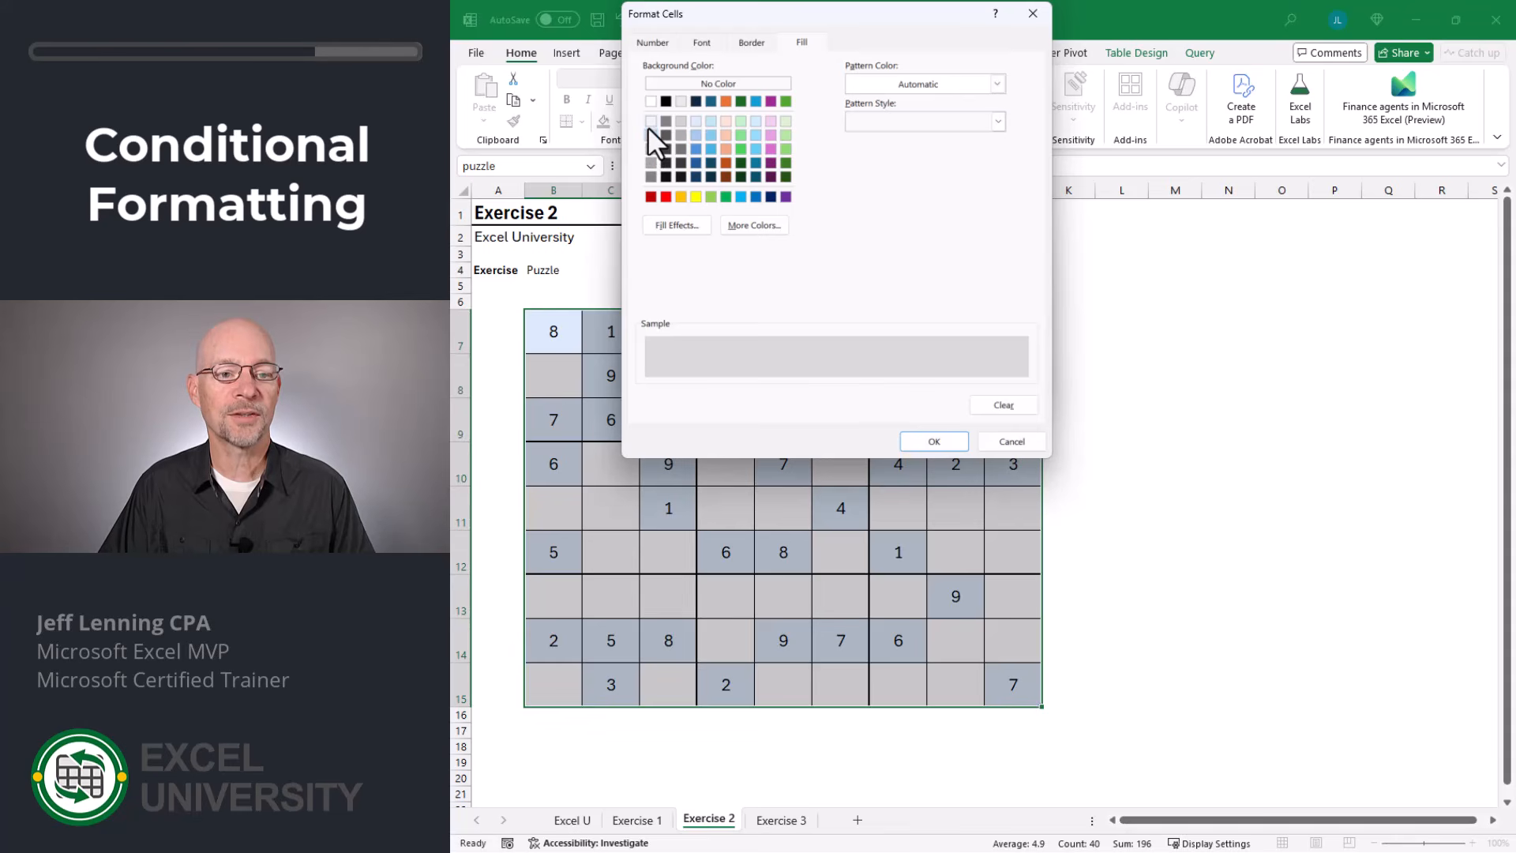
pyautogui.click(934, 443)
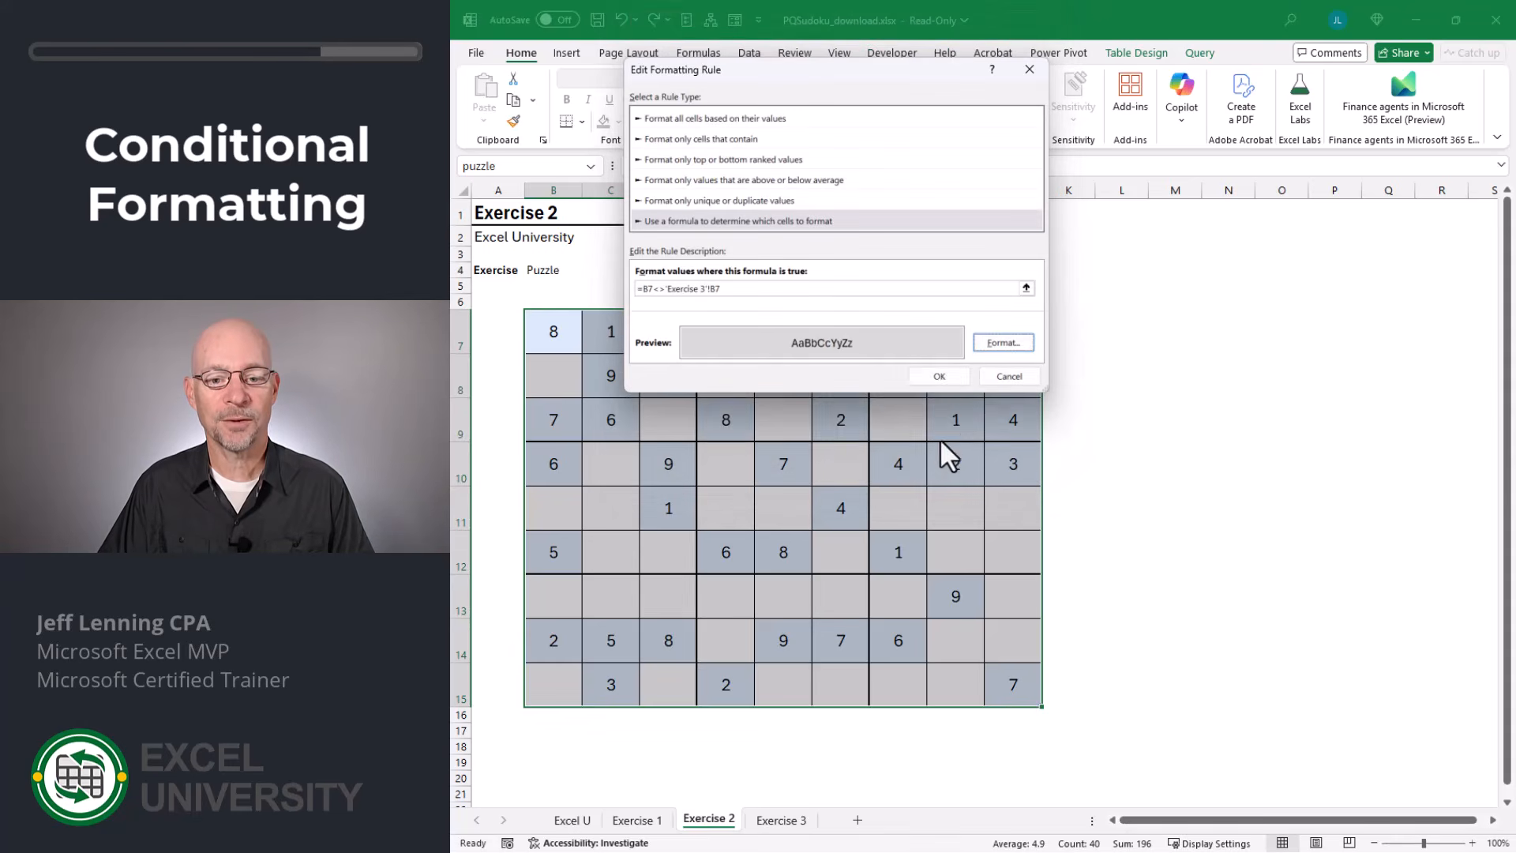
pyautogui.click(944, 377)
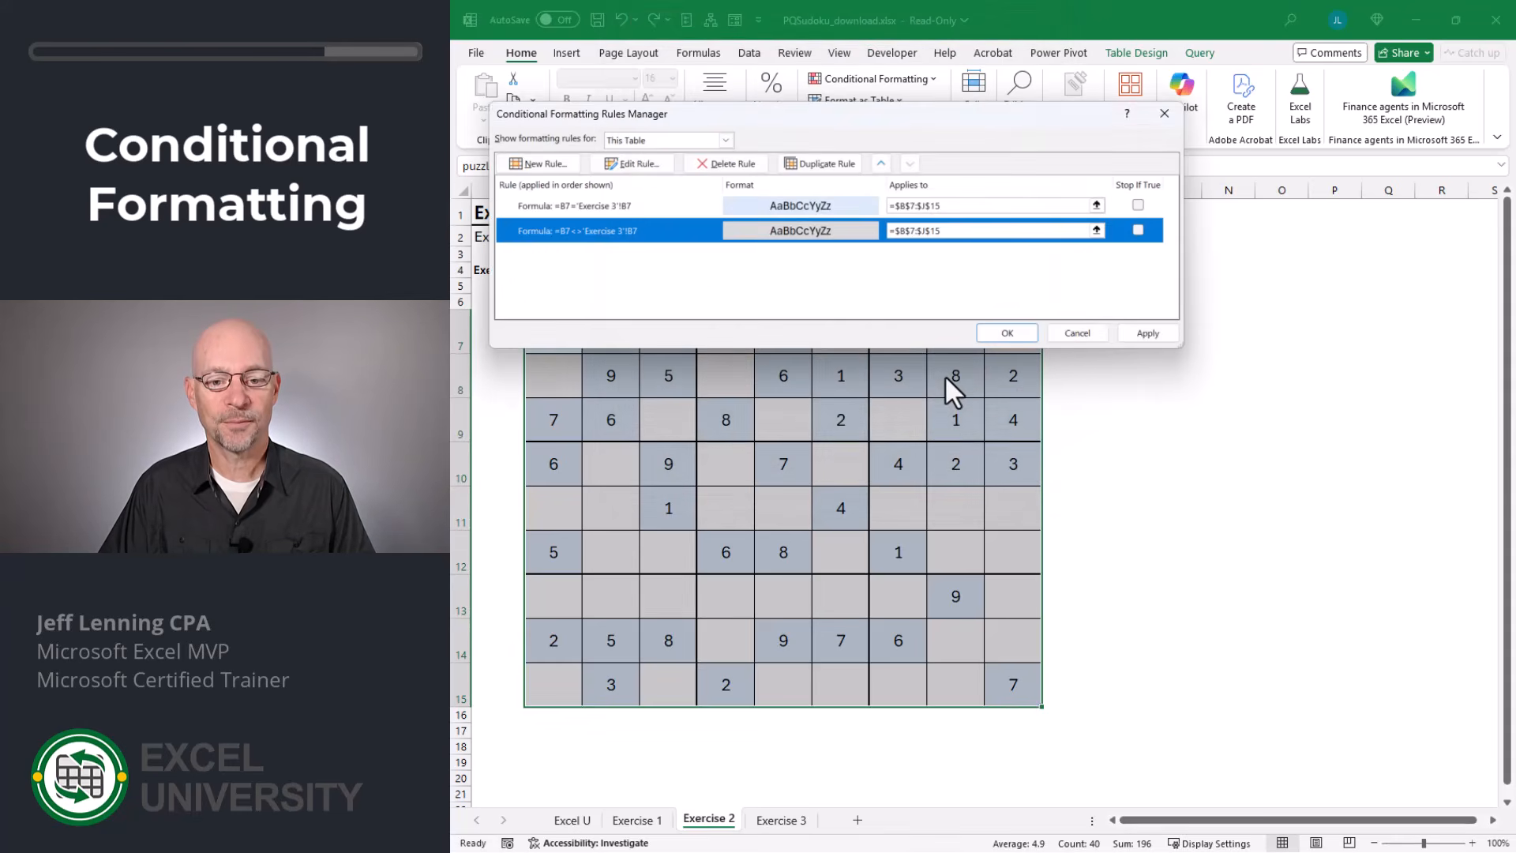
pyautogui.click(1147, 332)
pyautogui.click(1007, 332)
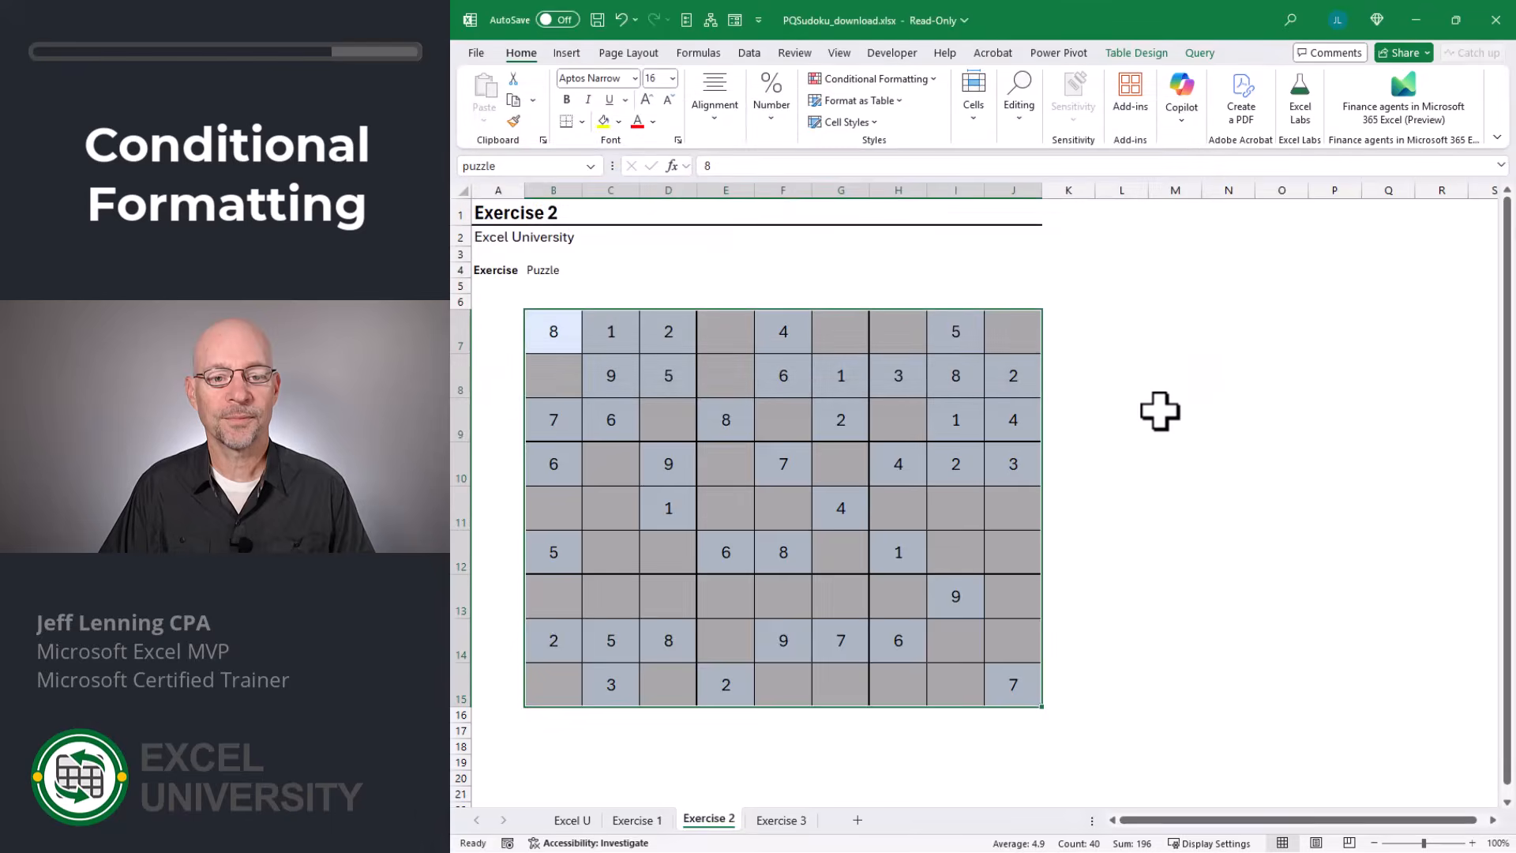
pyautogui.click(1159, 410)
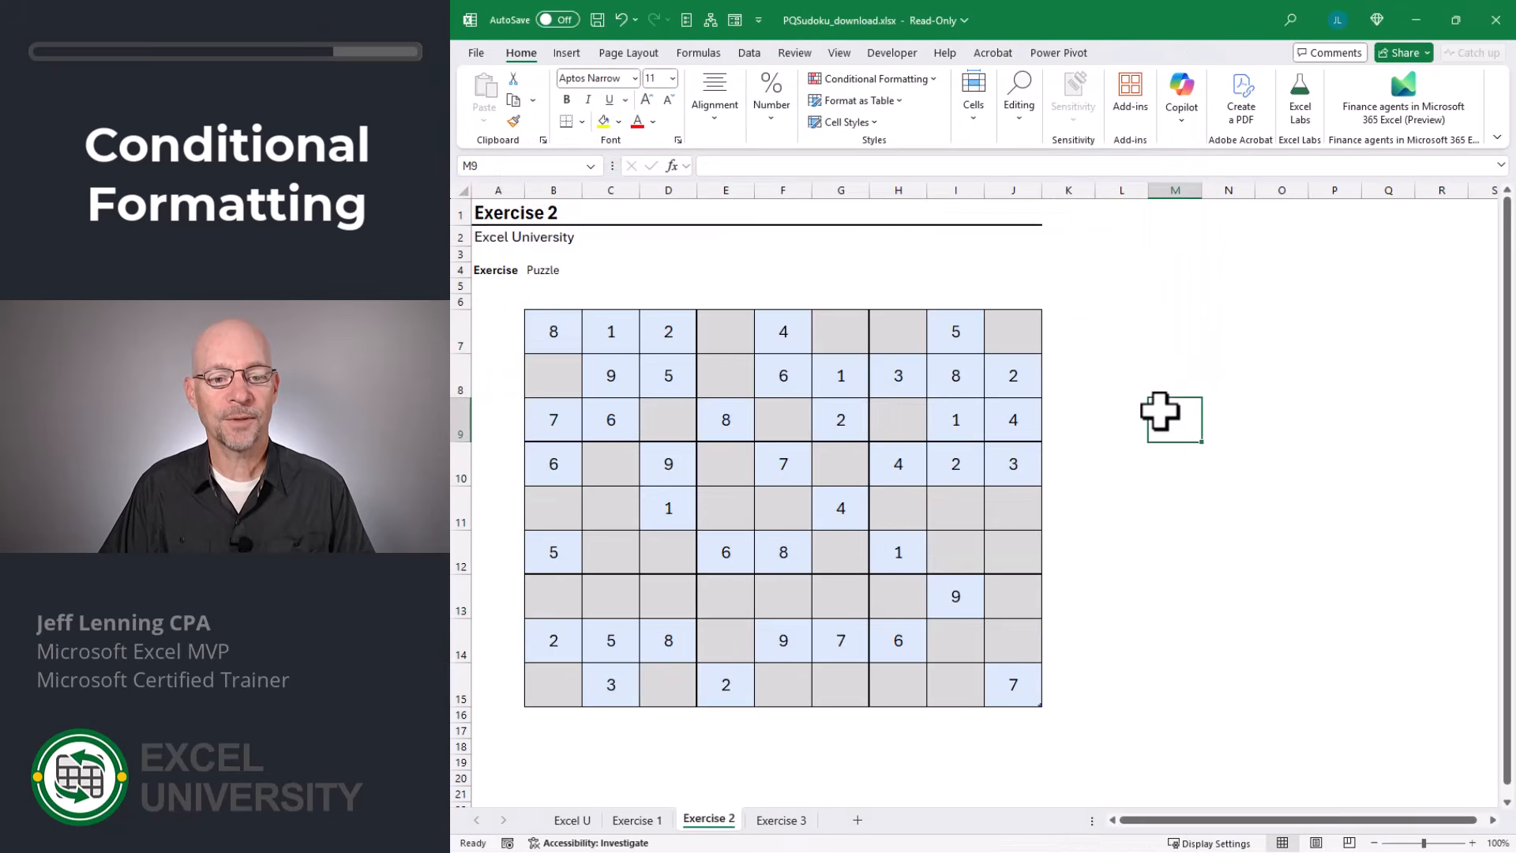
# Test the rules by entering 8 in cell B8 of the puzzle, and replace it with 4.
pyautogui.click(555, 373)
pyautogui.write('8')
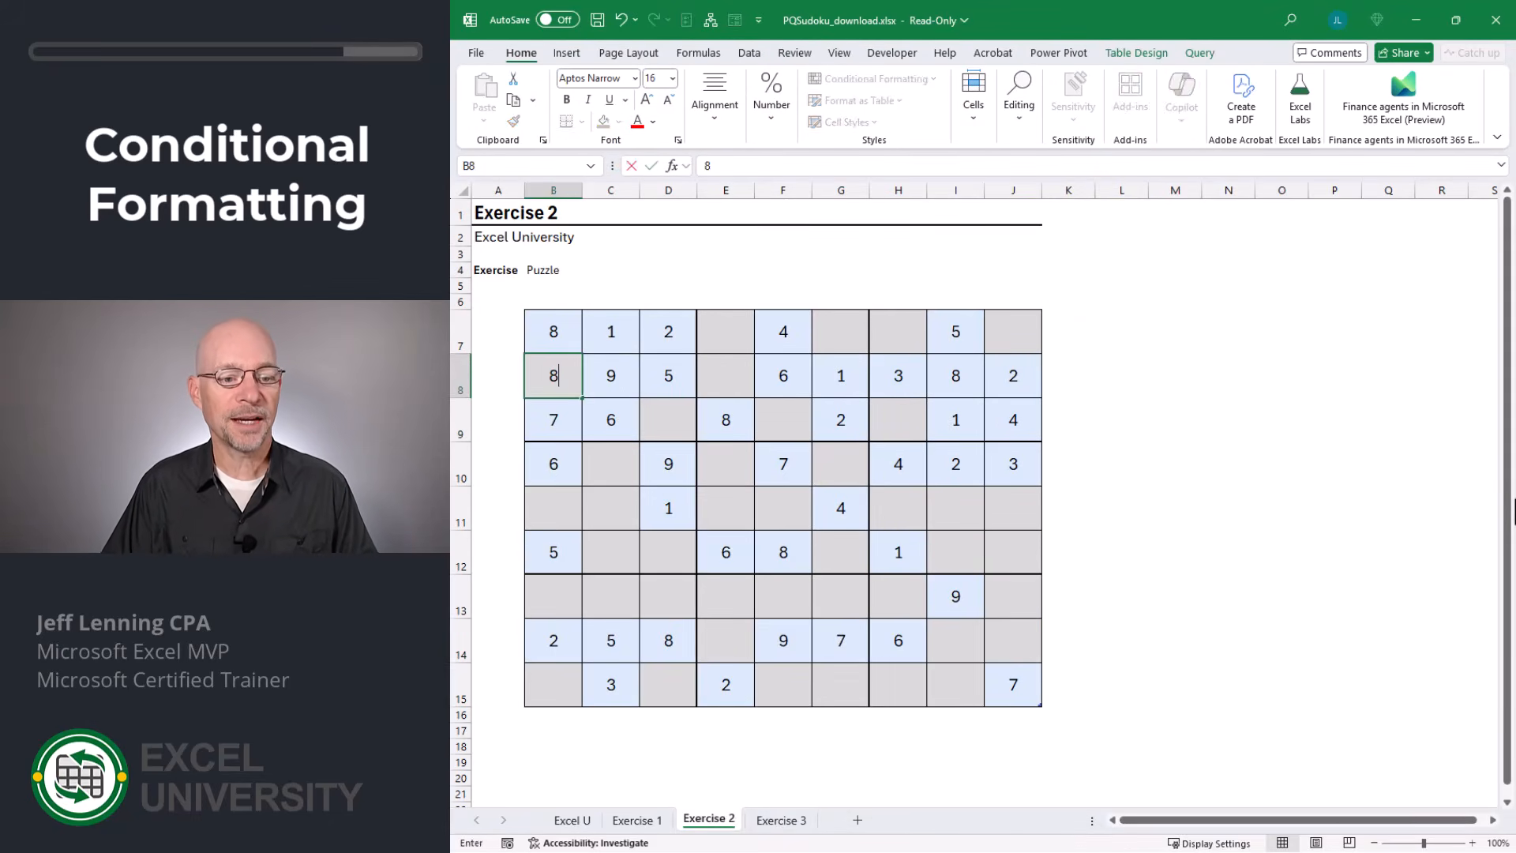
pyautogui.press('Return')
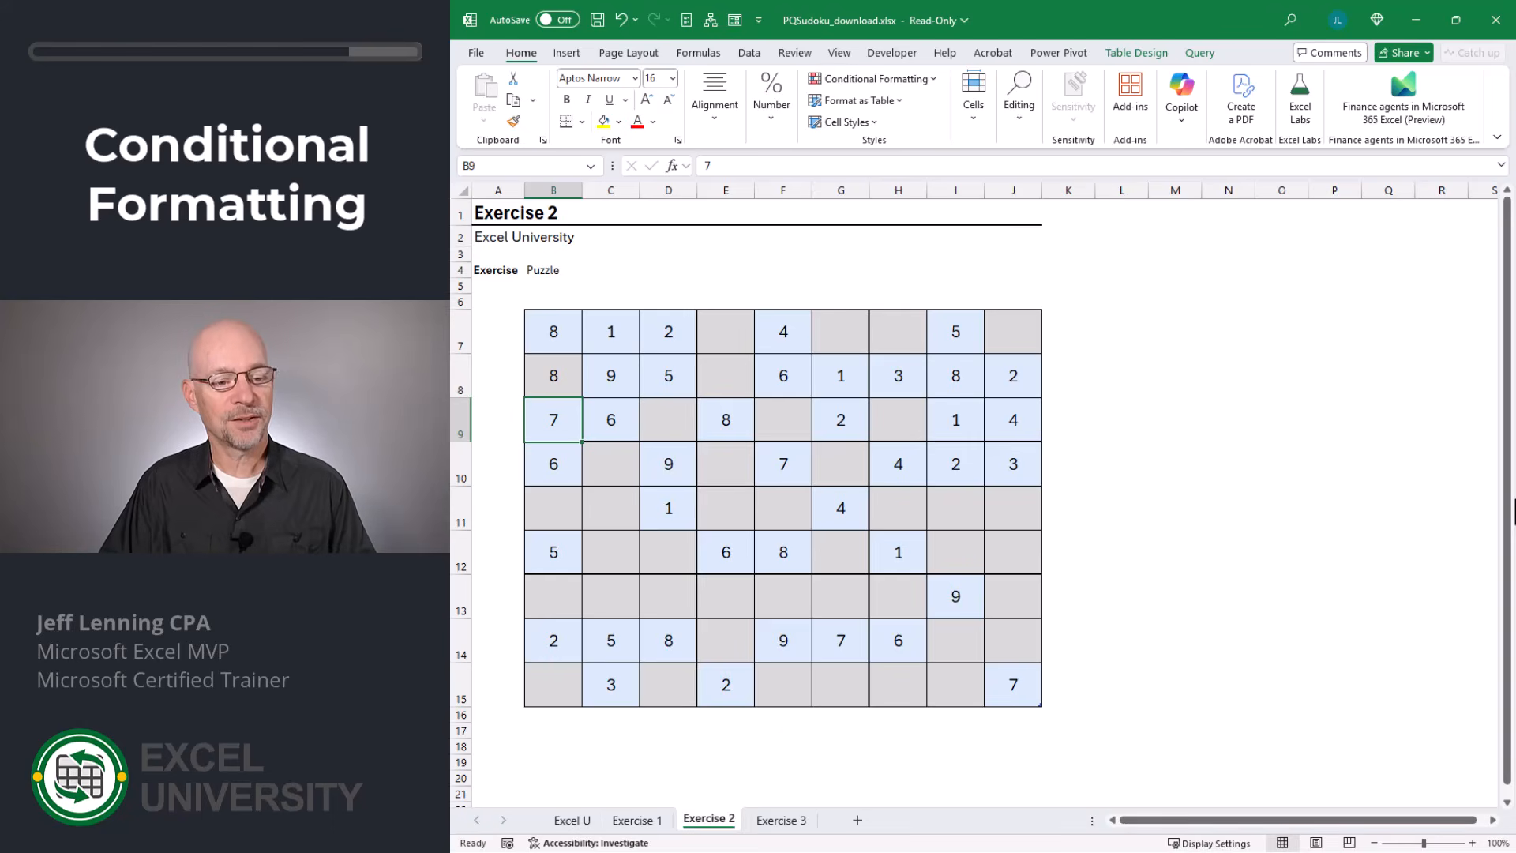
pyautogui.press('Up')
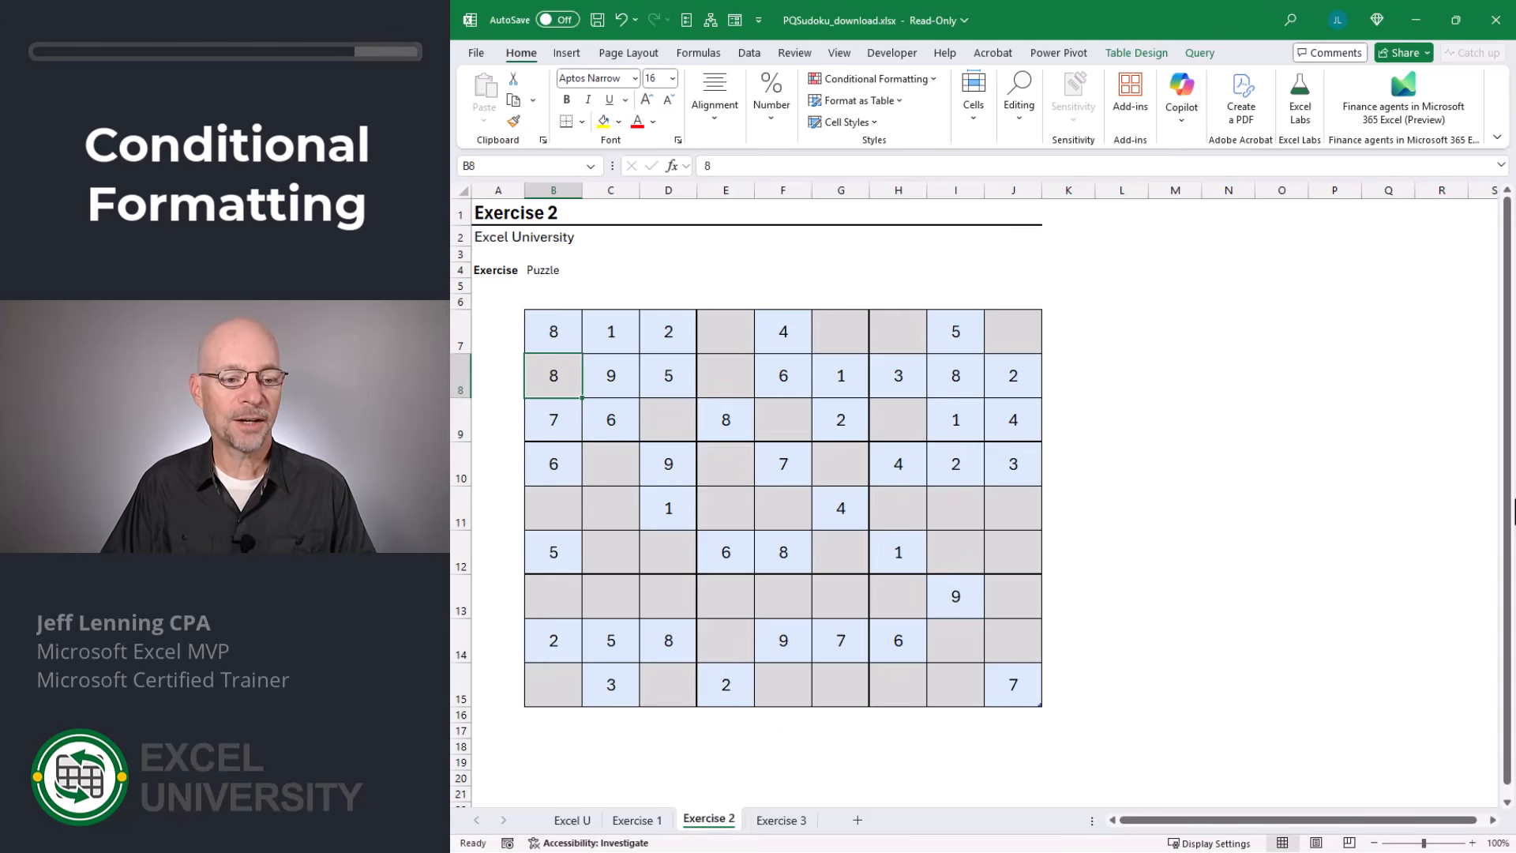
pyautogui.write('4')
pyautogui.press('Return')
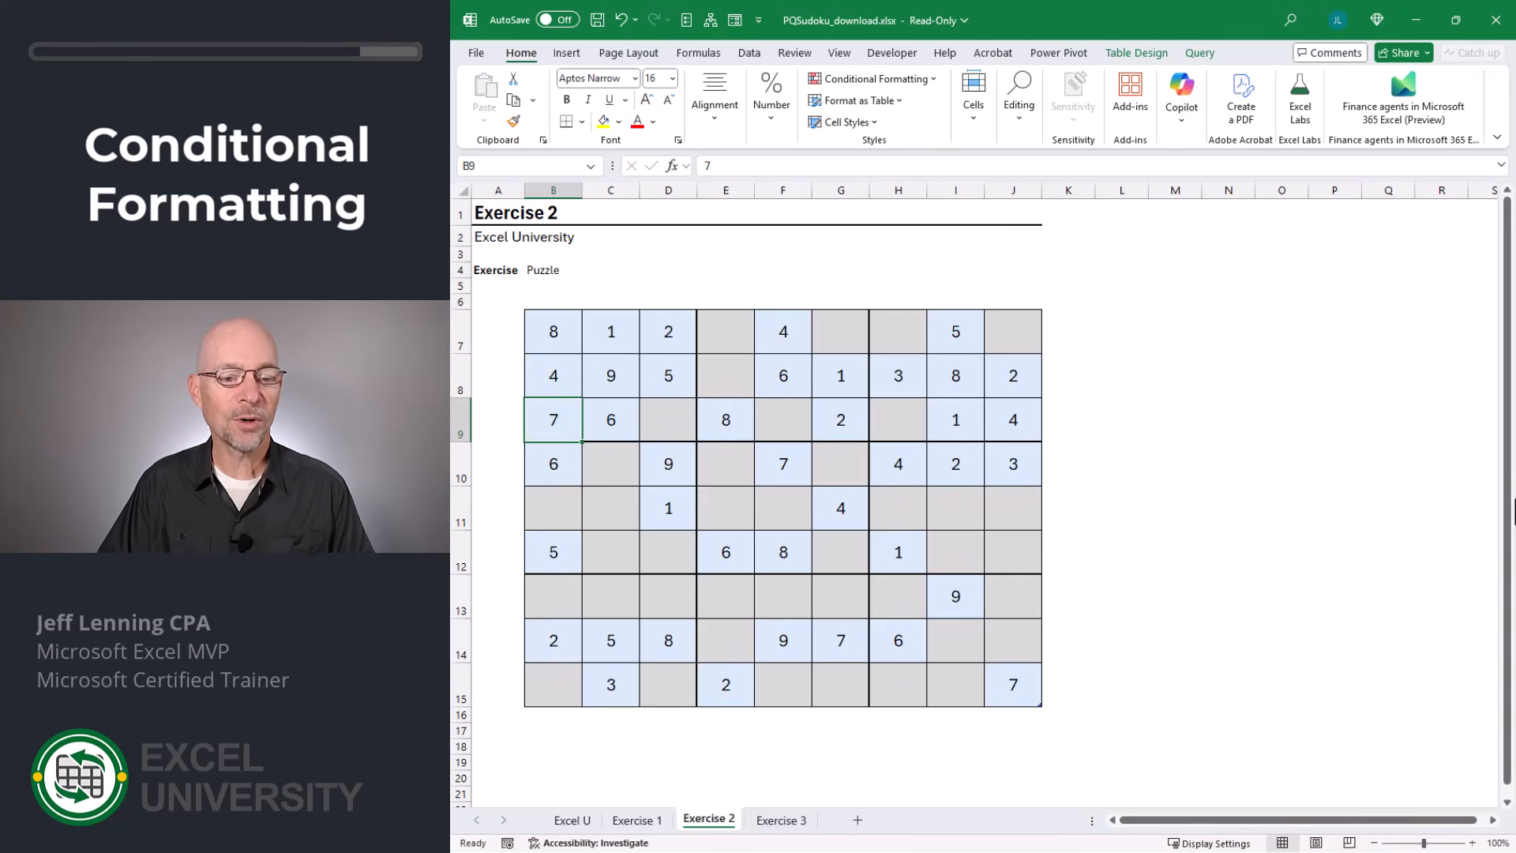
pyautogui.press('Right')
pyautogui.press('Right')
pyautogui.press('Down')
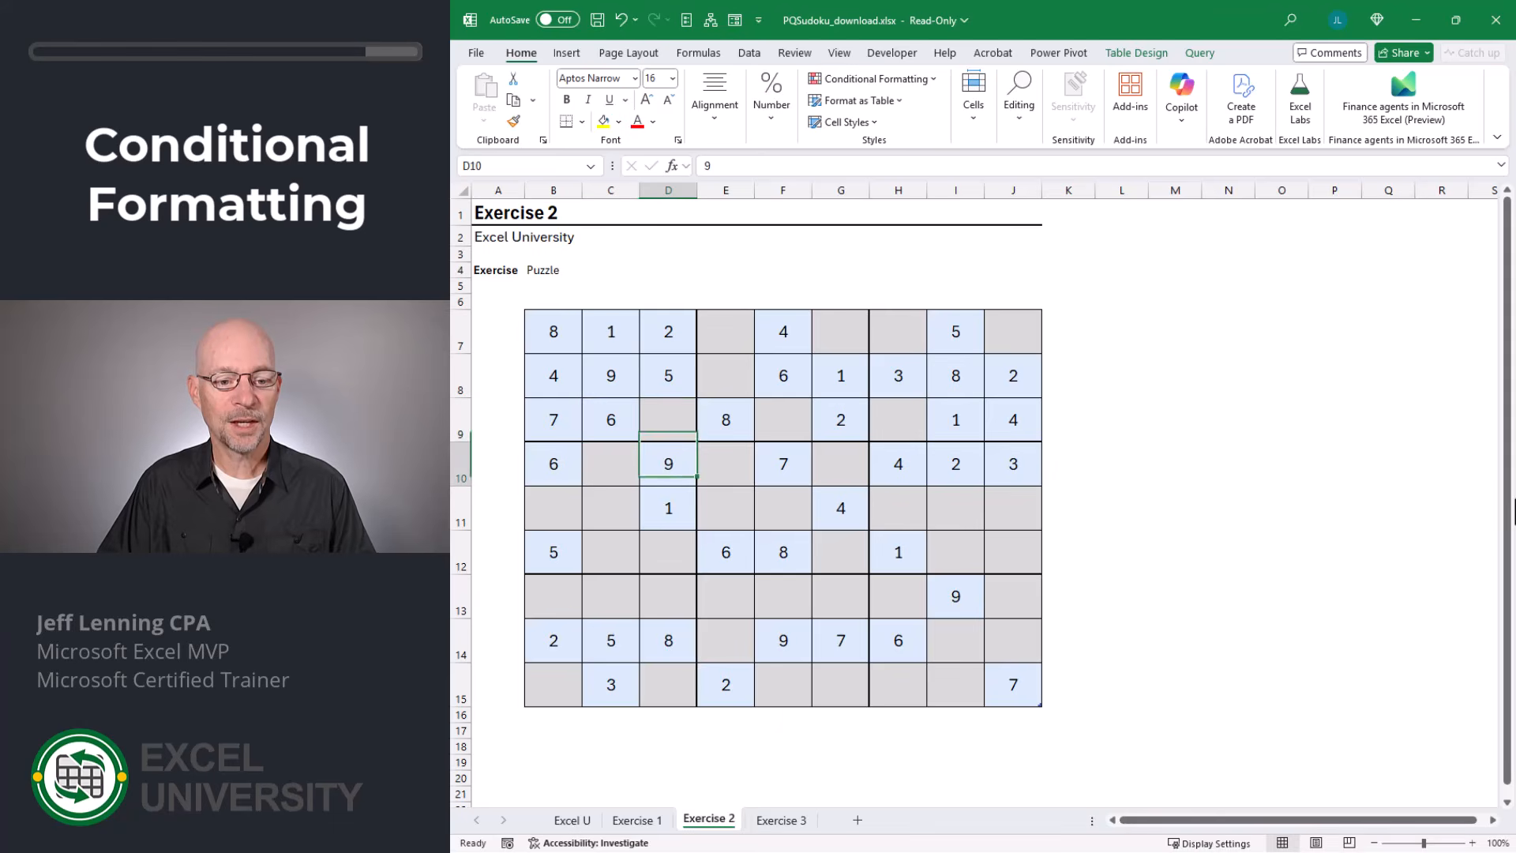
pyautogui.press('Right')
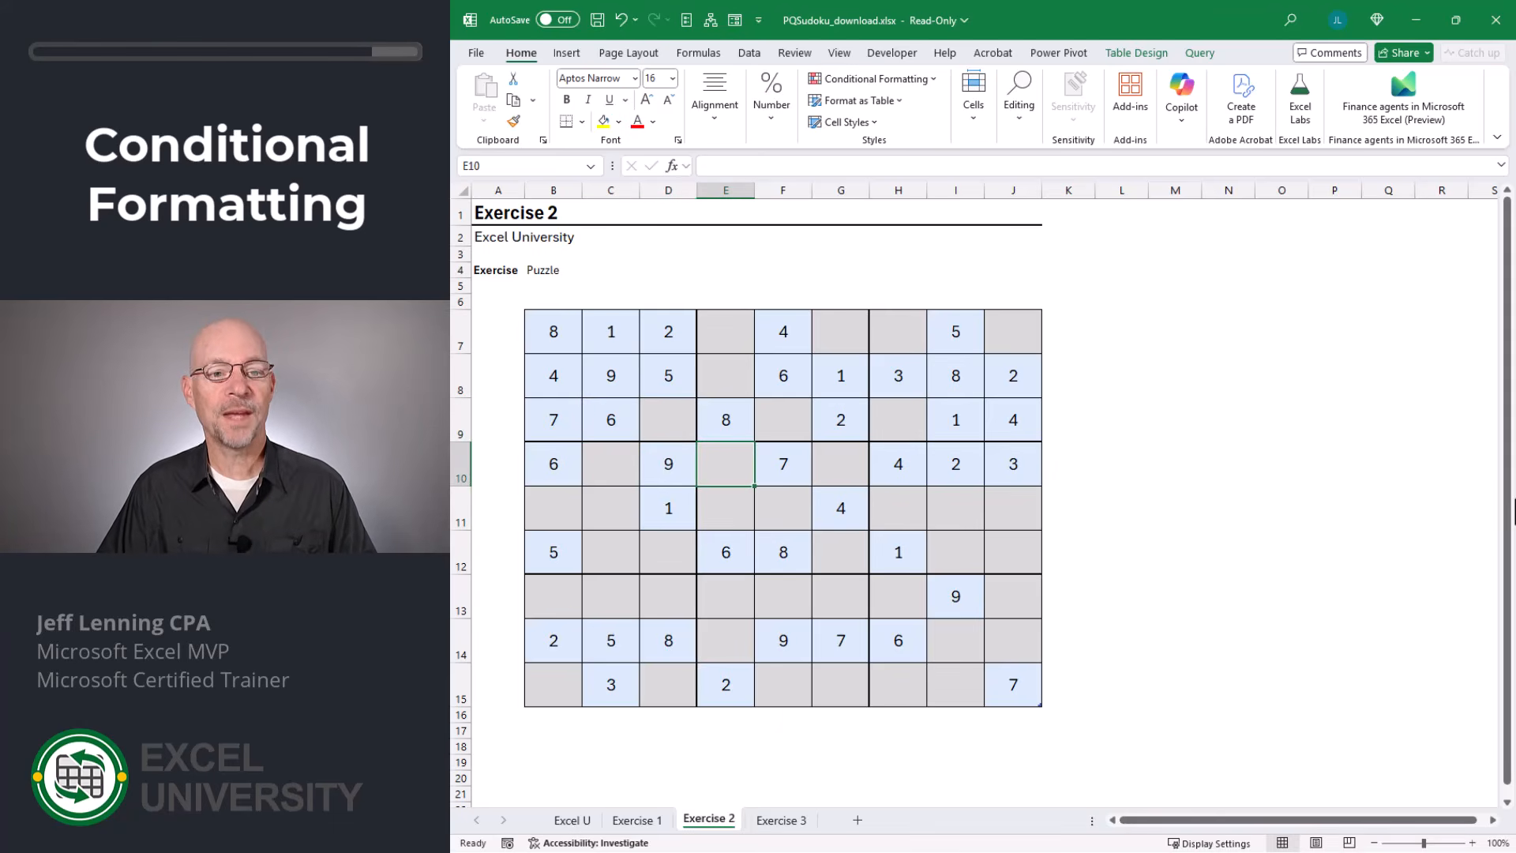
# Refresh all of the workbook's queries.
pyautogui.click(748, 49)
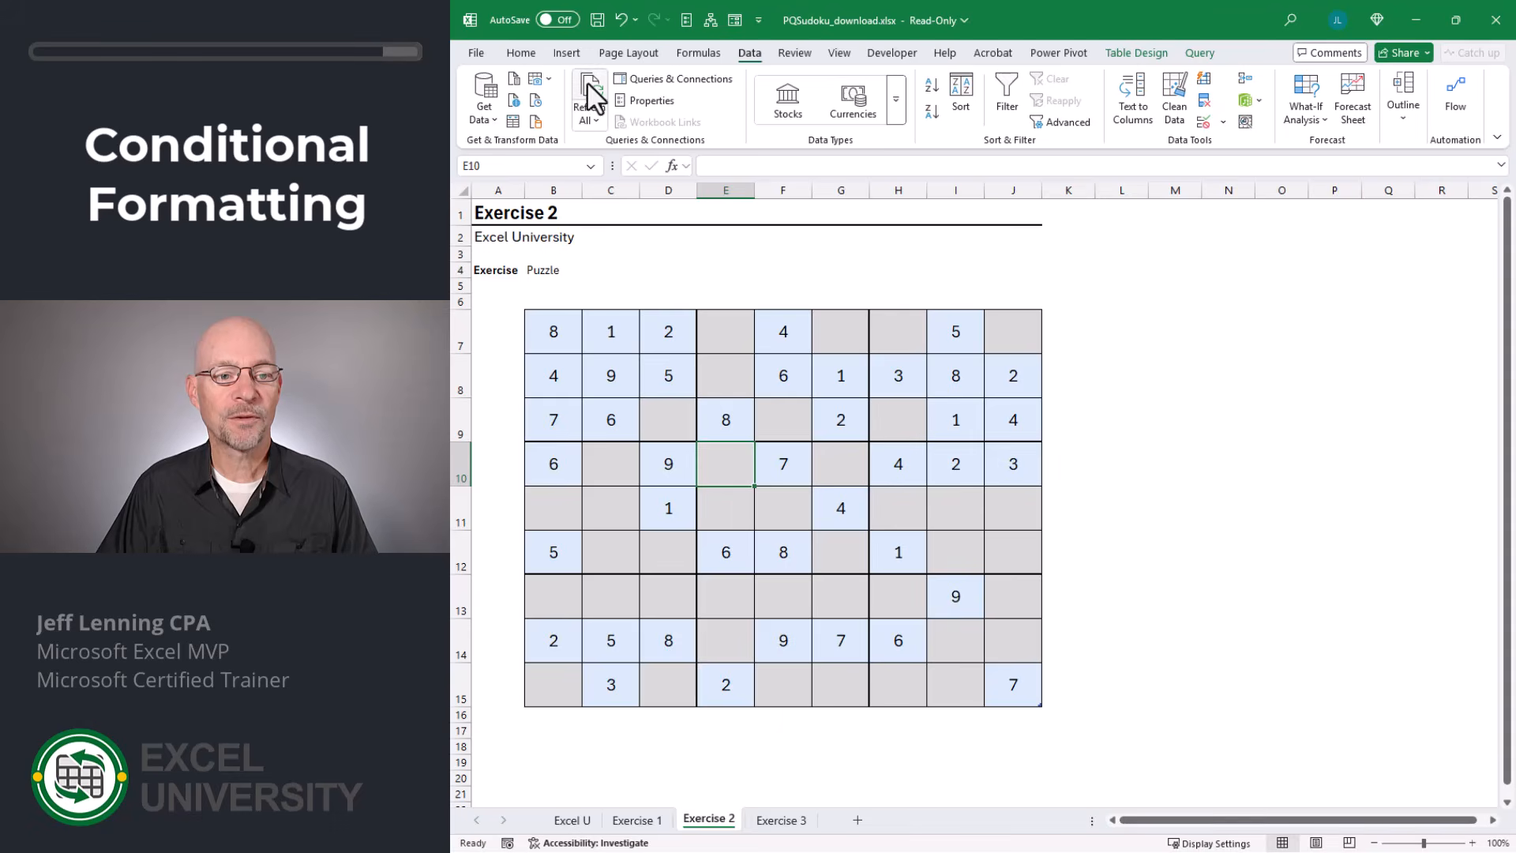